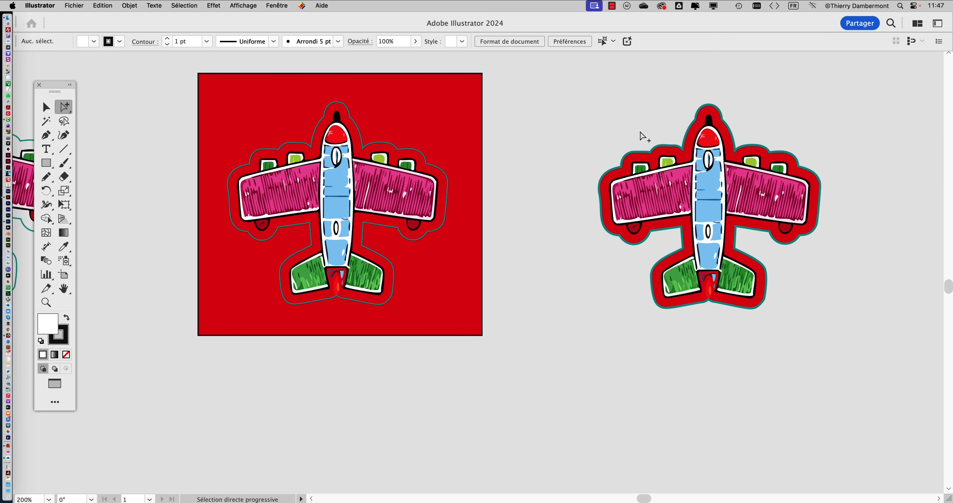
Select the cut contour of the red-backed airplane and show the layer list with Calque 1 collapsed.
left_click(676, 148)
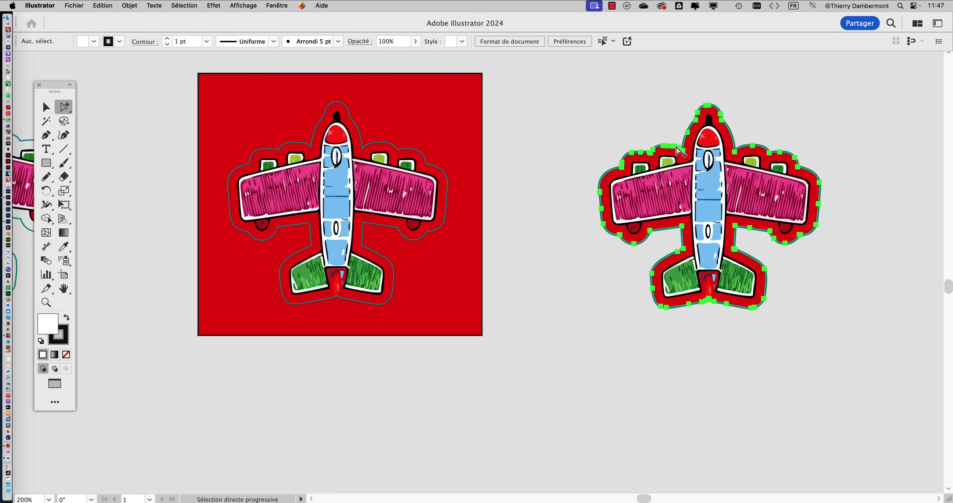
left_click(285, 3)
left_click(595, 252)
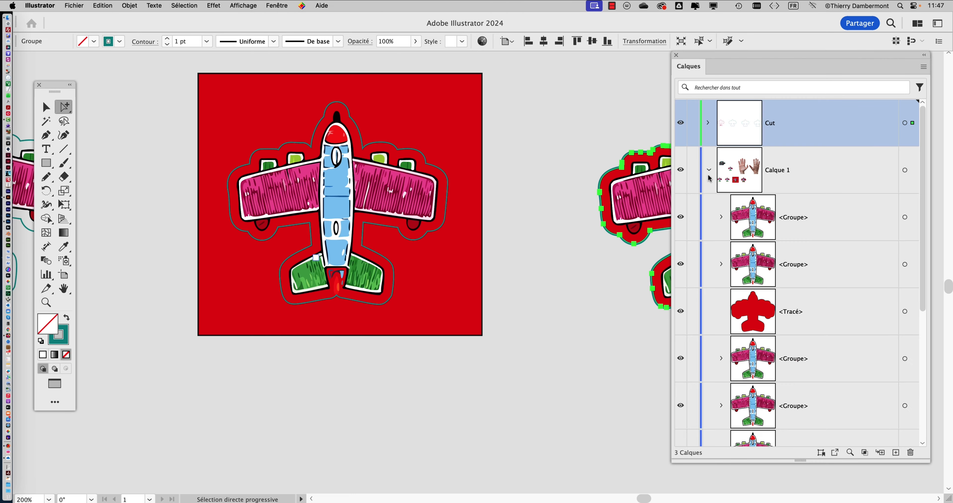
left_click(708, 170)
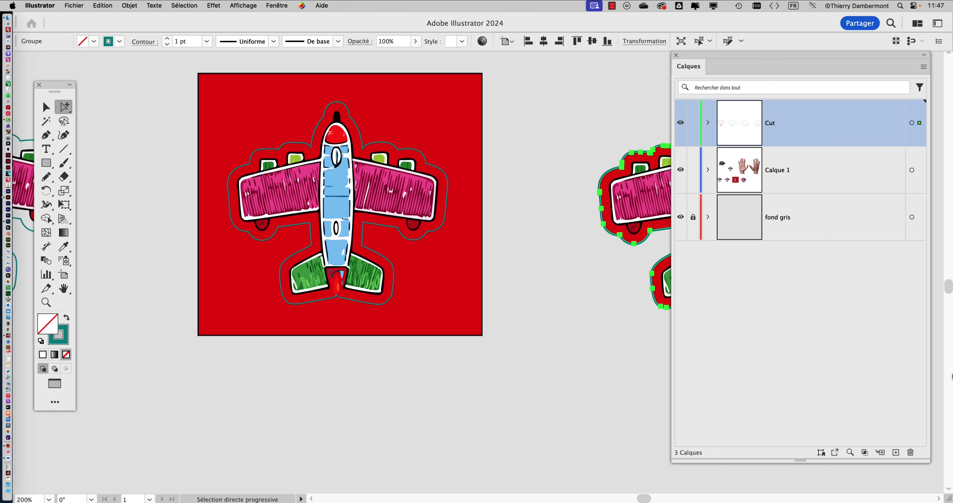
left_click_drag(932, 467, 925, 304)
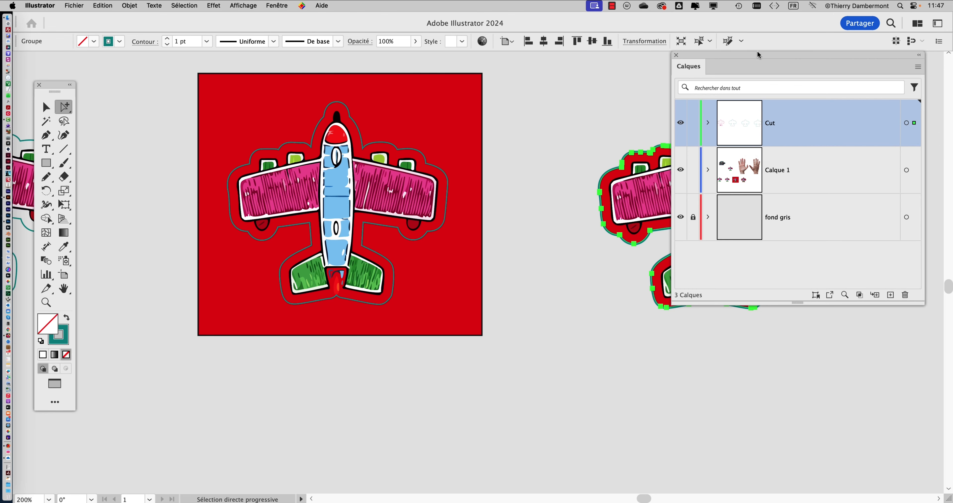
left_click_drag(757, 51, 349, 63)
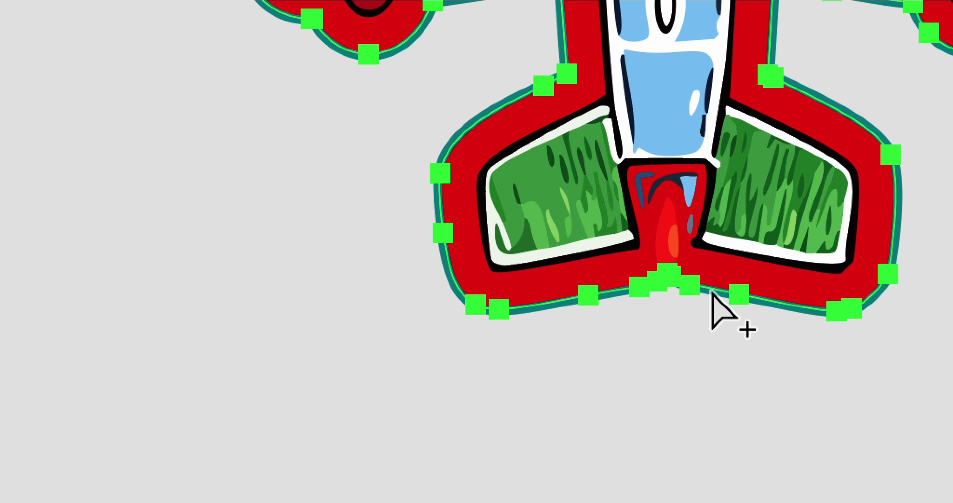
Examine the red-backed airplane's contour, then select the cut contour of the airplane on the red square.
scroll(712, 292, "up", 2)
scroll(712, 292, "down", 3)
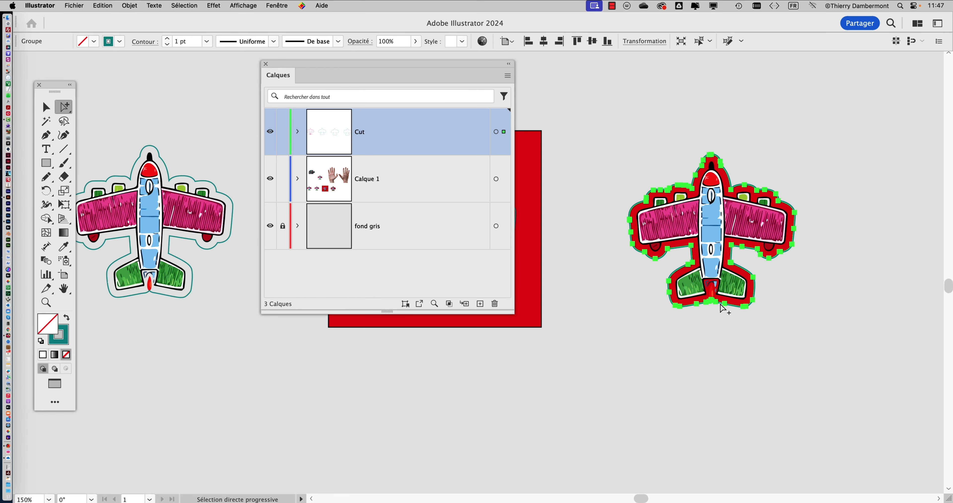
left_click_drag(409, 69, 768, 85)
left_click(496, 192)
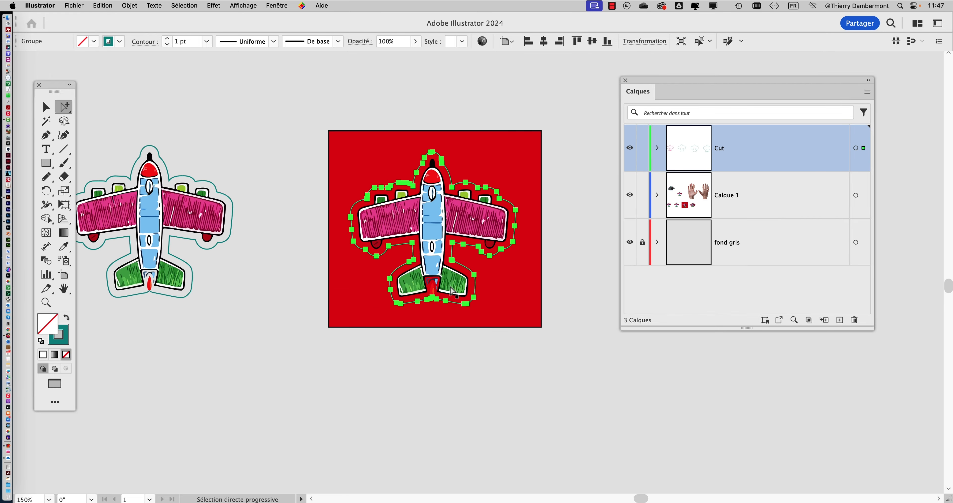
scroll(451, 290, "up", 3)
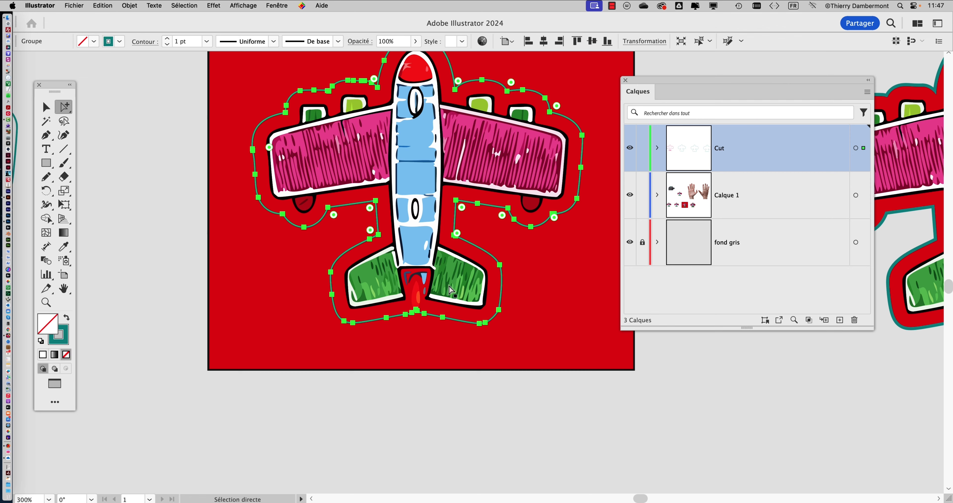
Select the red background shape behind the airplane that has no square around it.
left_click_drag(850, 82, 770, 289)
left_click_drag(604, 191, 501, 259)
left_click_drag(667, 162, 532, 147)
scroll(609, 177, "up", 2)
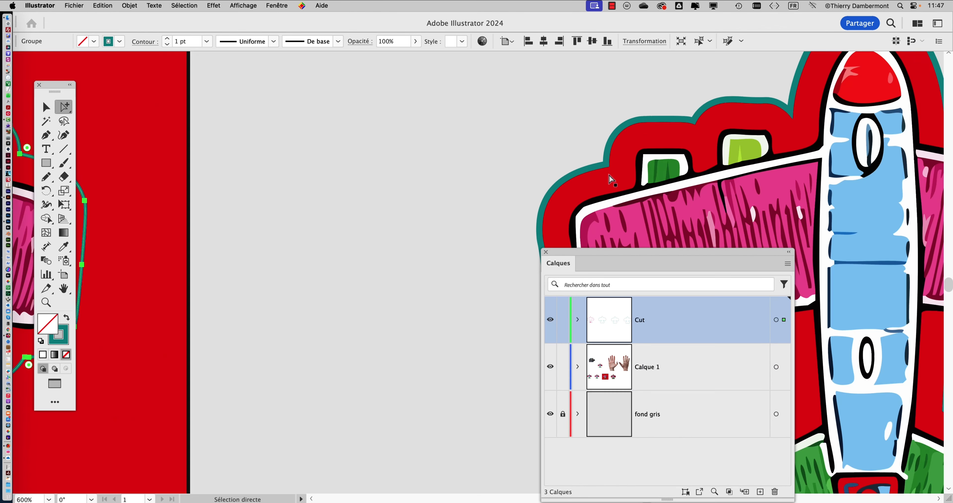
scroll(610, 180, "up", 1)
left_click(603, 163, "alt")
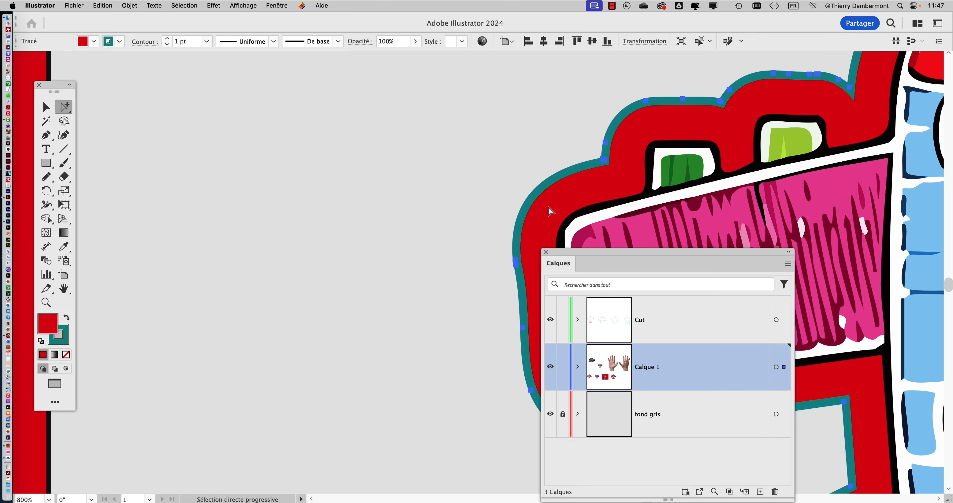
Compare the red shape's edge with the cut contour in outline mode, selecting each path, and return to preview.
key("super+y")
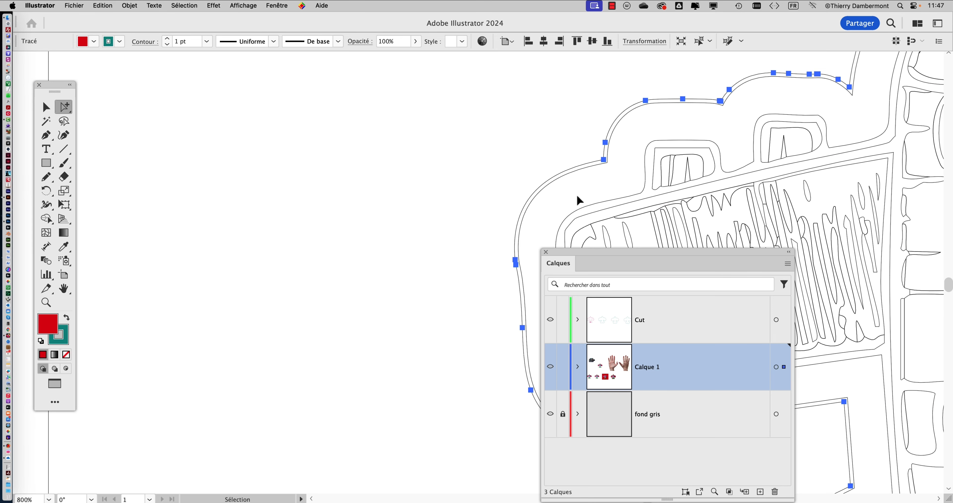
scroll(608, 183, "up", 2)
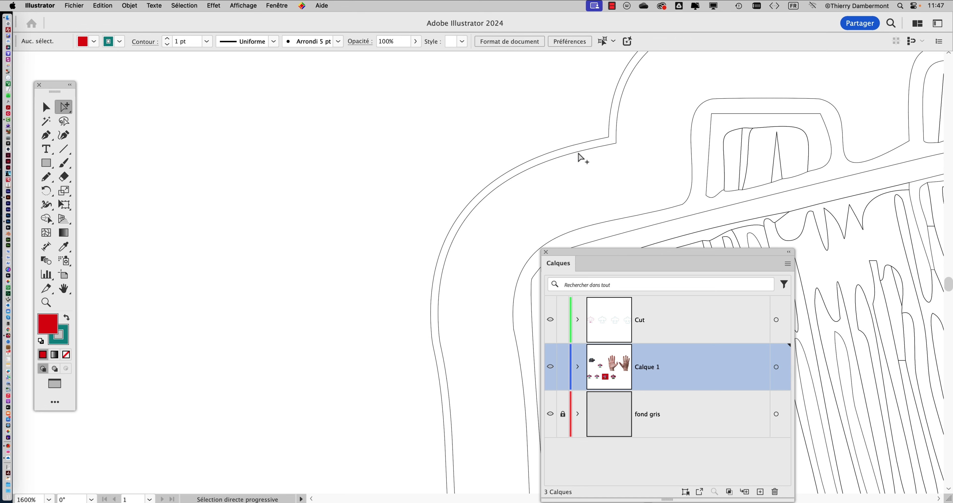
left_click(579, 153)
left_click(573, 146)
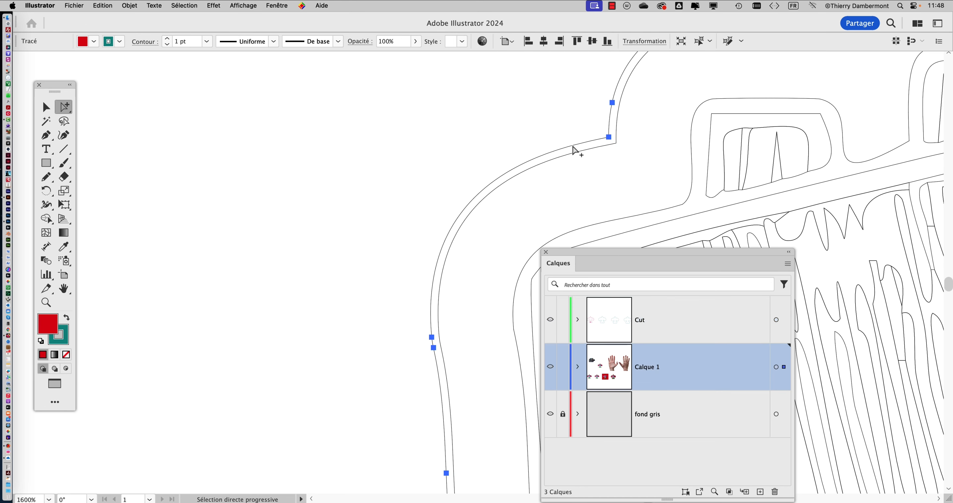
left_click(574, 154)
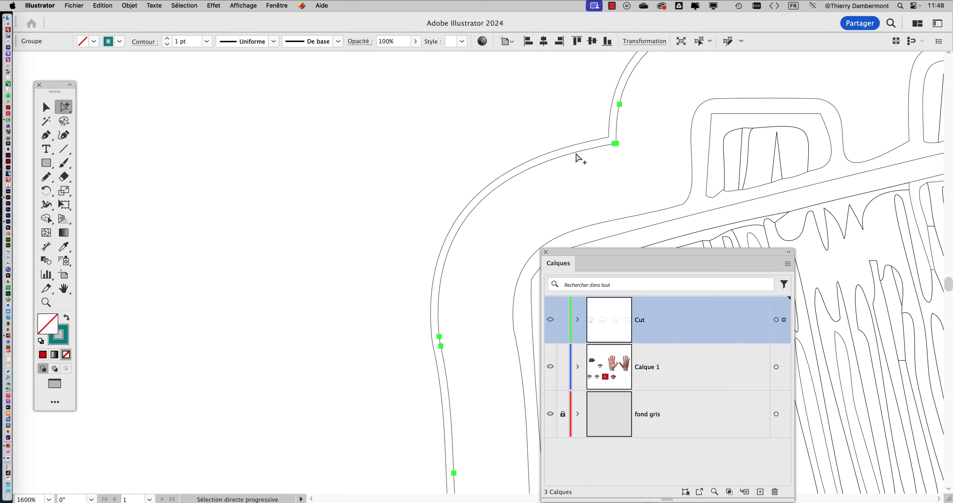
key("super+y")
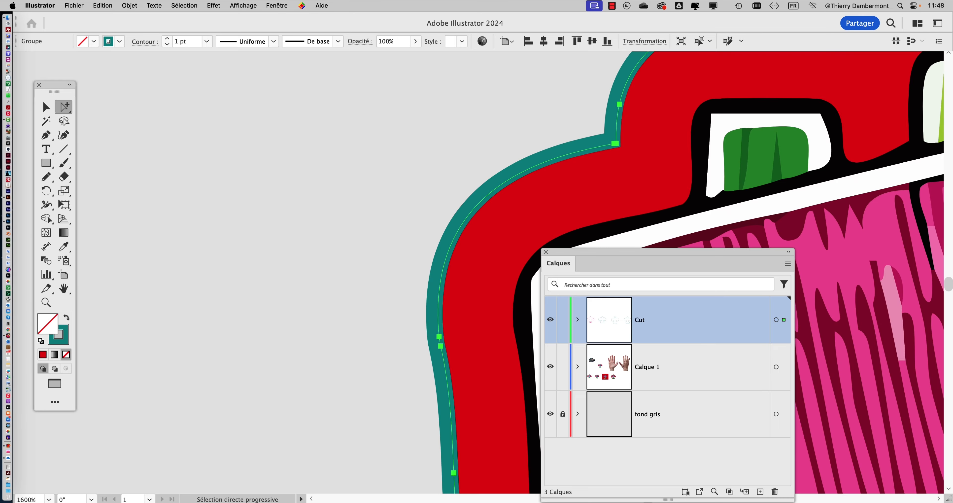
Set the stroke weight of the red-backed airplane's cut contour to 0.25 pt.
scroll(576, 155, "up", 2)
scroll(575, 155, "down", 1)
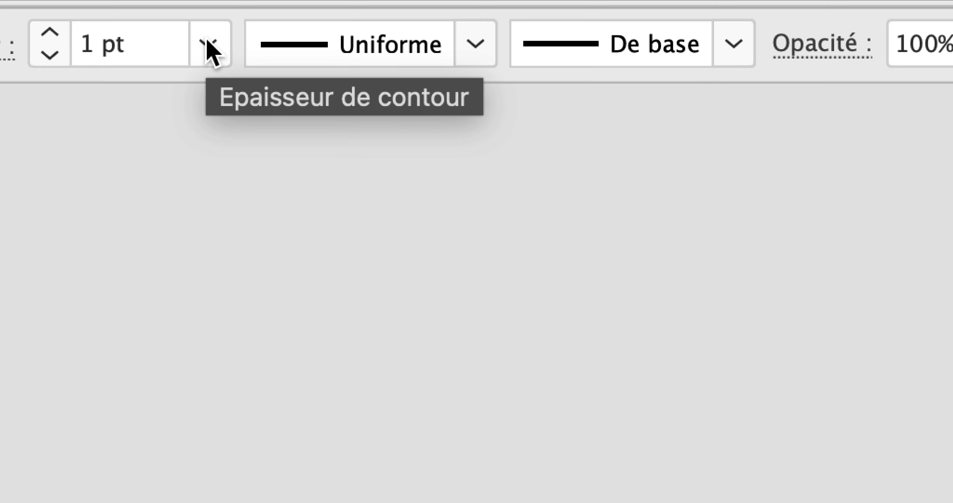
left_click(208, 45)
left_click(210, 90)
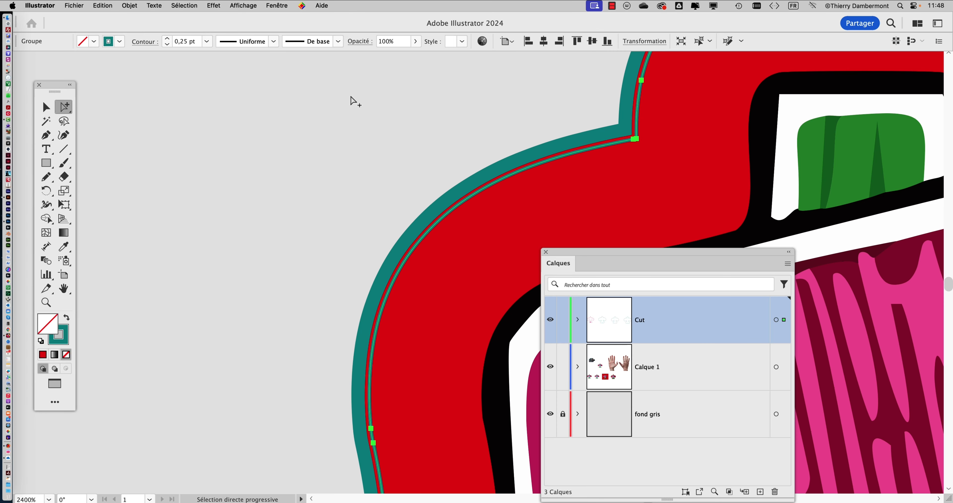
Remove the teal stroke from the red background shape.
left_click(594, 141)
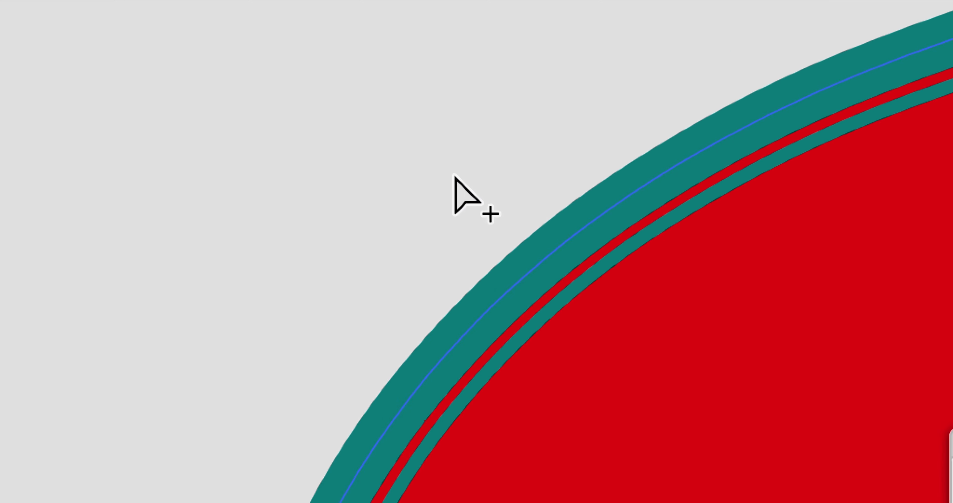
left_click(176, 312)
left_click(177, 314)
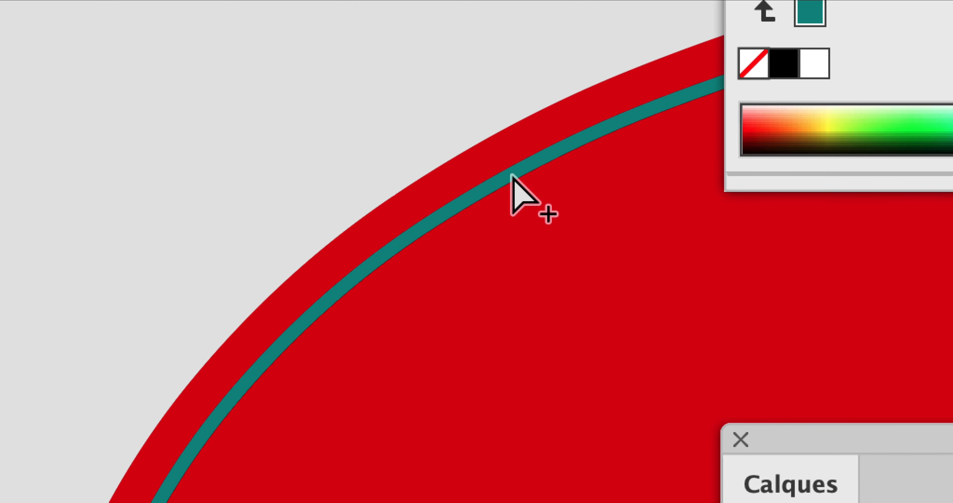
Select the thin cut contour inside the red shape and move the color settings clear of the airplane.
left_click(512, 175)
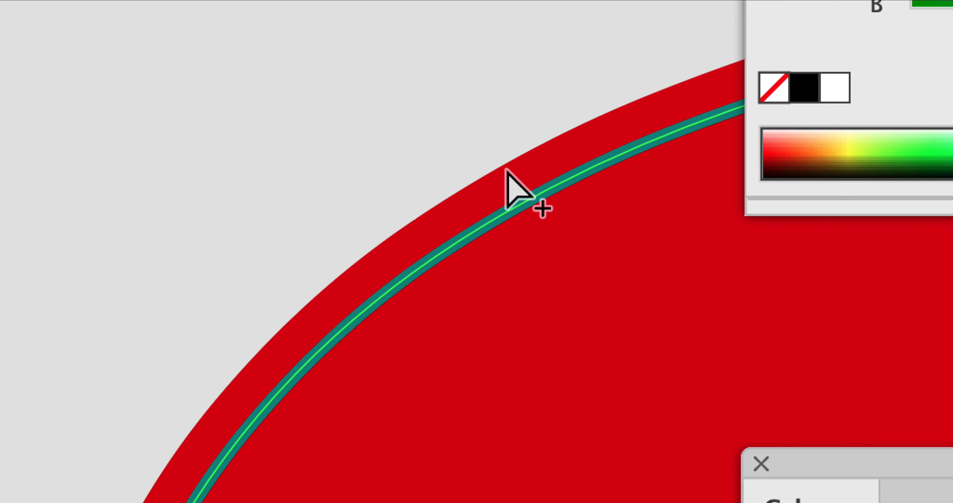
left_click(506, 170)
scroll(482, 204, "down", 5)
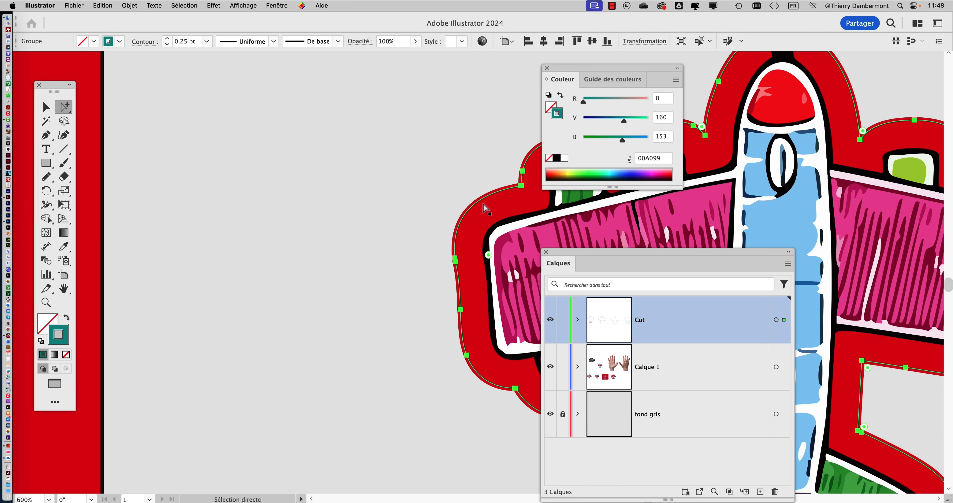
scroll(483, 203, "down", 3)
left_click_drag(579, 67, 777, 88)
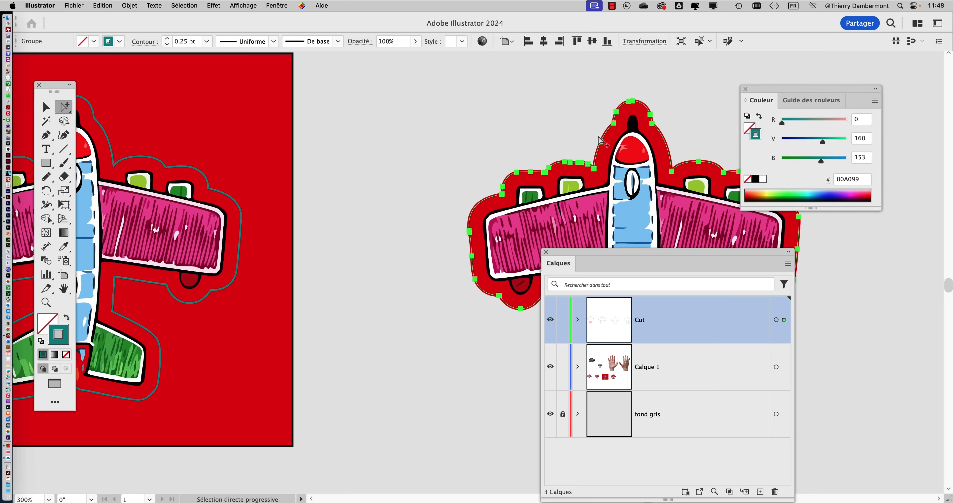
Select the cut contour around the airplane on the red square to check its margin.
left_click_drag(525, 150, 388, 125)
left_click_drag(345, 152, 684, 203)
left_click_drag(447, 163, 572, 157)
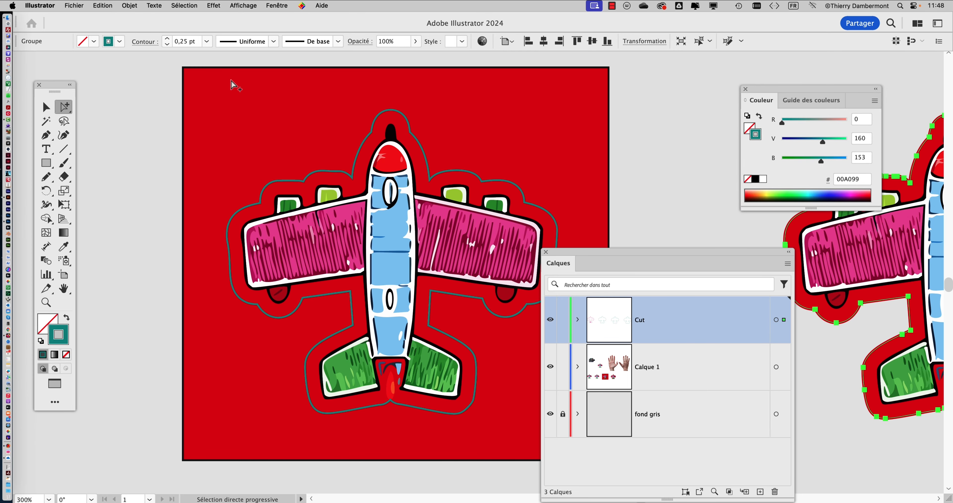
scroll(299, 187, "up", 2)
left_click(299, 184)
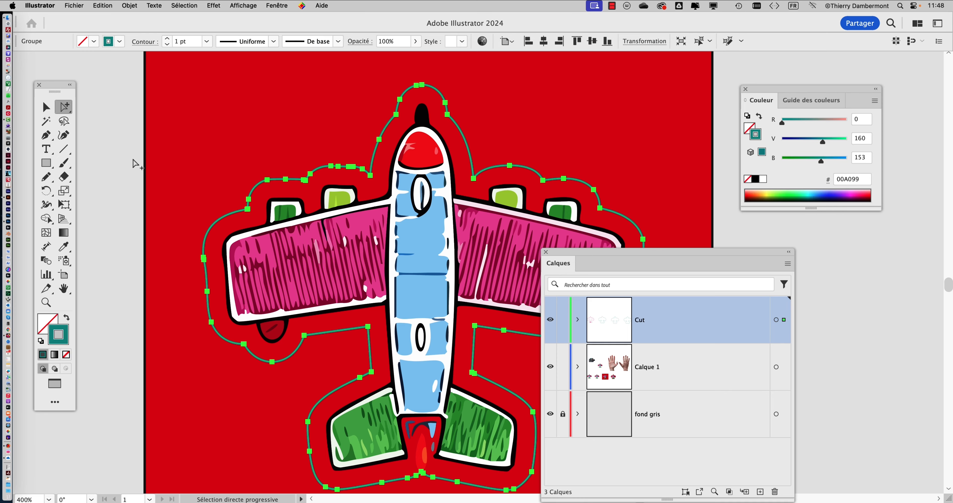
Examine the cut contour around the tail of the airplane without a red background, then clear the selection.
left_click(136, 163)
left_click_drag(241, 168, 566, 168)
left_click_drag(321, 164, 574, 161)
left_click_drag(202, 274, 335, 145)
scroll(375, 292, "up", 1)
left_click(395, 301)
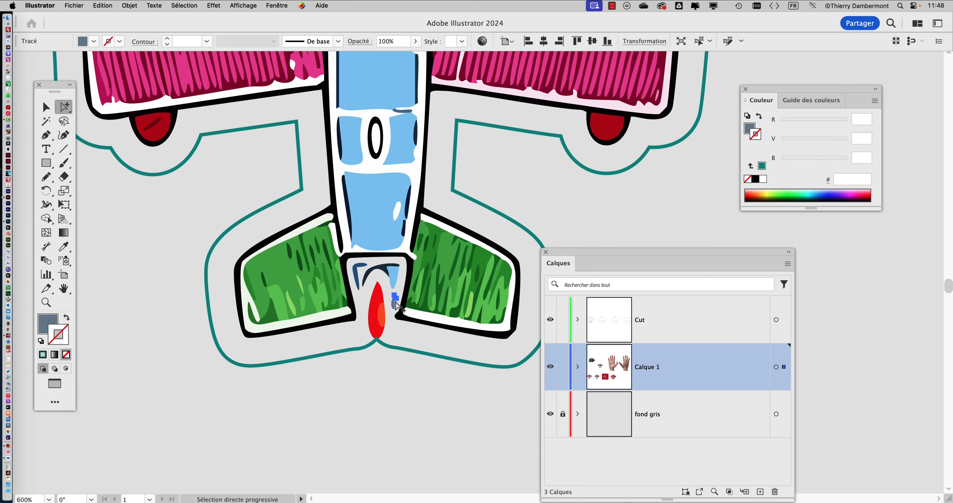
left_click(385, 327)
left_click(380, 343)
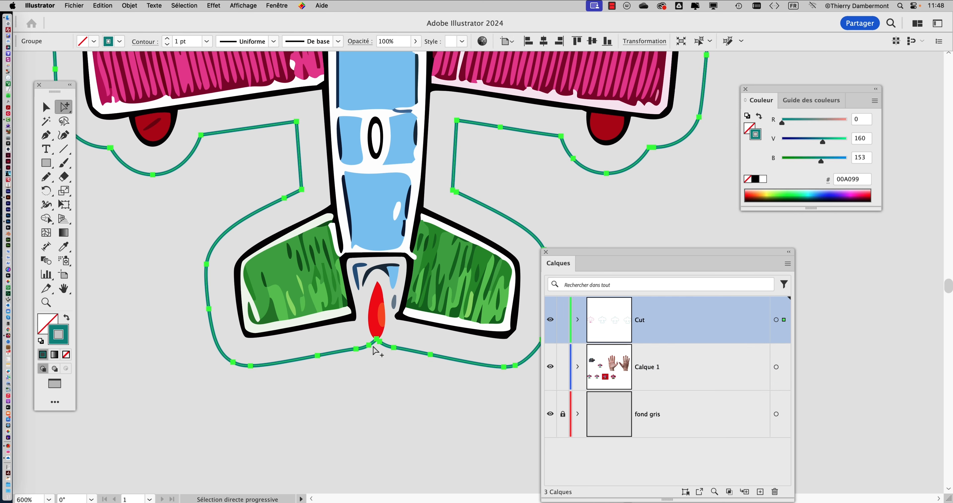
scroll(380, 371, "down", 2)
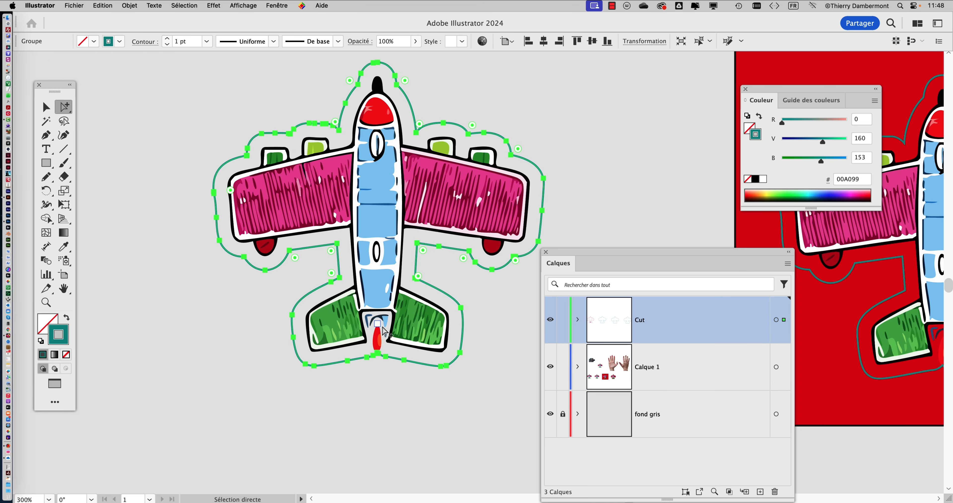
left_click(402, 379)
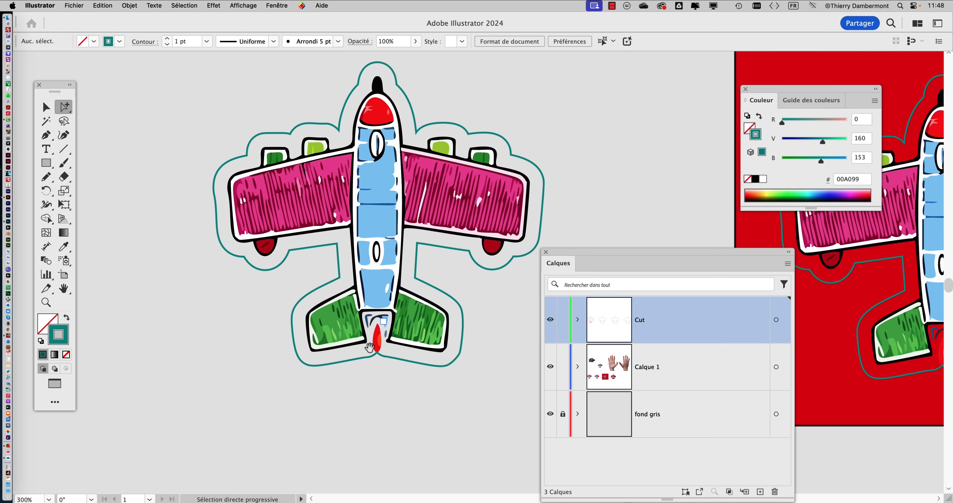
Toggle the Cut layer's visibility to compare the tightly outlined airplane's tail artwork with its cut lines, selecting the dark arc while hidden.
key("space")
left_click_drag(133, 326, 183, 312)
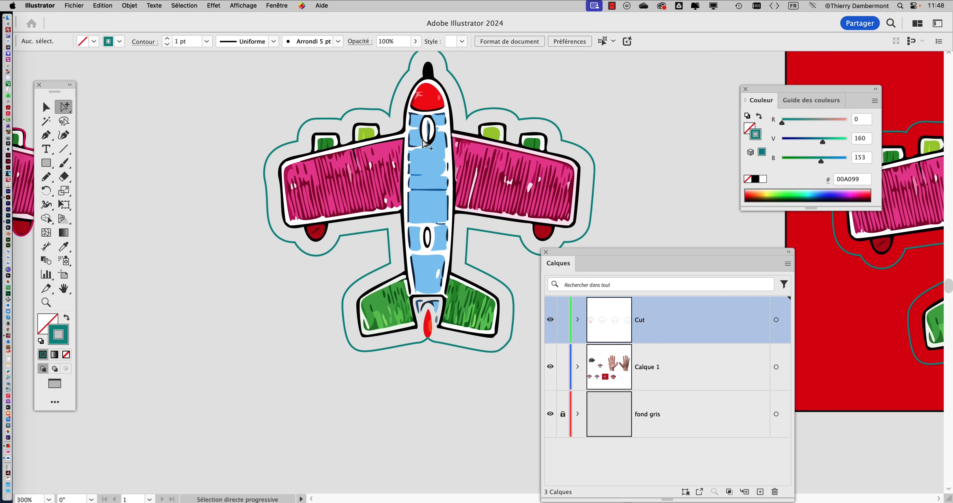
key("space")
left_click_drag(98, 214, 539, 195)
scroll(351, 301, "up", 5)
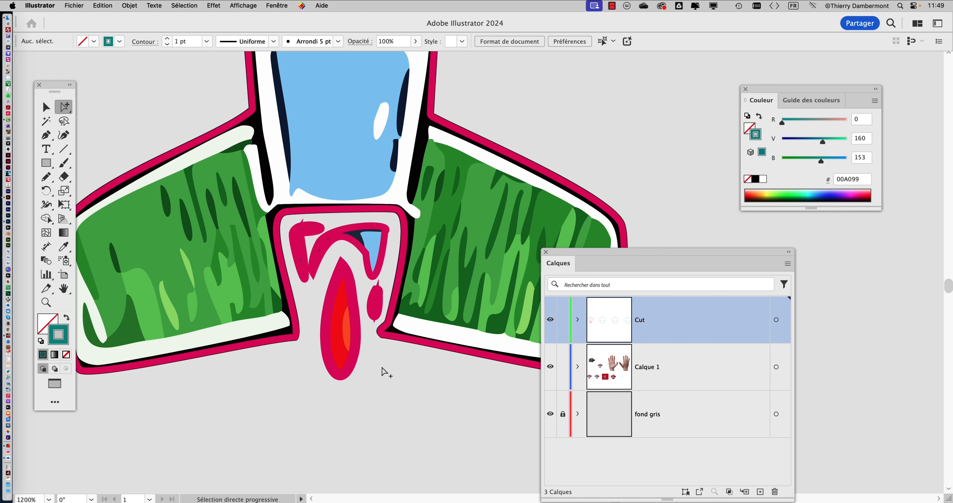
left_click(552, 321)
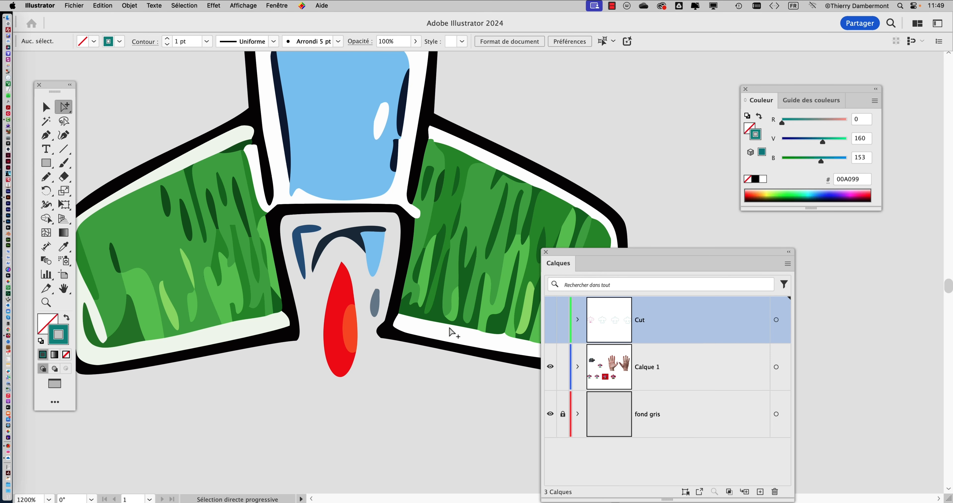
left_click_drag(375, 312, 360, 271)
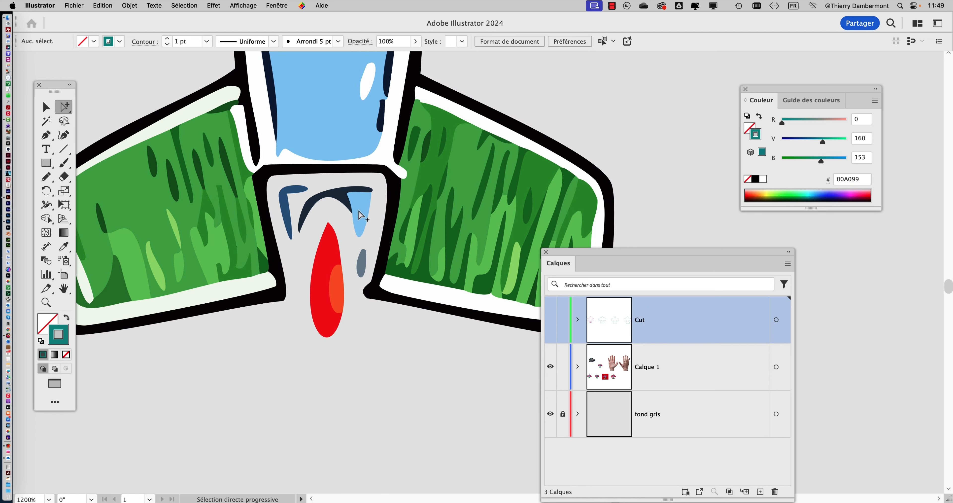
left_click(344, 204)
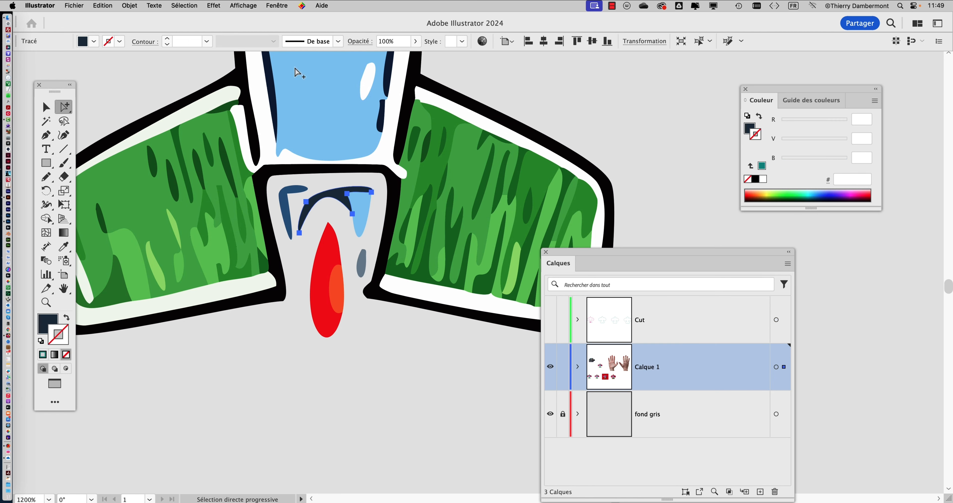
left_click(375, 342)
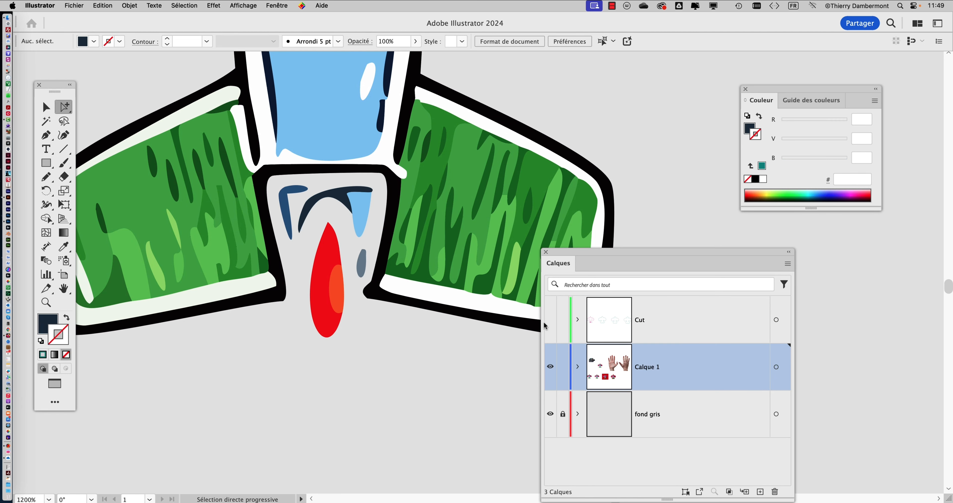
left_click(550, 320)
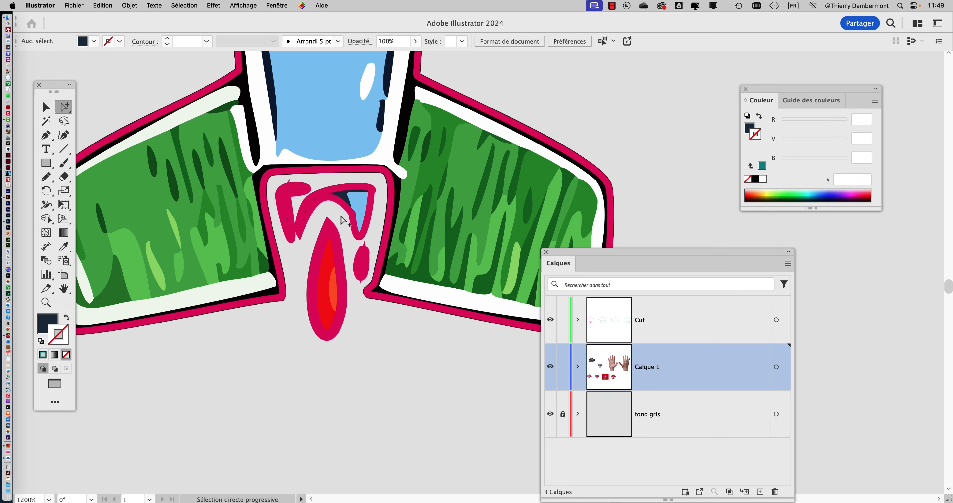
Lock the Calque 1 artwork layer so that only the cut contours around the tail can be selected.
scroll(339, 217, "up", 1)
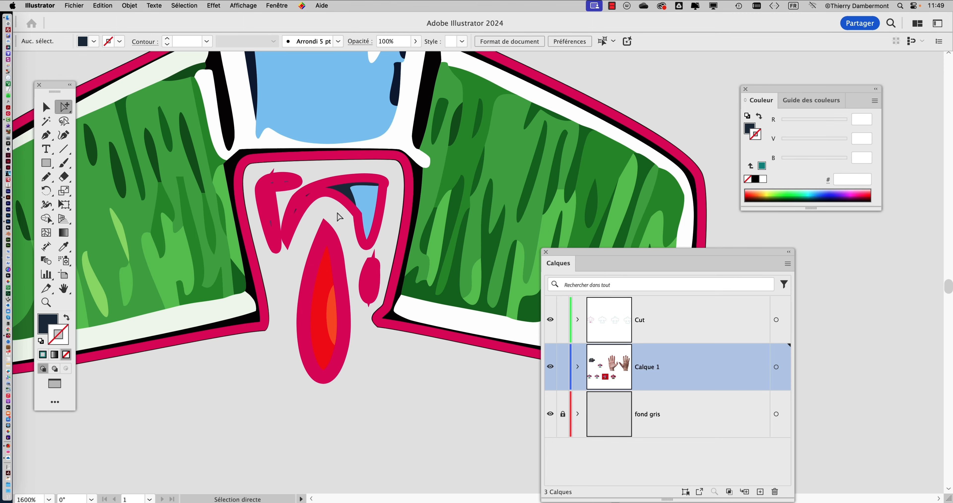
key("alt")
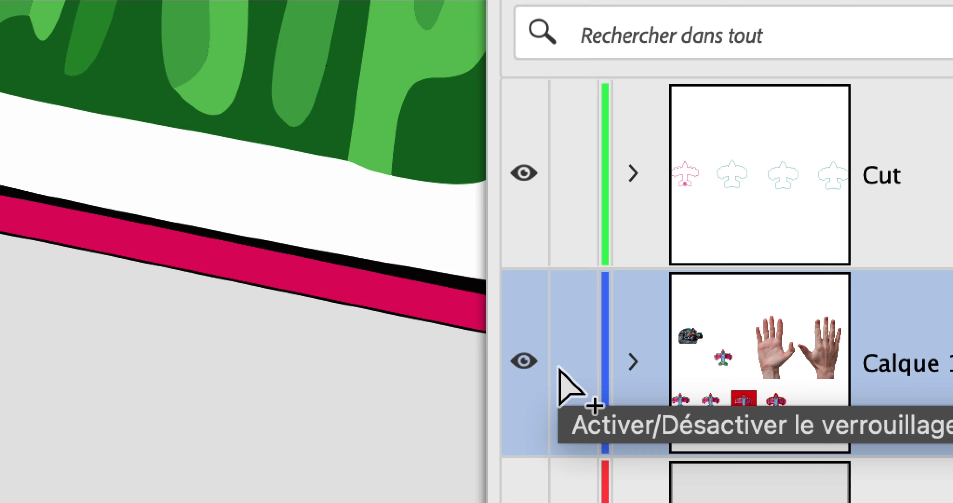
left_click(562, 366)
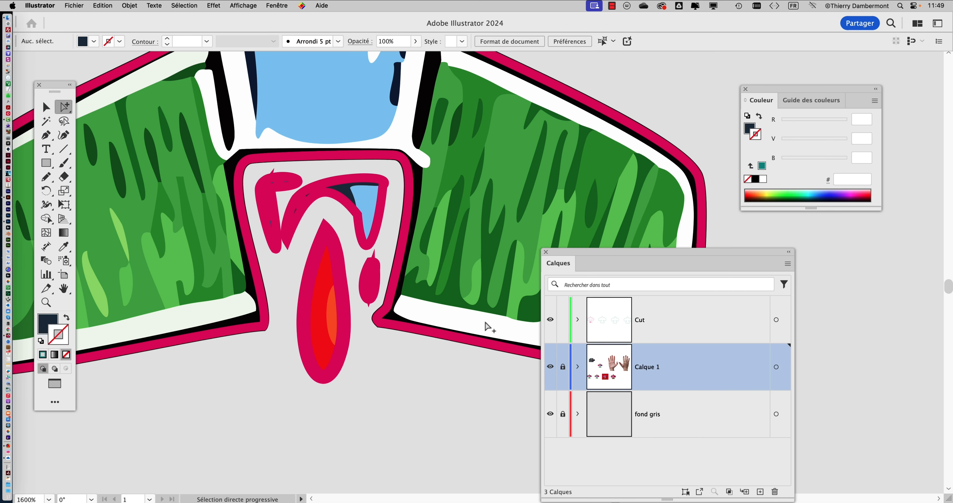
Delete the inner cut contour of the red drop and the contours around the small right-hand blob and the dark arc.
left_click(341, 305)
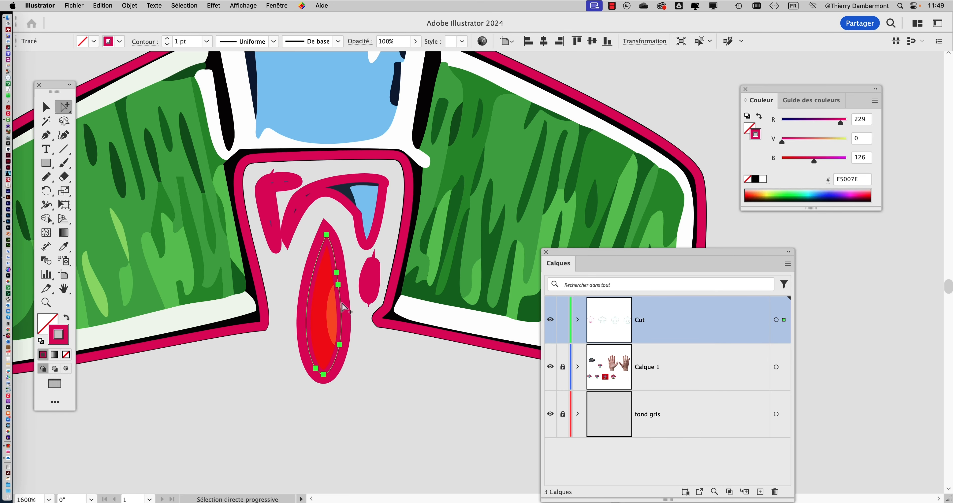
key("Delete")
left_click(374, 278)
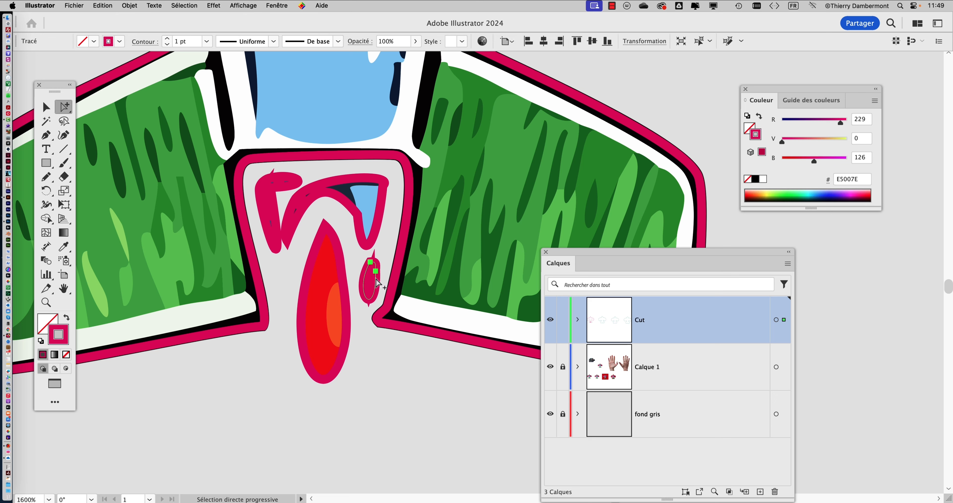
key("Delete")
left_click(374, 235)
key("Delete")
Delete the cut contours around the left blue mark and the red drop, plus the remaining one inside the small grey blob.
left_click(288, 195)
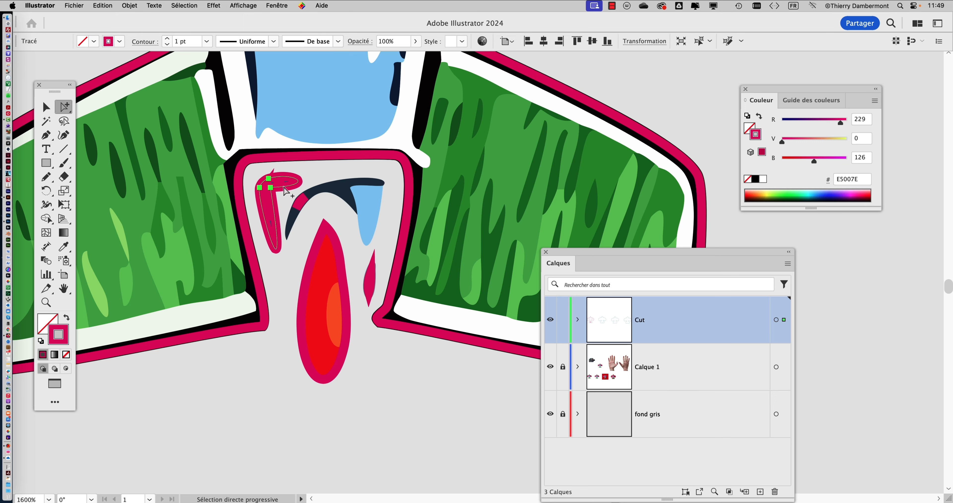
key("Delete")
left_click(311, 275)
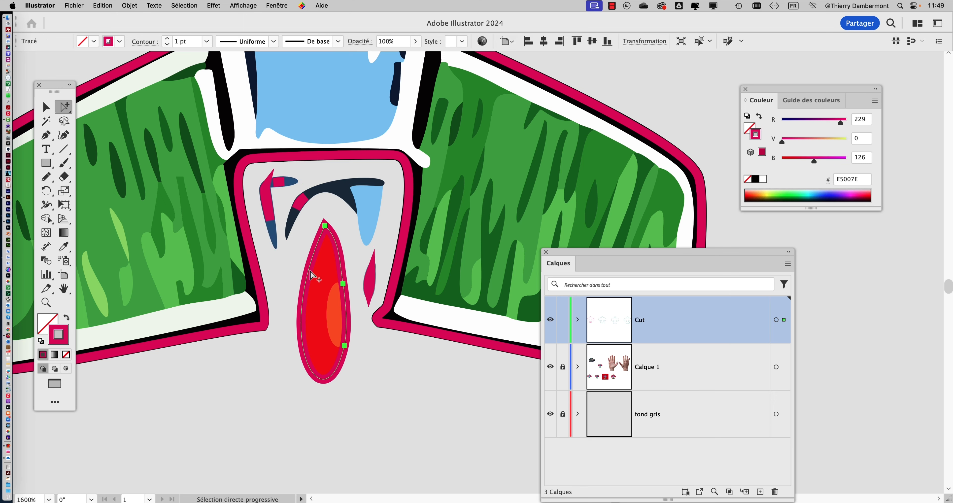
key("Delete")
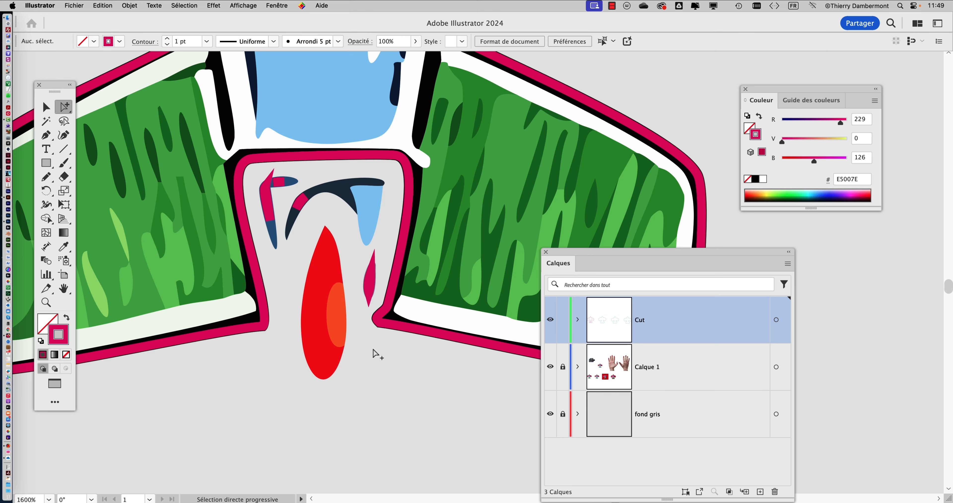
left_click(372, 289)
scroll(374, 285, "up", 1)
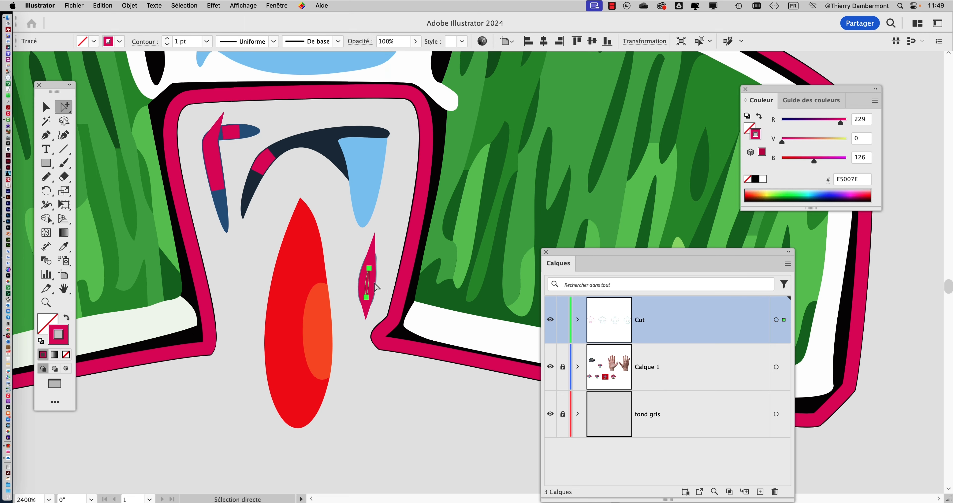
key("Delete")
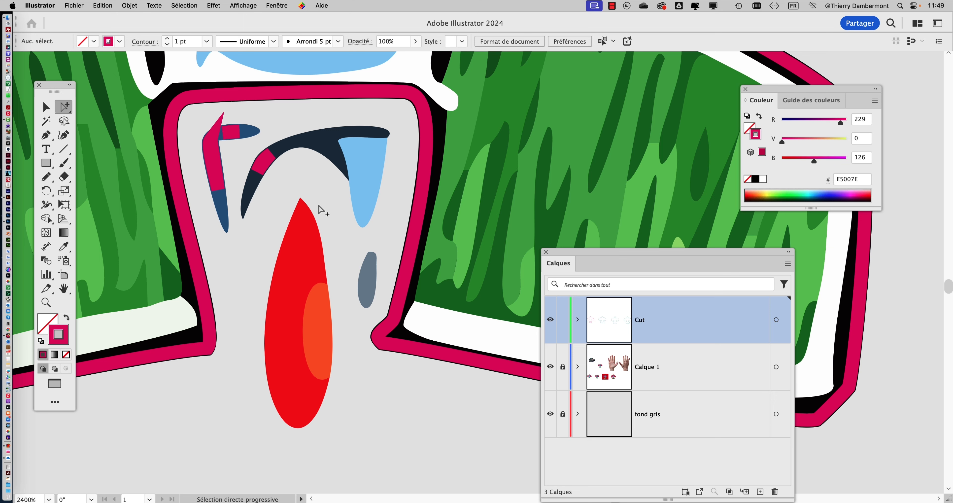
Draw a freehand Pencil contour on the Cut layer around the red drop, looping back up over the tail opening.
scroll(325, 220, "down", 2)
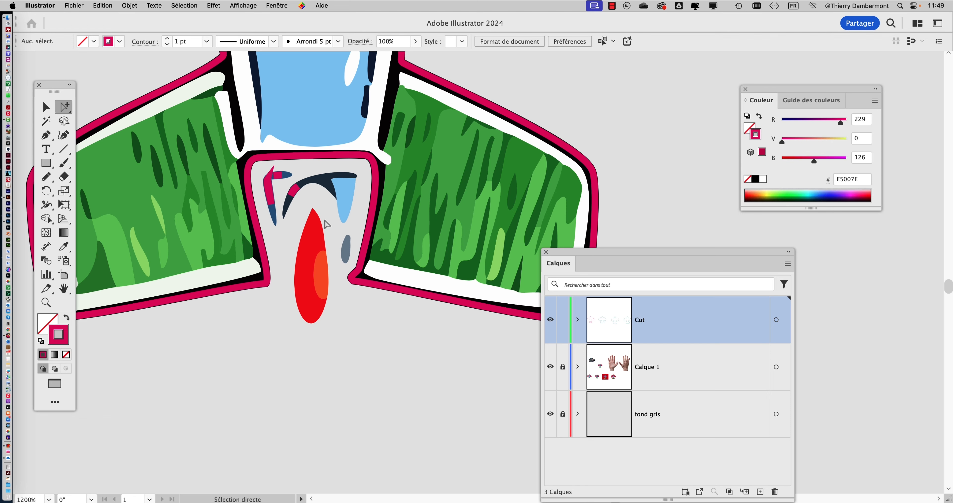
key("alt")
key("space")
left_click_drag(382, 222, 424, 203)
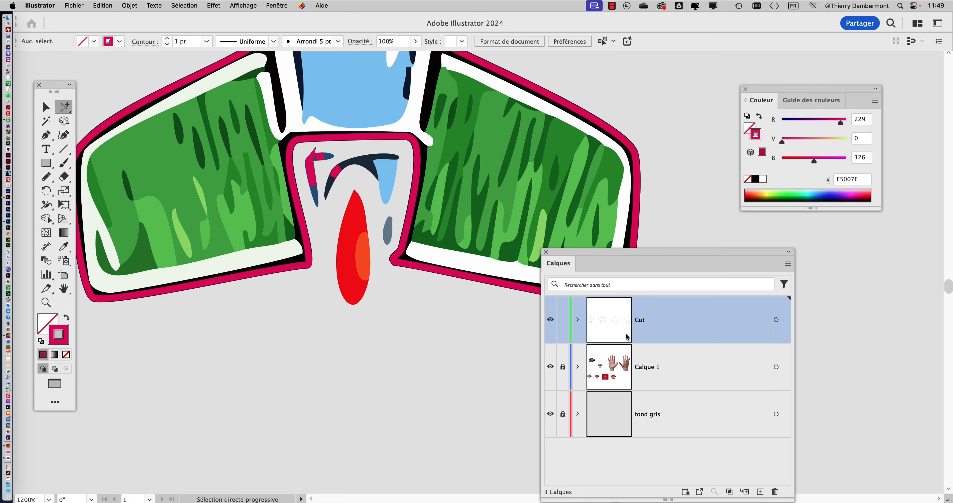
left_click(775, 320)
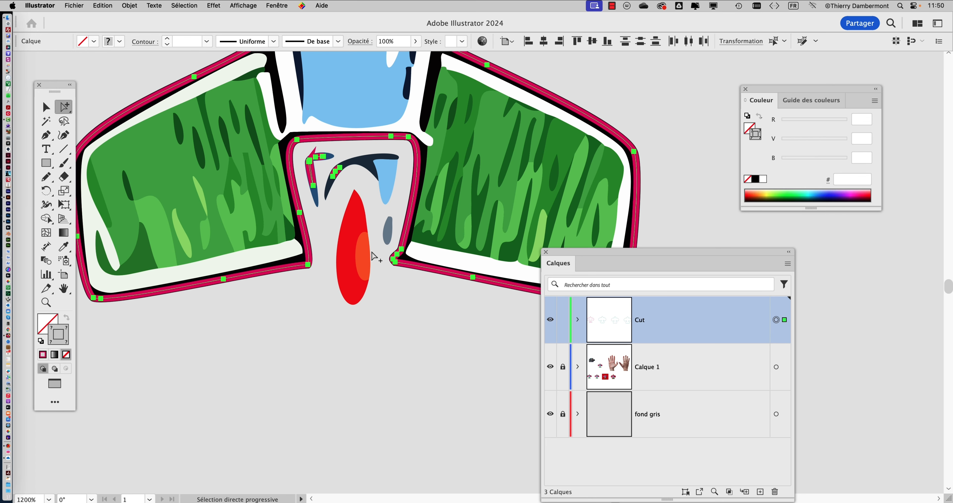
left_click(46, 177)
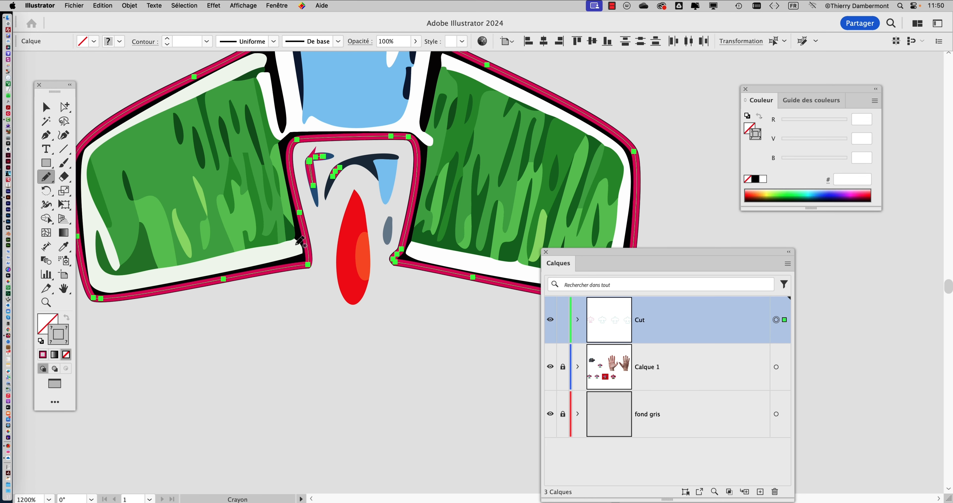
left_click_drag(294, 244, 312, 274)
mouse_move(422, 229)
left_mouse_down()
mouse_move(411, 197)
mouse_move(335, 184)
left_mouse_up()
left_click_drag(275, 222, 275, 237)
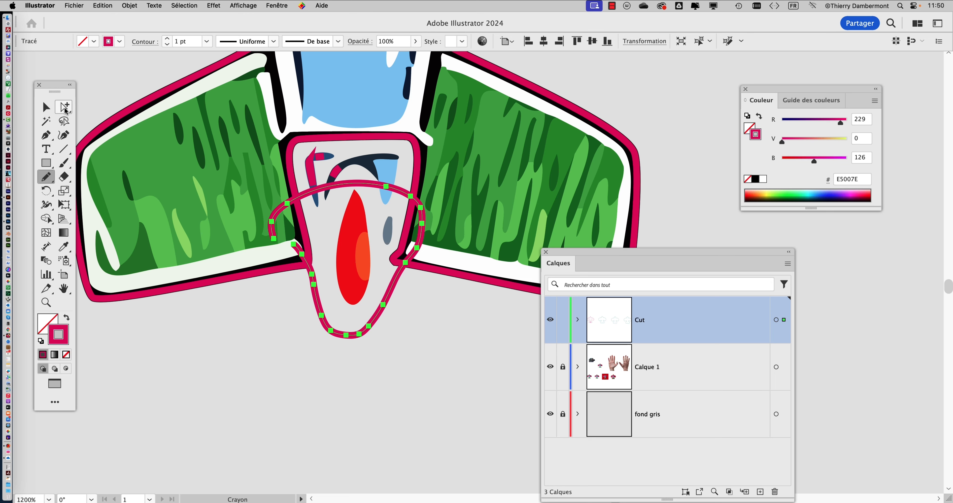
Reposition the hand-drawn contour's anchor points where it meets the two tail wings and along its base below the red drop.
left_click_drag(64, 107, 122, 107)
left_click(422, 304)
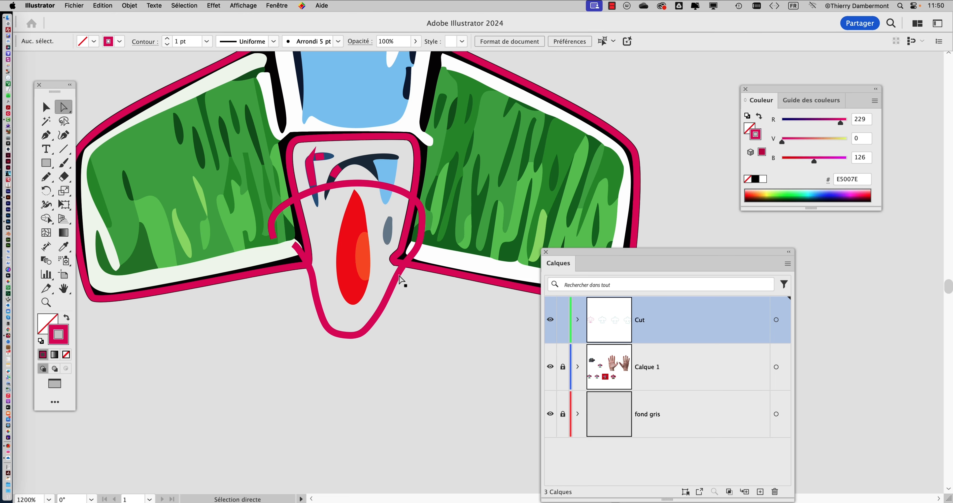
left_click_drag(400, 280, 387, 274)
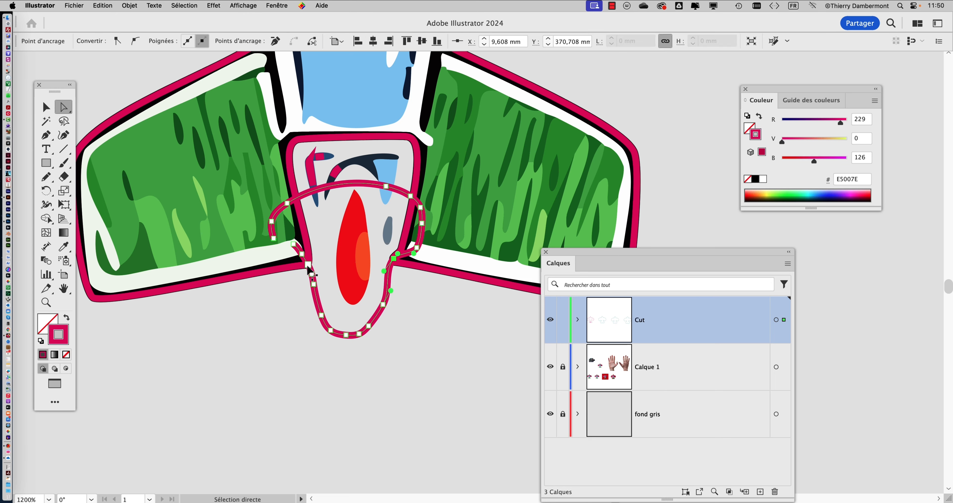
left_click(308, 265)
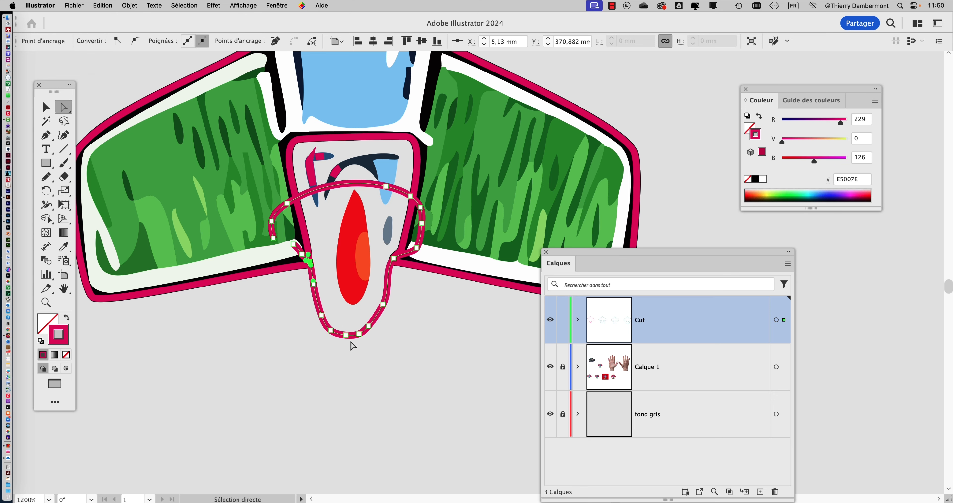
left_click(347, 337)
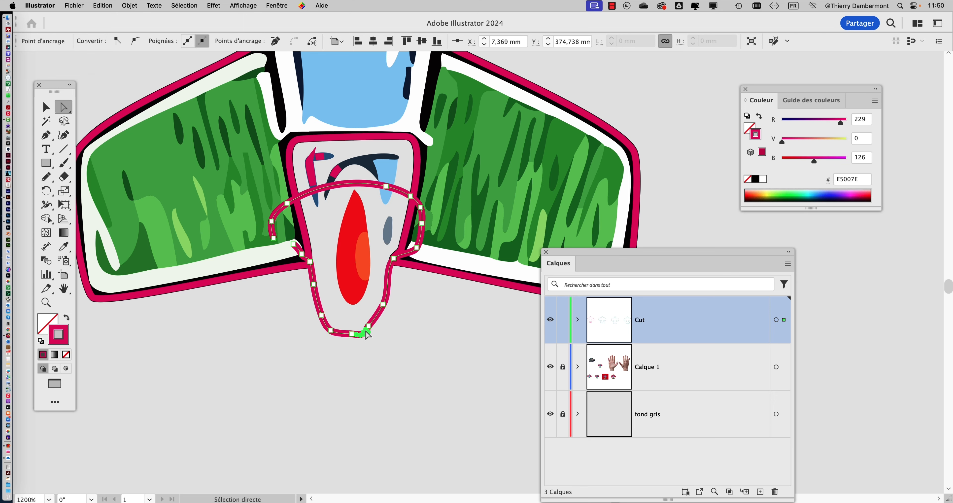
mouse_move(362, 334)
left_mouse_down()
mouse_move(372, 318)
mouse_move(372, 336)
mouse_move(364, 334)
left_mouse_up()
Remove the surplus anchor points along the base of the hand-drawn contour with the Pen tool.
scroll(378, 340, "up", 2)
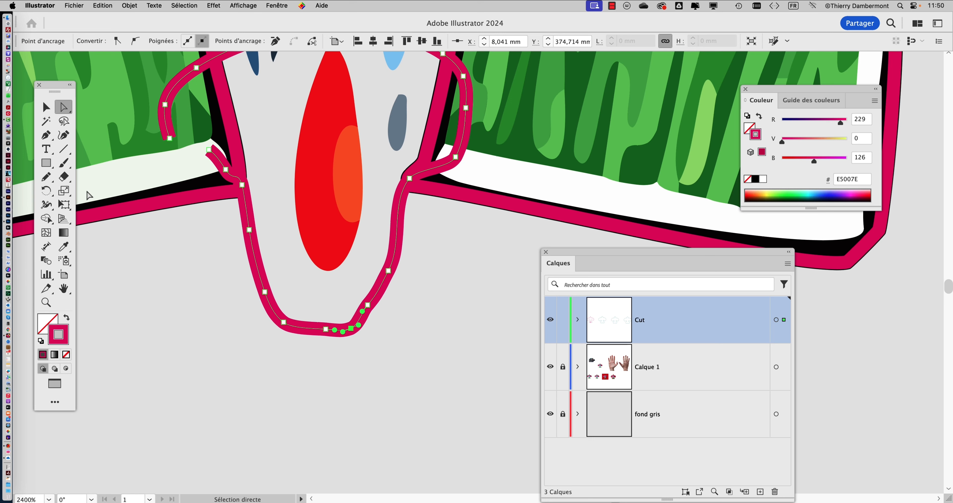
left_click(46, 134)
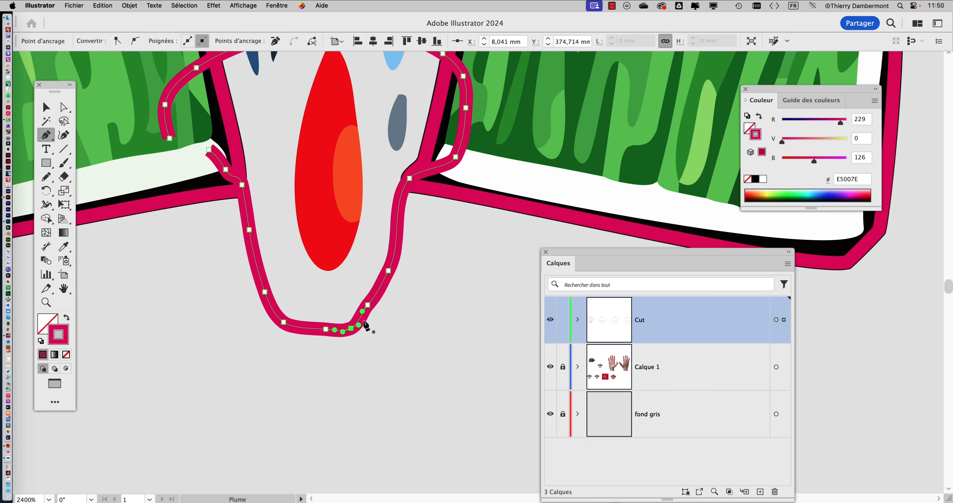
left_click(367, 305)
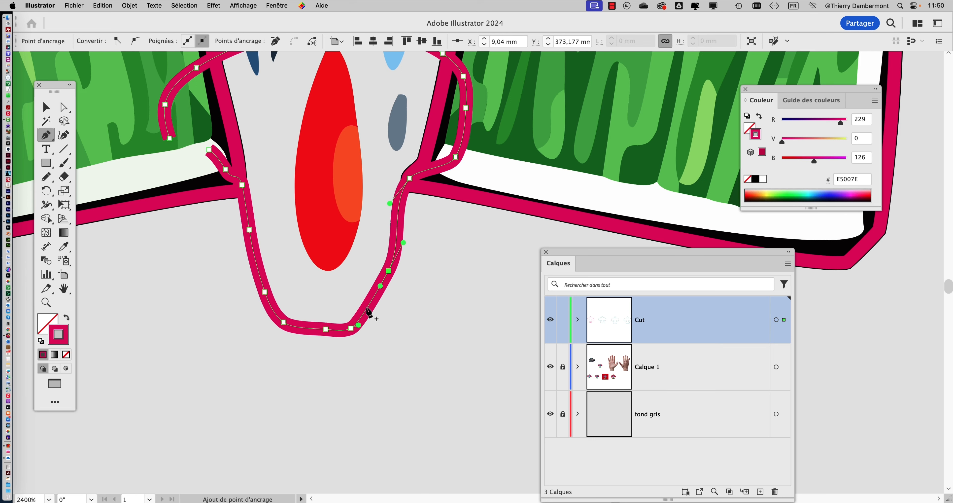
left_click(351, 328)
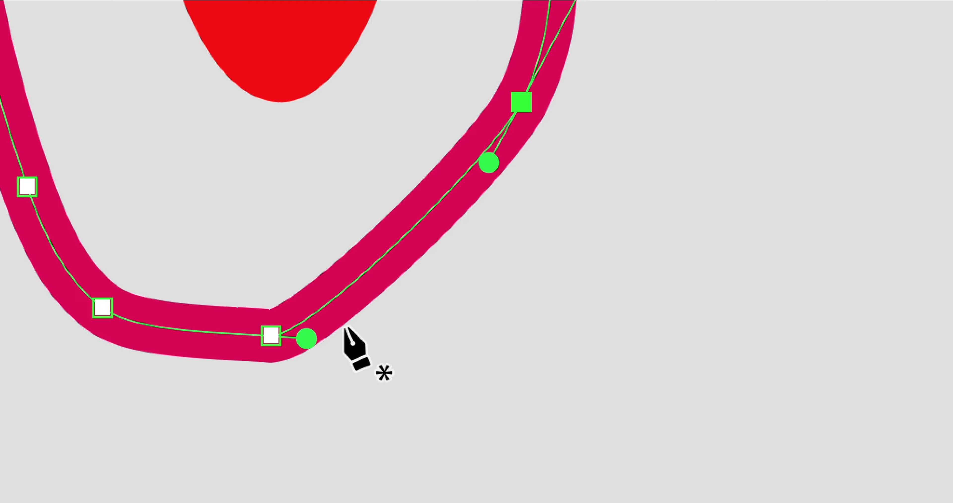
left_click(271, 335)
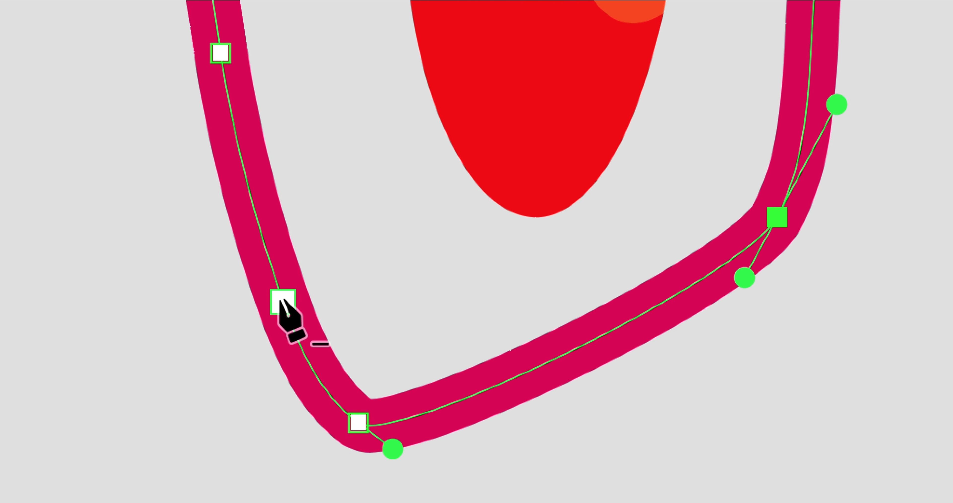
left_click(283, 301)
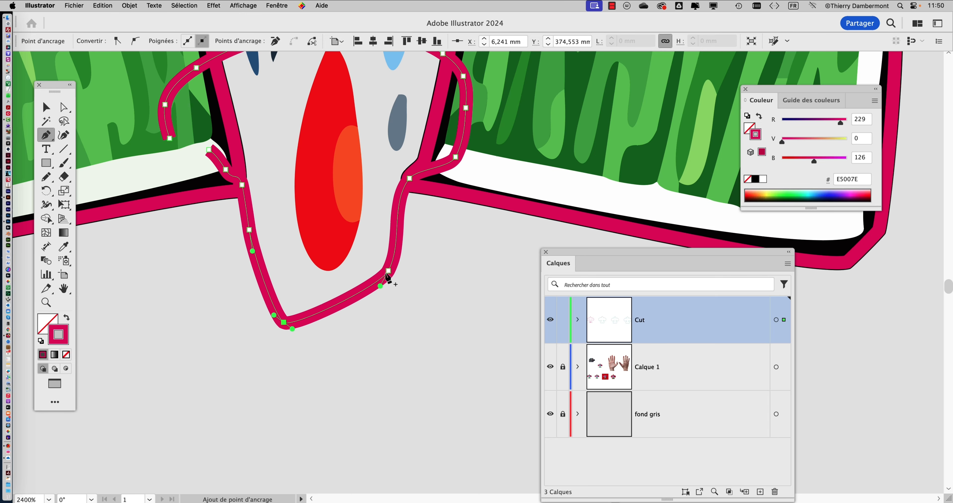
Review the Pencil tool's fidelity and path-editing options, then cancel without changing them.
left_click(48, 177)
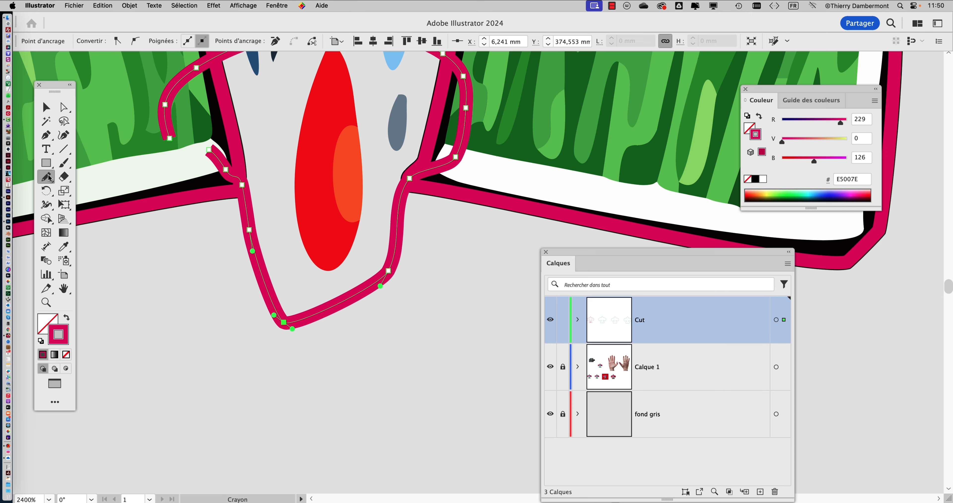
double_click(49, 177)
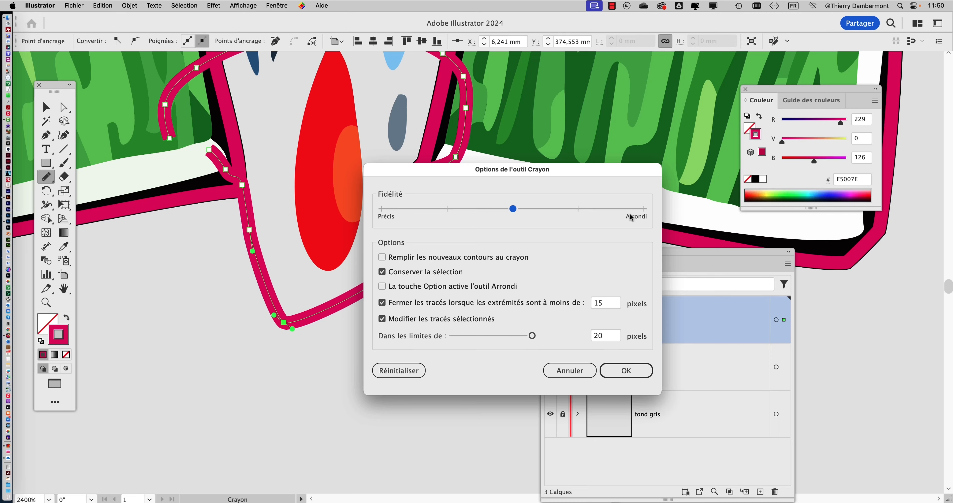
left_click(584, 373)
Move the two lower anchor points of the hand-drawn contour to form a rounded base close under the red drop.
left_click(63, 107)
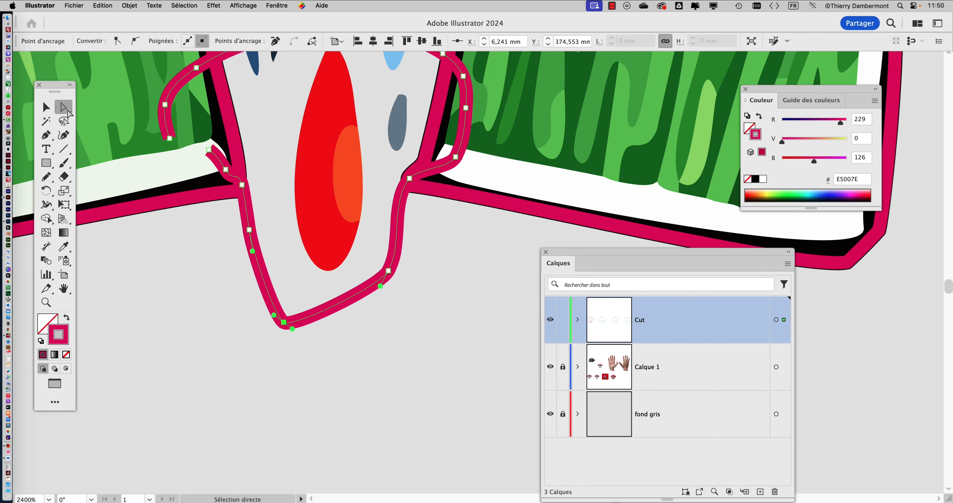
left_click_drag(285, 325, 276, 285)
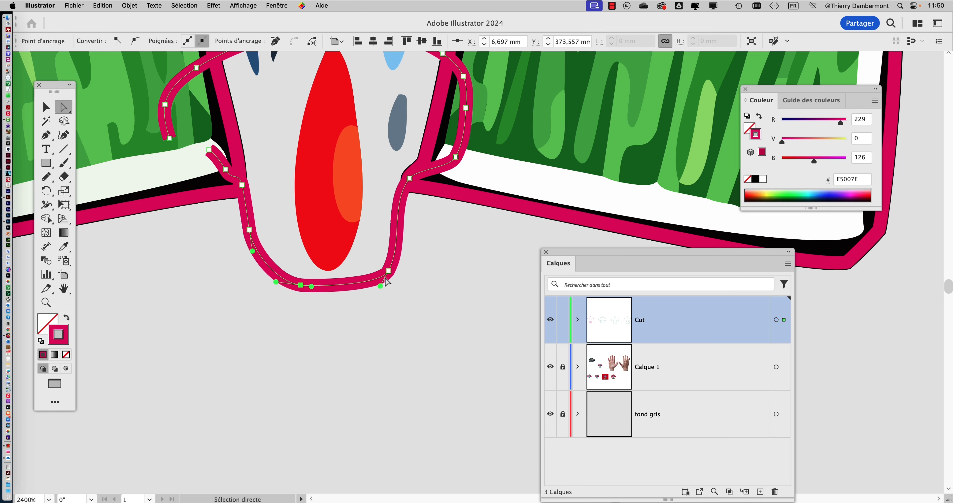
mouse_move(380, 285)
left_mouse_down()
mouse_move(363, 288)
mouse_move(378, 273)
left_mouse_up()
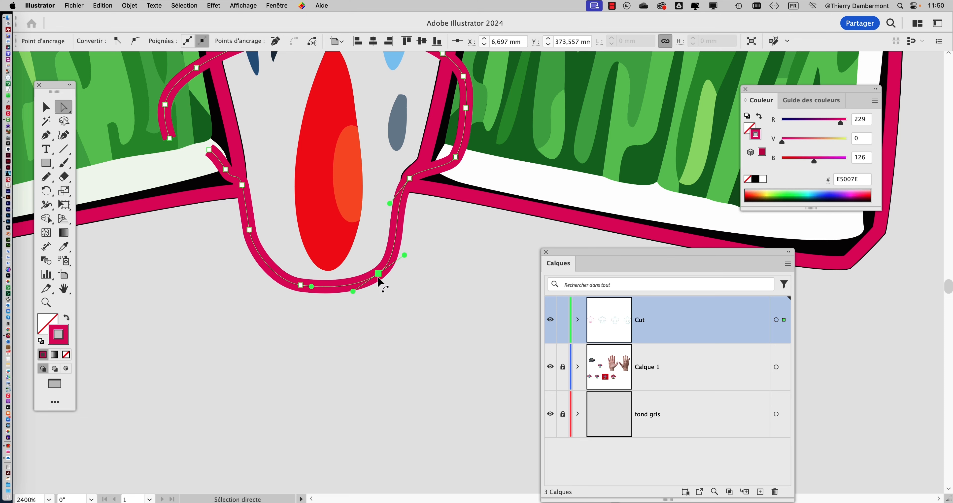
left_click(374, 334)
scroll(381, 342, "down", 2)
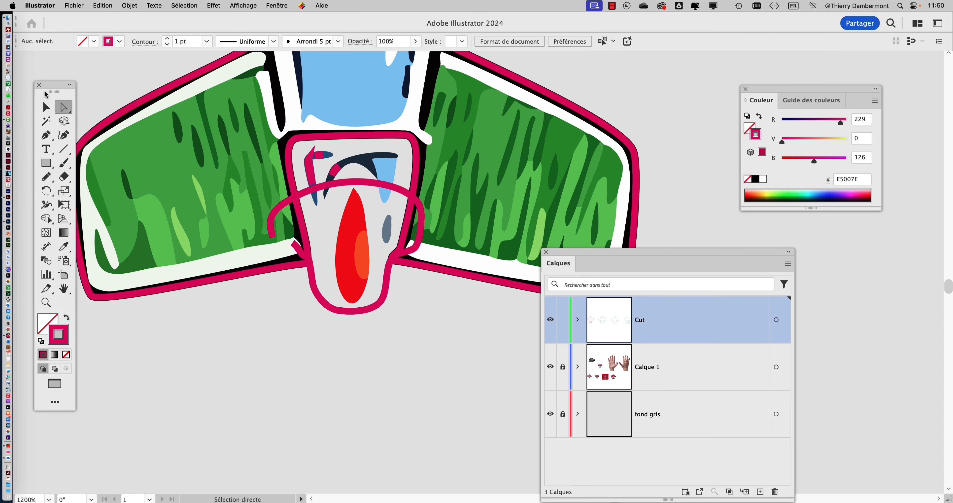
Unite the hand-drawn tail contour with the airplane's cut outline using the Pathfinder Unite operation.
left_click(46, 107)
left_click(299, 210)
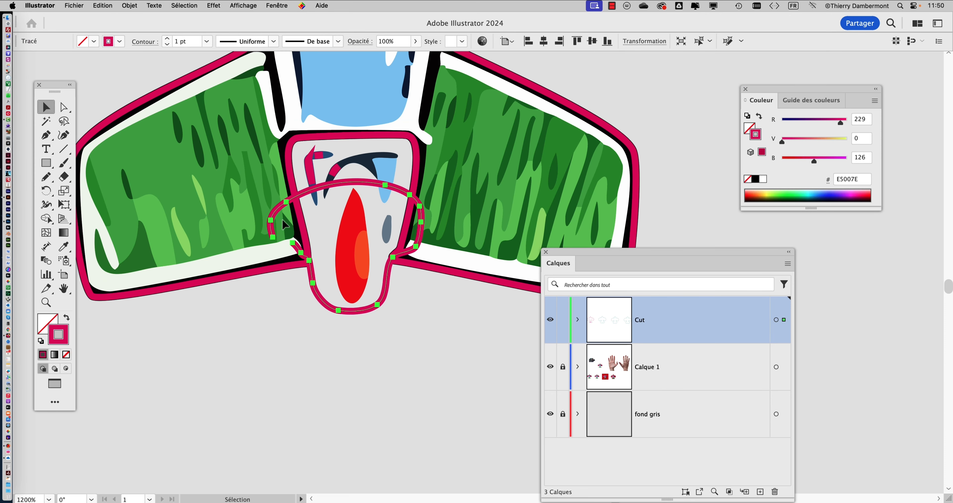
left_click(283, 270, "shift")
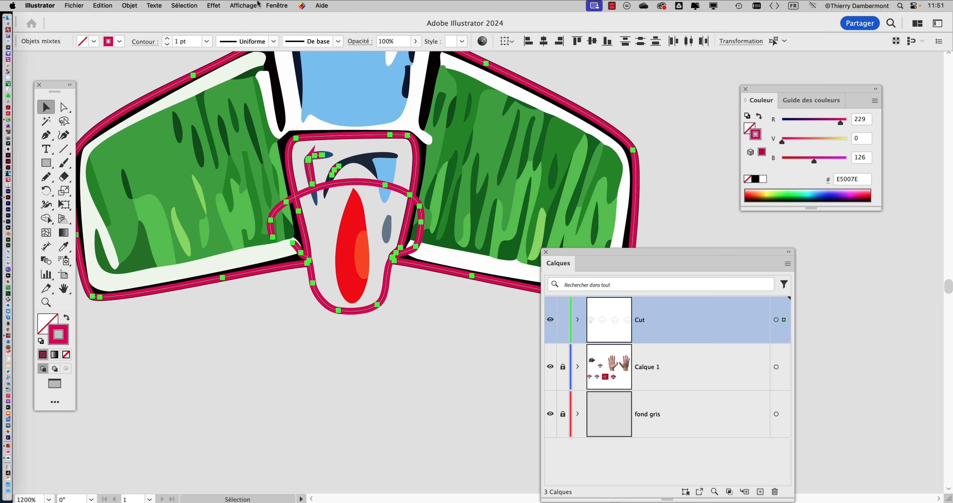
left_click(277, 5)
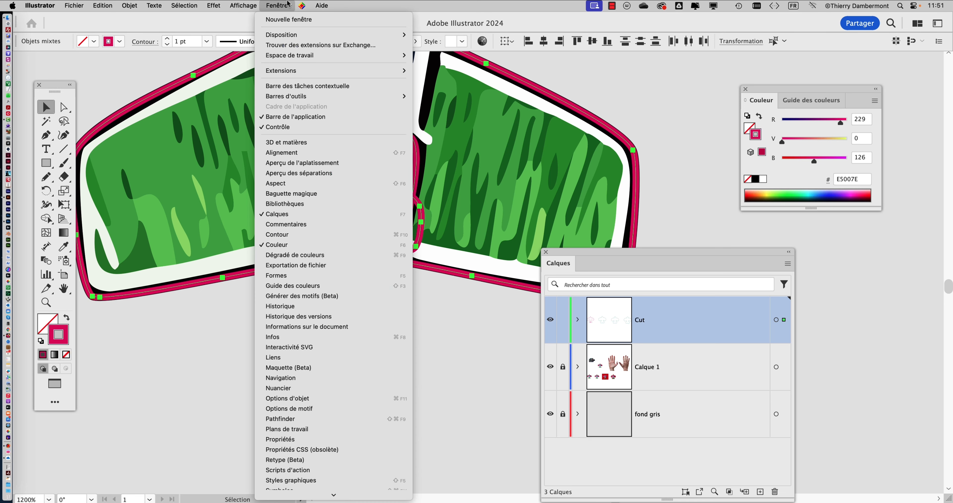
left_click(317, 418)
left_click_drag(413, 68, 505, 149)
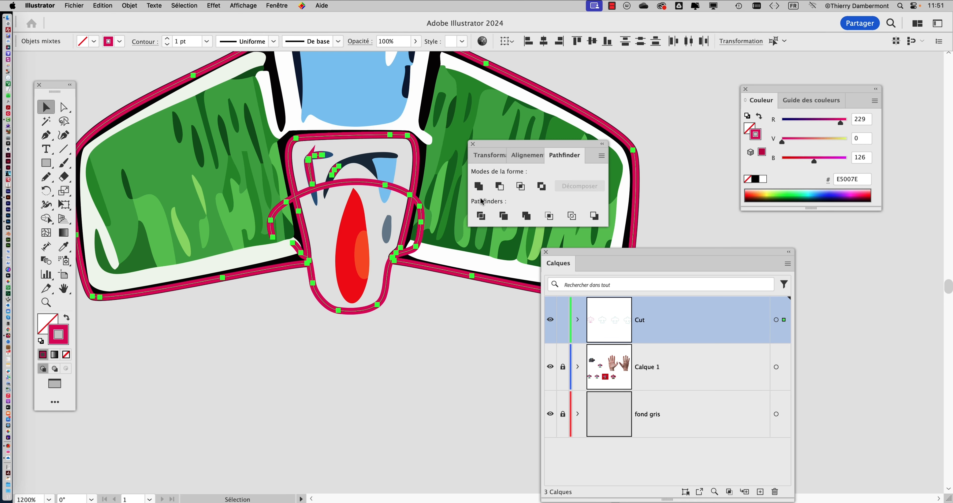
left_click(478, 186)
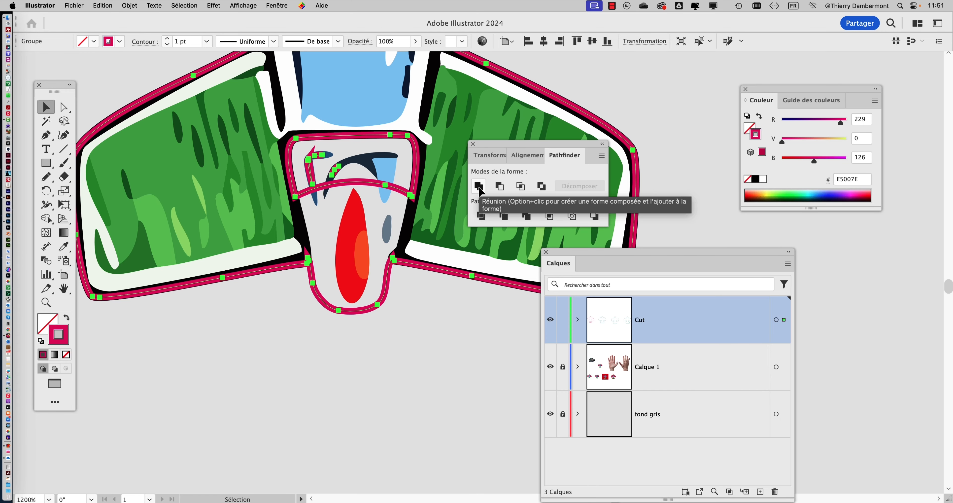
Delete the leftover inner contour enclosed between the two tail wings above the red drop.
left_click_drag(69, 108, 104, 119)
left_click(107, 157)
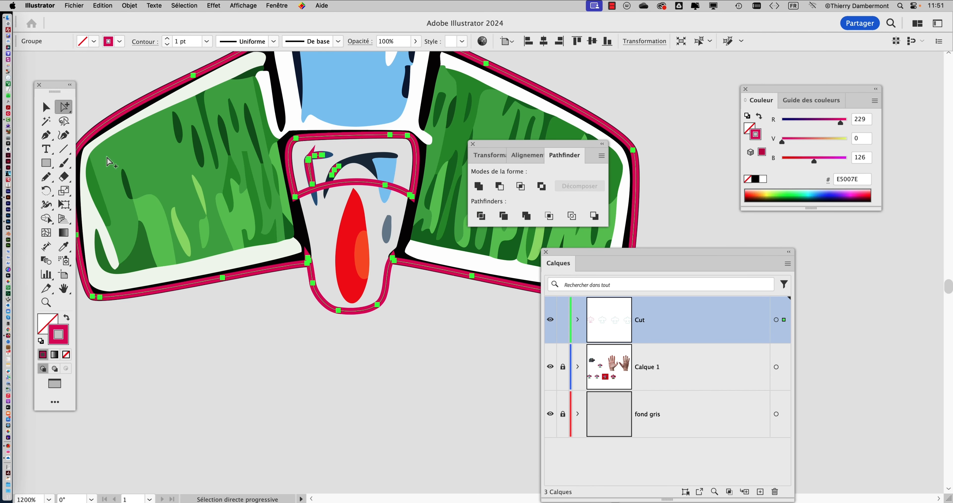
left_click(290, 166)
key("Delete")
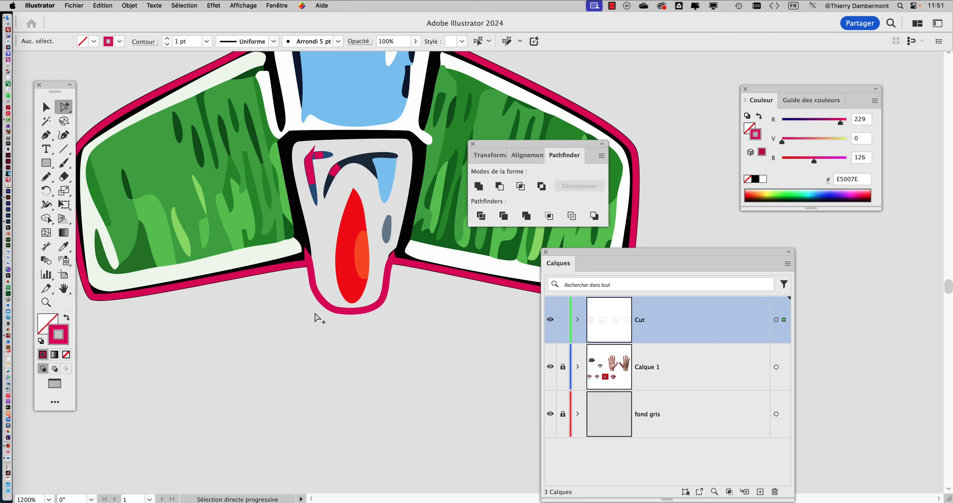
Remove the two surplus anchor points where the united contour meets the left tail wing, using the Pen tool.
scroll(301, 261, "up", 2)
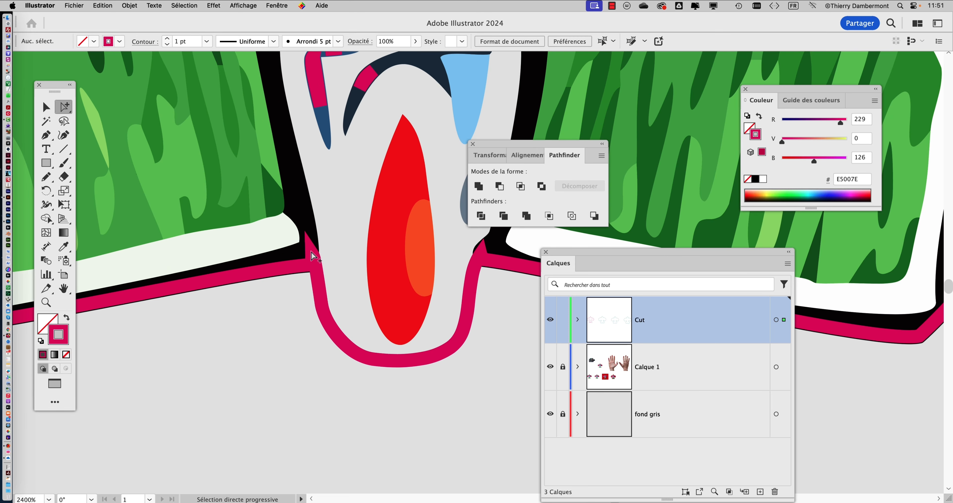
left_click(318, 275)
scroll(318, 274, "up", 4)
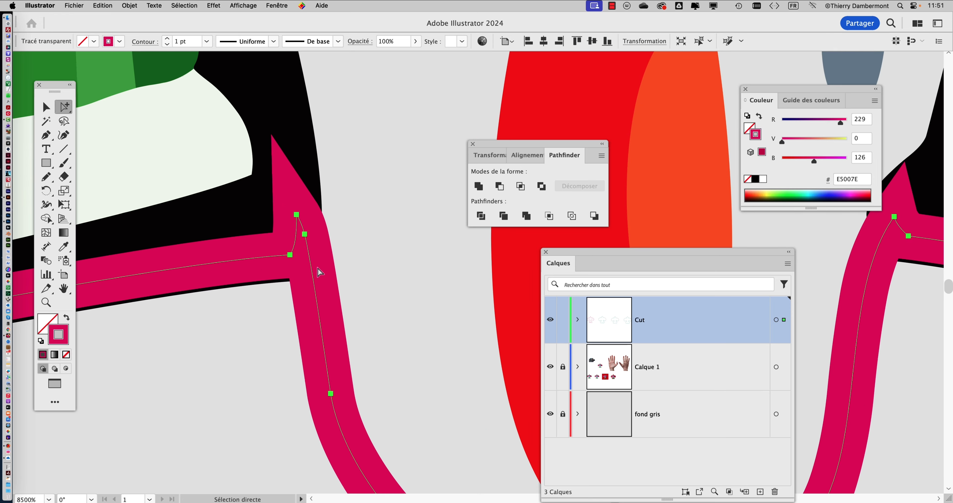
key("alt")
left_click(46, 135)
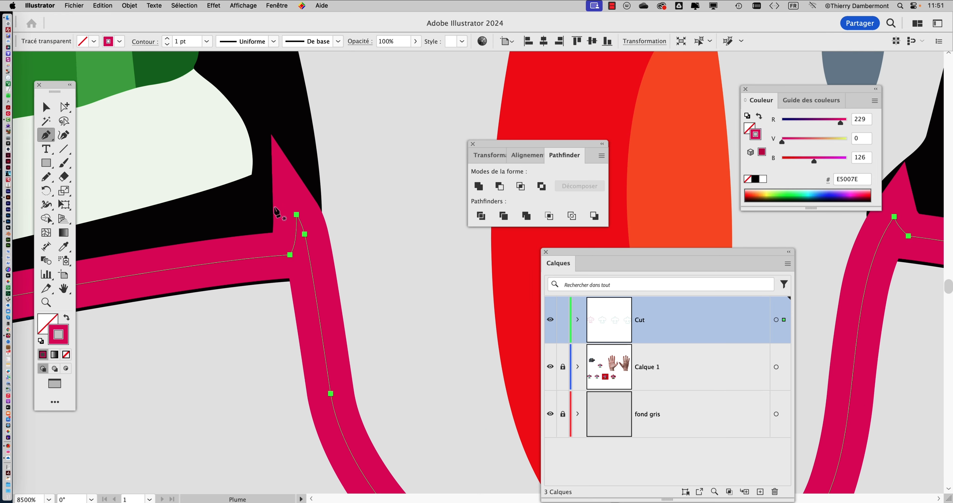
left_click(297, 215)
left_click(305, 234)
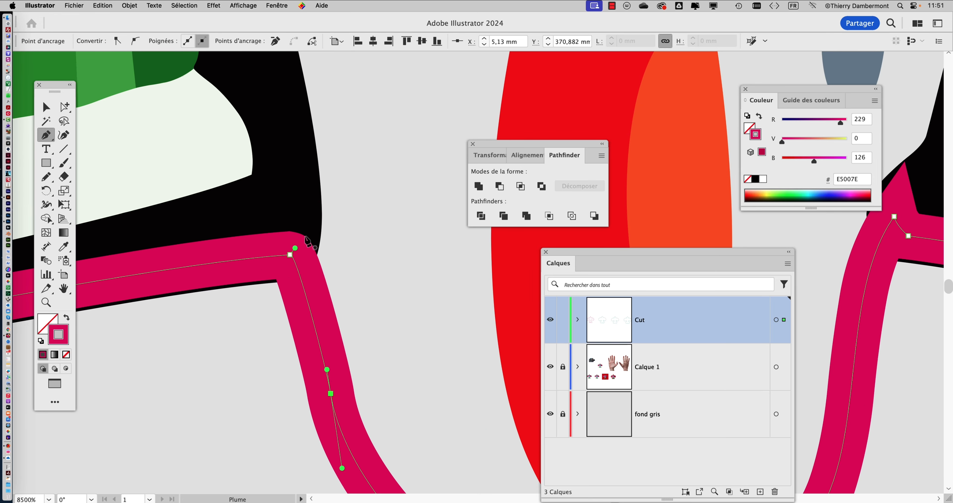
Remove the surplus anchor point where the united contour meets the right tail wing.
scroll(281, 268, "down", 1)
scroll(279, 265, "down", 2)
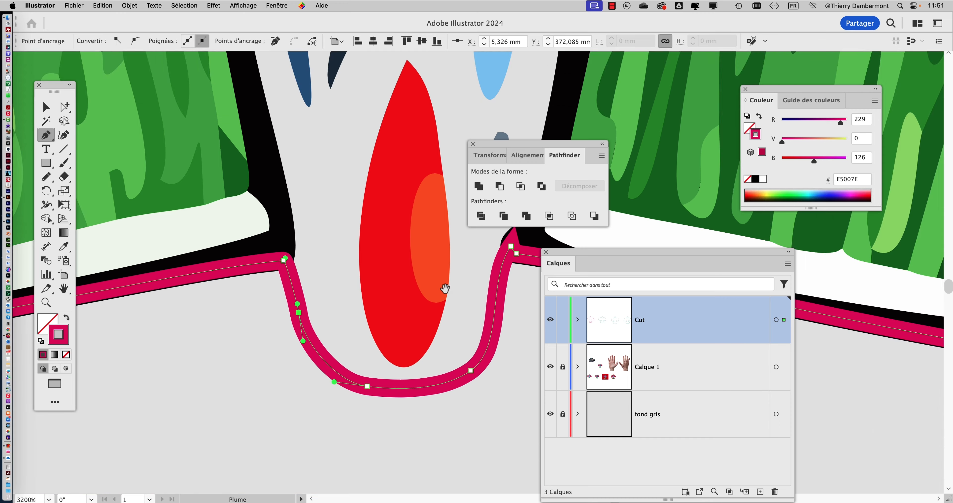
scroll(534, 257, "up", 2)
left_click_drag(291, 252, 173, 241)
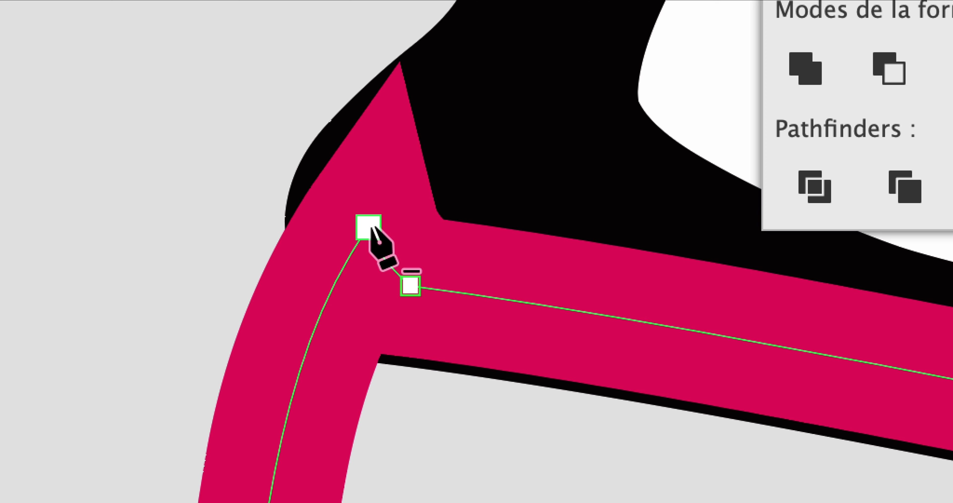
left_click(371, 227)
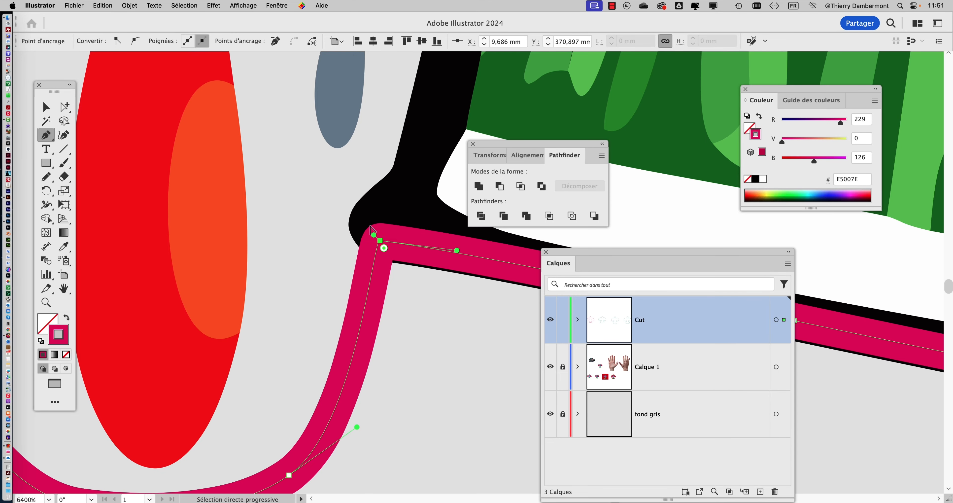
Set the stroke weight of the whole airplane cut contour to 0,25 pt.
scroll(372, 310, "down", 5)
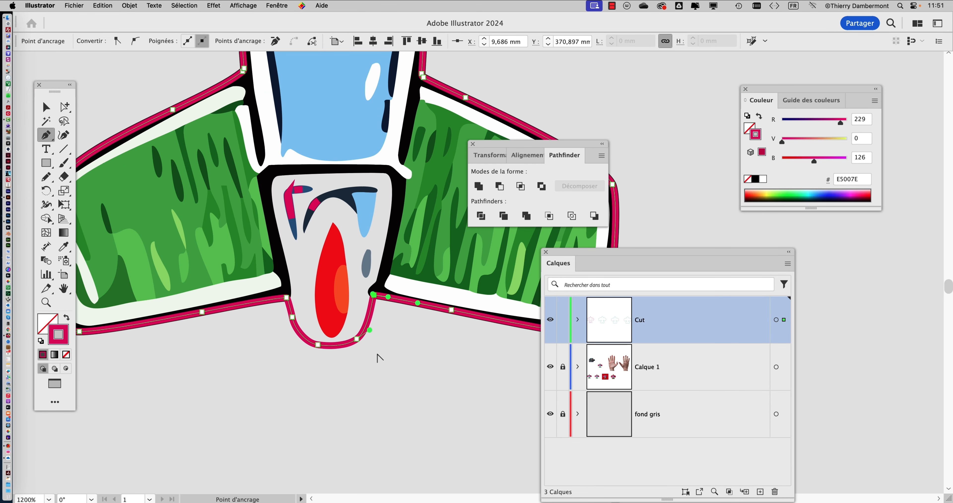
scroll(377, 355, "down", 2)
left_click(64, 107)
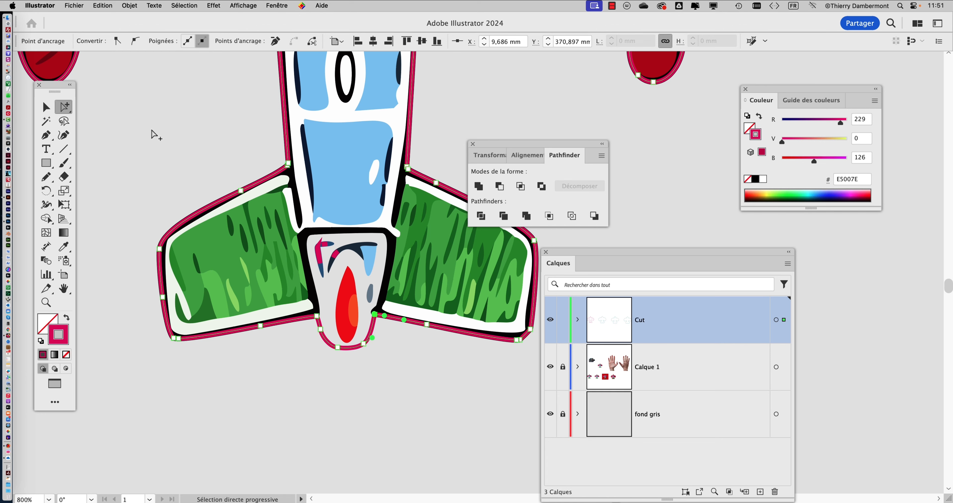
left_click(153, 134)
left_click(238, 196)
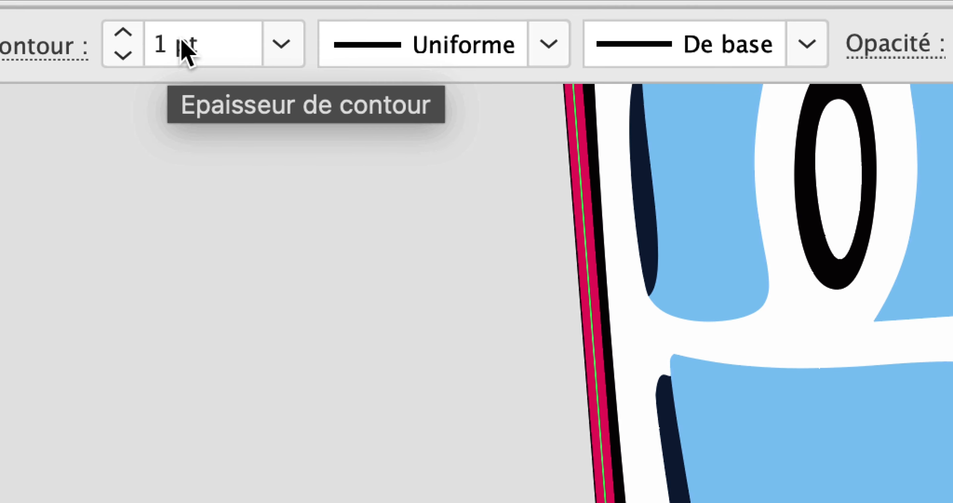
left_click(207, 41)
left_click(202, 52)
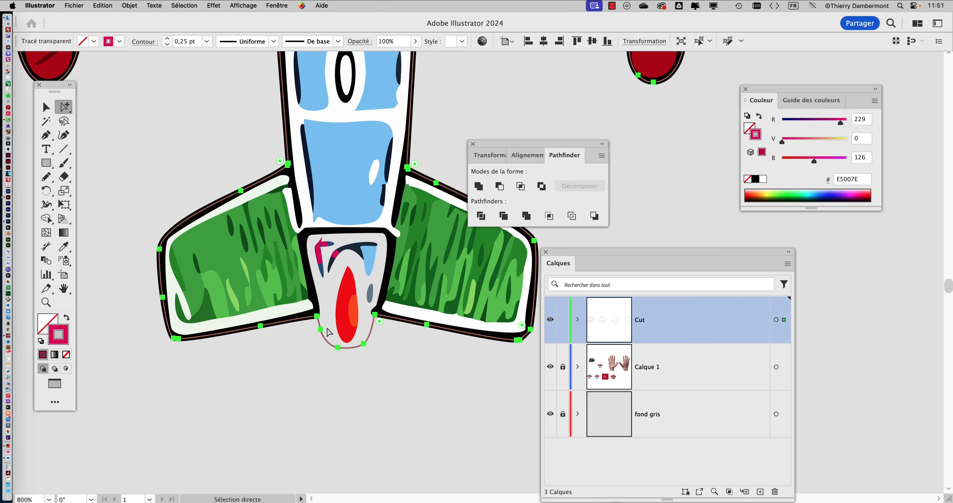
Examine how the thinned cut contour follows the black outline around the tail, wings and the rest of the airplane.
scroll(327, 332, "up", 2)
left_click_drag(468, 362, 249, 351)
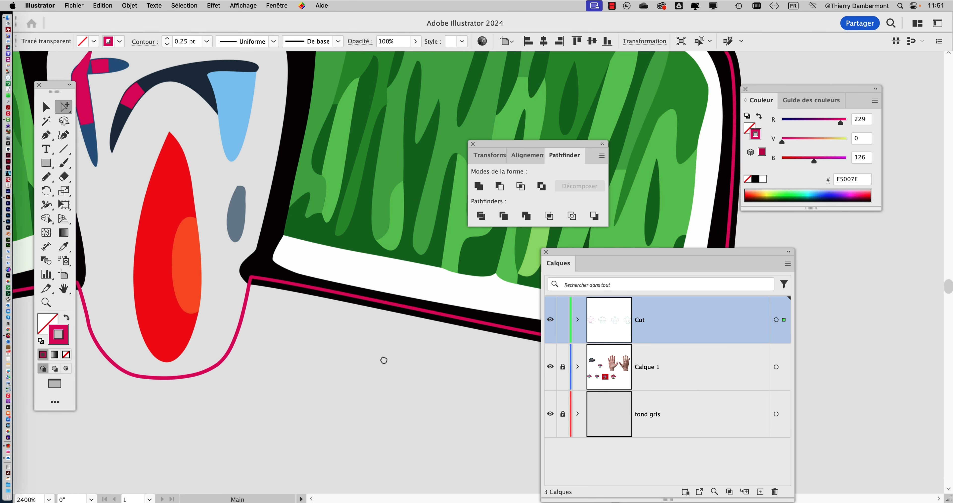
left_click_drag(532, 362, 353, 347)
left_click_drag(373, 317, 257, 365)
left_click_drag(397, 377, 393, 455)
left_click_drag(425, 358, 434, 403)
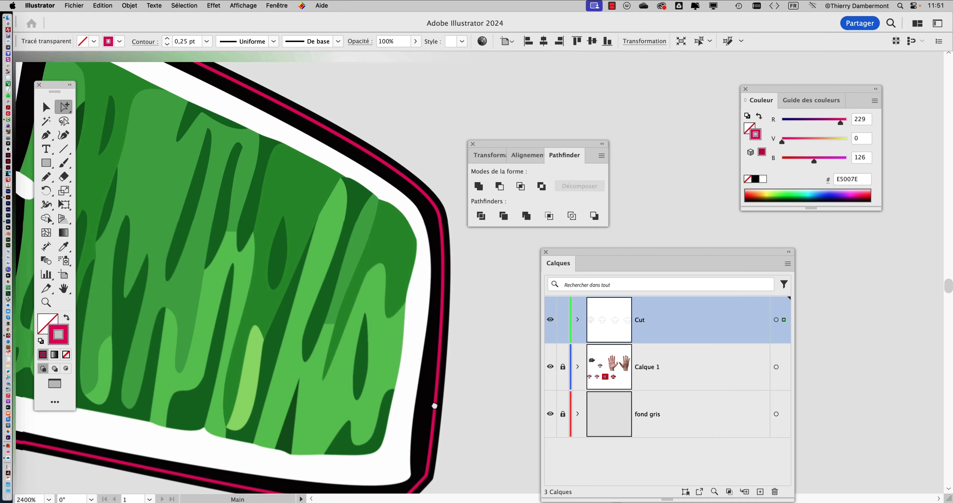
left_click_drag(397, 229, 521, 347)
left_click_drag(312, 175, 441, 285)
left_click_drag(346, 199, 354, 358)
left_click_drag(352, 216, 241, 298)
left_click_drag(367, 185, 262, 206)
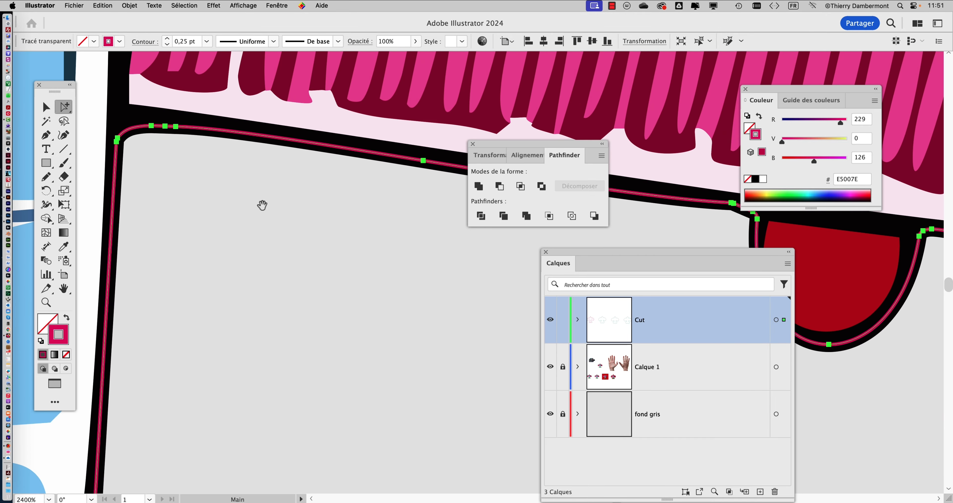
scroll(338, 167, "up", 2)
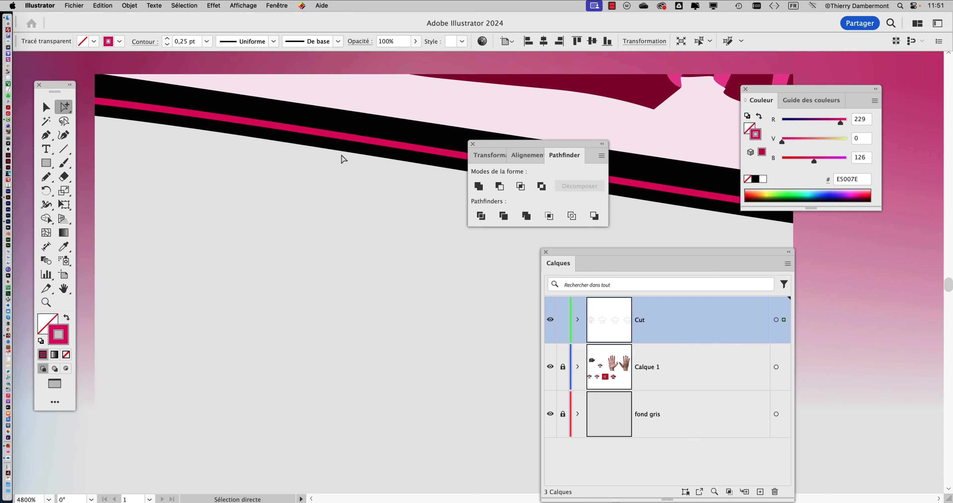
scroll(341, 160, "down", 6)
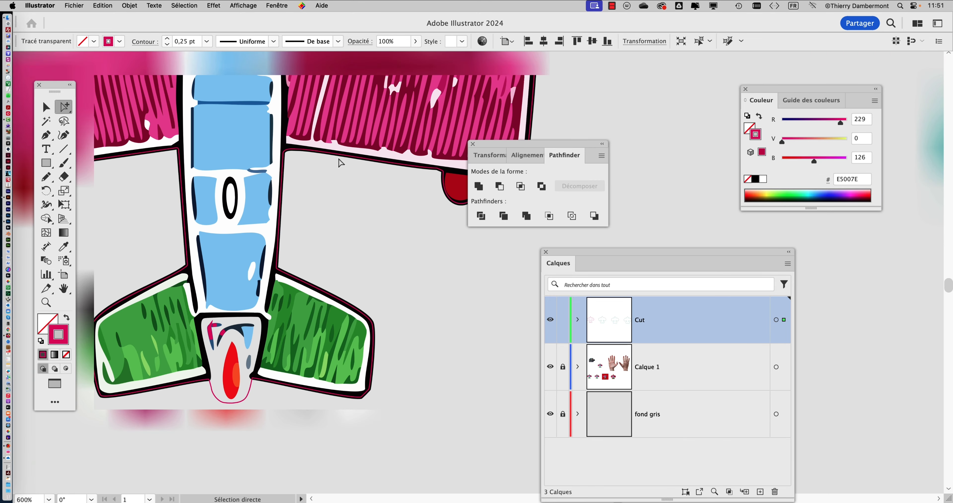
left_click_drag(98, 187, 204, 212)
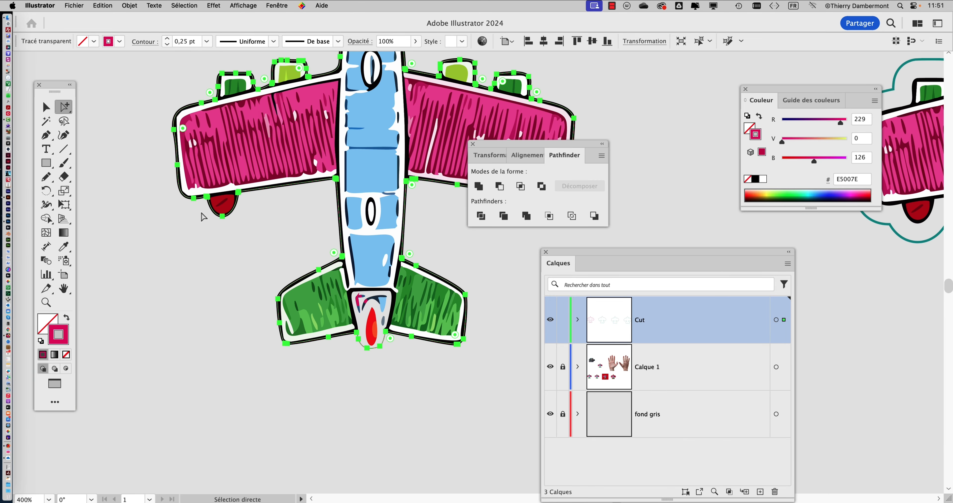
scroll(203, 212, "up", 1)
scroll(205, 215, "up", 3)
scroll(204, 215, "down", 2)
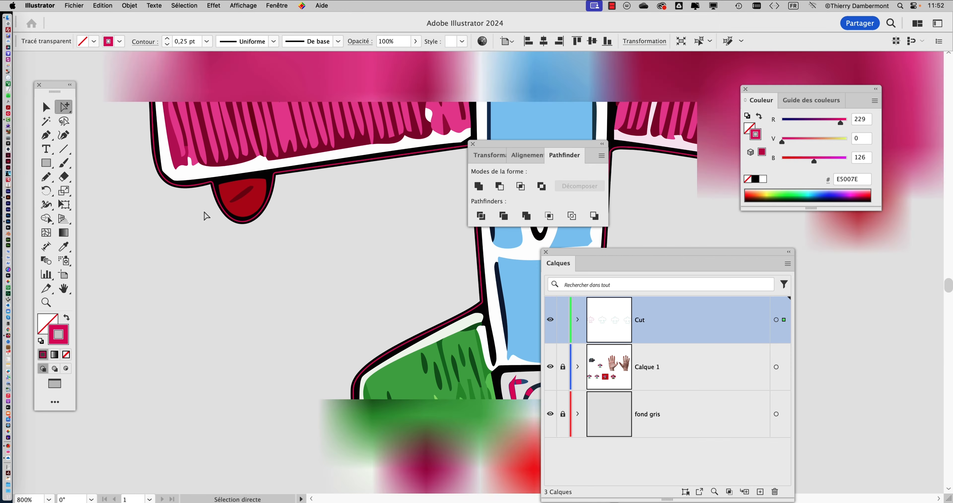
scroll(306, 221, "down", 2)
scroll(276, 288, "up", 1)
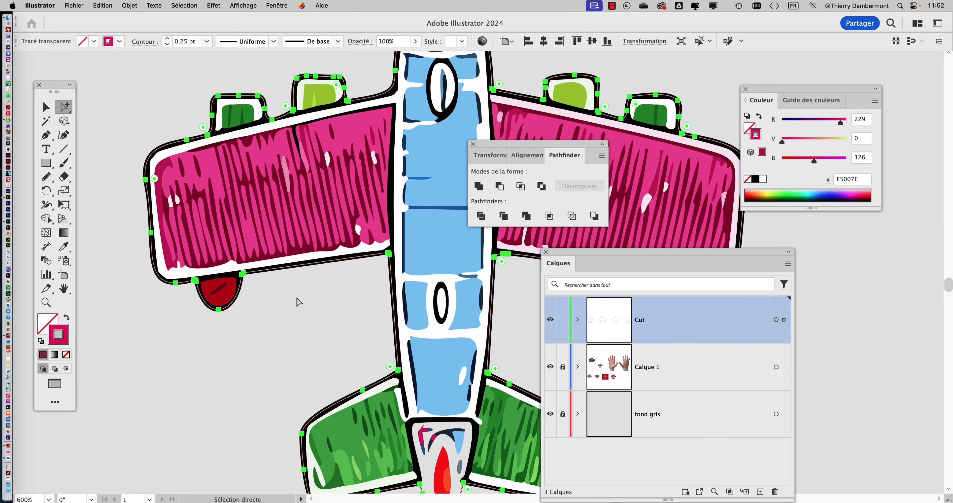
scroll(298, 301, "down", 2)
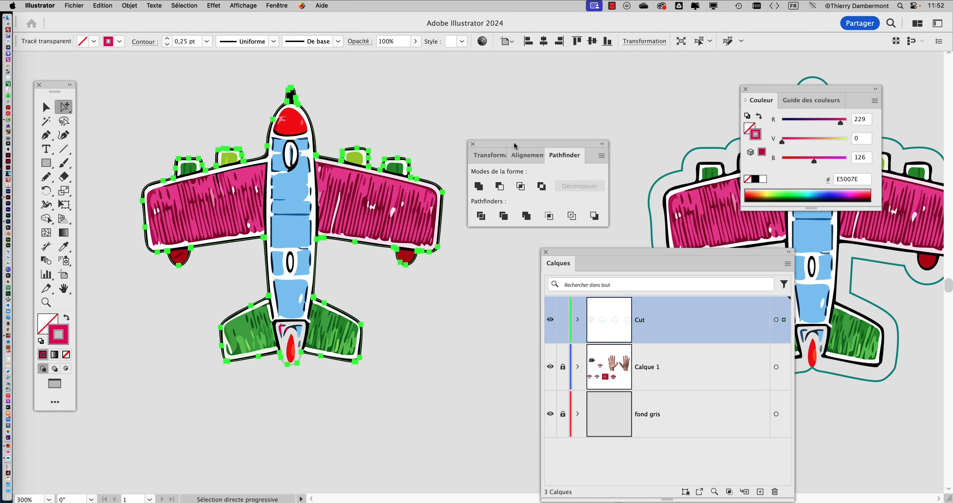
left_click_drag(514, 145, 606, 144)
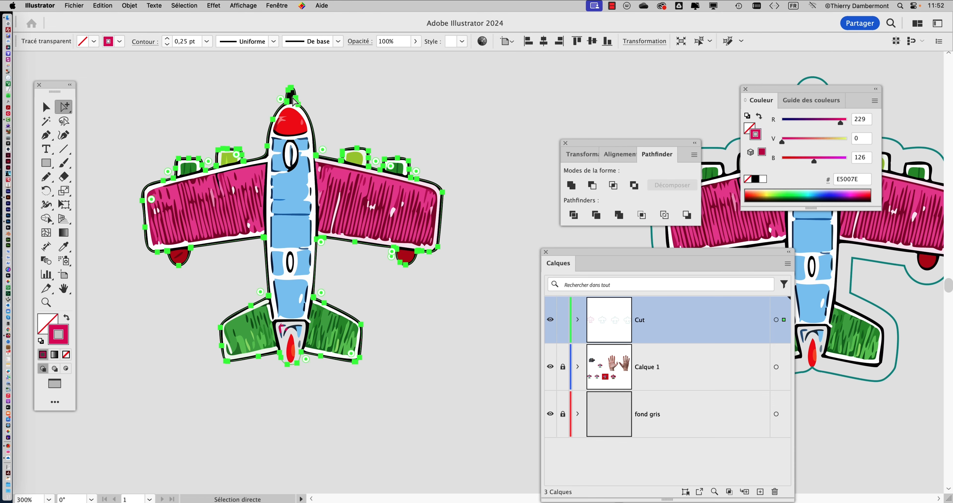
scroll(335, 118, "up", 3)
scroll(254, 72, "down", 3)
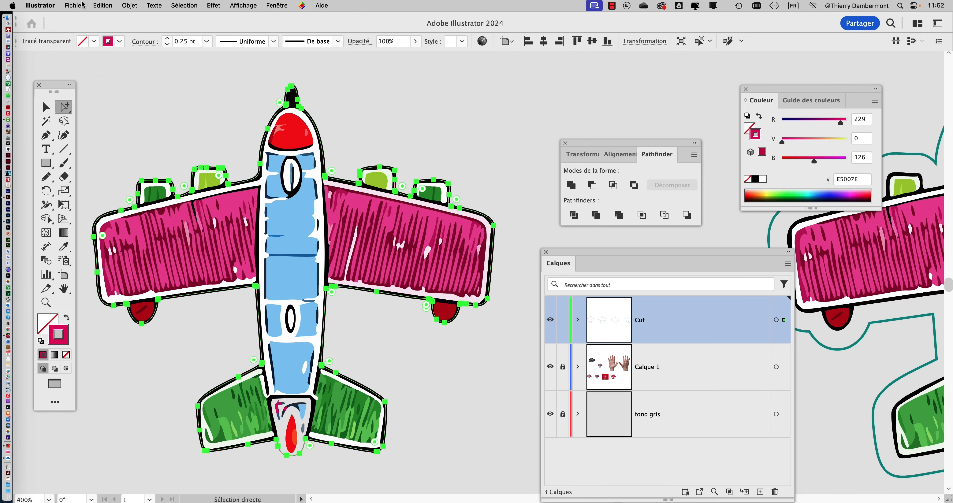
Save the document as an Illustrator file in the MERCREDI - DOCS PANORAMA_PRINT folder, adding -02 to its name and accepting the default options.
left_click(82, 5)
left_click(481, 139)
scroll(478, 140, "down", 4)
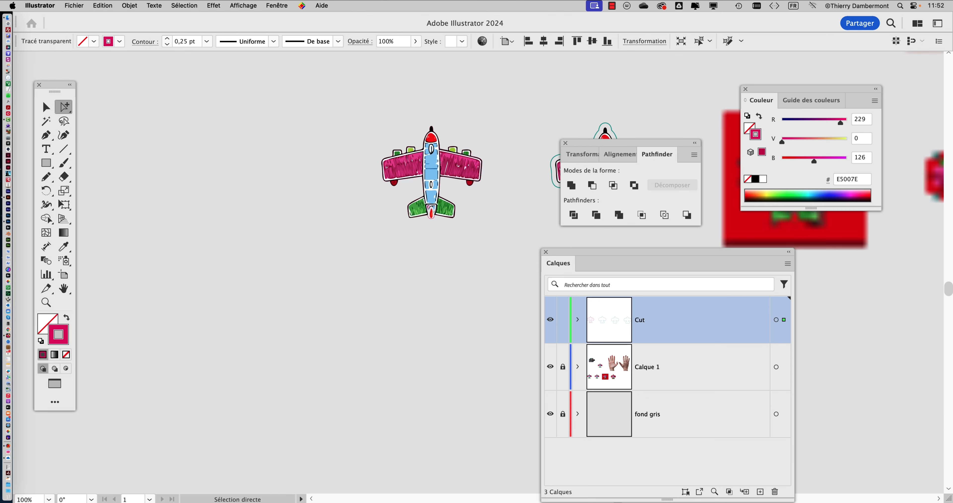
scroll(466, 134, "up", 1)
left_click(82, 5)
left_click(120, 105)
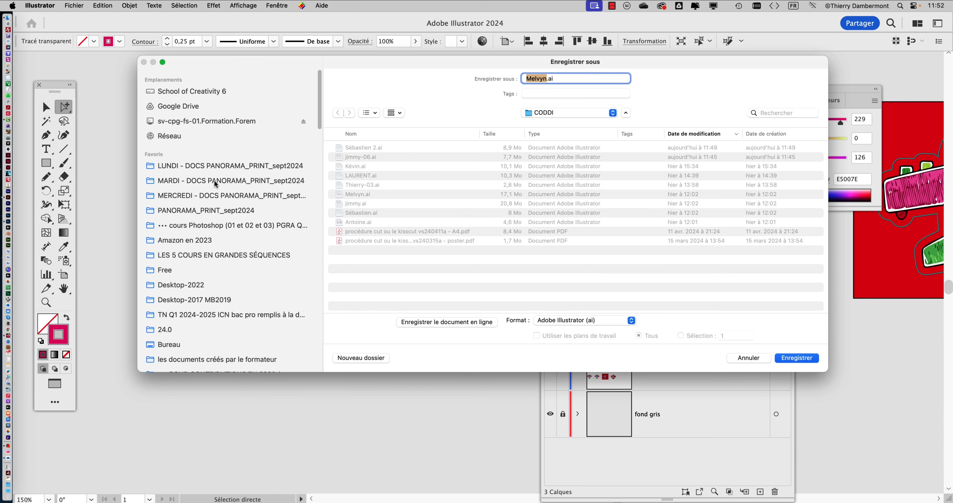
left_click(232, 202)
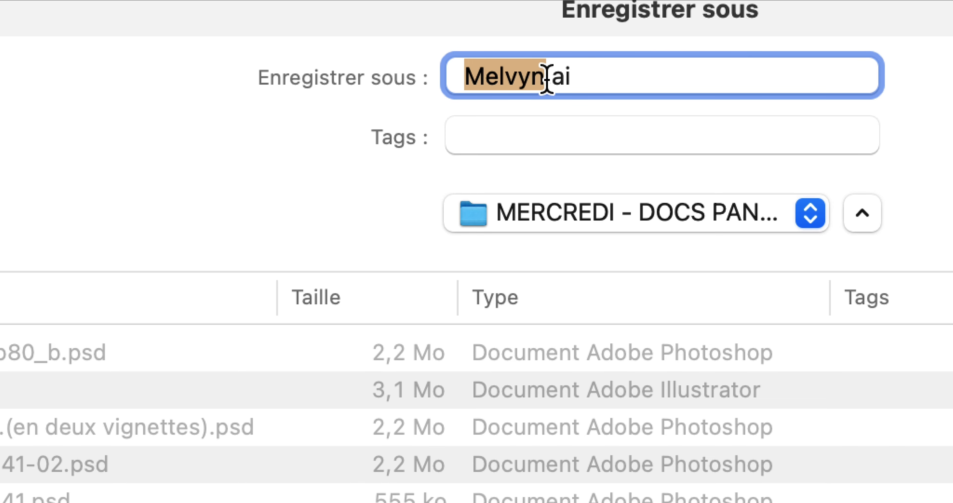
left_click(546, 79)
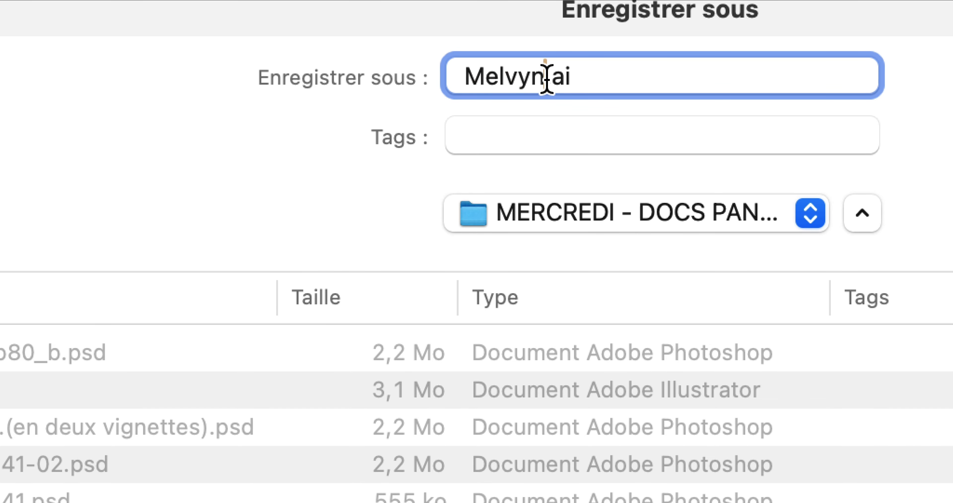
type("-02")
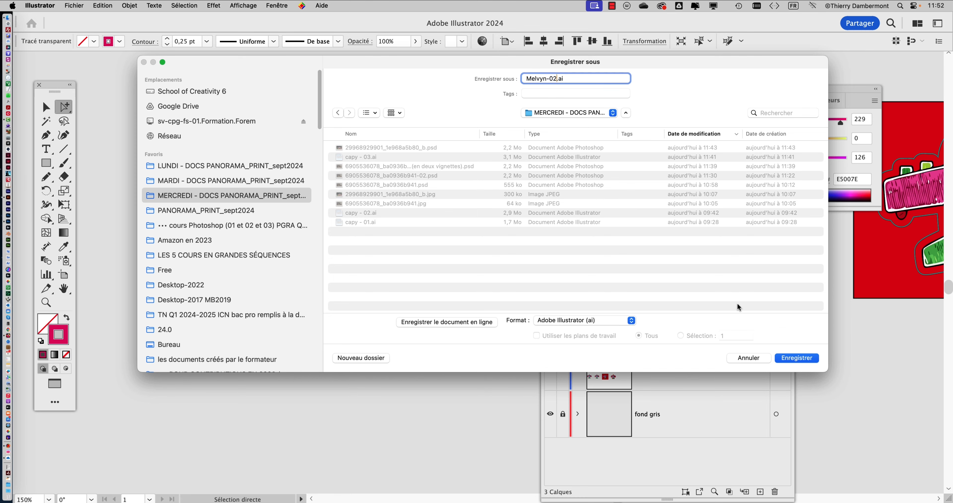
left_click(812, 356)
left_click(833, 416)
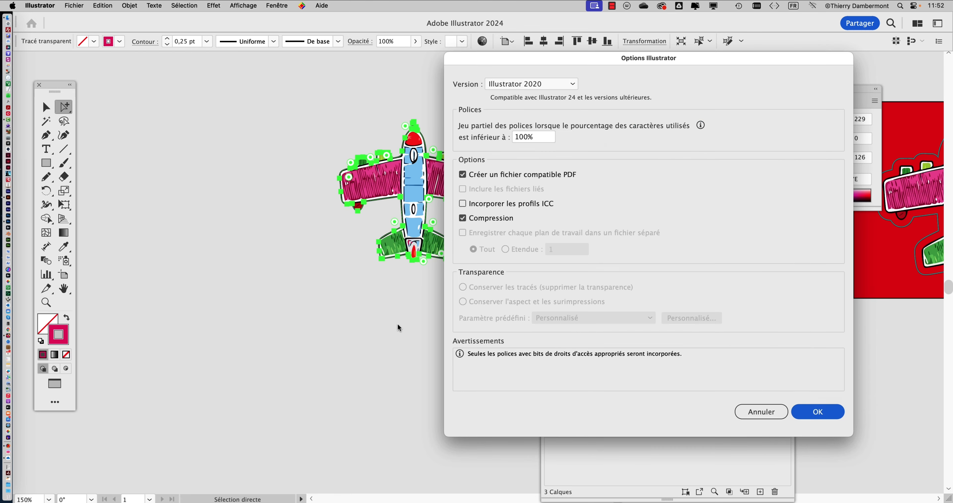
Duplicate the red shape of the airplane's tail, move the copy below the tail to inspect its form, and delete the copy.
left_click(48, 106)
left_click(291, 286)
scroll(425, 231, "up", 5)
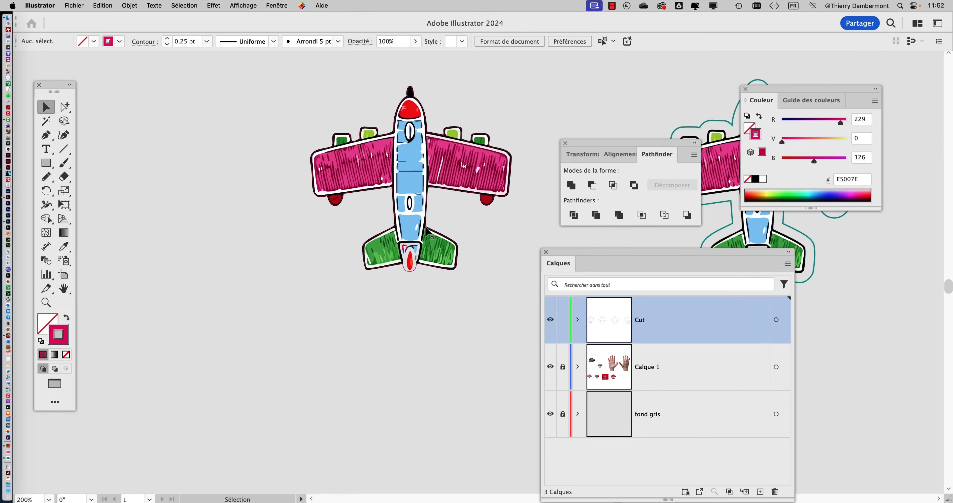
scroll(403, 327, "up", 6)
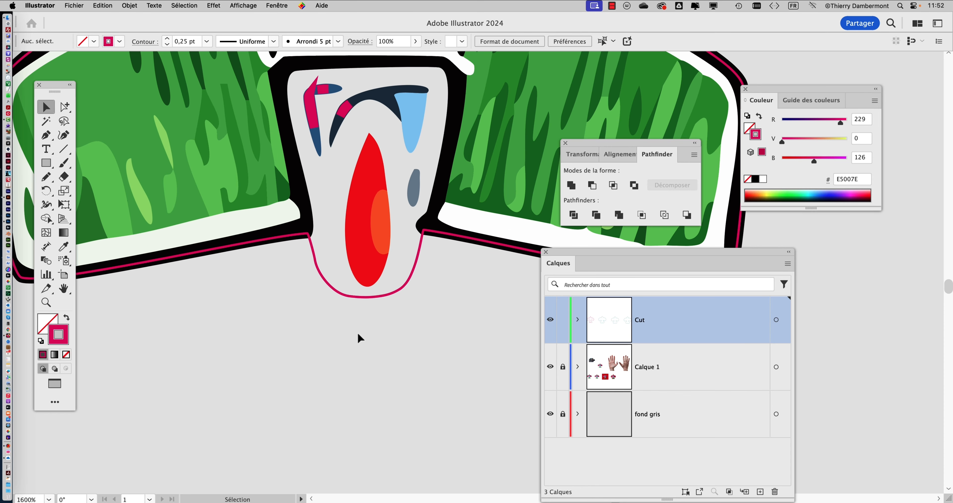
scroll(310, 238, "down", 2)
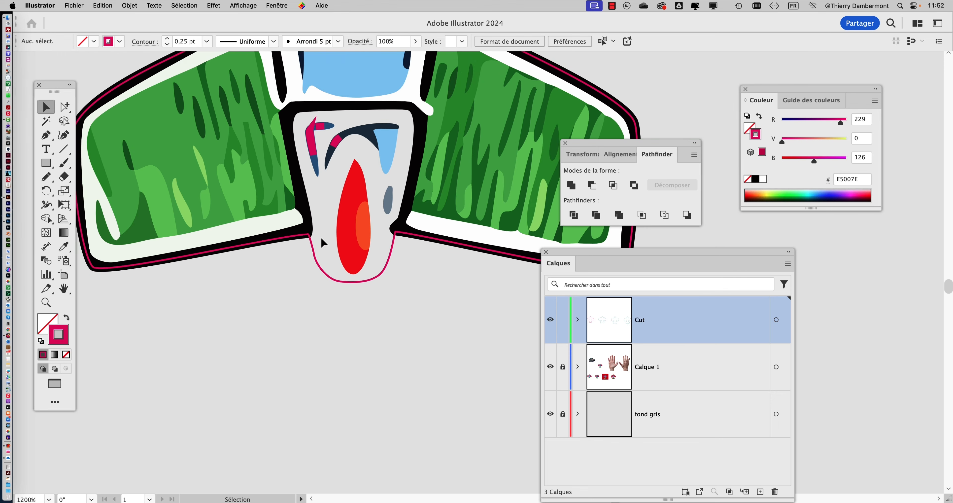
left_click(65, 107)
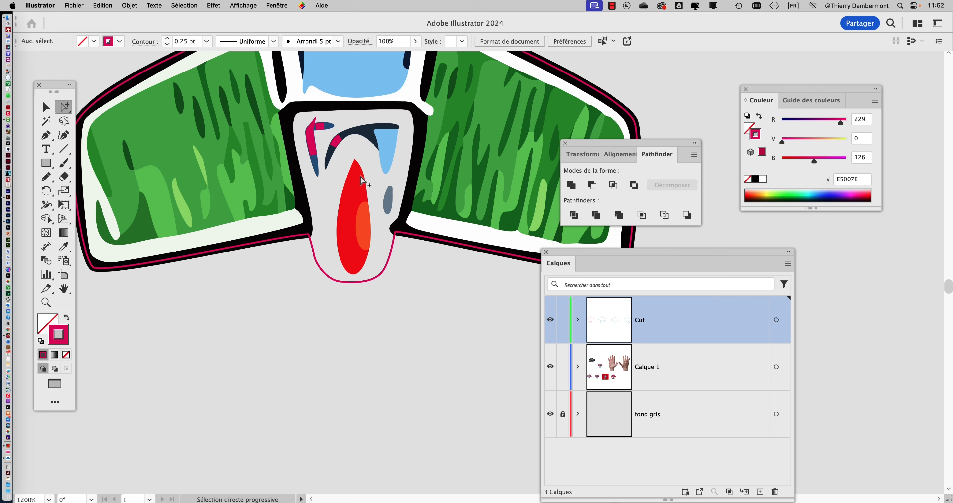
left_click(351, 182)
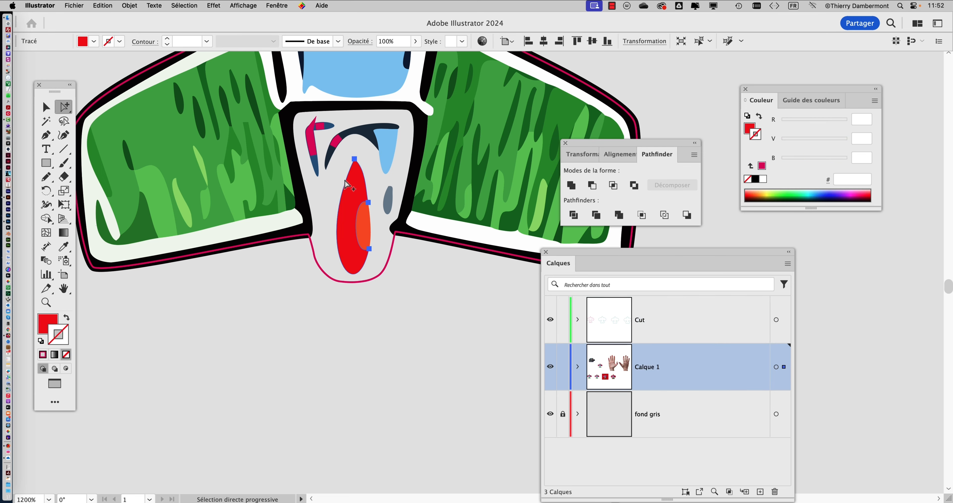
key("super+v")
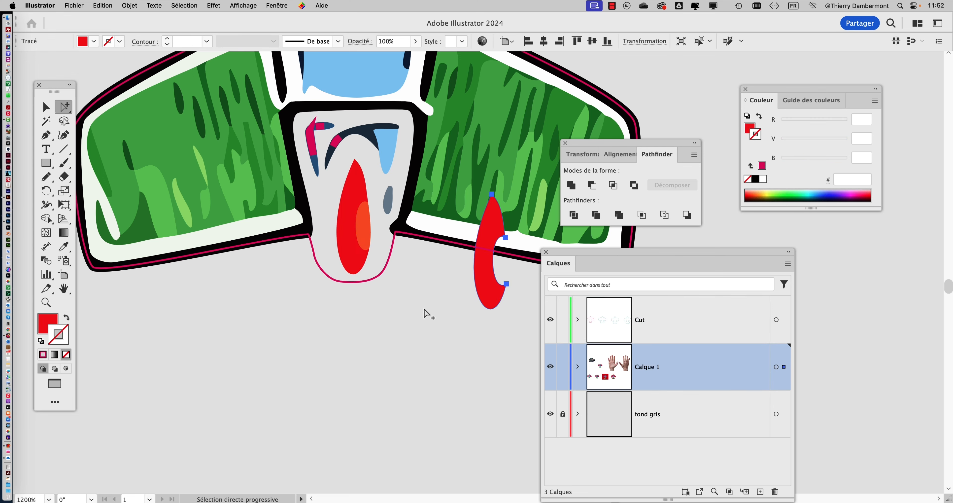
left_click_drag(488, 285, 391, 404)
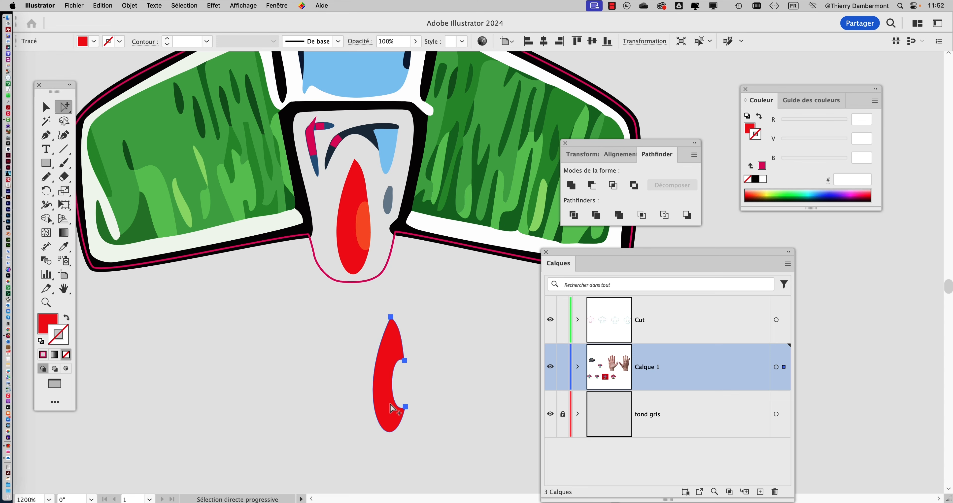
key("Delete")
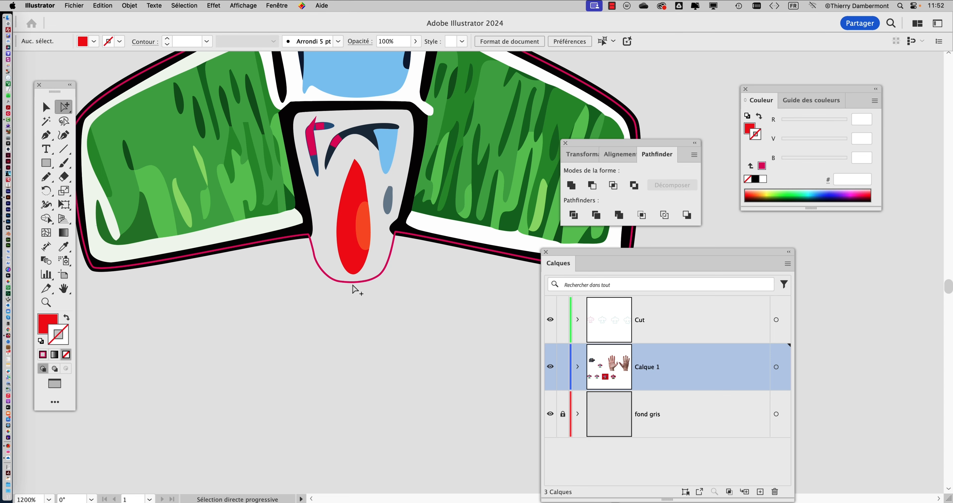
Close the airplane document and open the Illustrator file in the CODDI folder that was modified yesterday at 14:39.
scroll(307, 324, "down", 6)
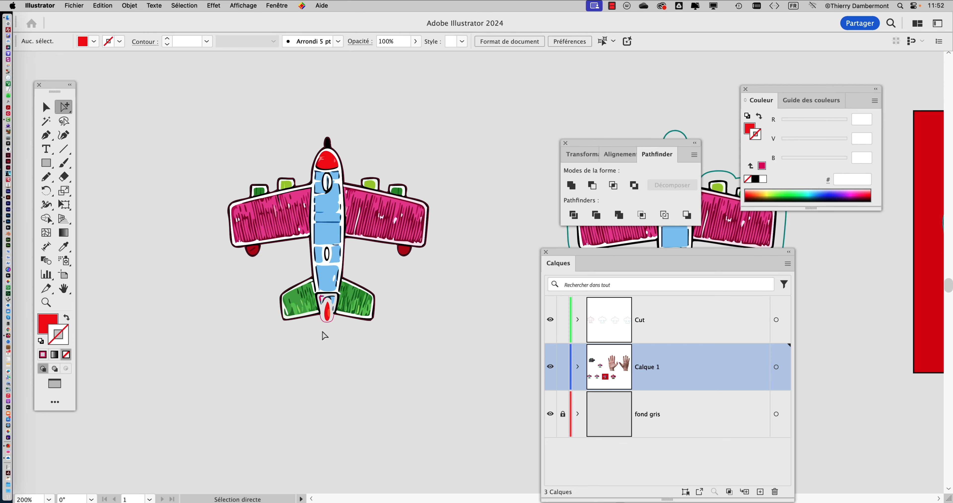
key("super")
key("super+w")
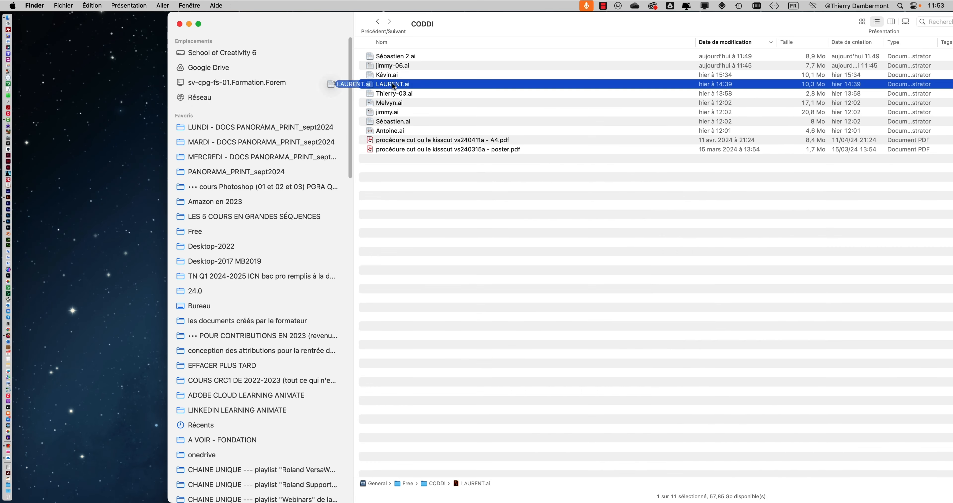
left_click_drag(392, 83, 27, 202)
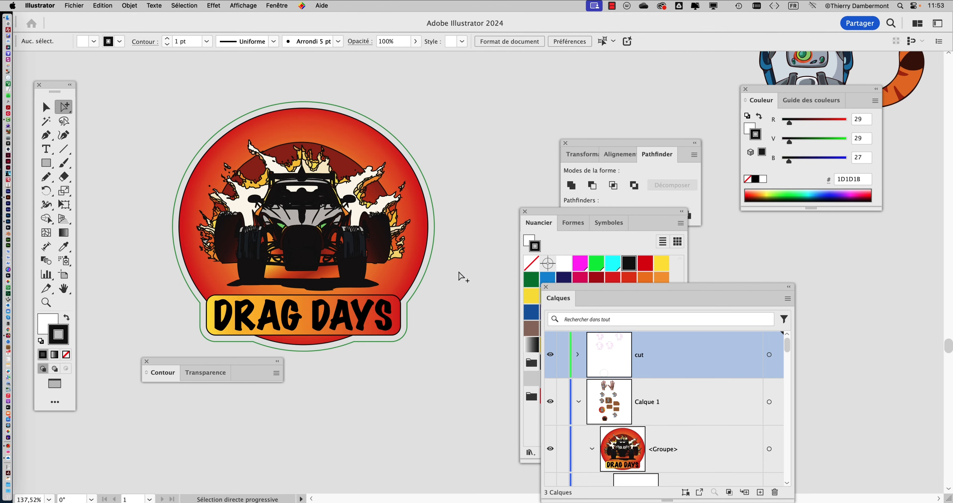
Look over the DRAG DAYS sticker and the arrangement of the other designs in the document.
scroll(492, 216, "down", 2)
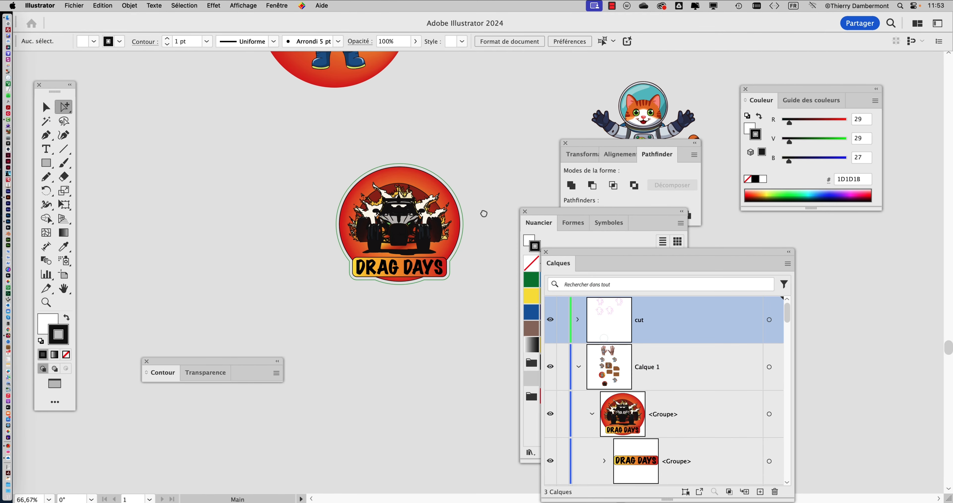
left_click_drag(483, 212, 272, 289)
scroll(352, 265, "down", 1)
scroll(353, 268, "down", 1)
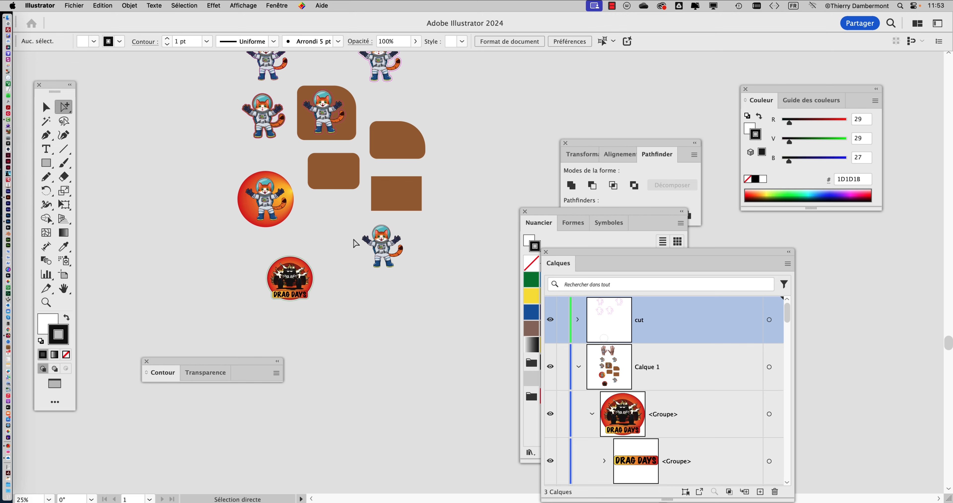
Collapse Calque 1 in the layer list and toggle the cut layer's visibility to compare the first astronaut cat with and without its contour.
left_click_drag(354, 242, 347, 292)
left_click_drag(315, 111, 321, 128)
scroll(357, 169, "up", 3)
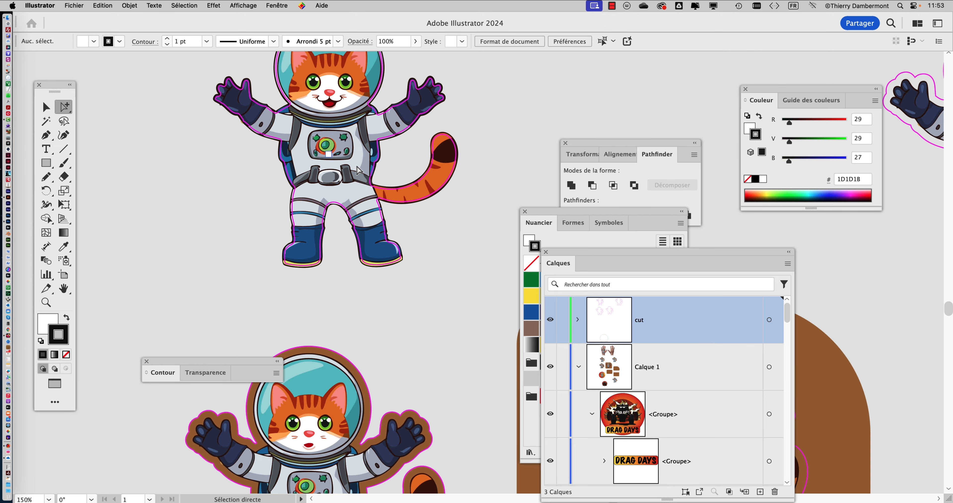
scroll(373, 169, "up", 2)
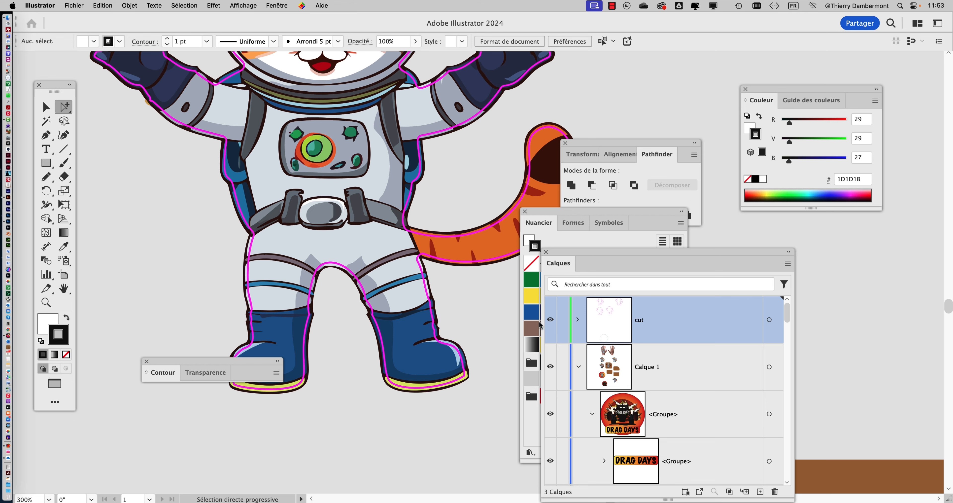
left_click(577, 367)
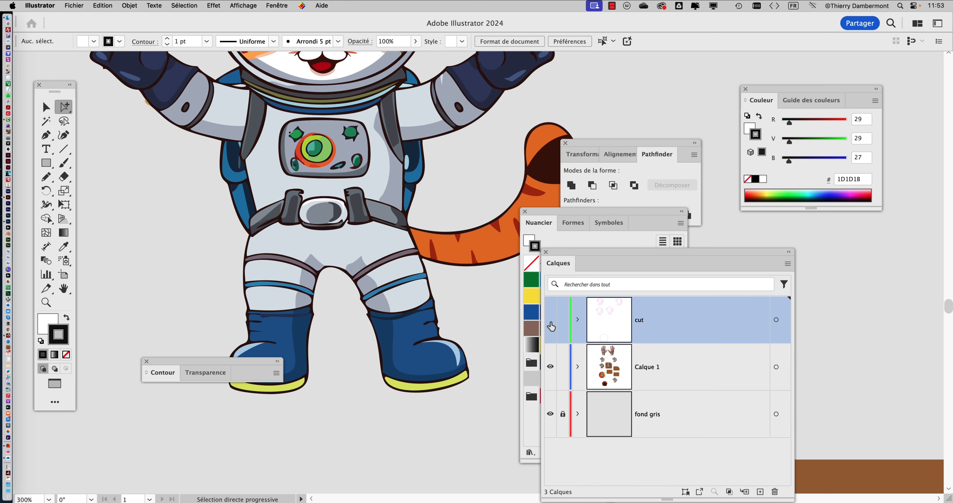
scroll(458, 138, "down", 8)
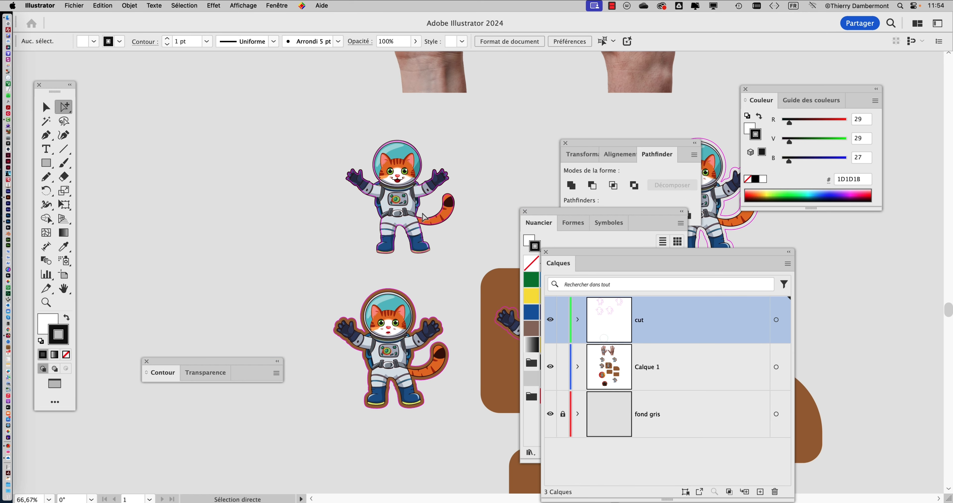
Examine how the magenta cut contour follows the first astronaut cat's black outline around the arms, waist, legs and tail.
scroll(428, 194, "up", 8)
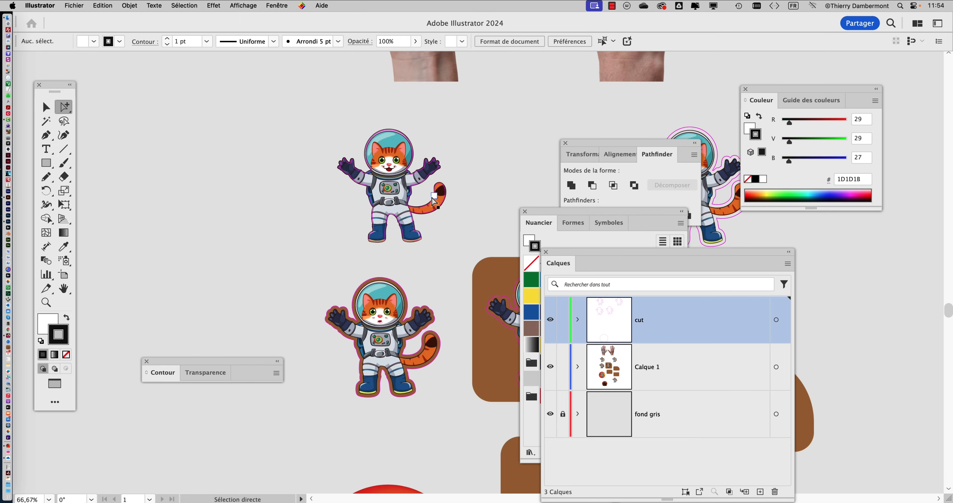
scroll(296, 150, "up", 4)
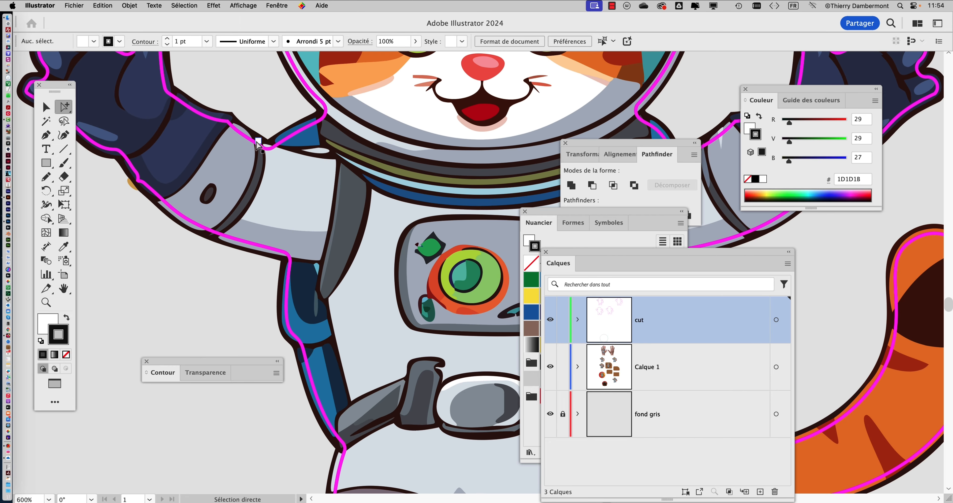
key("space")
left_click_drag(283, 159, 372, 217)
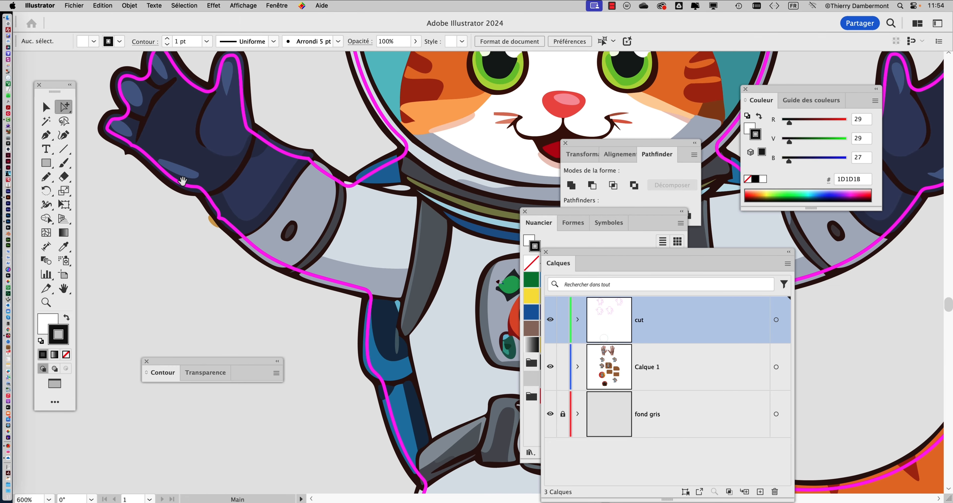
scroll(378, 264, "down", 8)
scroll(377, 264, "right", 12)
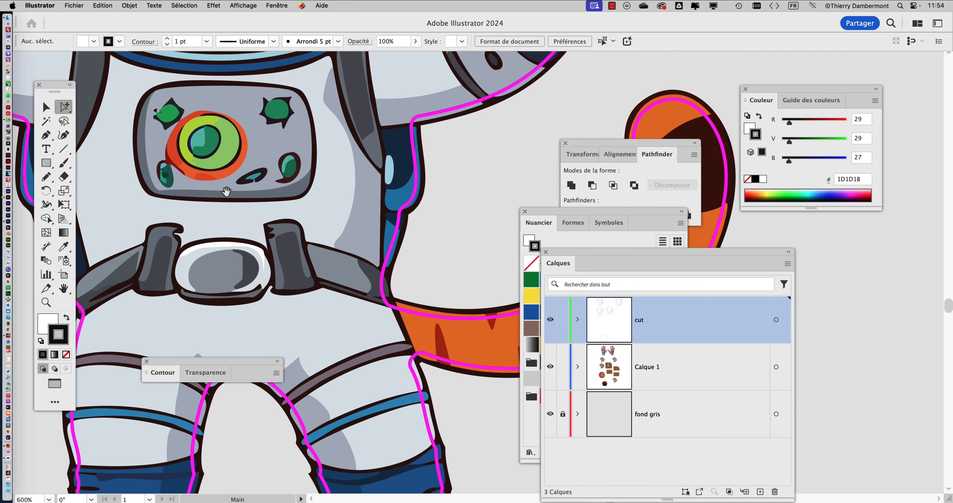
scroll(316, 235, "down", 5)
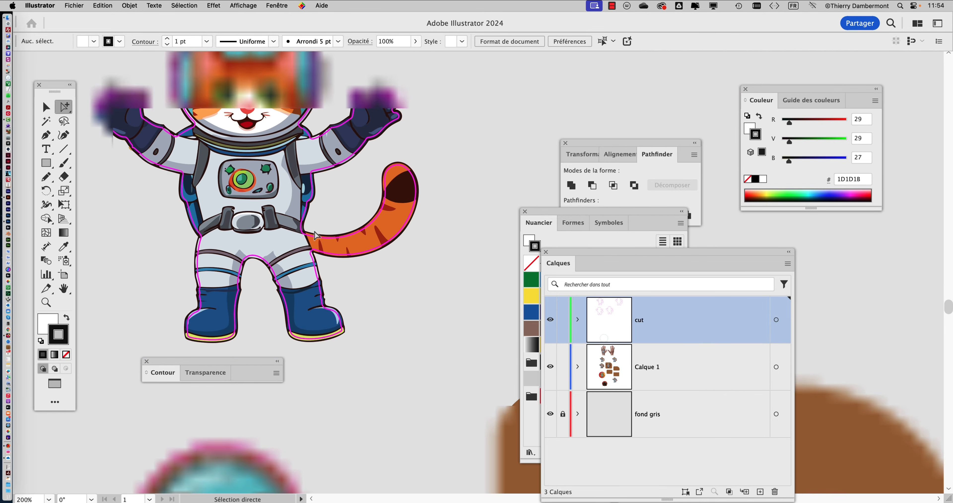
Examine the offset cut contour around the astronaut cat without a brown background, and close the floating Contour panel near it.
scroll(370, 248, "right", 6)
scroll(440, 247, "down", 3)
scroll(187, 206, "up", 3)
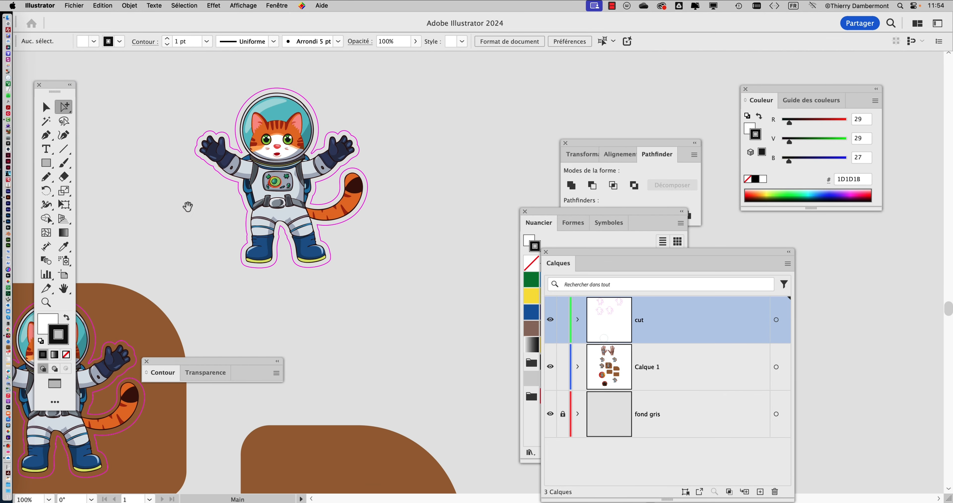
scroll(304, 157, "up", 5)
scroll(303, 158, "down", 3)
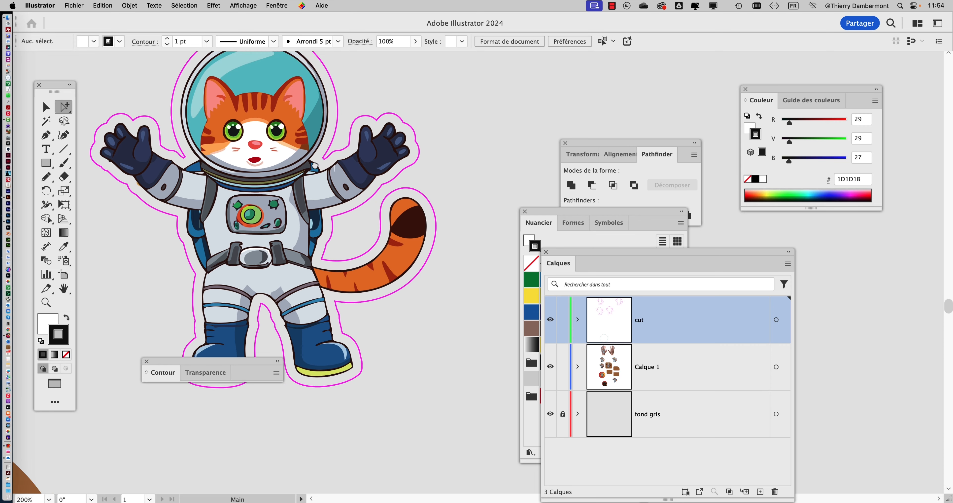
scroll(221, 332, "up", 1)
left_click_drag(219, 361, 153, 417)
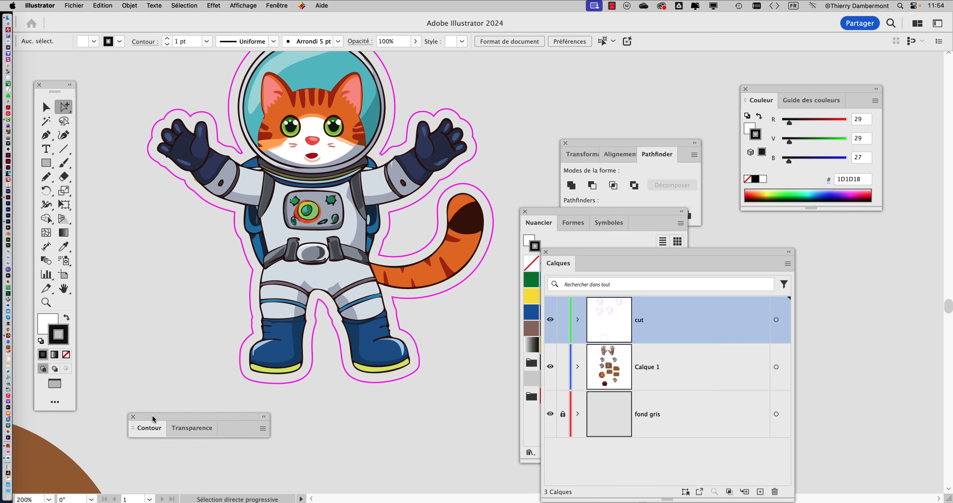
left_click(132, 416)
left_click_drag(274, 202, 268, 265)
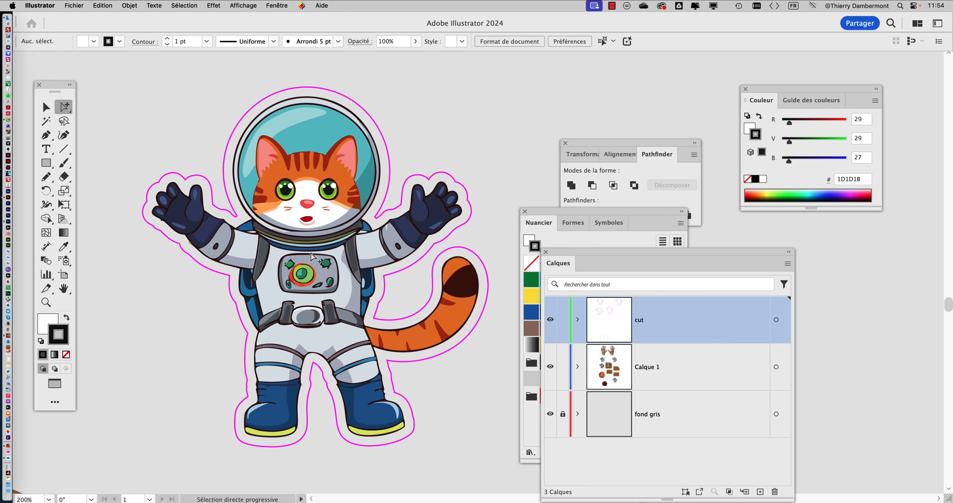
Examine the offset cut contour of the astronaut cat placed on the brown rounded shape and compare it with the neighbouring designs.
scroll(384, 259, "down", 2)
scroll(273, 306, "down", 1)
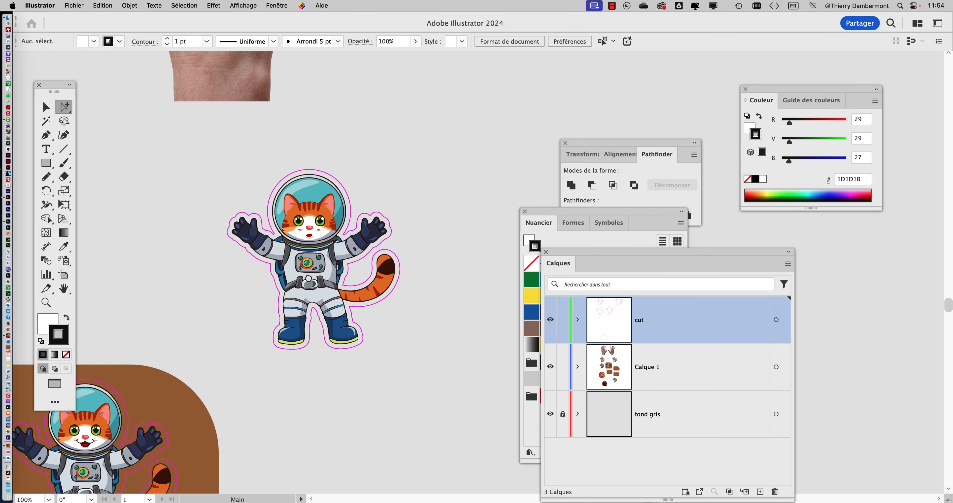
scroll(283, 256, "down", 5)
scroll(284, 256, "up", 3)
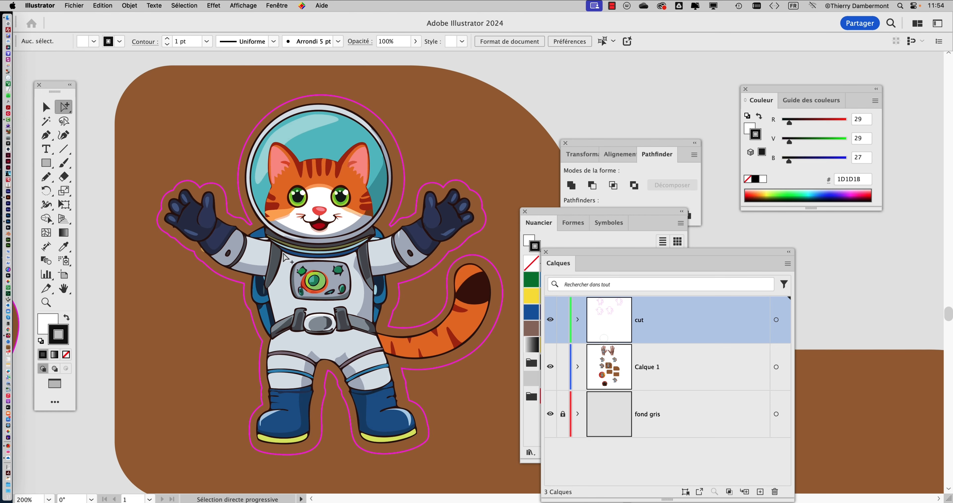
scroll(313, 277, "down", 1)
scroll(321, 275, "down", 3)
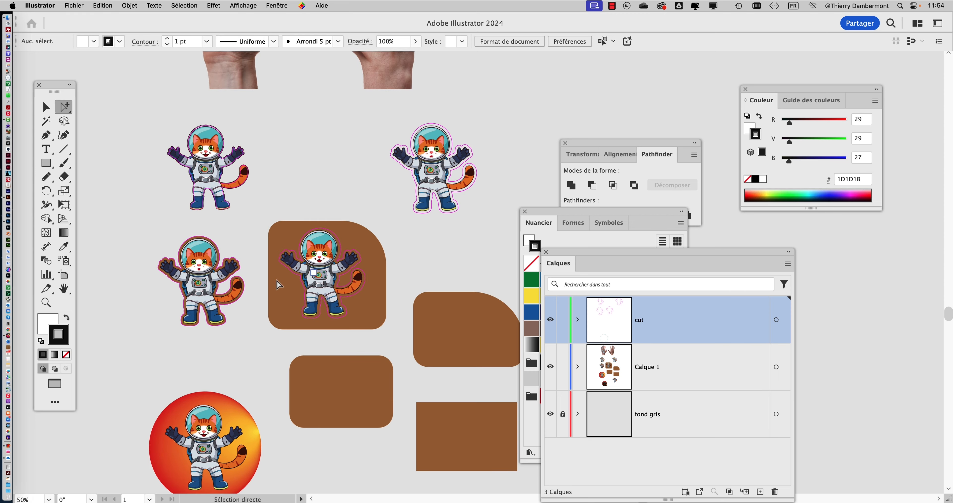
Set the stroke weight of the magenta cut contour around the astronaut cat with the brown border to 0,25 pt.
scroll(179, 261, "up", 4)
left_click_drag(180, 260, 231, 156)
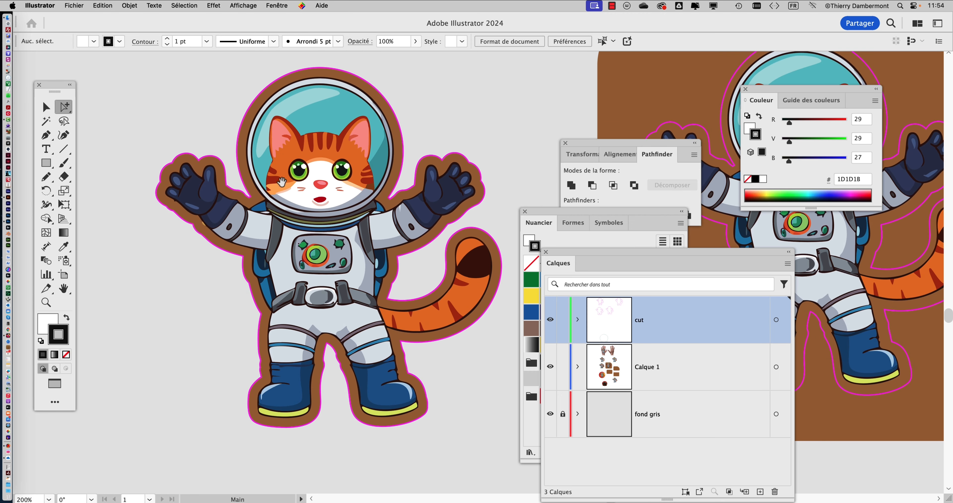
scroll(167, 167, "up", 6)
left_click(167, 166, "alt")
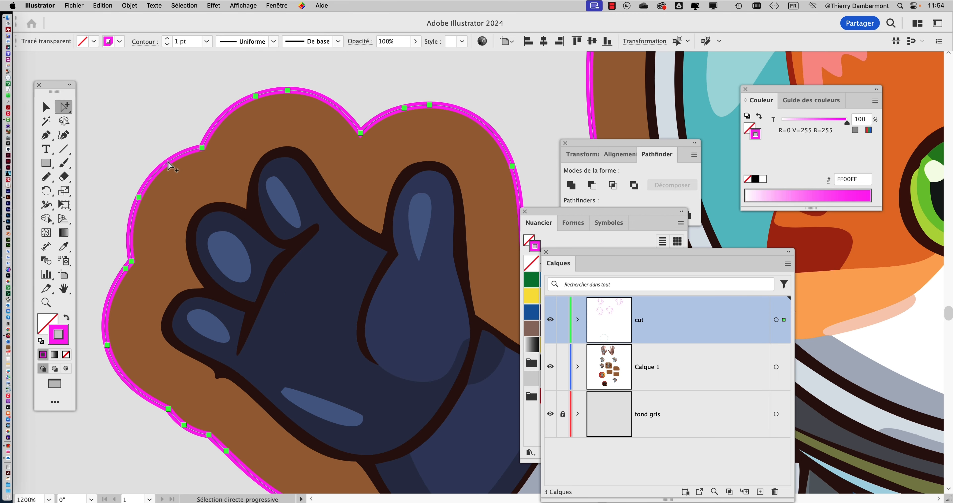
left_click(207, 41)
left_click(210, 56)
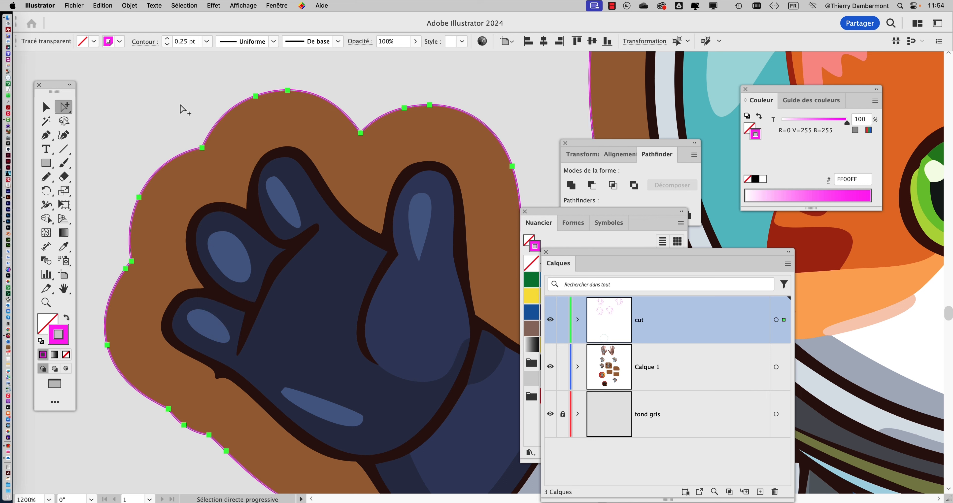
Select the brown border shape beneath the thinned contour to check whether its edge coincides with the cut line around the hand.
left_click(181, 108)
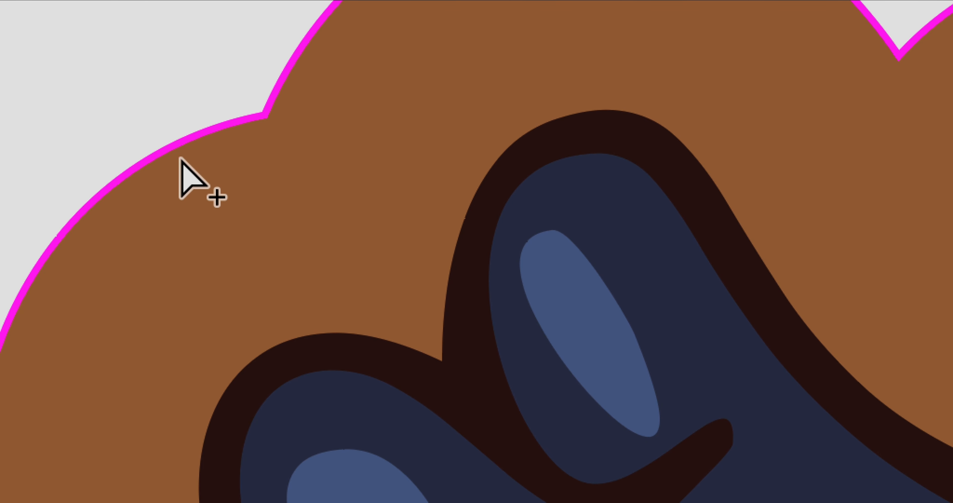
left_click(179, 159)
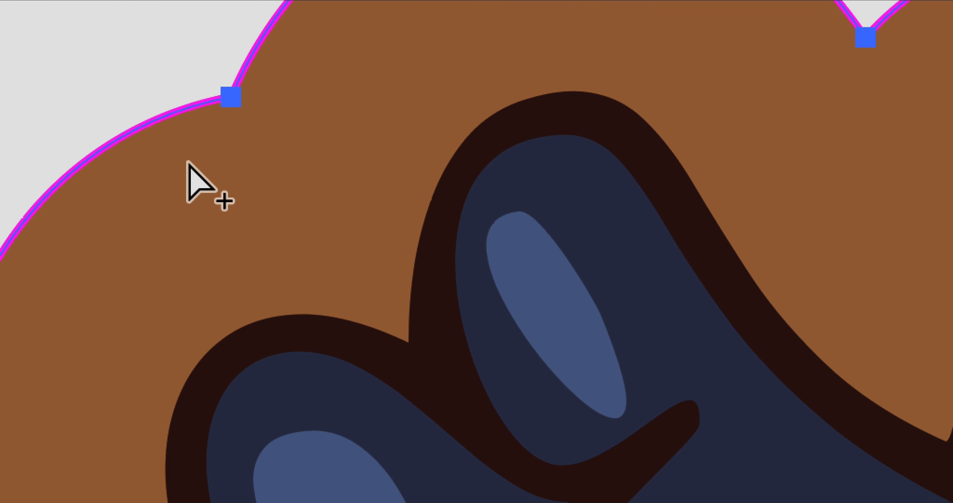
scroll(192, 169, "down", 5)
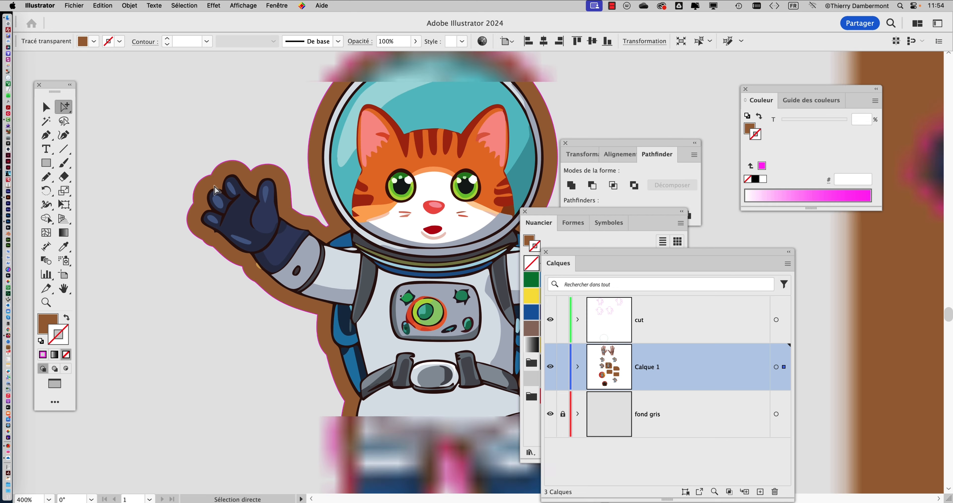
Offset the brown border path around the astronaut cat outward by 1 mm with the Pointe join.
left_click(130, 5)
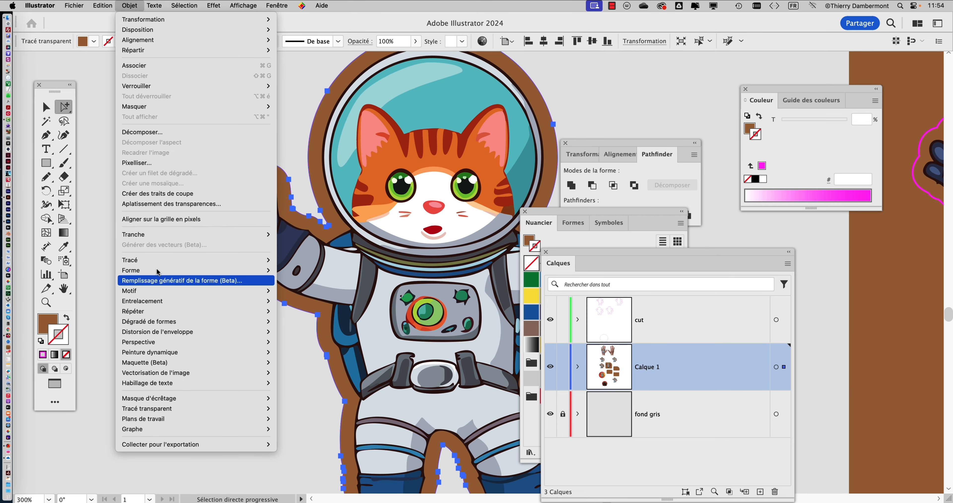
mouse_move(157, 261)
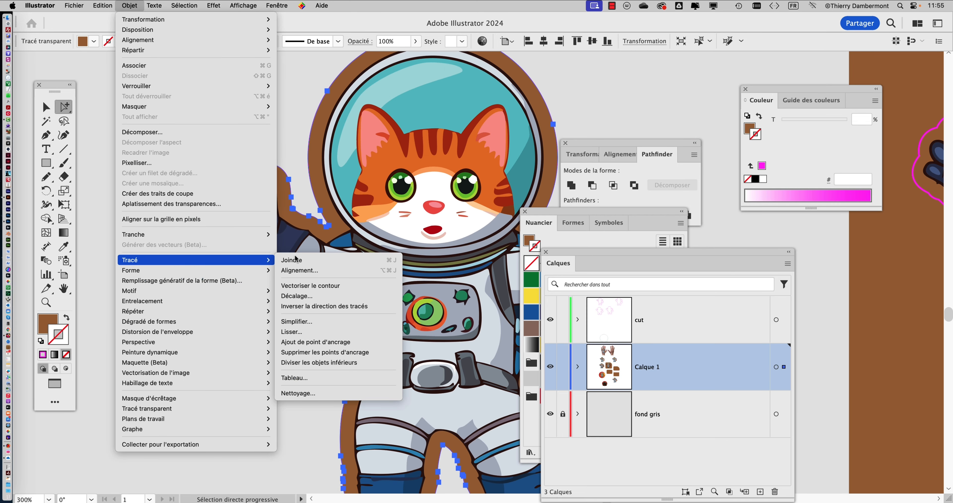
left_click(318, 297)
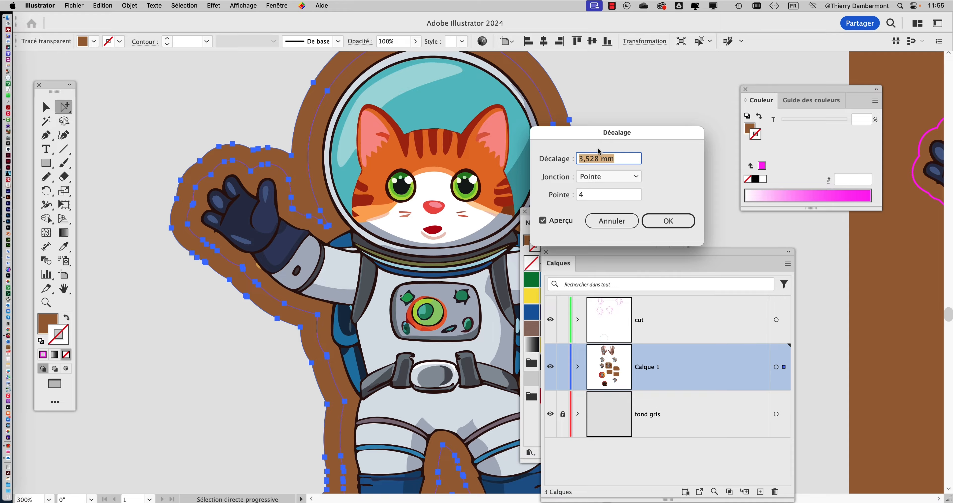
type("1")
key("Tab")
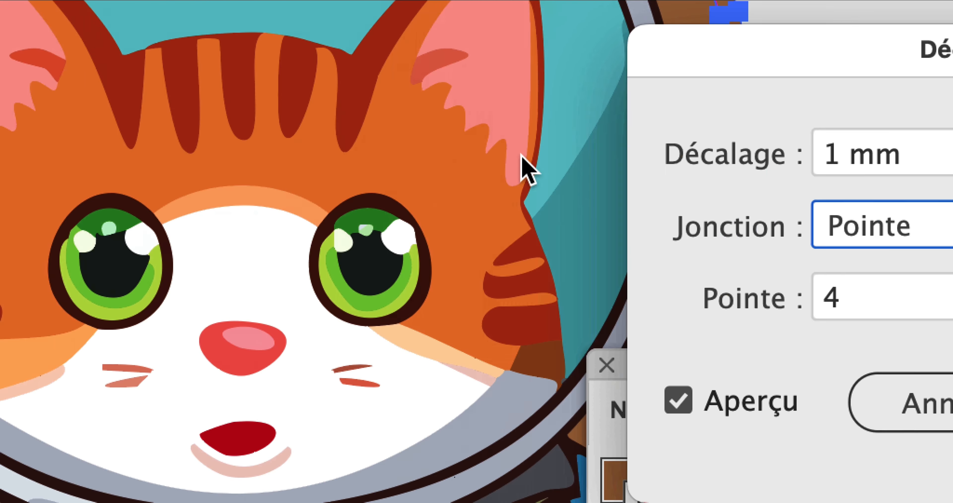
key("Return")
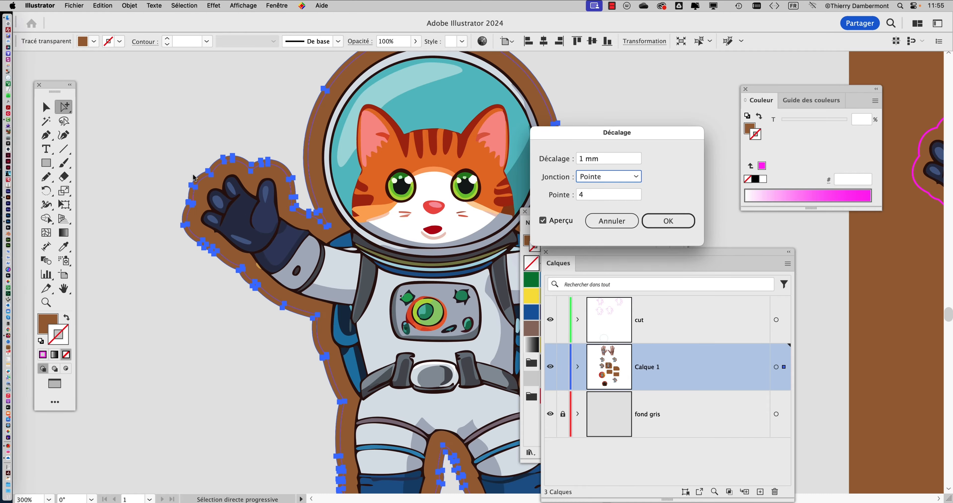
left_click(668, 220)
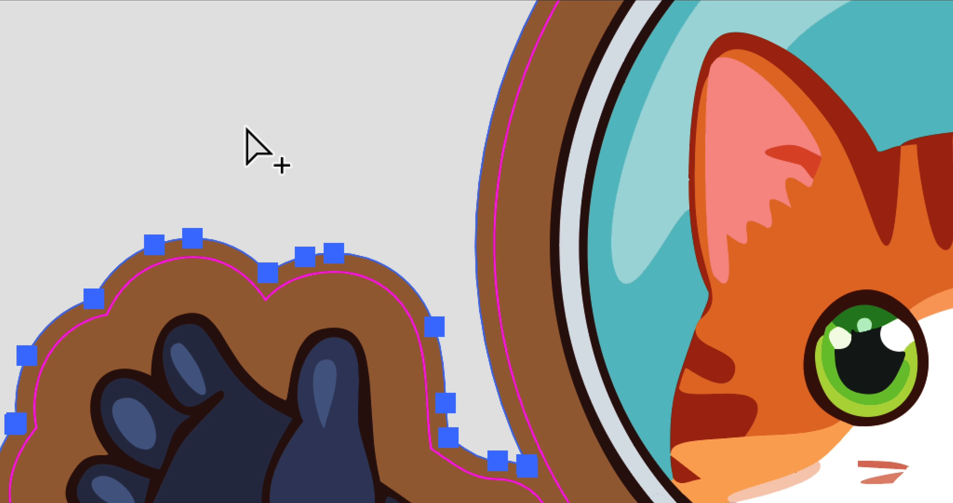
Examine the margin between the enlarged brown border and the magenta cut contour around the raised hand, selecting each path in turn.
left_click(246, 127)
left_click(172, 295)
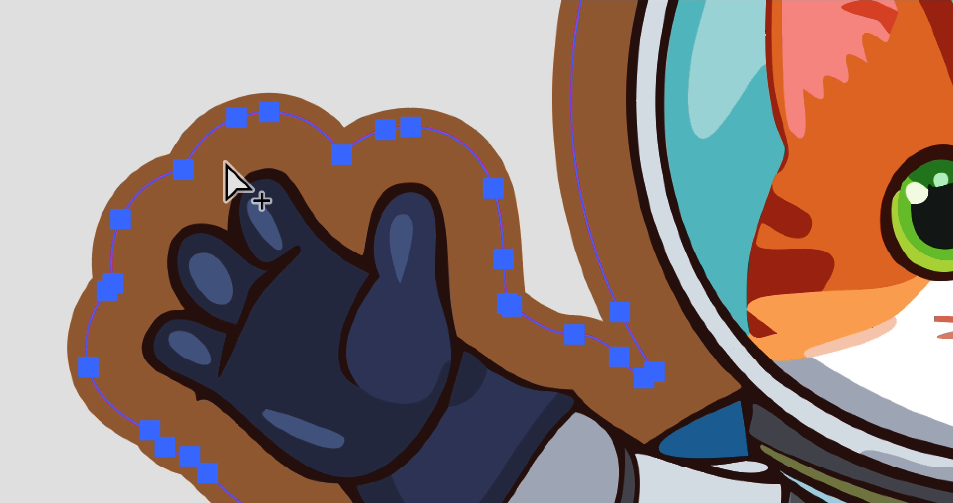
key("Escape")
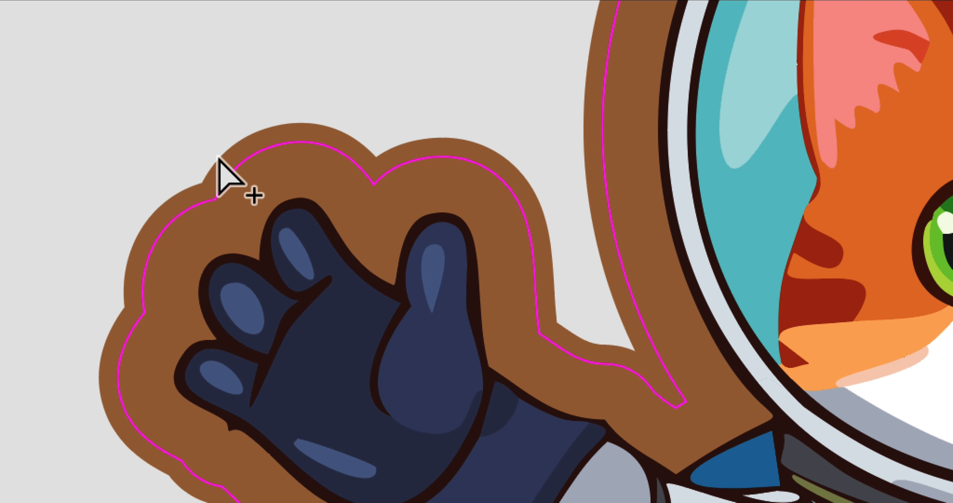
left_click(218, 157)
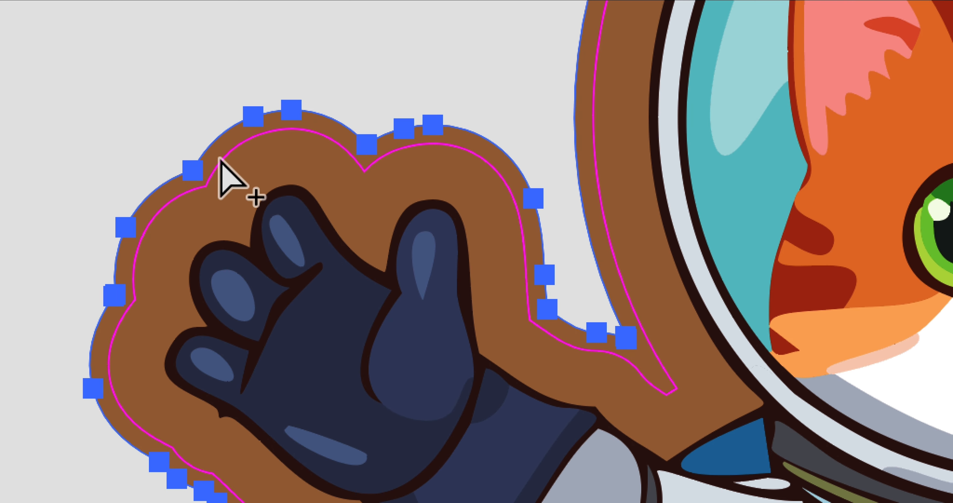
left_click(234, 172)
left_click(212, 150)
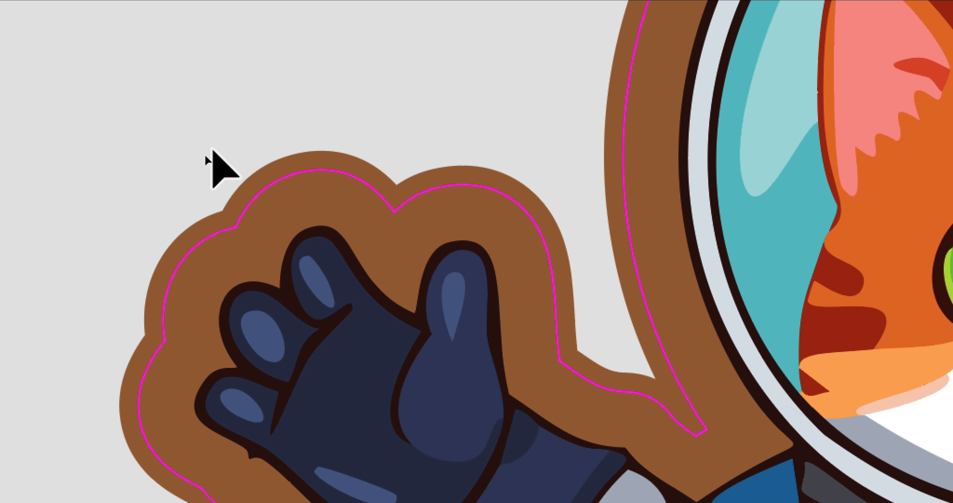
scroll(252, 213, "down", 1)
scroll(252, 216, "down", 3)
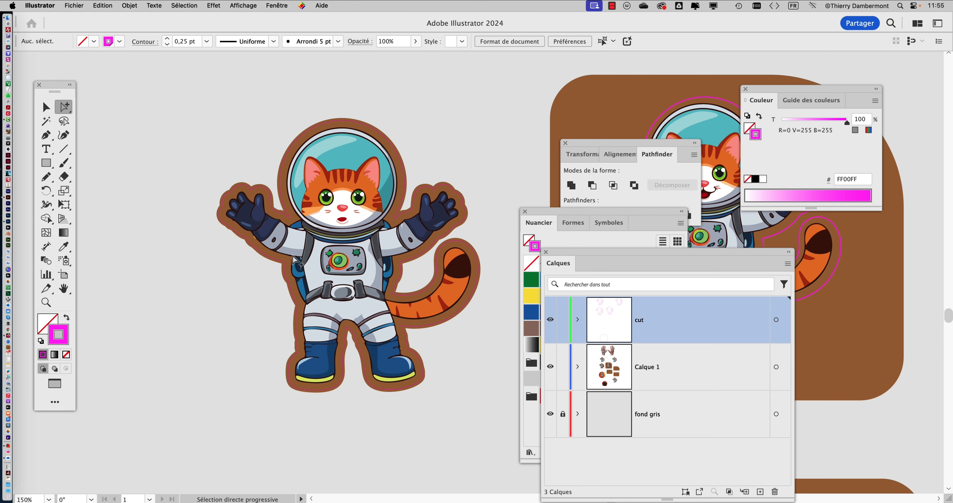
Select the brown border and then the gradient circle behind the round astronaut cat sticker to check their shapes.
left_click_drag(267, 273, 136, 170)
left_click(211, 224)
scroll(262, 233, "down", 1)
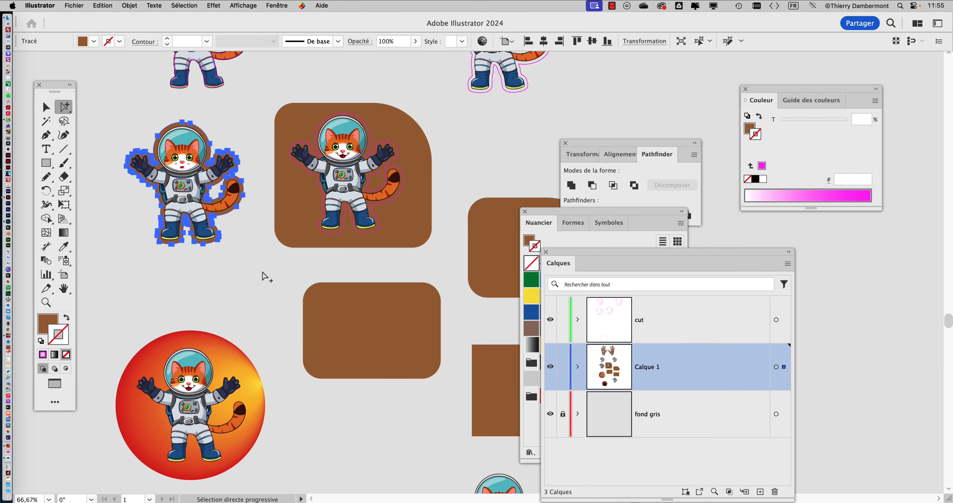
left_click_drag(278, 259, 328, 137)
scroll(243, 290, "up", 1)
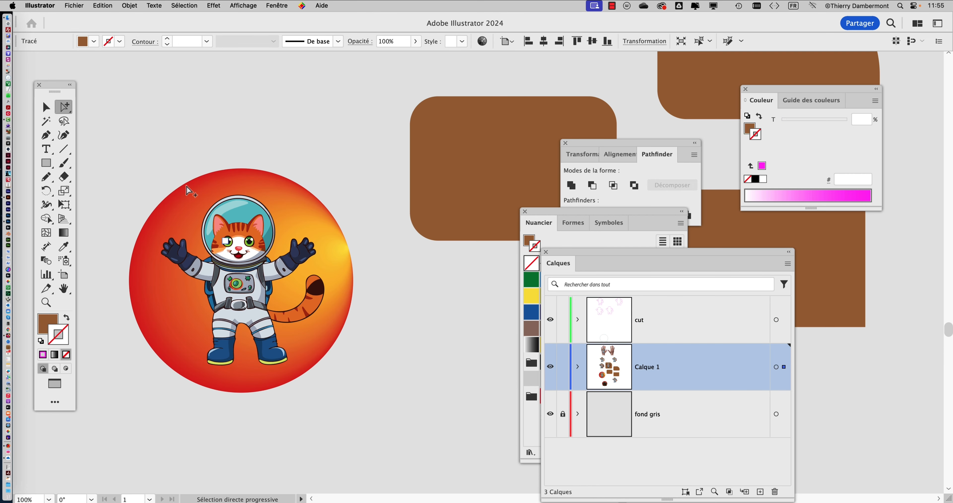
left_click(187, 186)
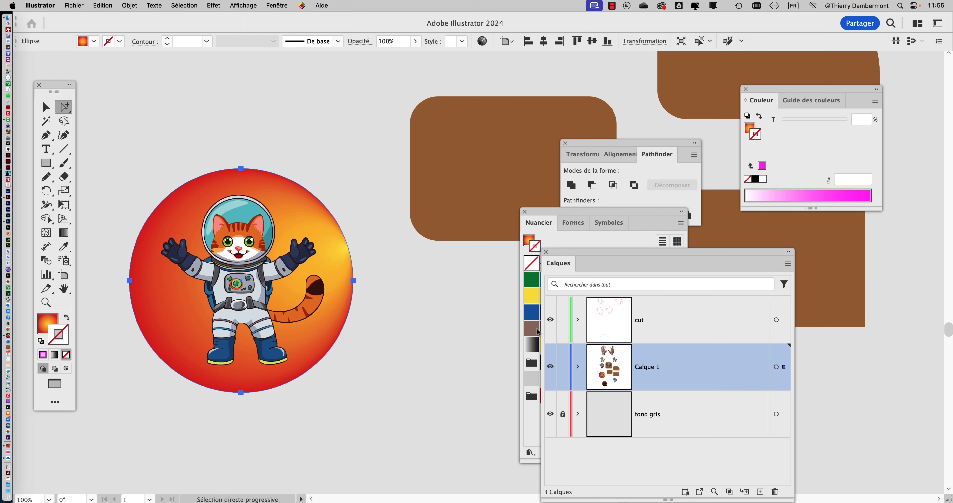
Lock the Calque 1 layer and inspect the plain astronaut cat and the Drag Days sticker.
left_click(562, 370)
scroll(413, 335, "down", 2)
scroll(389, 340, "right", 7)
scroll(389, 340, "down", 3)
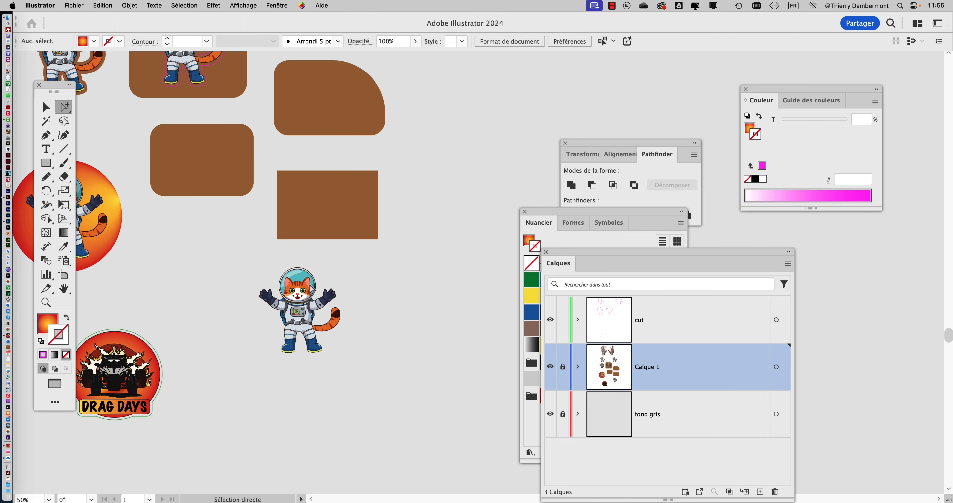
scroll(311, 288, "up", 3)
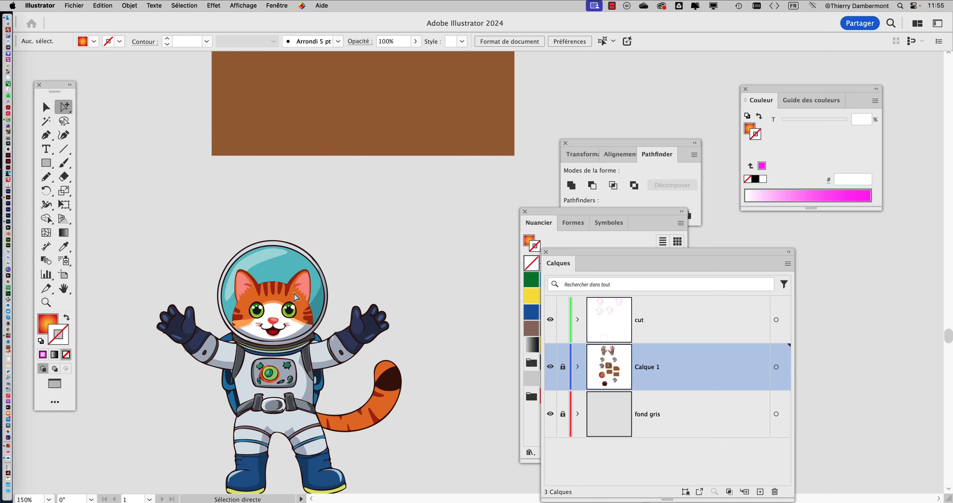
scroll(295, 296, "down", 3)
left_click_drag(175, 302, 296, 244)
scroll(224, 313, "up", 3)
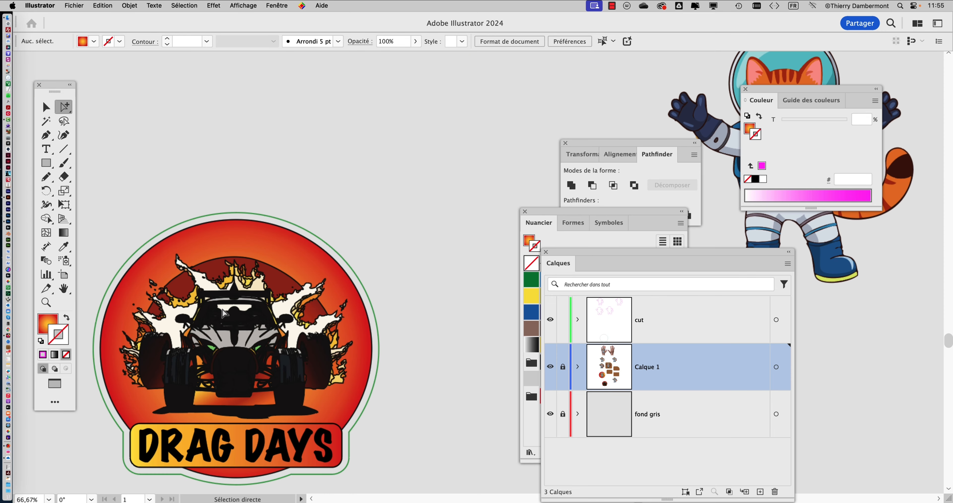
left_click_drag(223, 310, 272, 172)
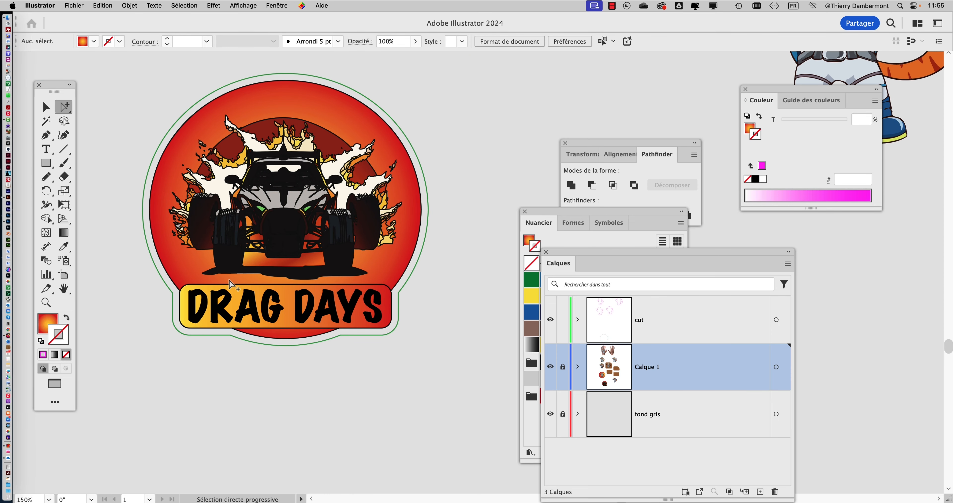
Try moving the banner rectangle, the DRAG DAYS text and the large circle of the sticker, undoing each move.
left_click(271, 292)
left_click_drag(271, 292, 302, 240)
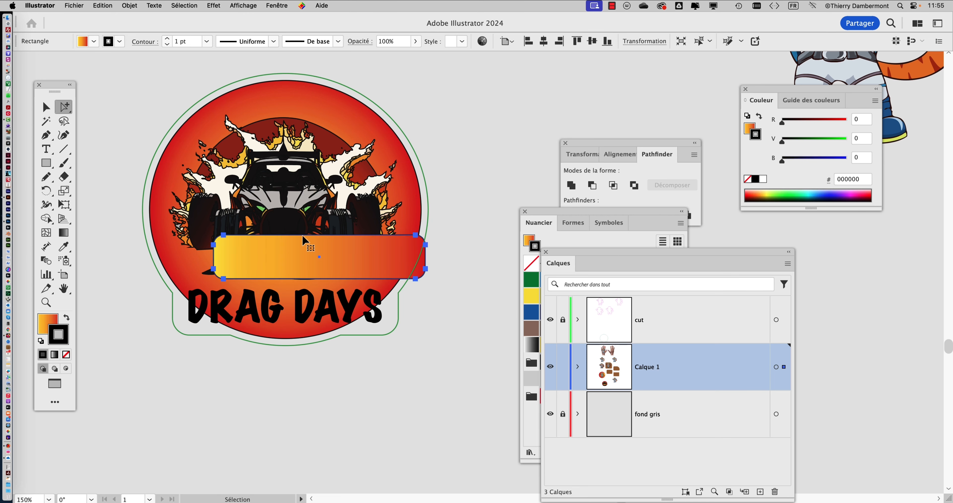
key("cmd+z")
left_click(275, 315)
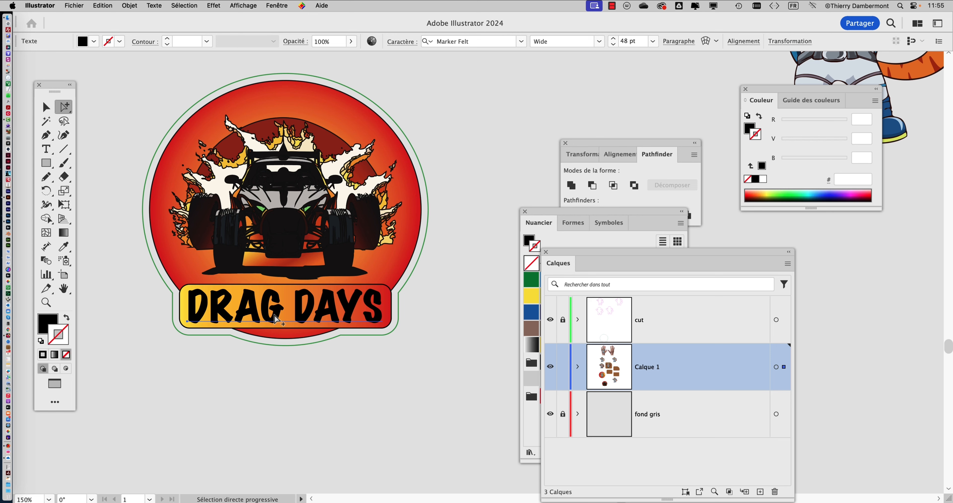
left_click_drag(274, 315, 381, 306)
key("super+z")
left_click_drag(181, 264, 391, 154)
key("super+z")
left_click(219, 348)
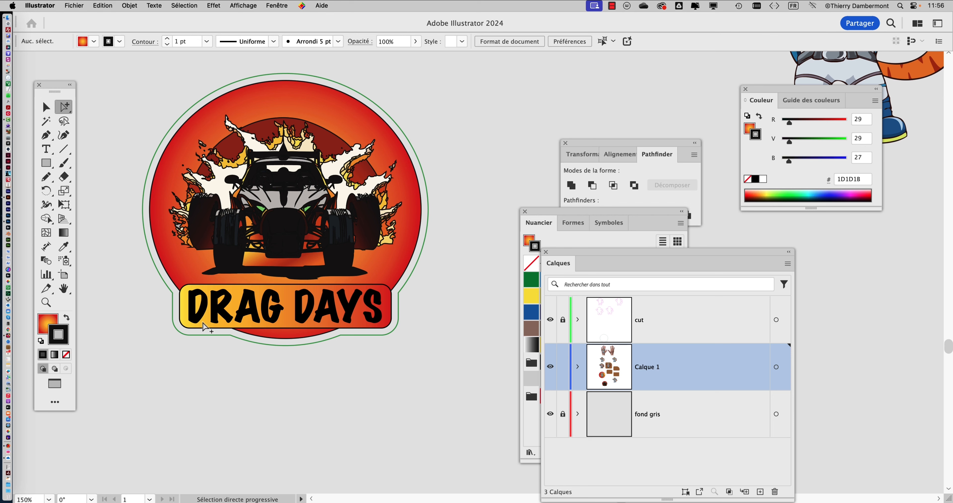
Switch to outline view and delete the invisible, unfilled rectangle overlapping the Drag Days sticker.
scroll(211, 308, "down", 1)
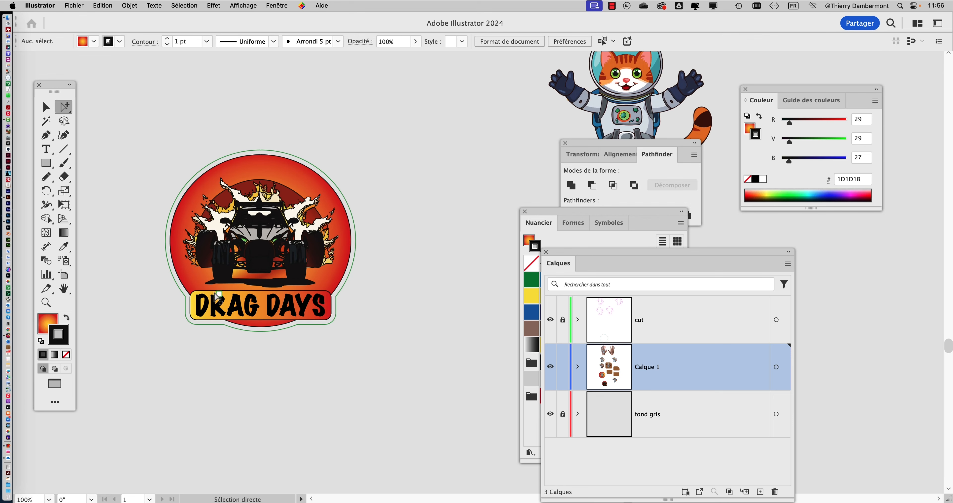
scroll(216, 293, "down", 1)
left_click(56, 113)
left_click_drag(160, 189, 290, 377)
left_click(209, 429)
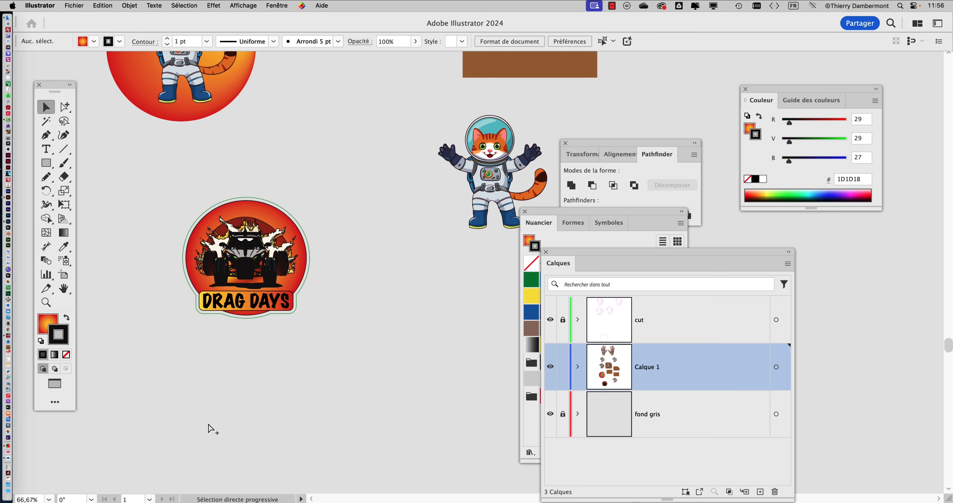
key("super+y")
left_click(267, 389)
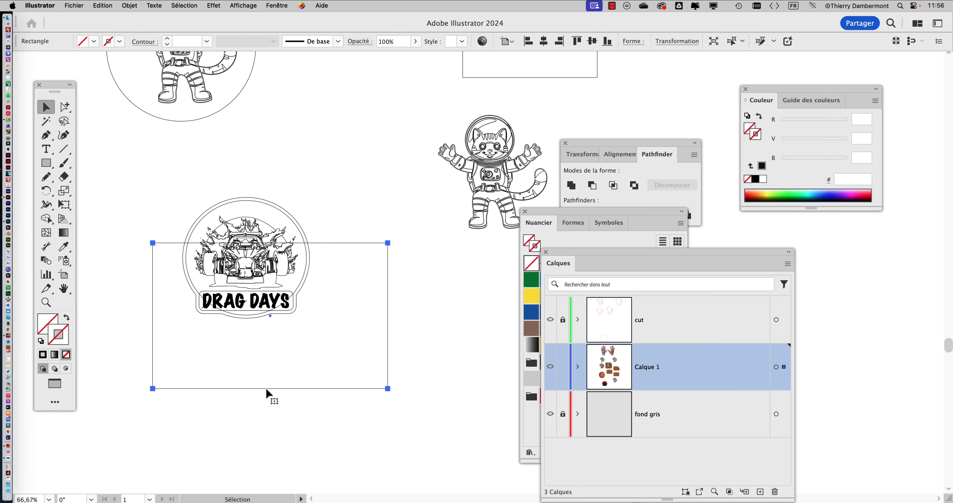
key("Delete")
Return to the colour preview and place a copy of the Drag Days artwork without its green contour in the empty area below the cat.
left_click_drag(184, 211, 361, 387)
key("super+y")
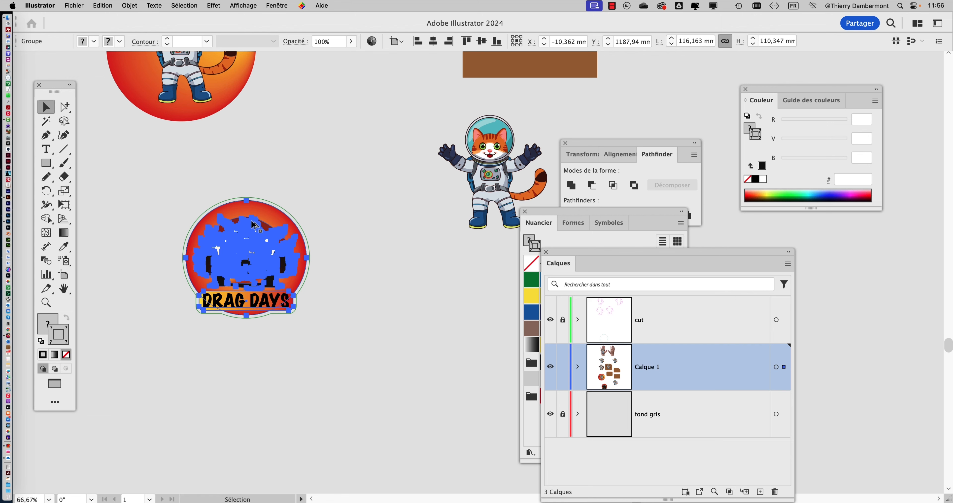
left_click_drag(266, 248, 349, 321)
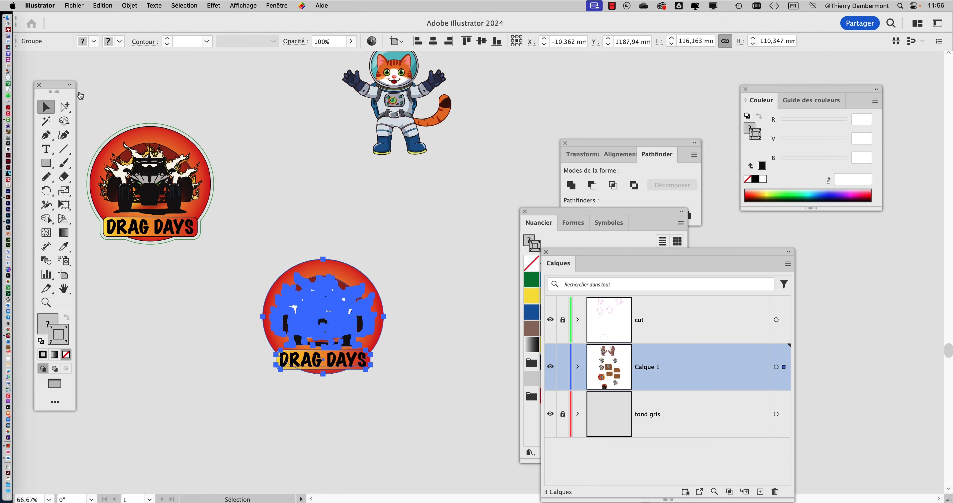
left_click(62, 106)
left_click(296, 180)
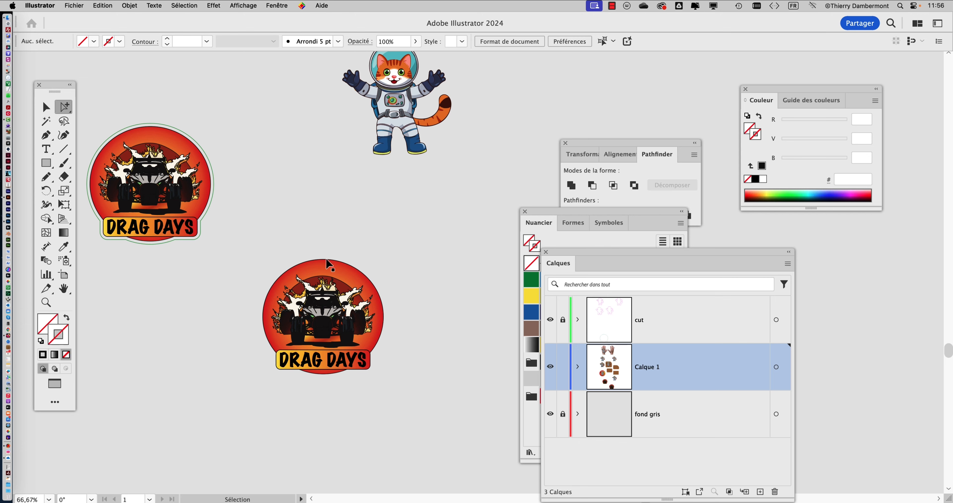
Copy the large outer circle and the rounded banner rectangle of the duplicated Drag Days sticker together.
scroll(346, 310, "up", 3)
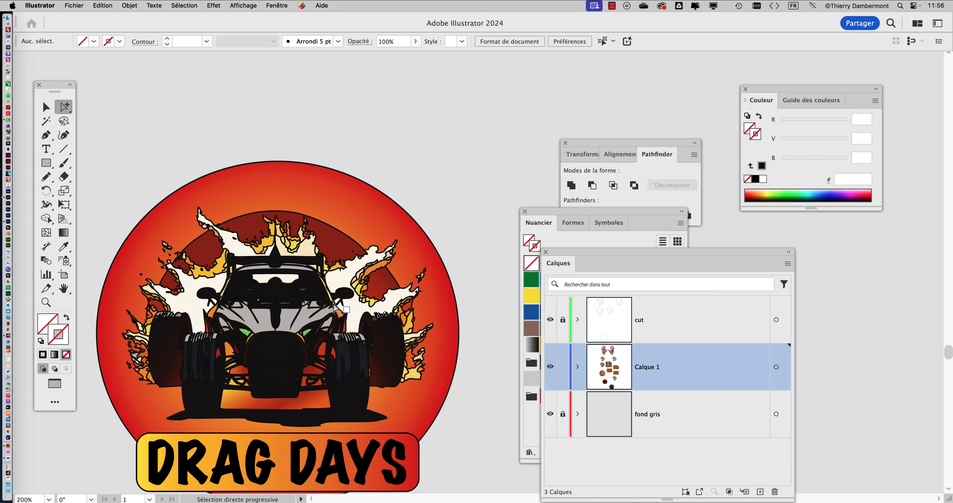
left_click_drag(293, 278, 322, 221)
left_click(321, 229)
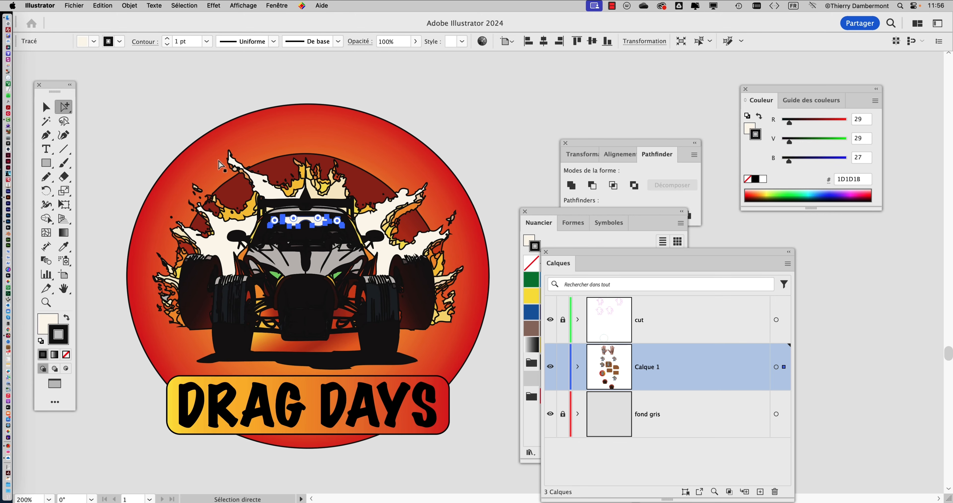
scroll(192, 143, "down", 3)
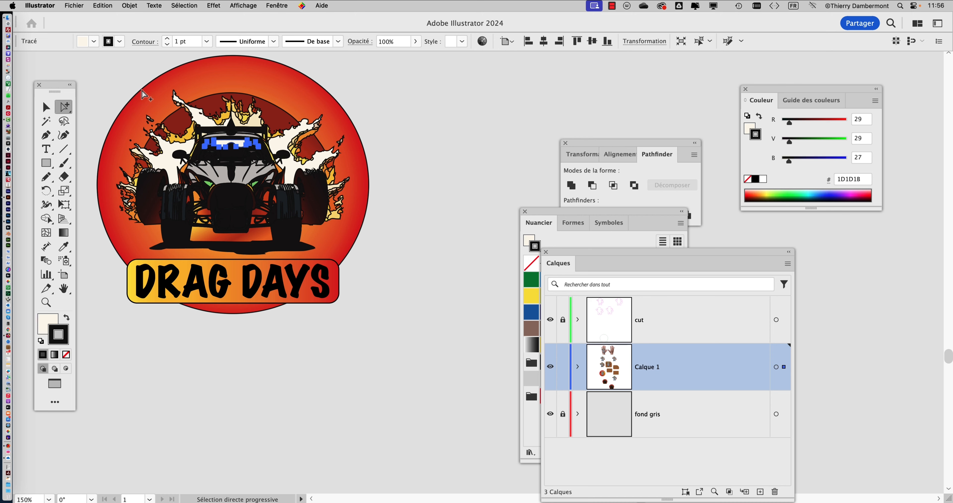
left_click(142, 92)
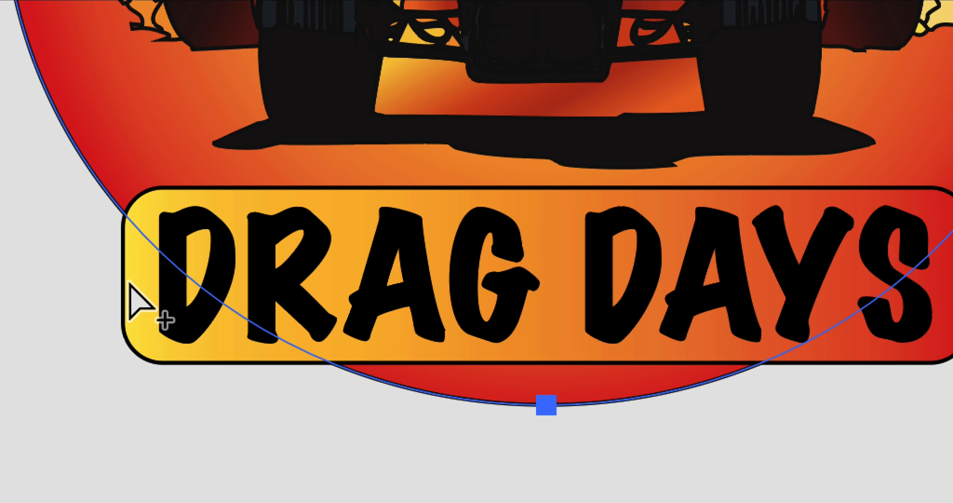
left_click(128, 283)
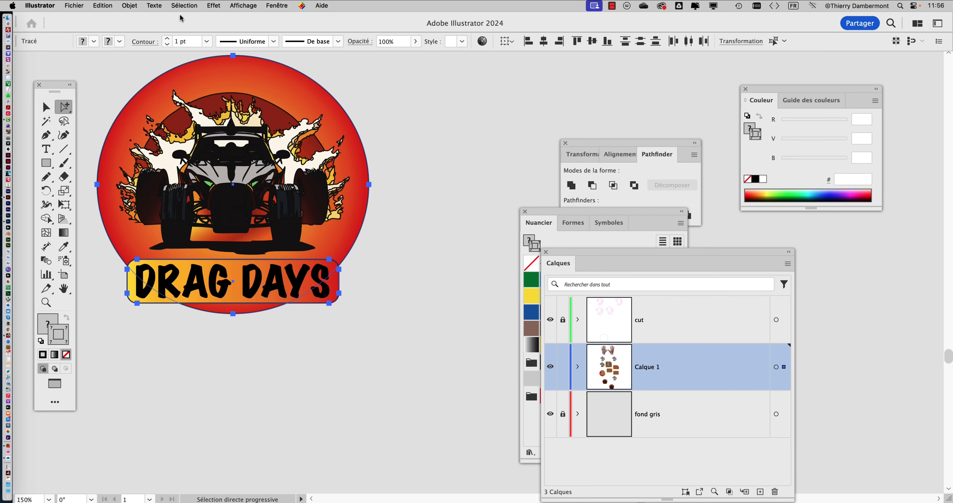
left_click(102, 6)
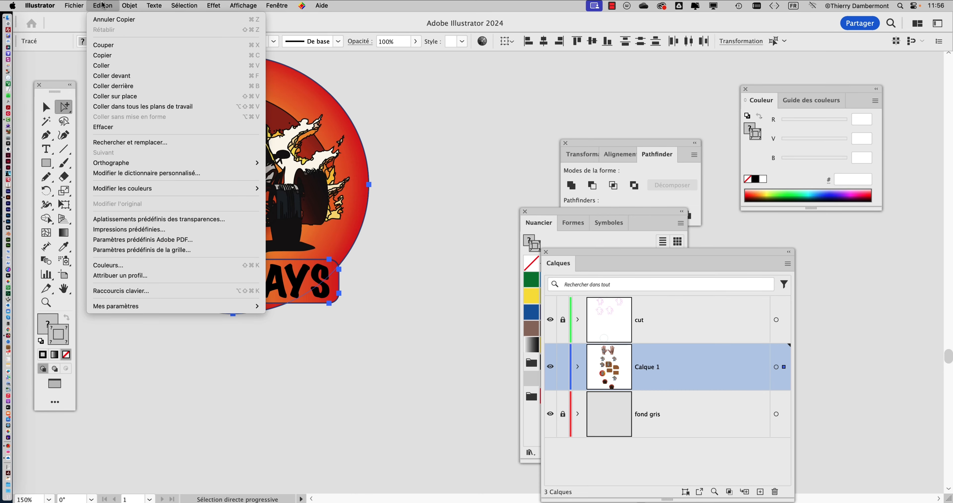
left_click(113, 56)
Move the layers panel clear of the other panels and add a new layer directly above Calque 1.
left_click_drag(612, 247, 466, 80)
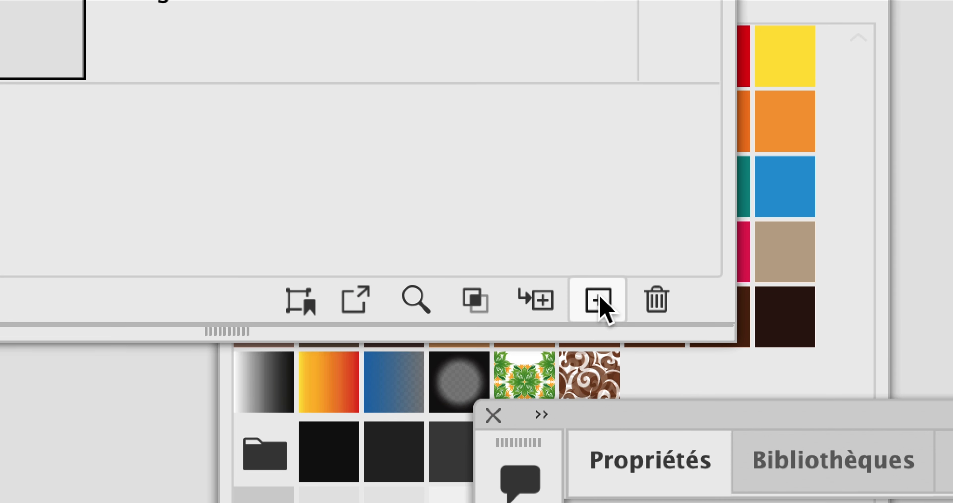
left_click(585, 240)
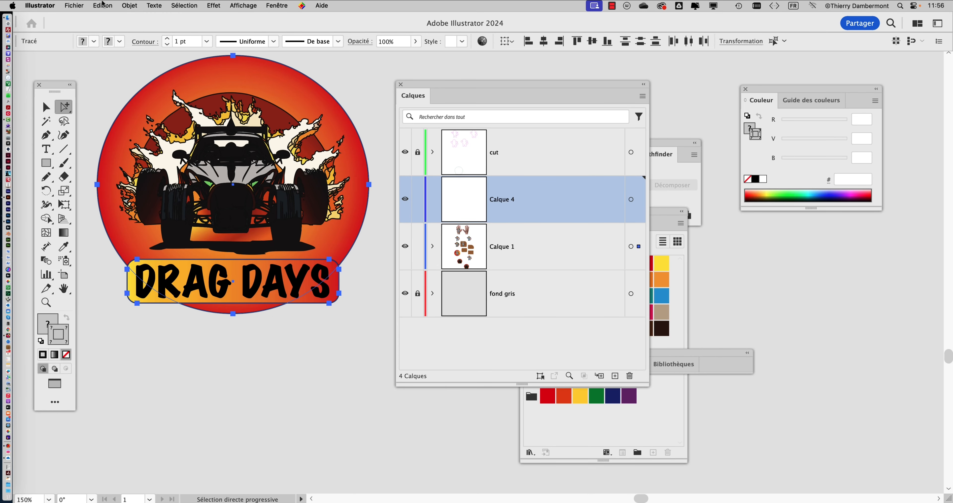
Paste the copied circle and banner rectangle in place on Calque 4, and lock Calque 1.
left_click(102, 5)
left_click(115, 96)
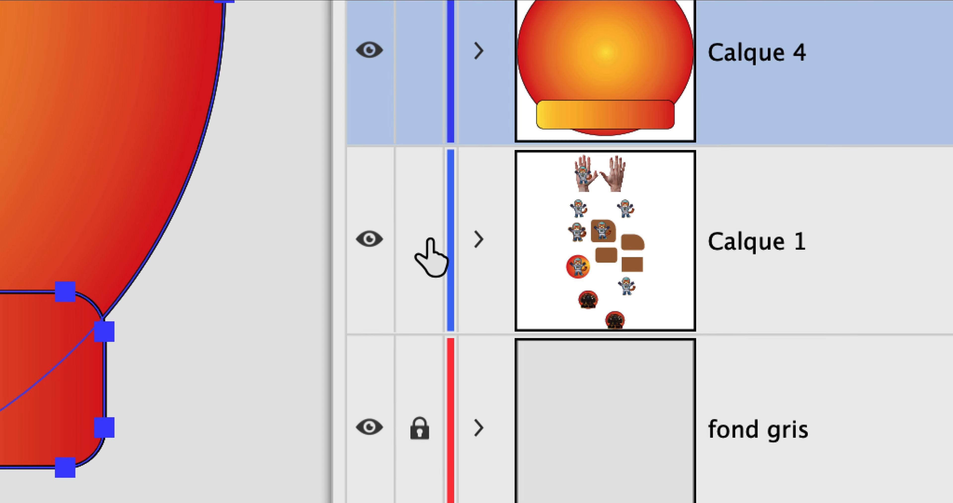
left_click(270, 355)
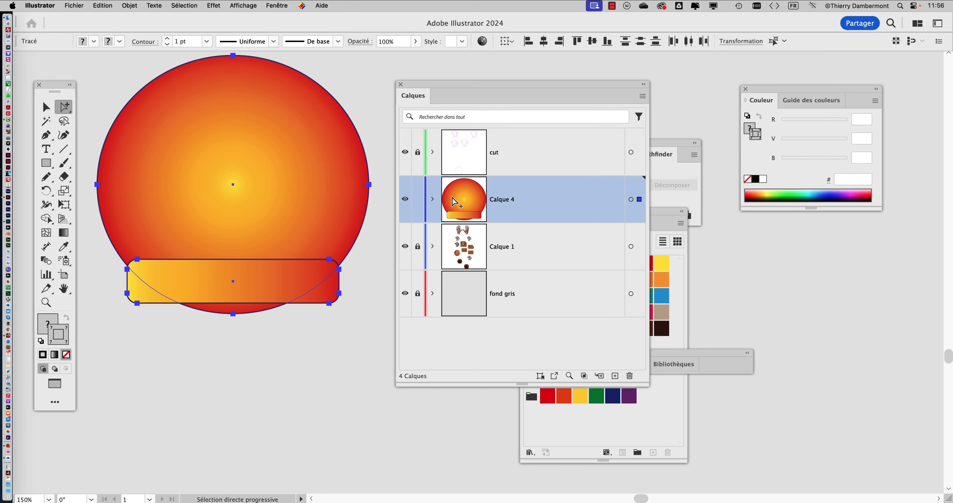
Bring up the Pathfinder functions clear of the layers list and unite the circle and banner into a single shape.
left_click(51, 102)
left_click(276, 6)
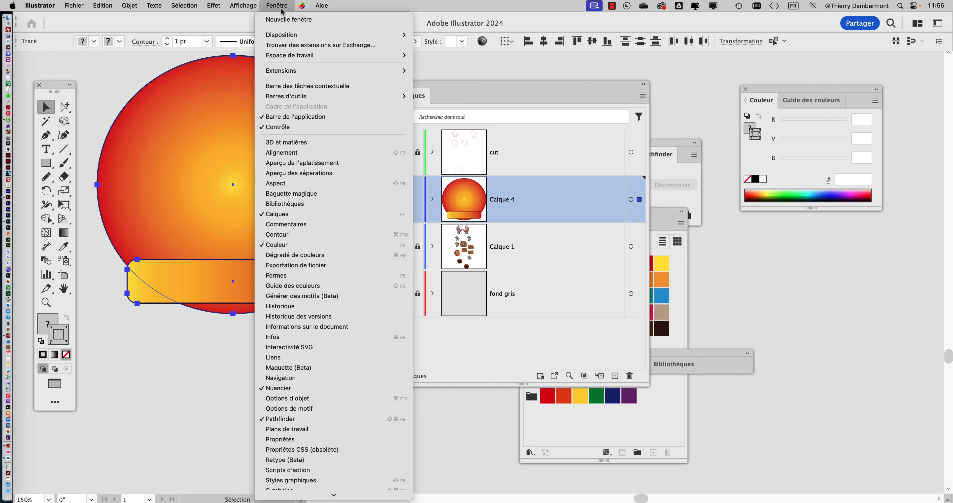
left_click(300, 419)
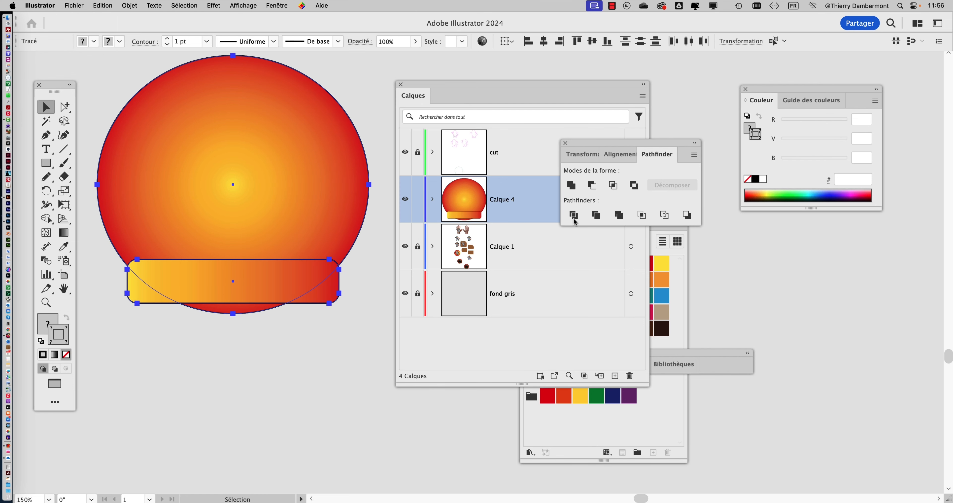
left_click_drag(579, 143, 314, 357)
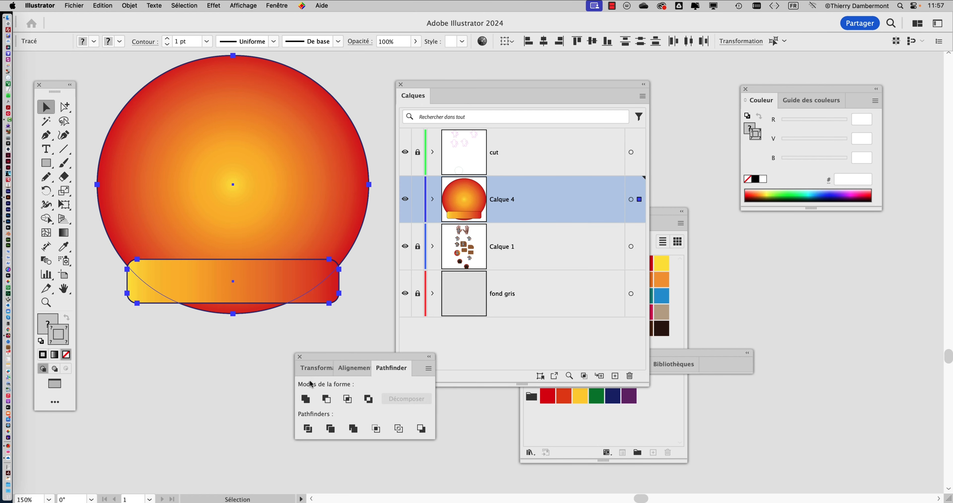
left_click(305, 399)
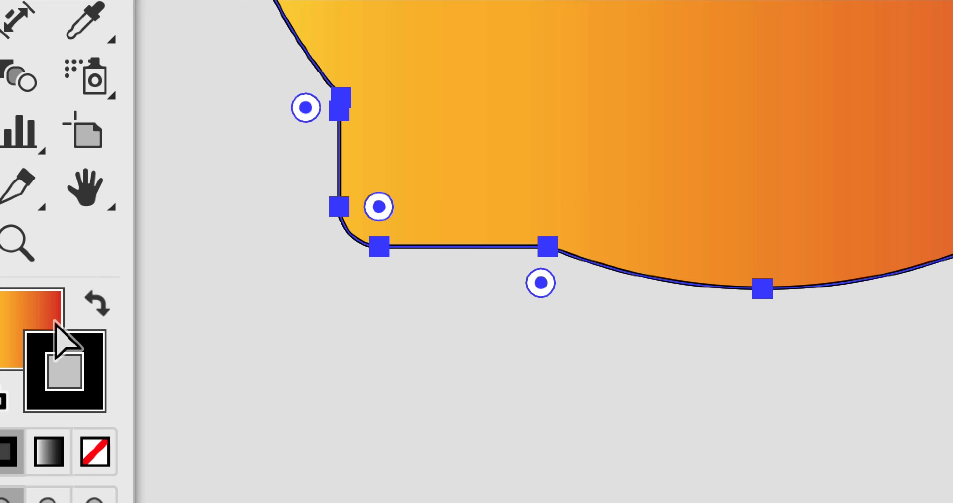
Remove the united shape's fill and colour its stroke with the pinkish-red swatch (R 230, V 27, B 114), keeping the contour selected.
left_click(63, 354)
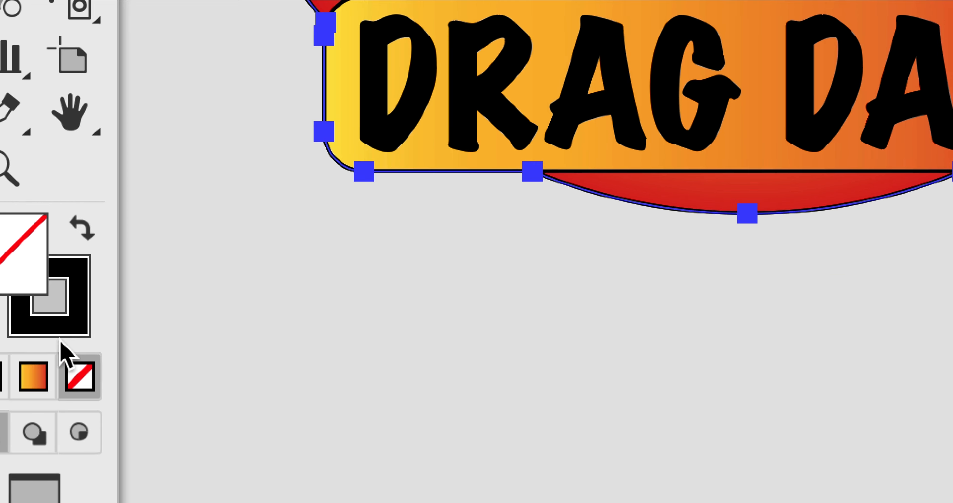
left_click(57, 307)
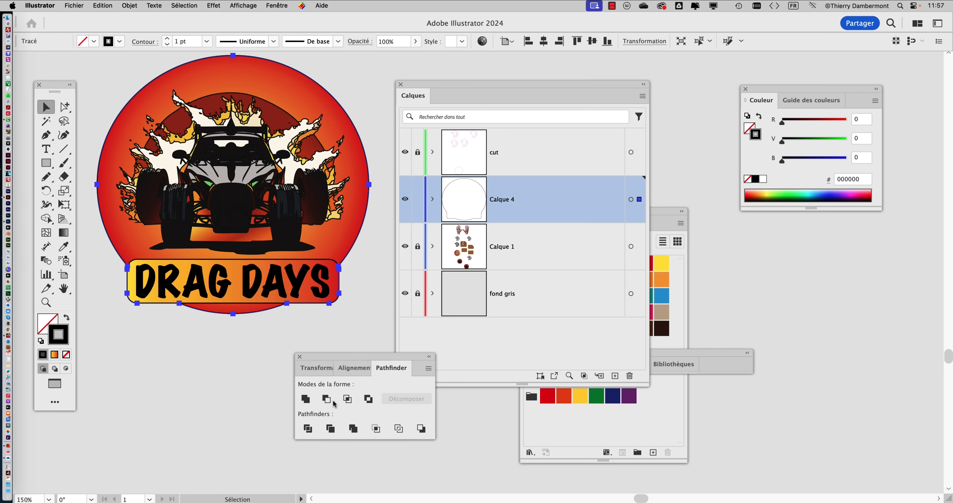
left_click(544, 417)
left_click(579, 263)
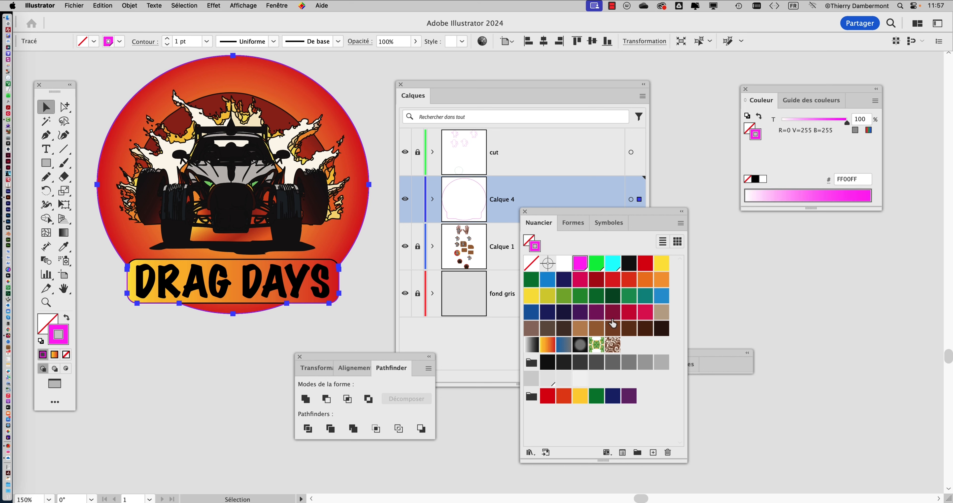
left_click(643, 313)
left_click(213, 359)
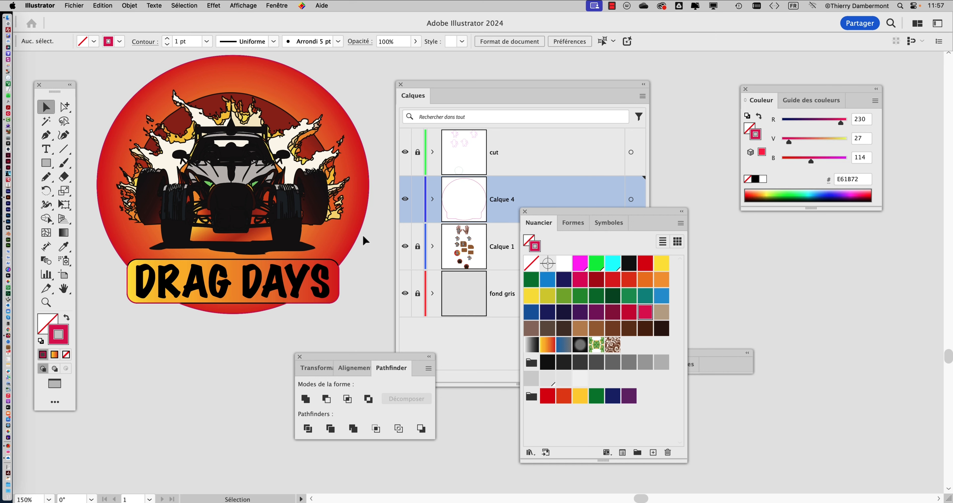
left_click(366, 221)
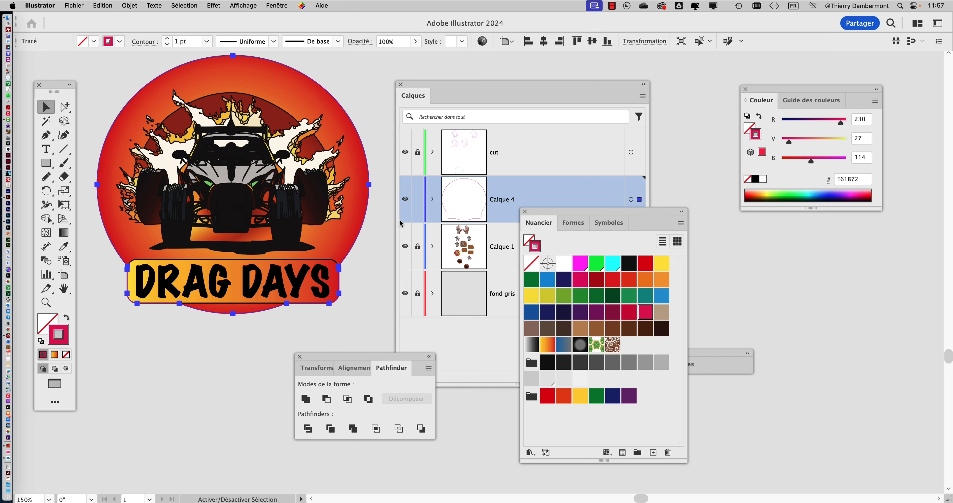
Dismiss the completed-export message in Camtasia and return to Illustrator.
left_click(611, 6)
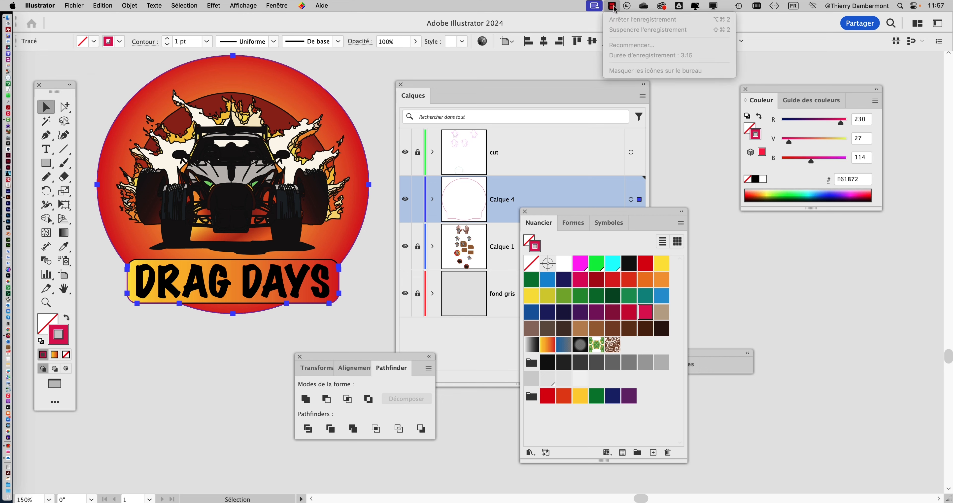
key("Escape")
key("super+Tab")
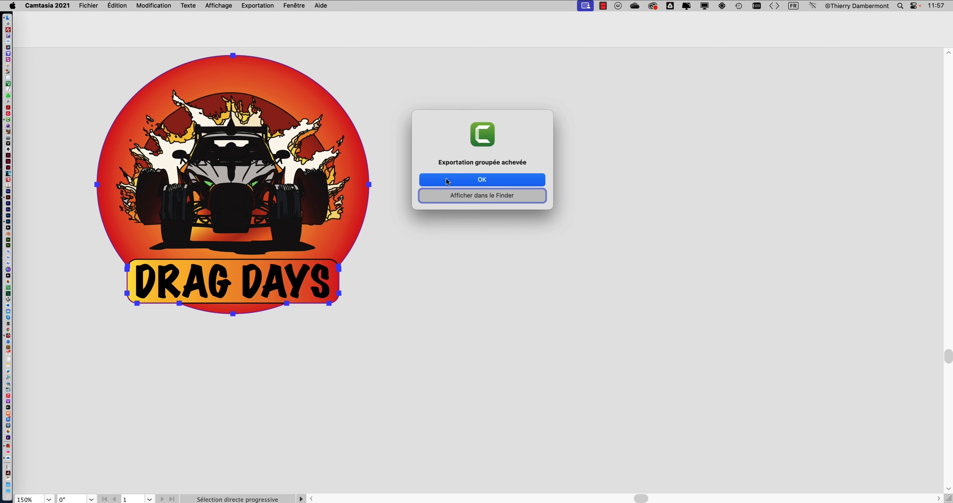
left_click(447, 181)
left_click(540, 193)
Examine the green contour's spacing around the original Drag Days sticker's banner, and return to the copy.
scroll(263, 246, "down", 1)
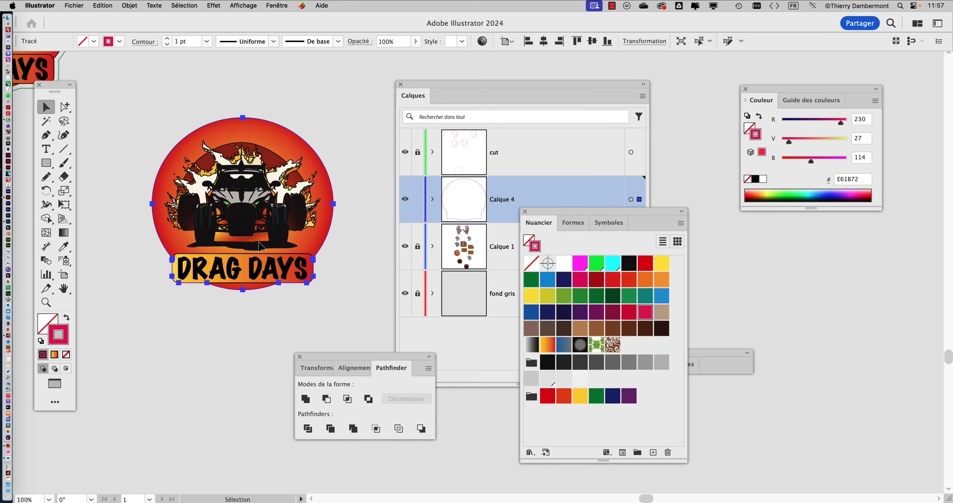
left_click_drag(96, 194, 318, 332)
scroll(218, 227, "down", 1)
scroll(221, 230, "up", 5)
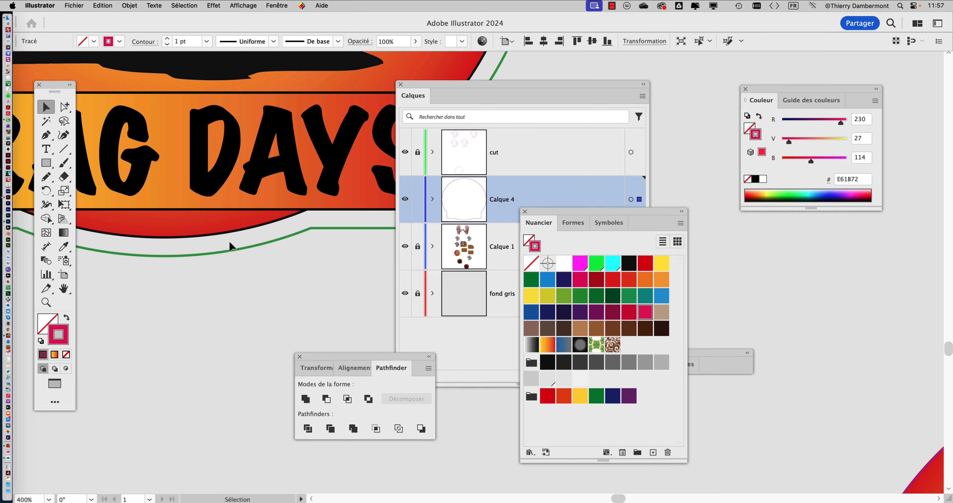
left_click_drag(314, 237, 217, 234)
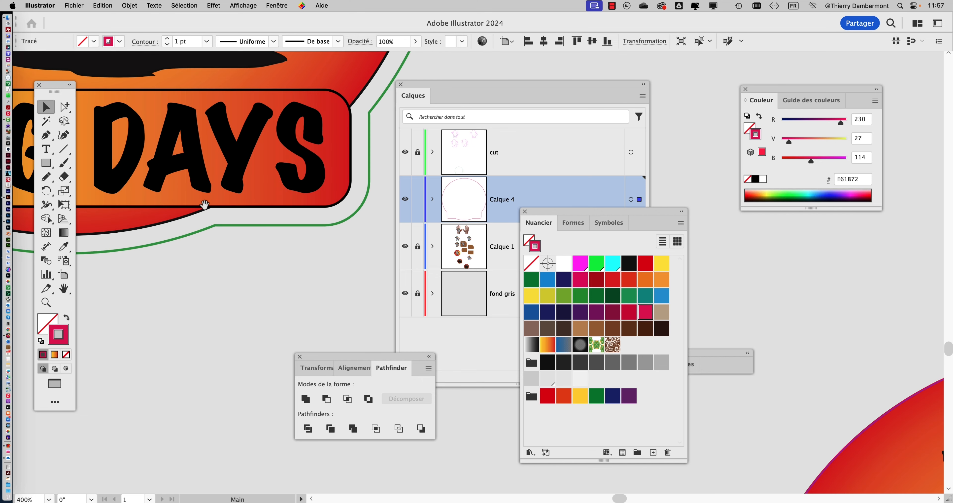
scroll(354, 119, "up", 1)
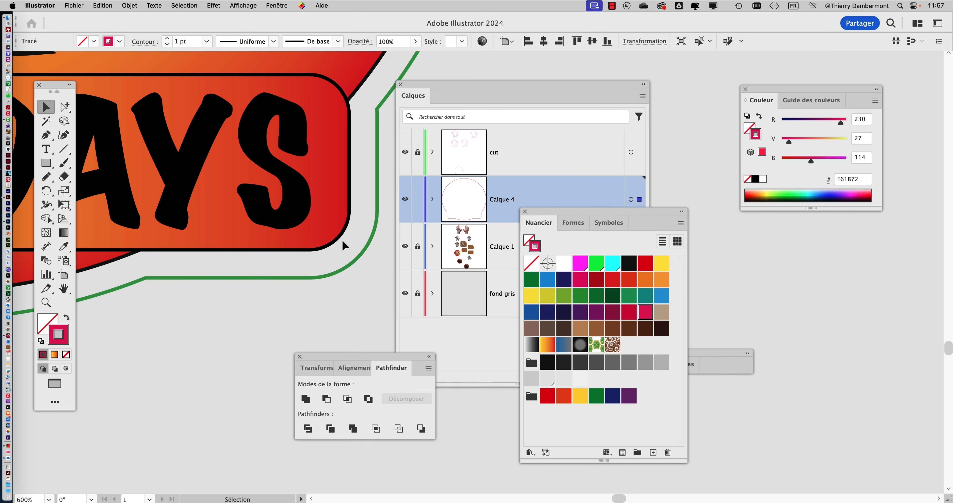
scroll(342, 238, "down", 5)
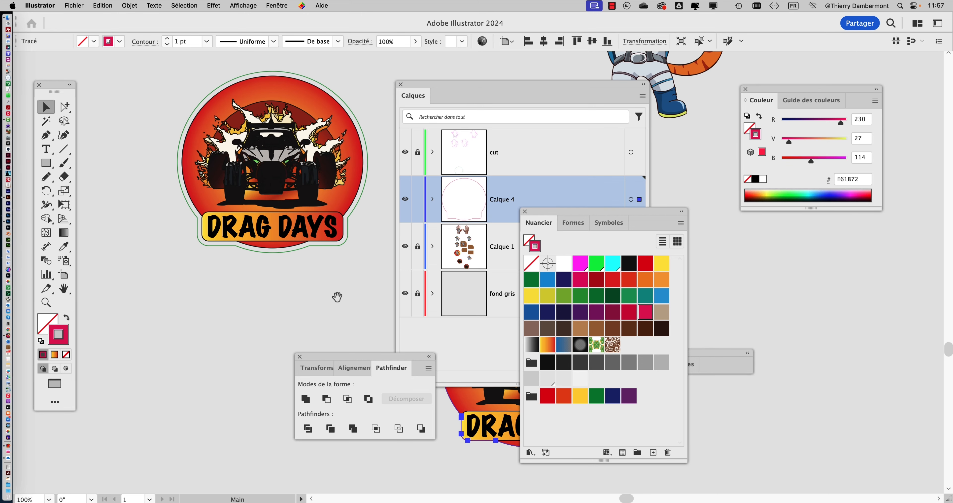
left_click_drag(337, 296, 152, 173)
Offset the united contour outward by 3 mm with Pointe joins and a limit of 4.
left_click(129, 5)
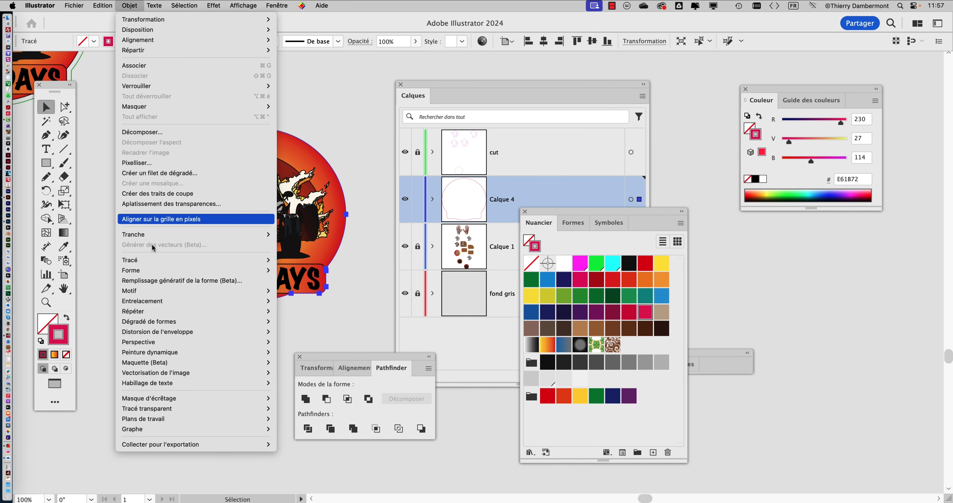
mouse_move(229, 260)
left_click(296, 296)
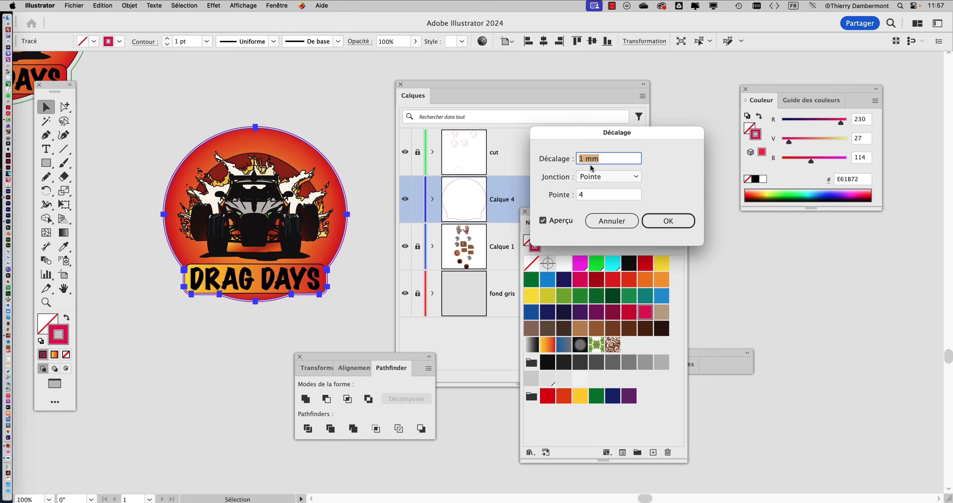
type("3")
key("Tab")
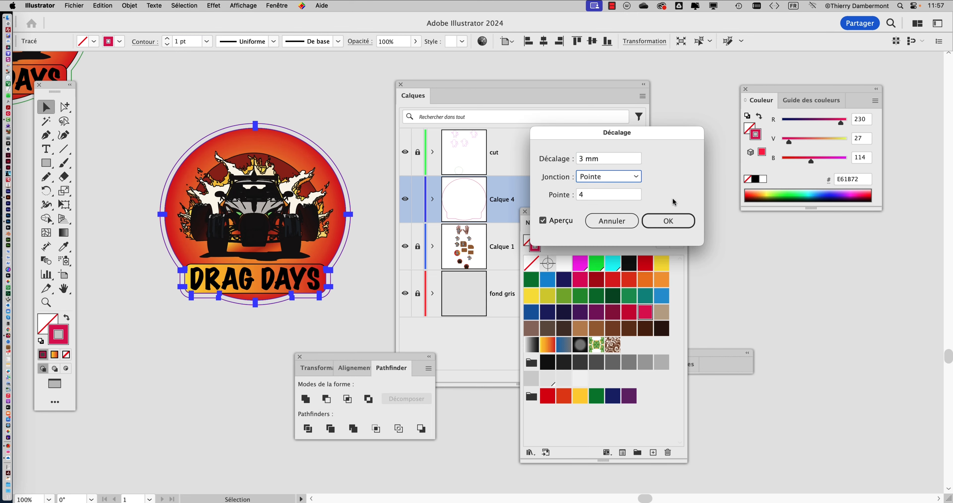
left_click(668, 220)
scroll(347, 300, "up", 4)
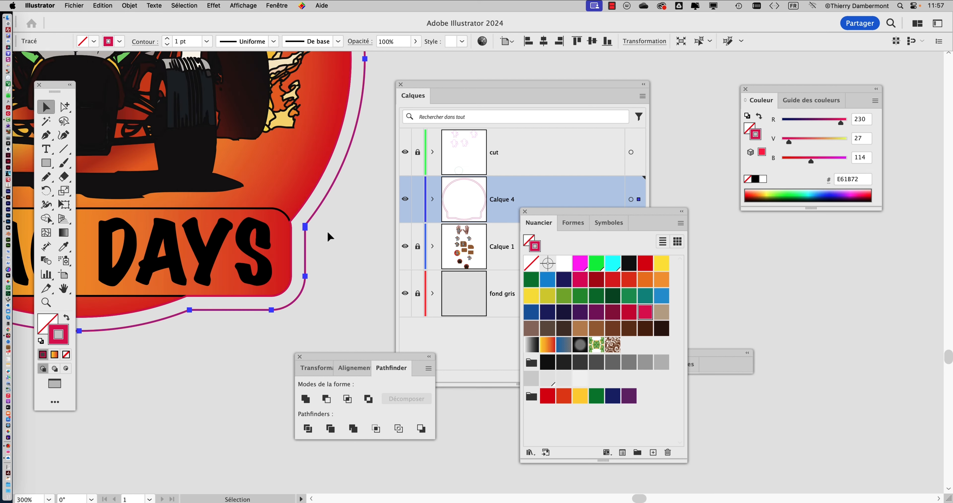
Isolate the inner, original contour from its offset copy and remove it, keeping only the outer contour around the sticker.
left_click(65, 107)
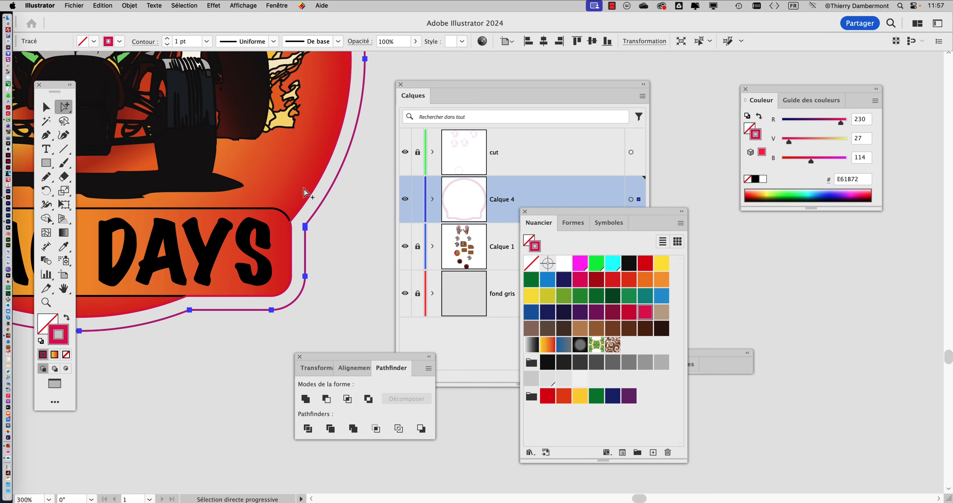
left_click_drag(310, 195, 337, 259)
scroll(338, 258, "down", 3)
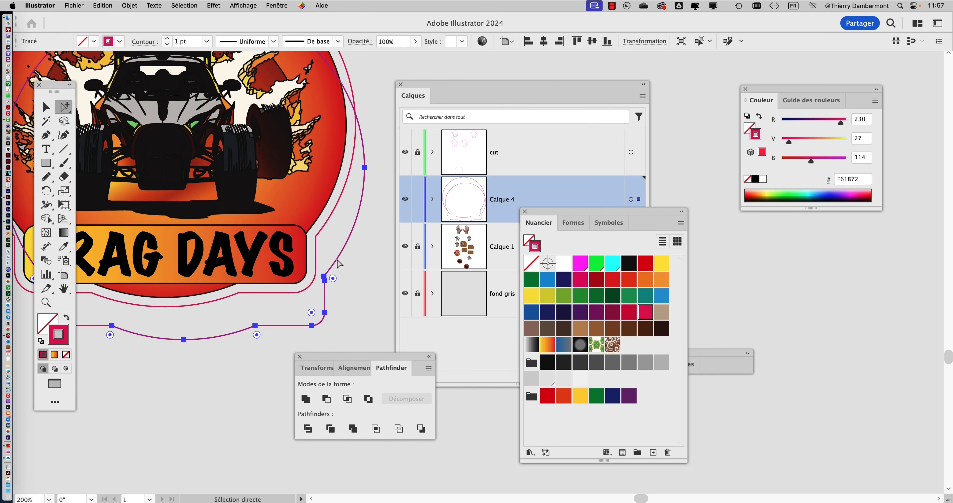
key("super+z")
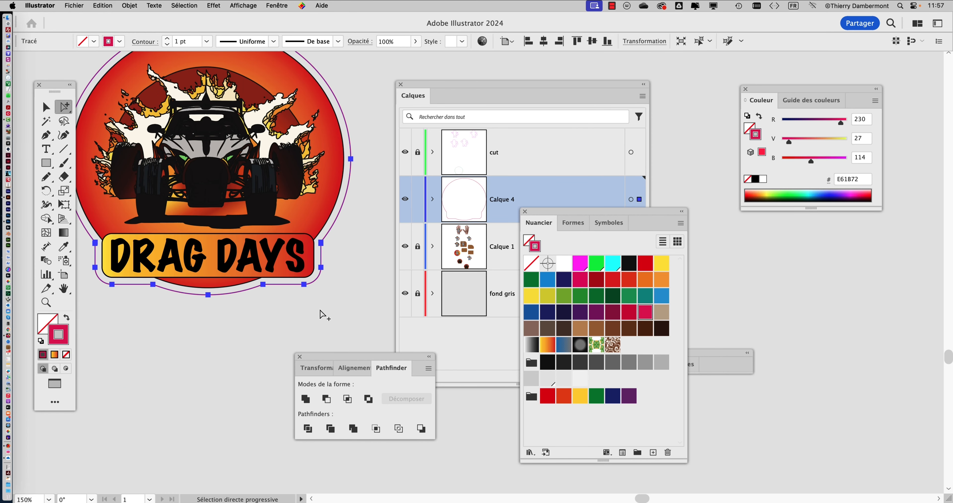
left_click(317, 307)
Save the document as an Illustrator file with -02 added to its name in the MERCREDI - DOCS PANORAMA_PRINT folder.
scroll(317, 308, "down", 3)
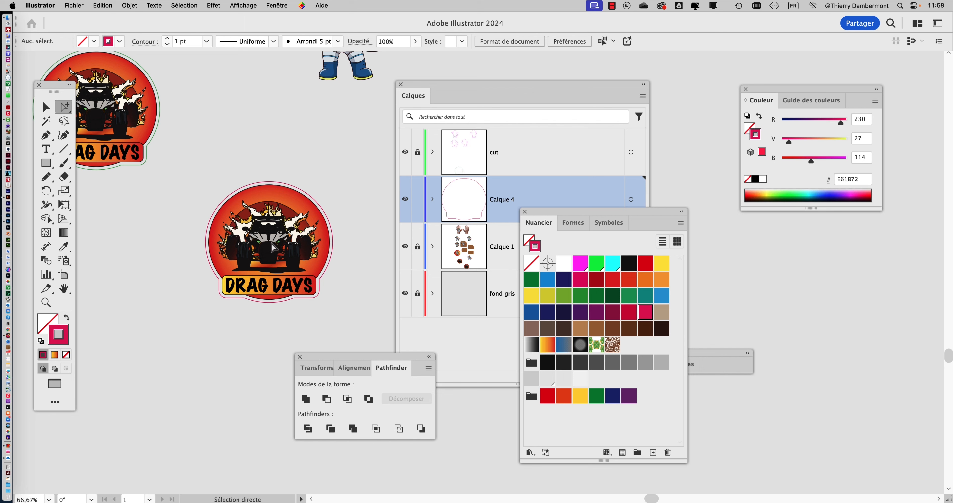
scroll(273, 247, "up", 2)
scroll(222, 266, "down", 2)
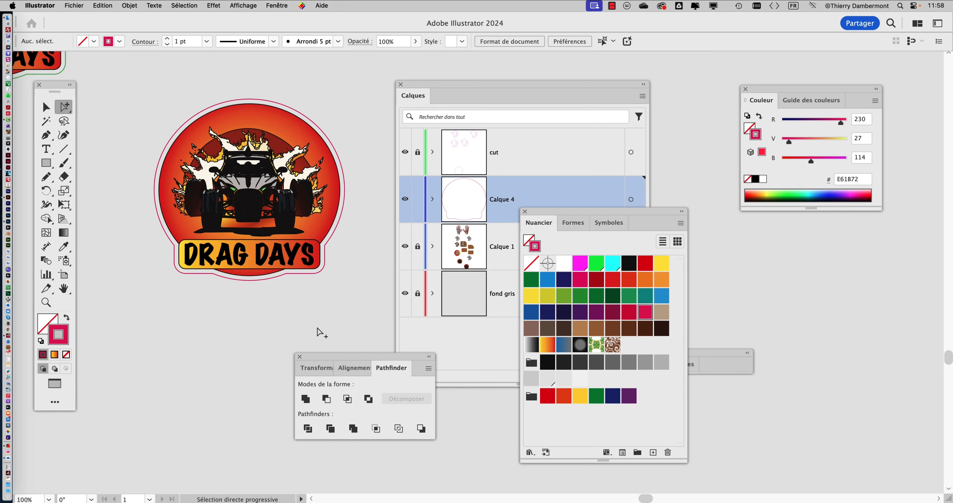
scroll(310, 317, "down", 2)
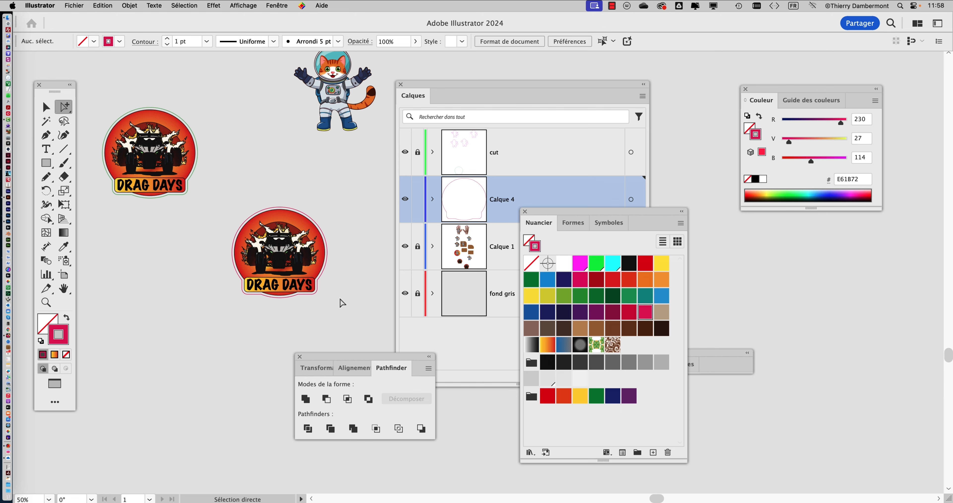
scroll(342, 302, "down", 1)
left_click(74, 5)
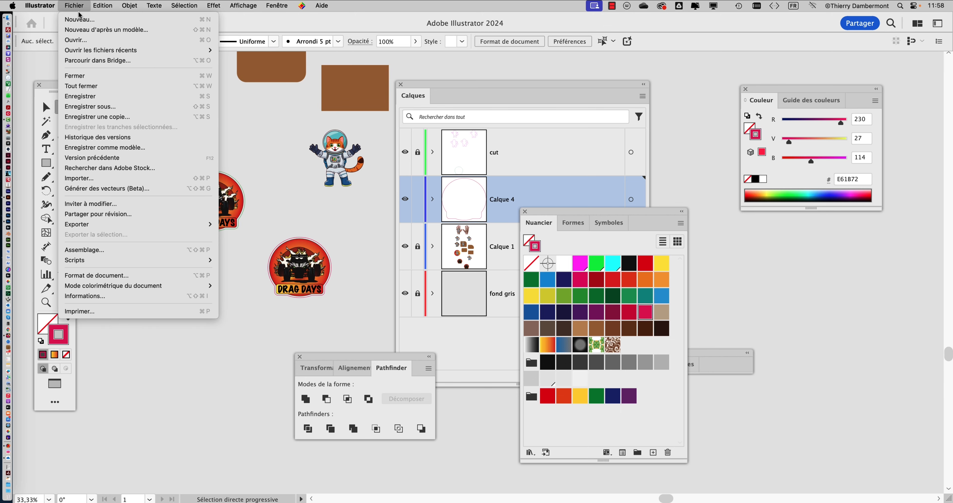
left_click(156, 107)
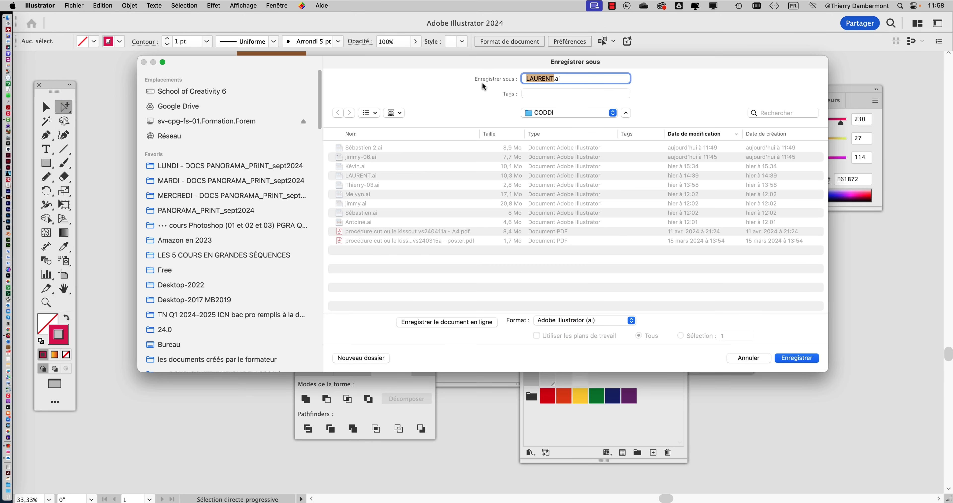
left_click(553, 79)
left_click(229, 199)
left_click(796, 357)
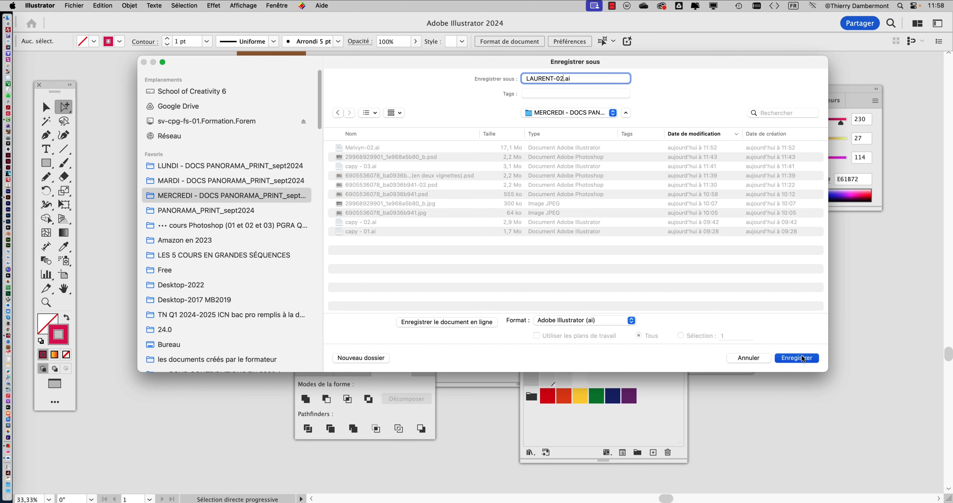
left_click(814, 410)
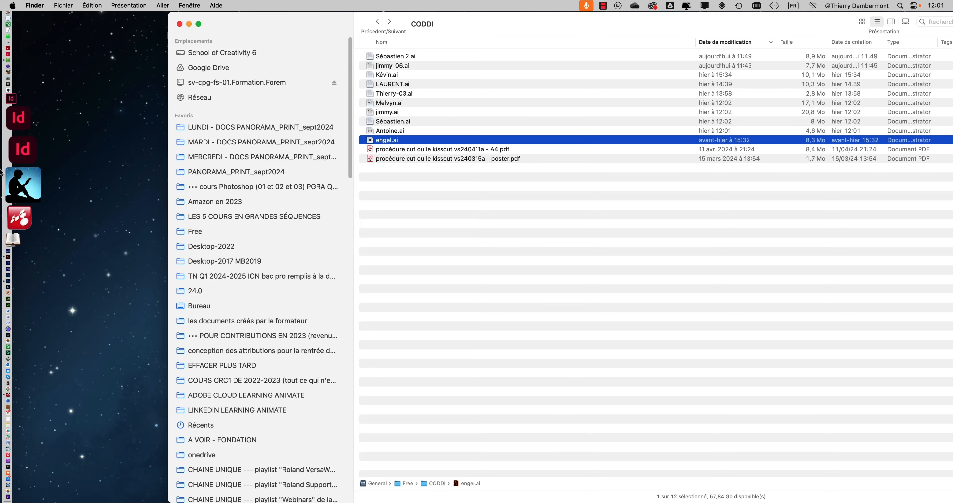
Open engel.ai from the CODDI folder in Illustrator and move the layers panel clear of the round clock artwork.
left_click_drag(1, 172, 26, 199)
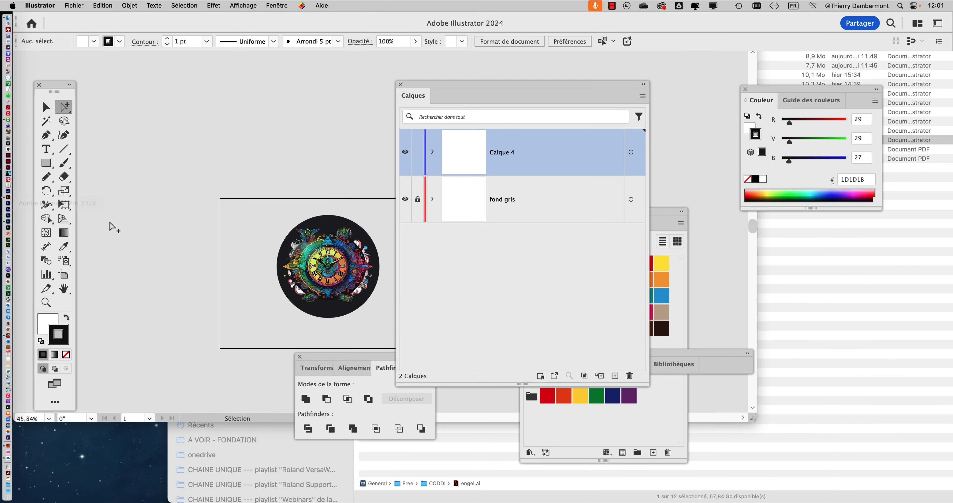
left_click_drag(422, 80, 529, 85)
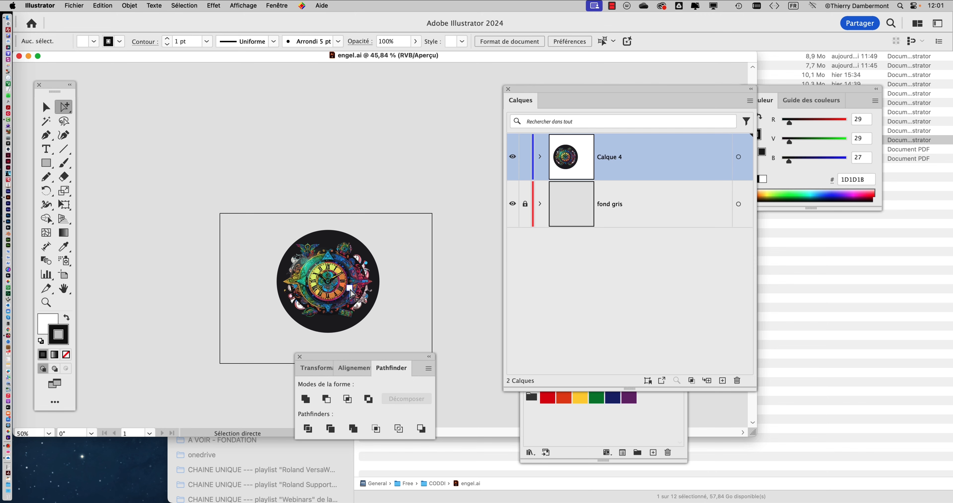
scroll(351, 291, "up", 5)
scroll(335, 249, "down", 4)
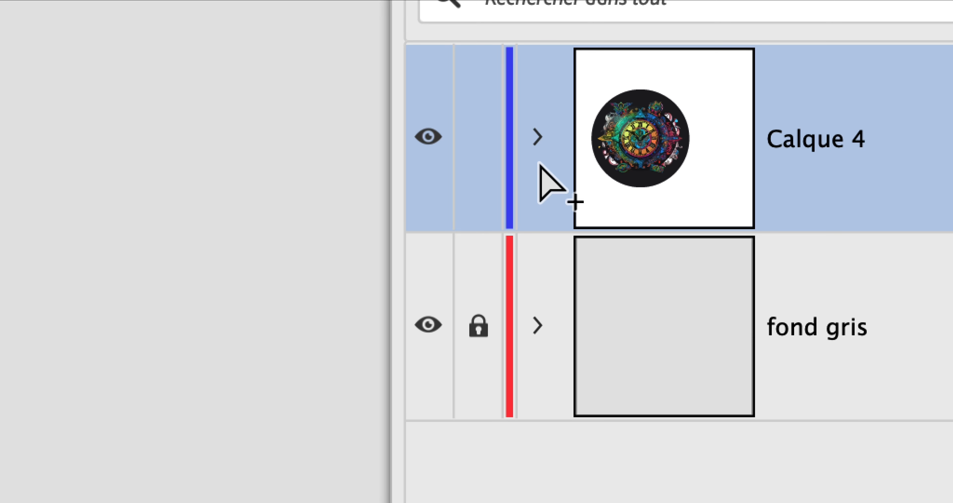
Copy the ellipse that masks the clipping group inside Calque 4, and collapse the group and its layer.
left_click(536, 137)
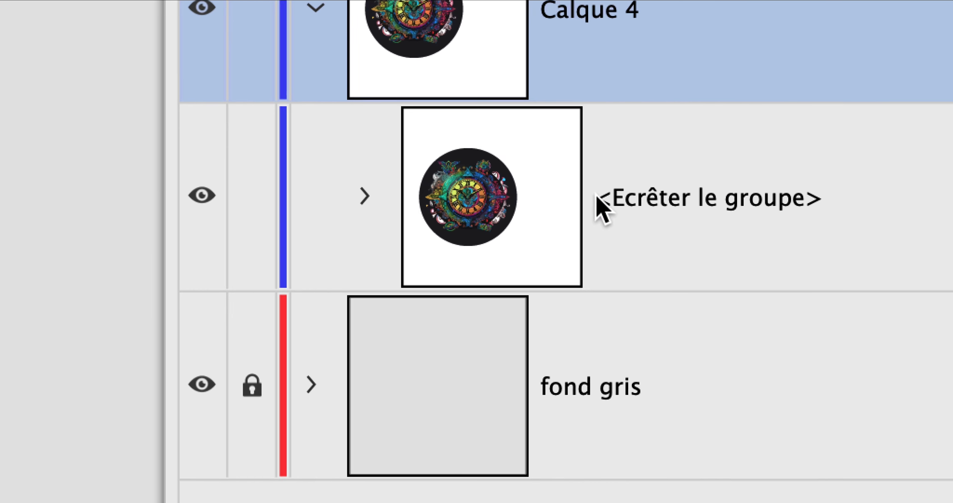
left_click(933, 336)
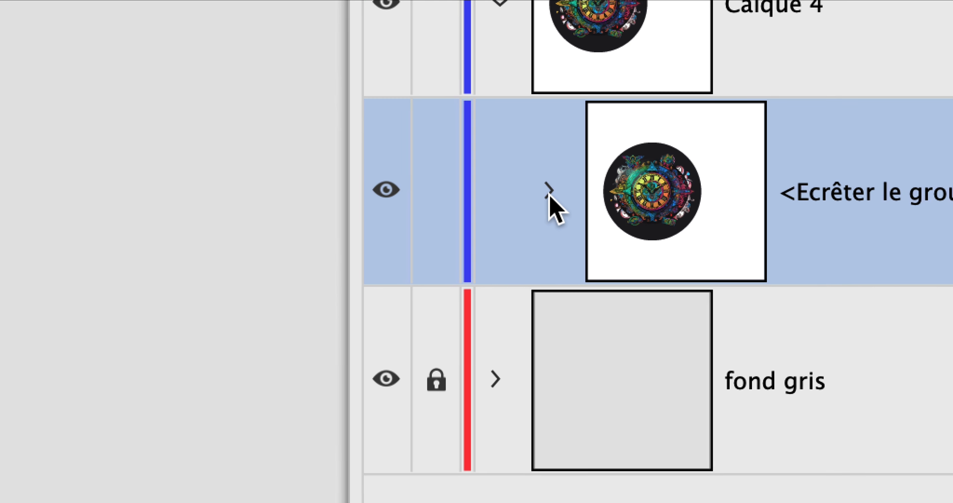
left_click(275, 187)
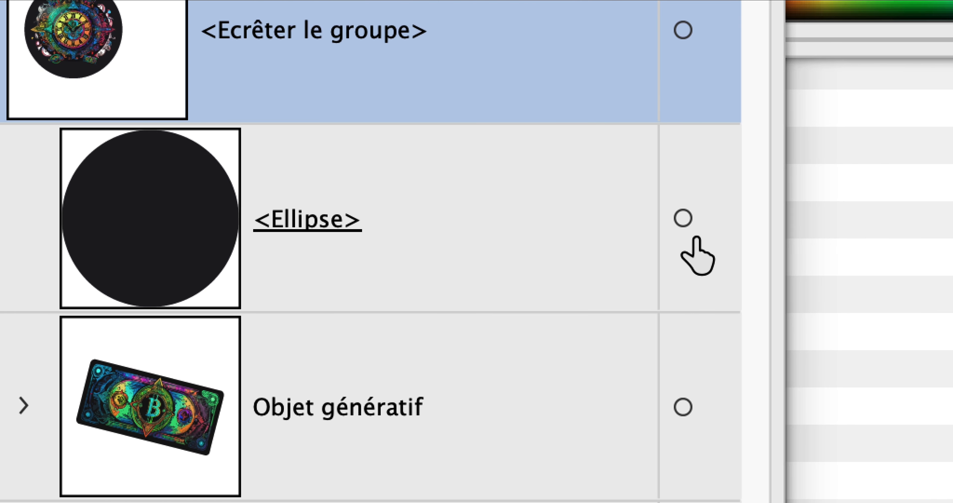
left_click(691, 229)
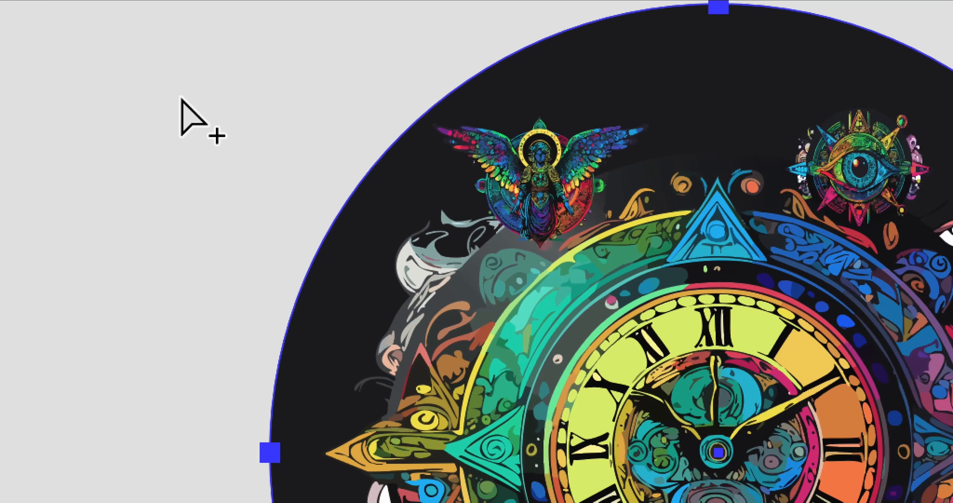
left_click(181, 98)
left_click(230, 98)
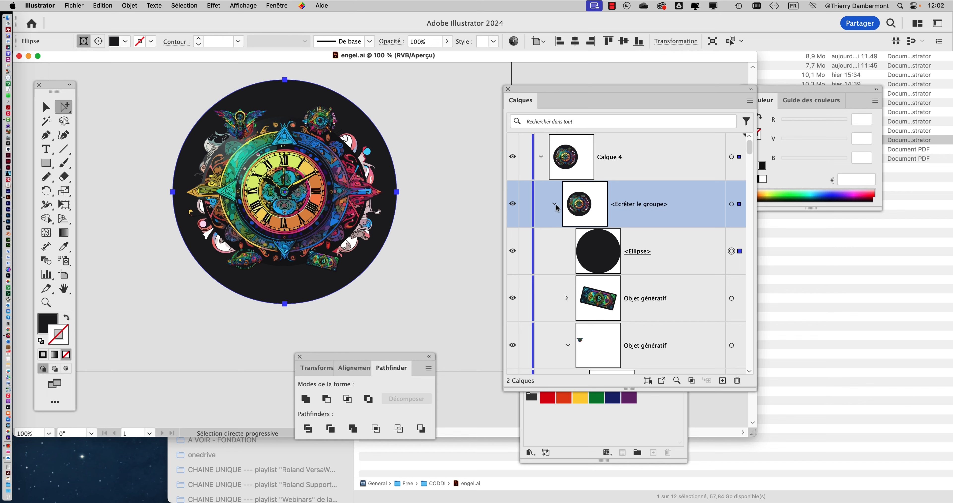
left_click(554, 203)
left_click(103, 5)
left_click(114, 58)
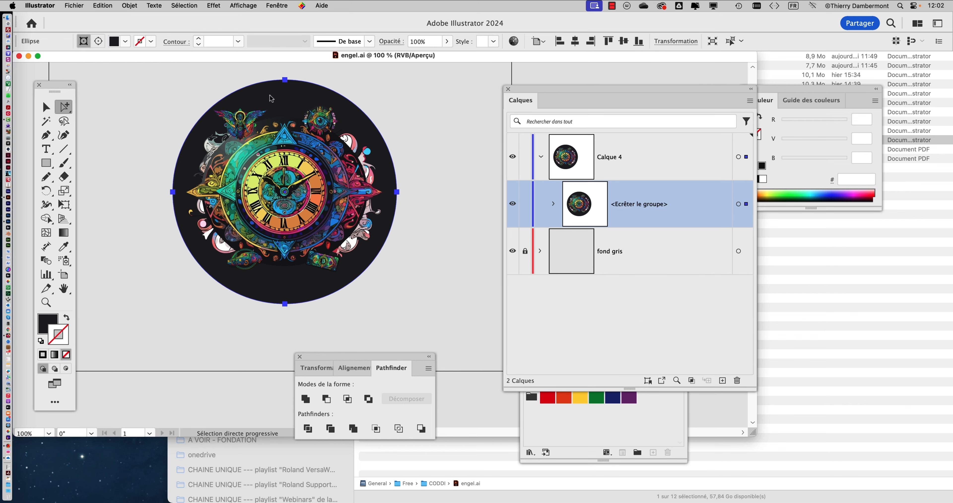
left_click(539, 156)
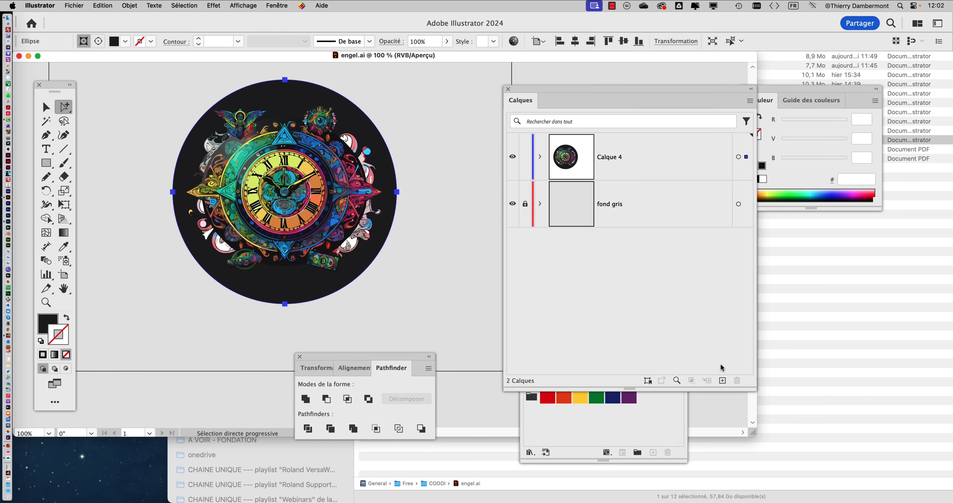
Create a new layer above Calque 4 and name it cut.
left_click(658, 157)
left_click(722, 380)
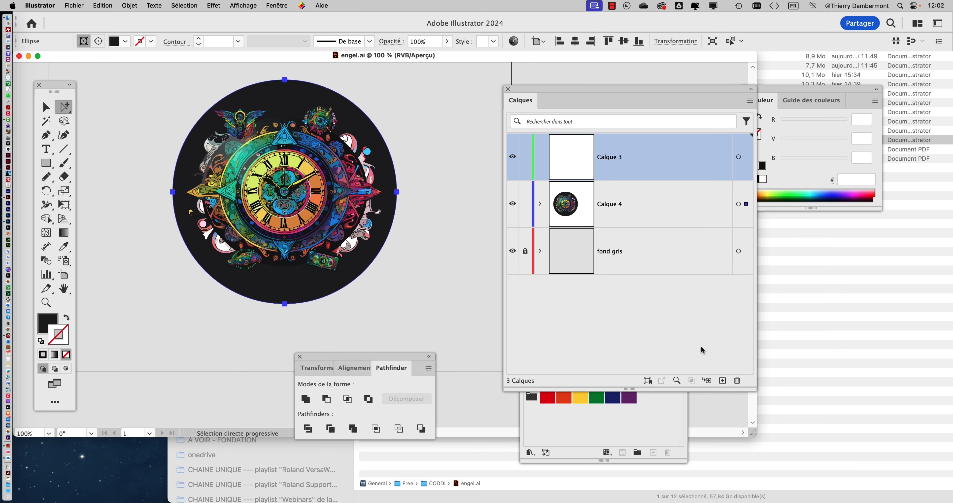
double_click(615, 160)
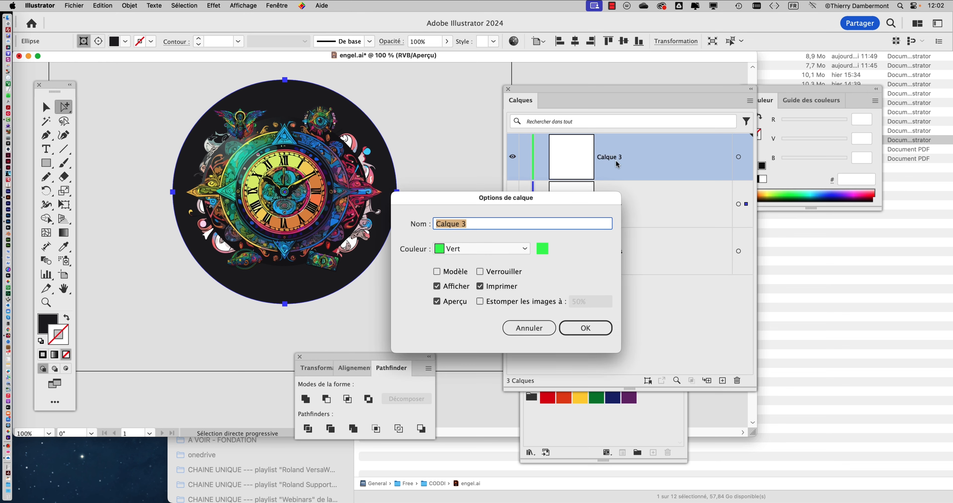
type("cut")
left_click(579, 328)
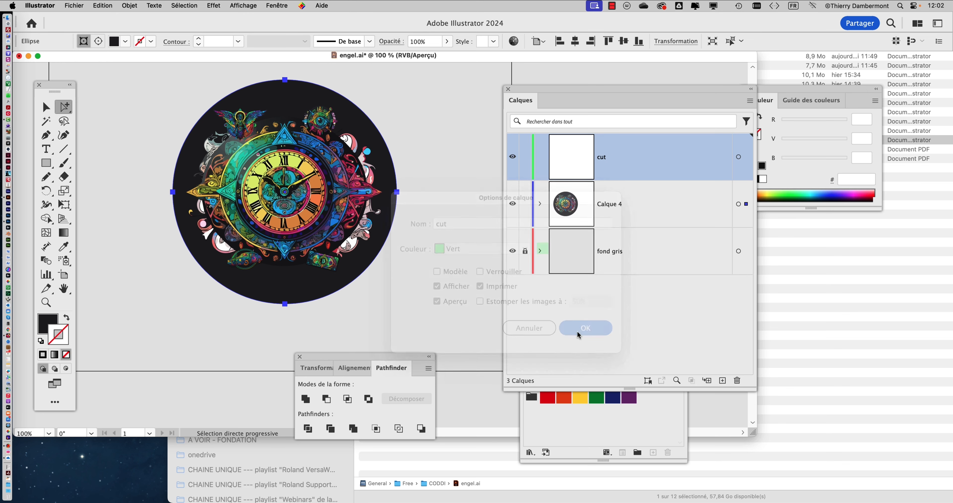
Paste the copied ellipse in place on the cut layer and lock Calque 4.
left_click(102, 5)
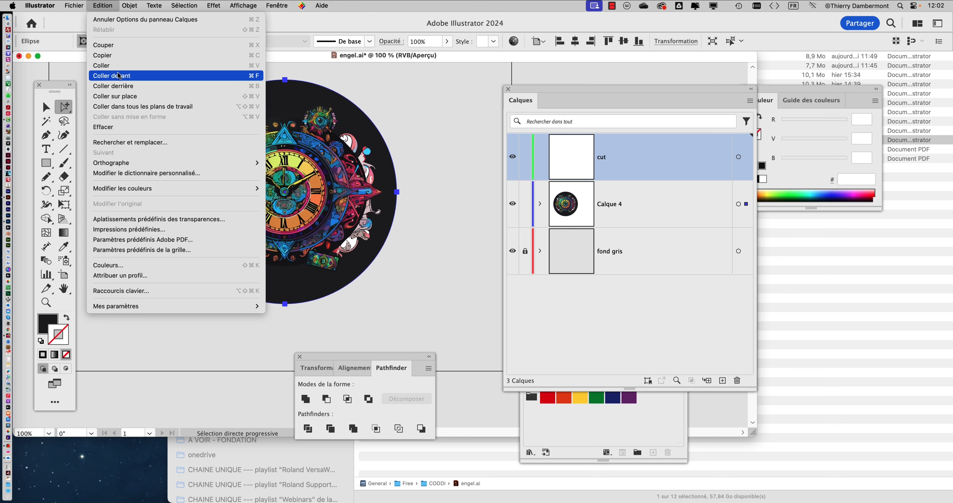
left_click(126, 97)
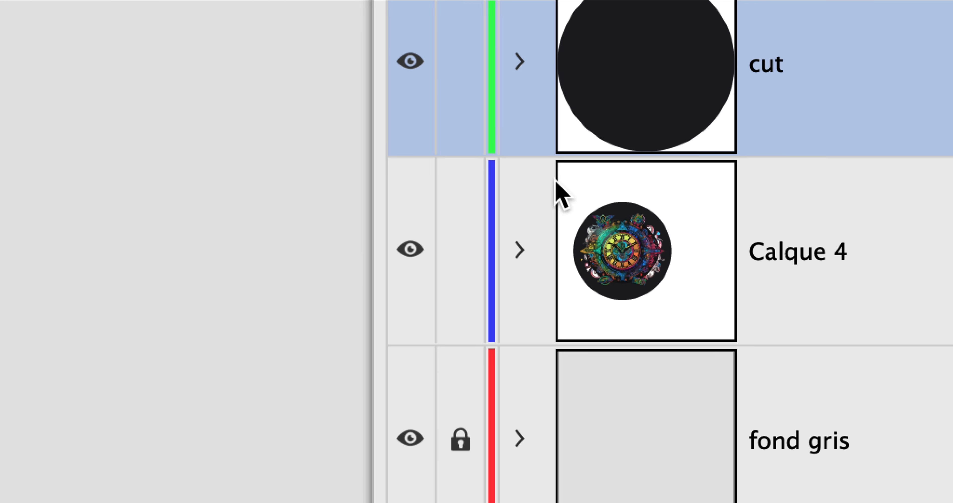
left_click(342, 334)
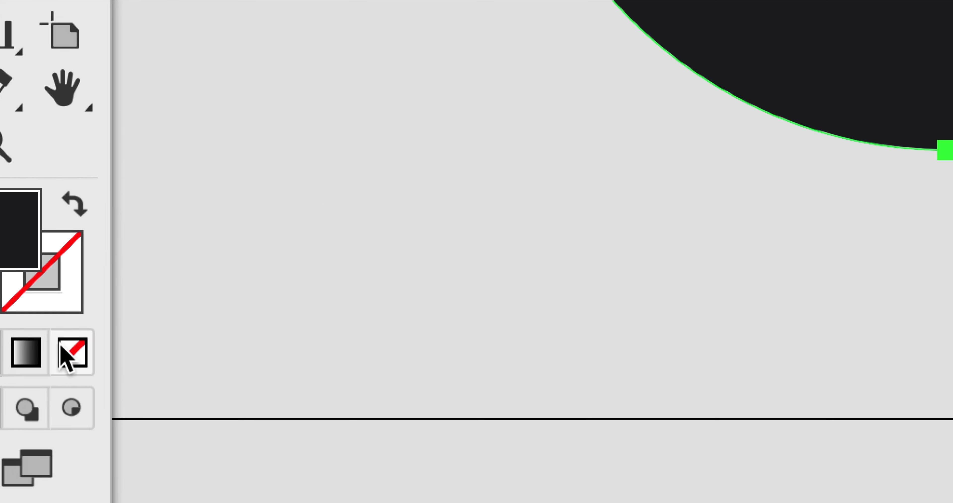
Remove the fill from the pasted circle and give its stroke the magenta swatch E5007E.
left_click(111, 462)
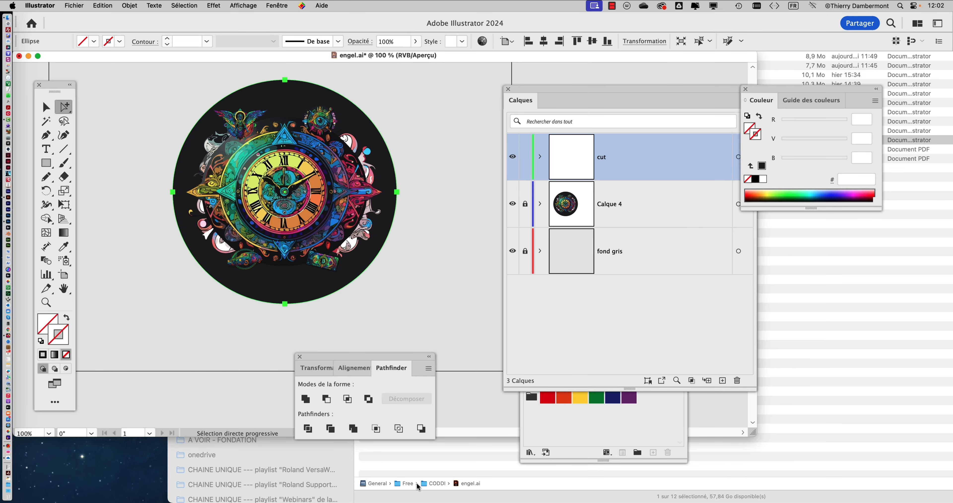
left_click(582, 431)
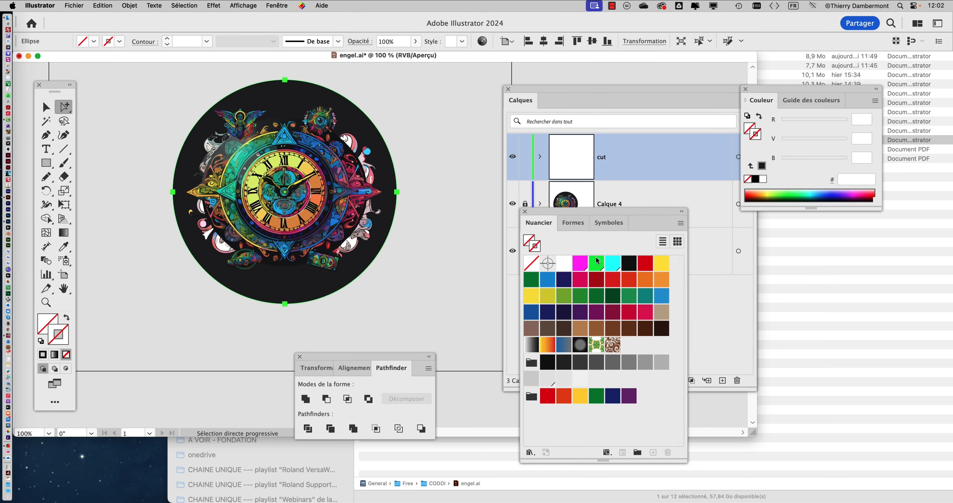
left_click(580, 267)
left_click(580, 280)
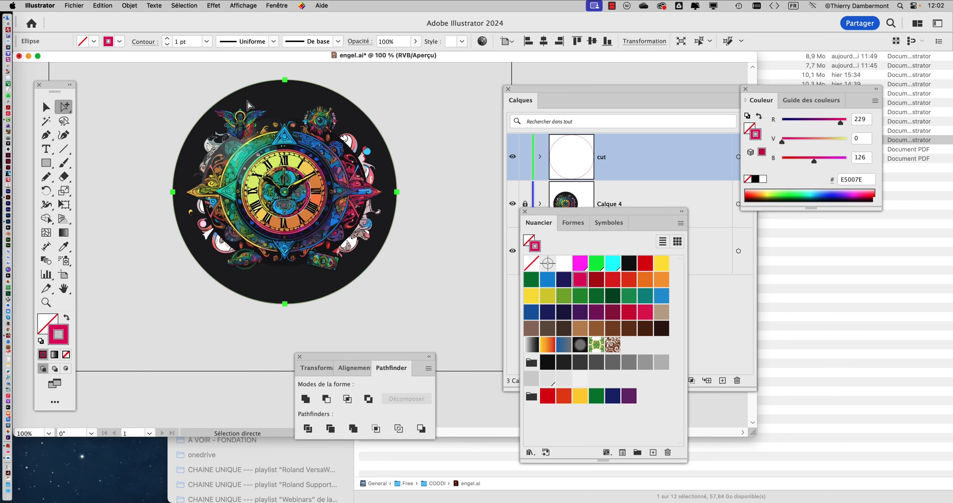
Set the circle's stroke weight to 0,25 pt.
scroll(249, 105, "up", 10)
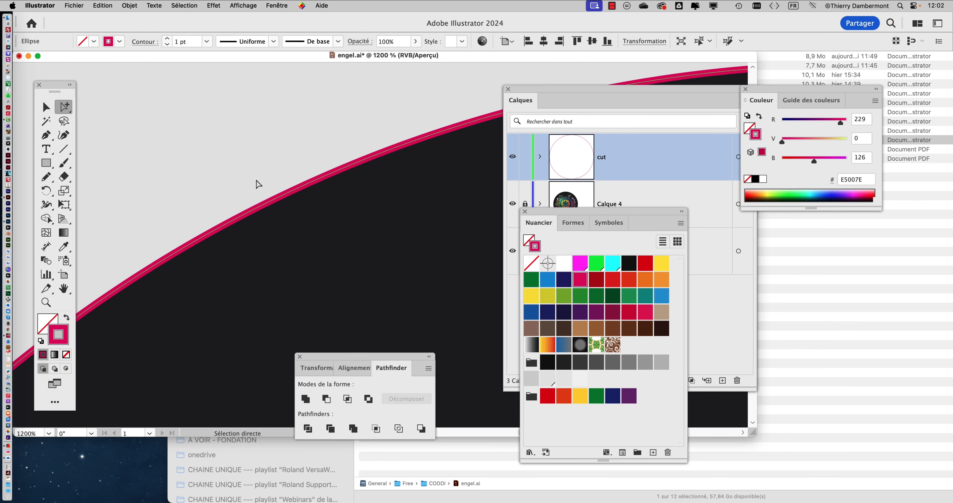
left_click(206, 41)
left_click(208, 58)
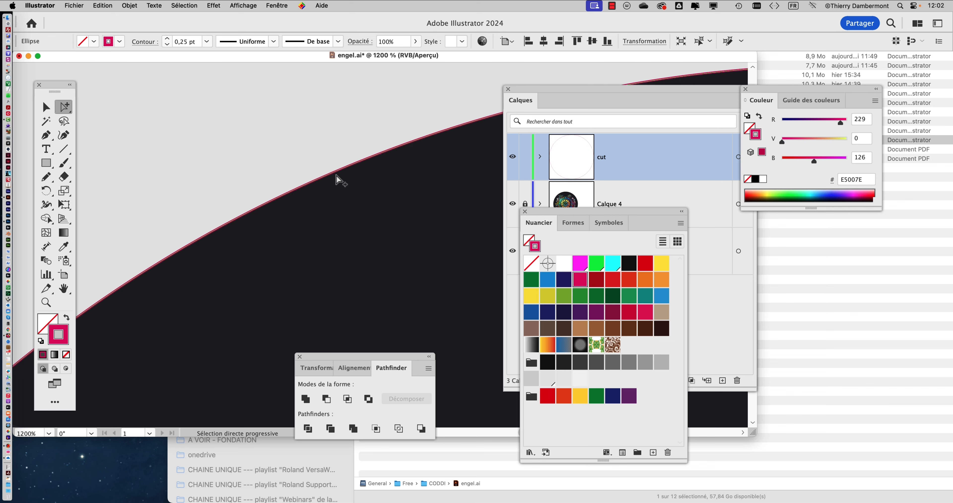
scroll(329, 180, "up", 3)
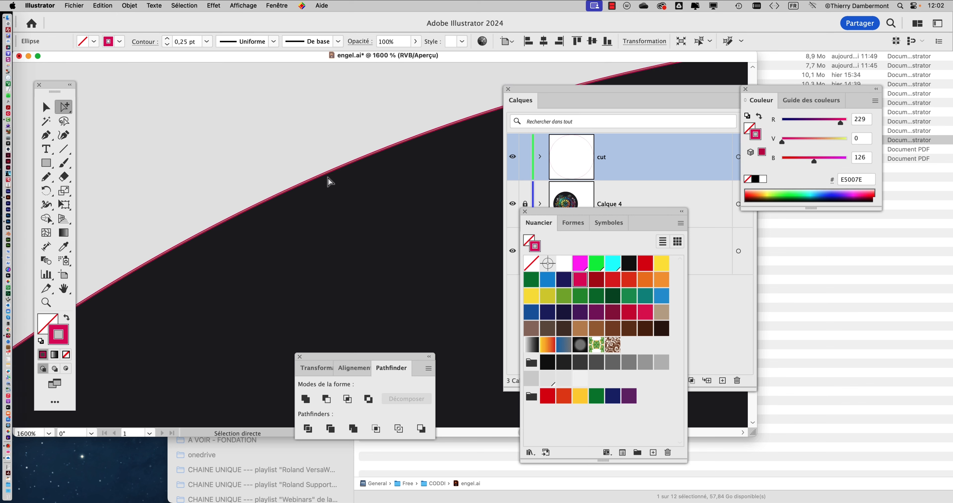
Offset the circle's path inward by -1 mm with Pointe joins and a limit of 4.
scroll(327, 179, "down", 5)
left_click_drag(309, 223, 215, 136)
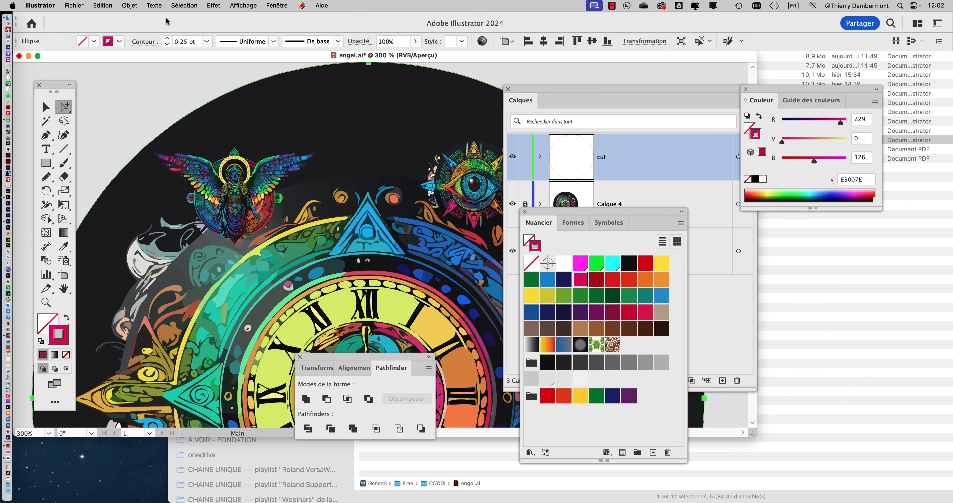
left_click(126, 6)
mouse_move(153, 260)
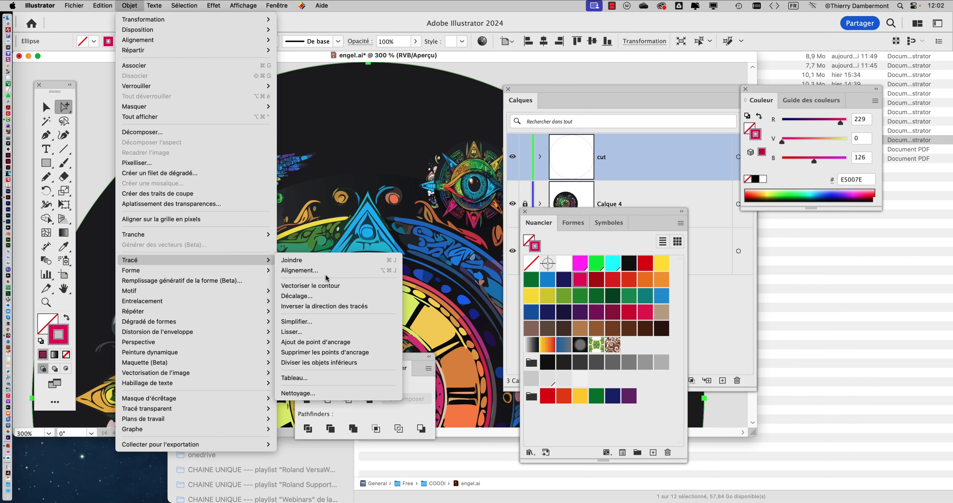
left_click(323, 295)
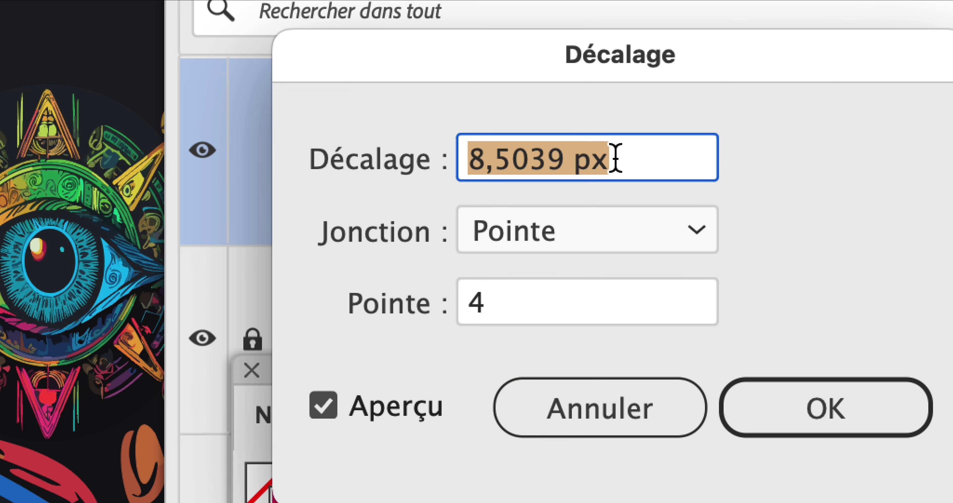
type("-2")
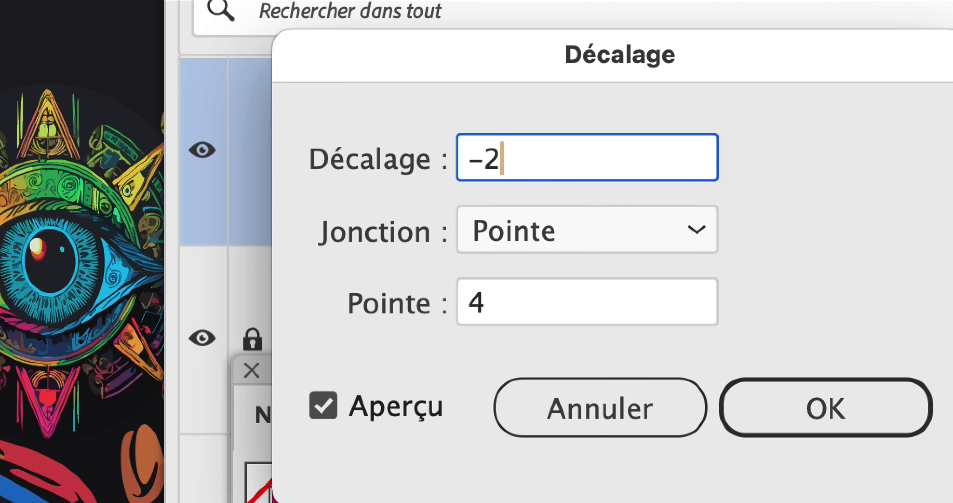
key("Tab")
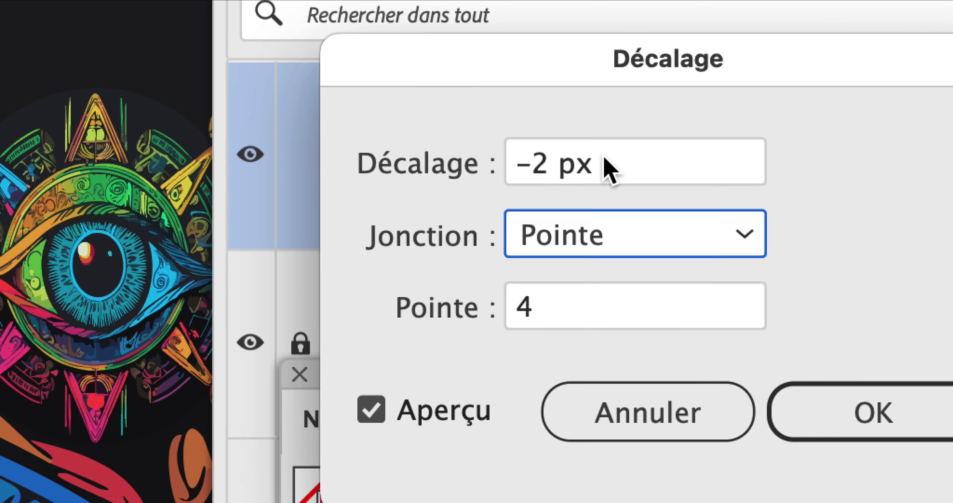
left_click_drag(600, 158, 553, 149)
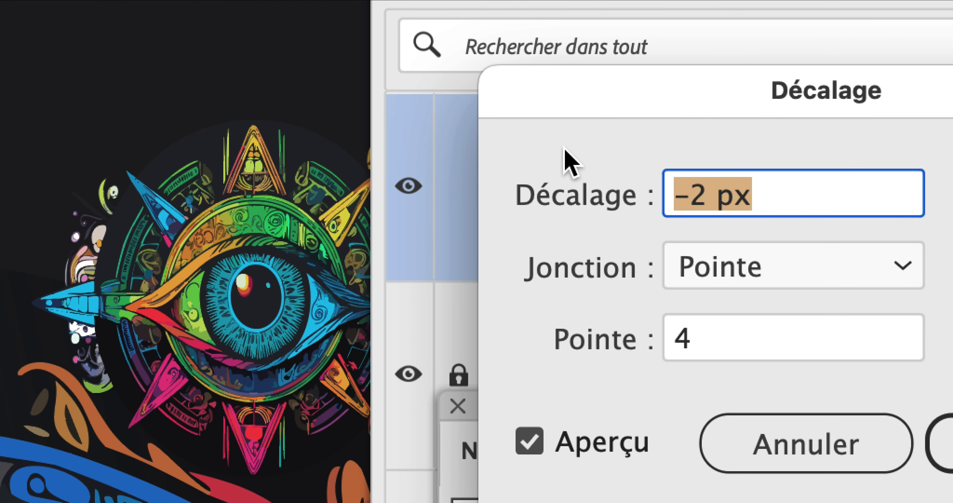
type("-1")
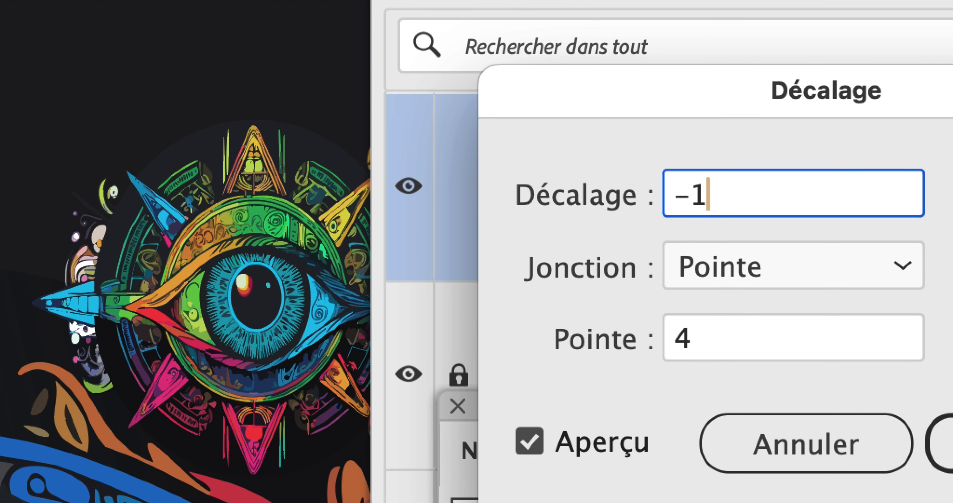
type("mm")
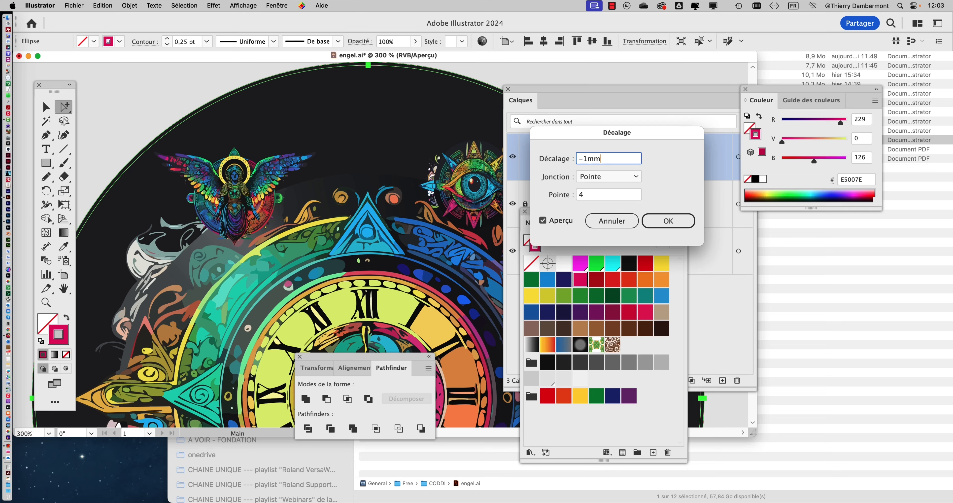
left_click(648, 218)
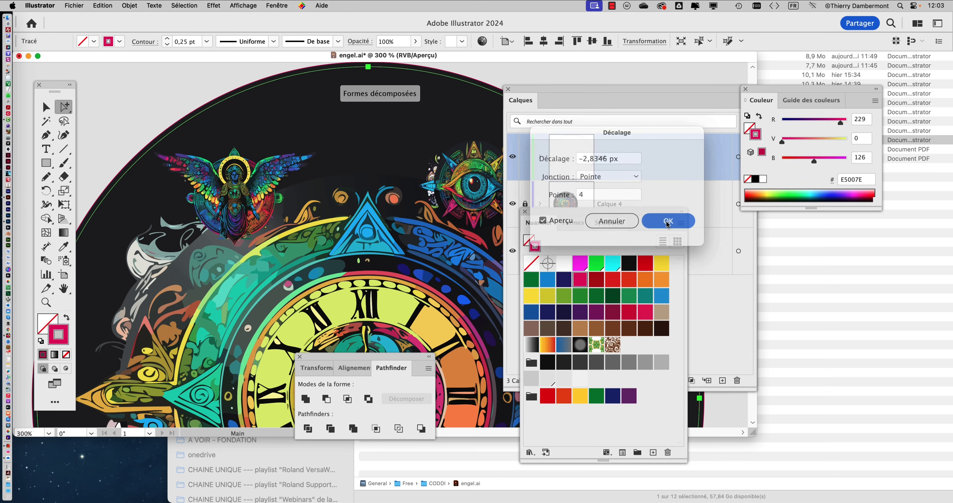
Remove the outer, original circle from the cut layer, keeping only the inset contour.
left_click(166, 111)
left_click(173, 122, "super")
left_click(173, 121, "super")
left_click(174, 122, "super")
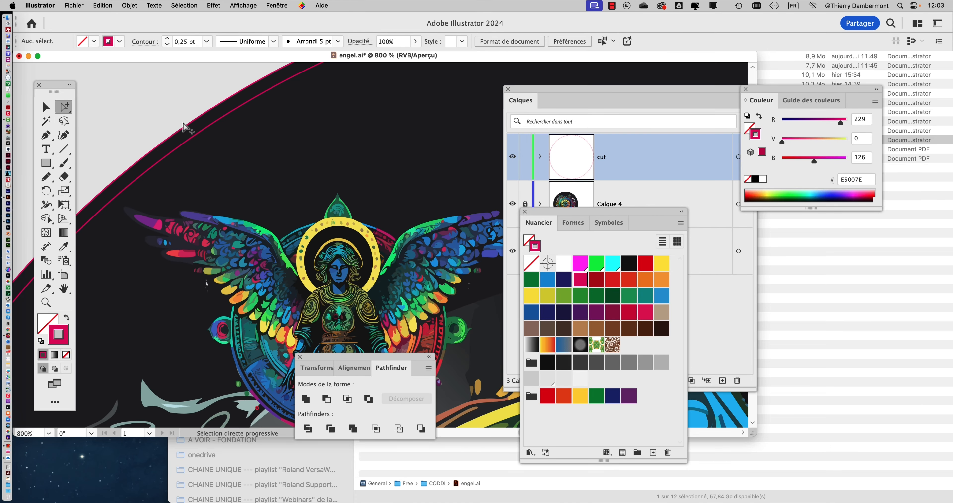
left_click_drag(185, 129, 297, 159)
key("super+z")
left_click(229, 111)
Move the Pathfinder panel clear of the round sticker and bring the layers panel in front of the swatches.
scroll(317, 206, "down", 5)
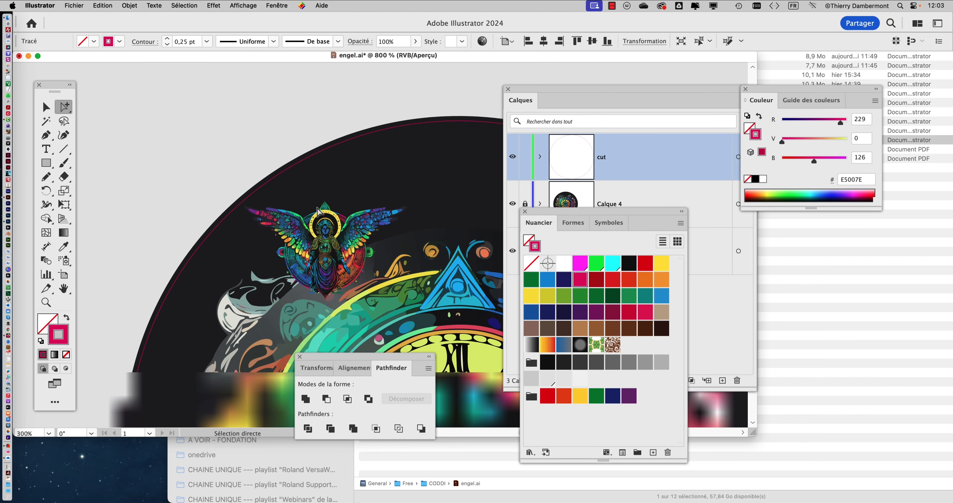
left_click_drag(317, 210, 215, 103)
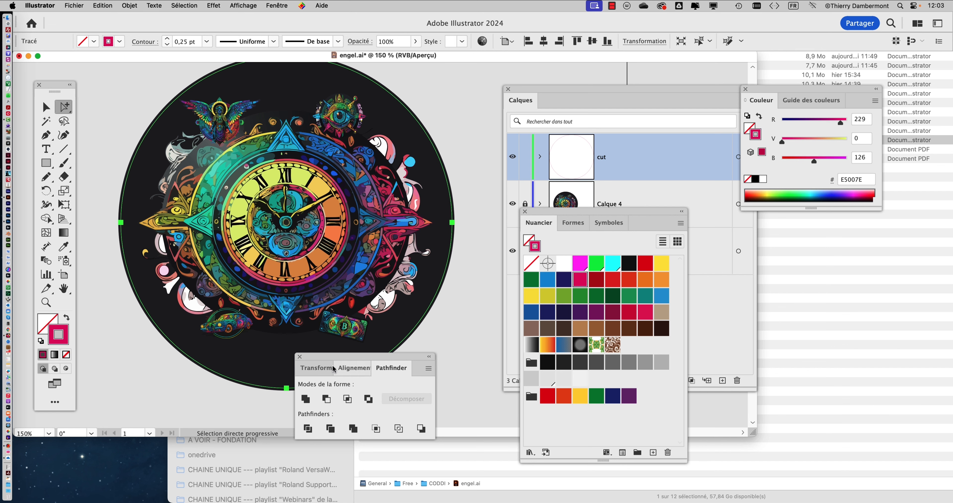
left_click_drag(330, 356, 328, 403)
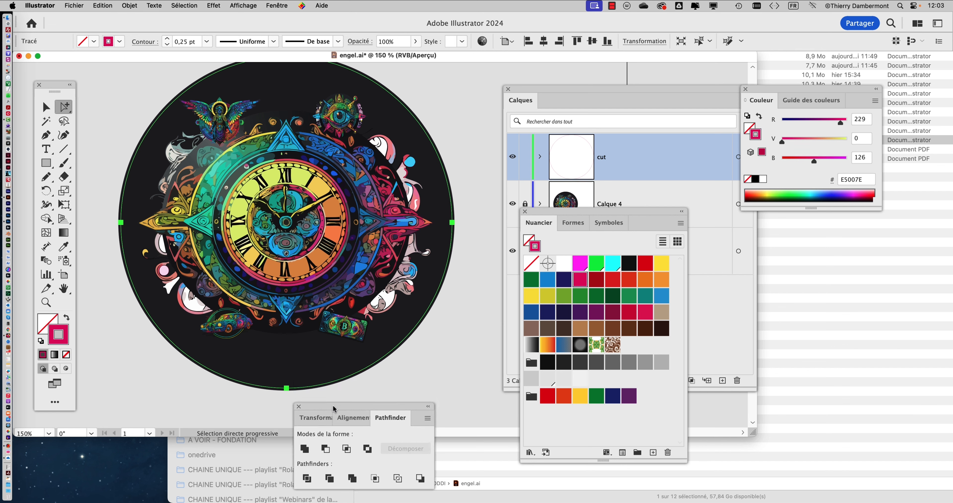
scroll(370, 196, "down", 1)
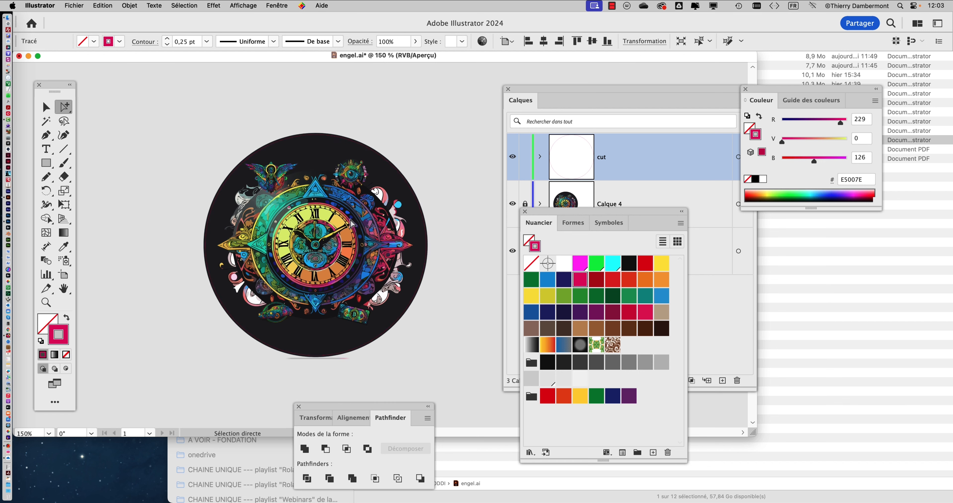
left_click(699, 153)
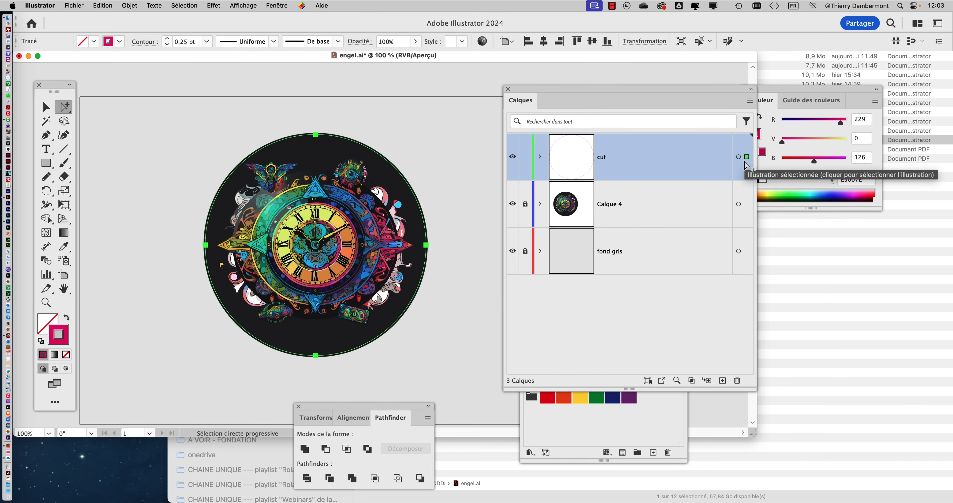
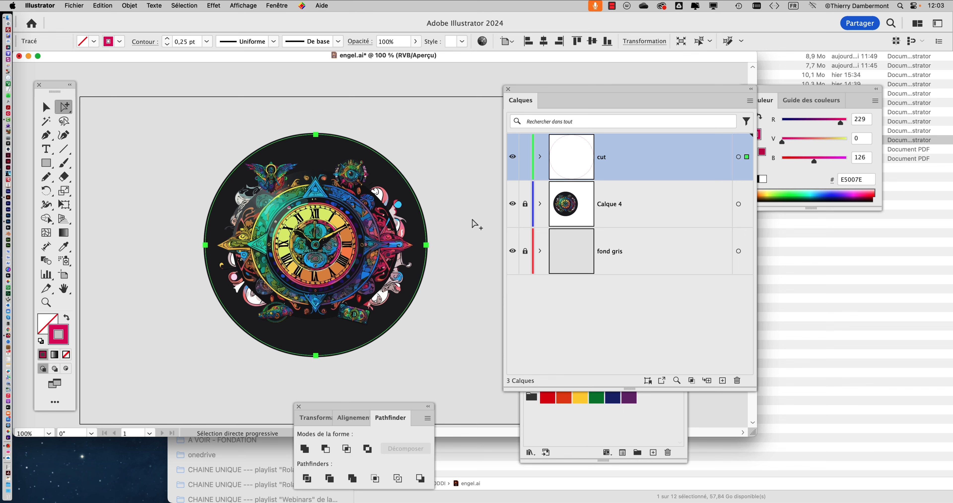
Save the artwork as engel-02.ai in the MERCREDI - DOCS PANORAMA_PRINT folder, in Illustrator 2020 format with PDF compatibility and compression.
left_click(129, 102)
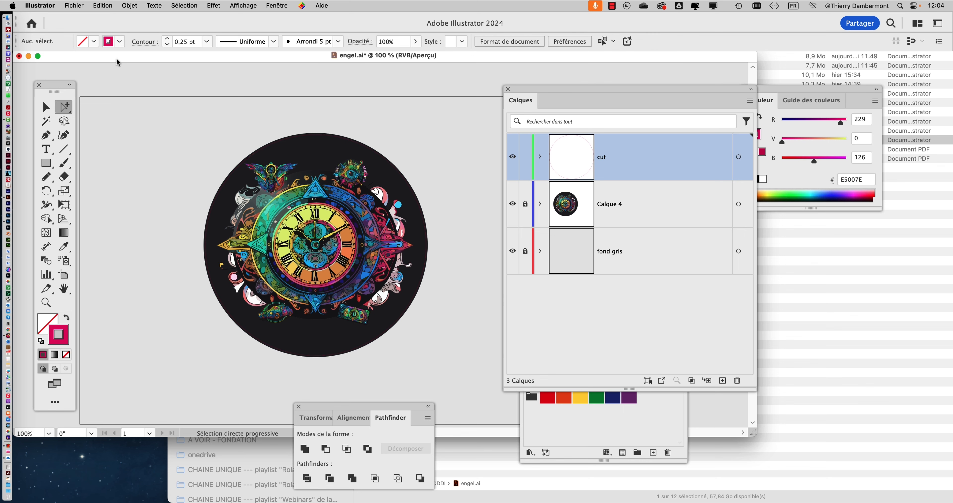
left_click(68, 5)
left_click(92, 107)
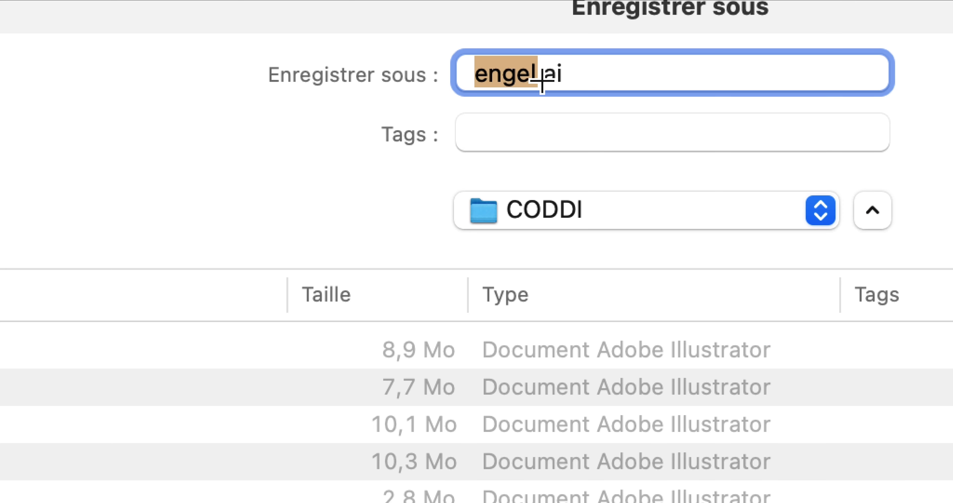
left_click(541, 79)
type("-02")
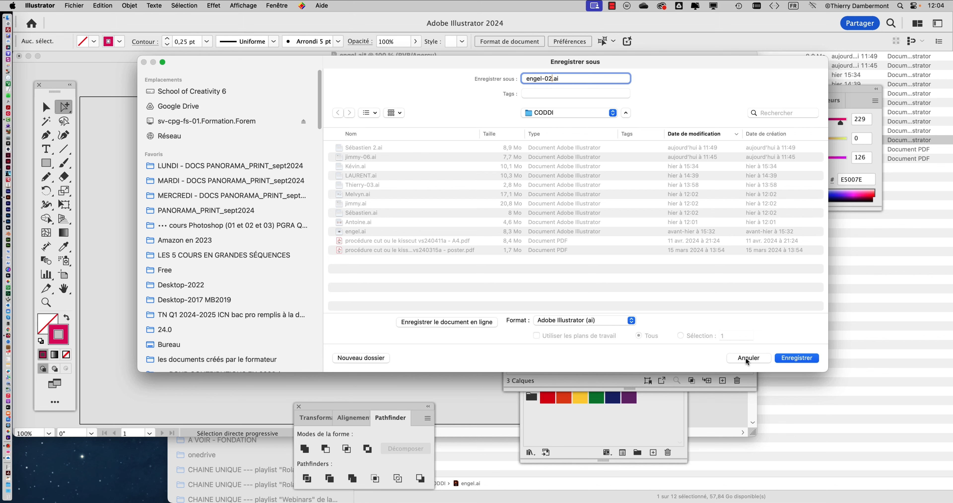
left_click(226, 196)
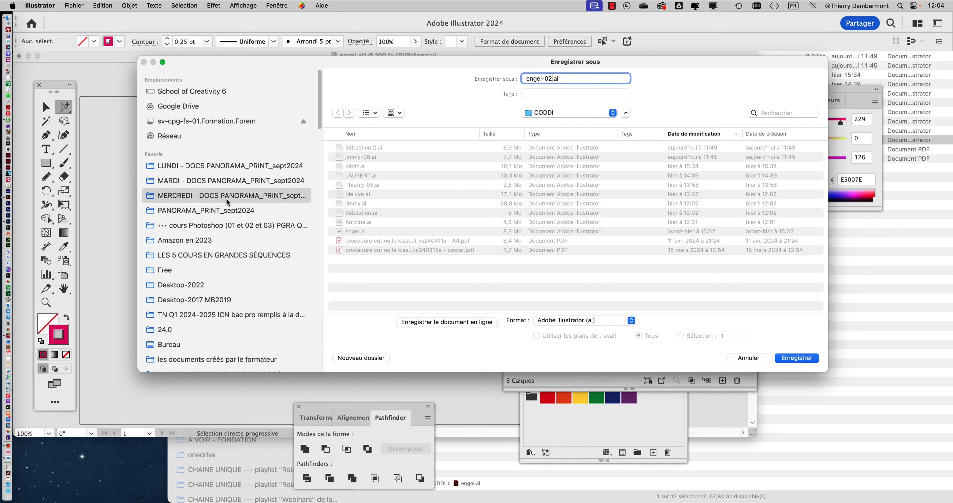
left_click(797, 358)
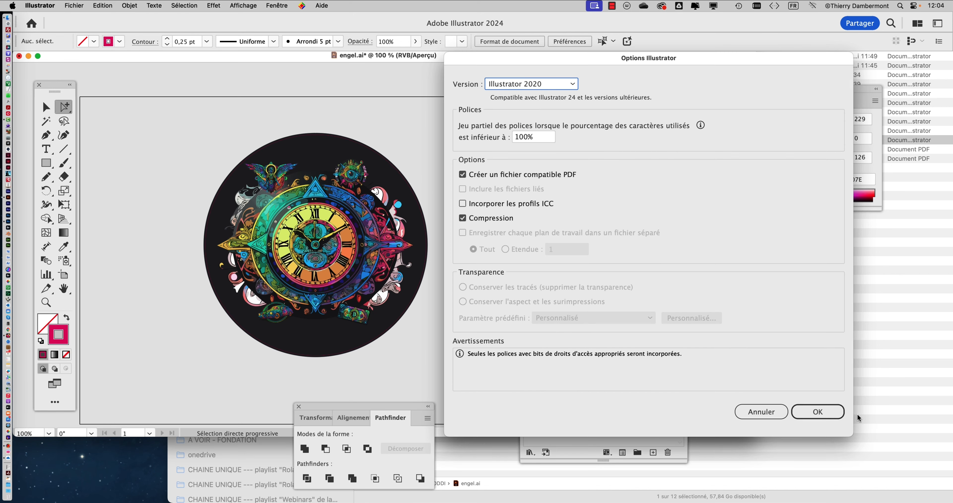
left_click(833, 411)
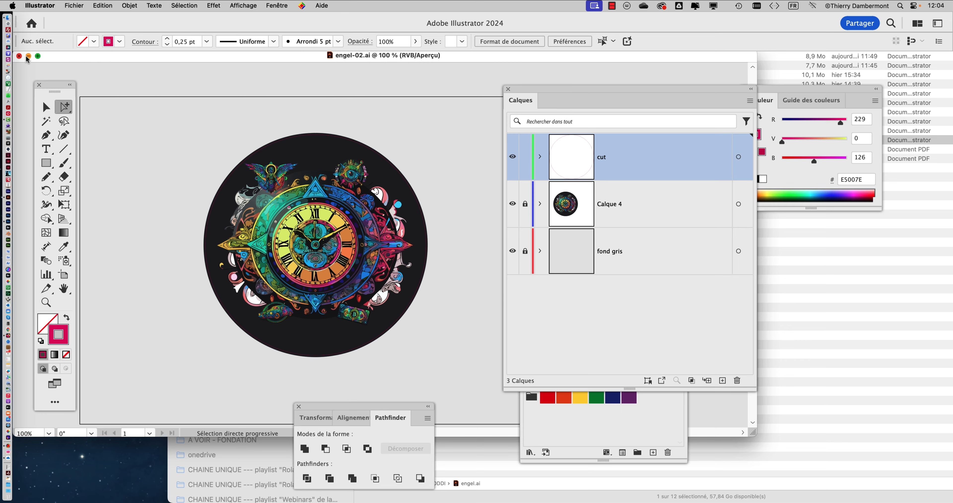
Minimize the document, switch to Finder and open tests intelligence artificielle - 06.ai from the LUNDI - DOCS PANORAMA_PRINT_sept2024 folder.
left_click(28, 56)
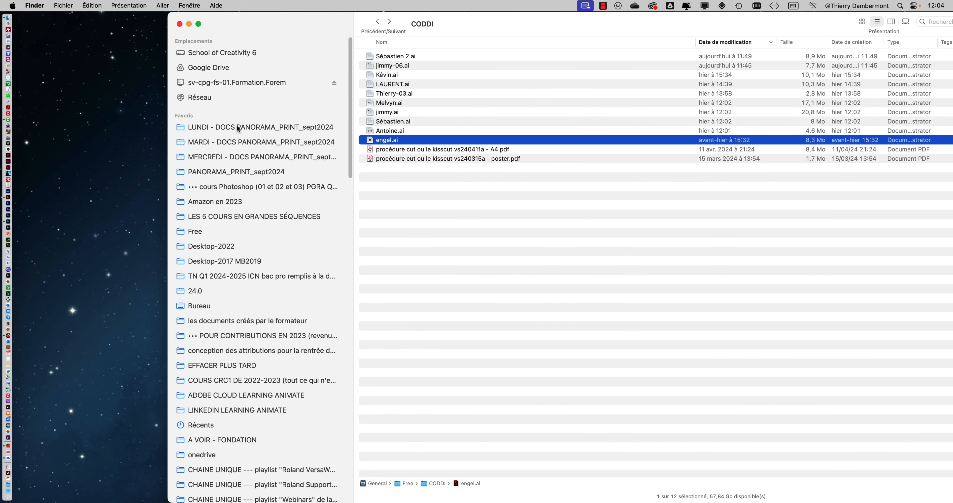
left_click(243, 144)
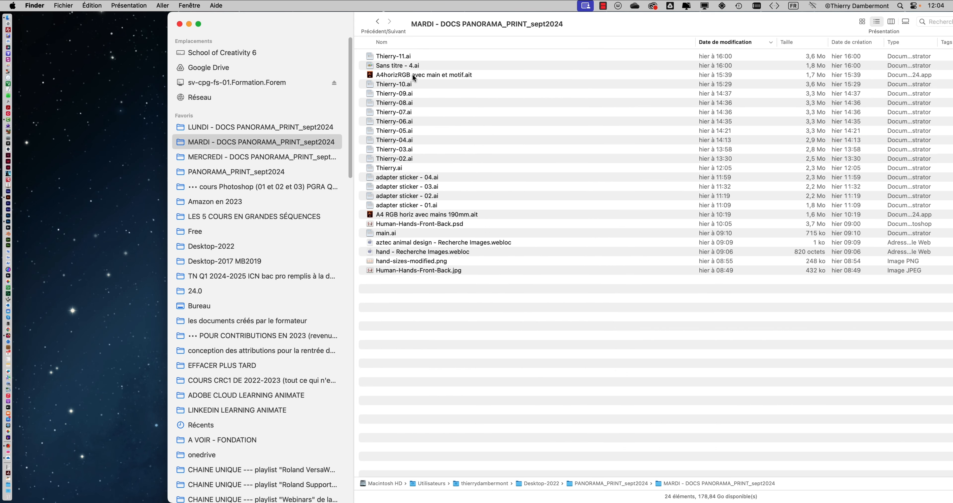
left_click(273, 126)
double_click(465, 122)
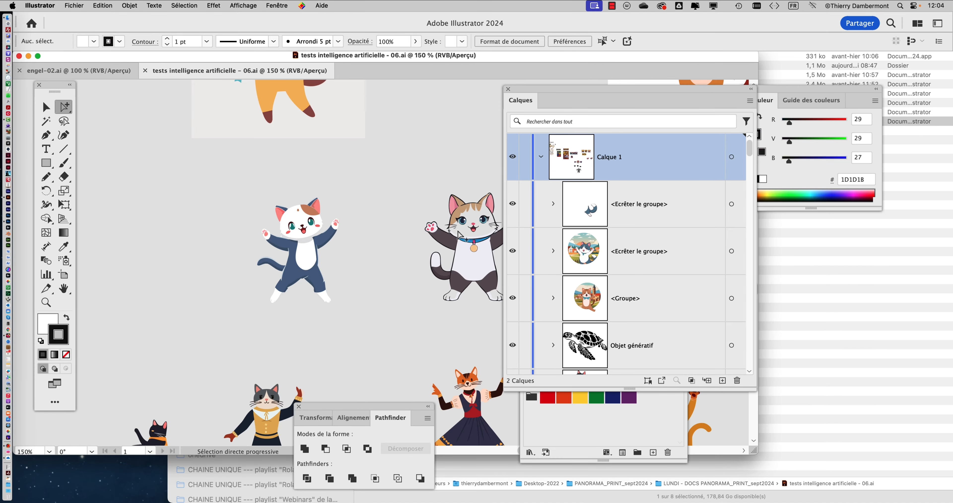
Find the round sticker with the blue-and-white cat among the artworks and check which objects it is made of.
left_click_drag(358, 274, 269, 418)
key("super+minus")
key("super+minus")
key("super+minus")
key("super+minus")
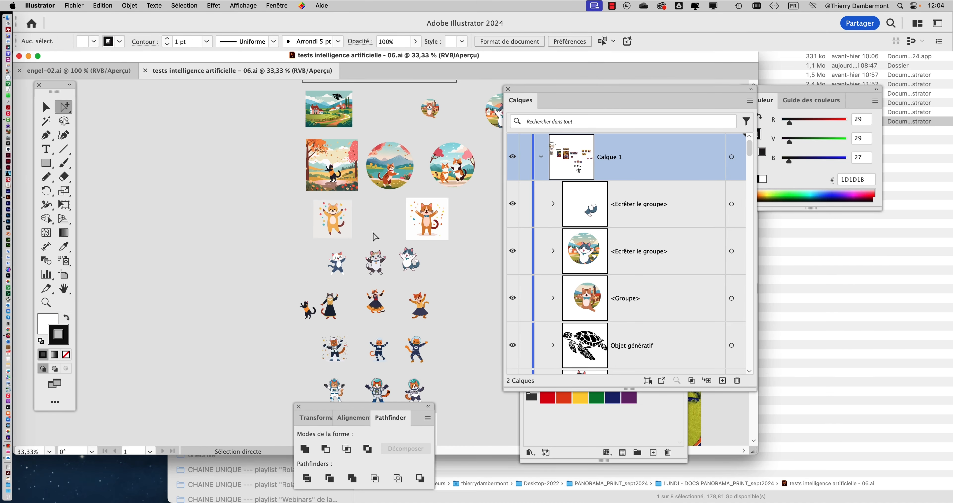
scroll(424, 248, "up", 5)
scroll(423, 248, "up", 5)
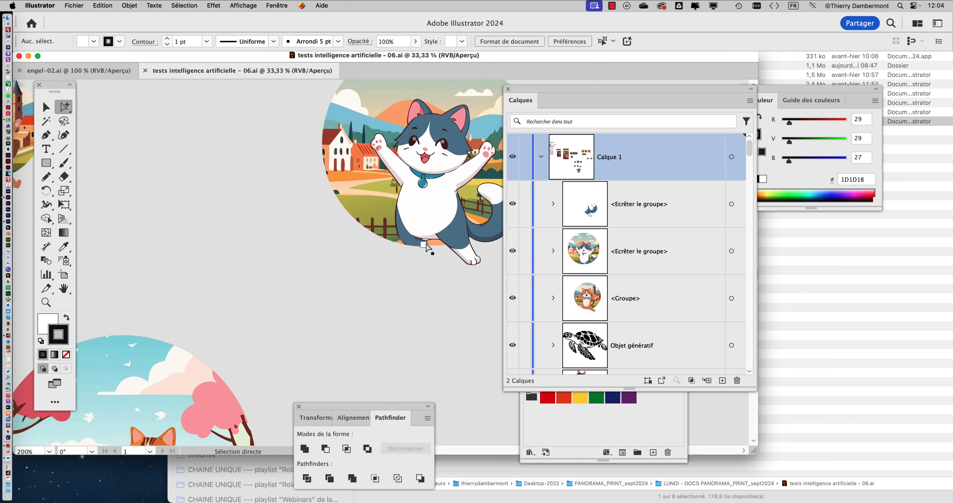
scroll(333, 236, "right", 5)
scroll(254, 235, "up", 2)
scroll(254, 235, "down", 2)
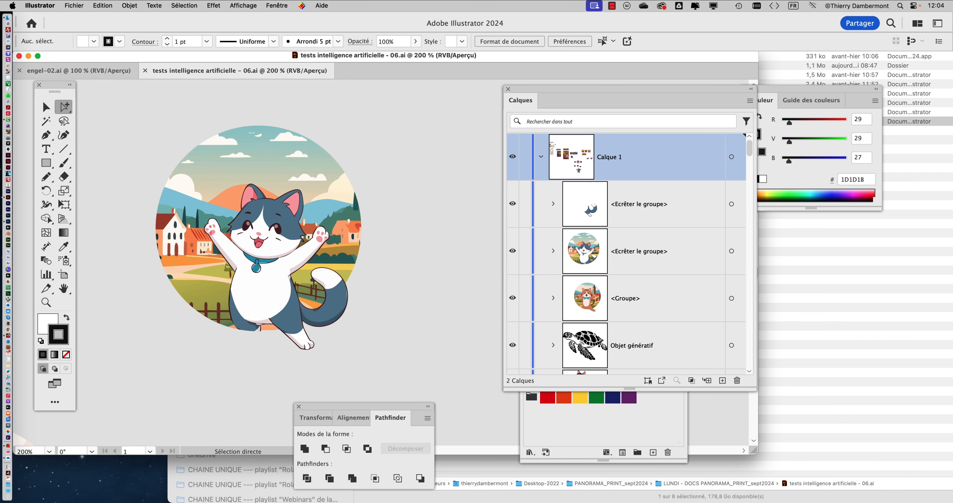
key("v")
left_click_drag(138, 136, 441, 384)
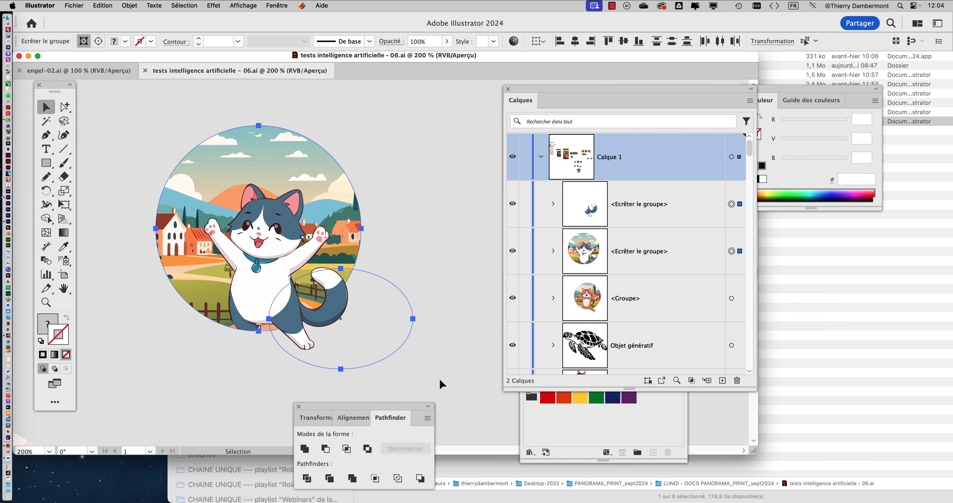
Inspect the ellipse that masks the round landscape and locate it inside its clipping group in the layer structure.
left_click(253, 370)
left_click(64, 107)
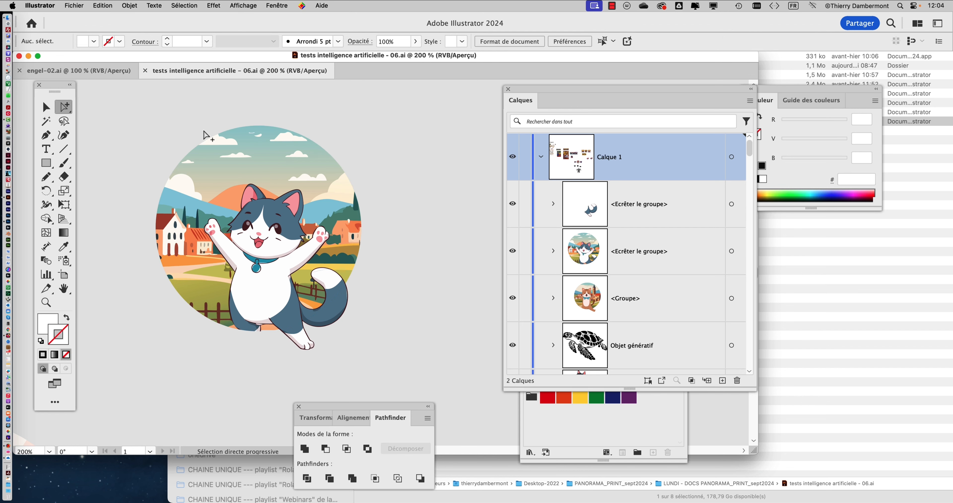
left_click(209, 140)
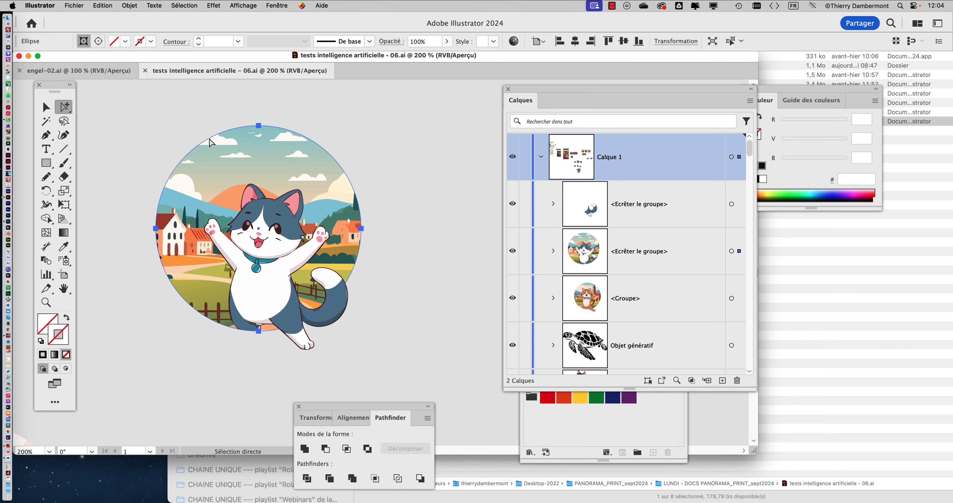
scroll(209, 140, "up", 3)
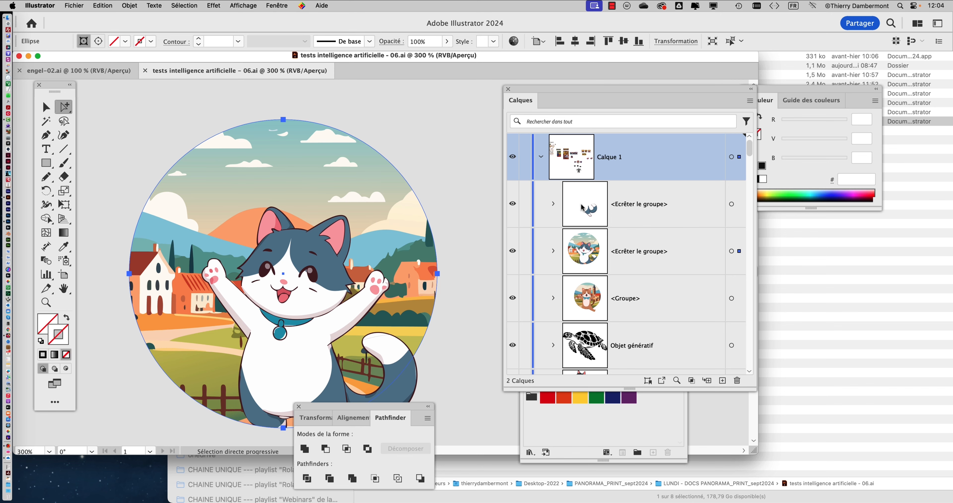
left_click(553, 251)
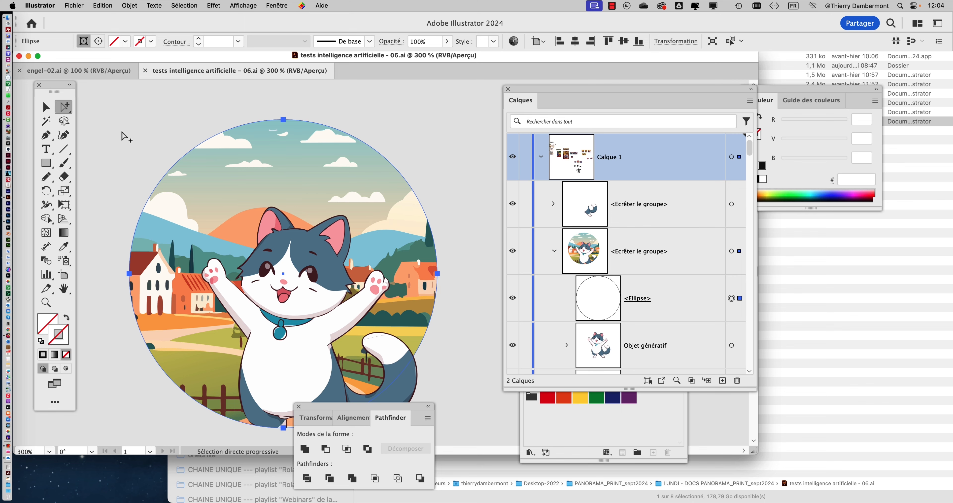
left_click(46, 107)
left_click_drag(134, 116, 460, 361)
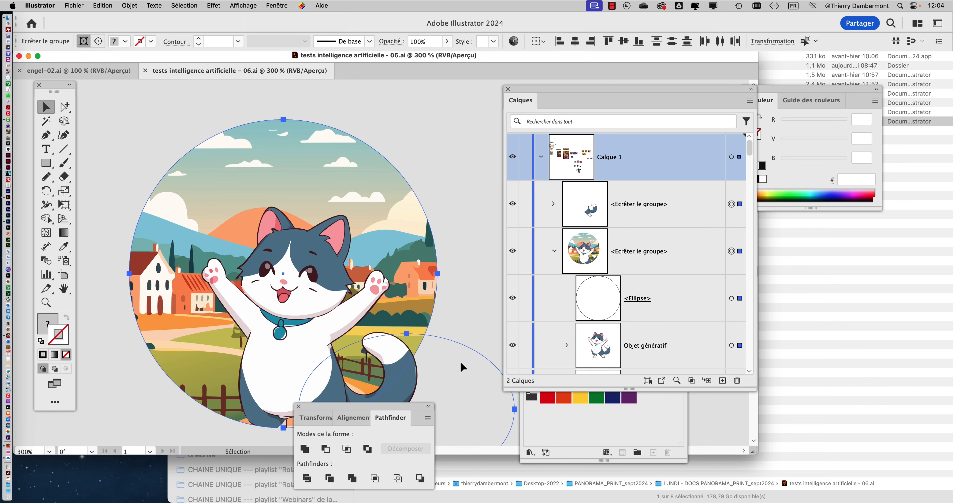
Select both clipping groups of the blue-and-white cat sticker and copy them.
scroll(460, 361, "down", 3)
scroll(296, 199, "down", 3)
scroll(296, 199, "right", 3)
left_click(192, 149)
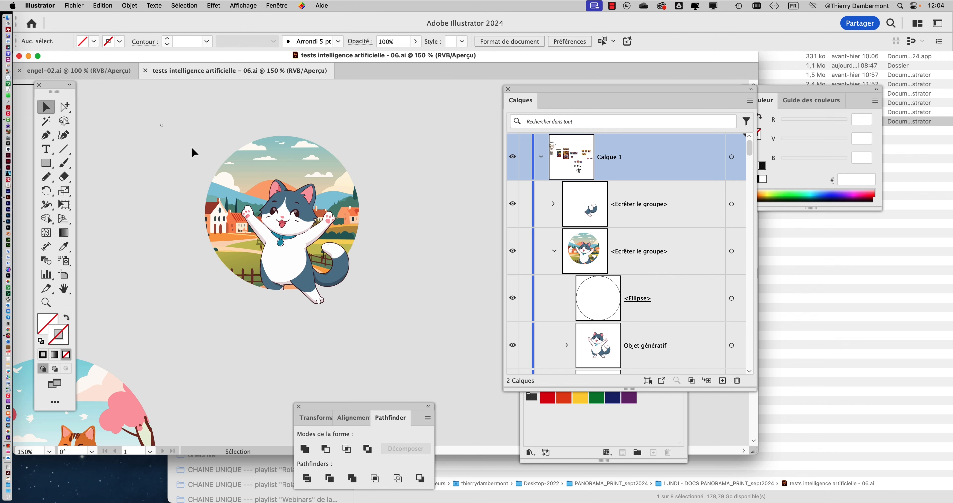
left_click_drag(161, 124, 416, 338)
left_click_drag(171, 115, 419, 350)
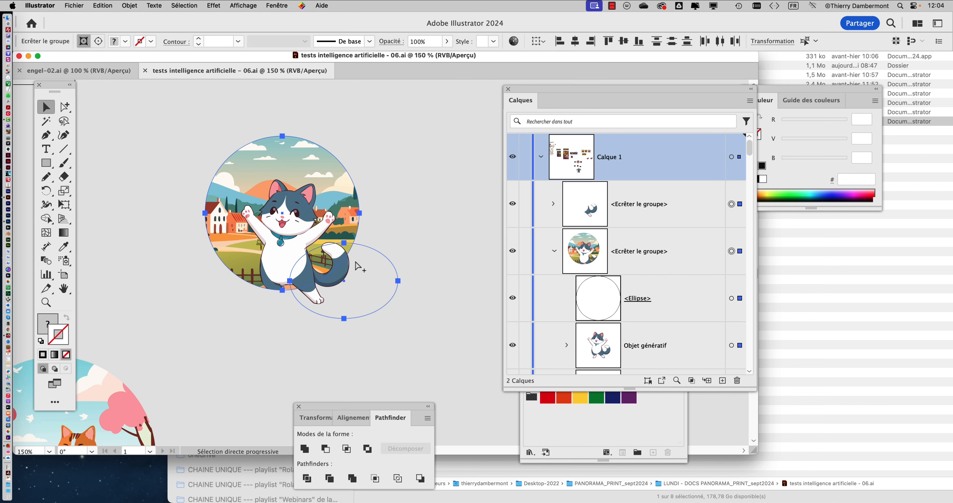
Switch to Finder, create a new document from the A4 horiz RVB.ait template and paste the cat sticker into it.
key("super+Tab")
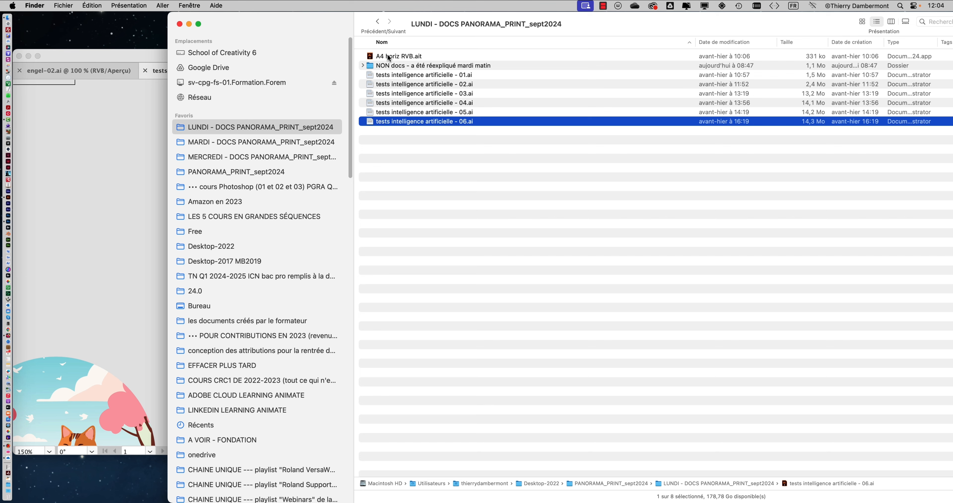
double_click(388, 56)
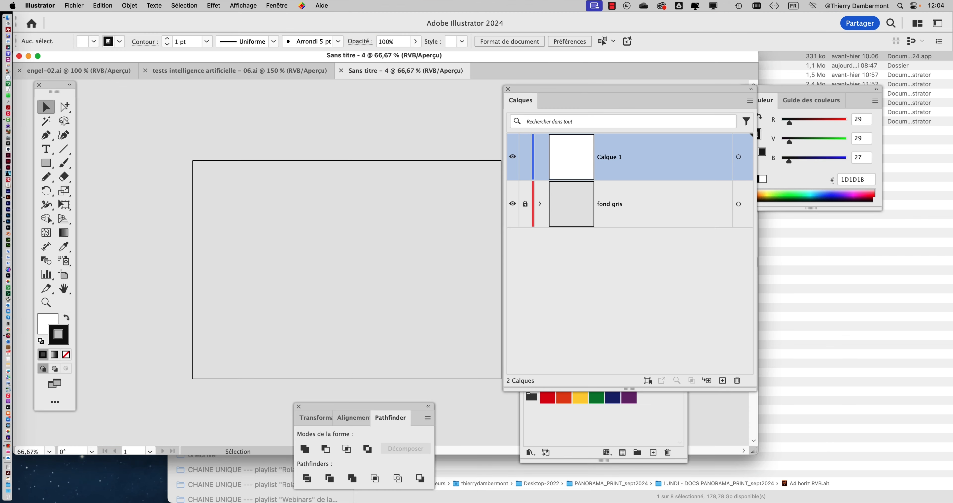
key("super+v")
key("super+1")
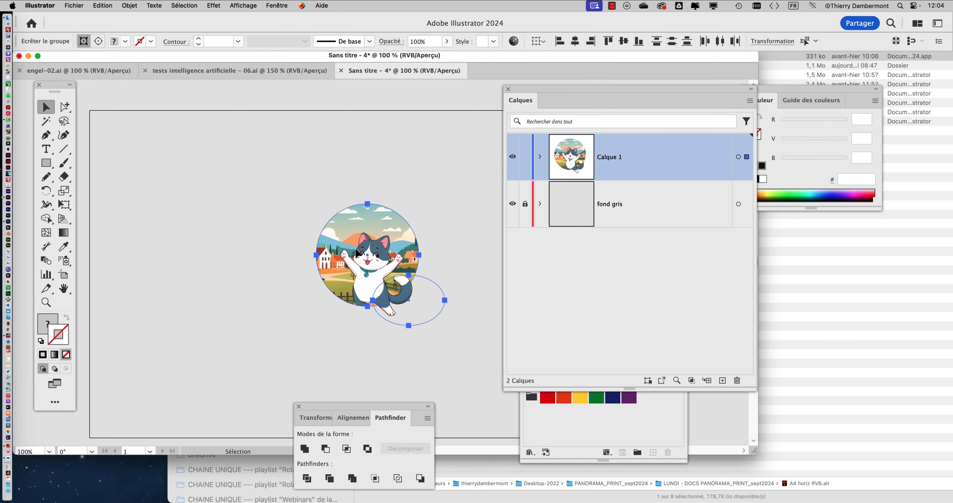
key("super+equal")
key("super+equal")
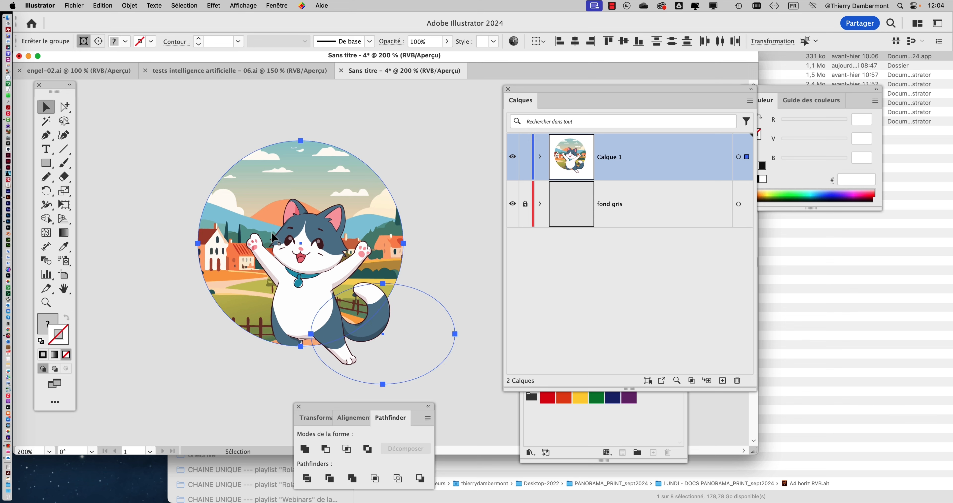
Select only the ellipse that clips the round landscape and copy it.
left_click(65, 107)
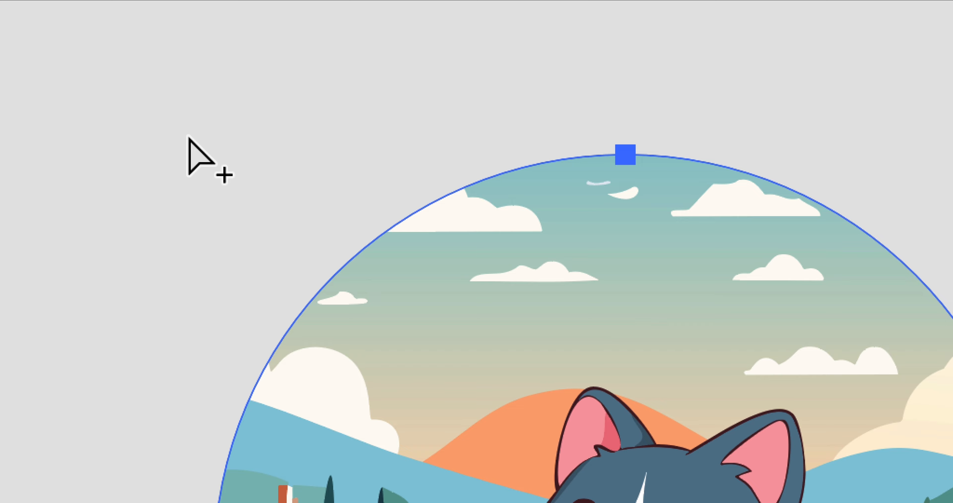
left_click(422, 206)
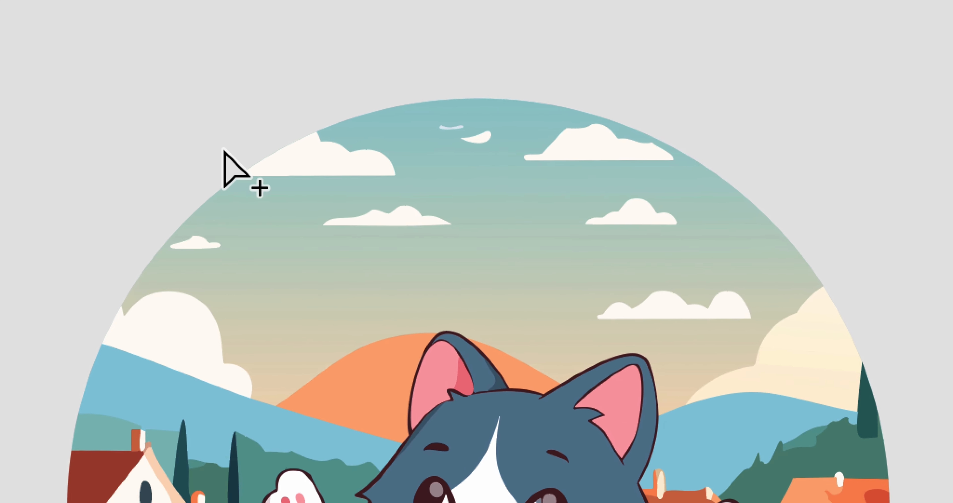
left_click(233, 178)
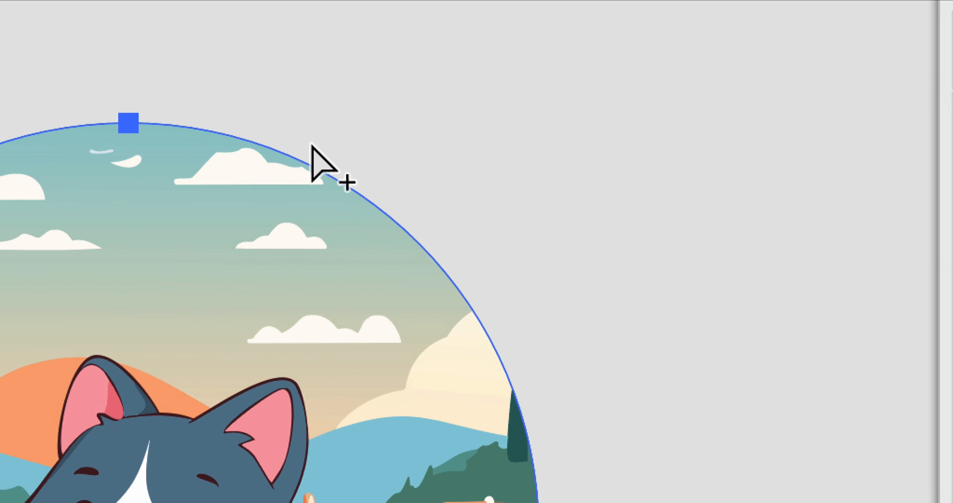
left_click(457, 159)
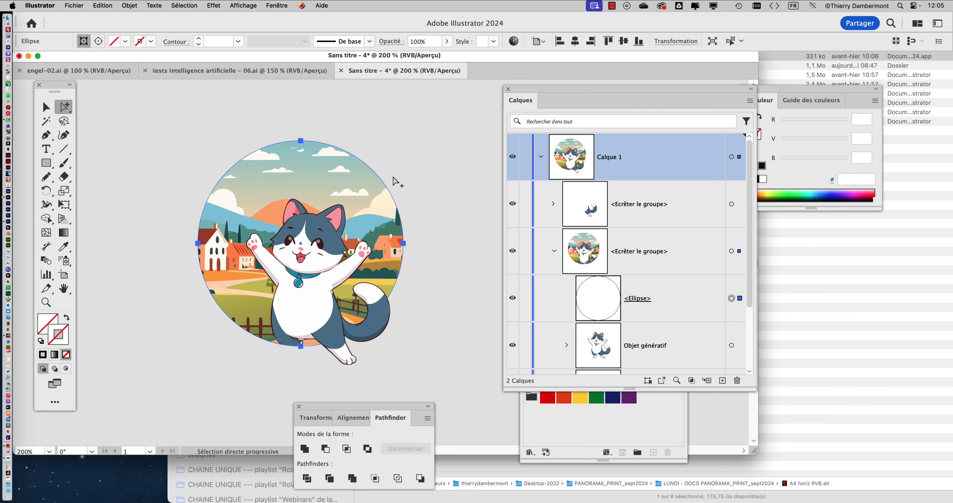
left_click(112, 5)
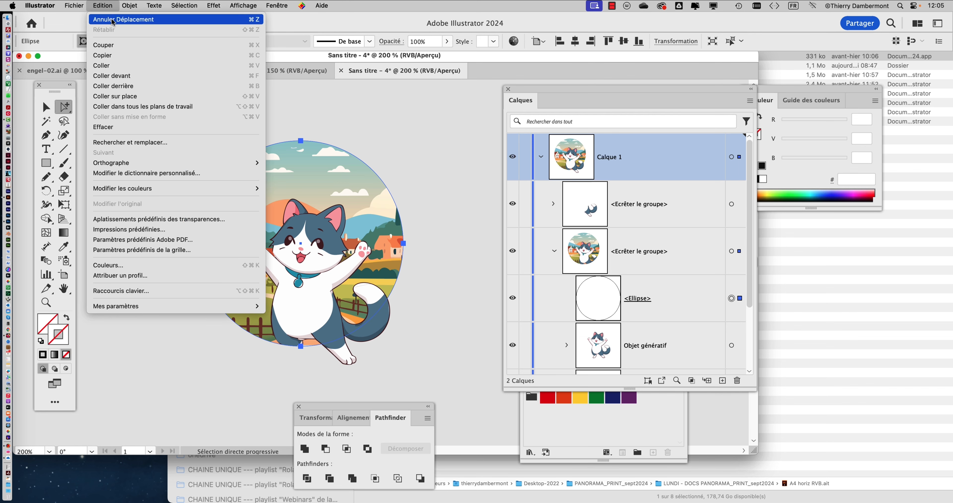
left_click(113, 55)
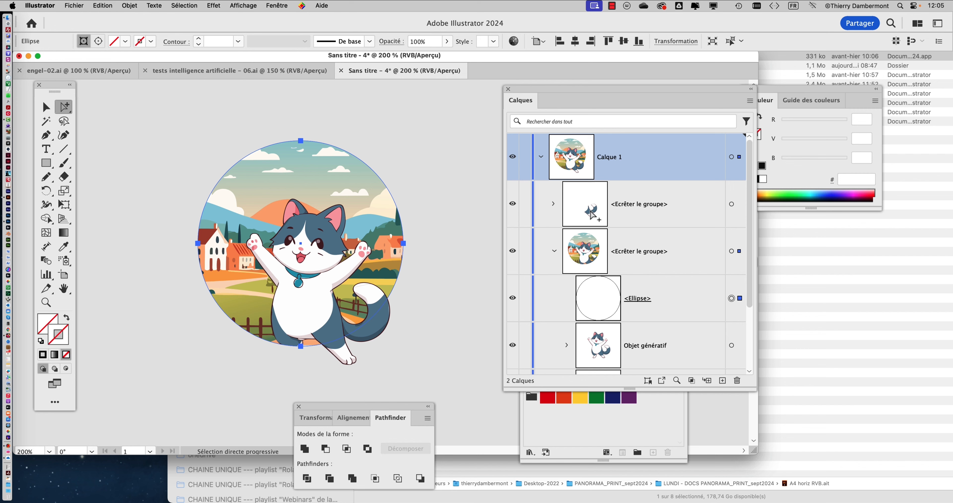
Collapse Calque 1, add a new layer above it and name the layer cut.
left_click(541, 158)
left_click(722, 380)
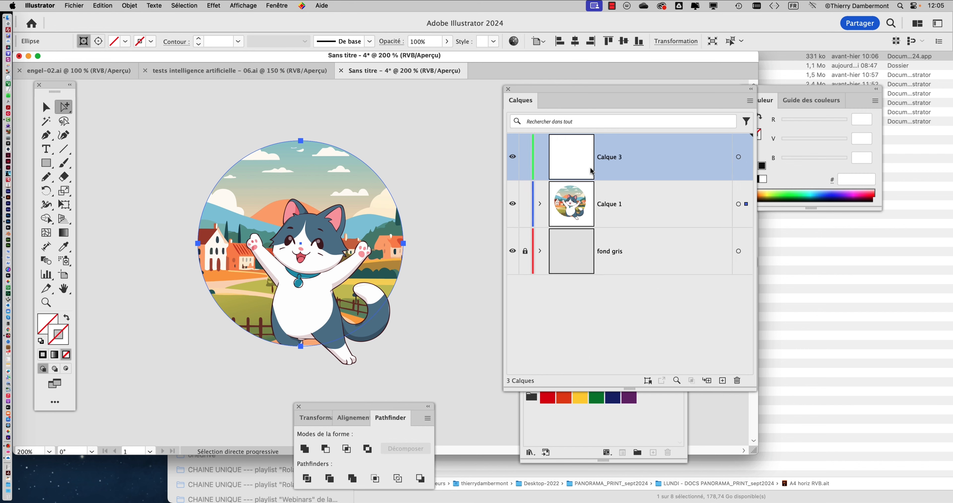
double_click(611, 157)
type("cut")
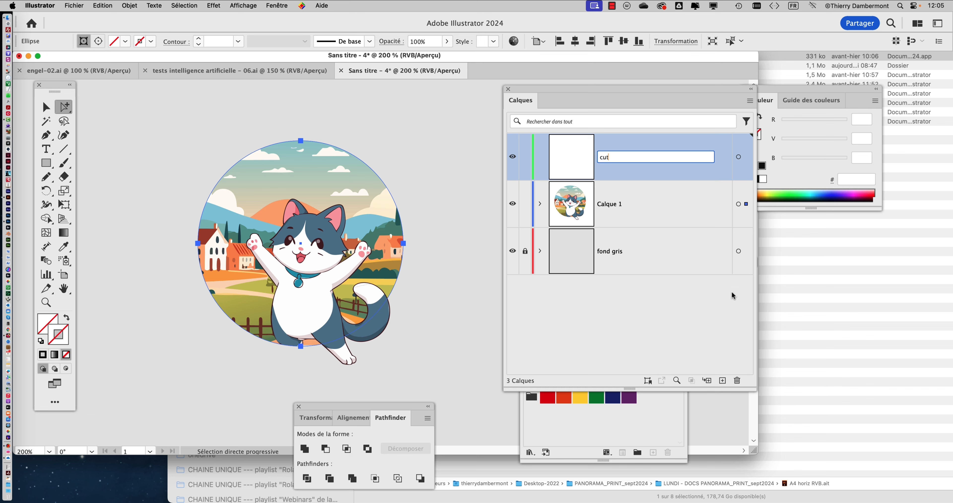
left_click(727, 294)
left_click(647, 176)
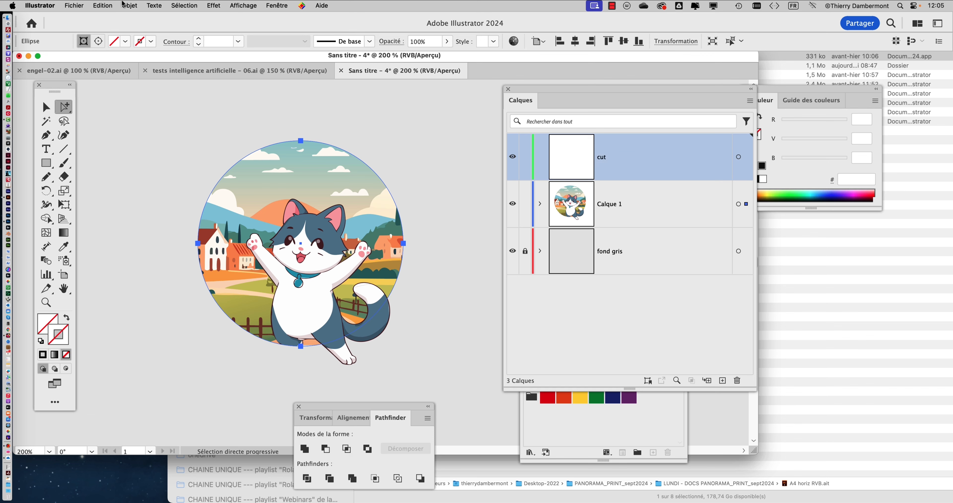
Paste the copied ellipse in place on the cut layer and lock Calque 1.
left_click(100, 6)
left_click(128, 92)
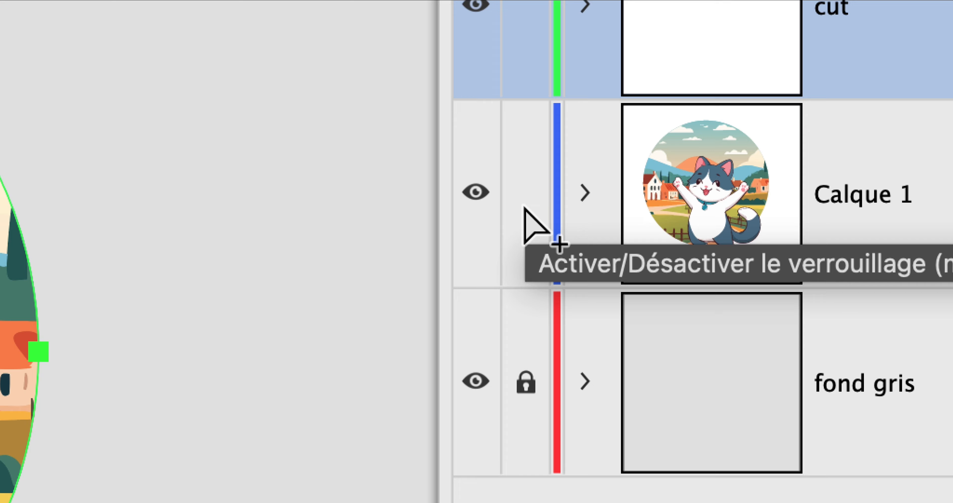
left_click(525, 205)
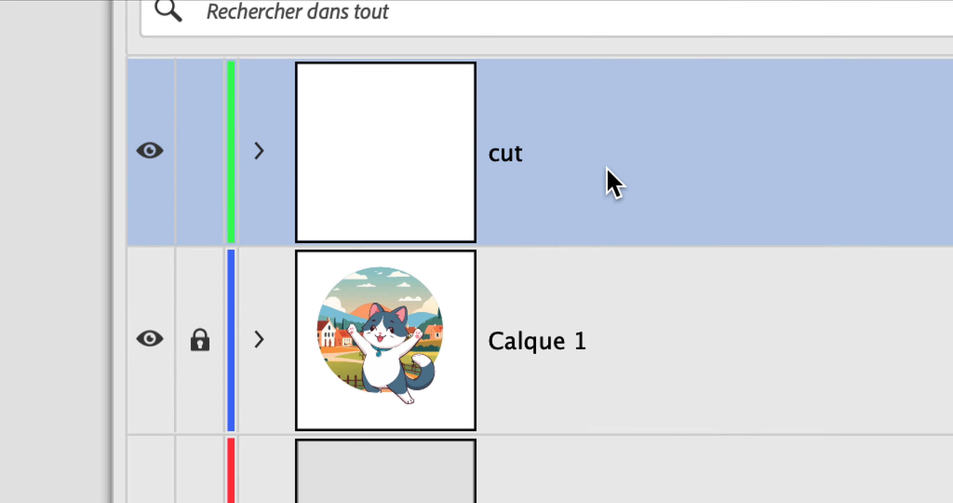
Change the cut layer's colour to Vert foncé in its layer options.
double_click(932, 21)
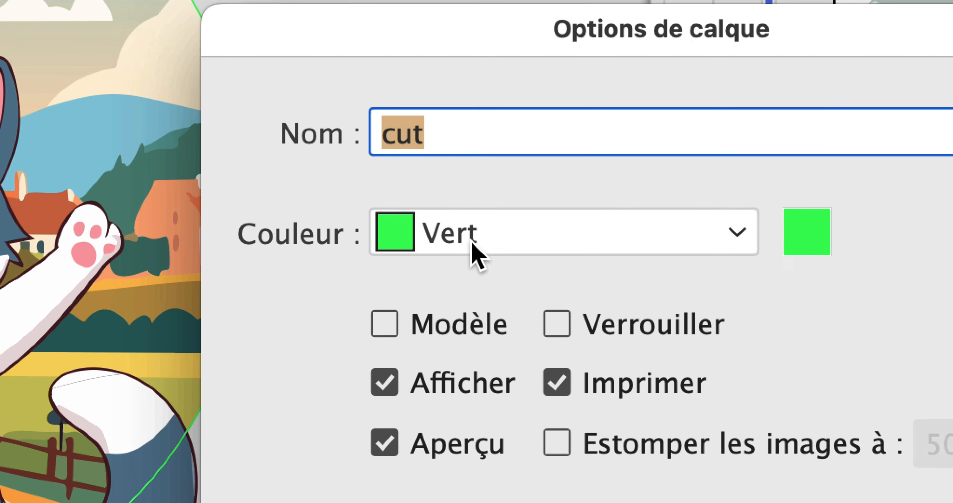
left_click(111, 501)
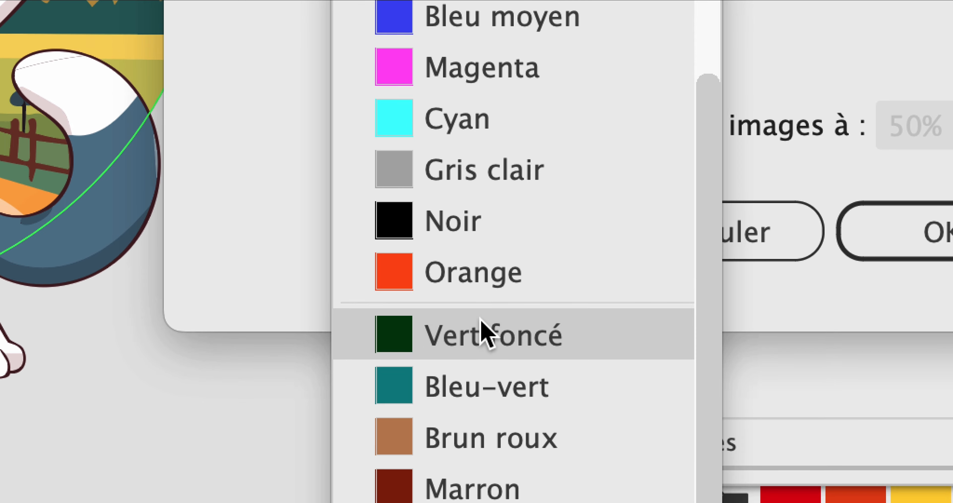
left_click(484, 366)
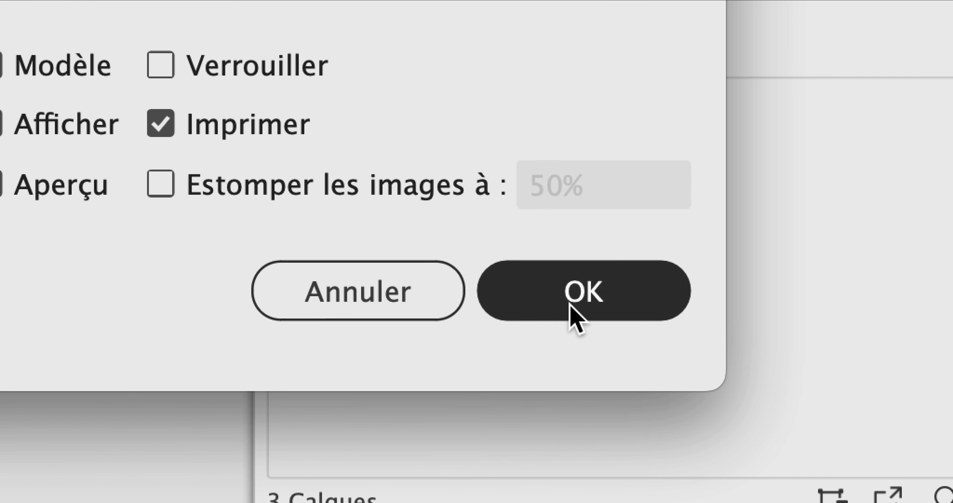
left_click(570, 305)
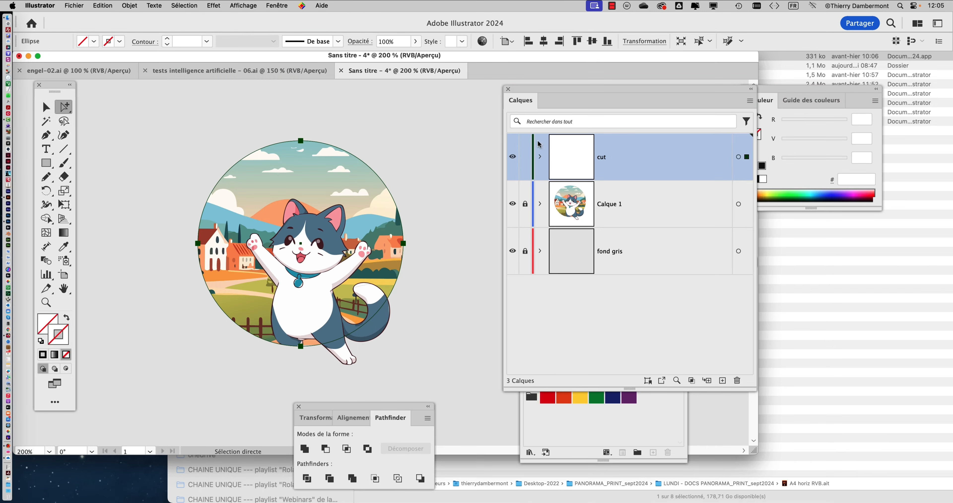
Draw a freehand Pencil contour around the cat's lower paw and tail, overlapping the ellipse inside the artwork.
scroll(272, 214, "up", 1)
key("space")
left_click_drag(300, 245, 260, 223)
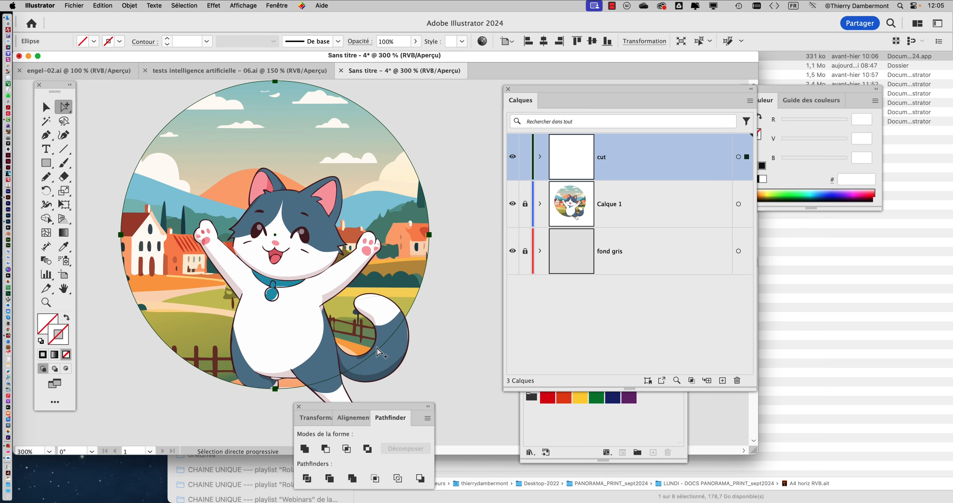
key("space")
left_click_drag(347, 301, 334, 200)
scroll(347, 320, "up", 2)
key("space")
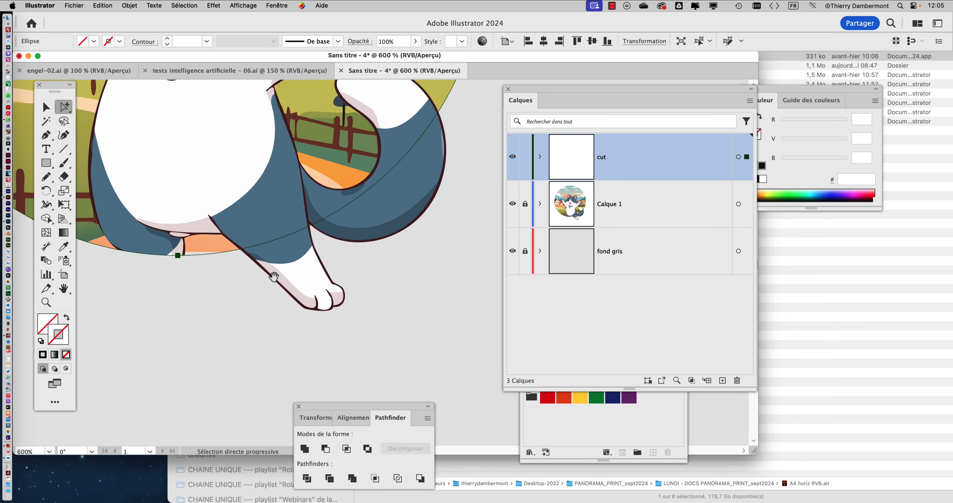
left_click_drag(251, 256, 241, 276)
key("n")
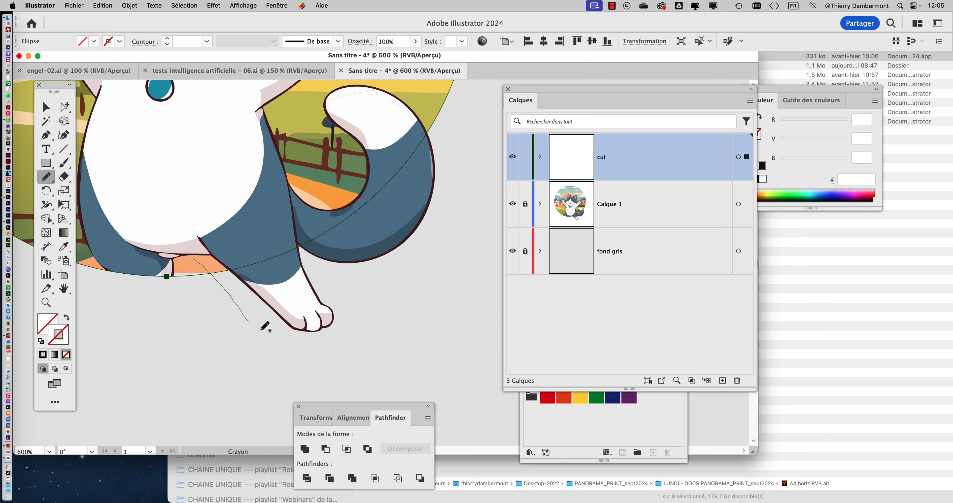
left_click_drag(260, 330, 328, 345)
mouse_move(344, 286)
left_mouse_down()
mouse_move(380, 279)
mouse_move(428, 249)
left_mouse_up()
mouse_move(382, 114)
left_mouse_down()
mouse_move(268, 159)
mouse_move(227, 193)
mouse_move(206, 240)
left_mouse_up()
Reselect the freehand contour in outline view, return to preview and redraw its section around the lower paw.
left_click(49, 107)
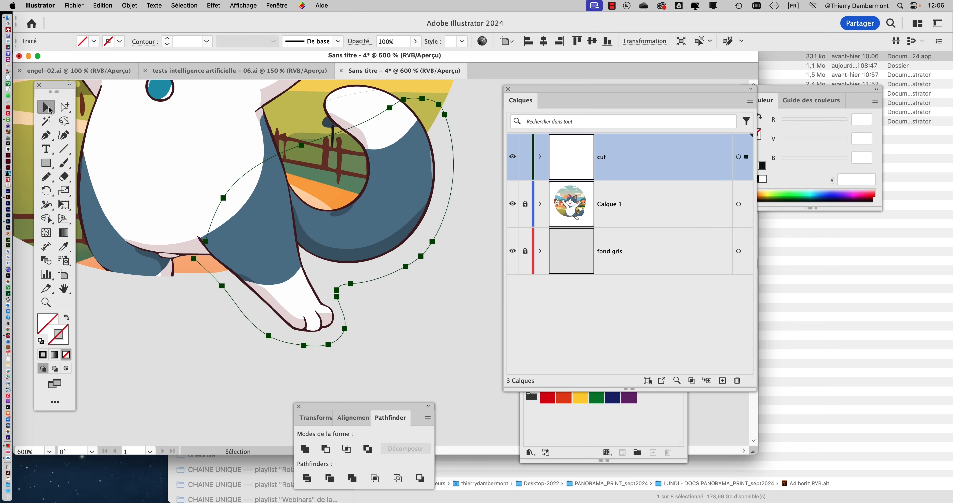
left_click(175, 353)
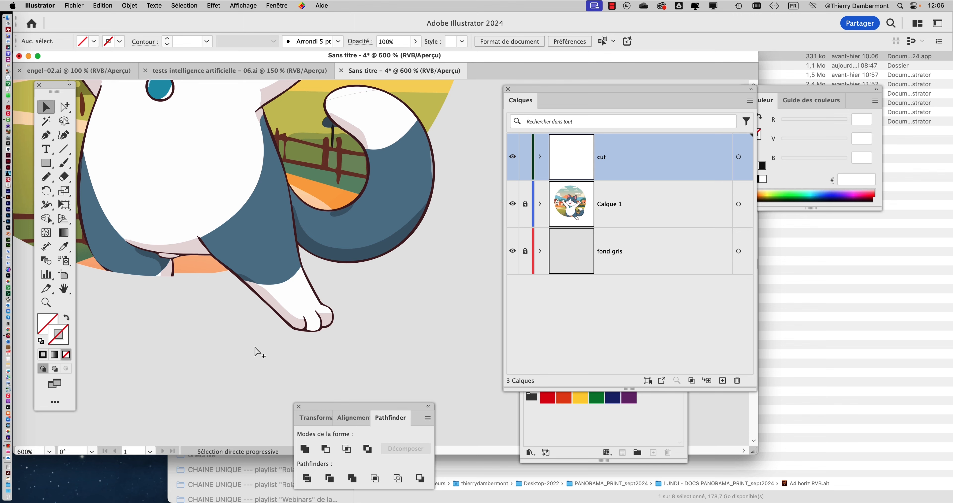
key("super+y")
left_click(268, 339)
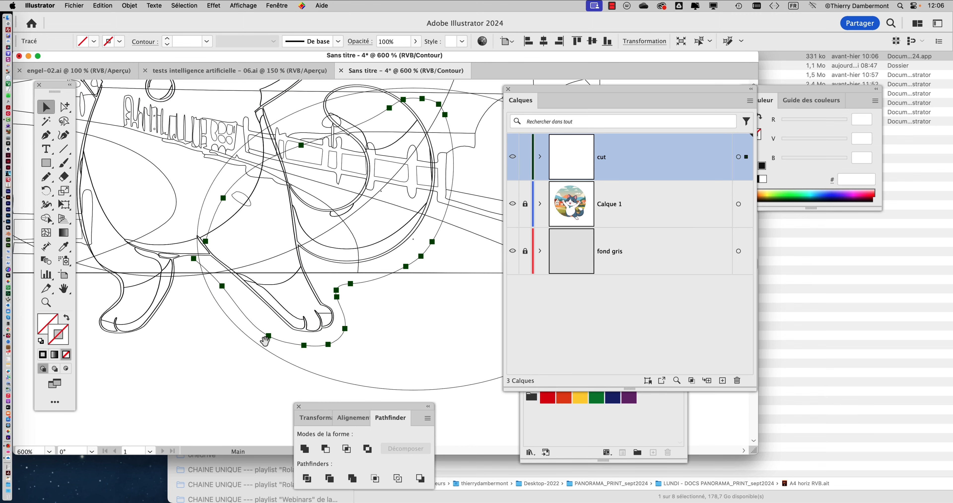
key("y")
key("super+y")
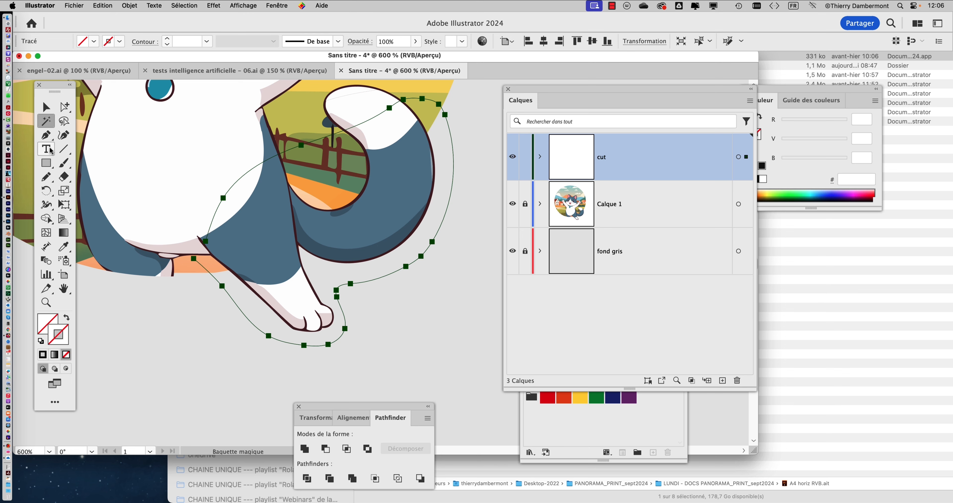
left_click(46, 177)
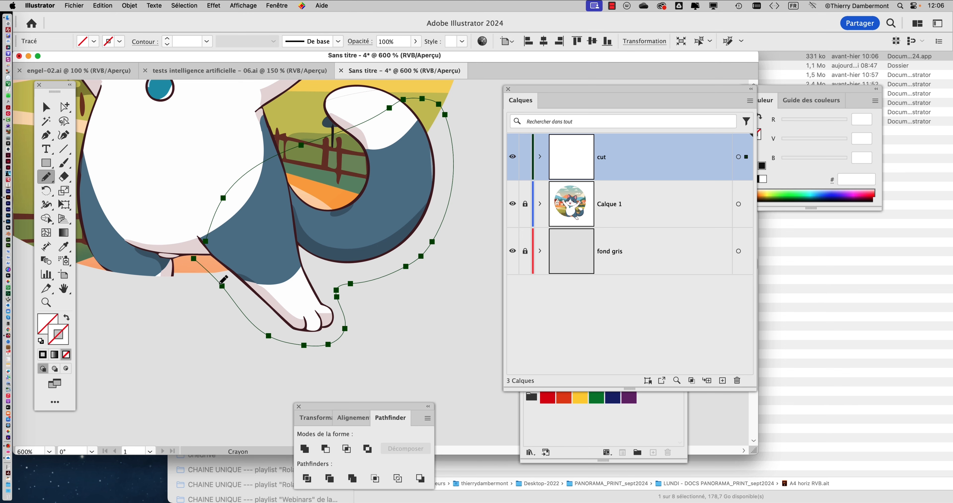
mouse_move(221, 285)
left_mouse_down()
mouse_move(272, 339)
mouse_move(335, 355)
mouse_move(338, 336)
left_mouse_up()
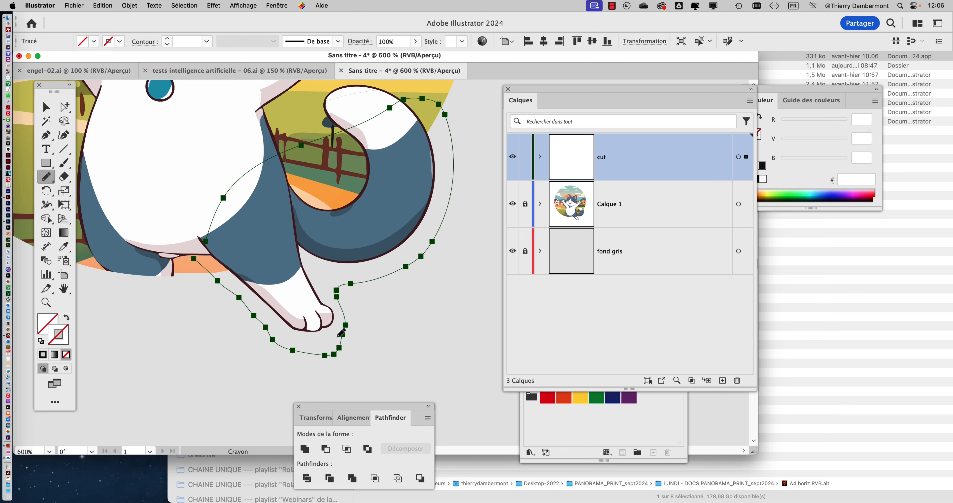
Add the ellipse to the selected freehand contour and unite both shapes with Pathfinder.
key("super+minus")
key("super+minus")
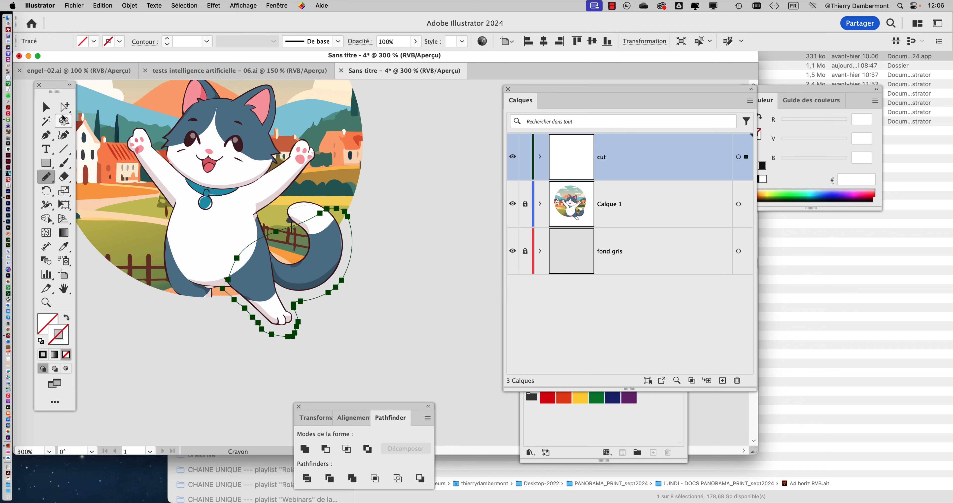
left_click(48, 107)
left_click(135, 282, "shift")
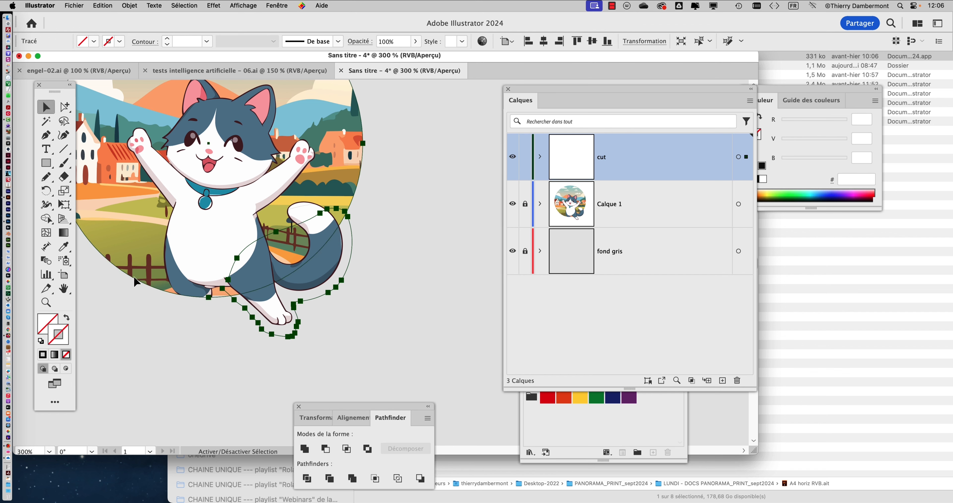
left_click_drag(266, 300, 311, 320)
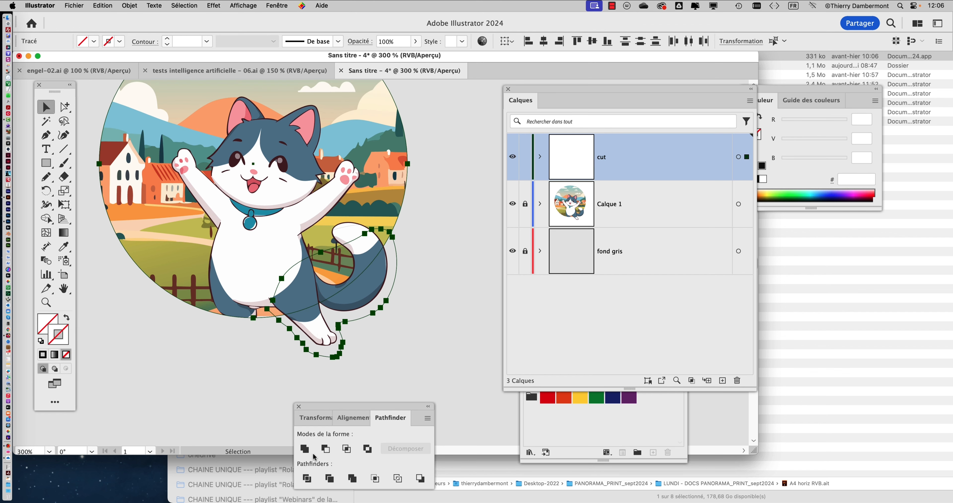
left_click(395, 259, "shift")
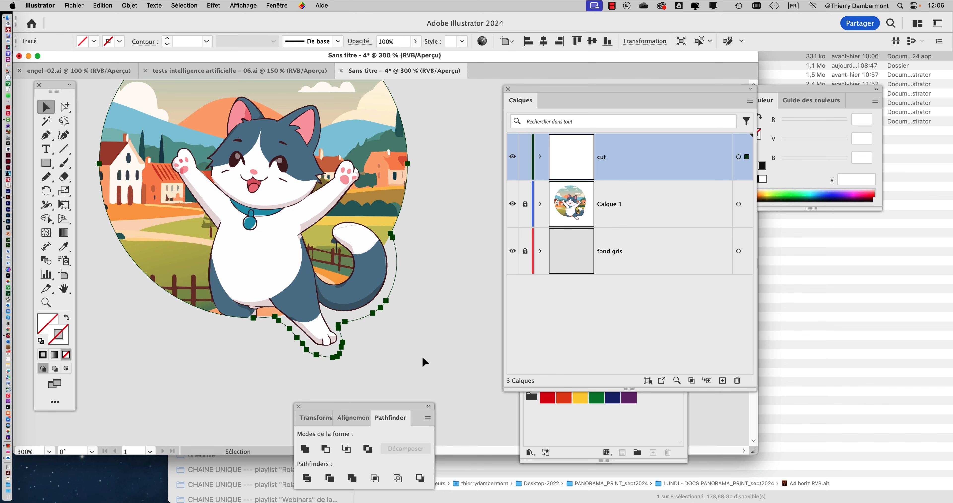
Undo the union and the freehand contour around the paw and tail, keeping the ellipse.
scroll(383, 340, "up", 4)
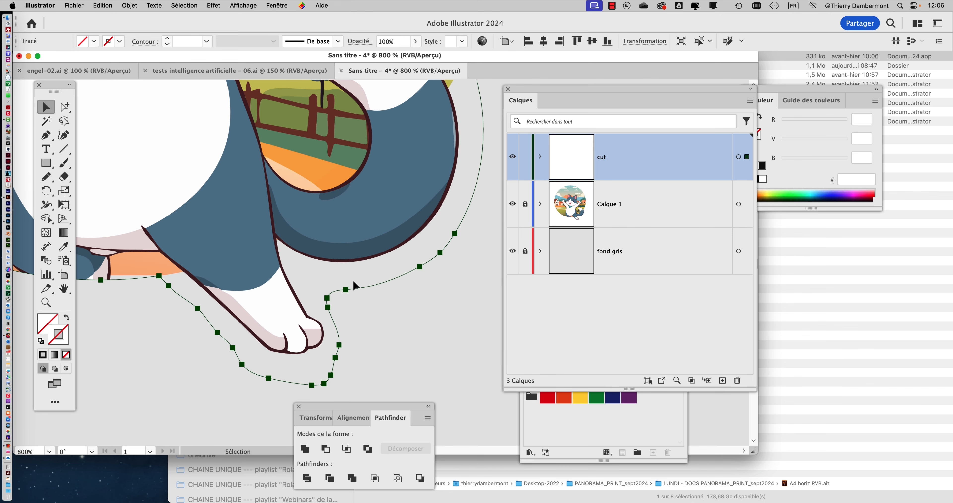
left_click(394, 300, "shift")
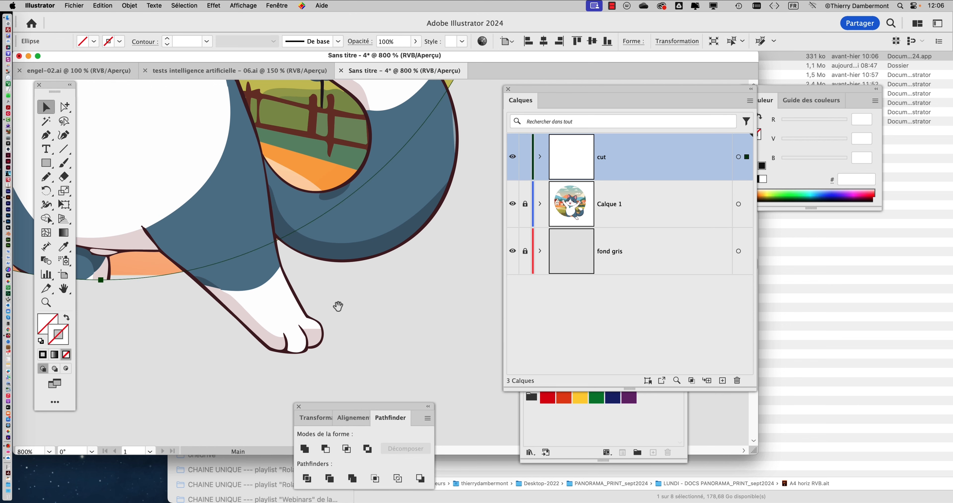
Activate the Pen tool for tracing the contour beside the cat's lower leg.
left_click_drag(336, 308, 343, 249)
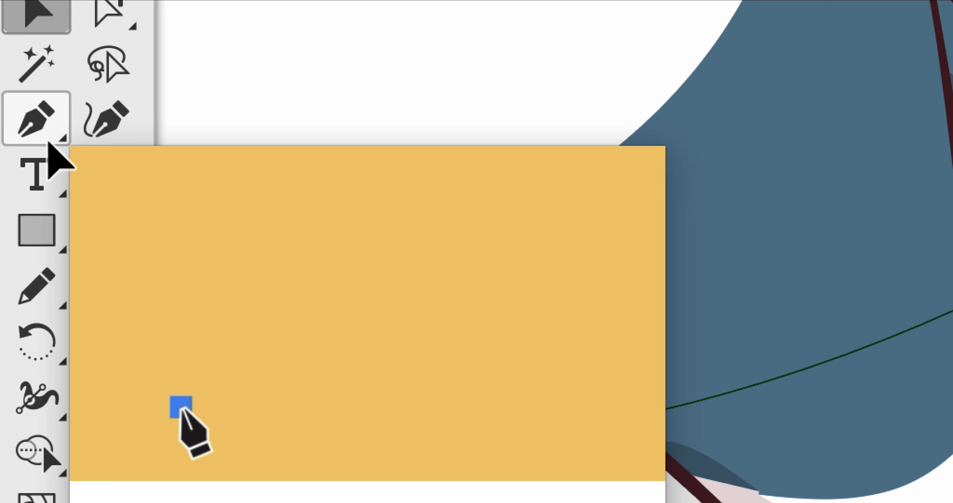
left_click(47, 136)
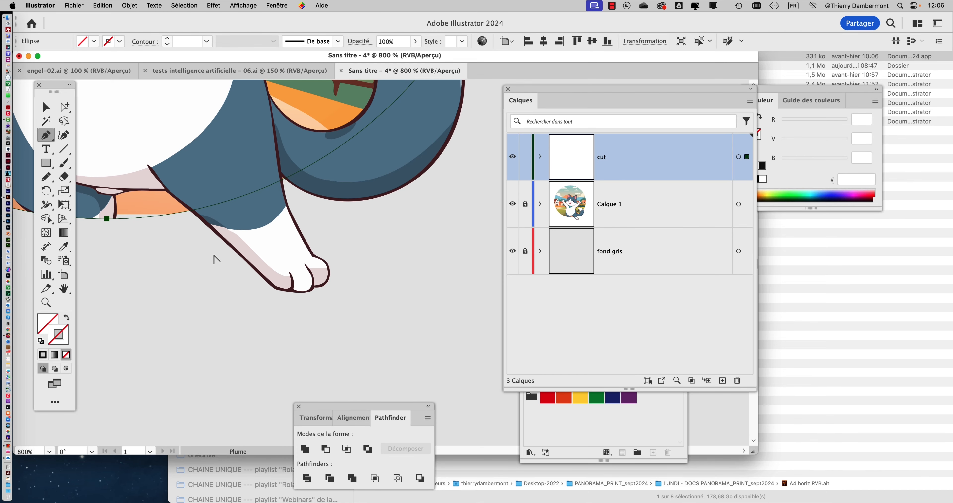
scroll(187, 244, "up", 3)
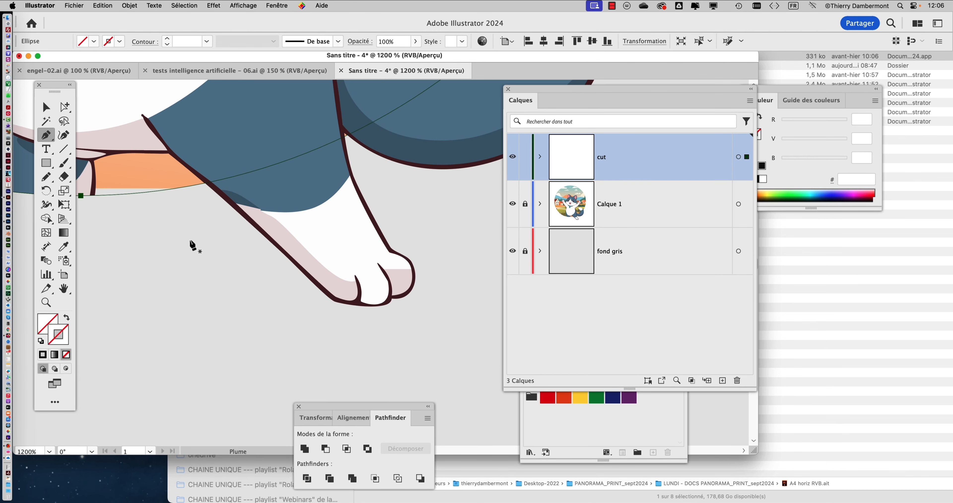
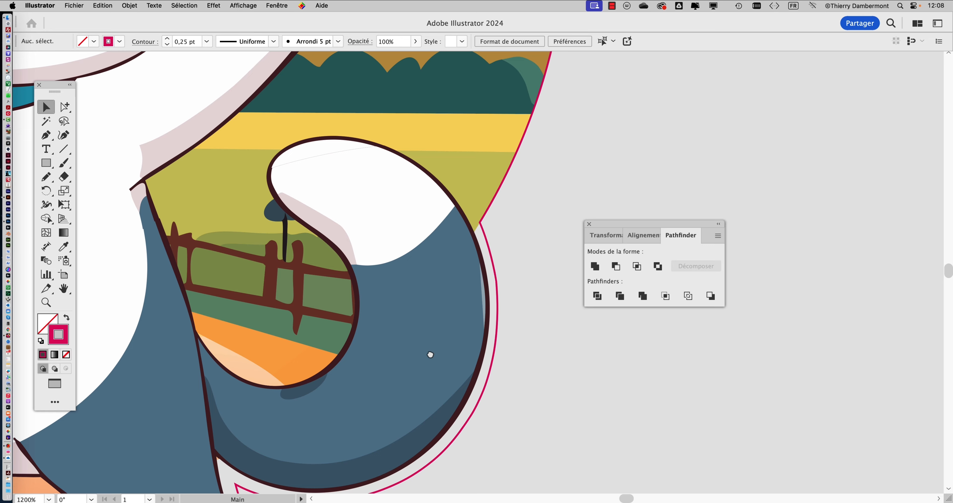
Examine the magenta cut contour around the tail and lower paw, and how it joins the circle.
left_click_drag(430, 355, 461, 216)
left_click_drag(346, 354, 423, 333)
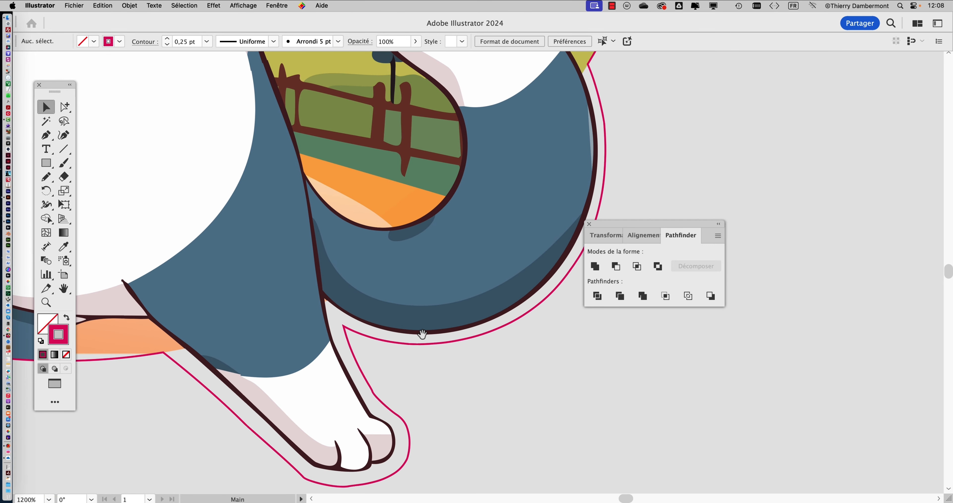
left_click_drag(616, 224, 713, 206)
scroll(591, 243, "down", 5)
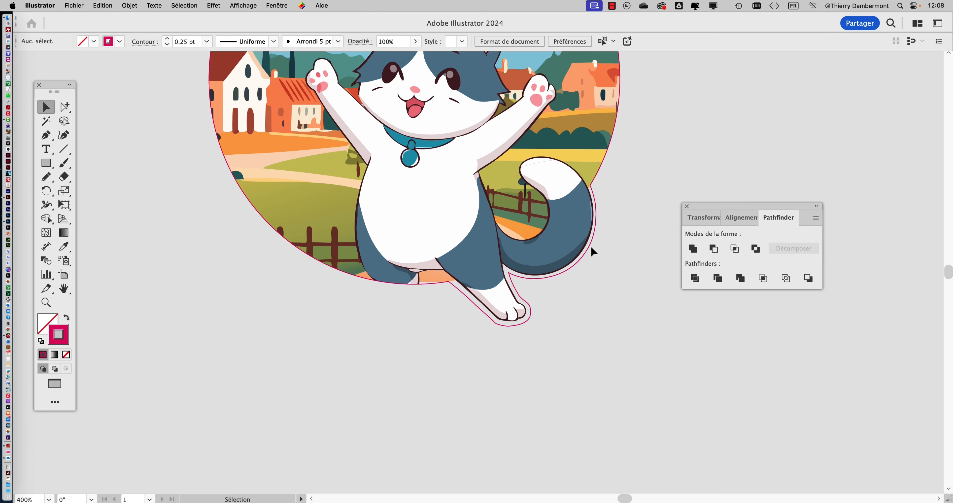
scroll(411, 368, "up", 4)
scroll(411, 367, "right", 4)
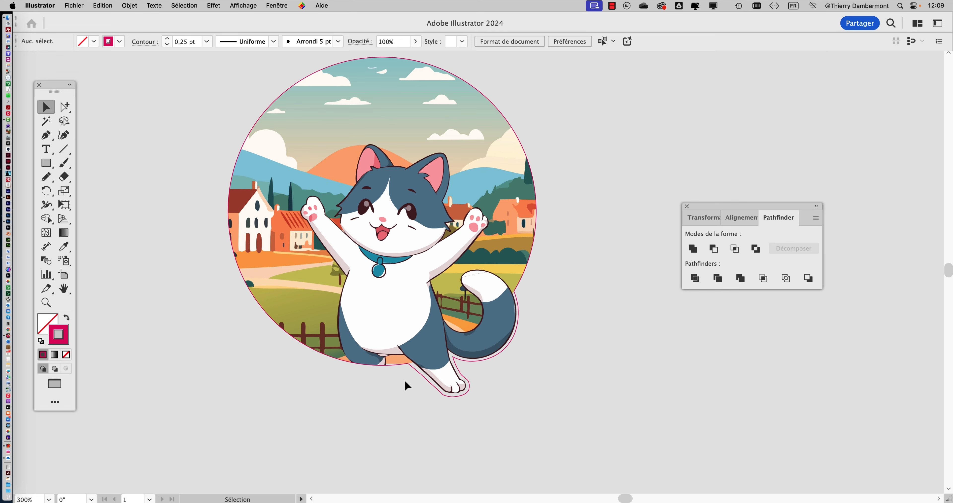
scroll(512, 380, "down", 1)
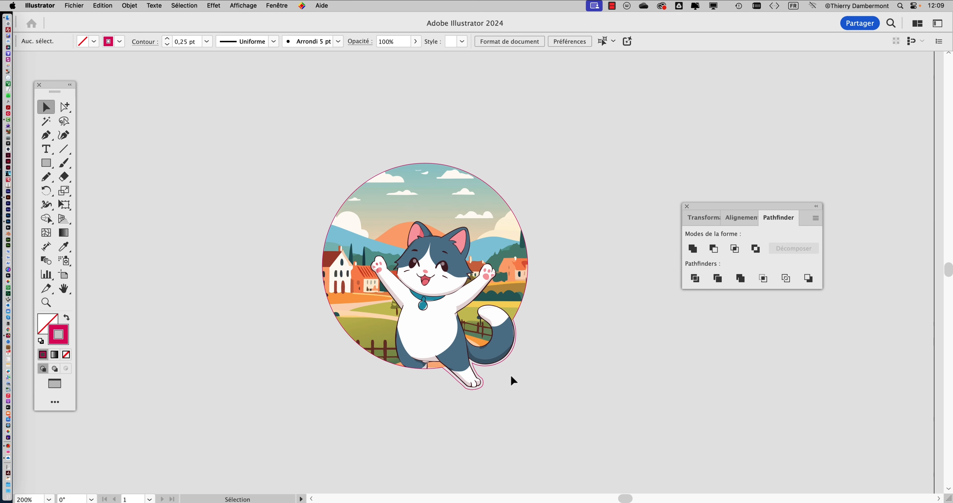
scroll(486, 372, "up", 3)
left_click_drag(475, 373, 436, 306)
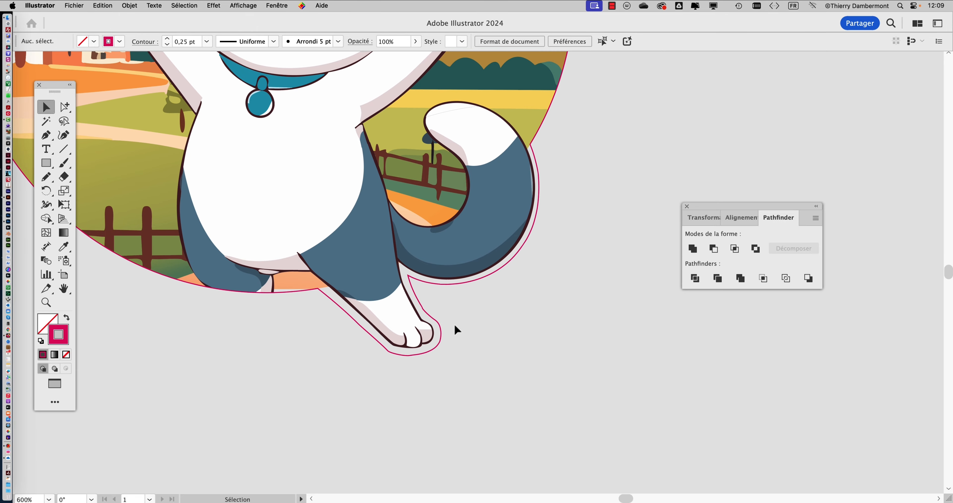
scroll(454, 324, "up", 1)
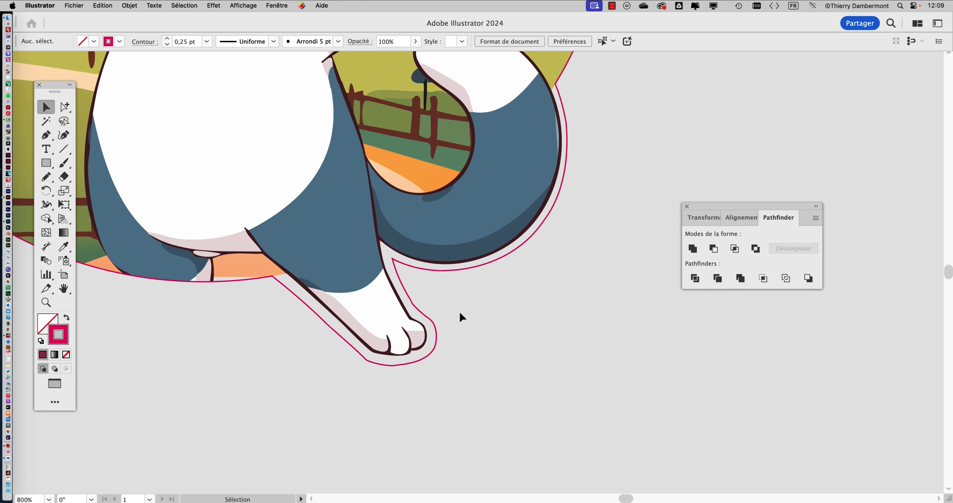
scroll(459, 314, "up", 2)
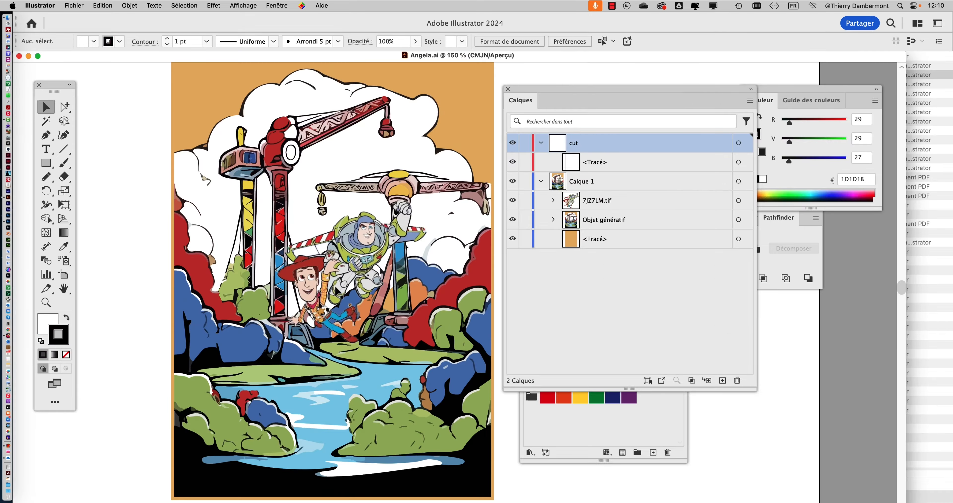
Select the 7JZ7LM.tif character image in Angela.ai and place a copy of it on the blank area beside the poster.
scroll(302, 278, "up", 2)
scroll(301, 278, "up", 3)
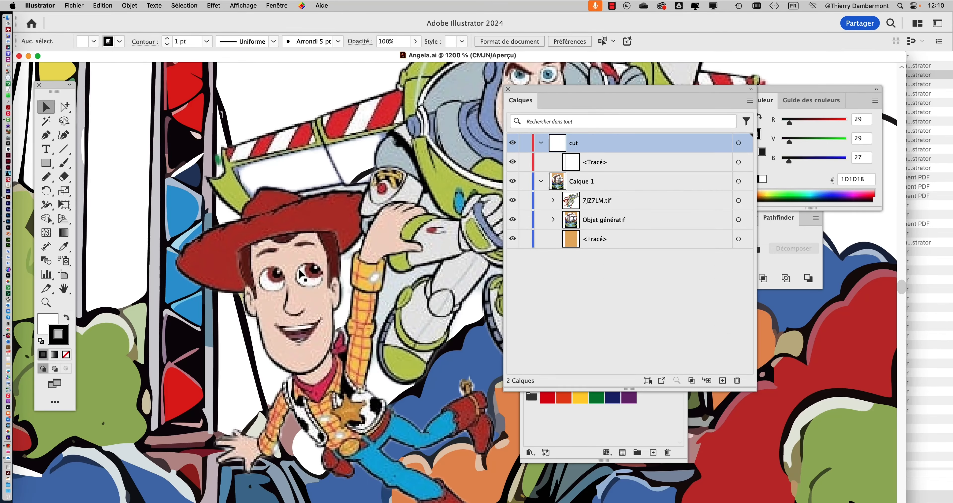
scroll(301, 272, "up", 2)
scroll(364, 279, "down", 2)
scroll(364, 279, "right", 2)
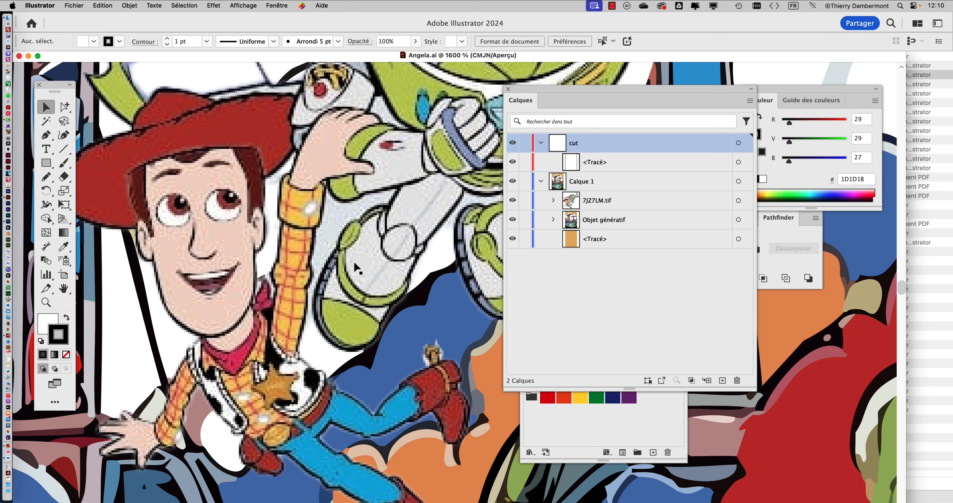
scroll(358, 258, "down", 2)
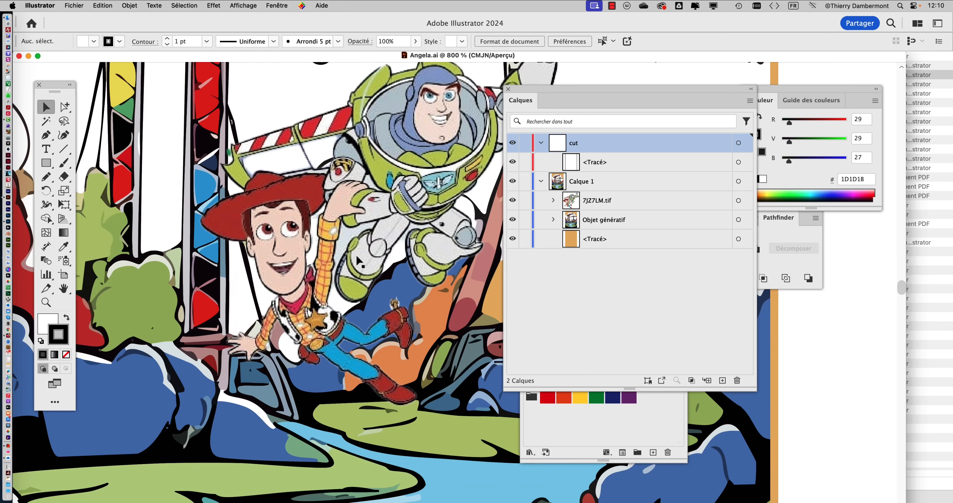
left_click(291, 223)
scroll(291, 223, "down", 5)
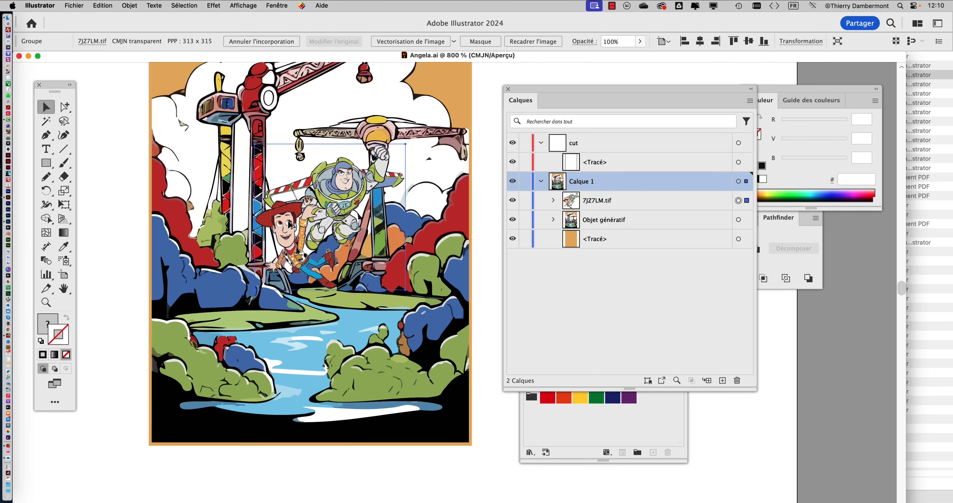
left_click_drag(386, 222, 218, 224)
scroll(219, 224, "up", 3)
scroll(273, 224, "up", 4)
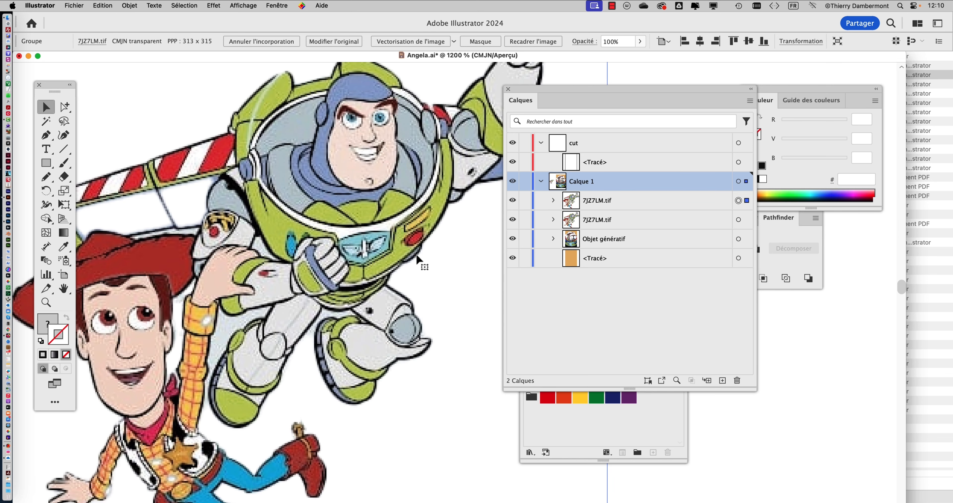
Examine the copied 7JZ7LM.tif character image up close around the arms and legs, including in outline view.
key("super+y")
key("super+y")
scroll(218, 333, "up", 2)
scroll(221, 337, "up", 3)
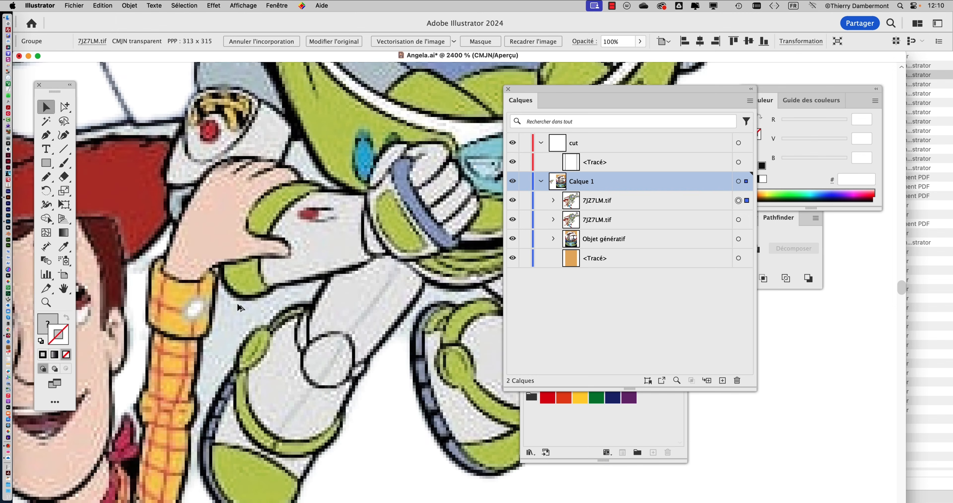
scroll(354, 408, "down", 3)
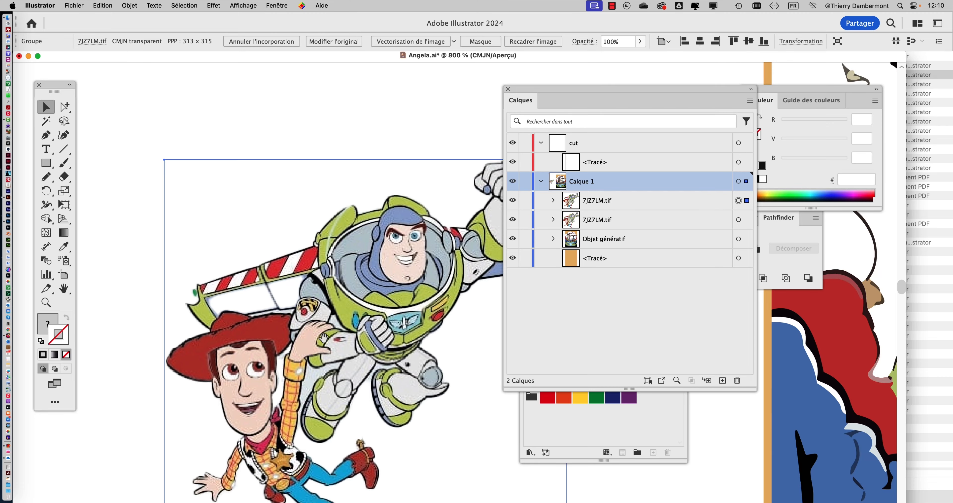
left_click_drag(362, 396, 290, 284)
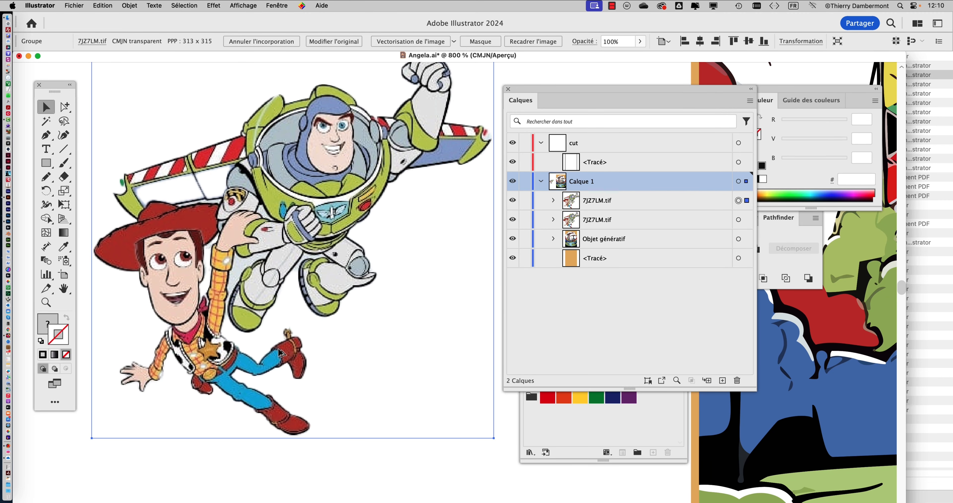
scroll(279, 351, "down", 1)
scroll(388, 299, "down", 1)
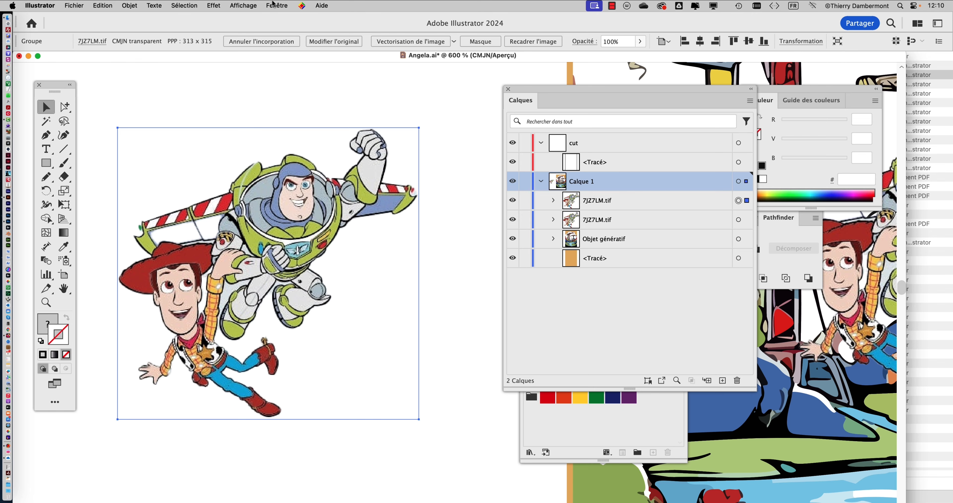
Show the transparency grid, inspect the gaps around the copied characters' arms and legs against it, and hide the grid.
left_click(256, 4)
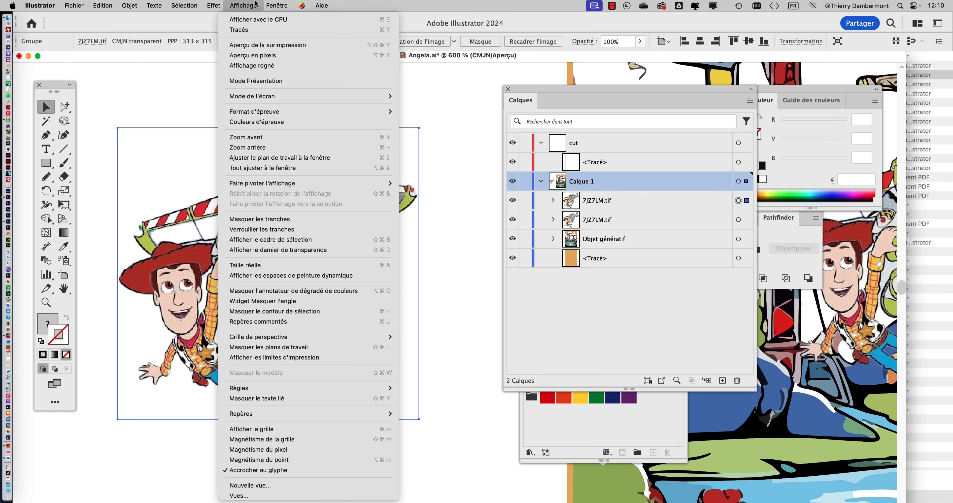
left_click(269, 250)
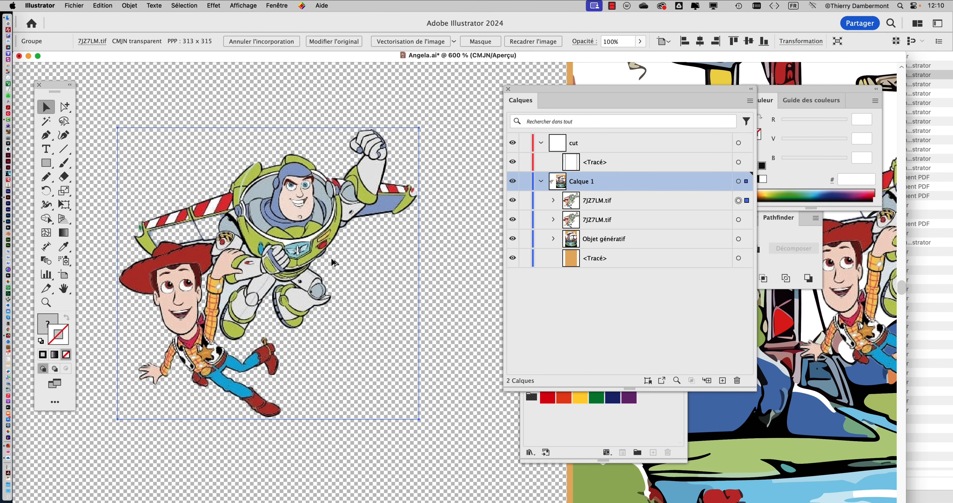
scroll(335, 262, "up", 5)
left_click_drag(313, 293, 439, 234)
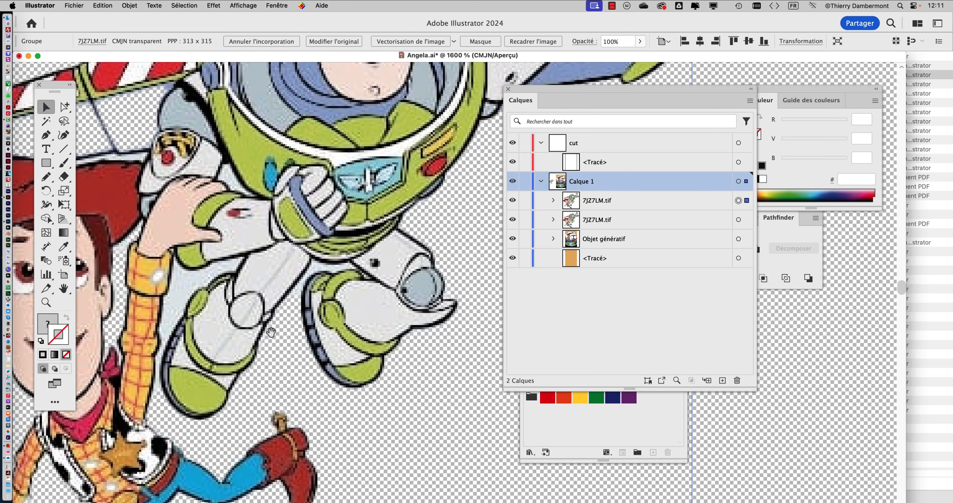
left_click_drag(292, 367, 226, 281)
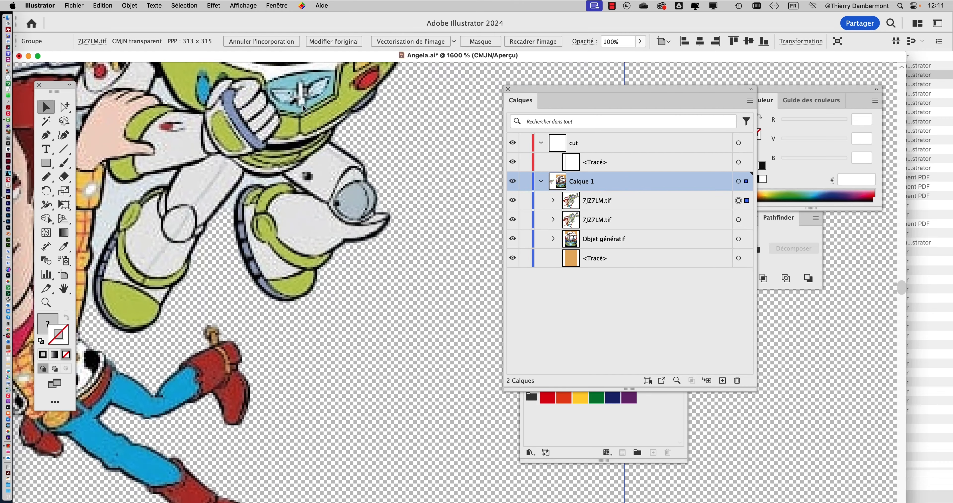
left_click(244, 5)
left_click(310, 254)
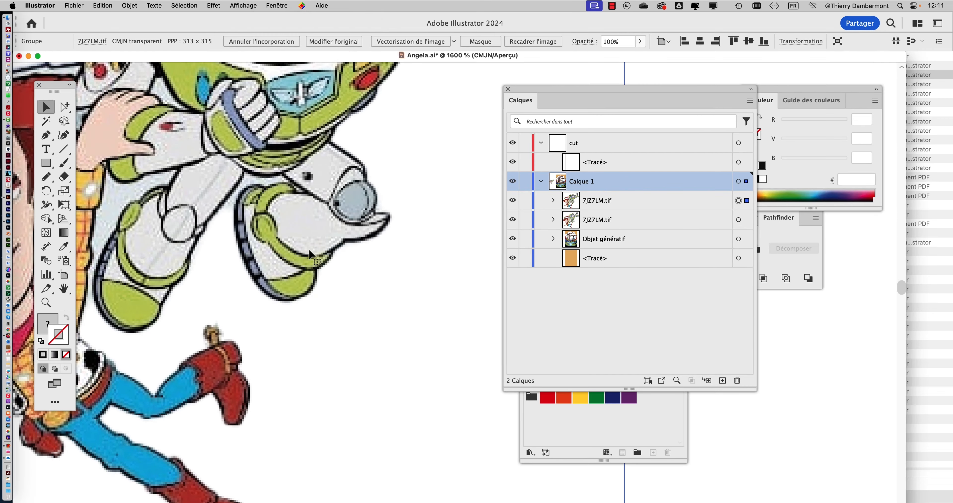
Compare the whole poster and the copied characters with the transparency grid switched on, and switch it off again.
scroll(410, 198, "down", 4)
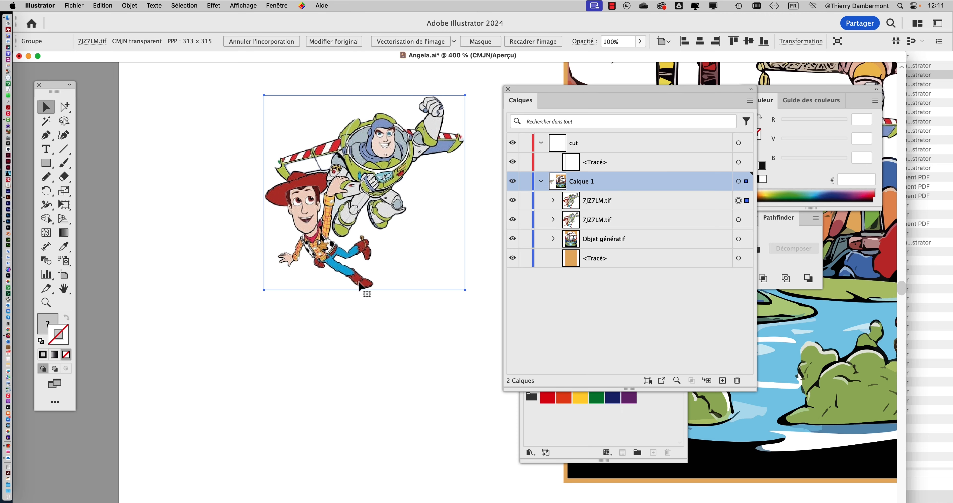
scroll(361, 286, "down", 2)
left_click_drag(368, 291, 219, 298)
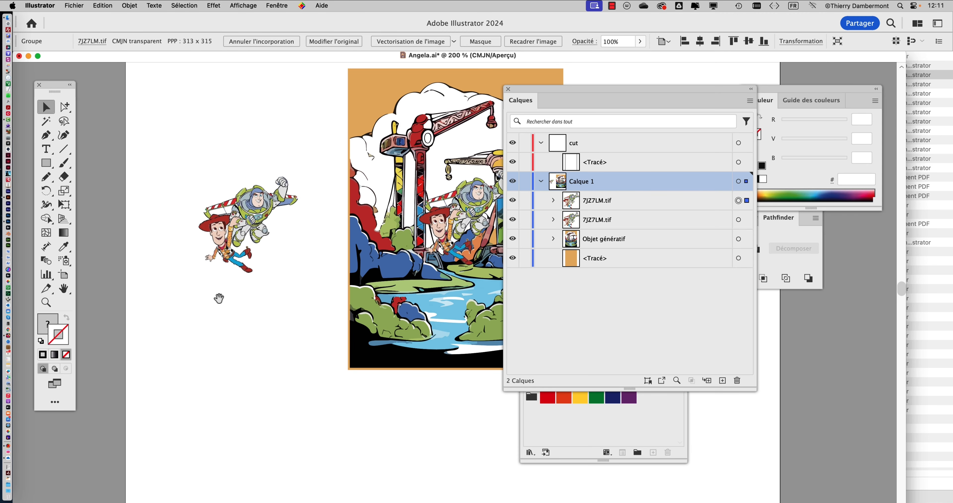
left_click(244, 6)
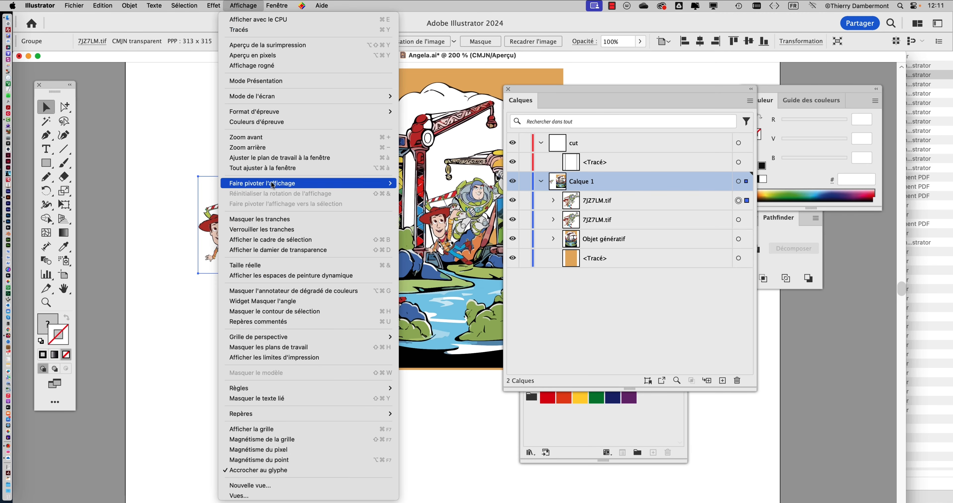
left_click(278, 249)
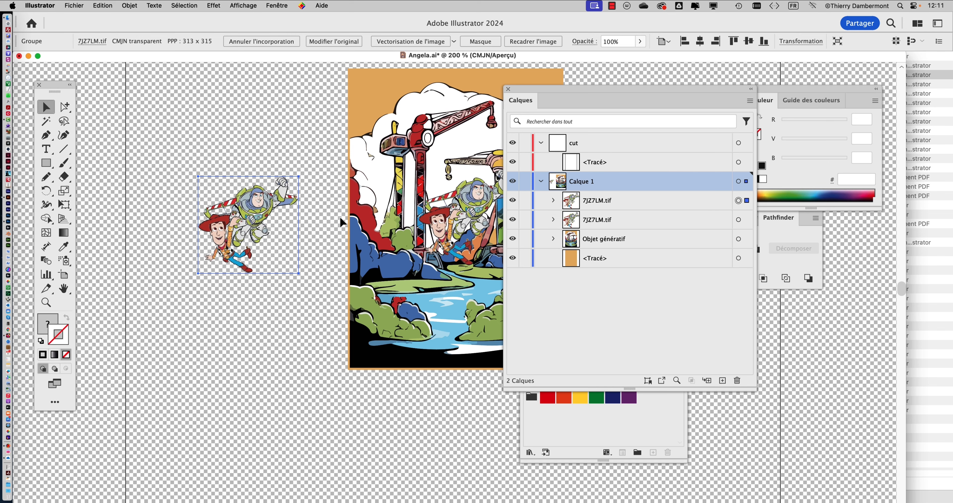
left_click(243, 5)
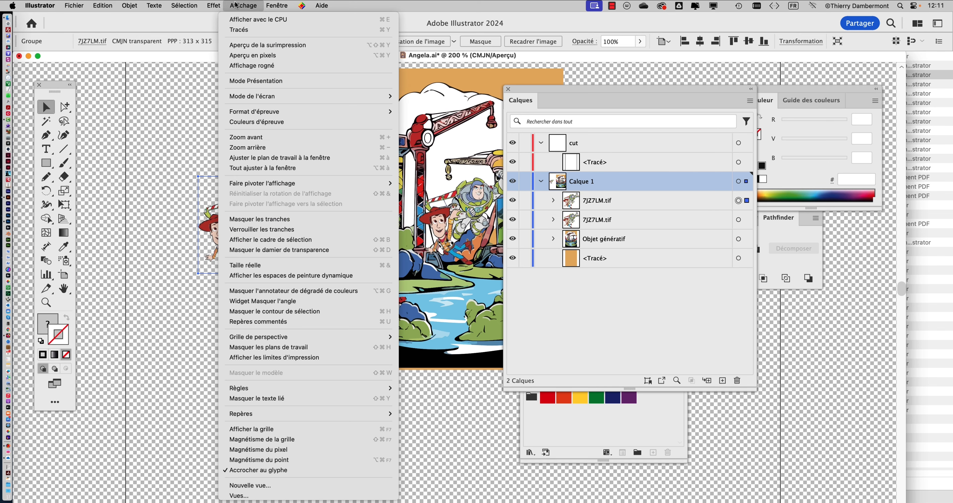
left_click(297, 250)
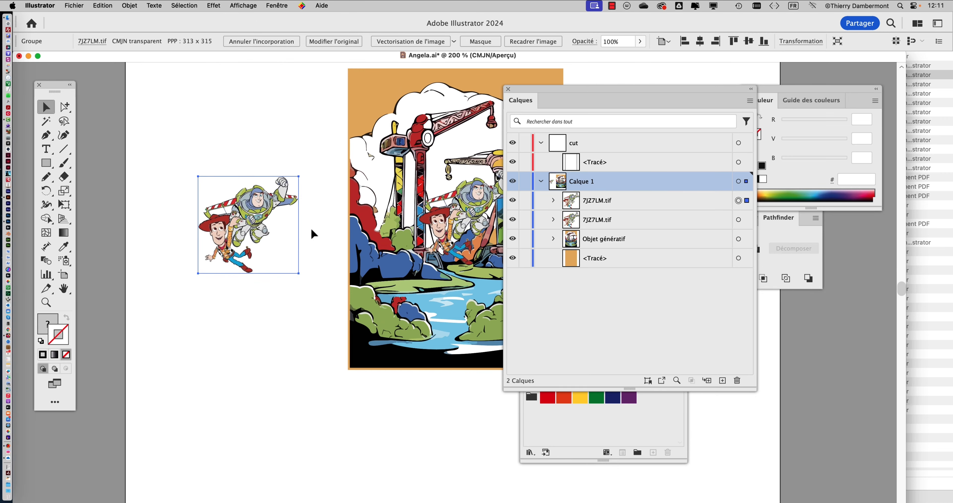
Delete the copy of the 7JZ7LM.tif character image beside the poster.
scroll(311, 228, "up", 2)
left_click_drag(325, 241, 136, 251)
scroll(259, 285, "down", 2)
key("Delete")
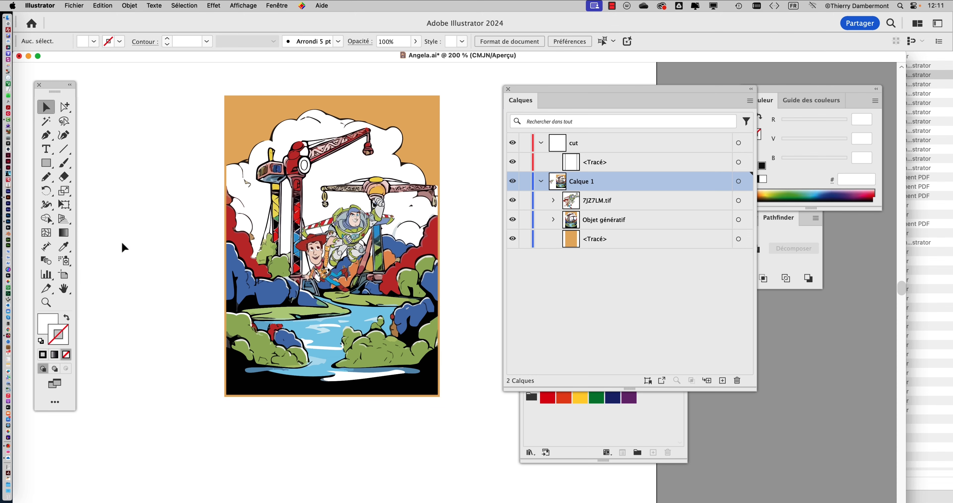
Collapse the cut and Calque 1 layers and select everything on the cut layer.
scroll(359, 231, "up", 1)
left_click_drag(402, 173, 354, 217)
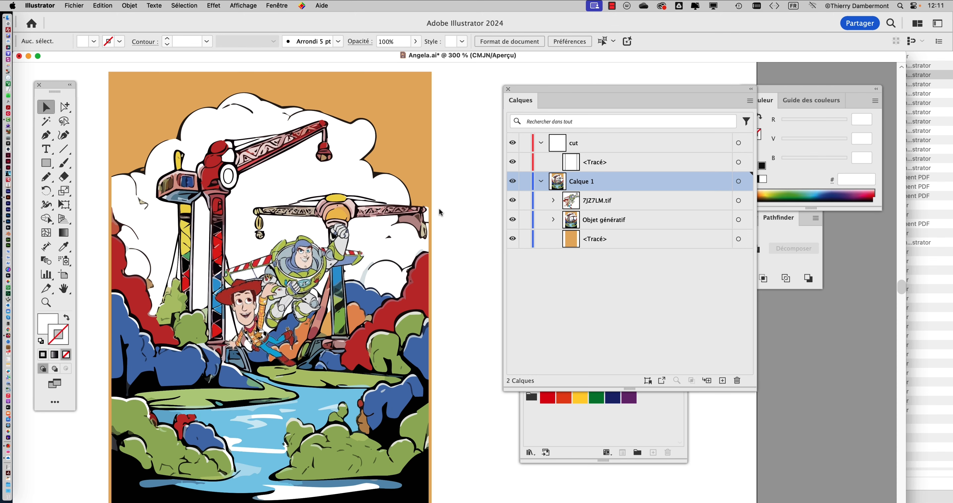
left_click(542, 142)
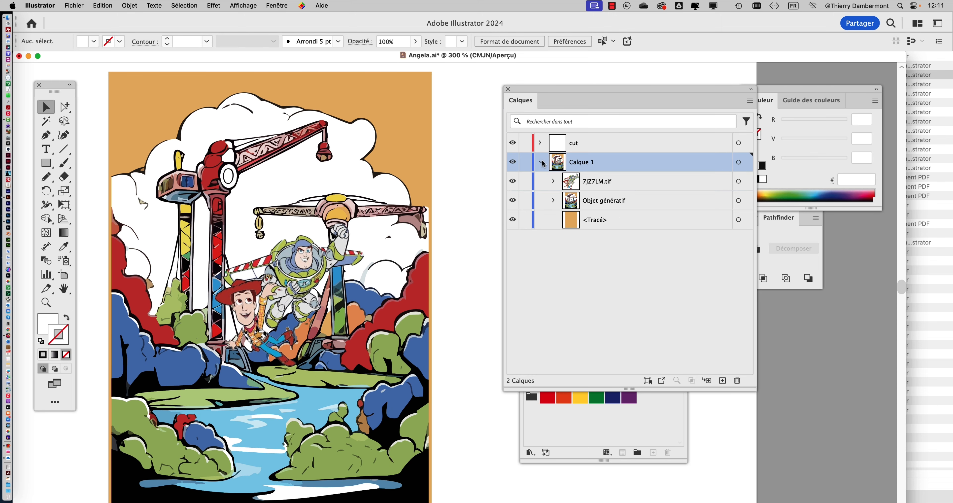
left_click(540, 162)
left_click(738, 143)
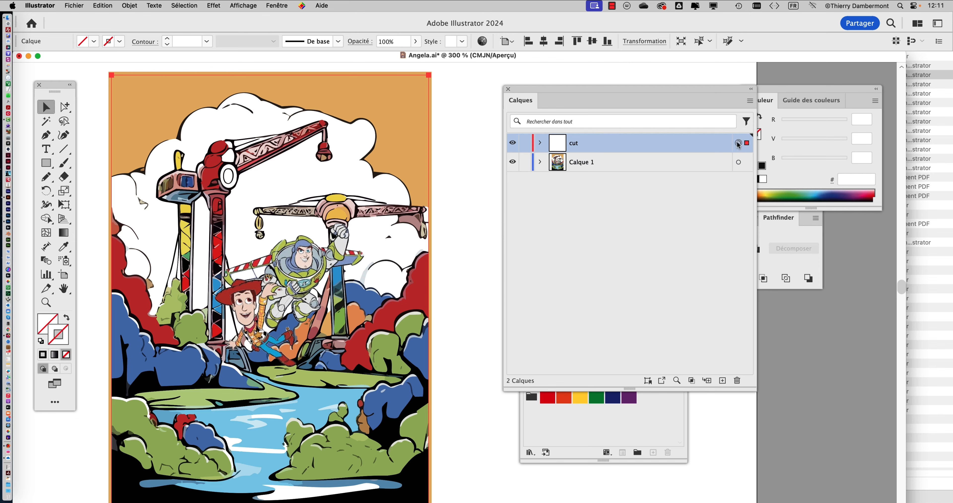
Examine how the rectangular cut contour runs inside the orange border and along the cloud artwork at the poster's edges.
scroll(445, 82, "up", 3)
left_click_drag(139, 70, 287, 154)
left_click_drag(93, 163, 258, 139)
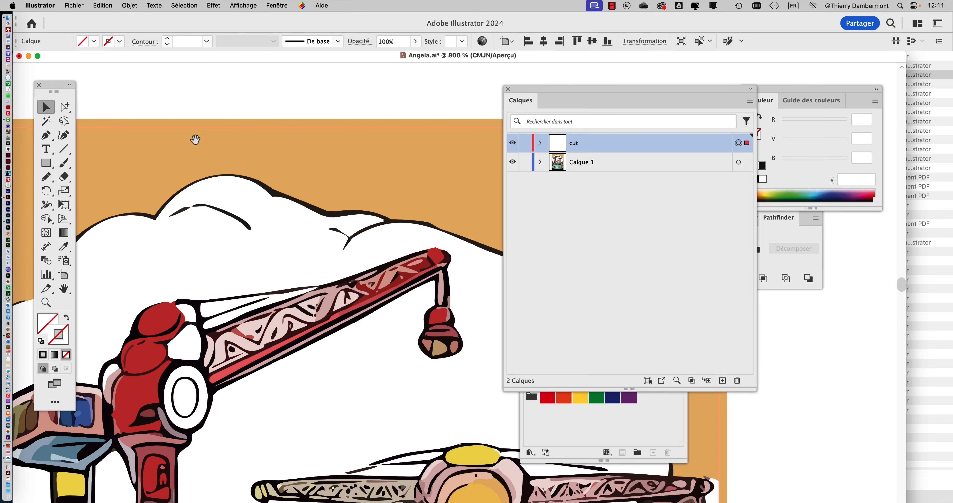
left_click_drag(92, 127, 263, 116)
left_click_drag(149, 112, 230, 80)
scroll(224, 266, "down", 1)
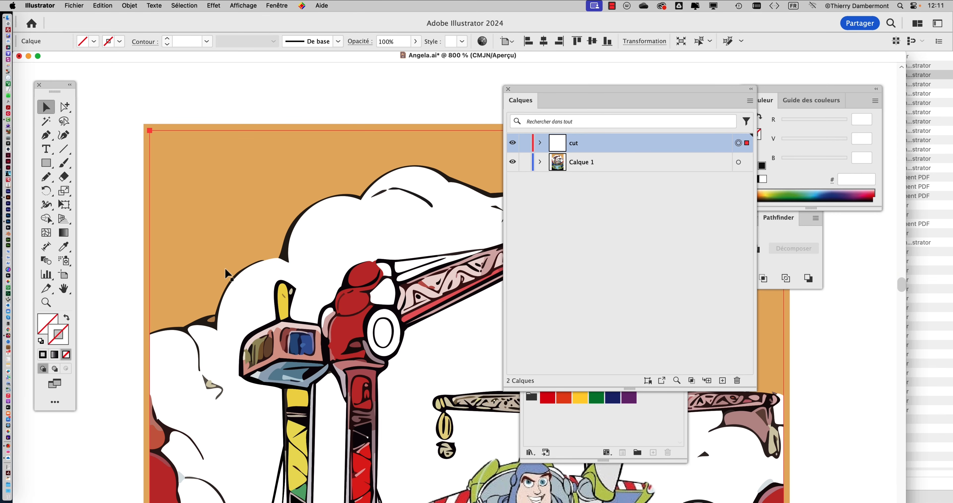
scroll(159, 362, "up", 4)
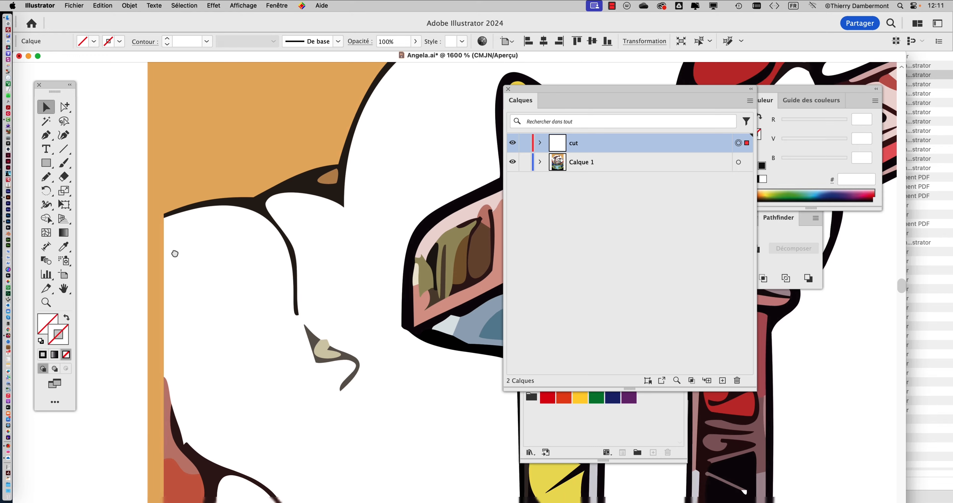
scroll(174, 335, "up", 3)
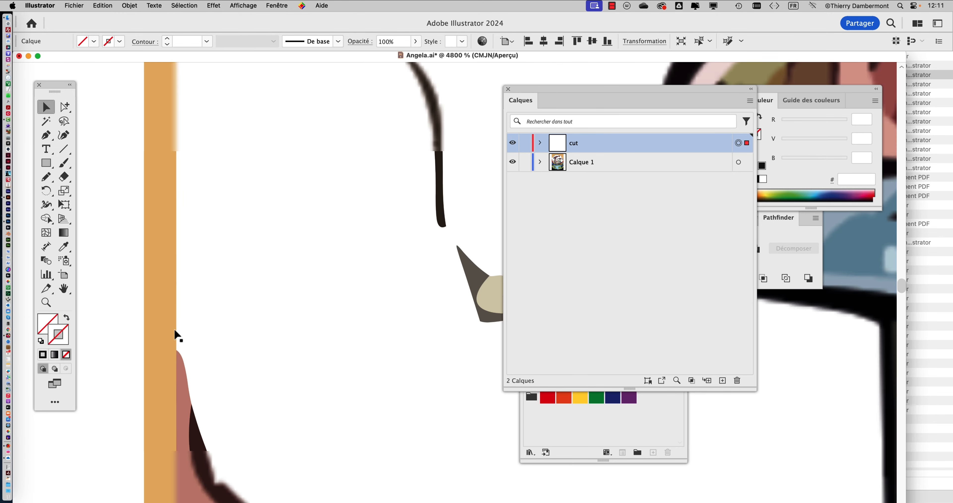
scroll(178, 324, "up", 3)
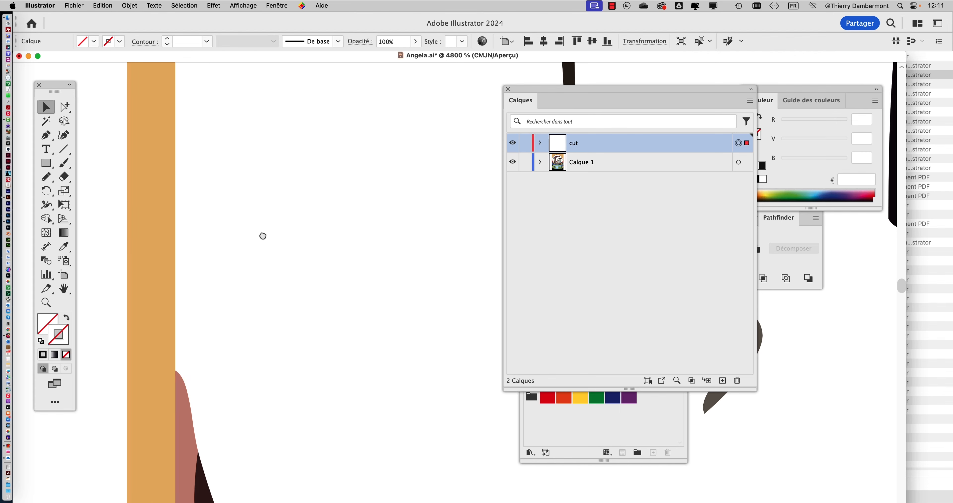
left_click_drag(262, 236, 286, 436)
left_click_drag(258, 301, 279, 499)
left_click_drag(267, 409, 295, 245)
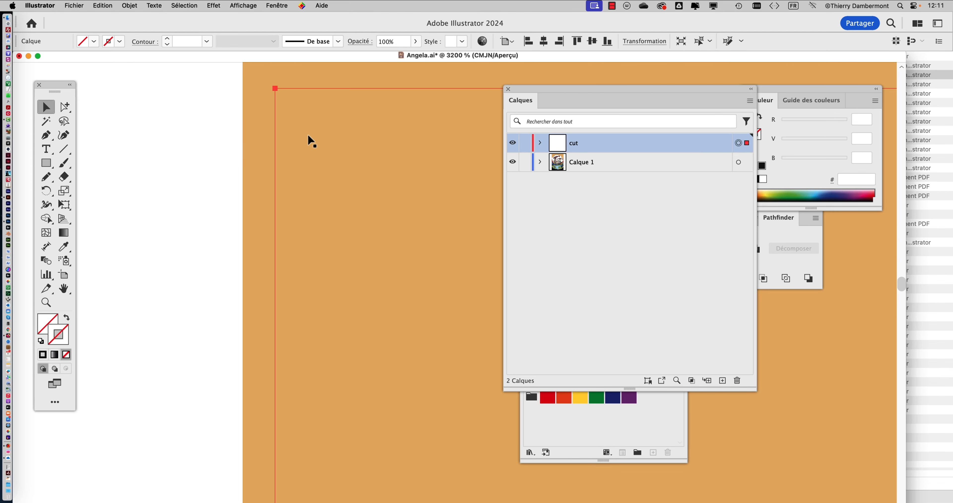
left_click_drag(273, 109, 265, 184)
scroll(296, 236, "down", 10)
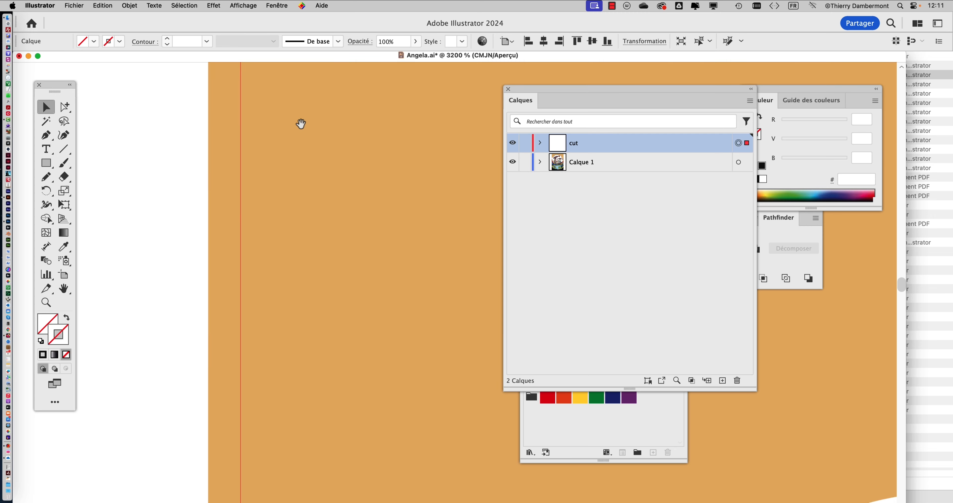
scroll(244, 412, "up", 2)
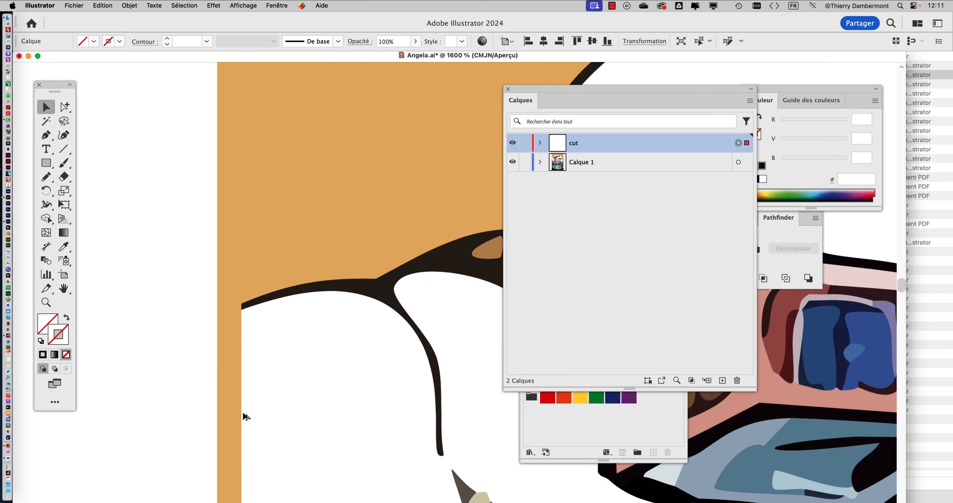
left_click_drag(261, 385, 258, 267)
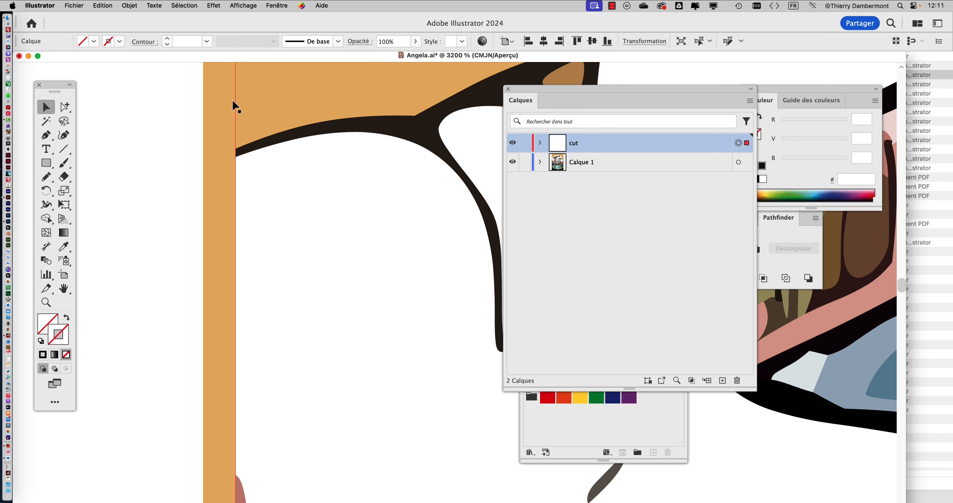
Try offsetting the poster's rectangular cut contour by -1 mm with a Pointe join and limit 4.
left_click(157, 111)
left_click(235, 117)
left_click(135, 9)
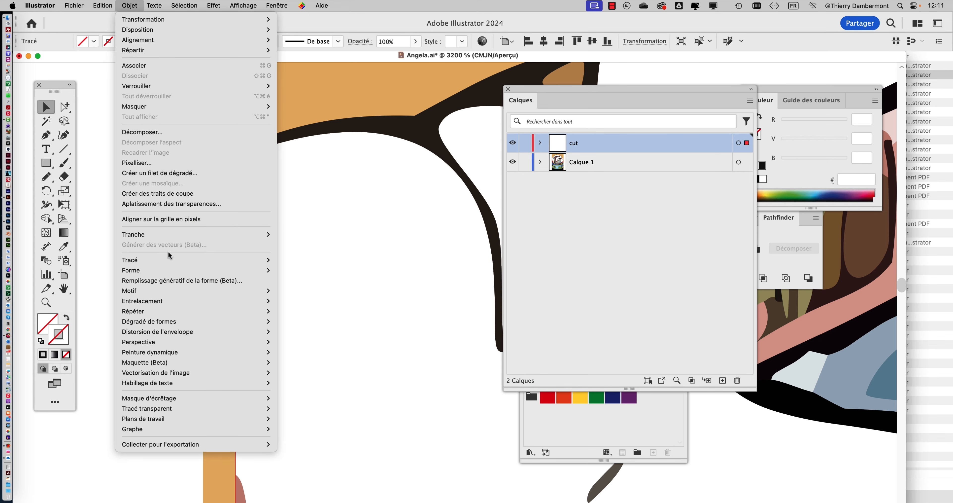
mouse_move(170, 260)
left_click(330, 296)
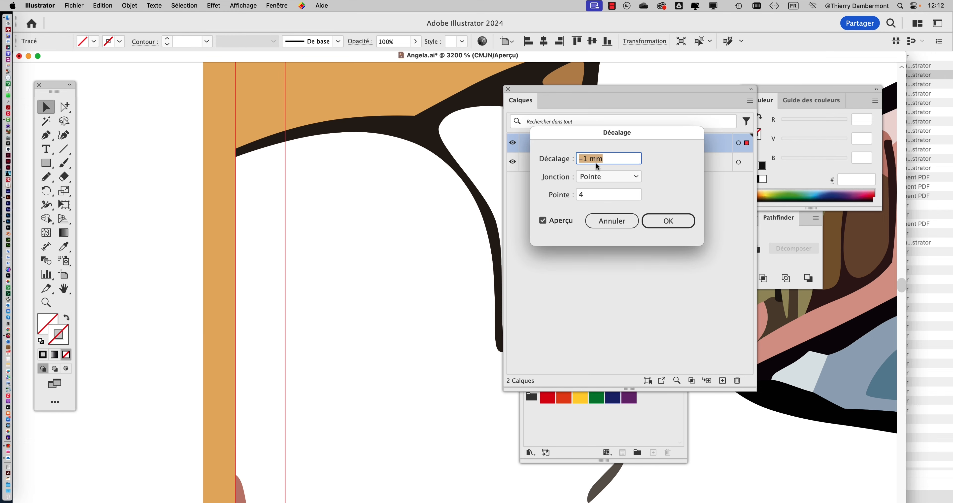
left_click(668, 221)
scroll(358, 306, "down", 5)
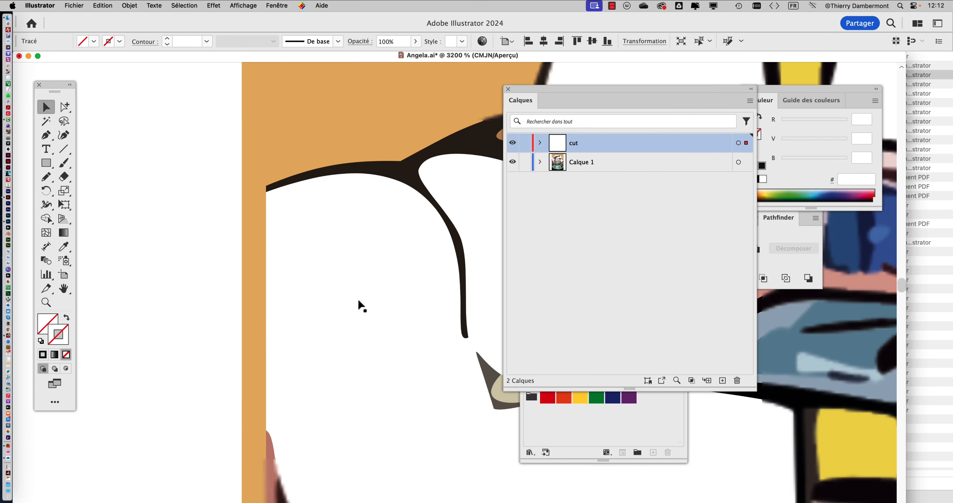
Offset the poster's rectangular cut contour by -0,5 mm with a Pointe join and limit 4.
scroll(359, 313, "down", 5)
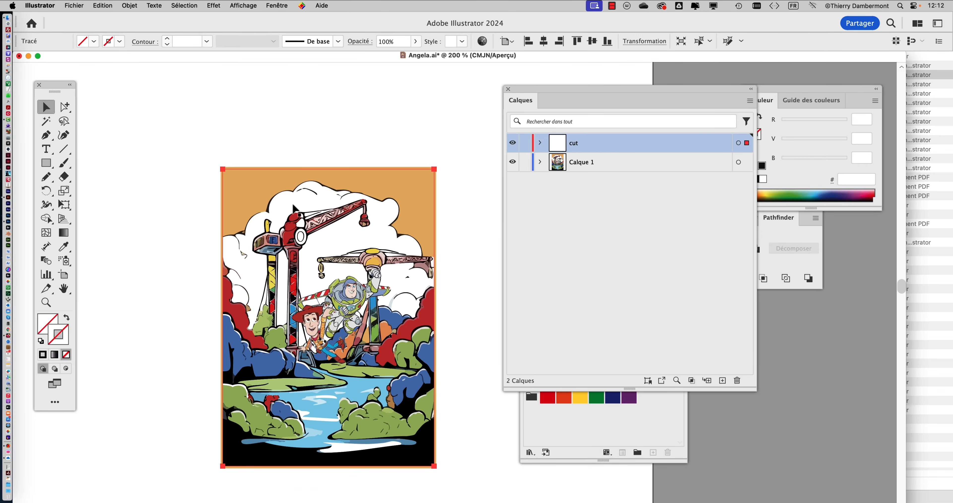
scroll(230, 190, "up", 6)
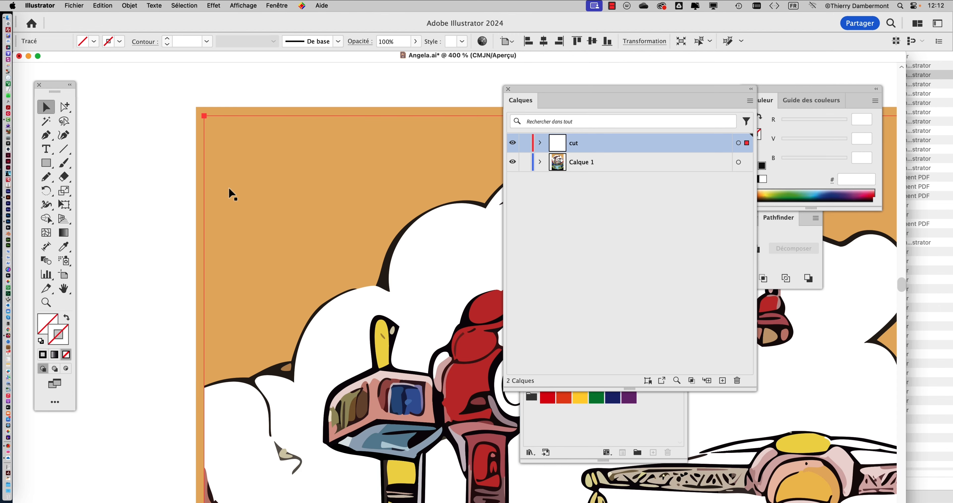
left_click(131, 5)
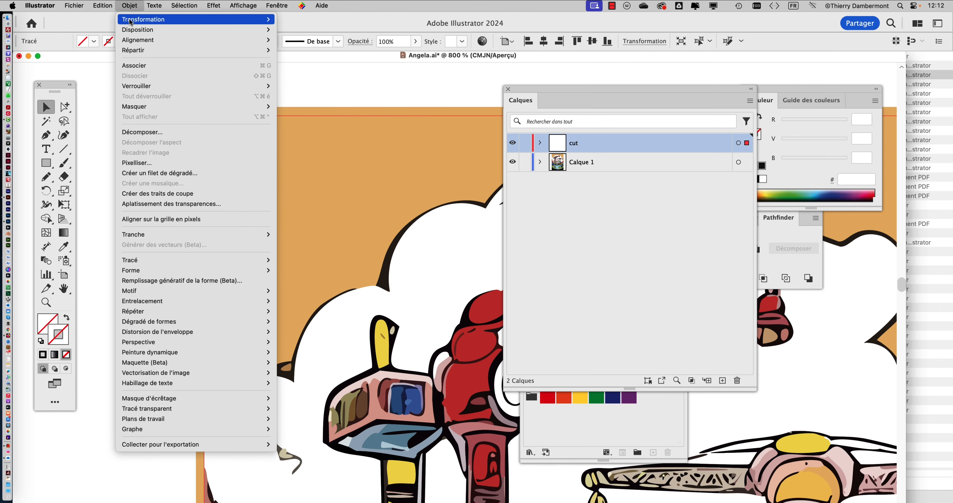
mouse_move(207, 260)
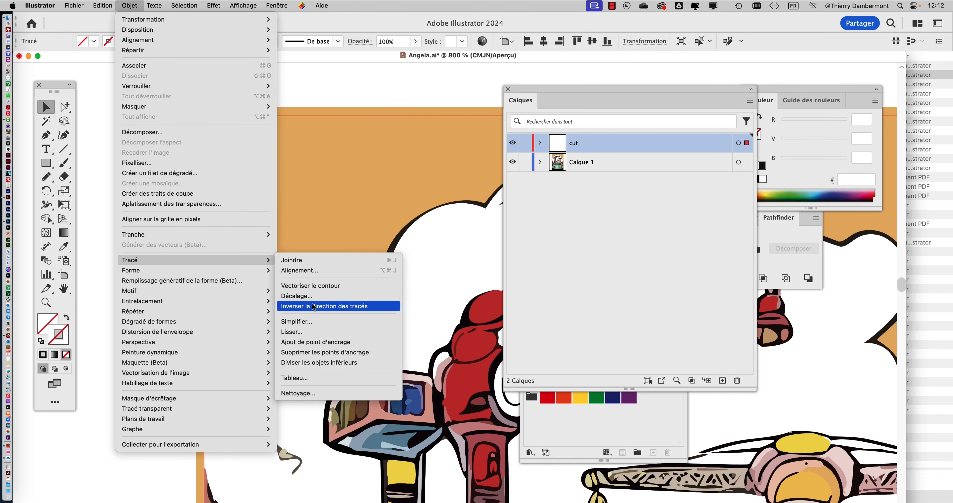
left_click(299, 295)
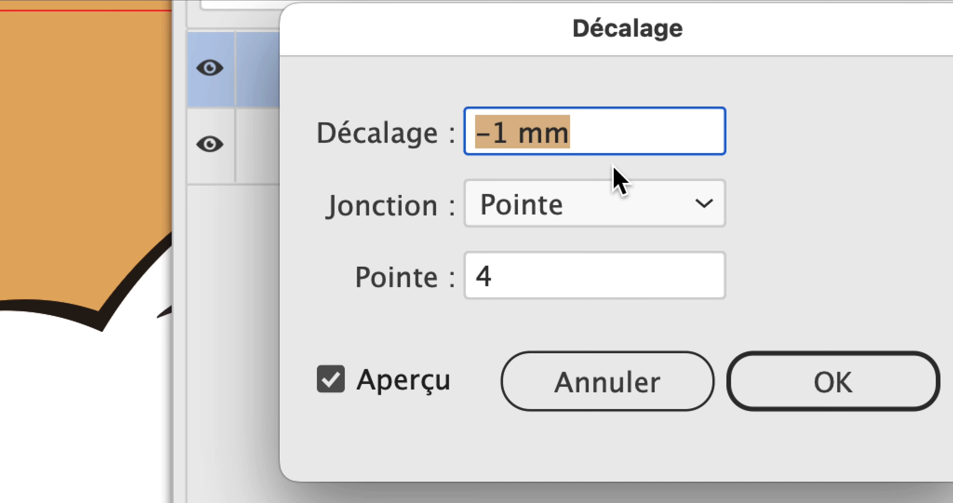
type("-0,5mm")
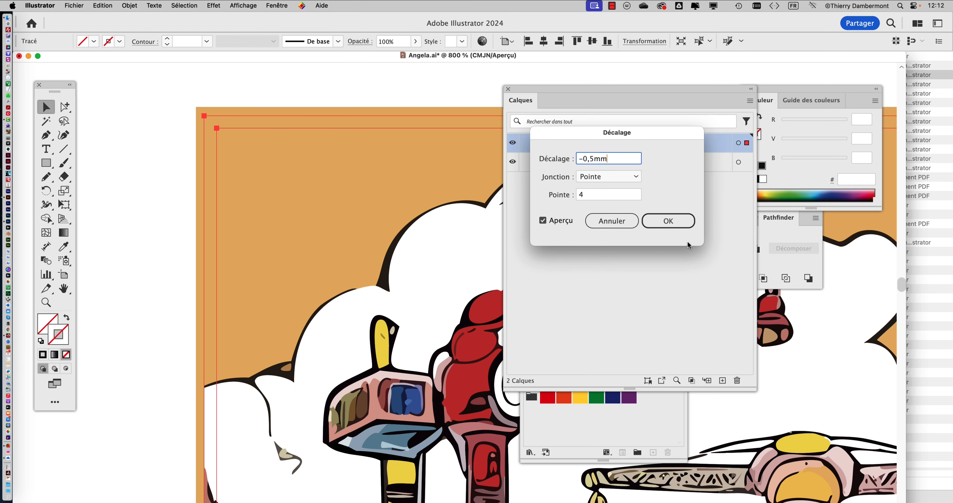
left_click(833, 381)
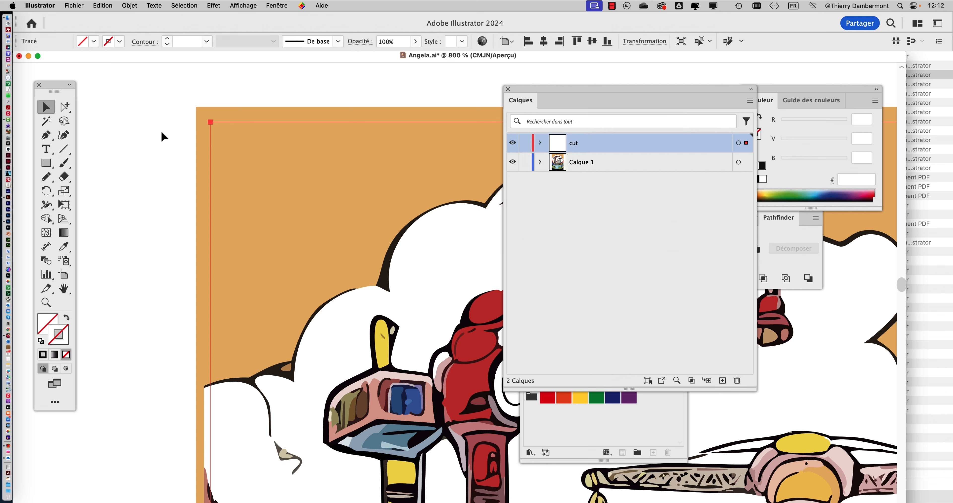
Isolate the original outer cut rectangle in outline view and delete it, keeping the inner offset contour.
key("super+y")
key("a")
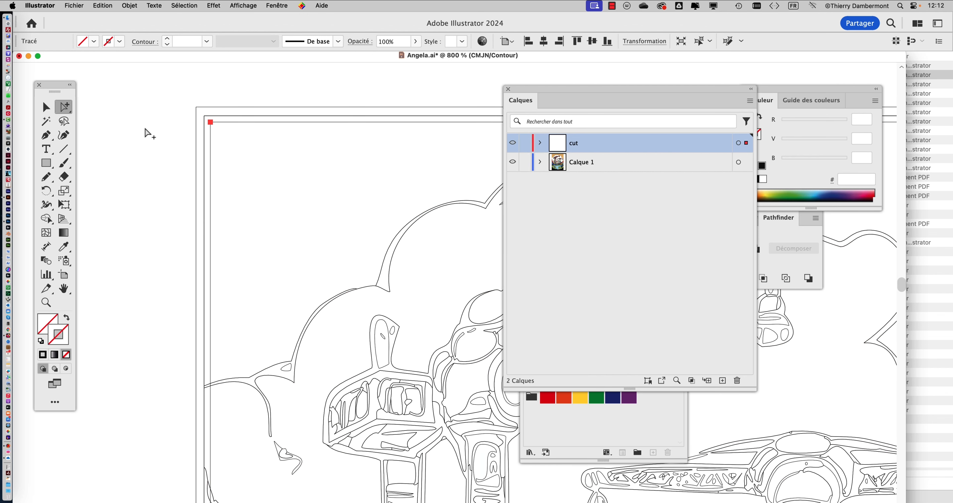
left_click(221, 125)
left_click(221, 118)
key("super+y")
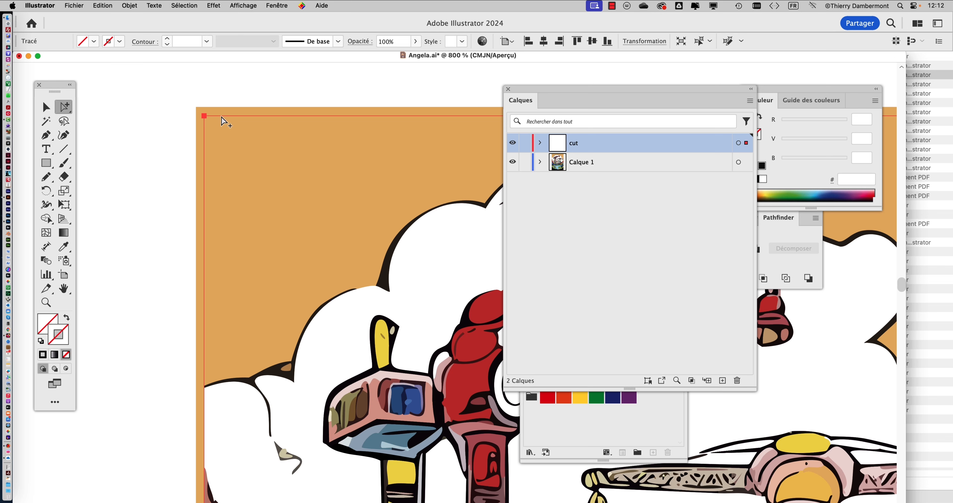
key("shift+super+a")
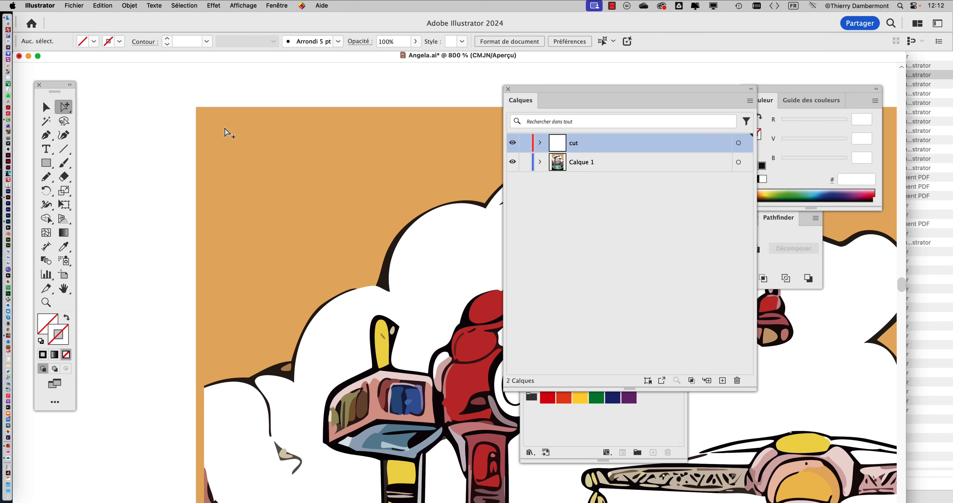
Give everything on the cut layer a magenta E6007E stroke of 0,25 pt and clear the panels off the artwork.
left_click(738, 143)
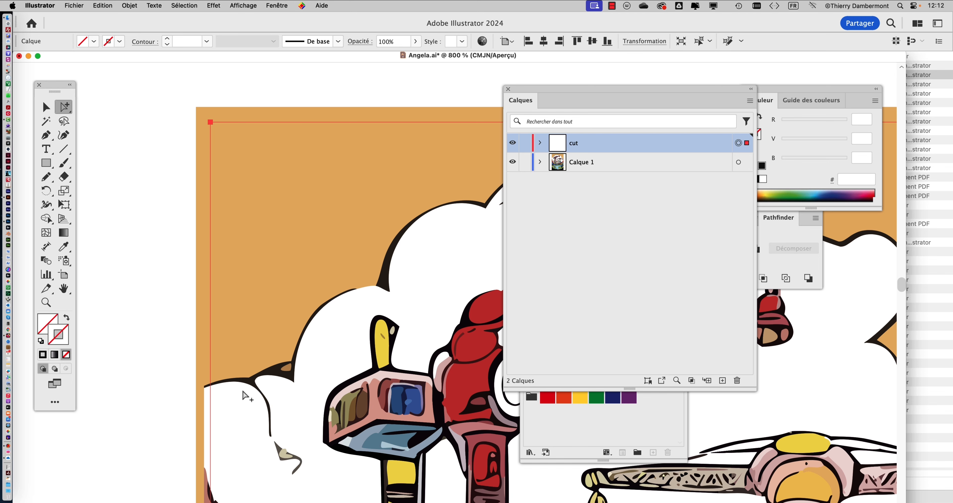
left_click(618, 427)
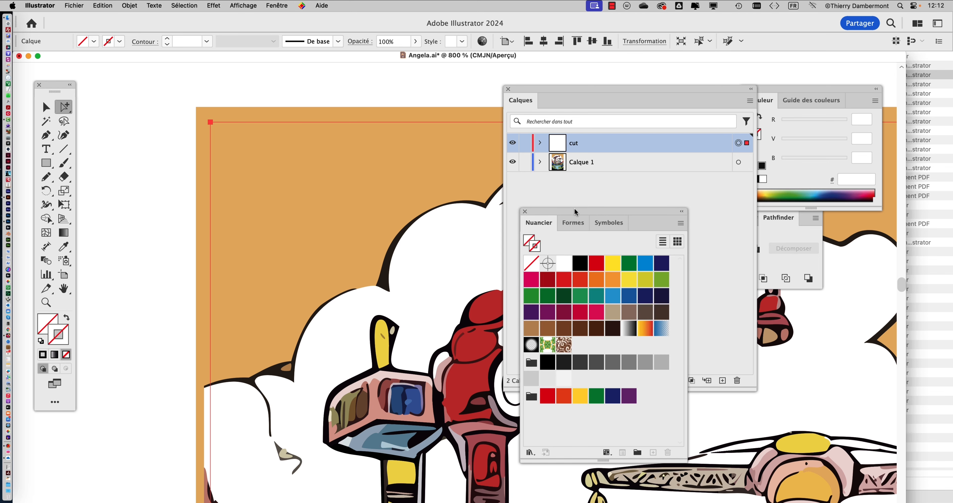
left_click_drag(574, 211, 229, 183)
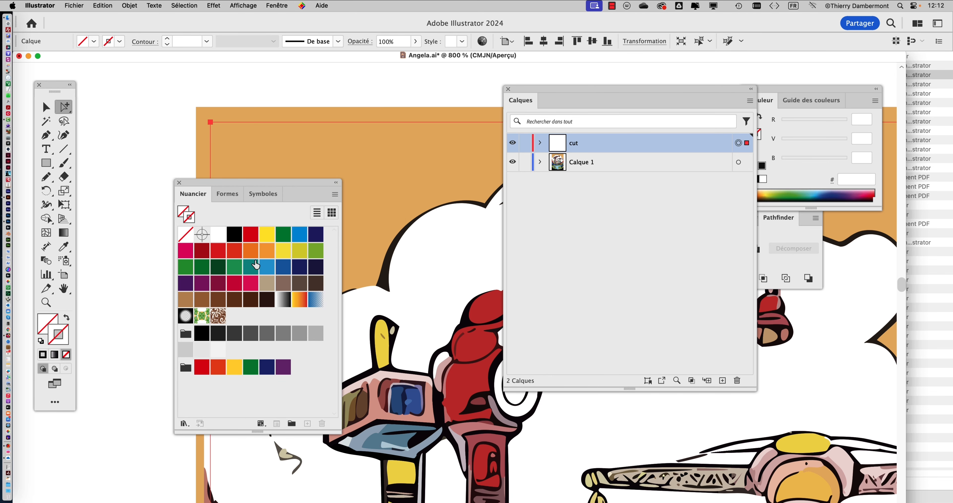
left_click(185, 250)
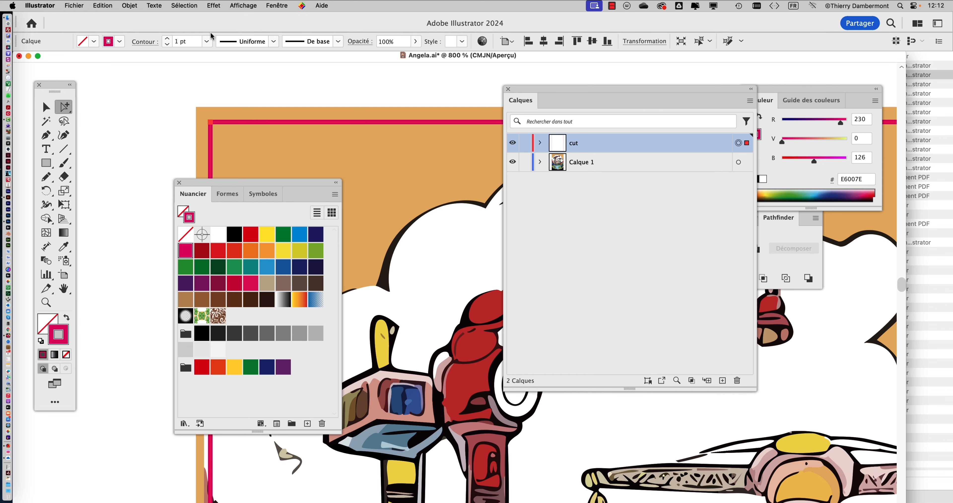
left_click(206, 41)
left_click(212, 52)
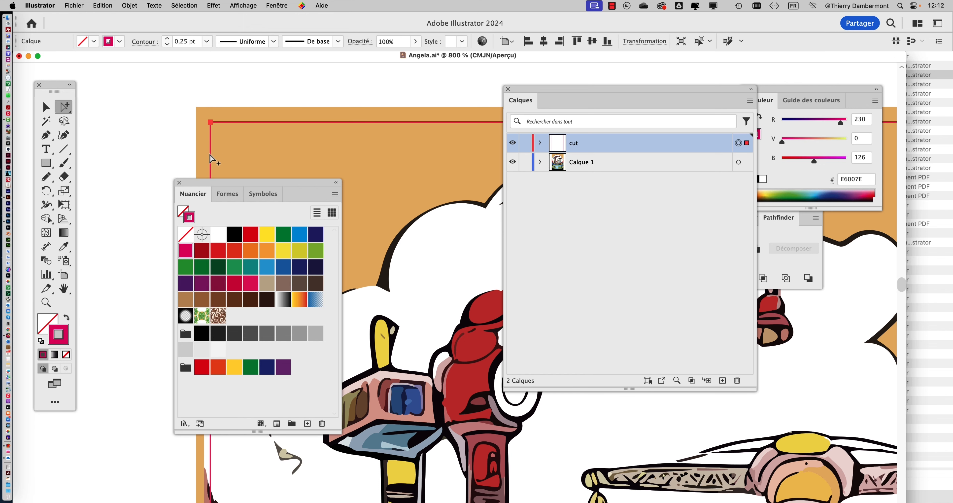
left_click(179, 183)
left_click_drag(513, 93, 641, 77)
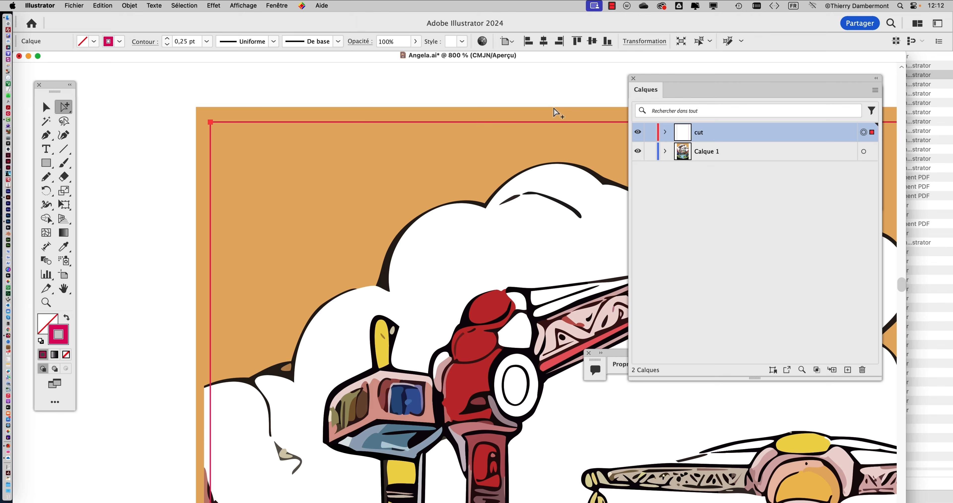
Deselect the cut contour and examine how it sits inside the orange border of the whole poster.
scroll(438, 211, "down", 5)
scroll(438, 211, "right", 5)
scroll(438, 211, "down", 3)
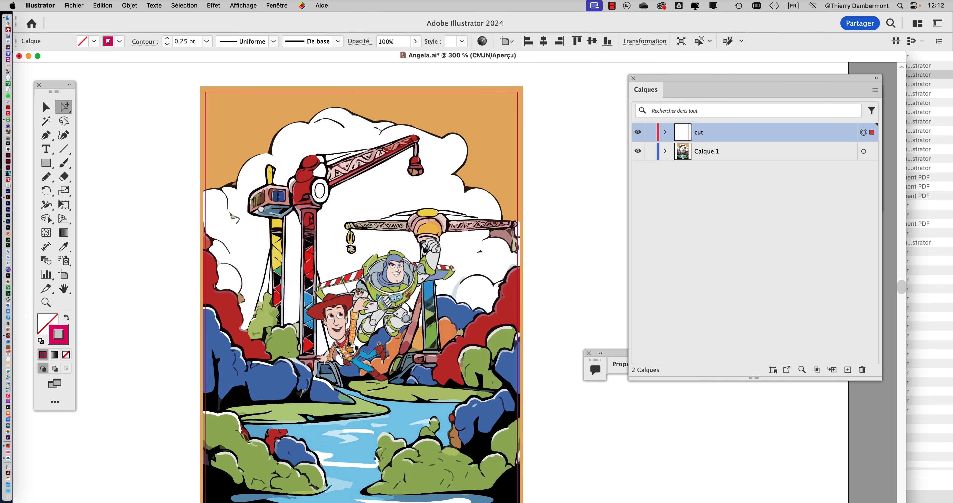
scroll(356, 228, "down", 1)
left_click(538, 253)
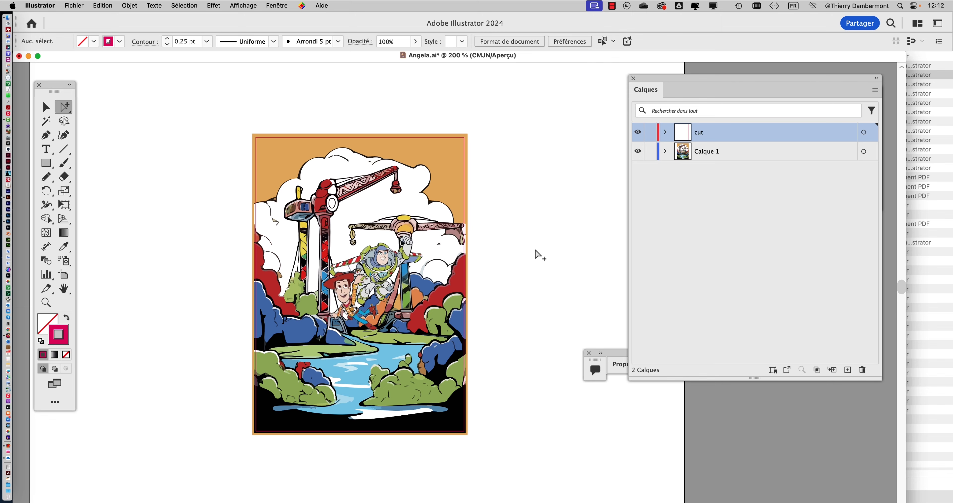
scroll(463, 149, "up", 2)
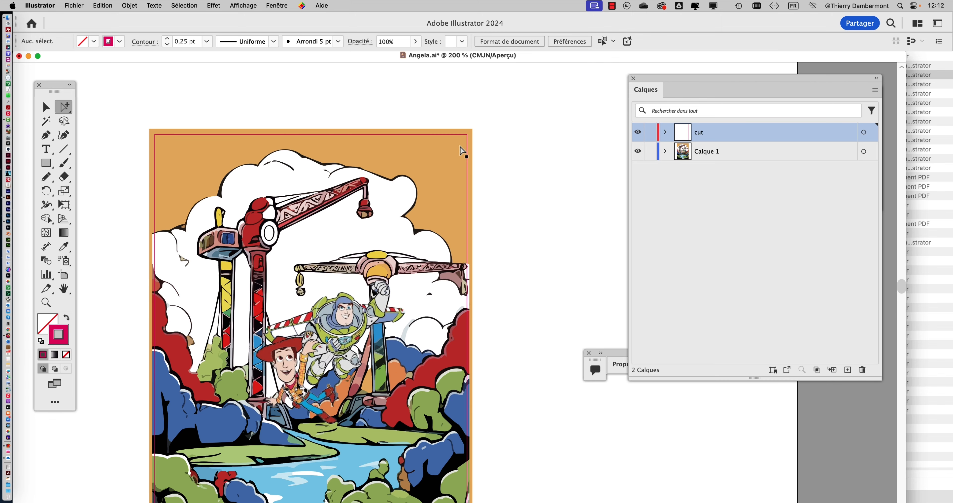
left_click_drag(343, 157, 408, 136)
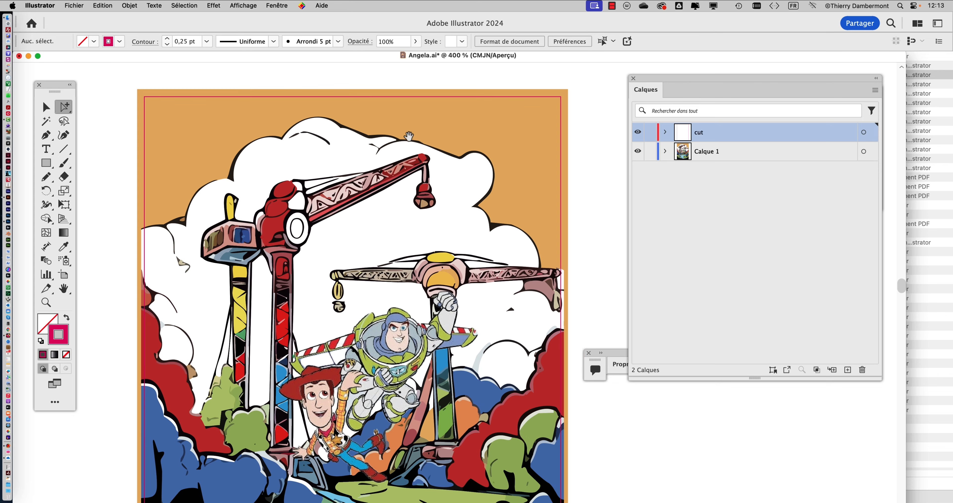
left_click(74, 5)
left_click(113, 105)
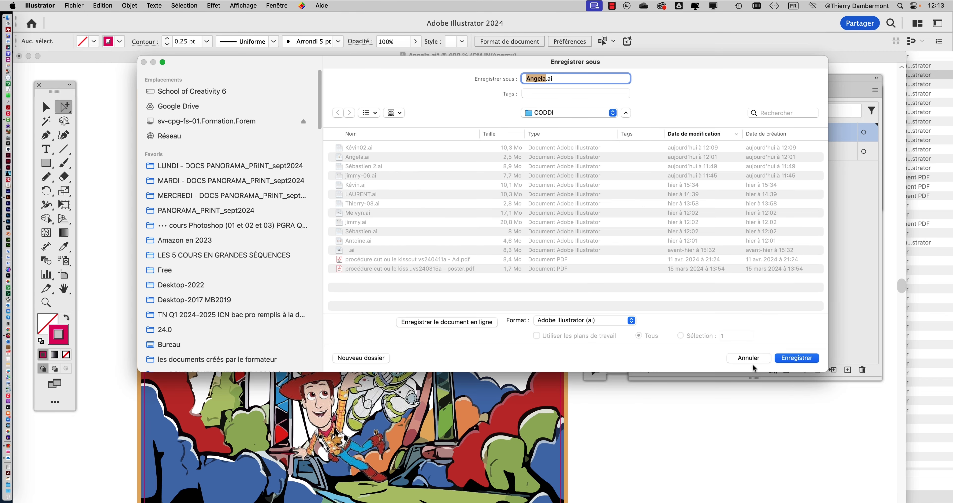
left_click(748, 357)
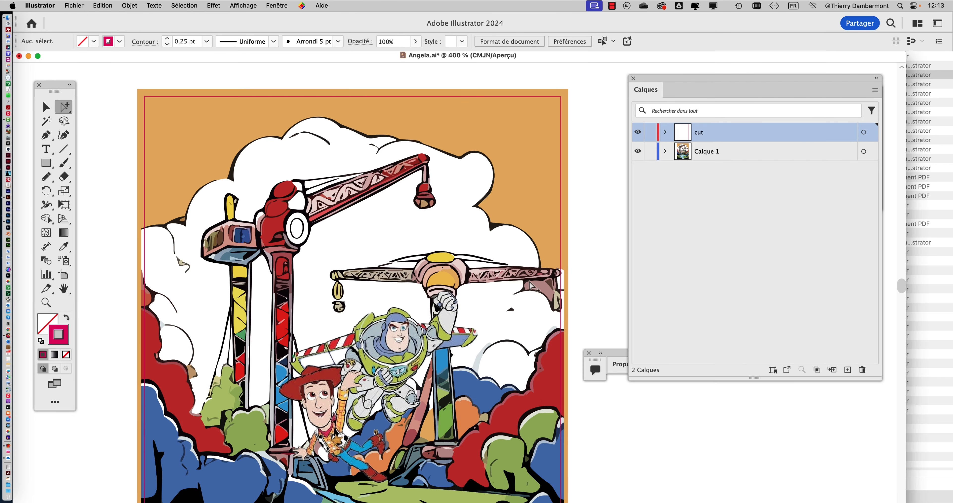
Examine the magenta cut contour up close along the poster's right, bottom and left edges.
scroll(549, 292, "up", 2)
left_click_drag(510, 274, 406, 134)
left_click_drag(434, 319, 452, 113)
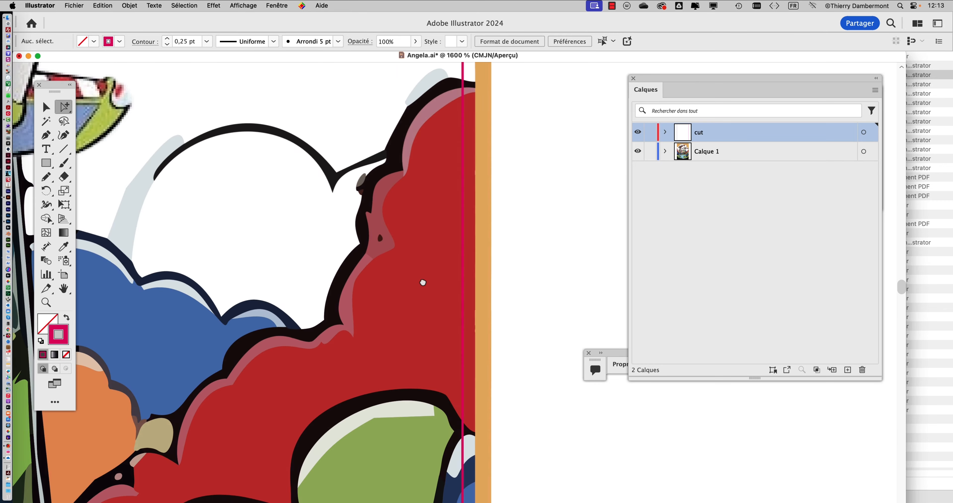
left_click_drag(423, 283, 432, 66)
left_click_drag(409, 243, 417, 8)
left_click_drag(430, 196, 439, 151)
scroll(439, 152, "down", 2)
scroll(414, 319, "down", 10)
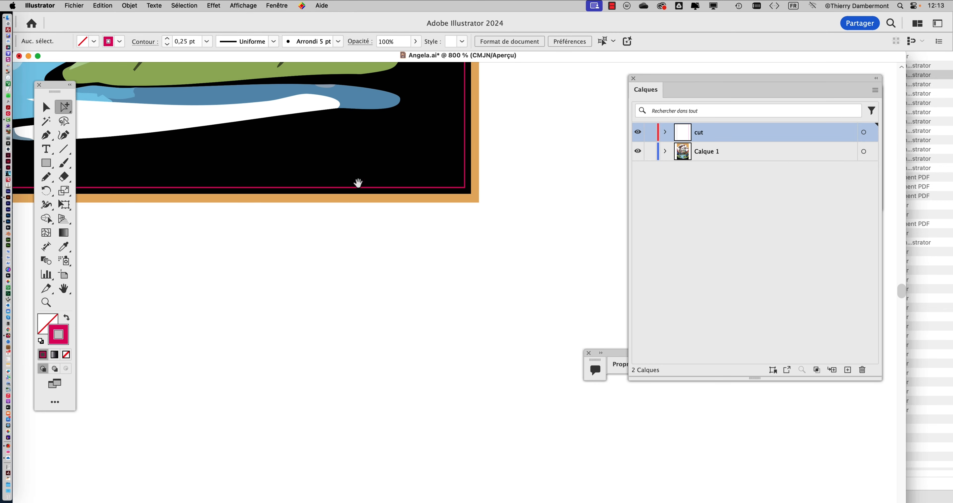
scroll(357, 182, "up", 4)
scroll(330, 230, "left", 10)
scroll(369, 296, "up", 10)
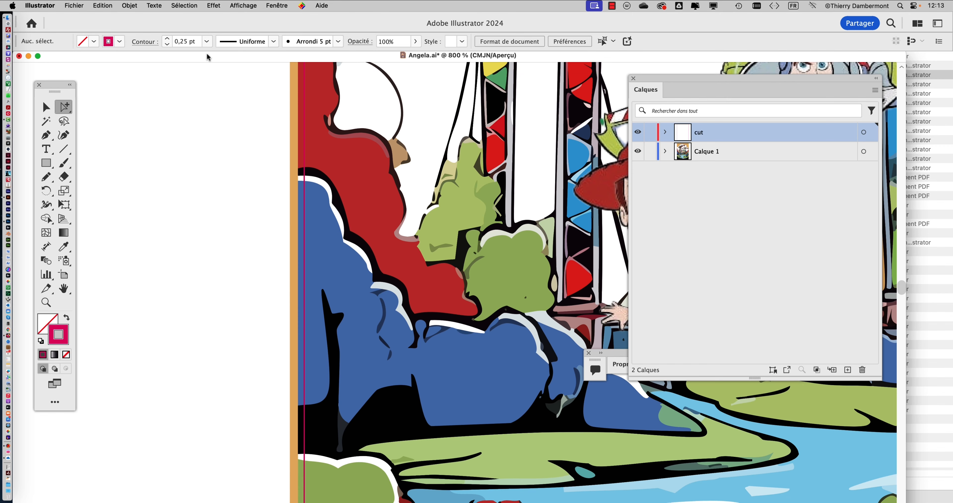
Save a copy of the document as Angela-02.ai in the MERCREDI - DOCS PANORAMA_PRINT_sept2024 folder, in Adobe Illustrator format.
left_click(76, 5)
left_click(96, 105)
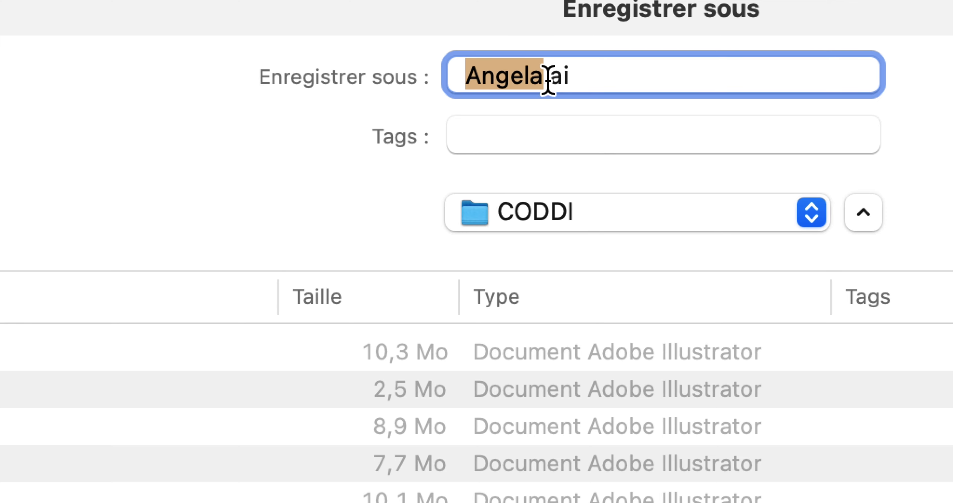
left_click(533, 76)
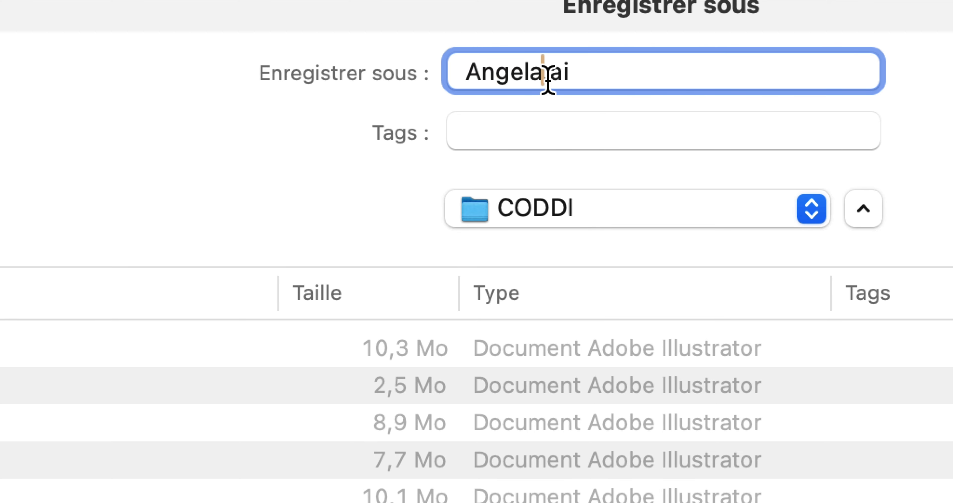
type("-02")
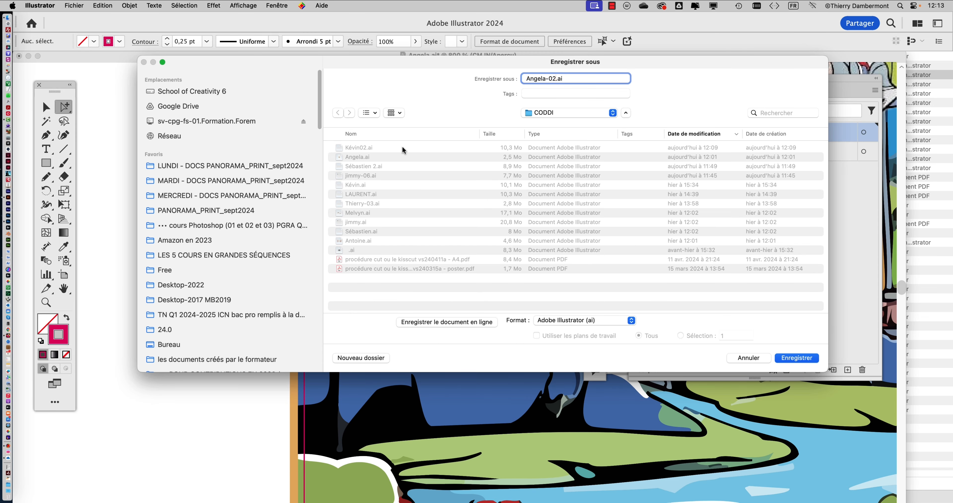
left_click(291, 200)
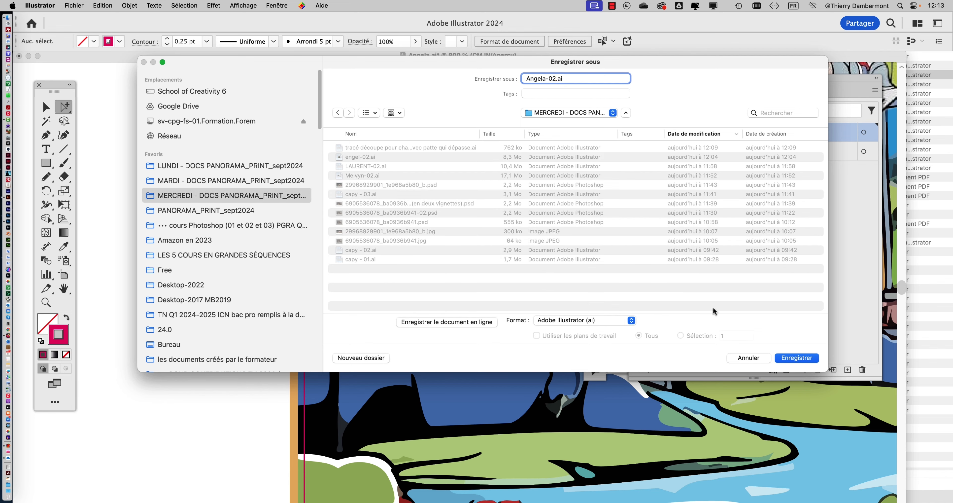
left_click(796, 358)
left_click(817, 411)
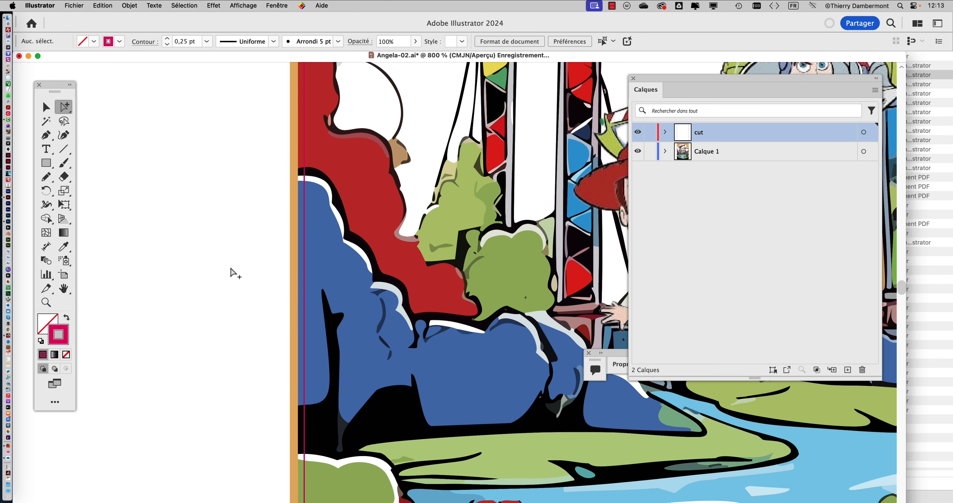
View the whole artboard, look over the poster once more, and close Angela-02.ai.
double_click(64, 287)
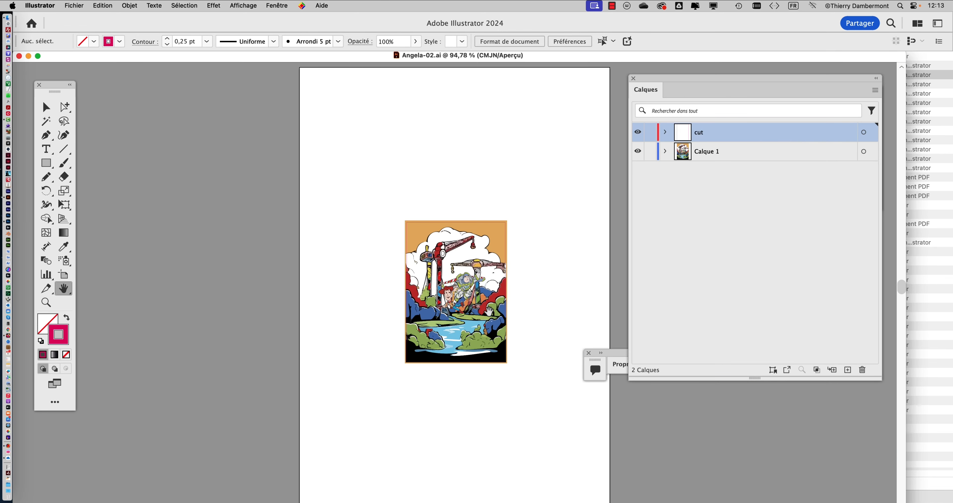
left_click(461, 270, "super")
left_click(461, 269, "super")
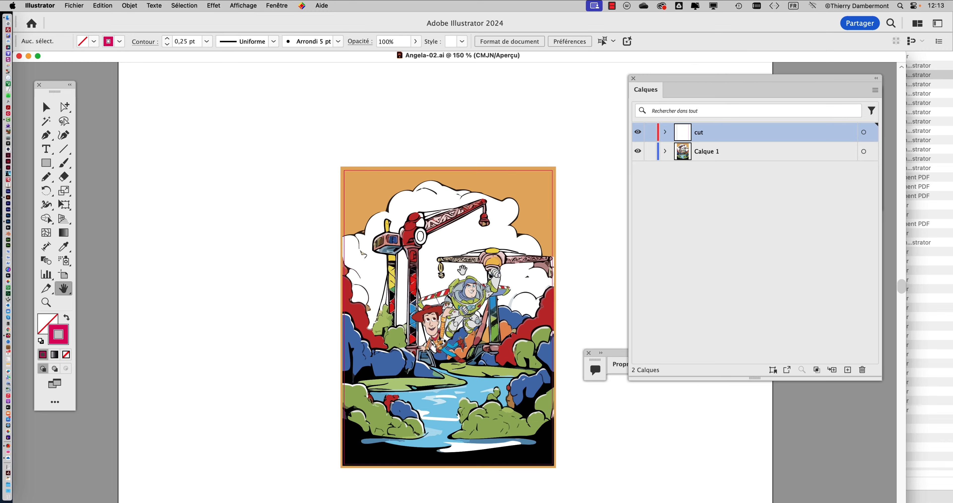
left_click_drag(434, 265, 261, 215)
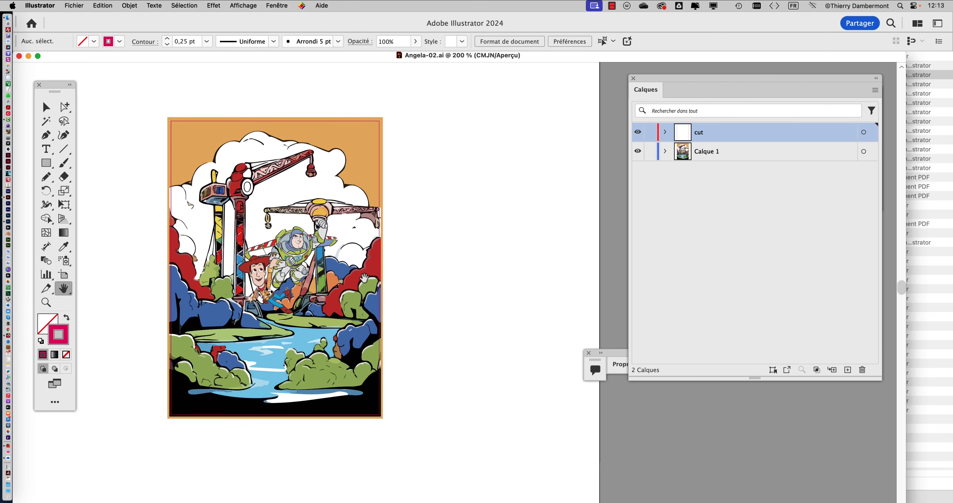
key("super+w")
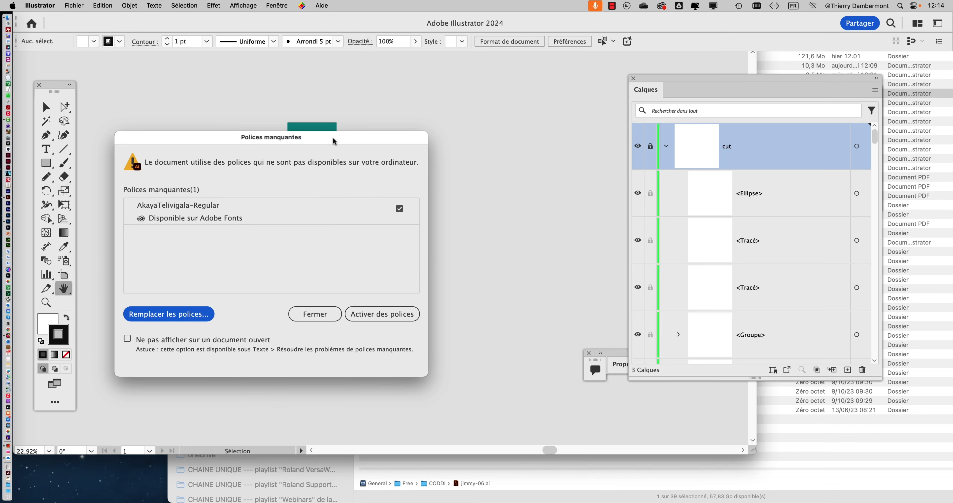
Activate the missing AkayaTelivigala-Regular font from Adobe Fonts and enable automatic font activation without showing that notice again.
left_click_drag(333, 137, 564, 86)
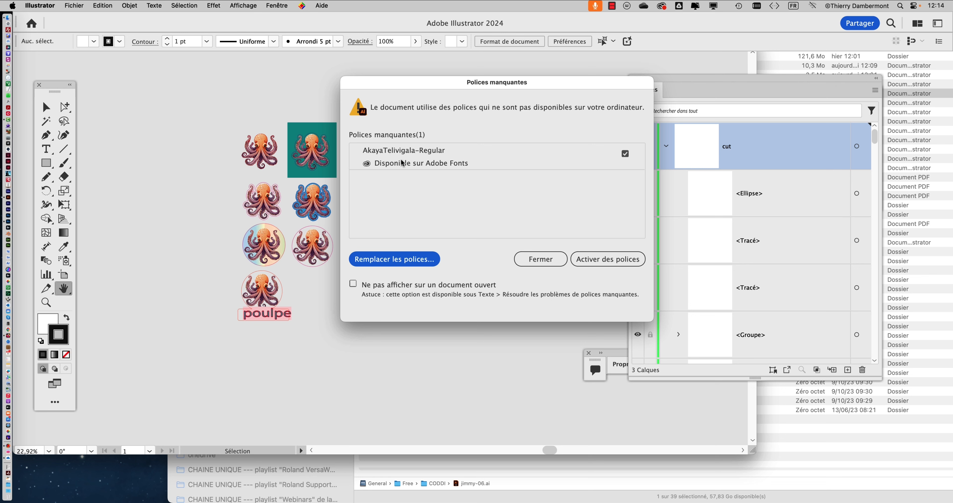
left_click(601, 264)
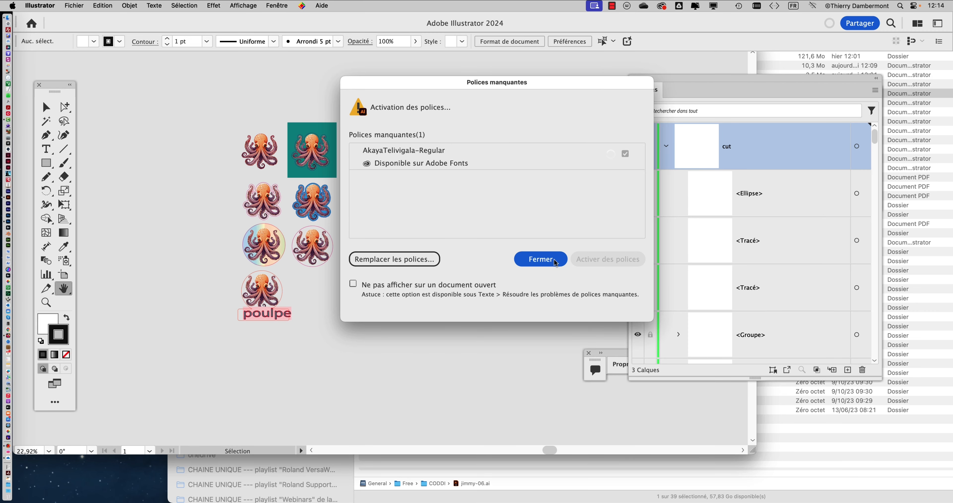
left_click(554, 261)
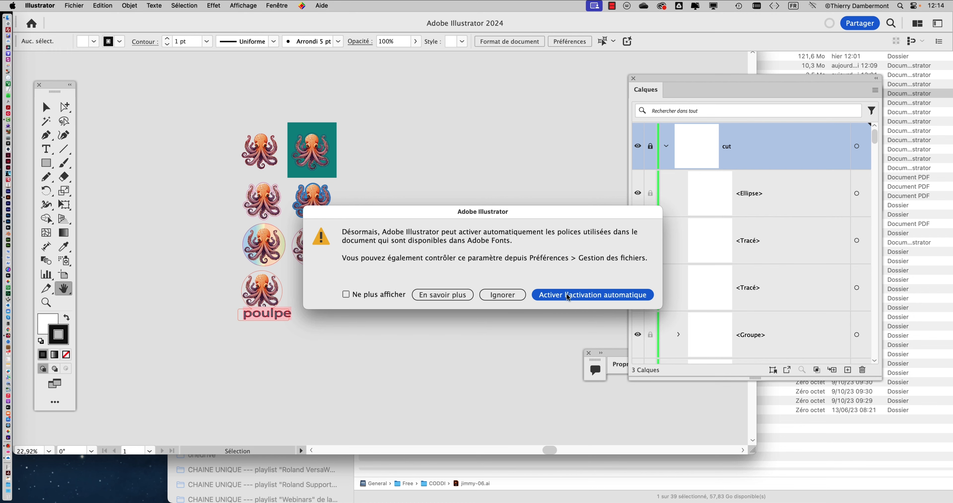
left_click(393, 295)
left_click(584, 296)
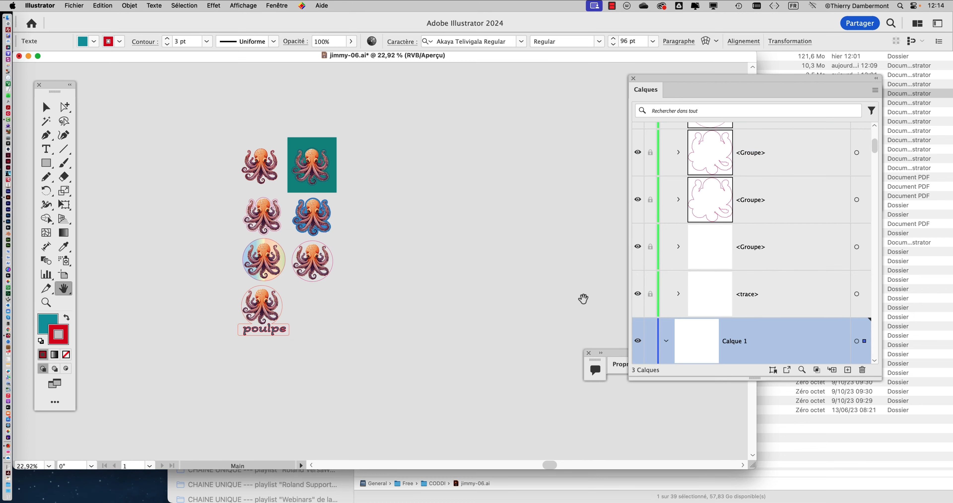
Examine the poulpe lettering sticker up close and collapse the contents of the cut layer.
scroll(326, 343, "up", 10)
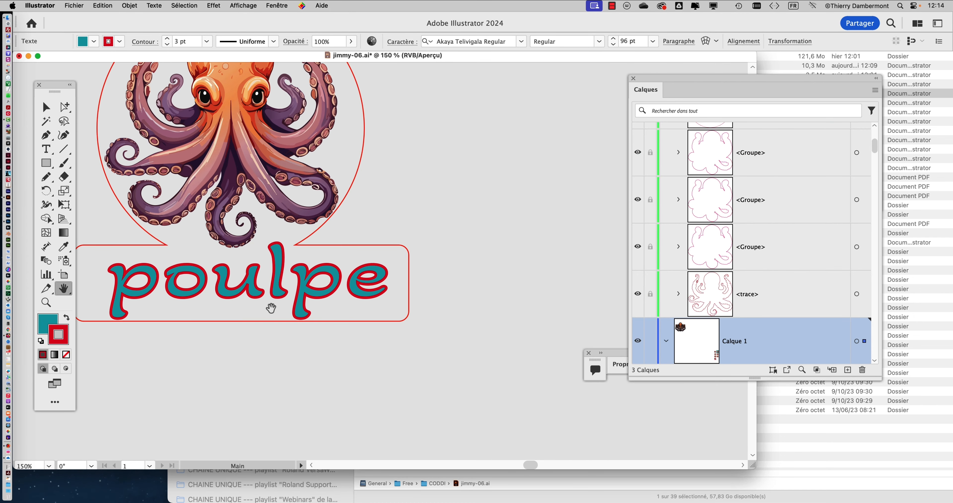
left_click_drag(270, 308, 351, 321)
key("v")
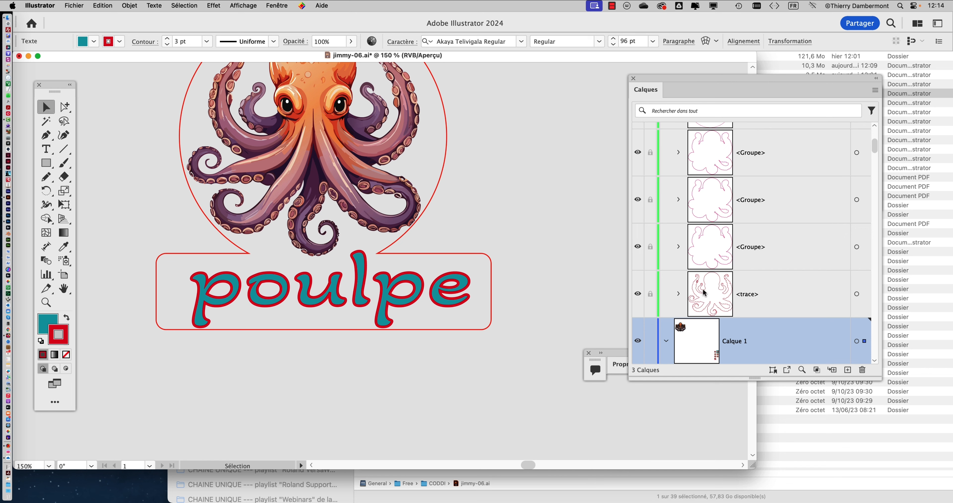
left_click_drag(876, 149, 875, 133)
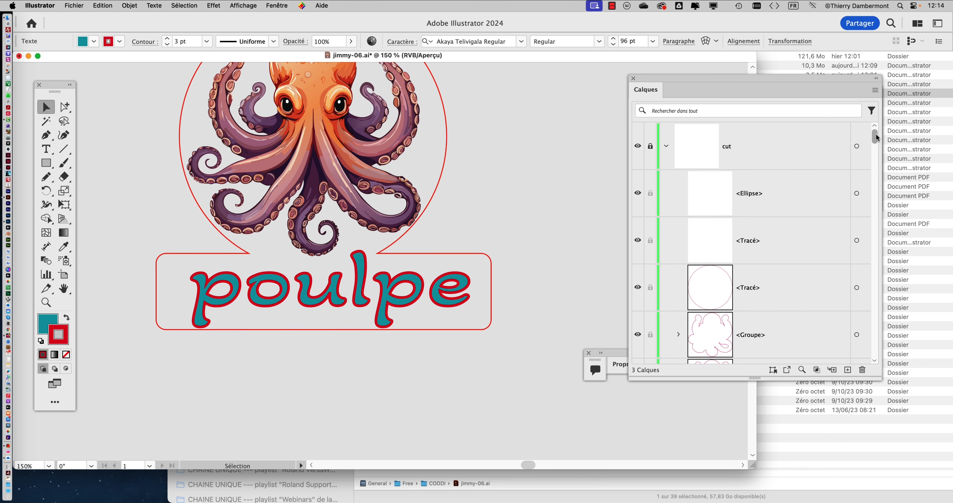
left_click(666, 147)
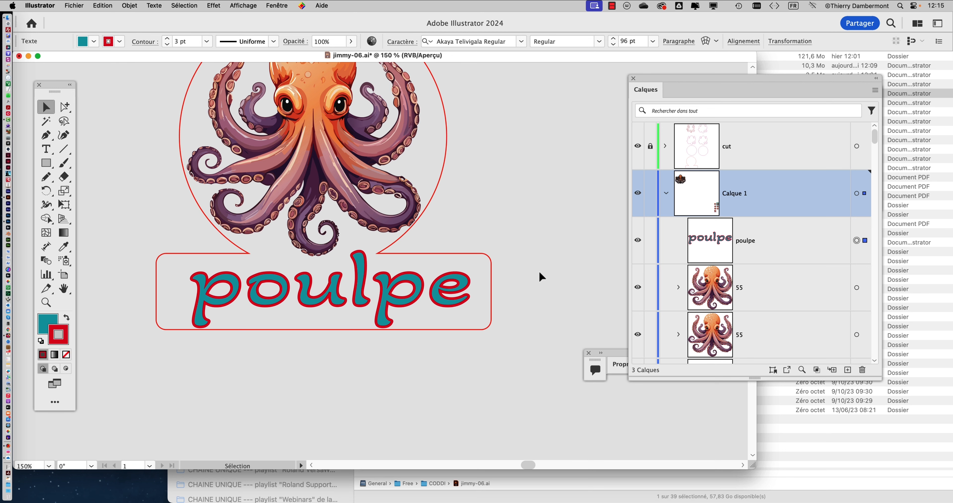
Collapse and lock the Calque 1 layer, and unlock the cut layer with all its contours selected.
scroll(466, 266, "down", 3)
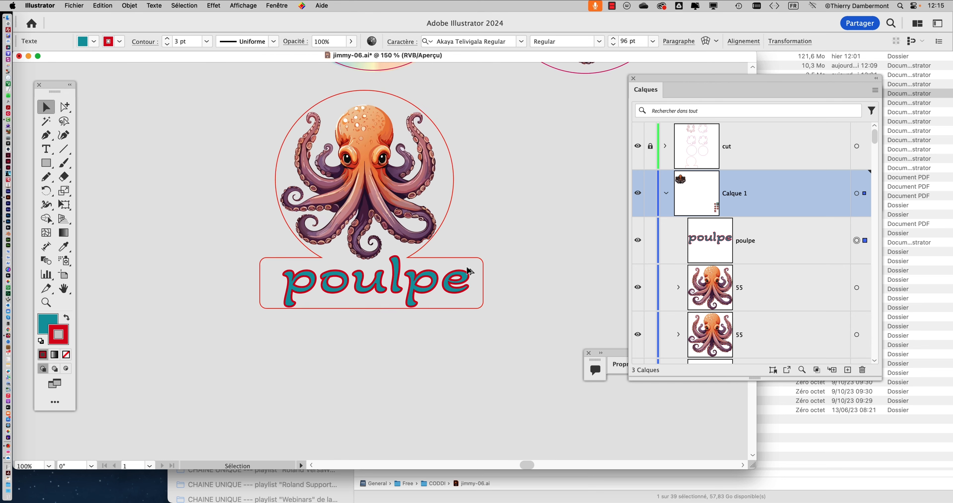
key("space")
left_click_drag(486, 231, 327, 296)
left_click_drag(385, 288, 392, 384)
left_click_drag(358, 237, 357, 356)
scroll(264, 166, "up", 4)
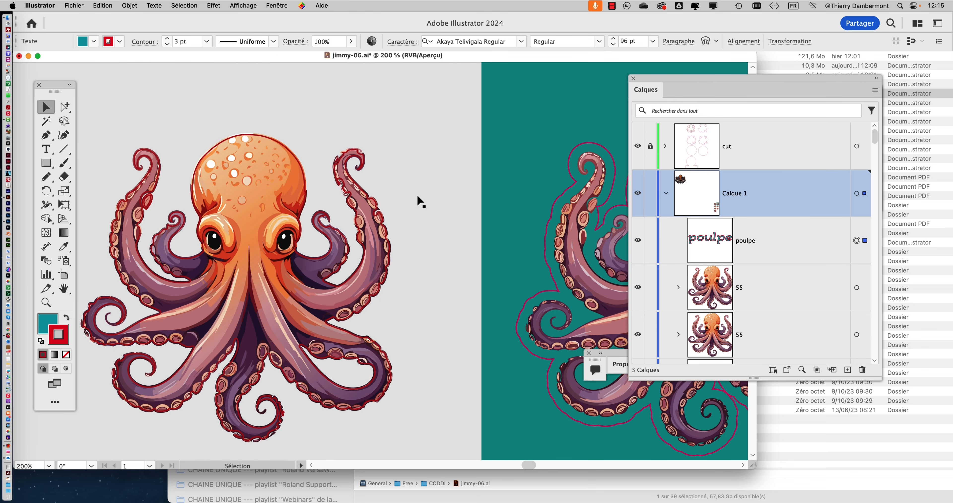
left_click(665, 193)
left_click(650, 193)
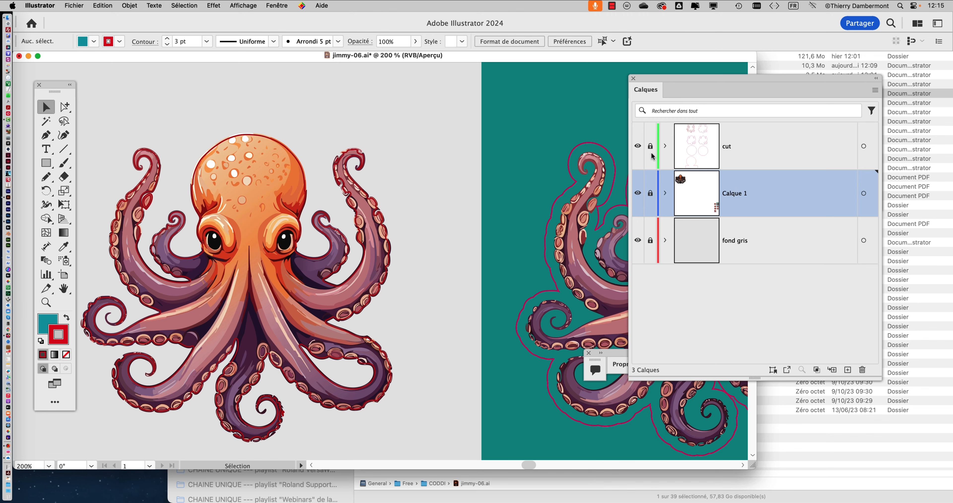
left_click(649, 145)
left_click(863, 145)
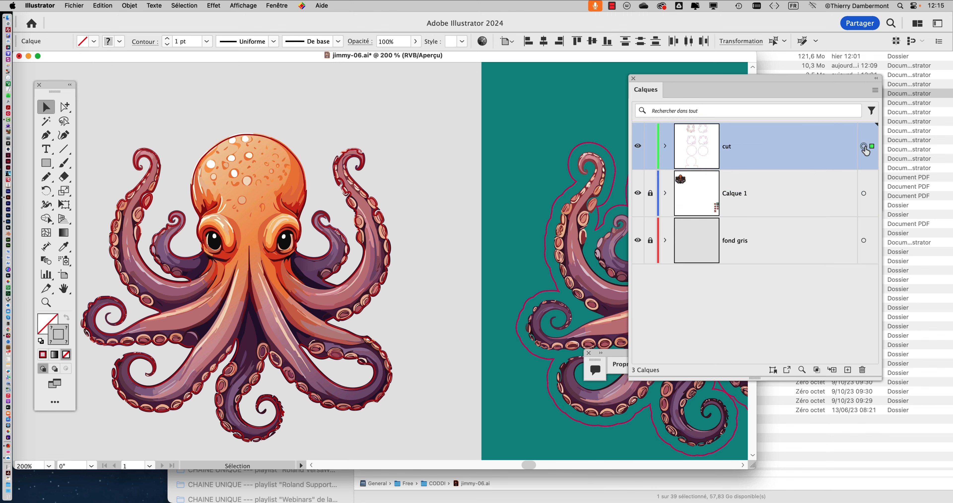
Select only the cut contour around the octopus on the green background with the Group Selection tool.
scroll(408, 219, "down", 2)
left_click_drag(479, 253, 311, 211)
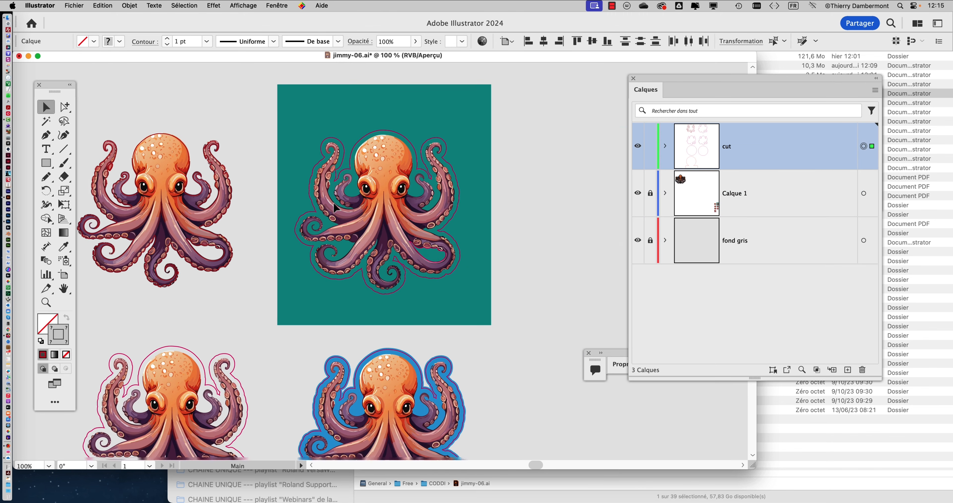
scroll(408, 152, "up", 2)
left_click_drag(434, 220, 408, 190)
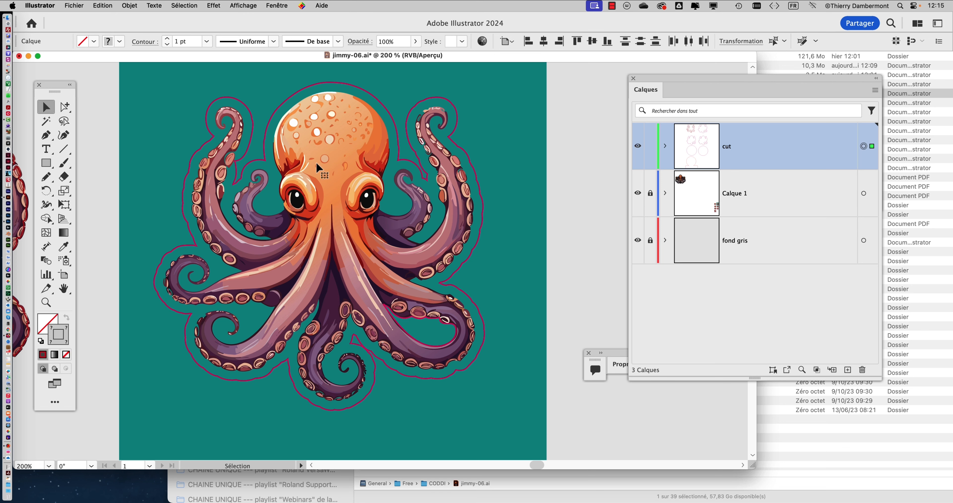
left_click(64, 107)
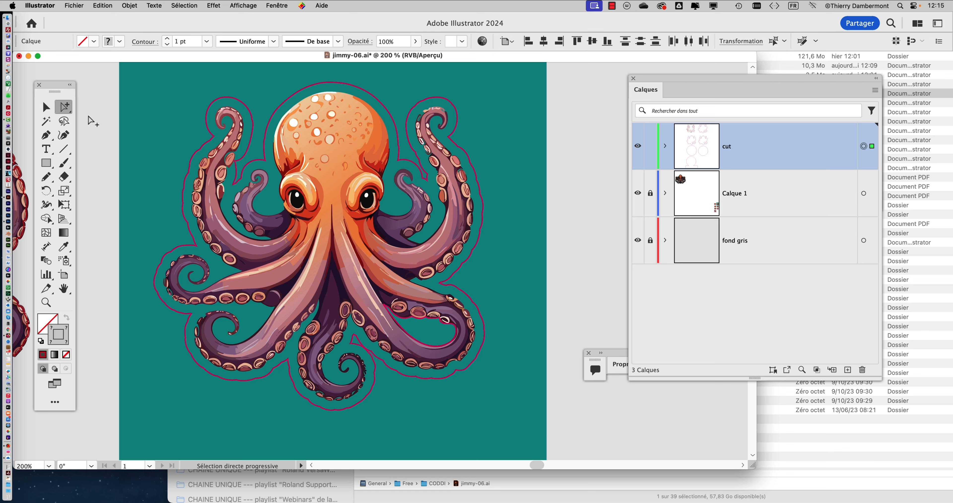
left_click(576, 199)
left_click(483, 194)
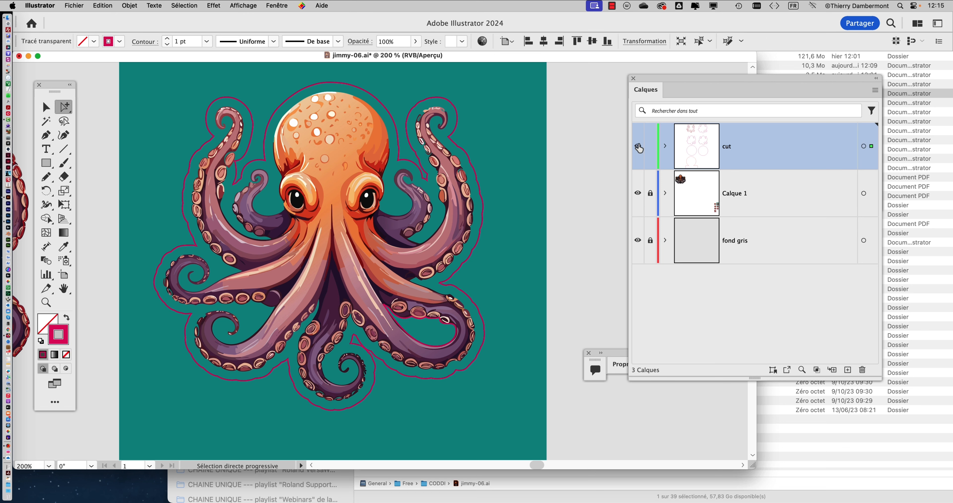
Select the octopus's pink contour and toggle the visibility of the cut, Calque 1 and fond gris layers to check their contents.
left_click(637, 146)
left_click(637, 146)
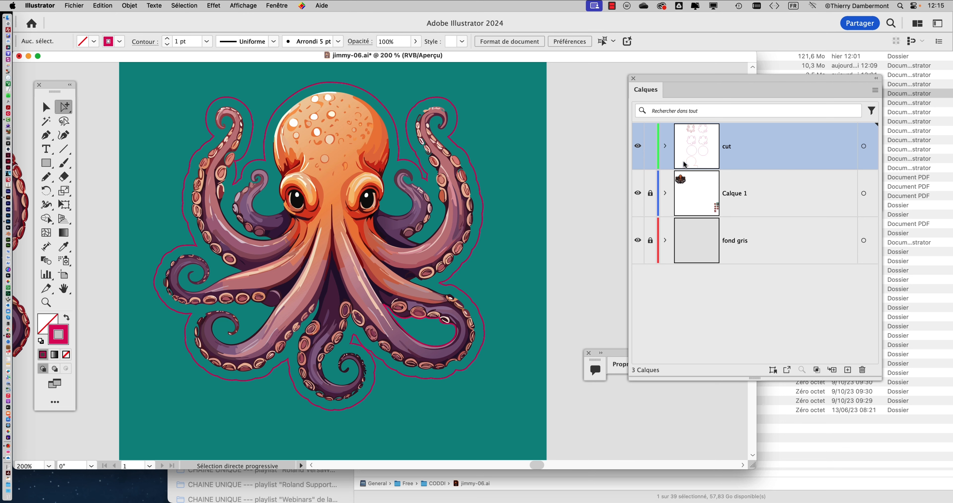
left_click(650, 193)
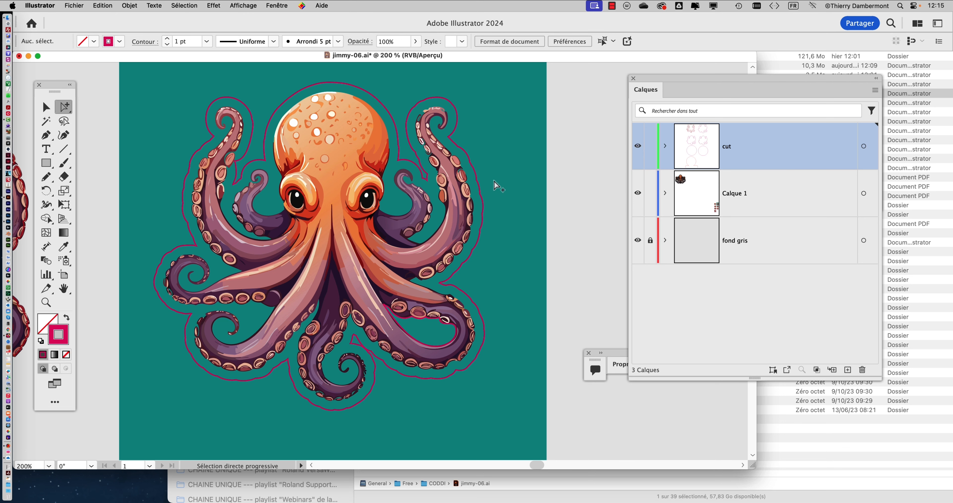
left_click(480, 192)
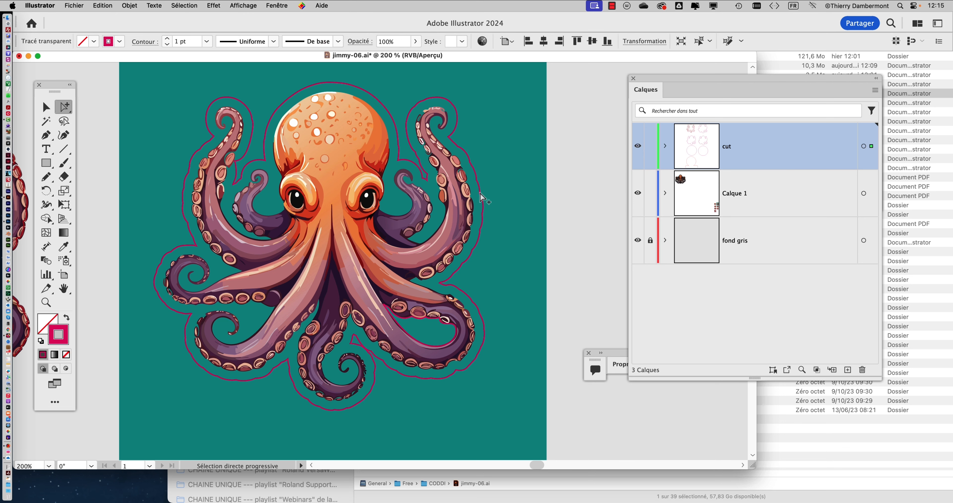
left_click(635, 240)
left_click(636, 240)
left_click(638, 194)
left_click(638, 193)
left_click(638, 193)
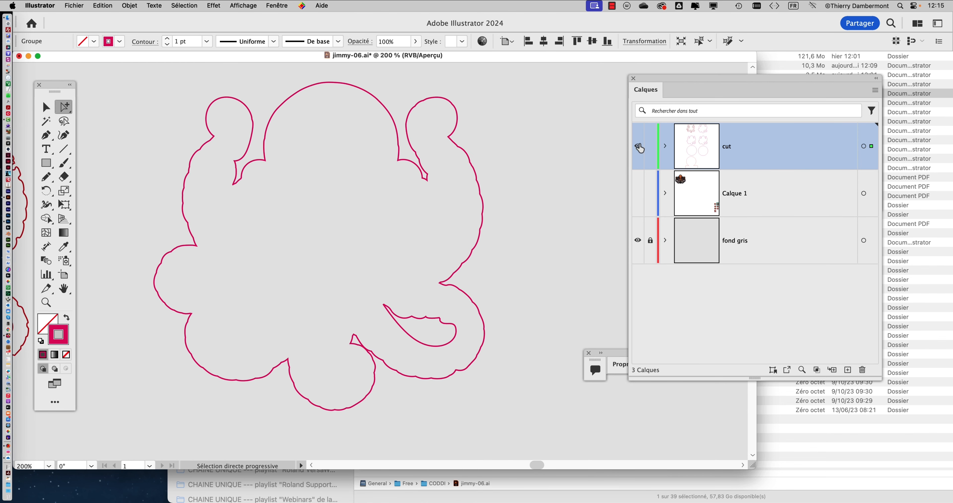
left_click(638, 194)
Expand the cut layer in an enlarged layer list and examine the contour groups it contains.
left_click(665, 146)
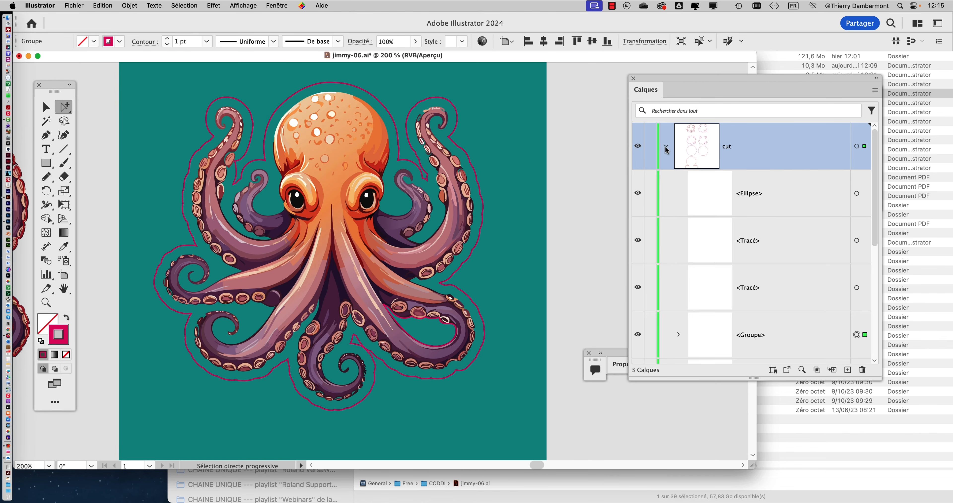
left_click_drag(878, 379, 886, 456)
scroll(795, 351, "down", 3)
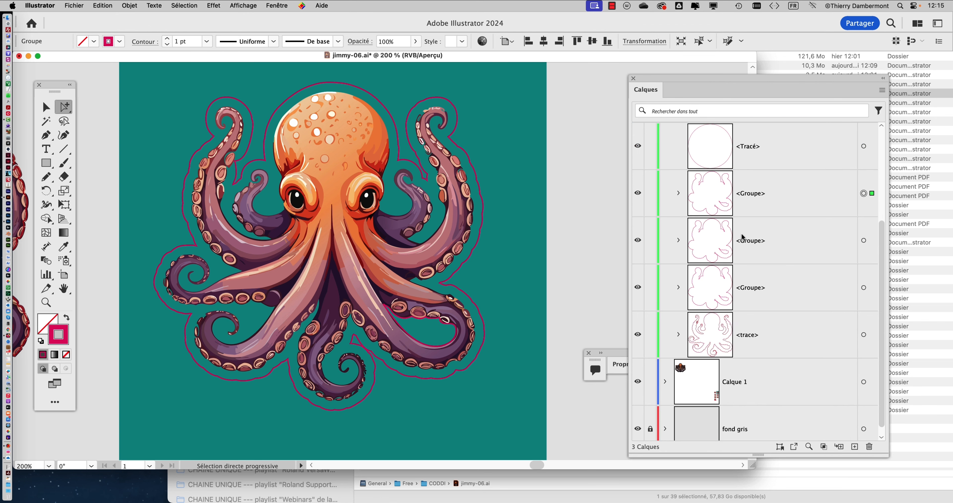
left_click(677, 240)
left_click(677, 240)
left_click(573, 193)
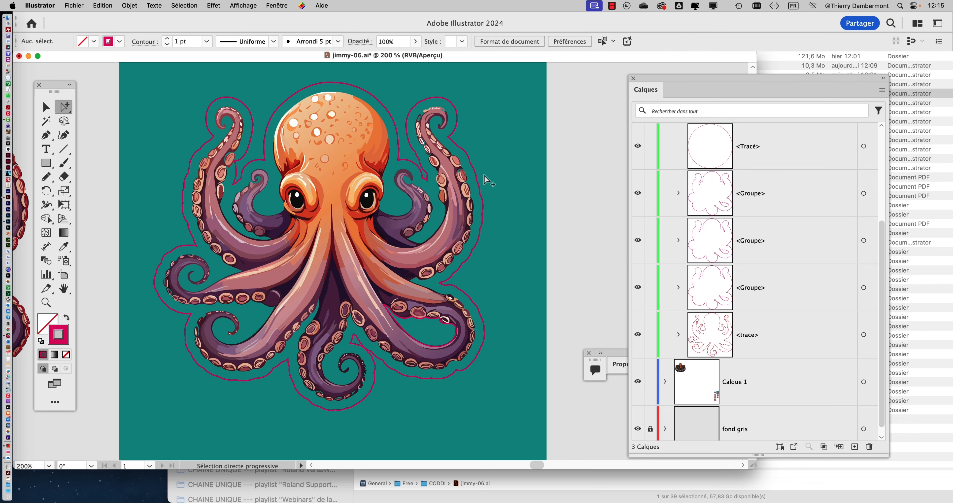
Turn the display of selection edges back on and select the octopus's cut contour.
left_click(243, 5)
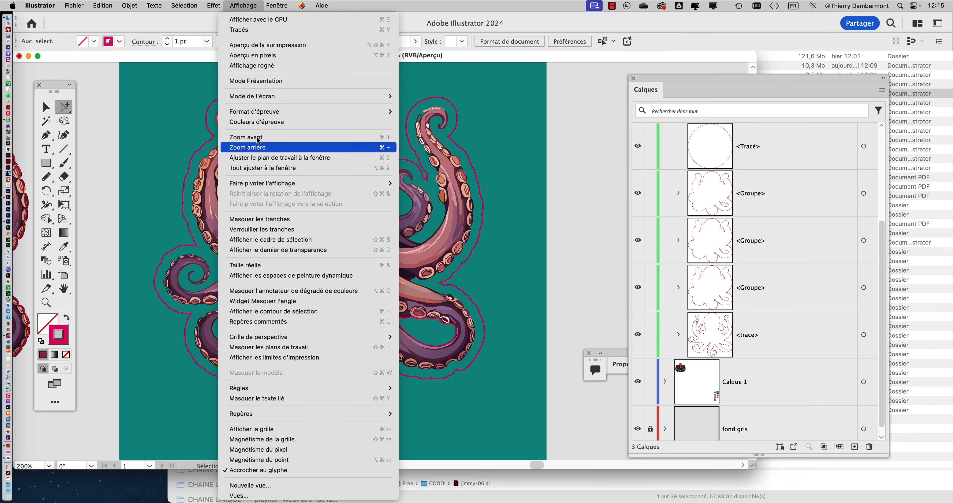
left_click(306, 311)
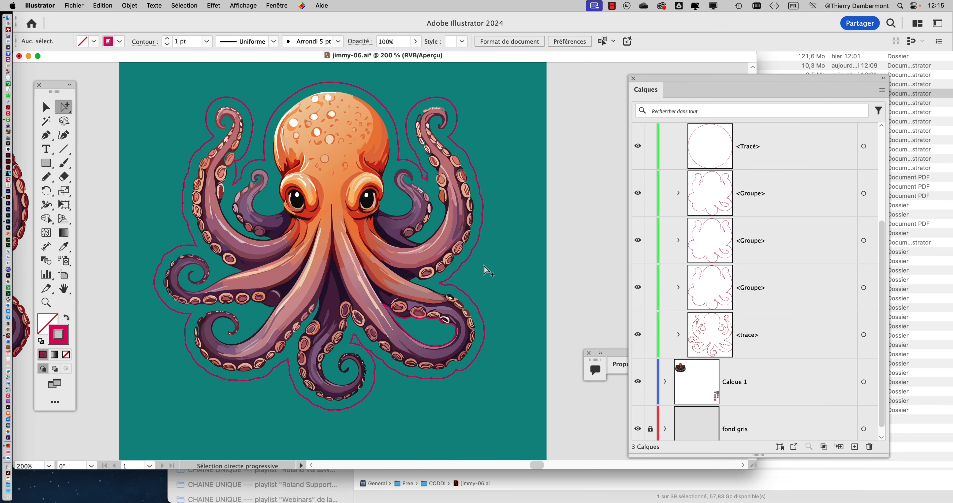
left_click(481, 199)
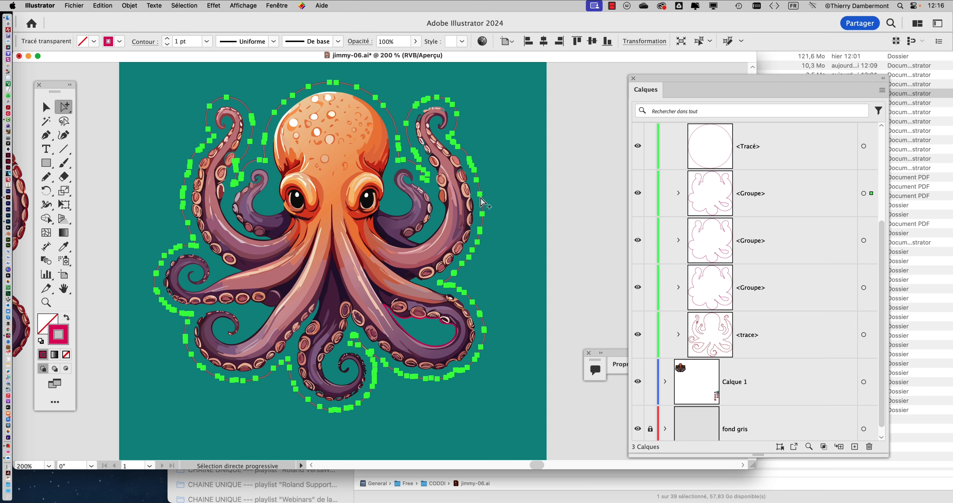
Collapse the cut layer and lock the Calque 1 layer.
scroll(703, 185, "up", 4)
left_click(673, 156)
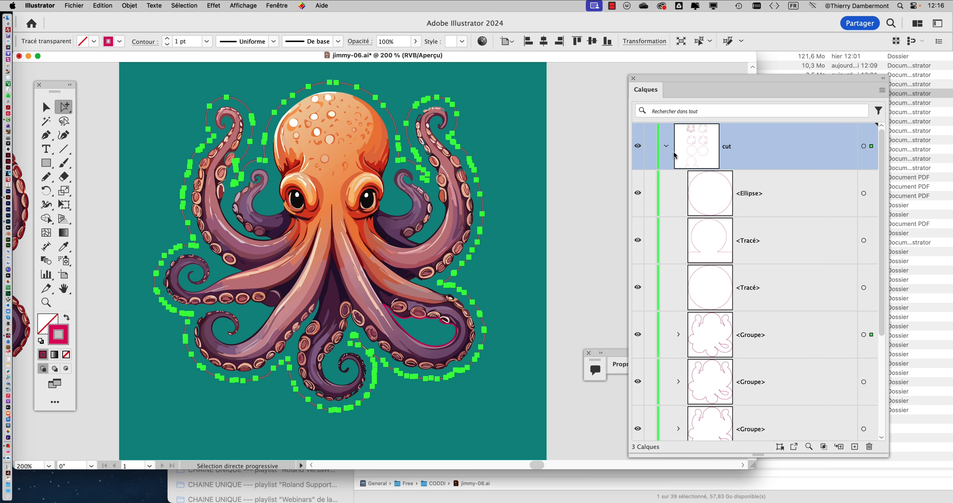
left_click(664, 146)
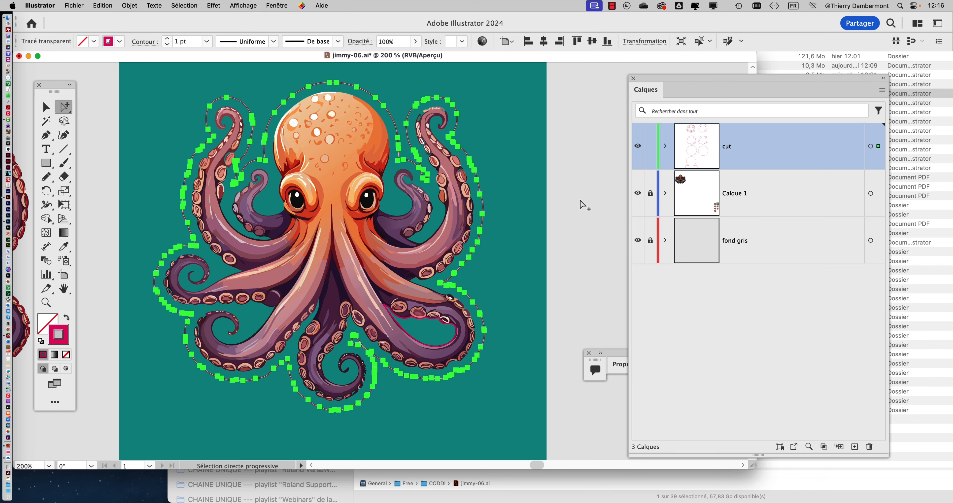
Examine the shape and anchor points of the cut contour around the octopus's head and tentacles.
left_click(497, 181)
left_click(480, 186)
scroll(541, 224, "up", 2)
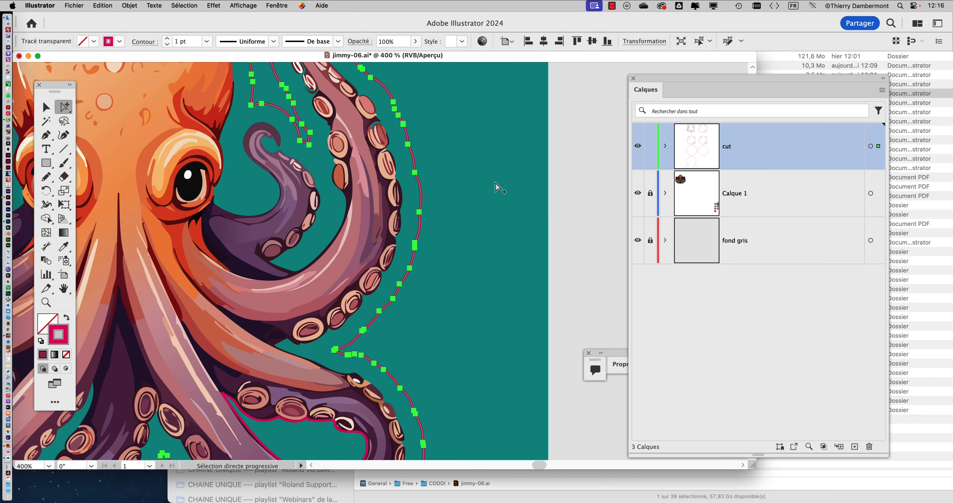
left_click(549, 191)
scroll(550, 191, "up", 5)
scroll(549, 192, "left", 4)
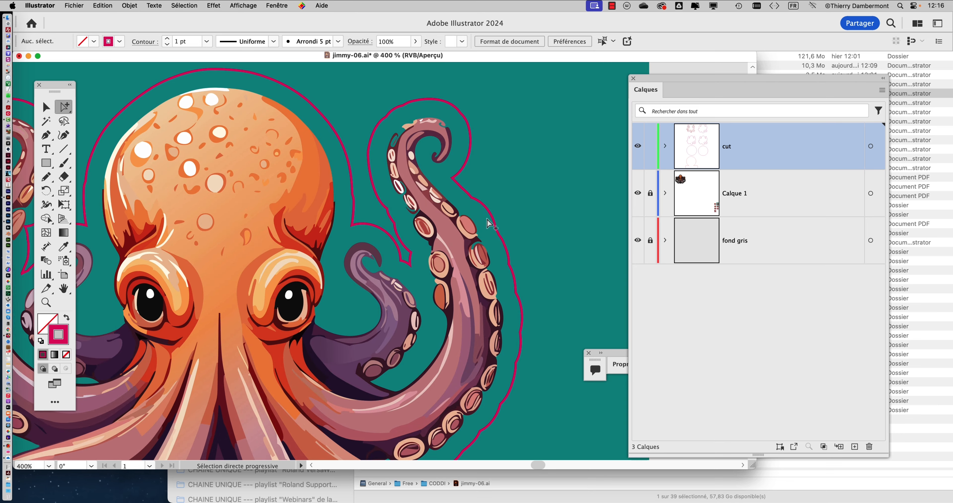
scroll(464, 155, "down", 3)
scroll(464, 155, "right", 2)
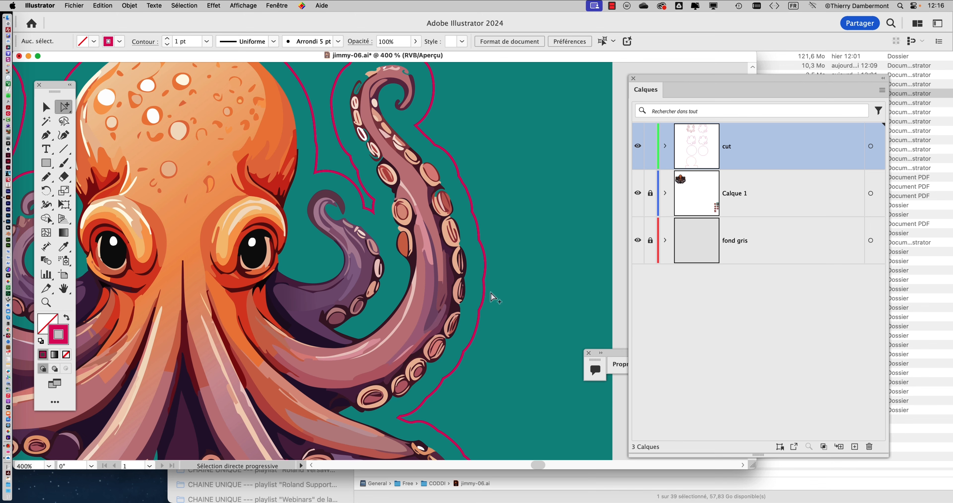
scroll(484, 340, "down", 2)
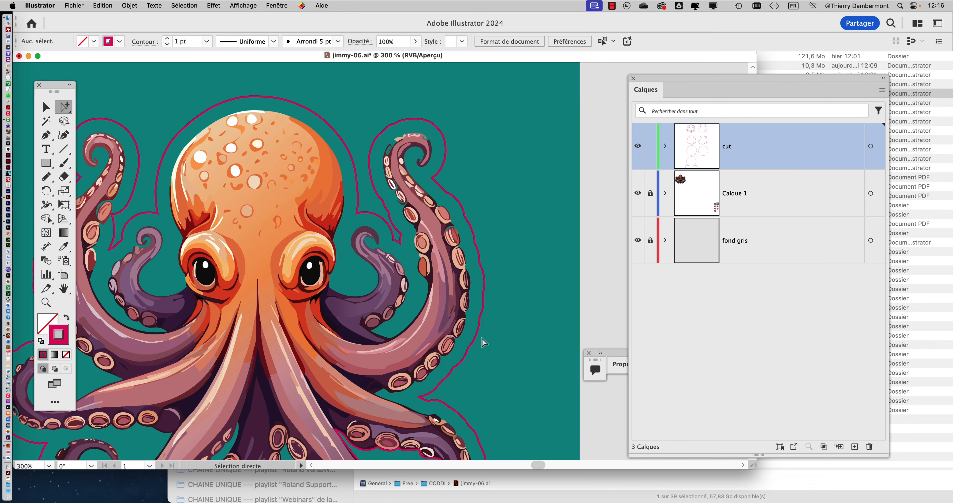
scroll(485, 286, "up", 2)
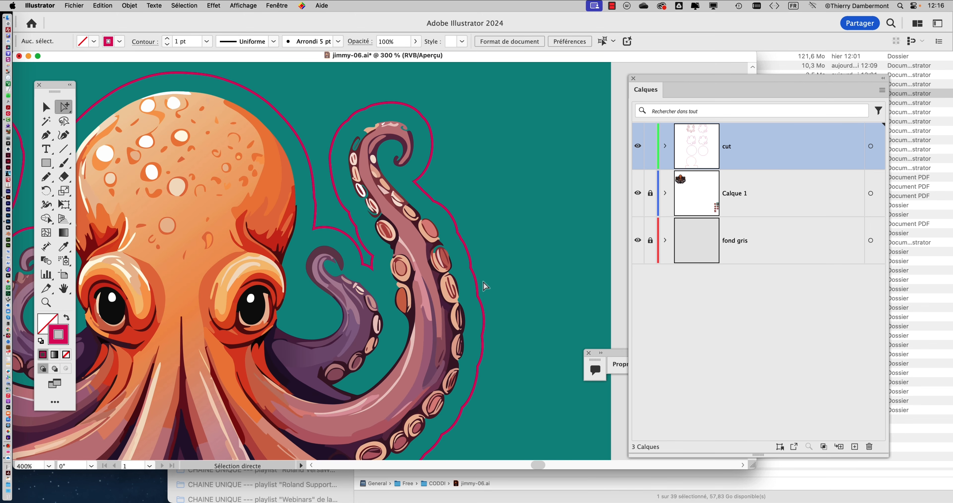
scroll(485, 289, "down", 4)
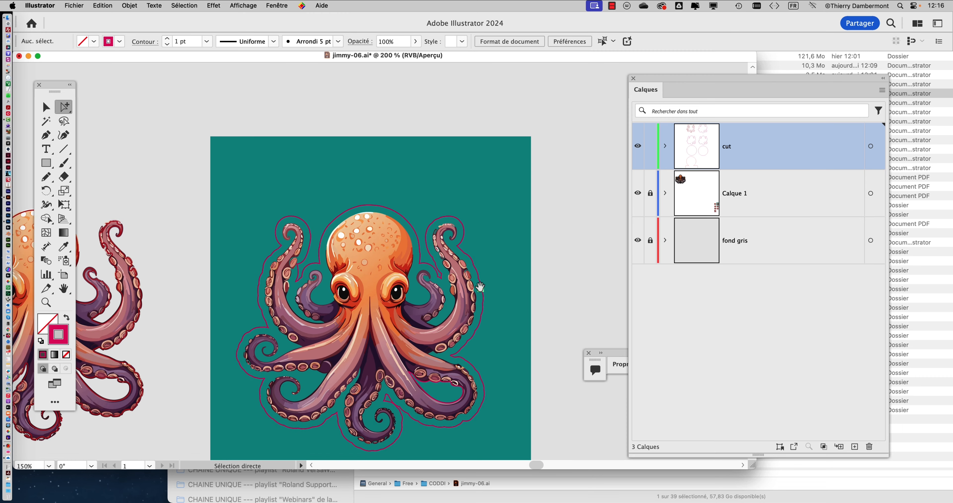
scroll(80, 116, "up", 1)
scroll(80, 116, "down", 1)
scroll(117, 132, "down", 1)
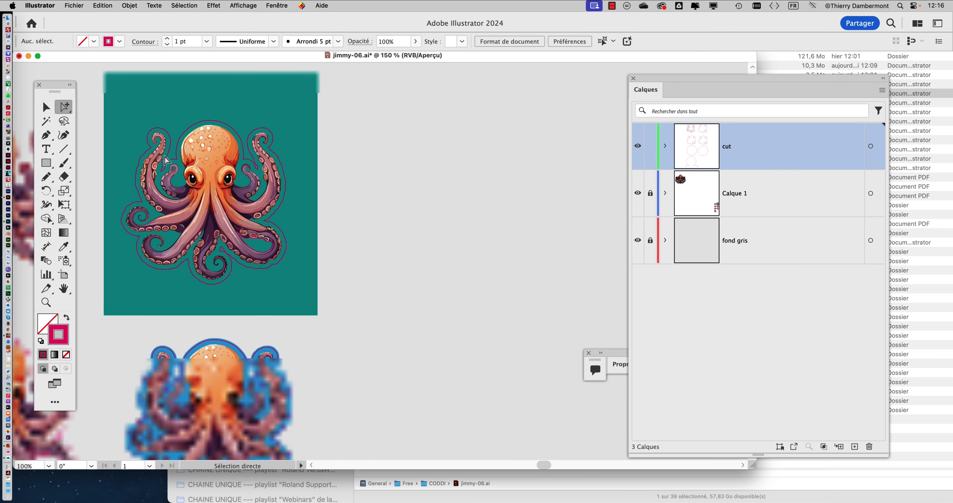
Unlock Calque 1 and place a copy of the octopus with its teal background and cut contour beside the original.
left_click(53, 108)
left_click(650, 192)
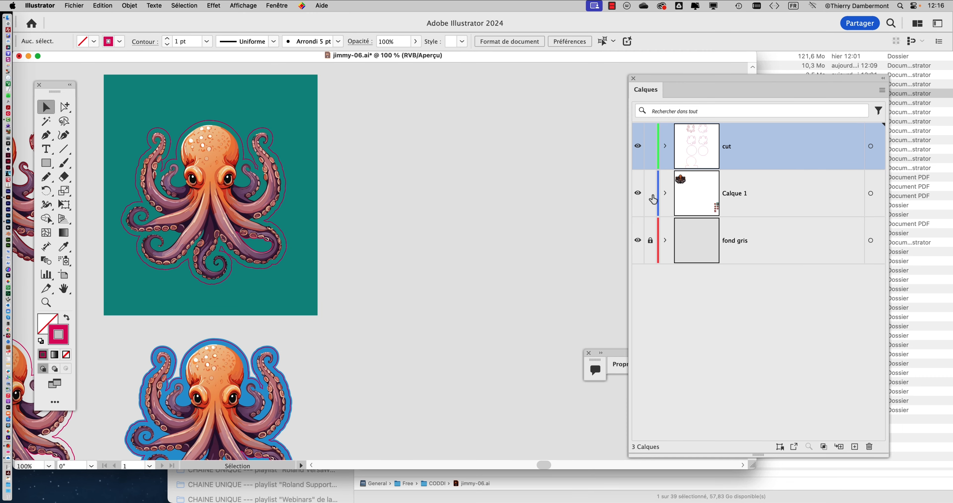
left_click_drag(97, 94, 325, 285)
left_click_drag(228, 213, 480, 216)
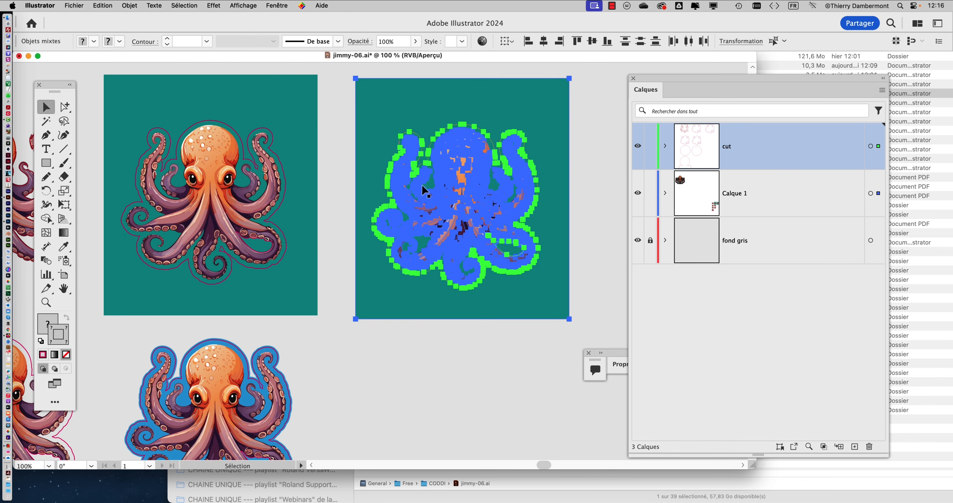
Lock the Calque 1 layer and select the outer cut contour of the duplicated octopus, framing the anchor points along its tentacle.
left_click(64, 107)
left_click(649, 192)
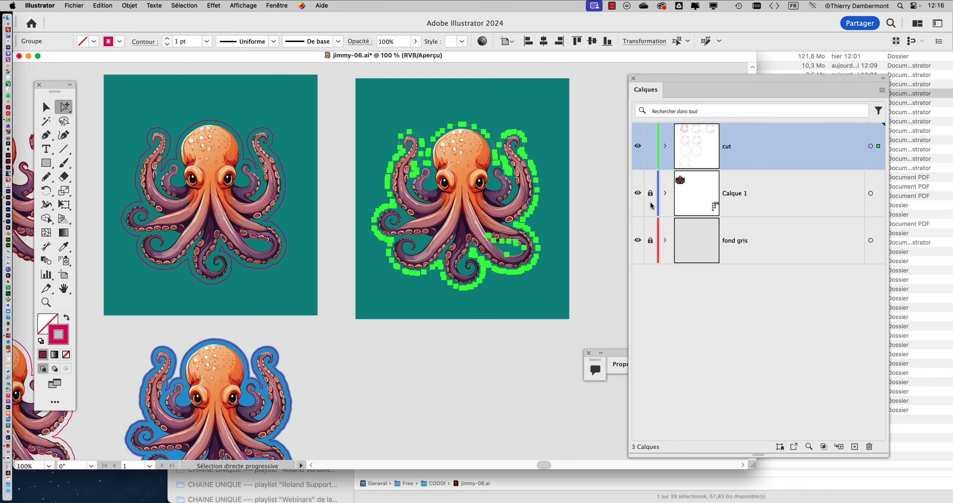
scroll(532, 187, "up", 5)
left_click(522, 185)
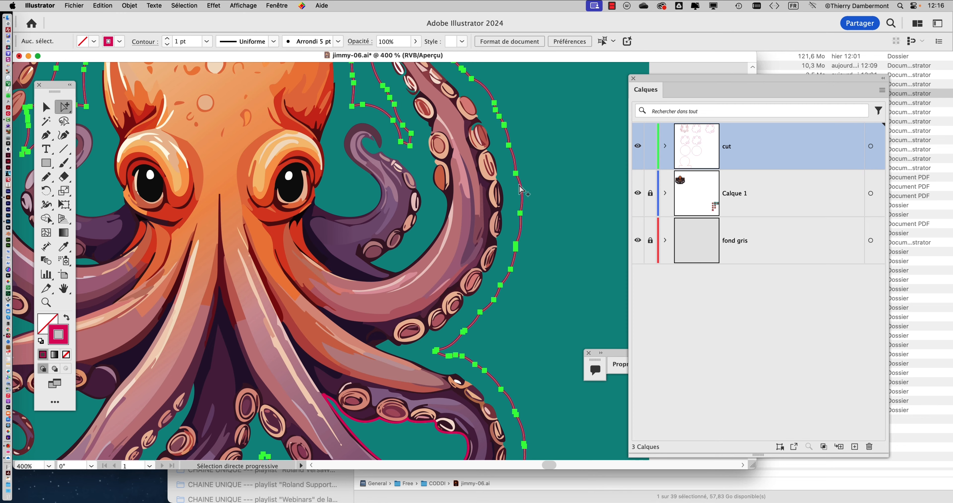
key("space")
left_click_drag(546, 166, 540, 340)
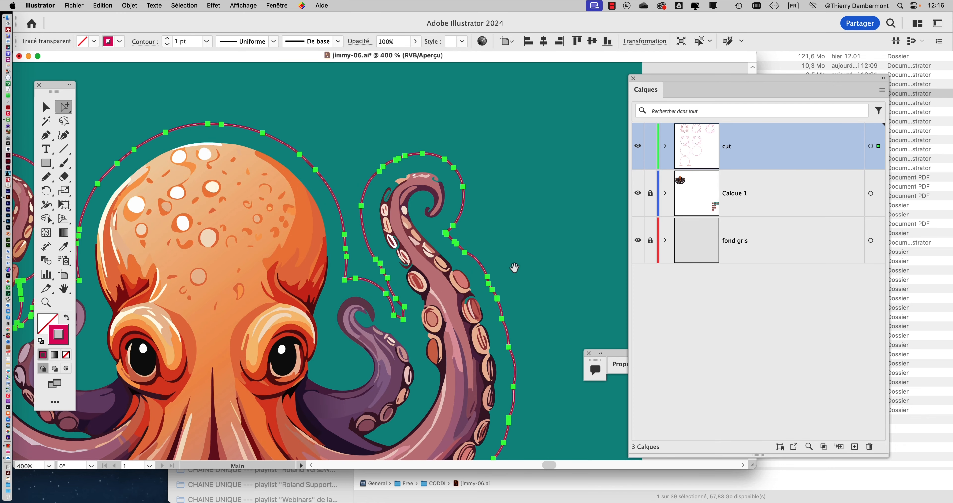
scroll(518, 330, "up", 2)
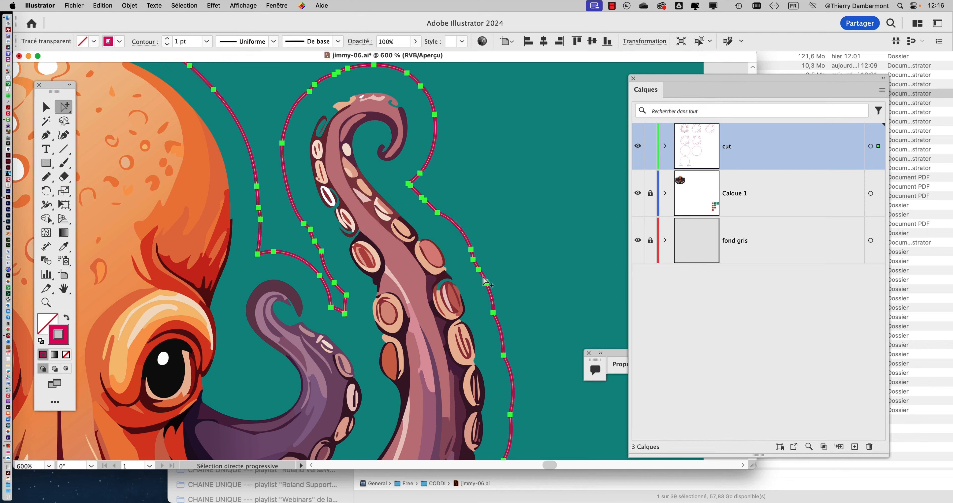
key("space")
left_click_drag(487, 282, 276, 190)
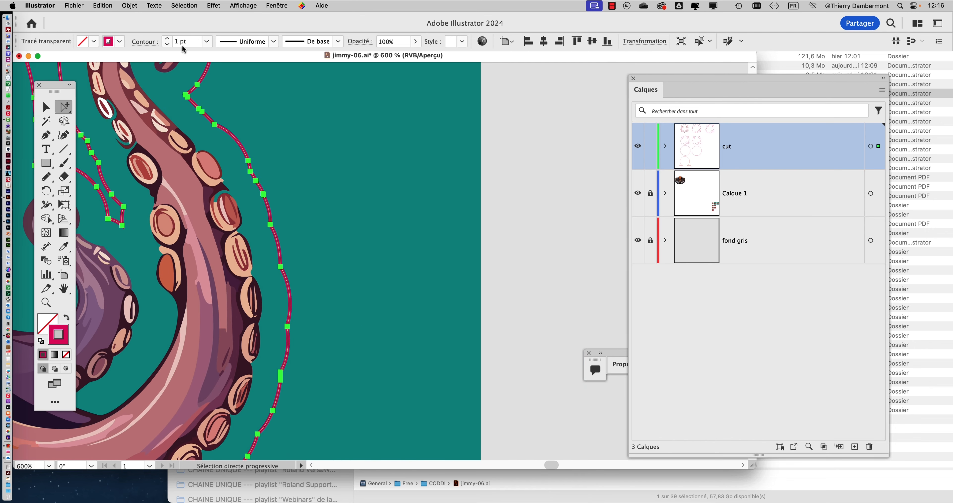
Try to simplify the duplicate's cut contour by testing curve settings such as 16% in the detailed Simplify options.
left_click(131, 6)
mouse_move(142, 262)
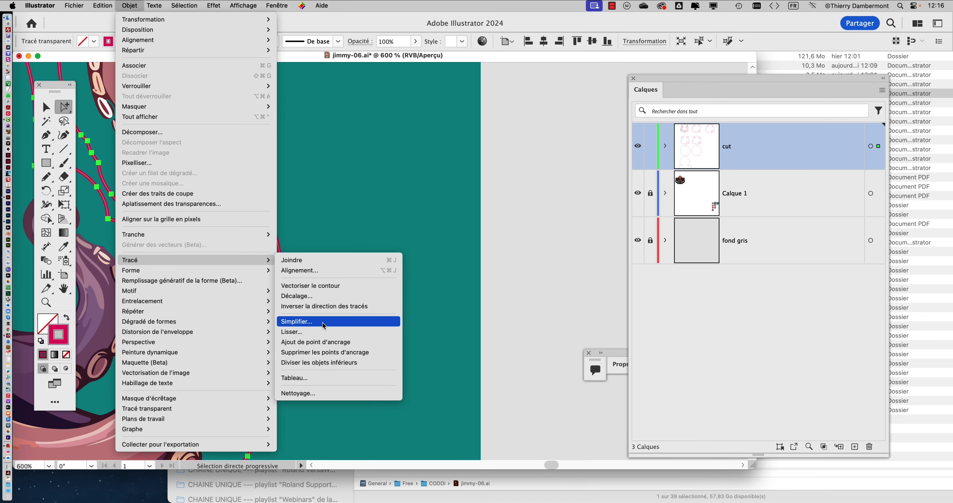
left_click(322, 321)
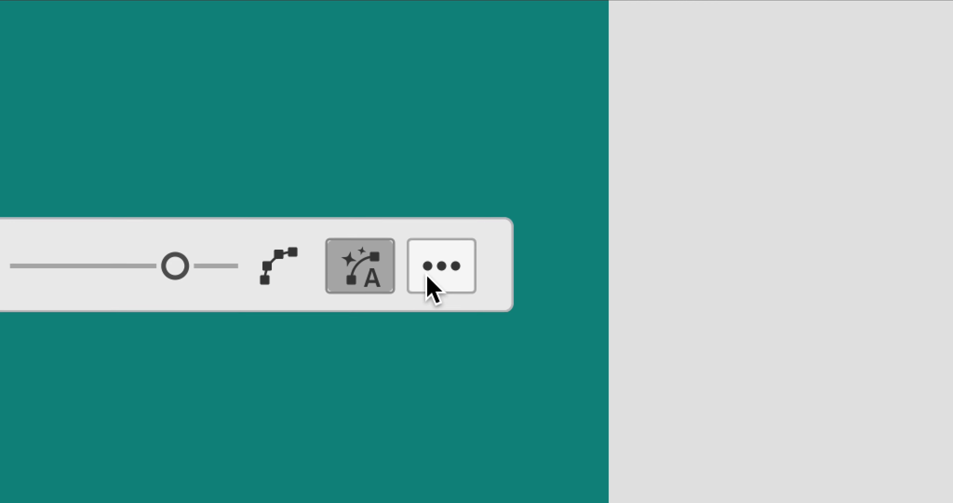
left_click(431, 280)
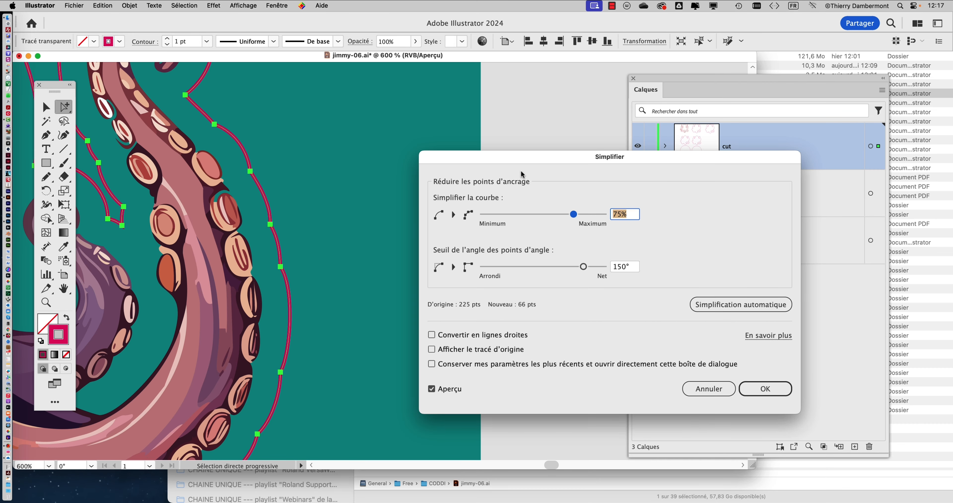
left_click_drag(507, 159, 448, 121)
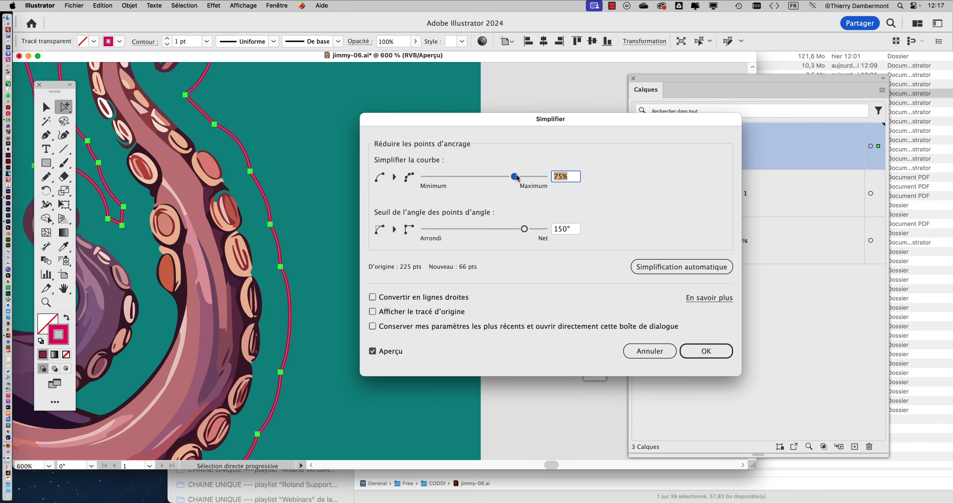
left_click_drag(516, 178, 443, 179)
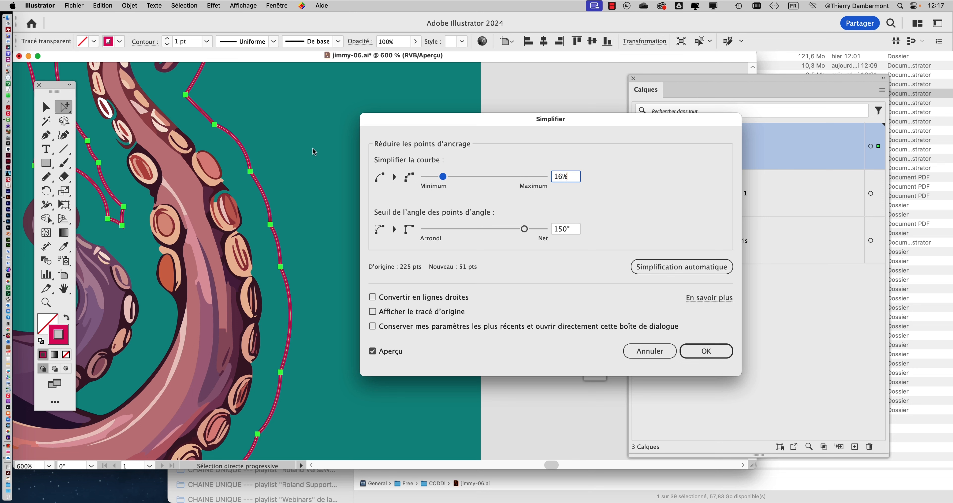
left_click_drag(431, 174, 465, 177)
left_click(649, 350)
Simplify the duplicated octopus's outer cut contour with the curve set to 18% and the corner angle threshold to 95°.
left_click_drag(302, 186, 437, 308)
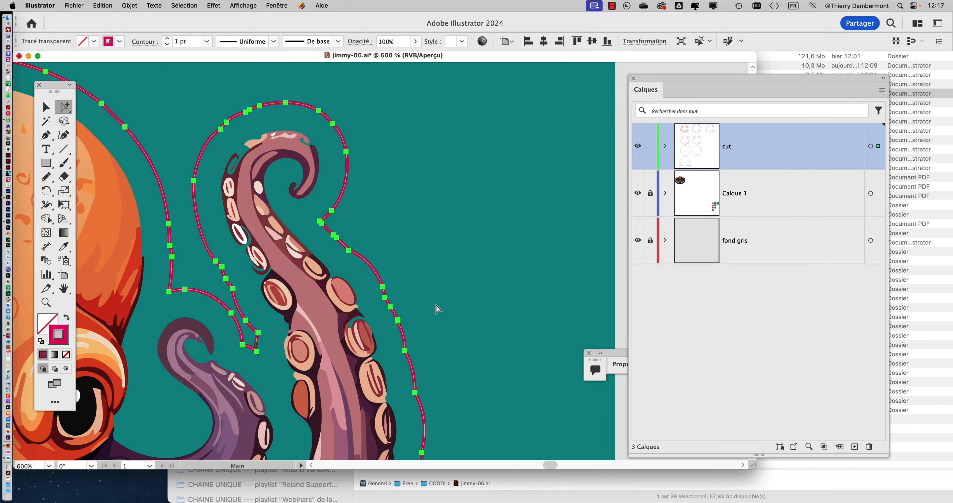
scroll(429, 313, "down", 2)
left_click_drag(340, 341, 348, 221)
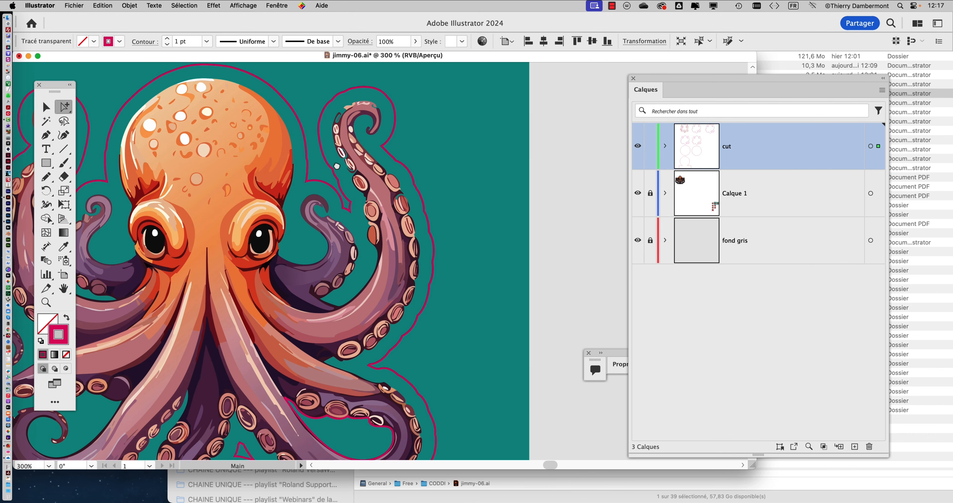
left_click(124, 5)
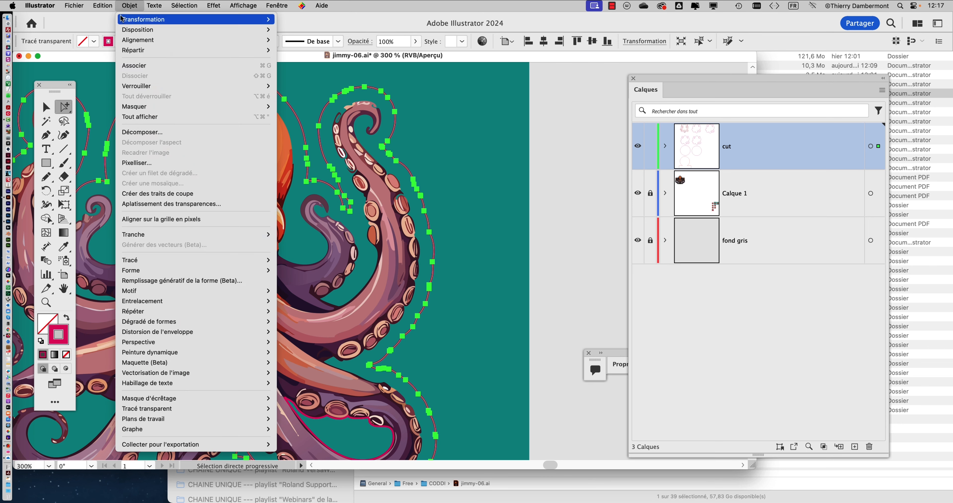
mouse_move(237, 260)
left_click(330, 323)
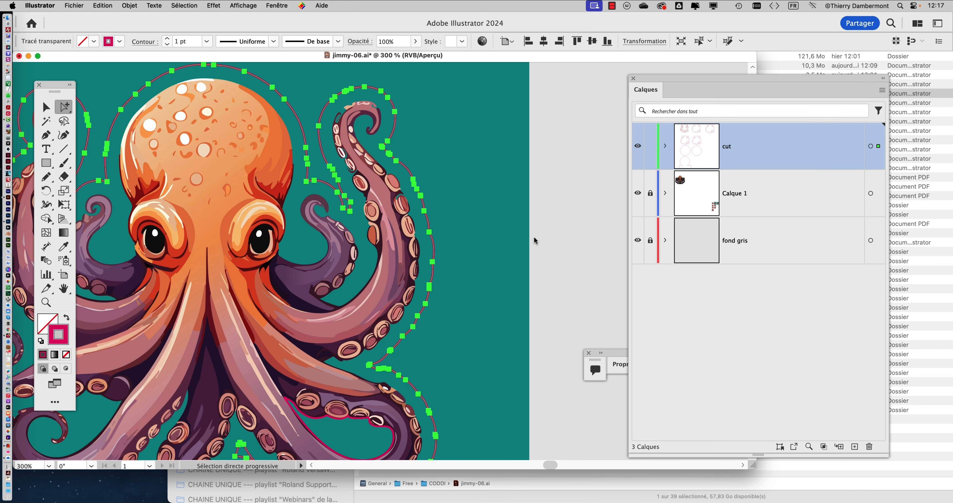
left_click(440, 273)
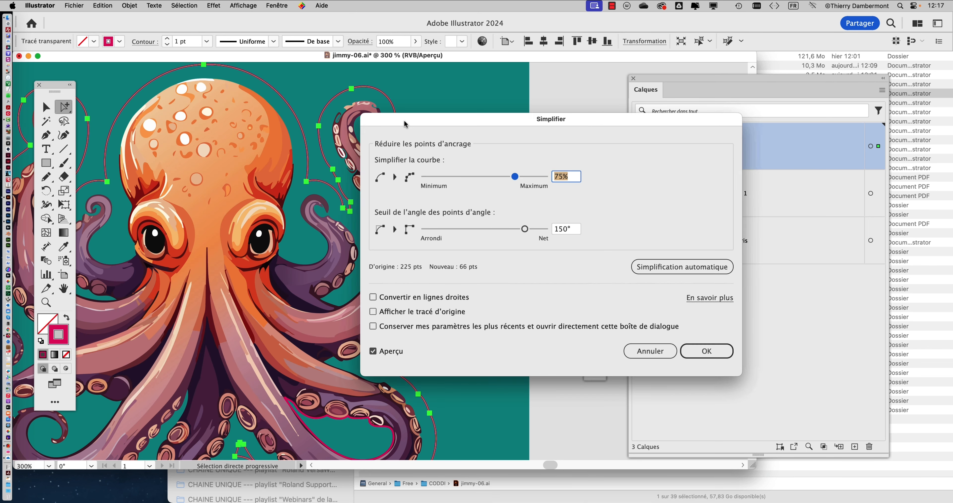
left_click_drag(410, 133, 563, 105)
left_click_drag(672, 148, 602, 148)
left_click_drag(660, 203, 641, 204)
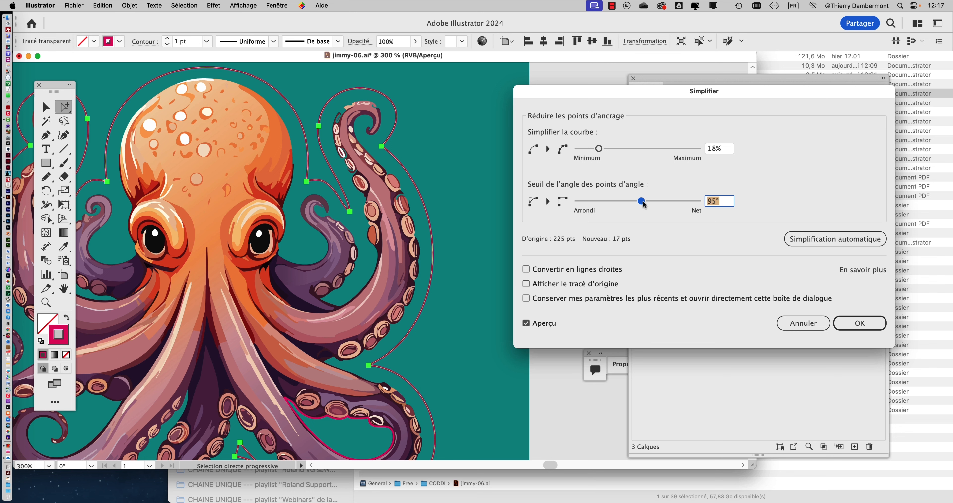
left_click(859, 323)
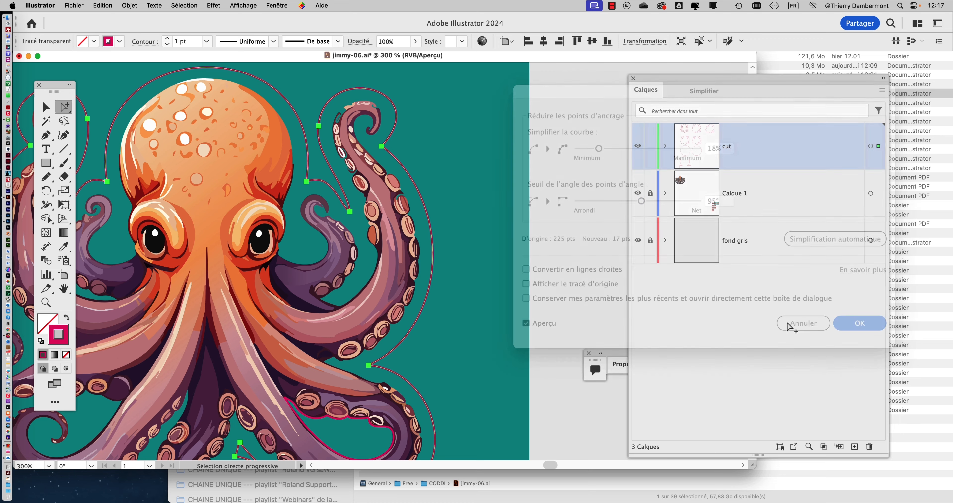
Compare the simplified cut contour of the duplicate with the original octopus's contour, checking anchor points around the head and tentacles.
key("super+minus")
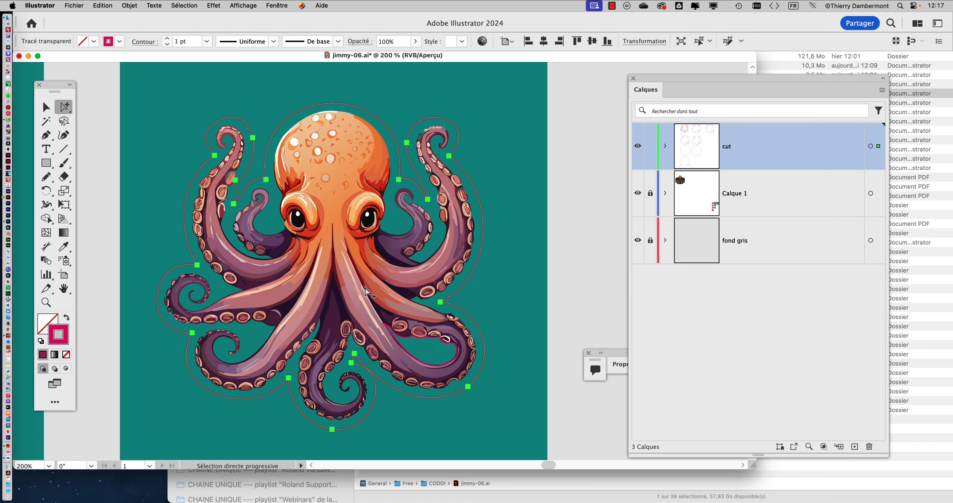
left_click_drag(170, 242, 557, 257)
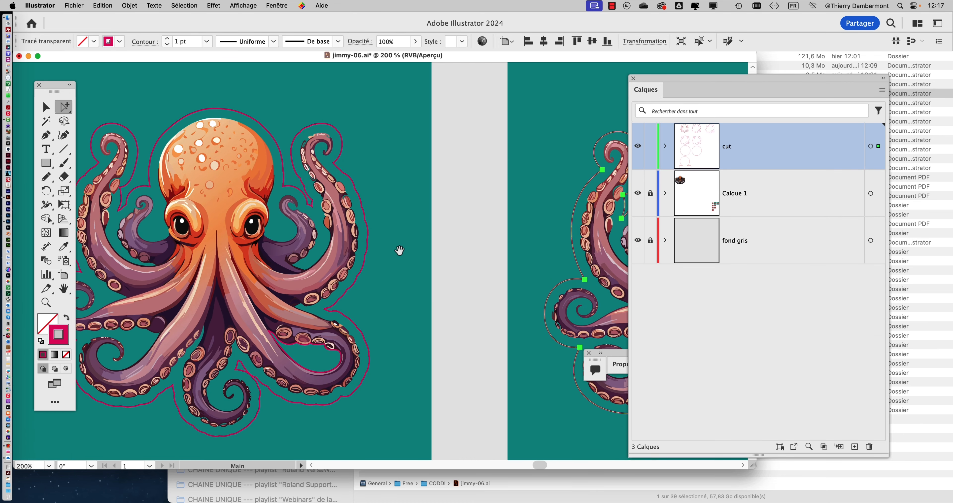
left_click(368, 230)
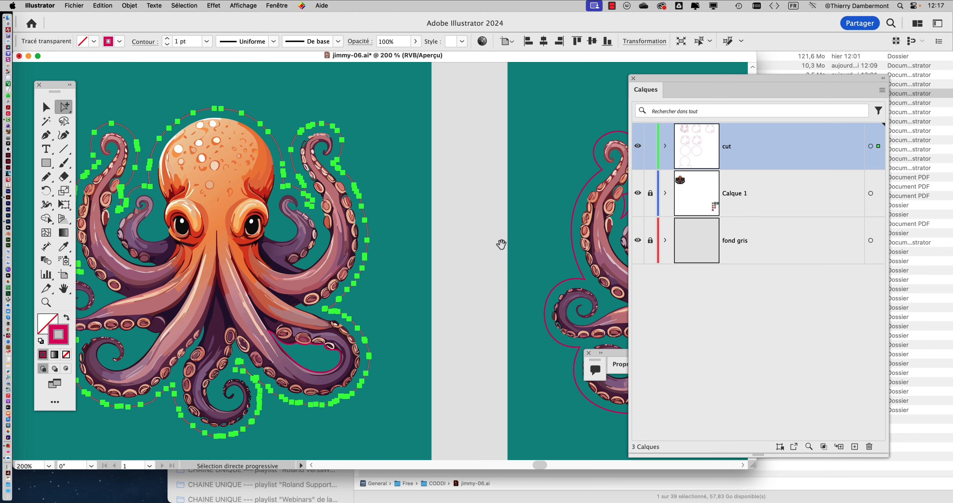
left_click_drag(489, 316, 108, 270)
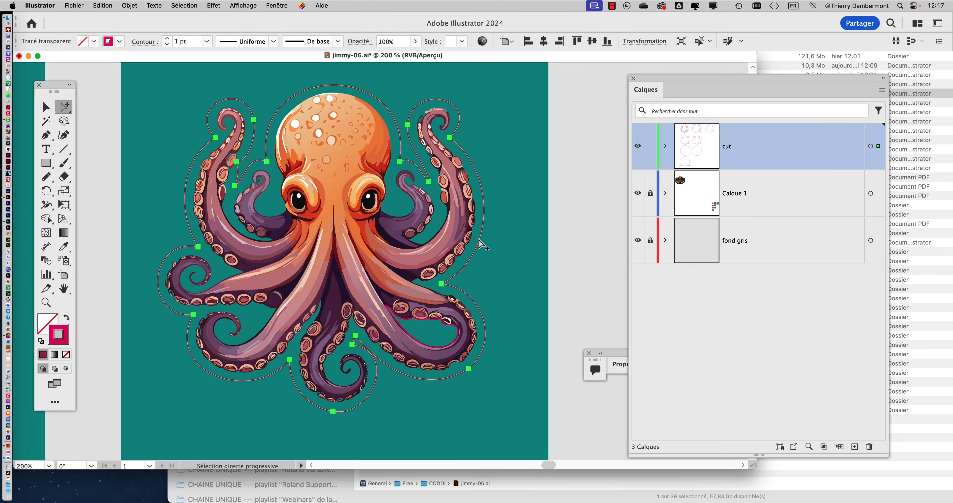
left_click_drag(277, 255, 18, 250)
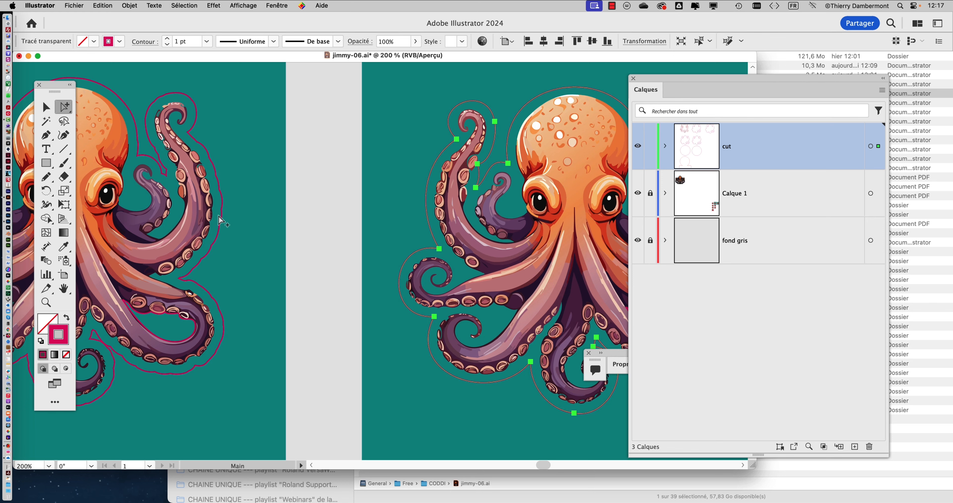
scroll(220, 224, "up", 1)
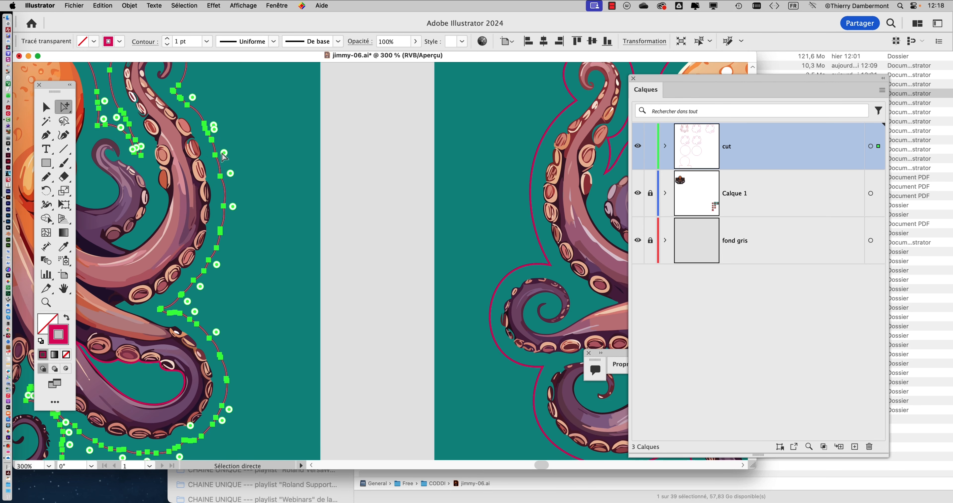
scroll(294, 282, "down", 2)
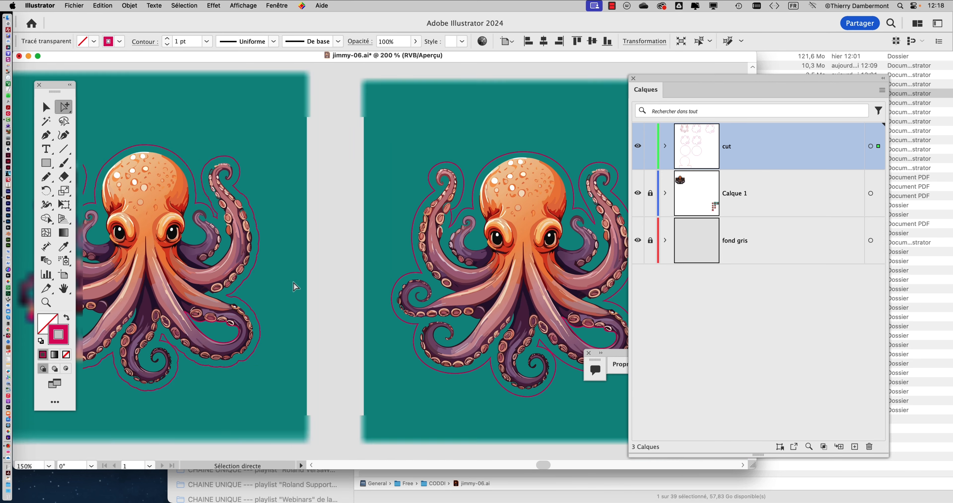
left_click_drag(428, 297, 193, 288)
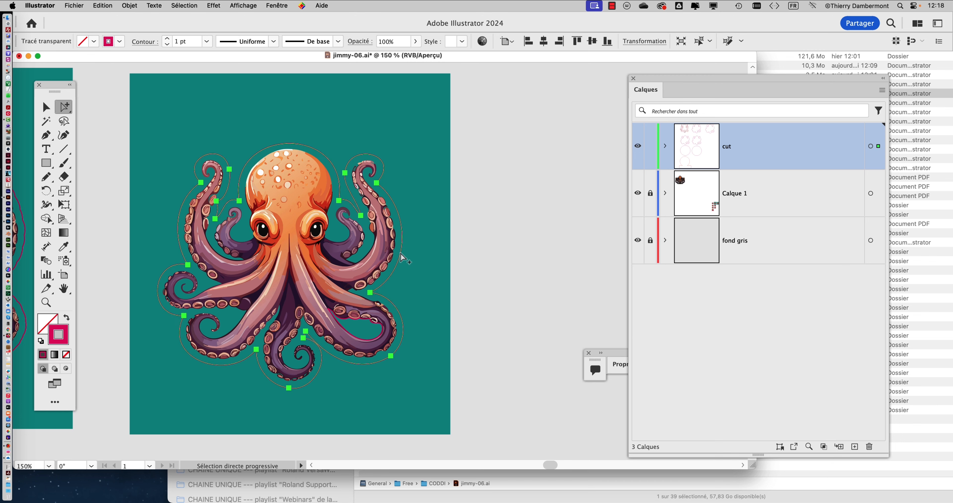
scroll(396, 284, "up", 3)
scroll(396, 284, "down", 2)
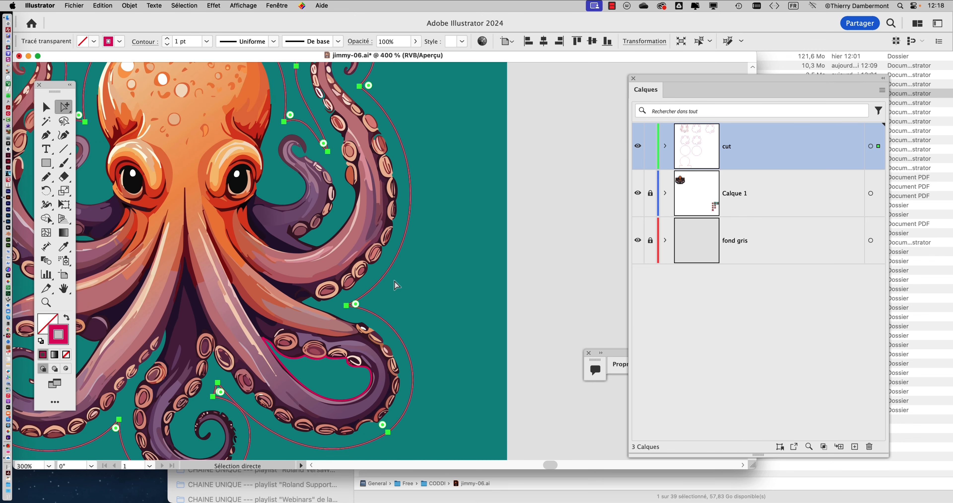
key("alt")
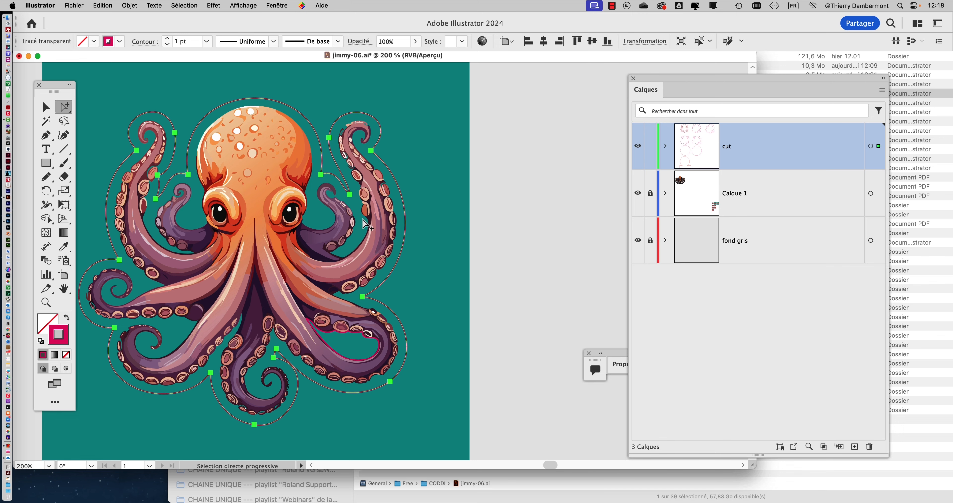
scroll(397, 296, "down", 3)
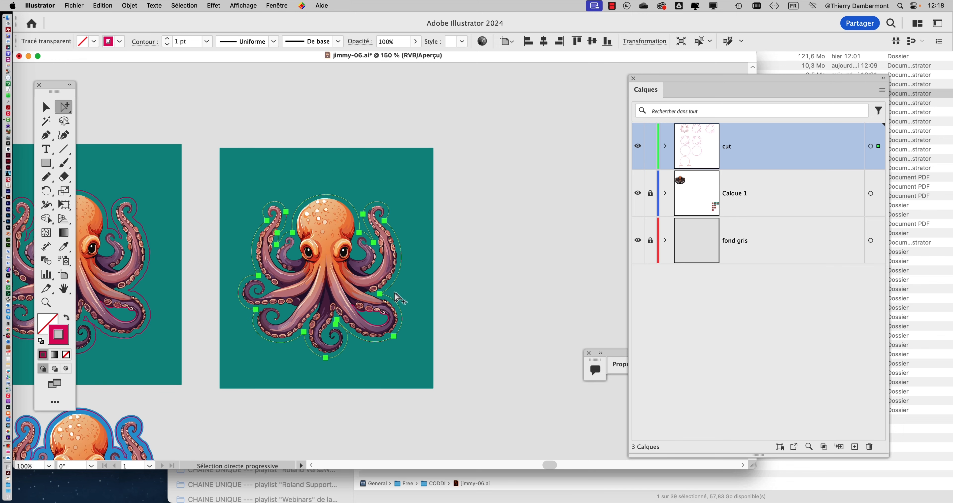
Examine the cut contours of the plain and blue-backed octopus stickers in the second row, moving the Layers panel aside.
scroll(296, 327, "down", 2)
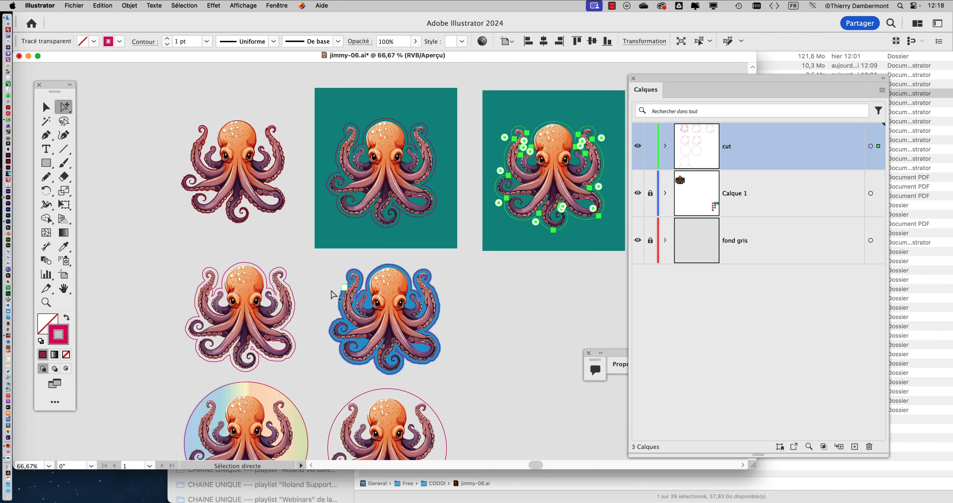
scroll(306, 333, "up", 1)
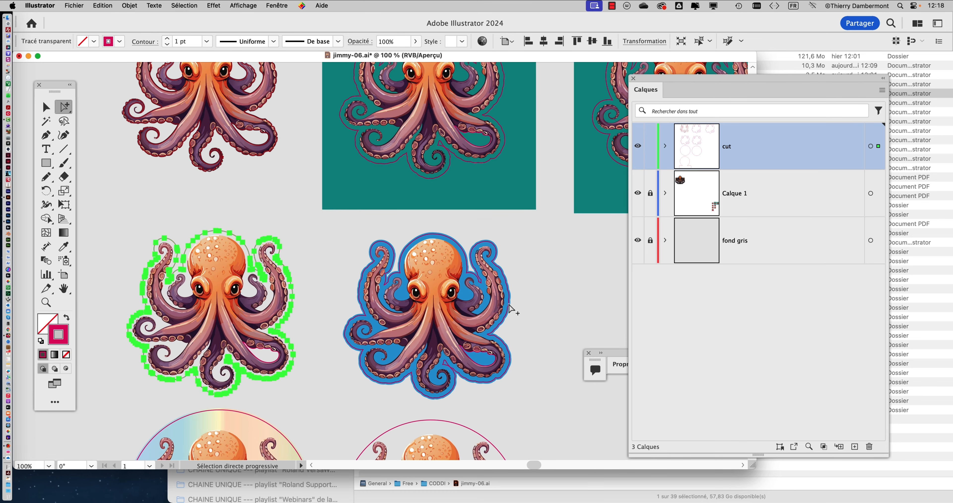
left_click(509, 306)
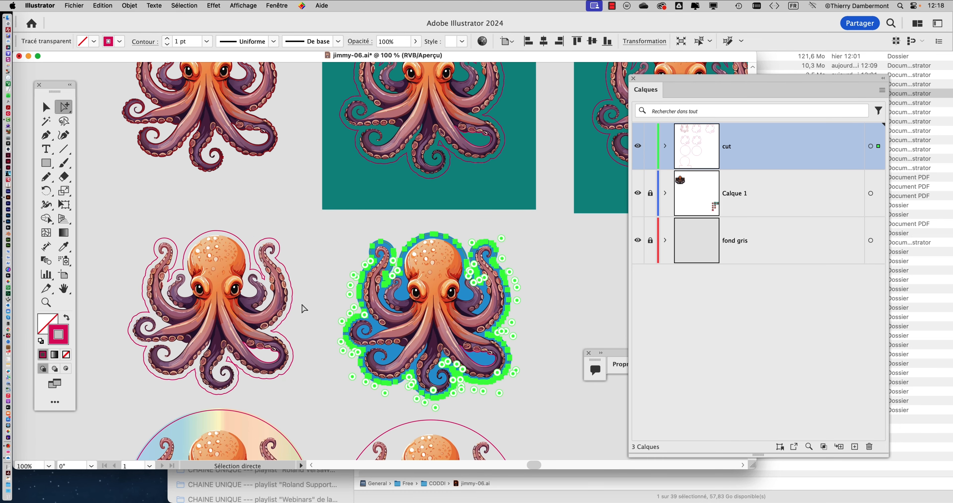
key("alt")
scroll(311, 305, "right", 3)
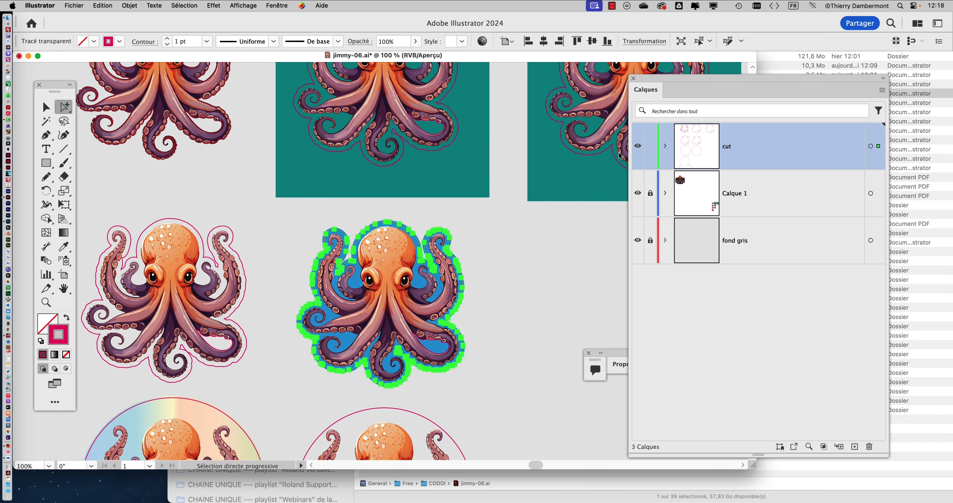
left_click_drag(666, 81, 791, 98)
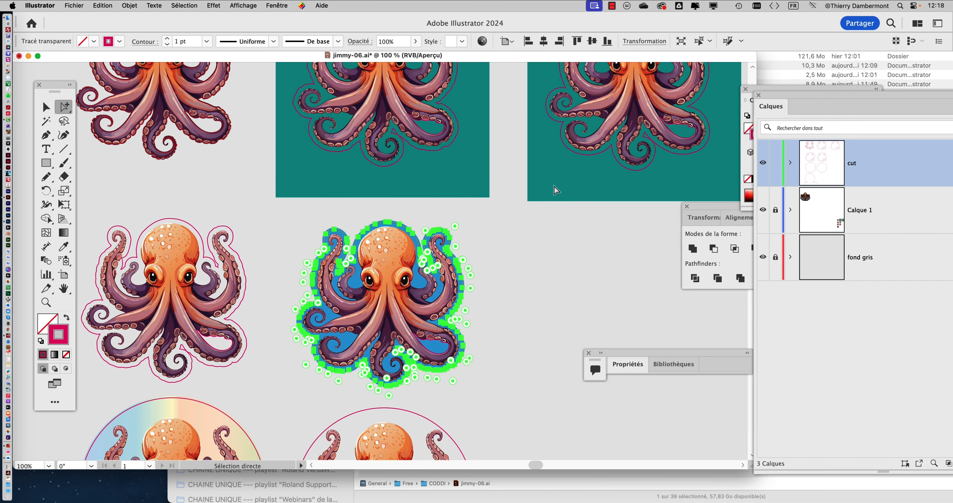
scroll(556, 190, "down", 1)
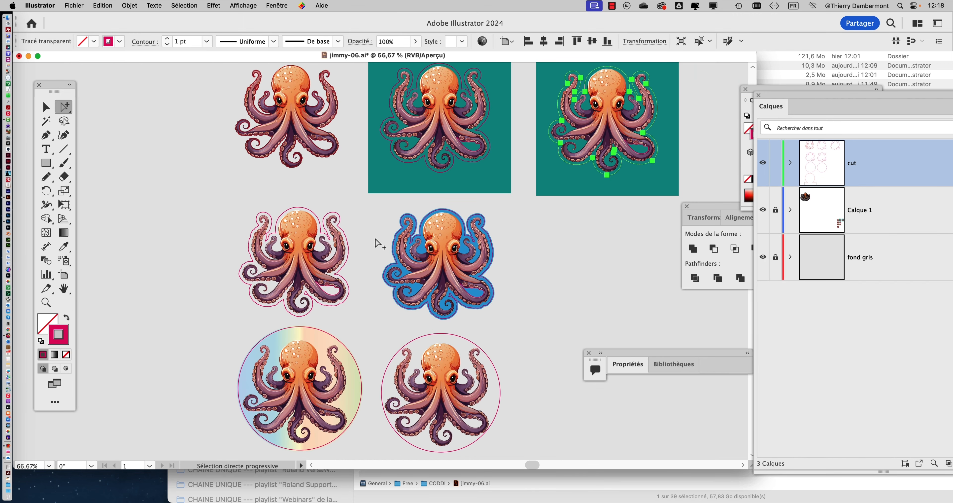
scroll(349, 251, "up", 2)
key("alt")
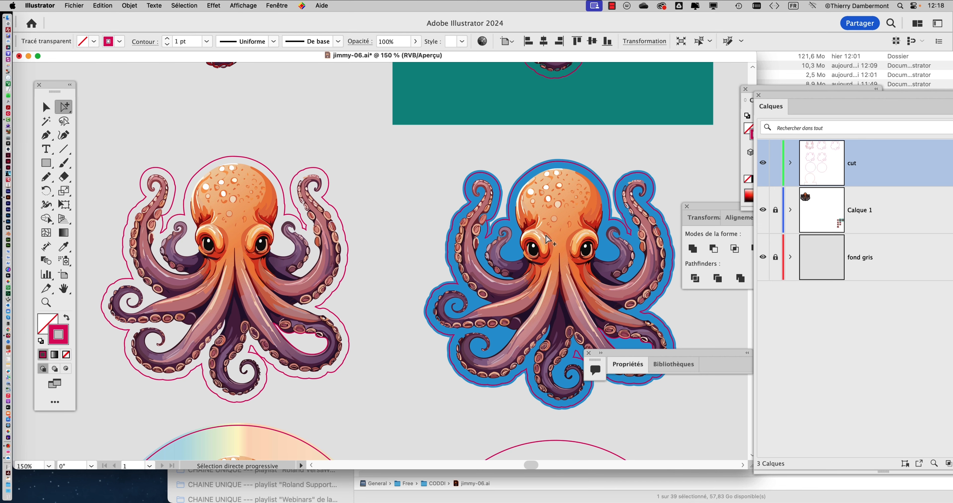
Try to simplify the cut contour of the plain second-row octopus by lowering the number of anchor points.
scroll(547, 240, "down", 3)
scroll(443, 221, "left", 5)
left_click(384, 196, "alt")
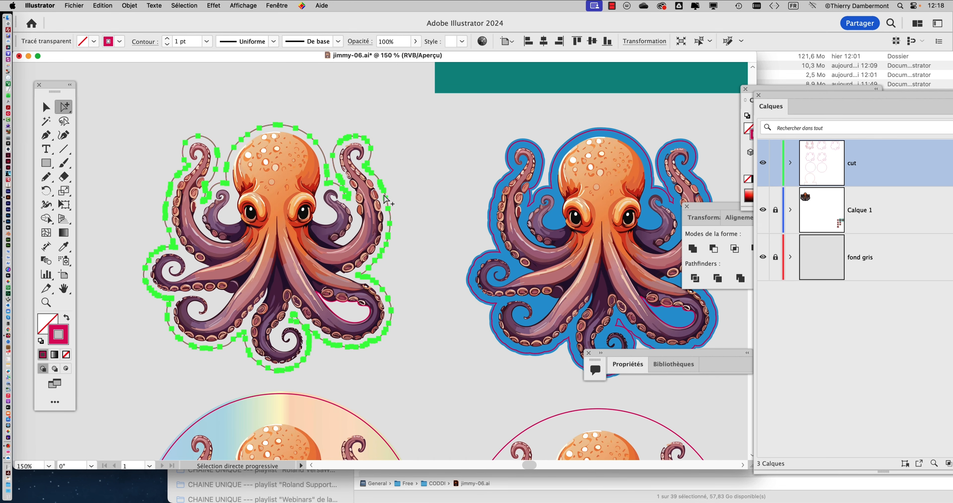
left_click(130, 5)
mouse_move(154, 260)
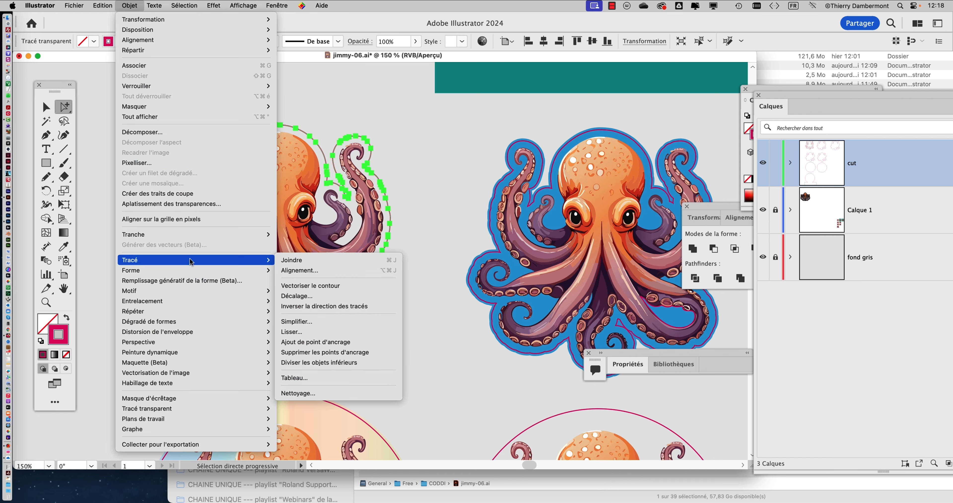
left_click(328, 321)
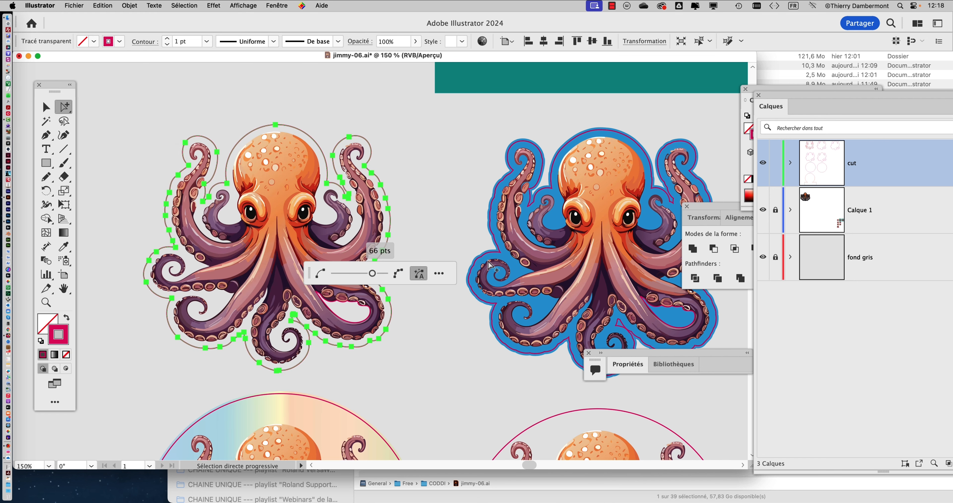
left_click_drag(372, 273, 352, 273)
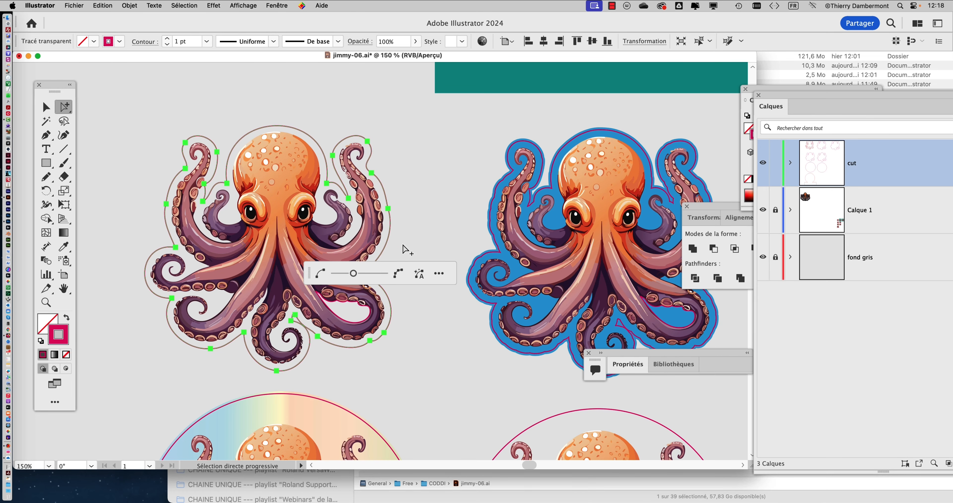
left_click(406, 249)
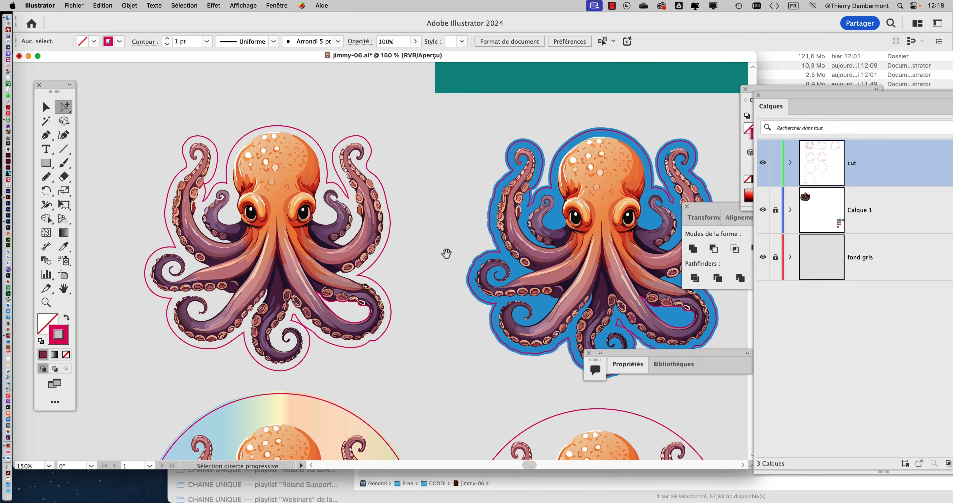
scroll(446, 253, "right", 10)
left_click(388, 211)
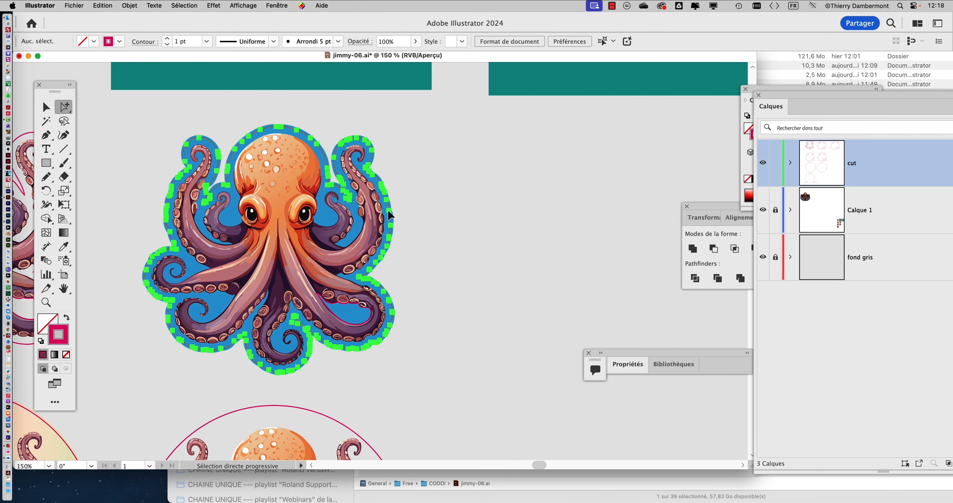
left_click(134, 5)
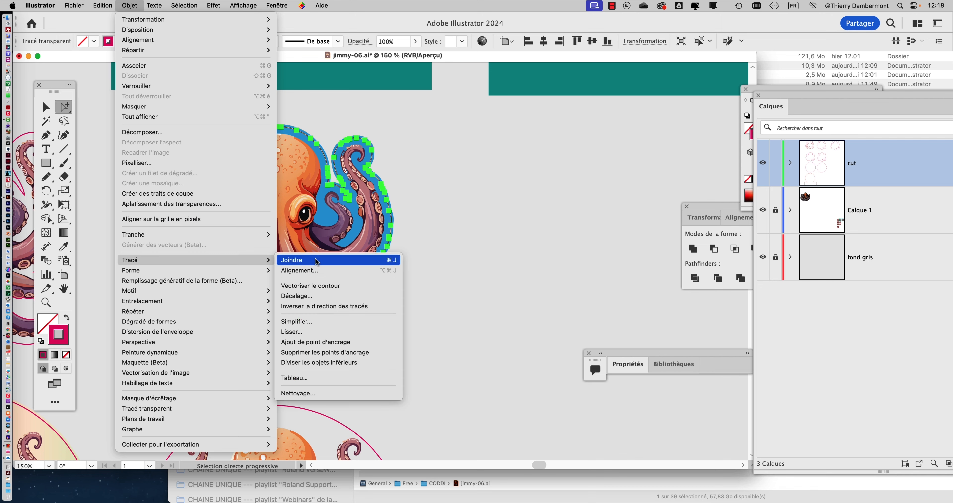
left_click(445, 277)
left_click(445, 277)
Look over the circular stickers and select the outer cut contour of the plain second-row octopus.
scroll(445, 277, "down", 1)
left_click_drag(430, 288, 513, 203)
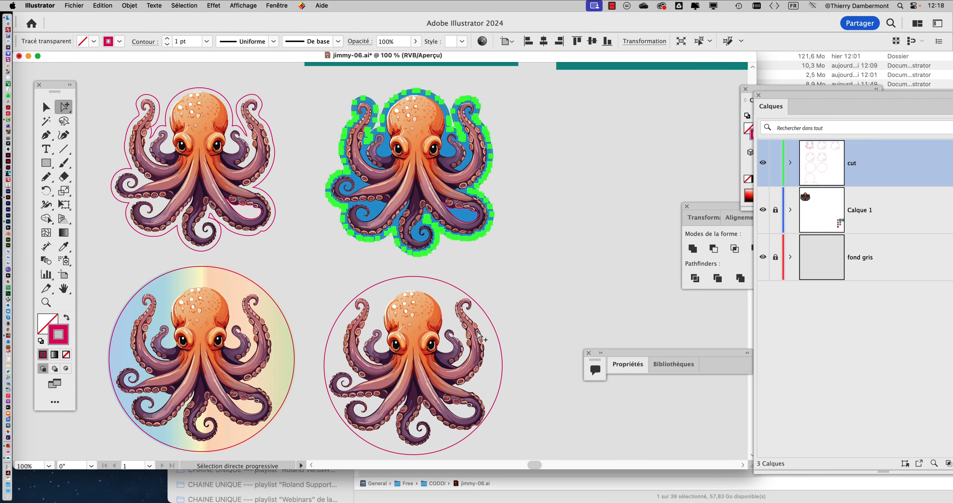
left_click_drag(417, 457, 451, 210)
scroll(452, 207, "up", 10)
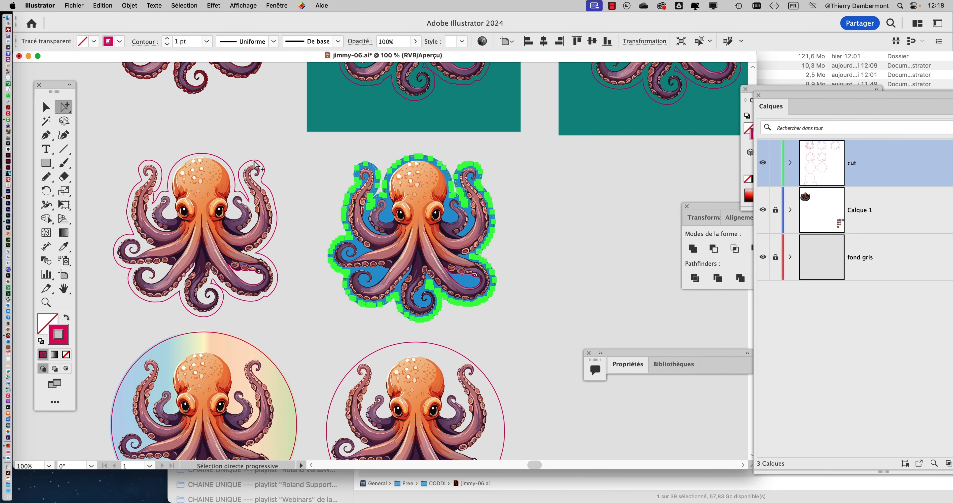
left_click(254, 162)
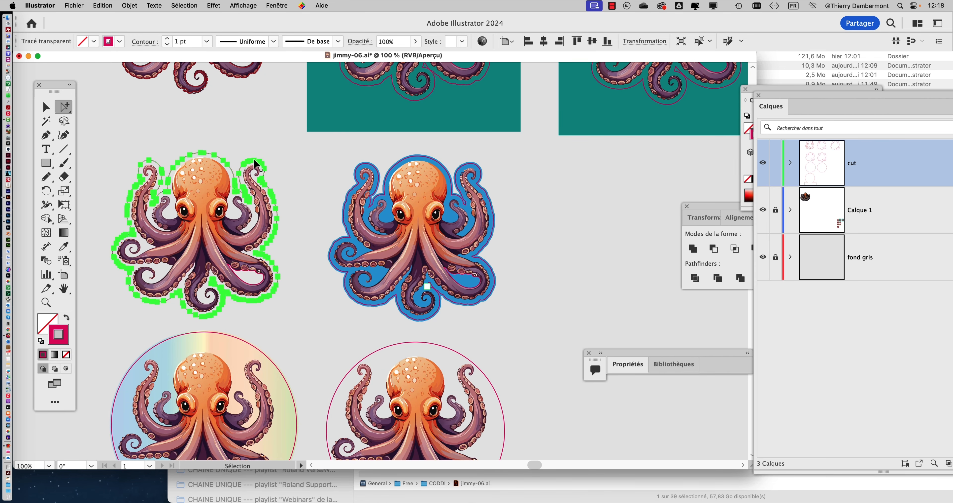
Simplify the outer cut contours of the plain and blue-backed second-row octopuses together, reducing them to 48 anchor points.
left_click(491, 209, "shift")
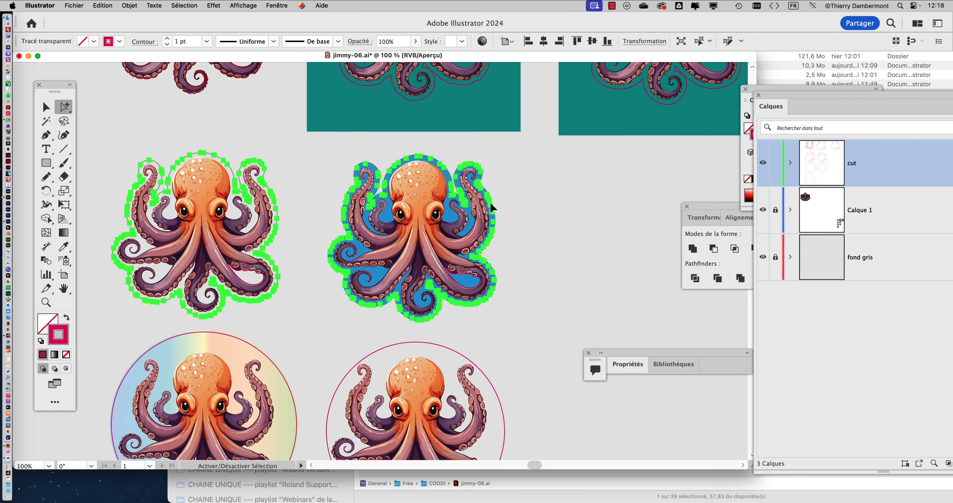
left_click(132, 4)
mouse_move(190, 261)
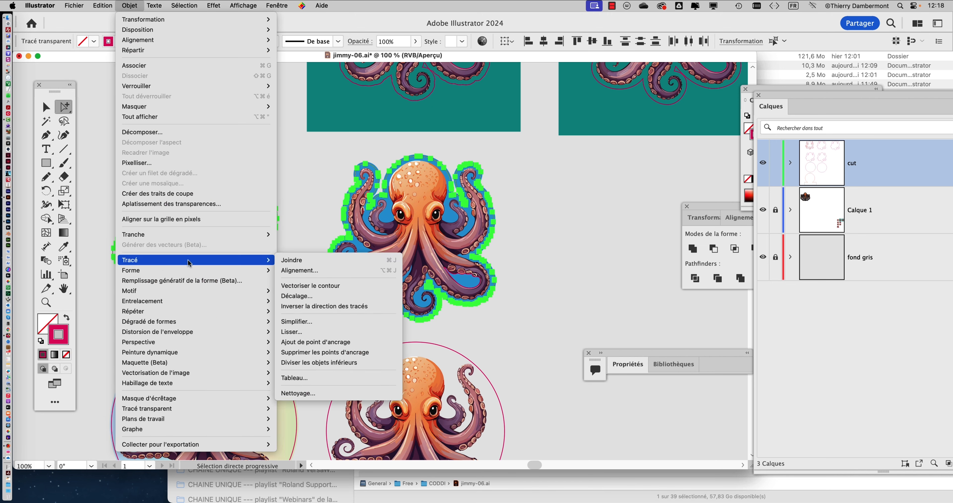
left_click(305, 322)
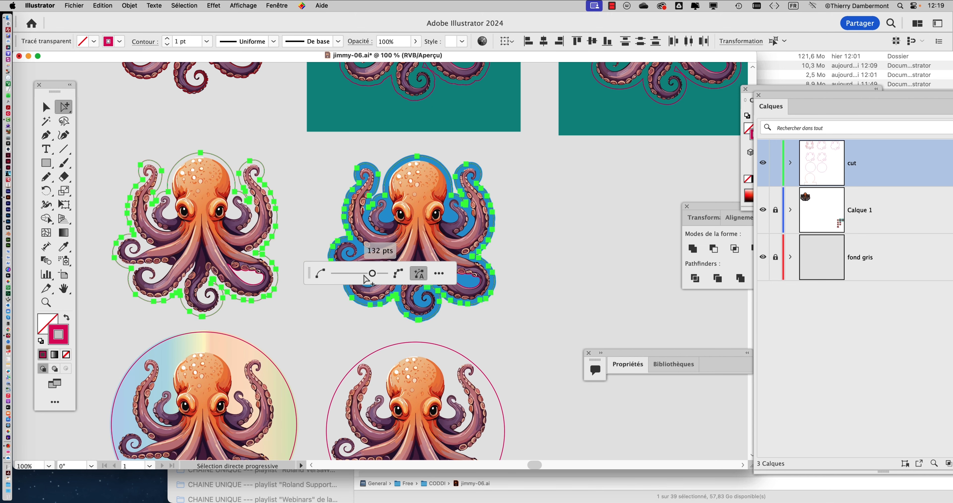
left_click_drag(371, 278, 351, 275)
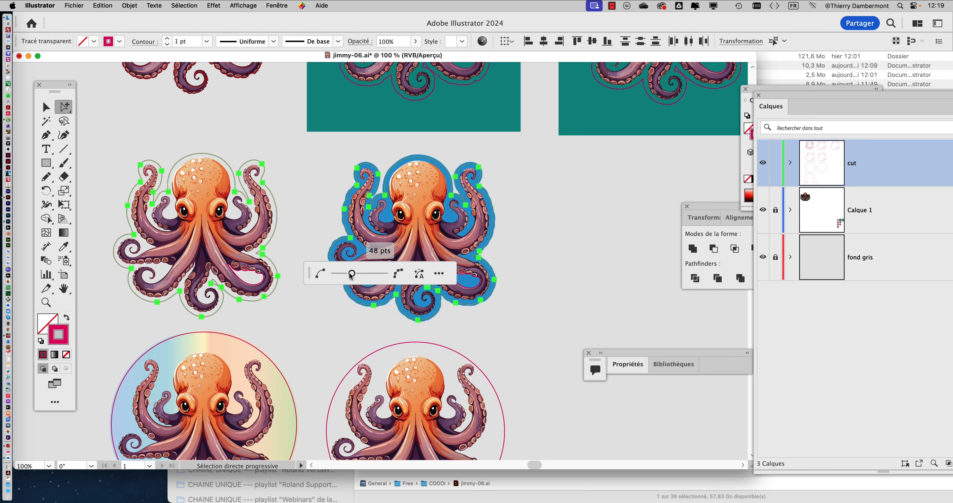
left_click(552, 246)
Examine the simplified cut contours and remaining anchor points of the blue-backed and plain second-row octopus stickers.
scroll(503, 224, "up", 2)
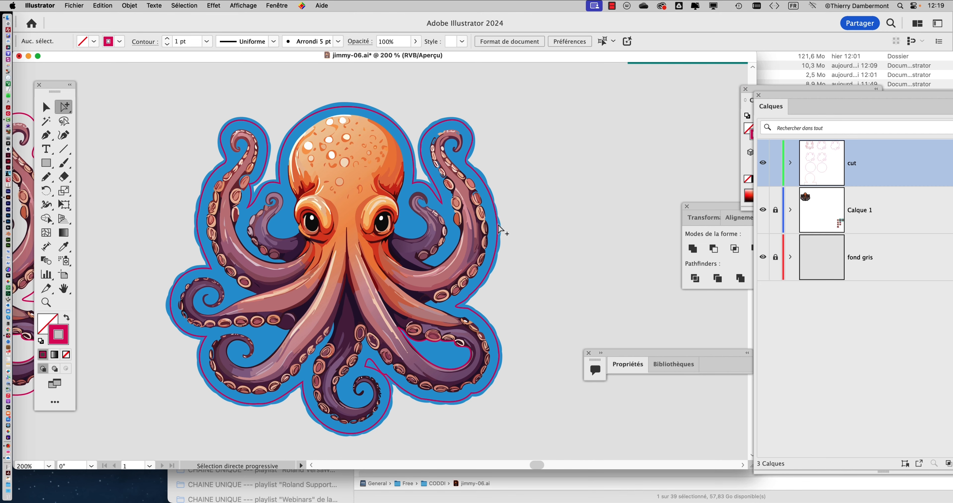
left_click(503, 227)
scroll(491, 239, "left", 10)
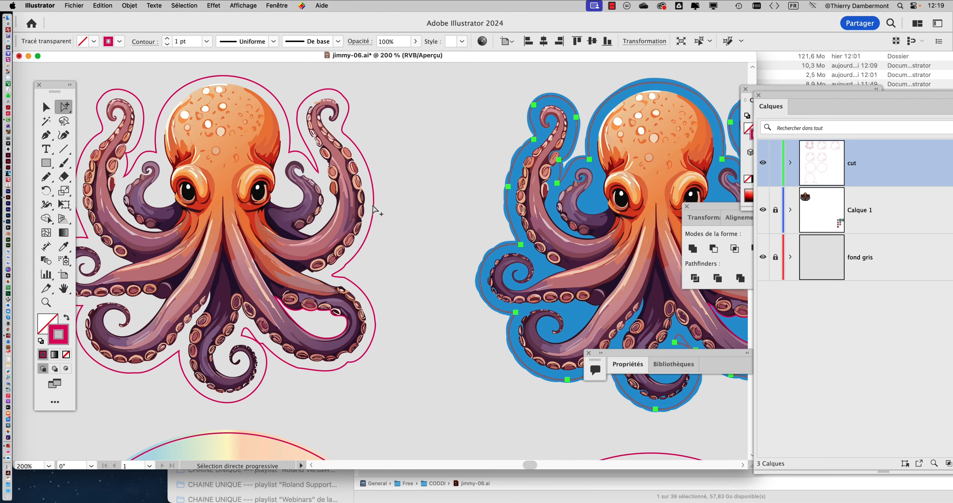
left_click(423, 218)
scroll(423, 218, "down", 4)
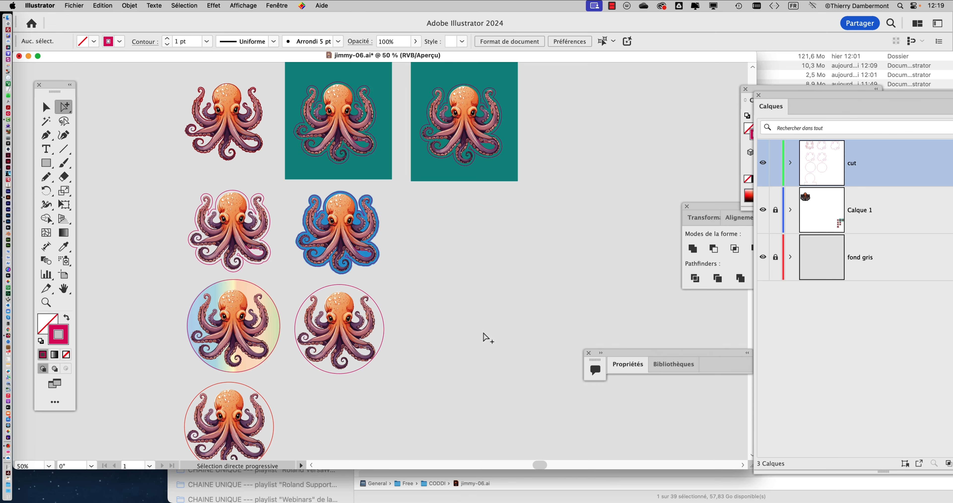
Examine the circular cut contours of the gradient and plain round stickers, including their anchor points and spacing around the tentacles.
left_click_drag(446, 338, 453, 288)
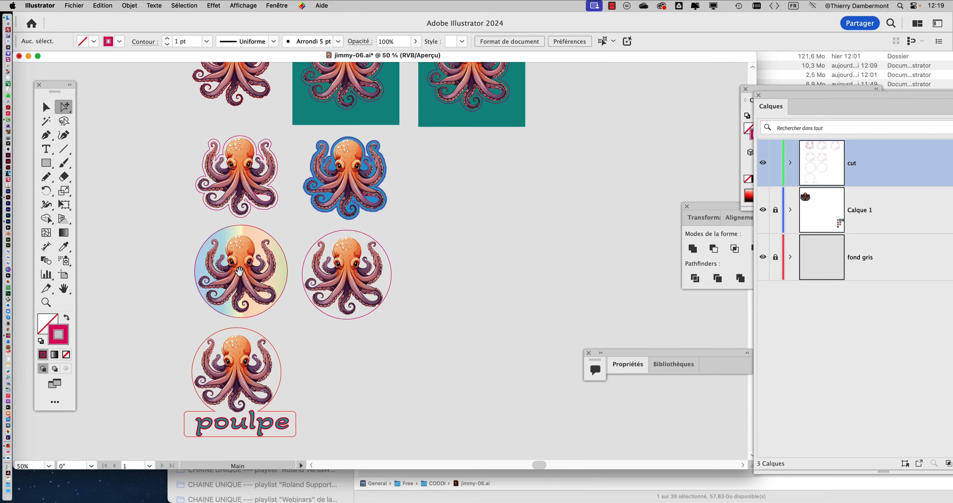
scroll(228, 243, "up", 4)
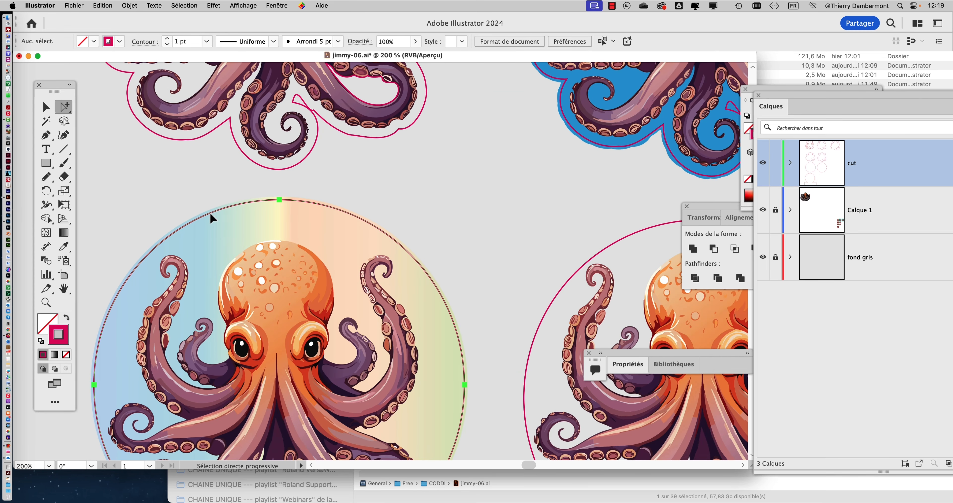
left_click(211, 218)
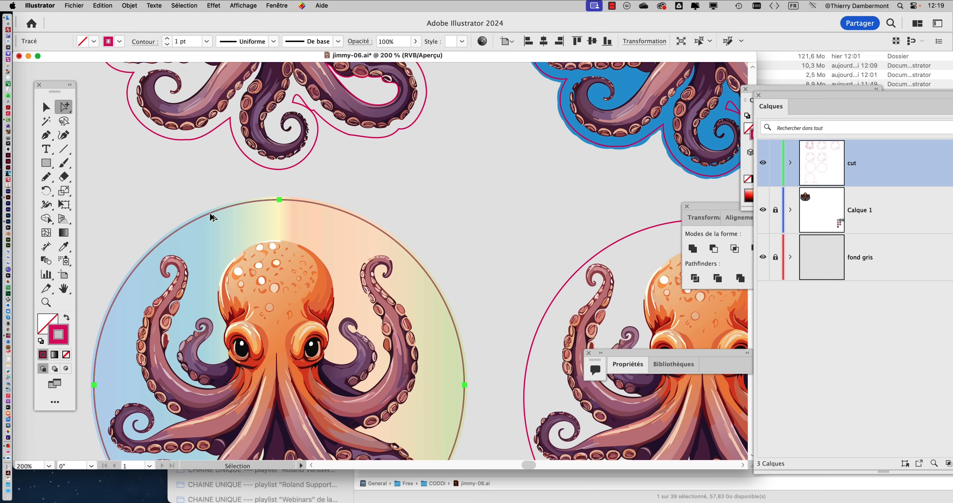
scroll(444, 278, "right", 10)
scroll(445, 278, "down", 3)
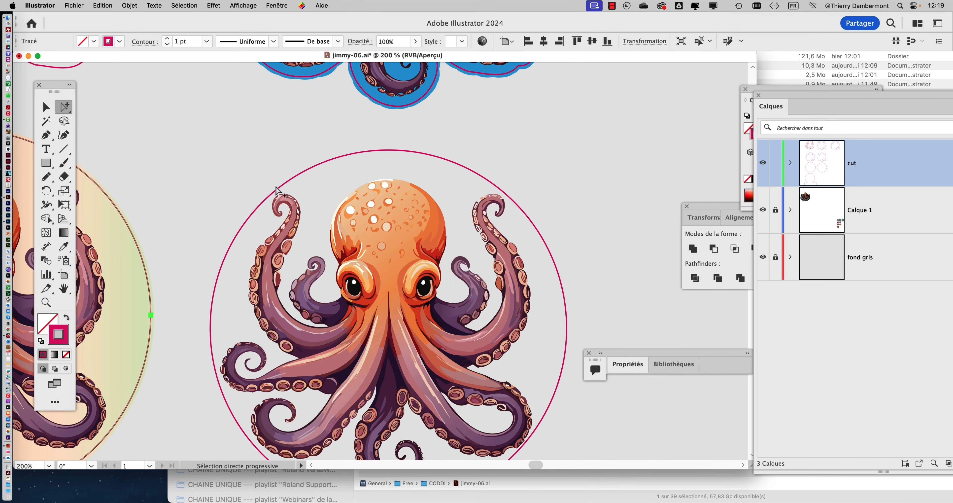
left_click(329, 169)
scroll(289, 230, "down", 5)
scroll(289, 230, "left", 1)
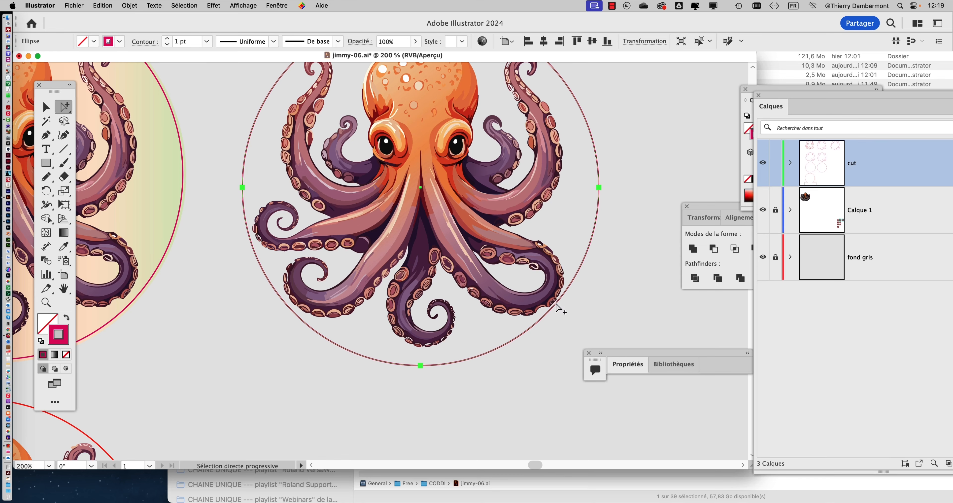
left_click_drag(341, 291, 271, 345)
left_click(270, 344, "alt+super")
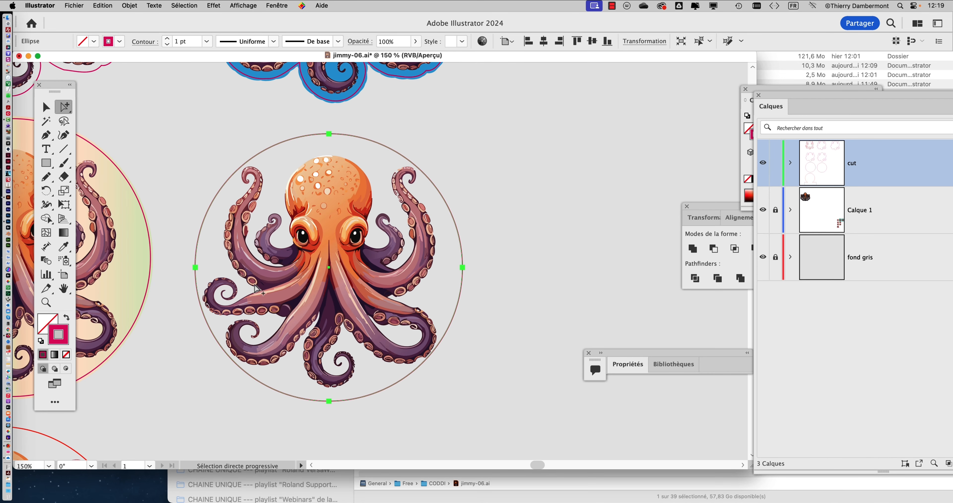
left_click_drag(213, 141, 446, 358)
left_click(426, 289)
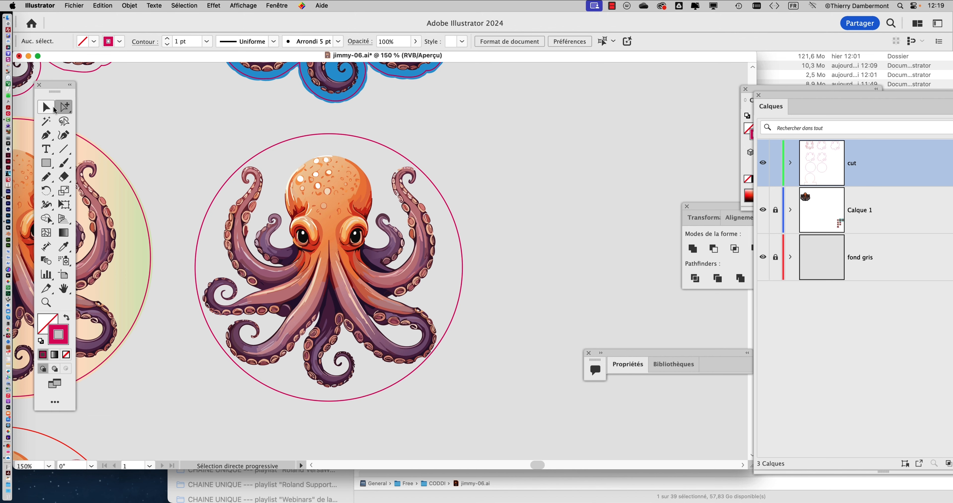
Unlock the Calque 1 layer and duplicate the plain circular octopus sticker with its cut circle twice, stacking the copies in the empty area beside it.
left_click(46, 107)
left_click_drag(217, 144, 267, 213)
left_click(393, 349, "alt+super")
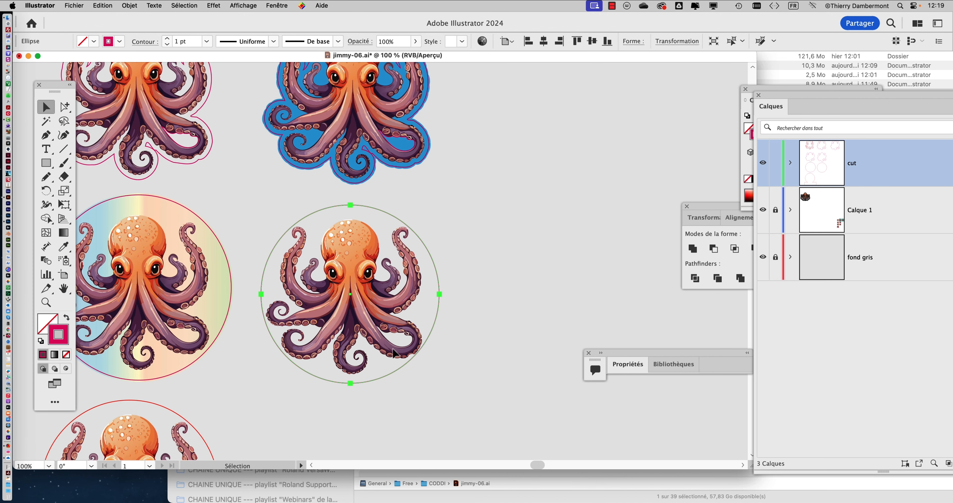
left_click_drag(450, 236, 312, 170)
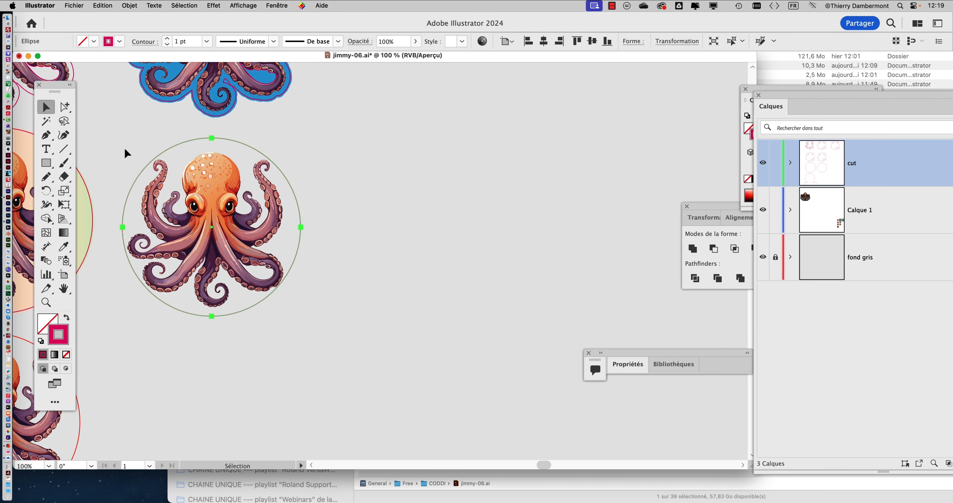
left_click_drag(135, 143, 273, 298)
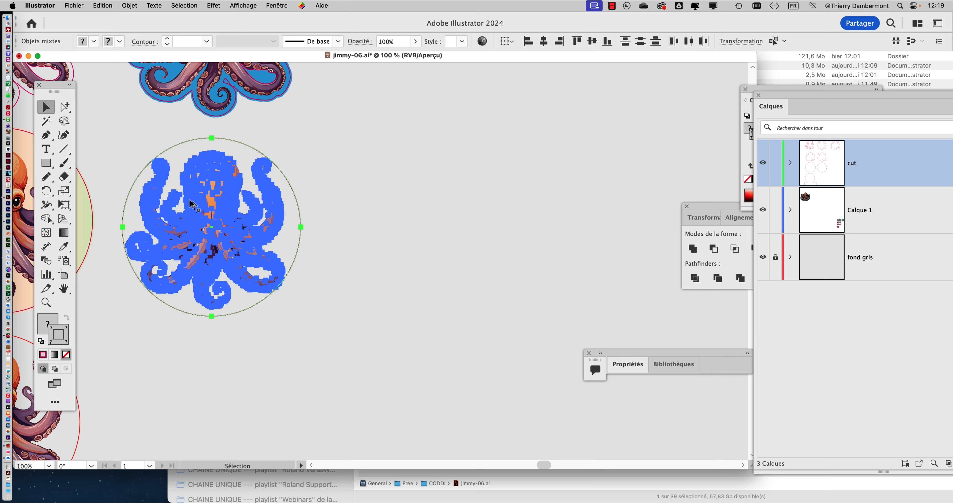
left_click_drag(193, 207, 474, 145)
left_click(518, 268, "alt+super")
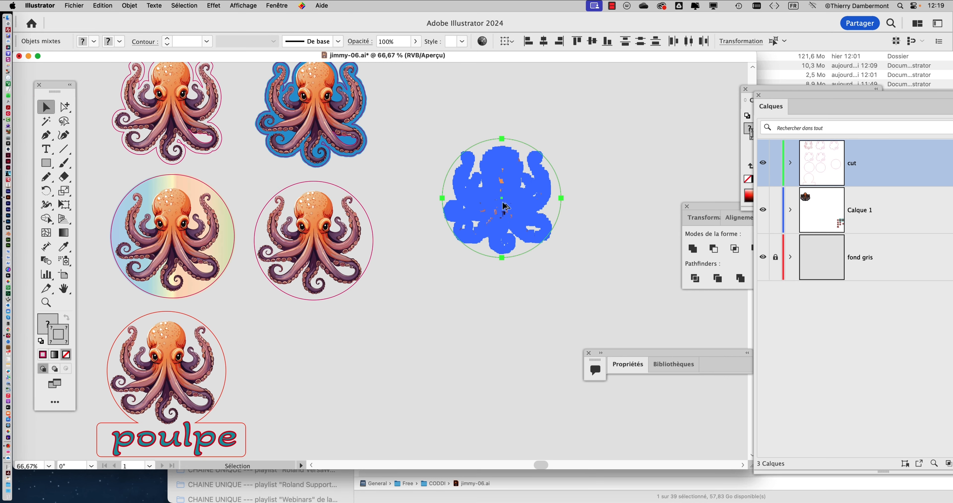
left_click_drag(503, 203, 501, 344)
Try to select only the octopus artwork of the upper copy, leaving its cut circle out.
left_click(64, 107)
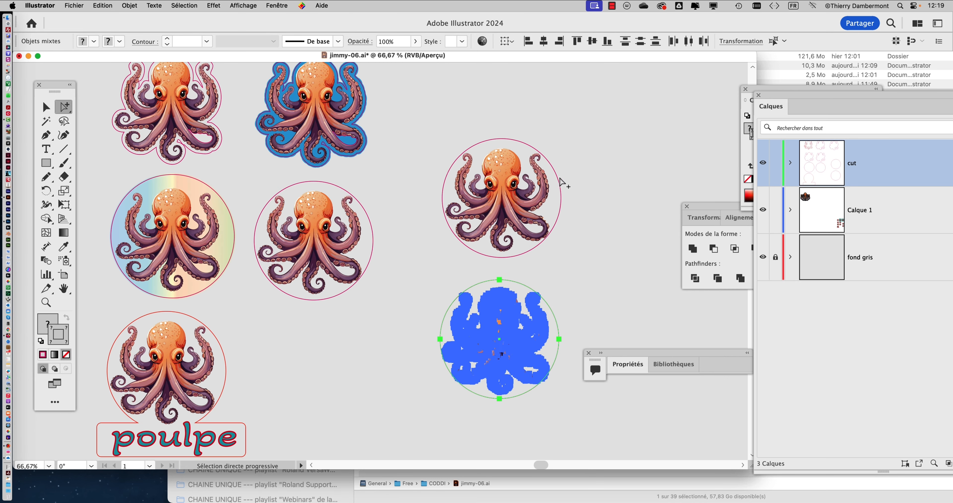
left_click(633, 189)
left_click(510, 187)
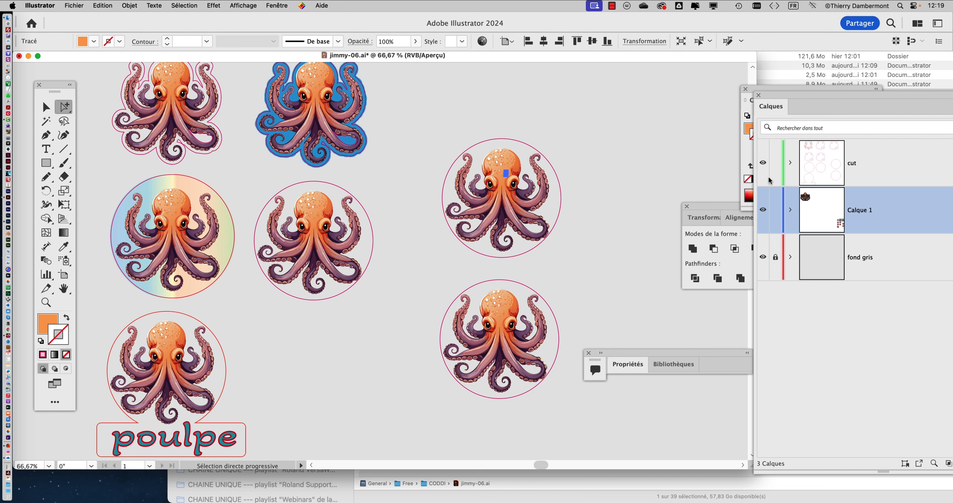
left_click(39, 108)
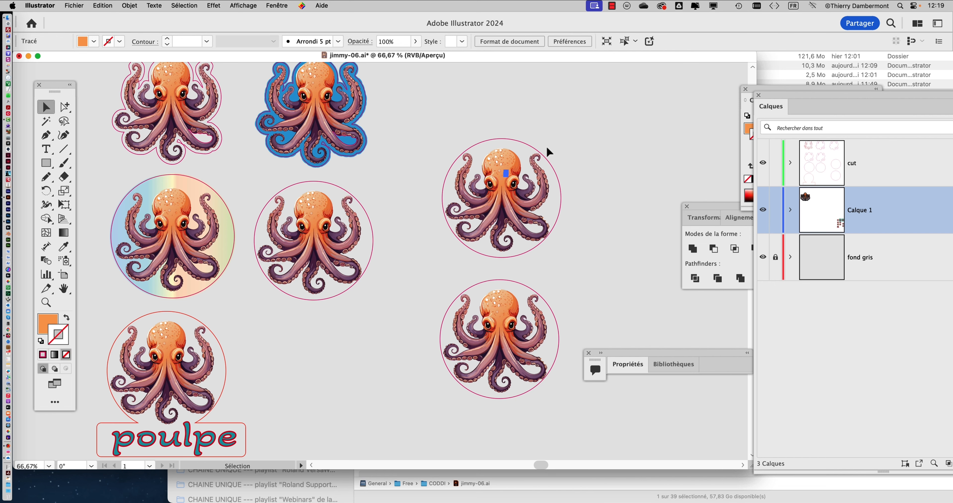
left_click(501, 178)
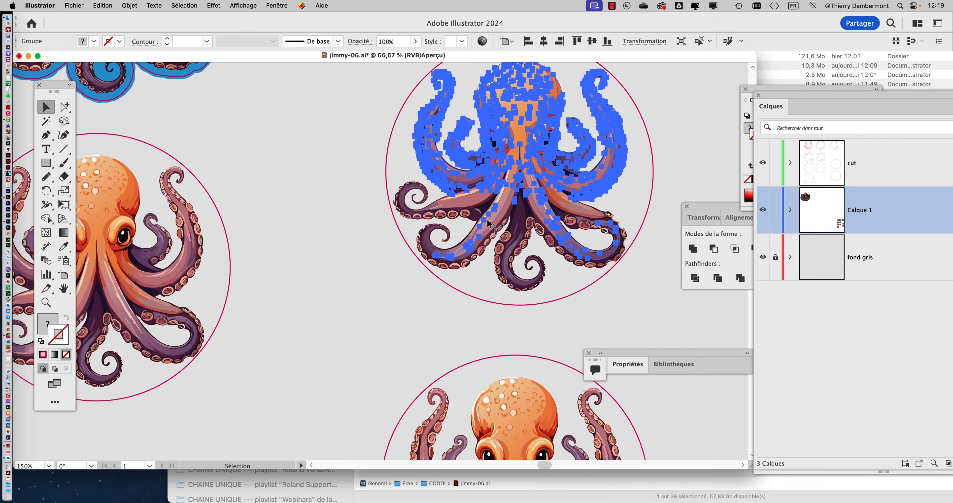
scroll(487, 219, "up", 2)
left_click(569, 222, "shift")
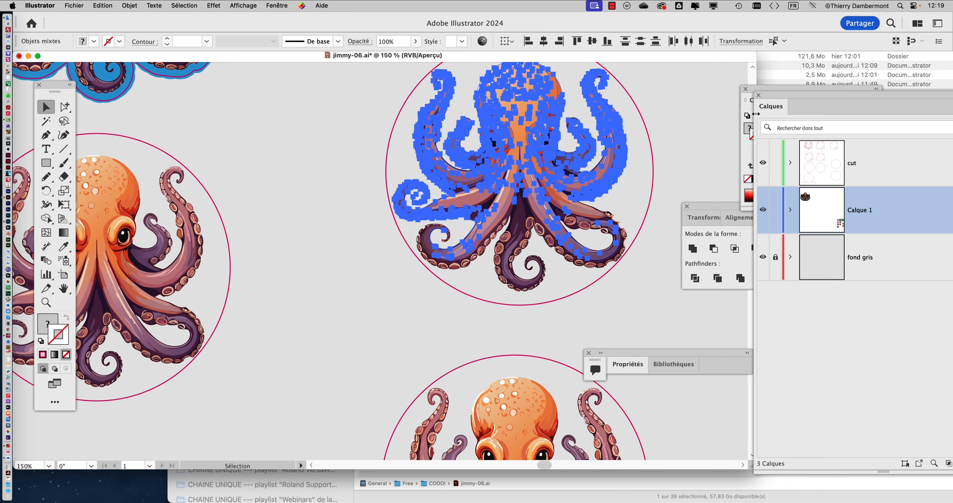
Bring the Layers panel fully into view and lock the cut layer.
left_click_drag(773, 101, 642, 66)
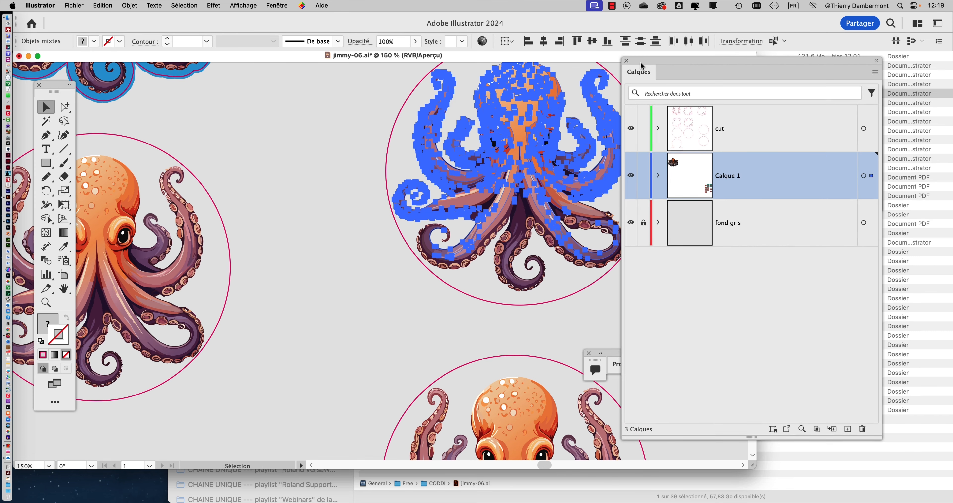
left_click(658, 176)
left_click(658, 176)
scroll(276, 254, "right", 5)
scroll(277, 254, "up", 2)
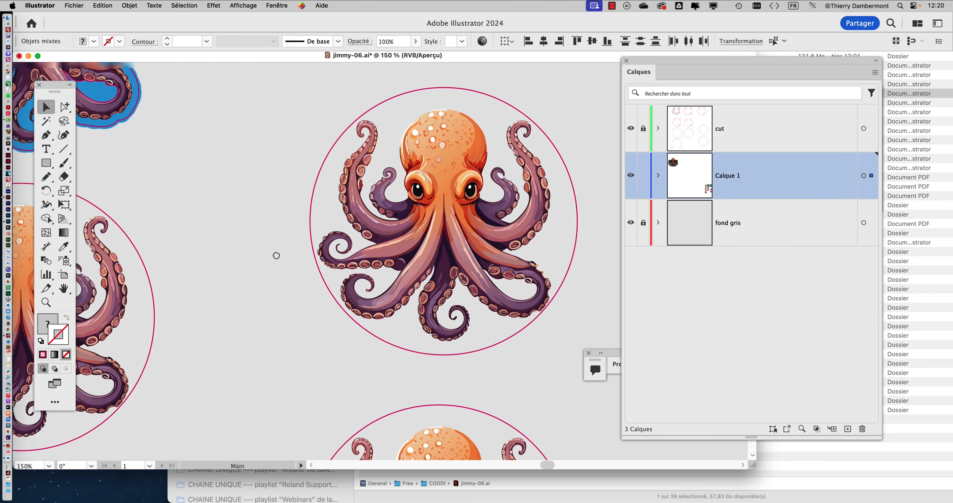
Enlarge the octopus artwork of the upper copy proportionally from its centre so that its head and tentacles extend past the cut circle.
left_click(223, 192)
left_click_drag(237, 108, 544, 375)
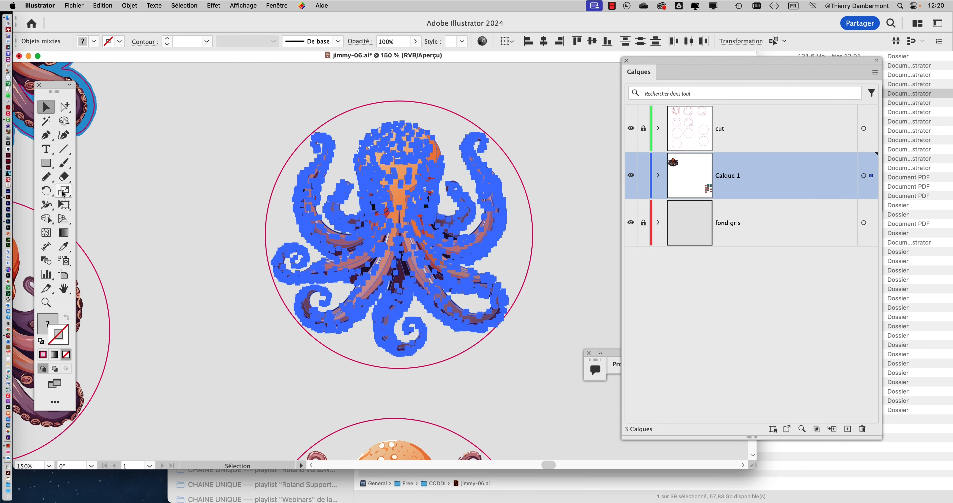
left_click(64, 205)
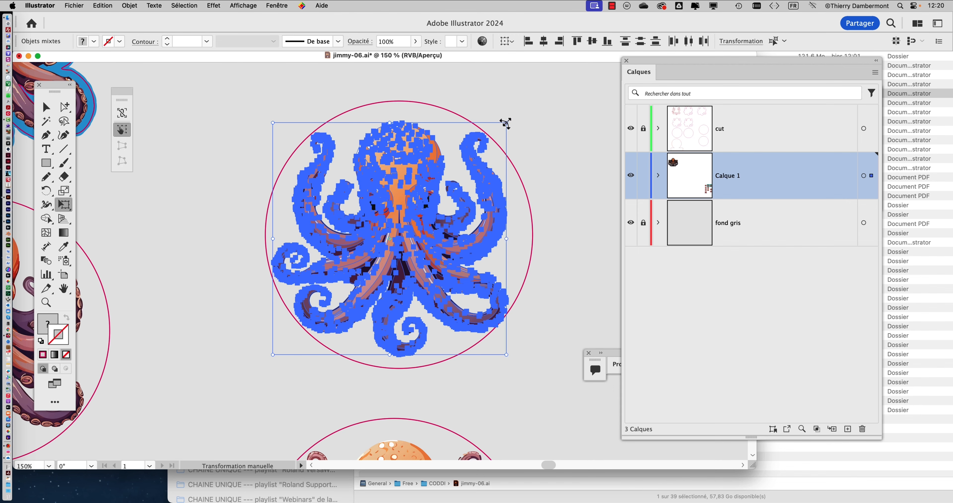
left_click_drag(505, 123, 534, 96)
left_click(47, 108)
left_click(171, 227)
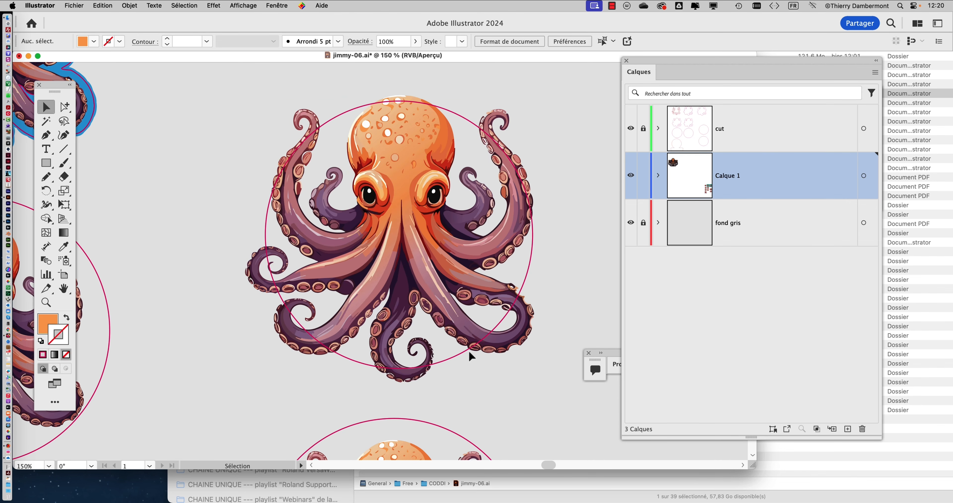
Shrink the octopus artwork of the lower copy proportionally from its centre, leaving a wider margin inside the cut circle.
left_click_drag(462, 378, 416, 186)
scroll(88, 130, "down", 5)
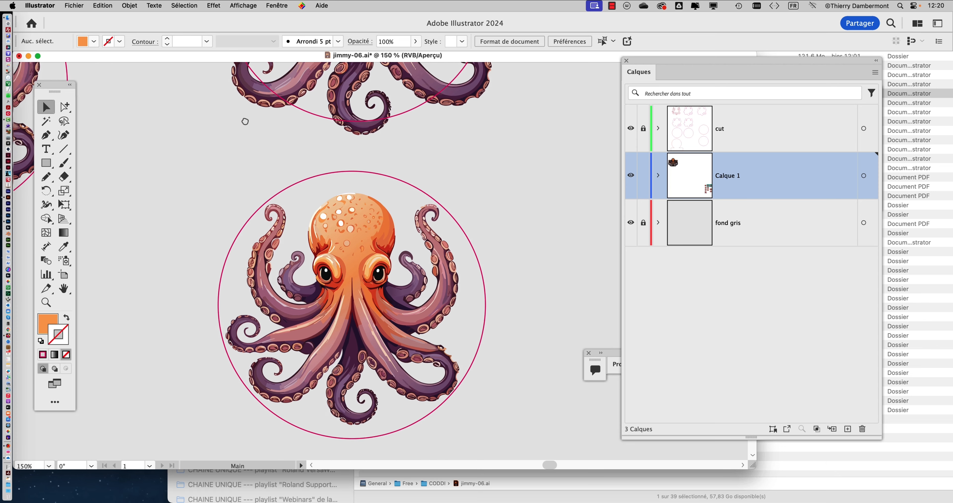
left_click_drag(204, 180, 497, 411)
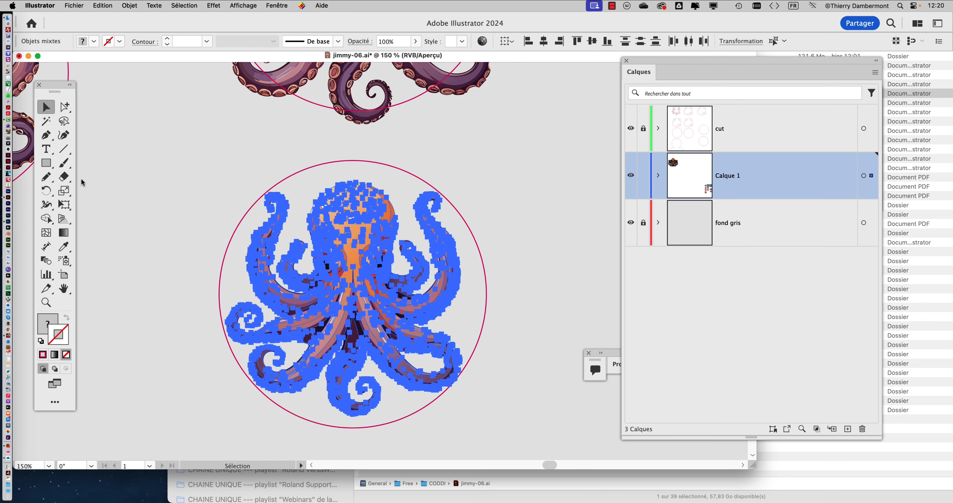
left_click(64, 204)
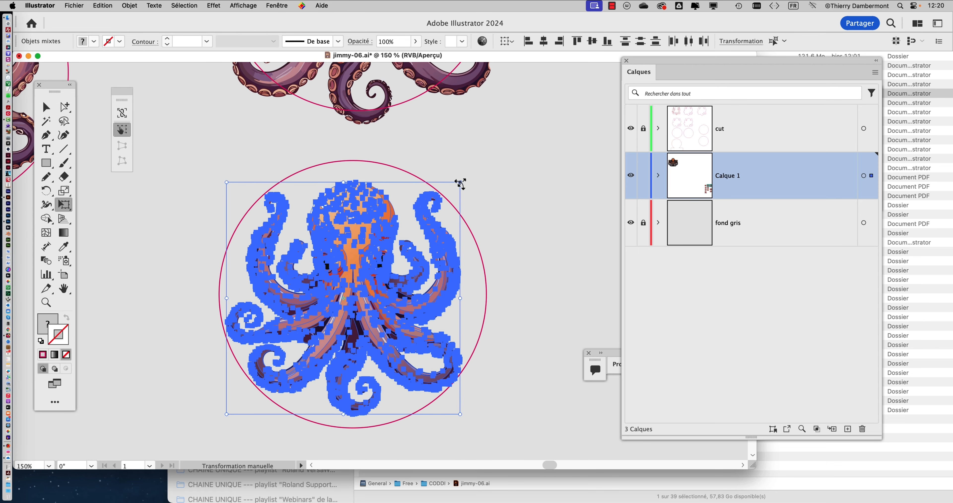
left_click_drag(460, 182, 446, 197)
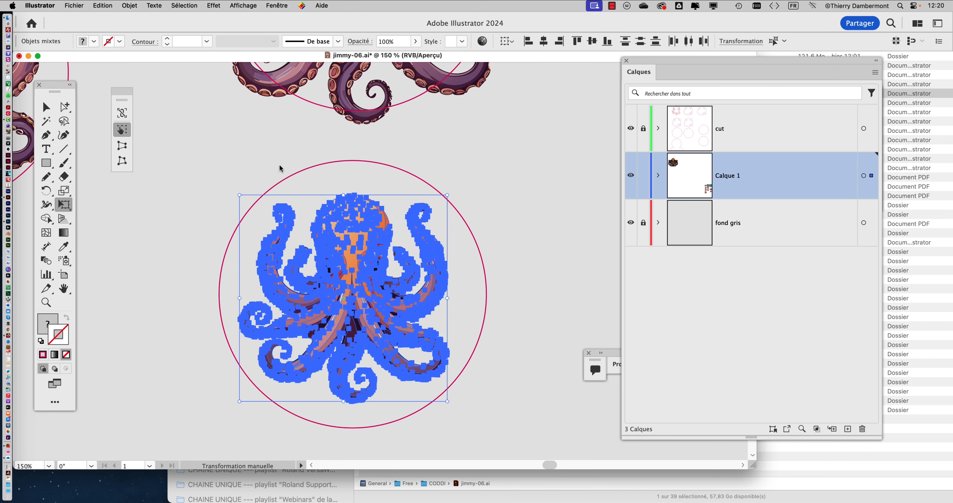
left_click(46, 107)
left_click(225, 229)
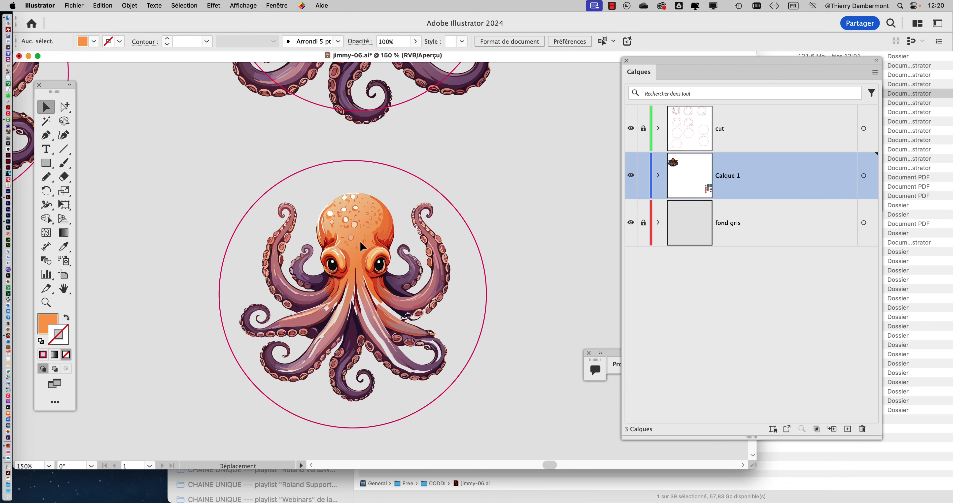
Select the reduced octopus artwork of the lower copy and compare its margin with the original plain circular sticker.
left_click_drag(172, 191, 480, 421)
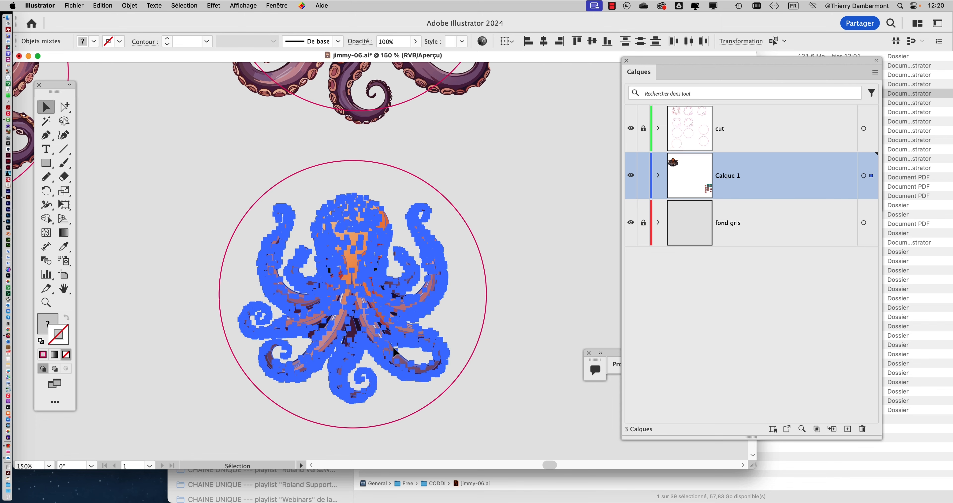
left_click_drag(130, 311, 367, 295)
left_click_drag(299, 269, 382, 448)
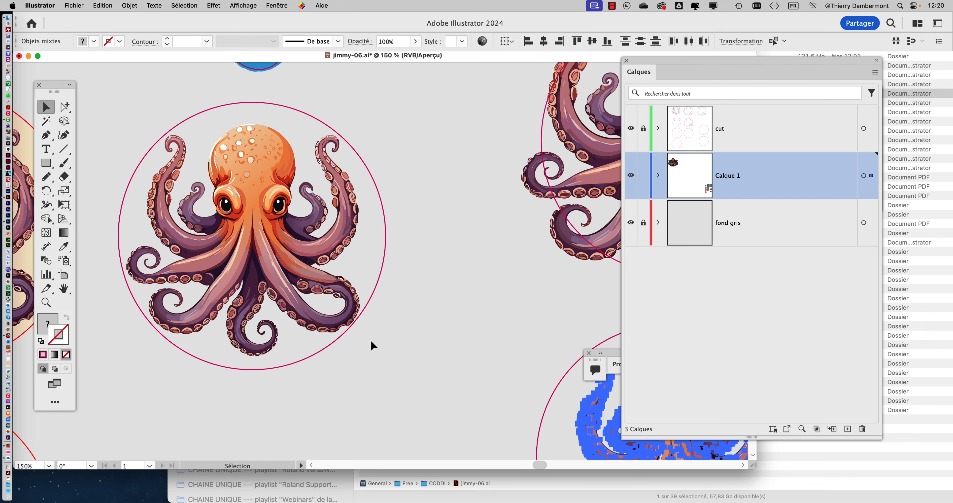
Enlarge the octopus artwork of the lower circular copy slightly and proportionally from its centre, keeping it inside the cut circle.
left_click(417, 351)
scroll(418, 351, "down", 2)
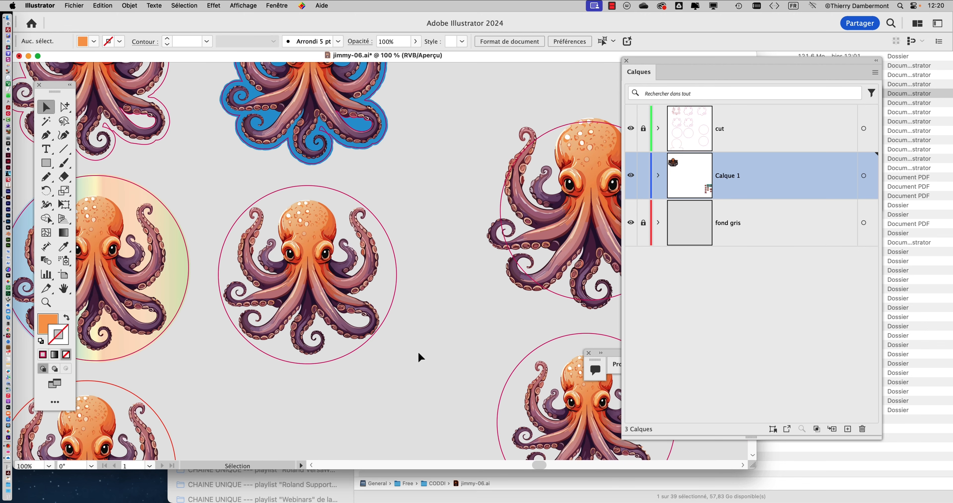
left_click_drag(398, 358, 308, 331)
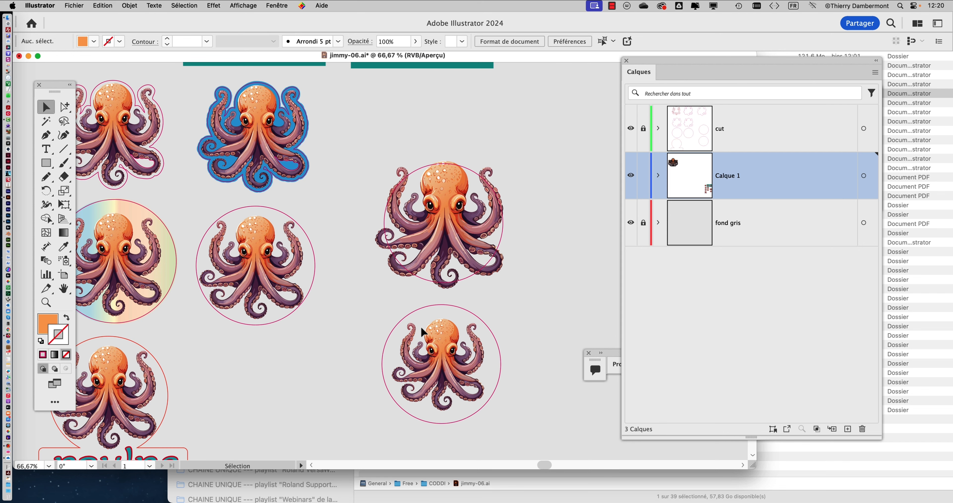
left_click_drag(374, 318, 486, 432)
left_click(64, 204)
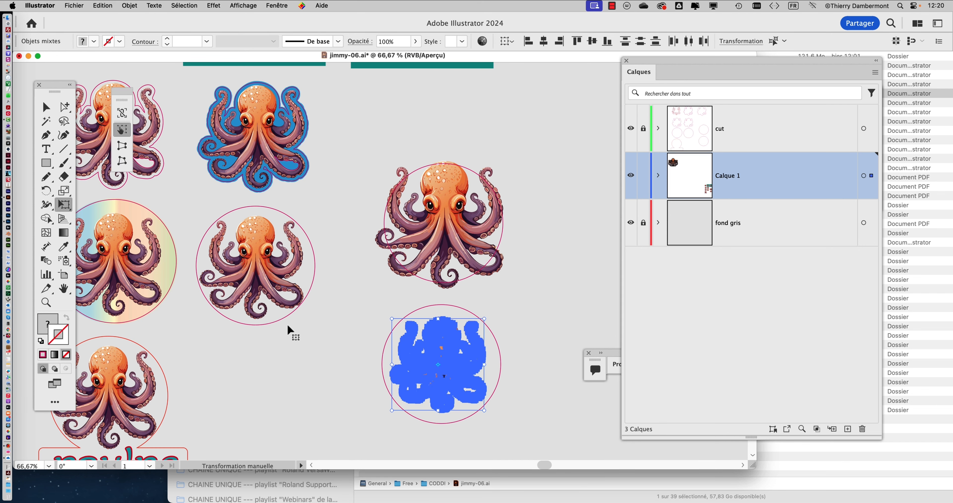
left_click_drag(393, 410, 391, 411)
scroll(485, 358, "up", 1)
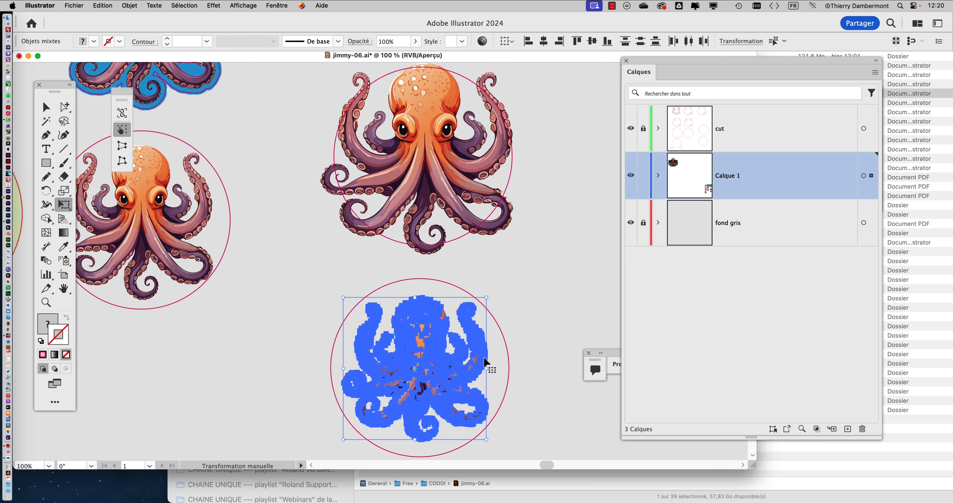
left_click(515, 328, "super")
scroll(511, 346, "down", 5)
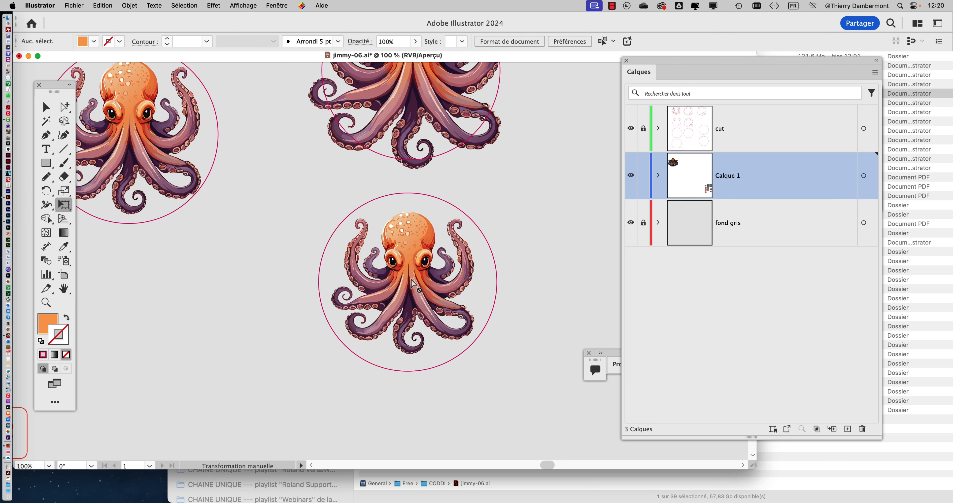
scroll(407, 292, "up", 1)
scroll(372, 305, "down", 2)
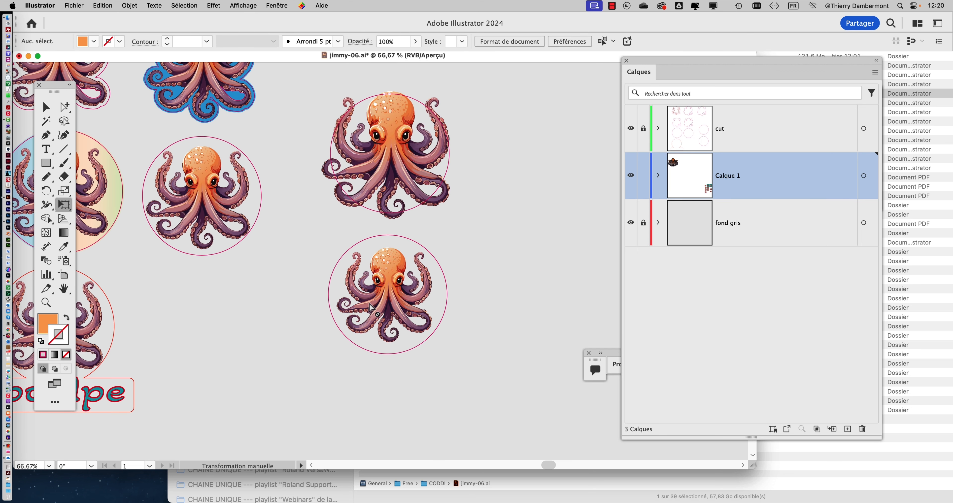
scroll(287, 295, "down", 1)
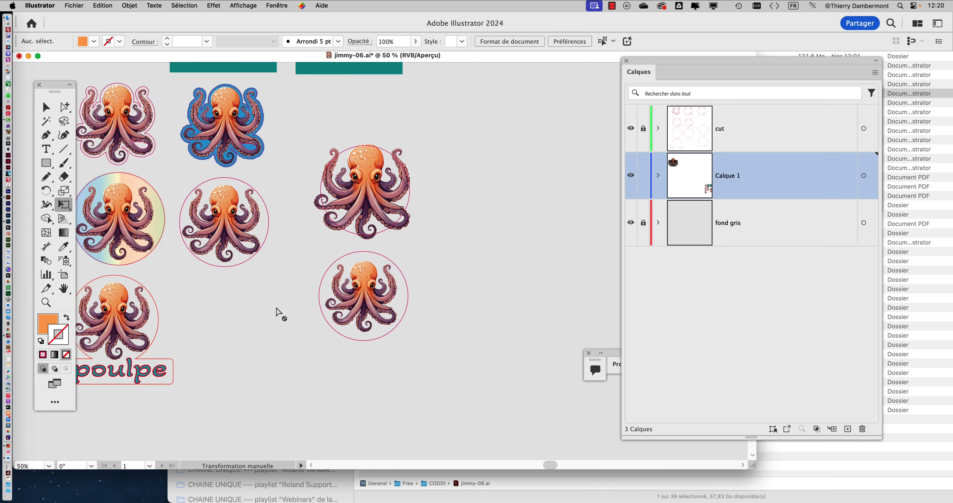
Examine the "poulpe" sticker's cut contour where the circle joins the rounded rectangle around the lettering.
left_click_drag(231, 320, 366, 288)
scroll(224, 290, "up", 1)
scroll(268, 350, "up", 1)
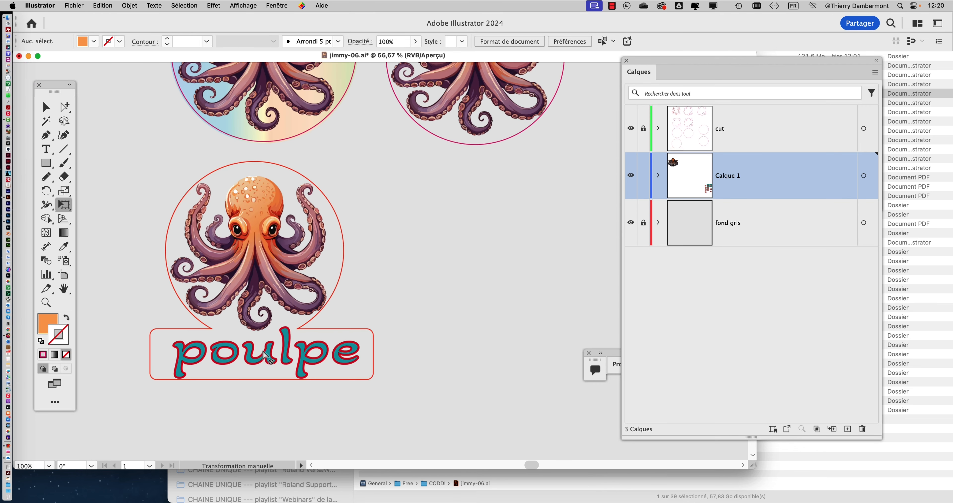
scroll(261, 357, "up", 1)
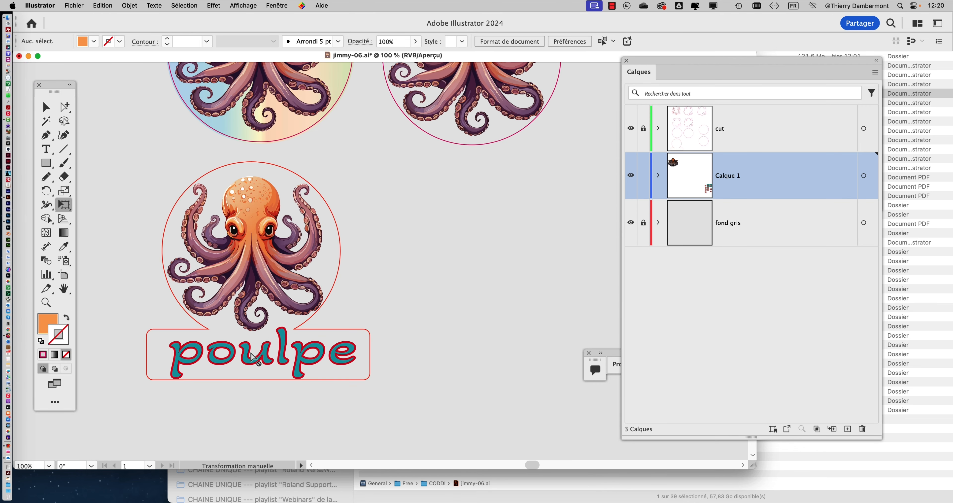
scroll(255, 355, "down", 2)
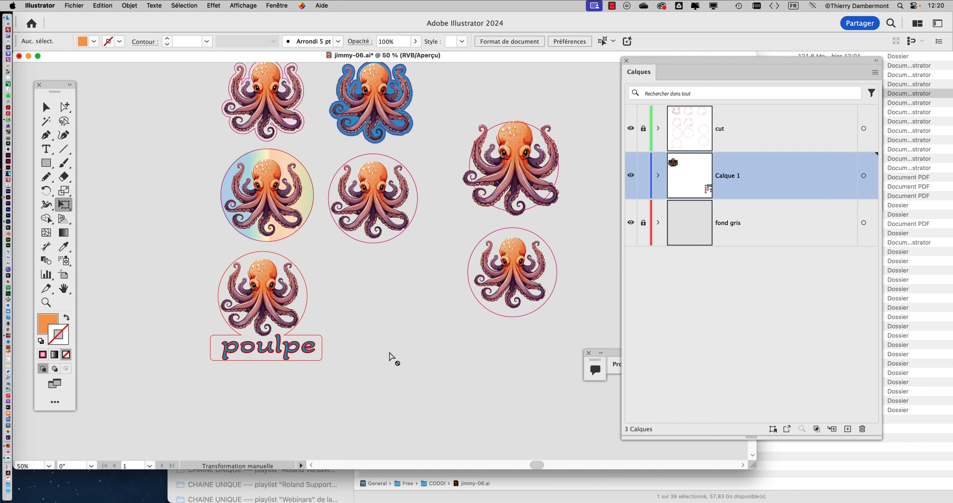
left_click_drag(389, 357, 340, 339)
scroll(201, 343, "up", 2)
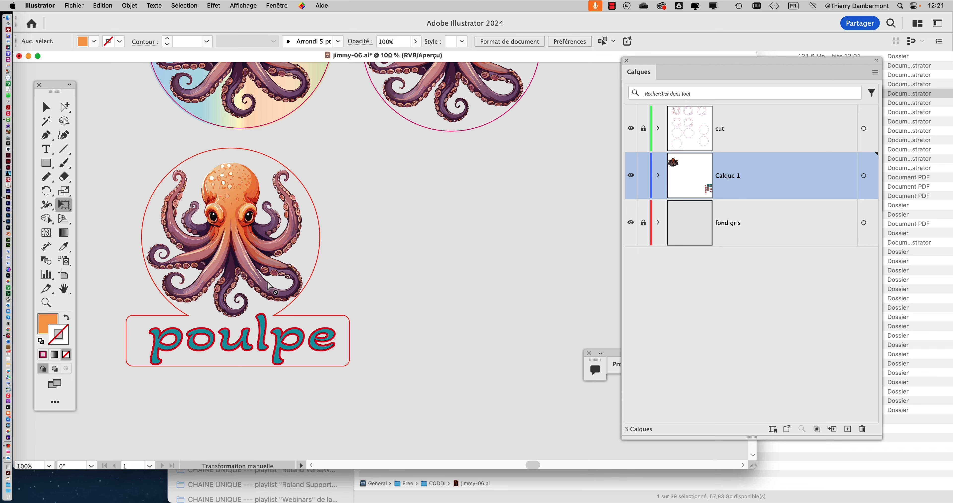
scroll(243, 343, "up", 2)
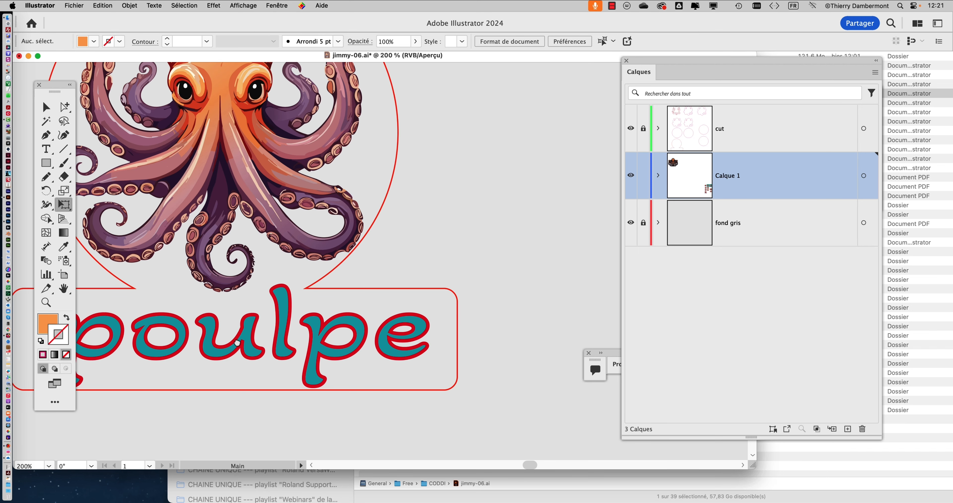
left_click_drag(244, 346, 348, 295)
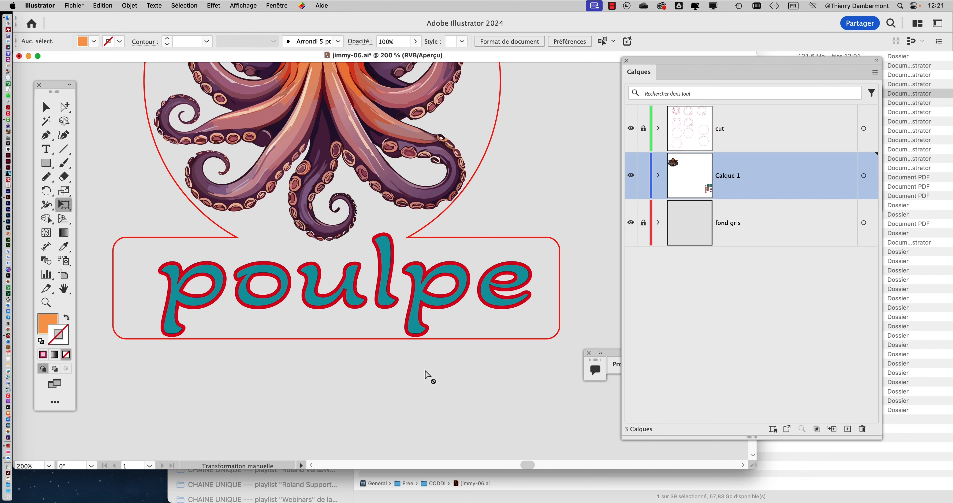
scroll(481, 371, "down", 2)
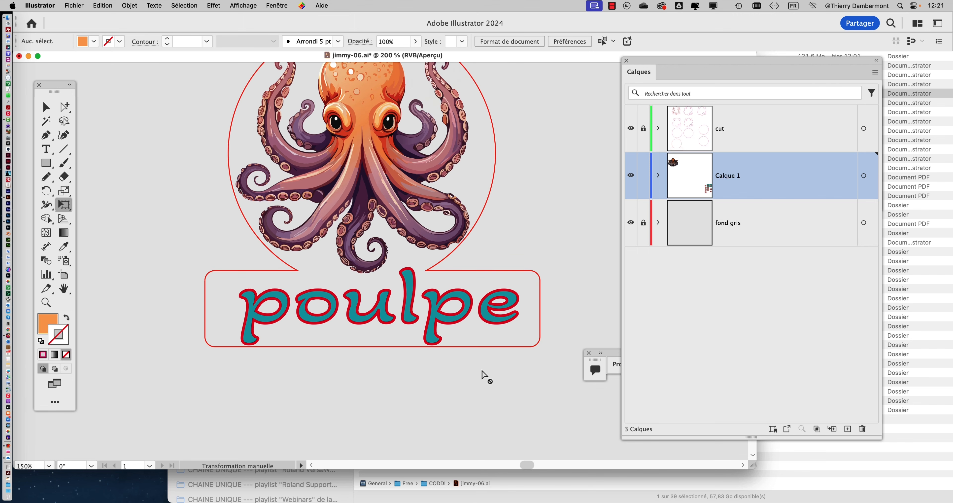
left_click_drag(443, 384, 351, 380)
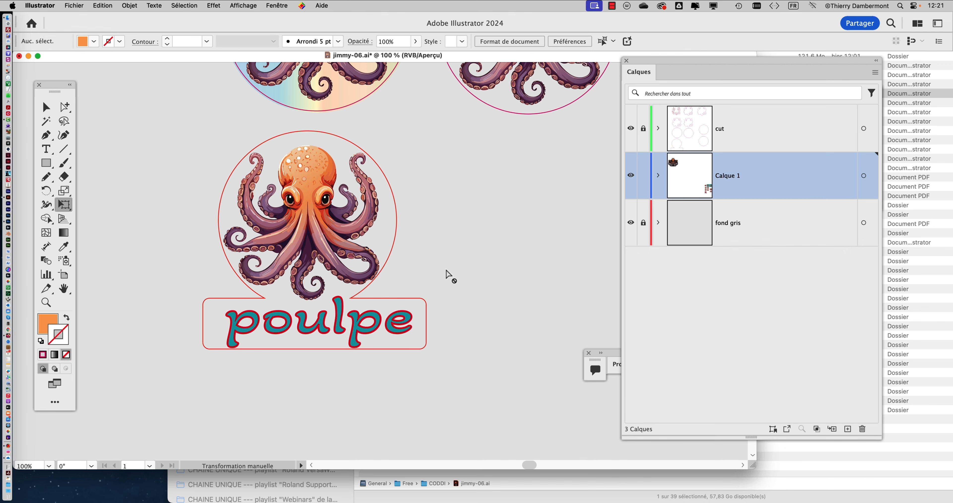
Compare the "poulpe" sticker's octopus and contour with the neighbouring circular variants.
scroll(446, 271, "down", 2)
left_click_drag(480, 325, 404, 332)
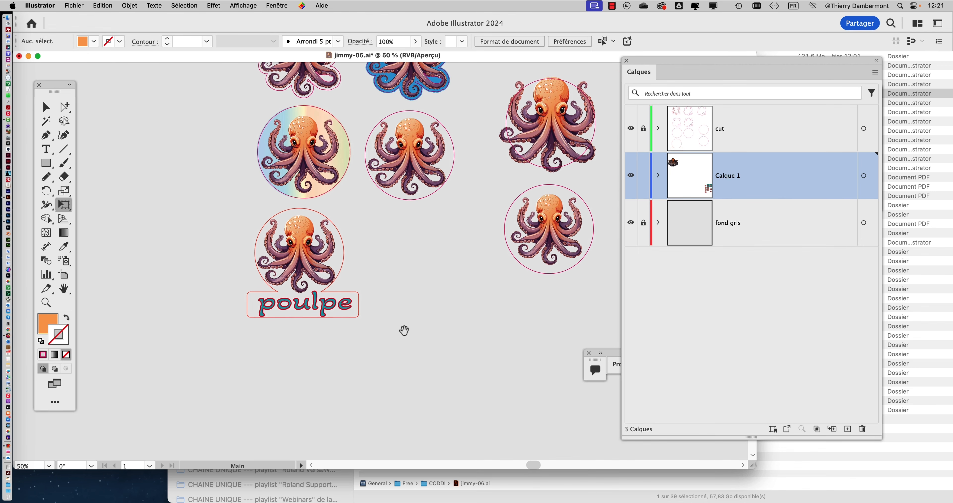
scroll(303, 263, "up", 4)
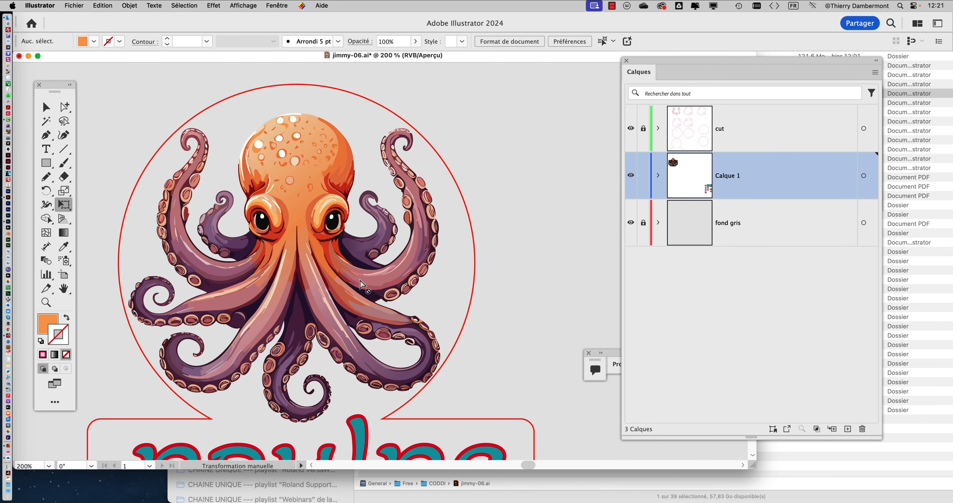
scroll(361, 285, "down", 4)
scroll(430, 274, "right", 3)
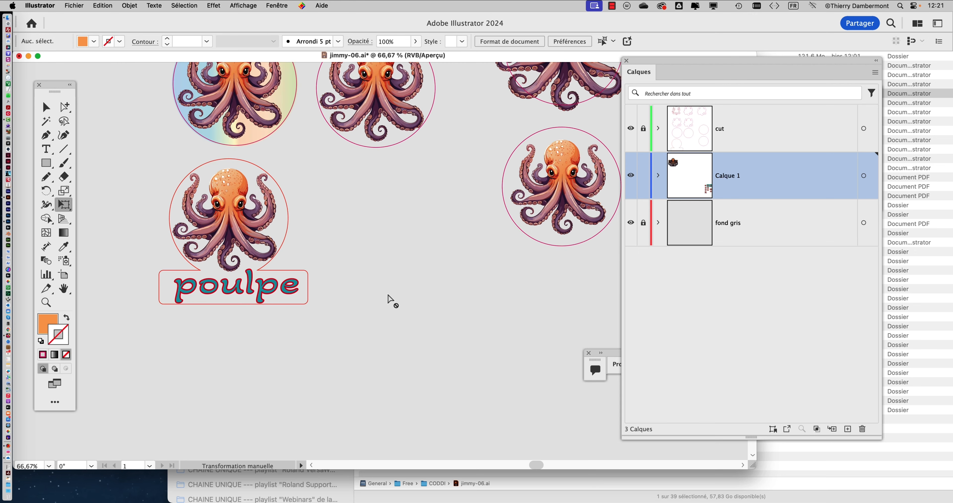
scroll(389, 300, "down", 1)
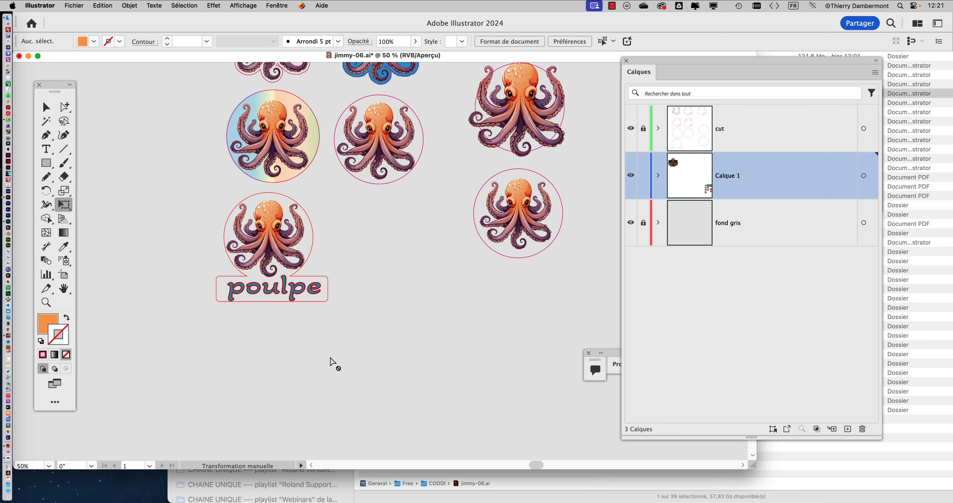
scroll(352, 285, "up", 1)
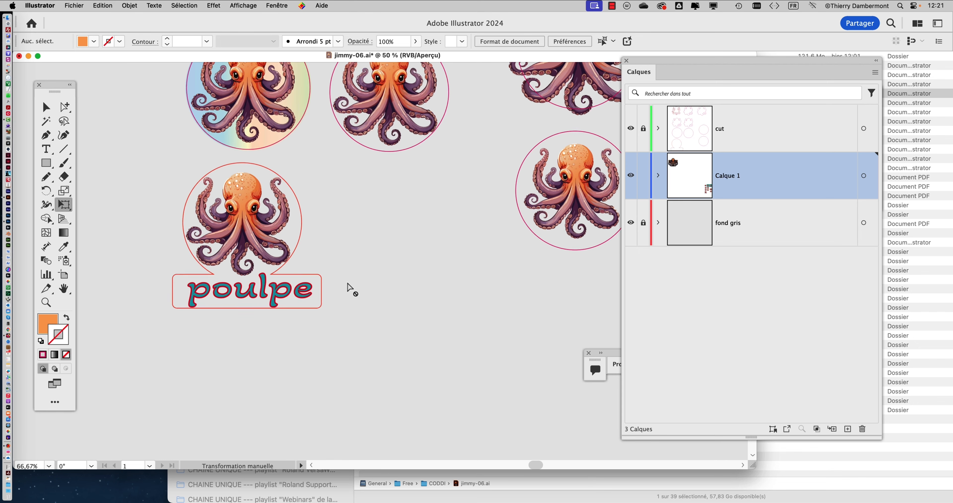
scroll(353, 289, "down", 1)
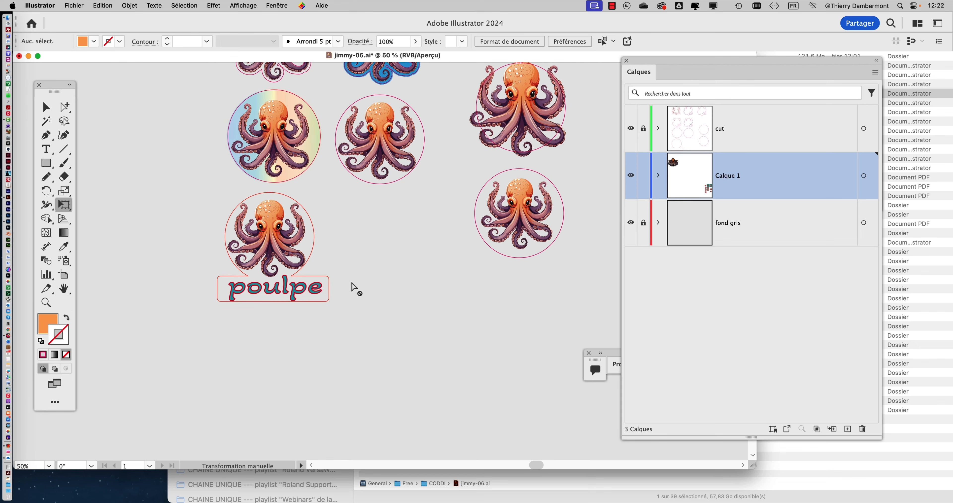
scroll(417, 299, "up", 2)
Save the document as jimmy-06-02.ai in Adobe Illustrator format in the MERCREDI - DOCS PANORAMA_PRINT folder, accepting the save options.
left_click(73, 6)
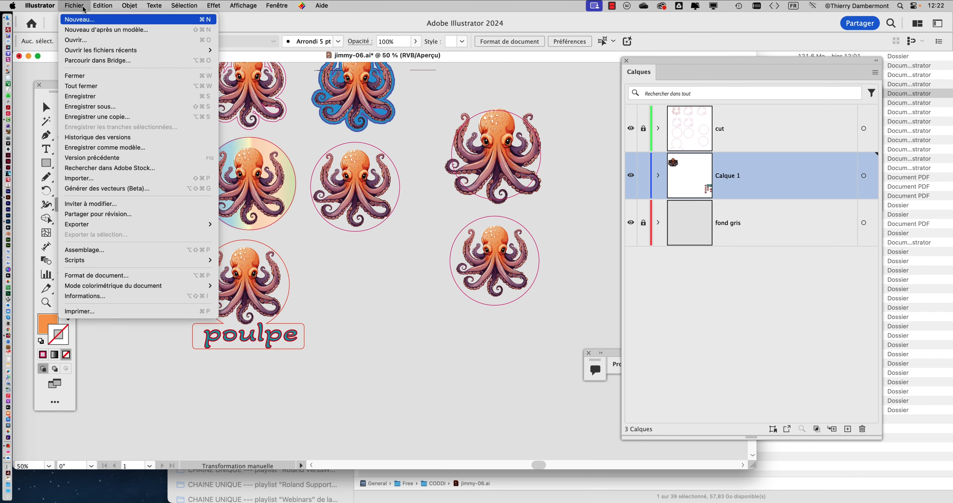
left_click(112, 109)
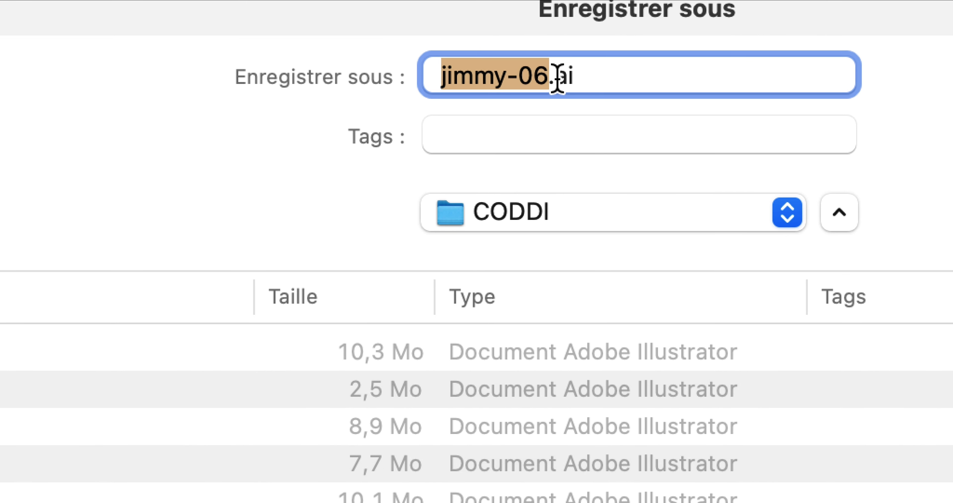
left_click(555, 78)
type("-02")
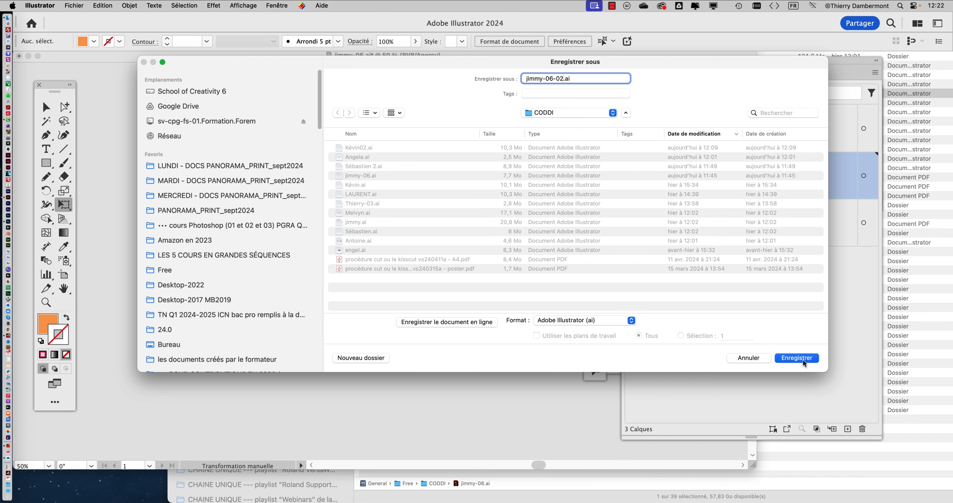
left_click(244, 194)
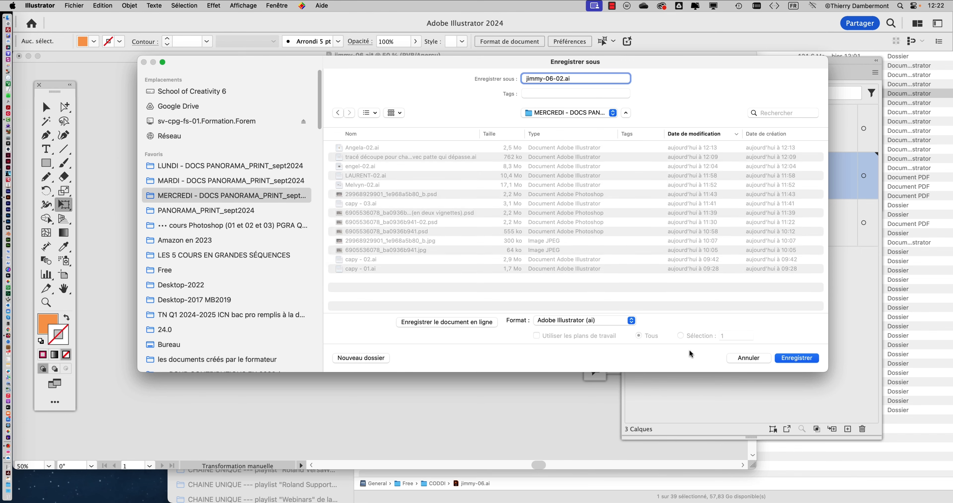
left_click(802, 358)
left_click(803, 409)
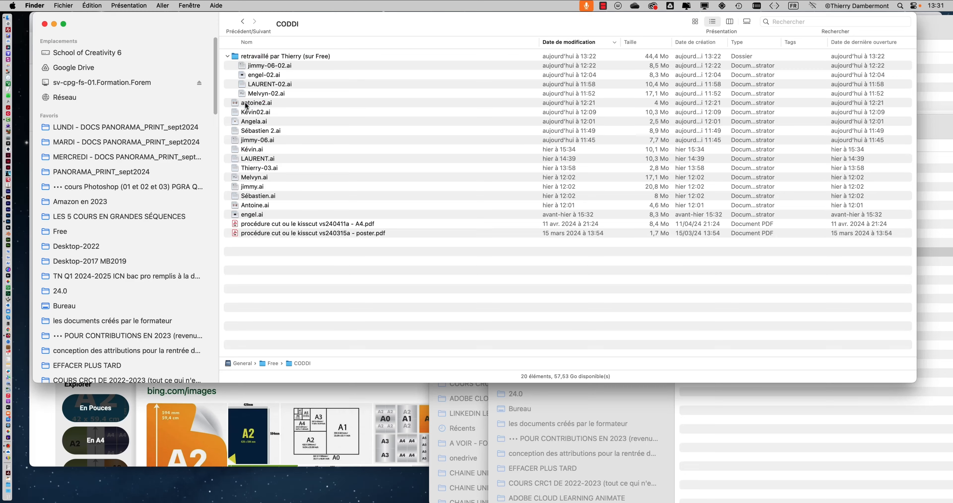
Open antoine2.ai from the CODDI folder in Illustrator and inspect the turtle sticker's cut contour up close.
left_click(245, 105)
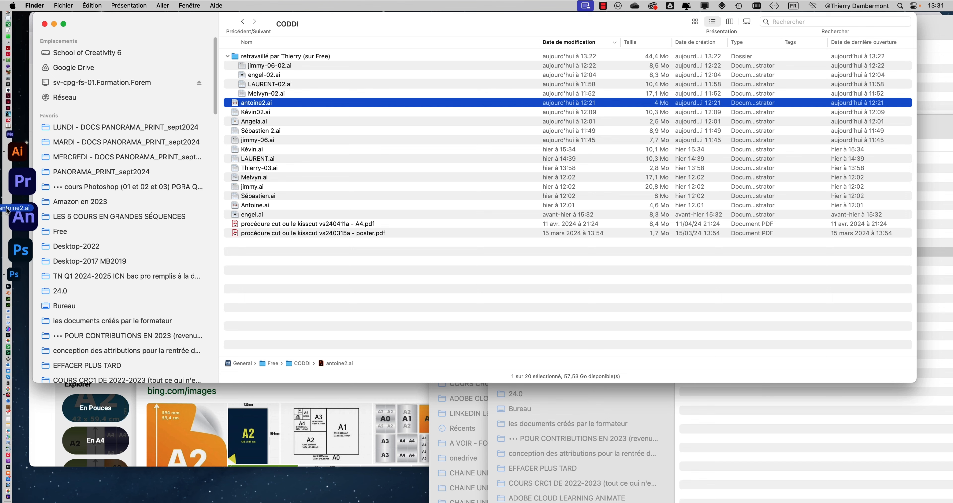
left_click(17, 200)
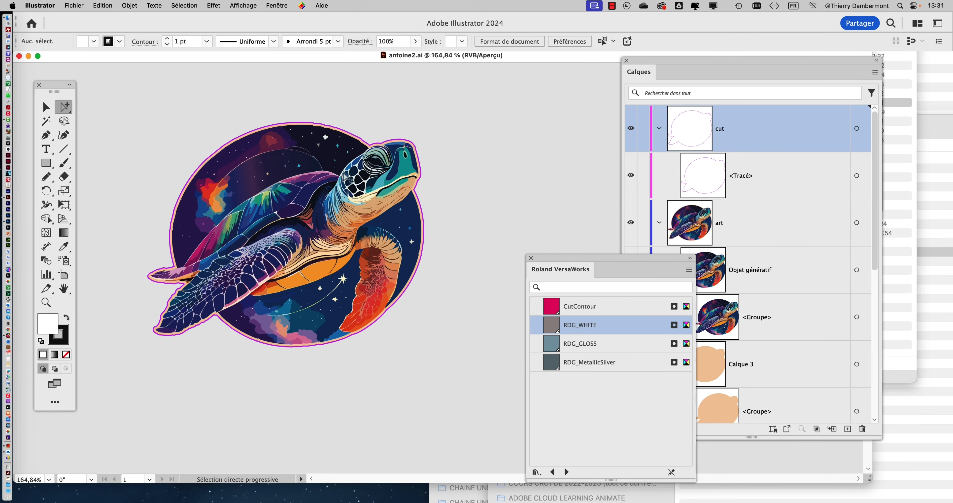
scroll(419, 266, "down", 8)
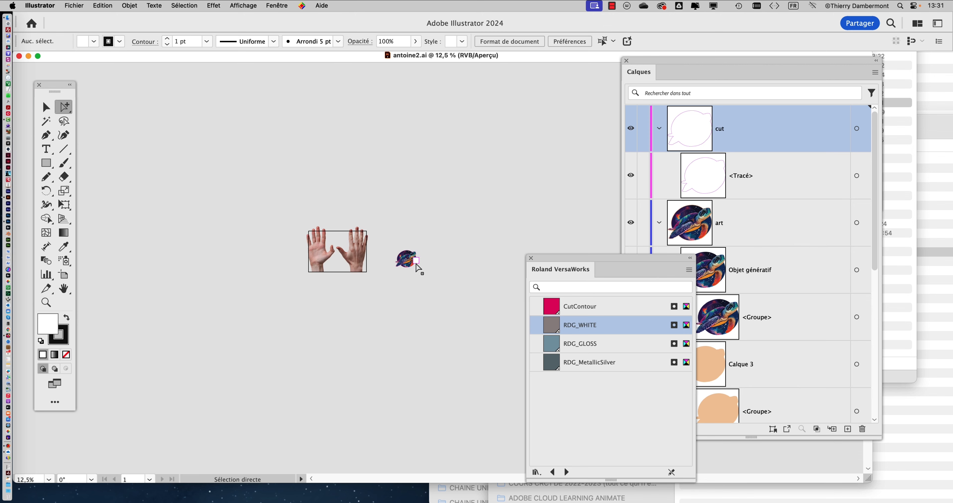
scroll(419, 265, "up", 2)
scroll(421, 268, "up", 6)
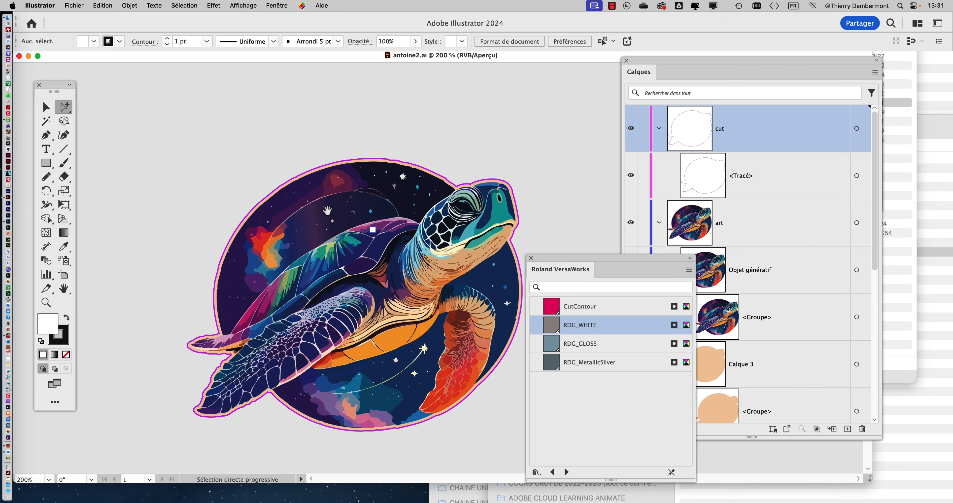
scroll(404, 181, "up", 3)
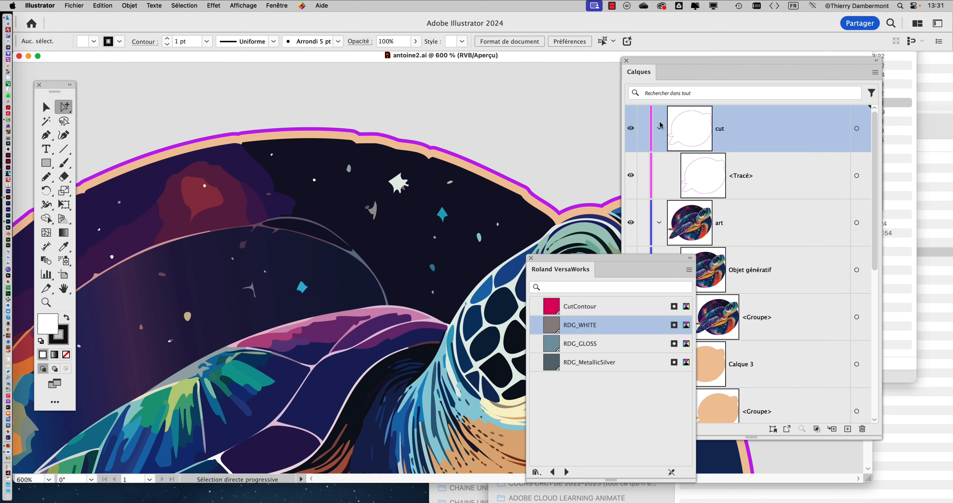
Close the Roland VersaWorks swatch library and collapse the cut and art layers.
left_click(660, 125)
left_click(531, 258)
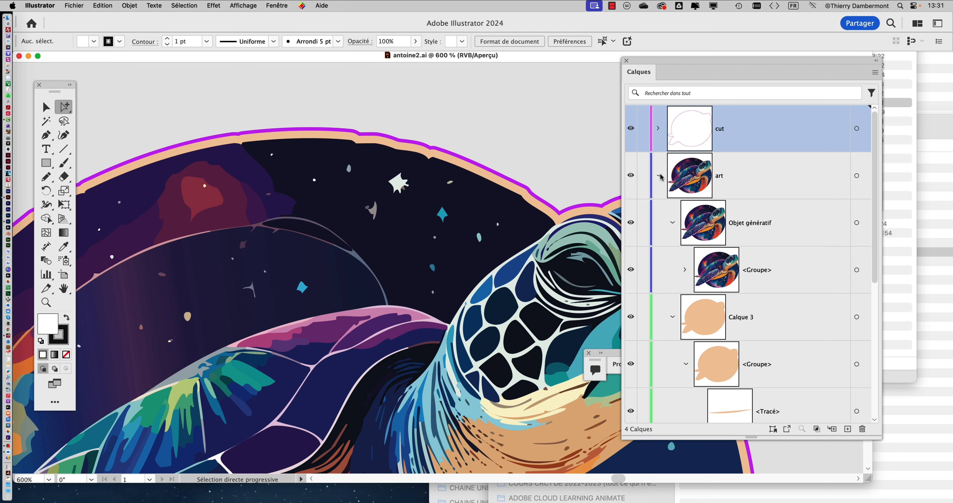
left_click(659, 175)
Check the cut layer by toggling its visibility, leaving it shown, and lock the art layer.
left_click(631, 129)
left_click(631, 128)
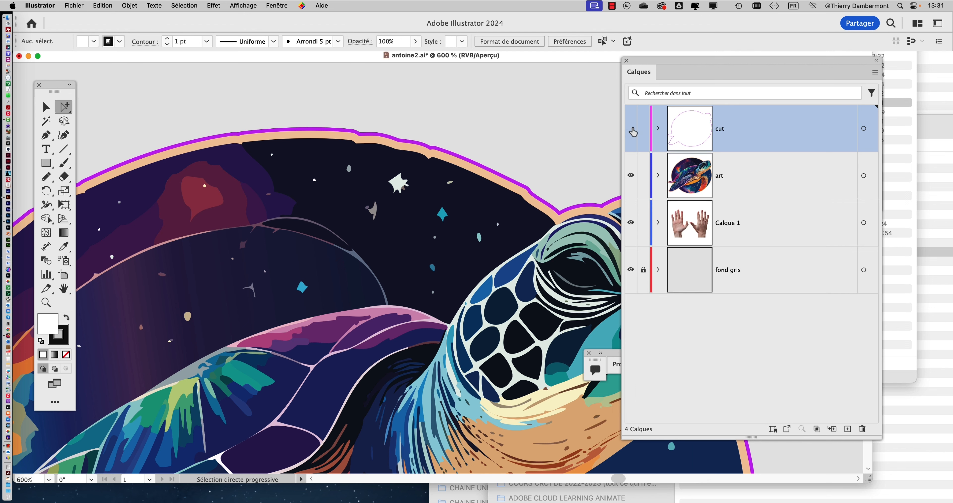
left_click(631, 129)
Select everything on the cut layer and set the contour's stroke weight to 0,25 pt.
left_click(864, 128)
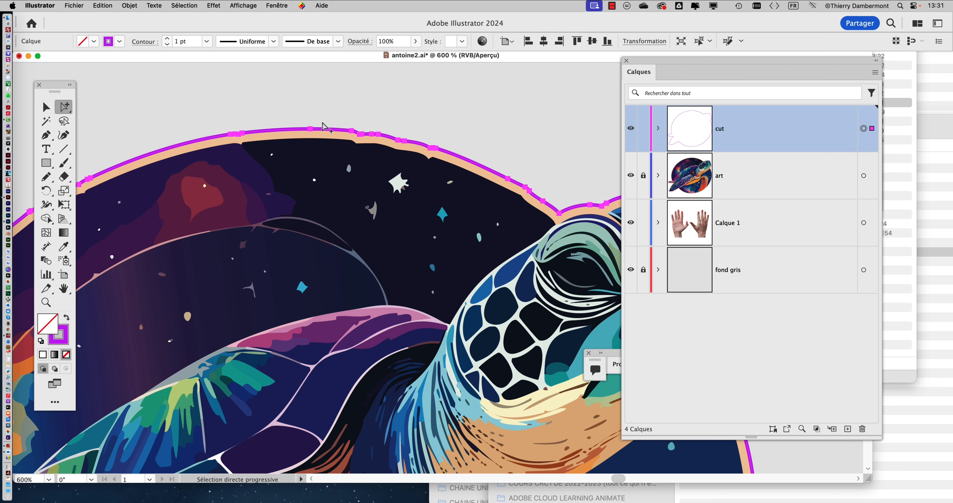
left_click(204, 45)
left_click(206, 59)
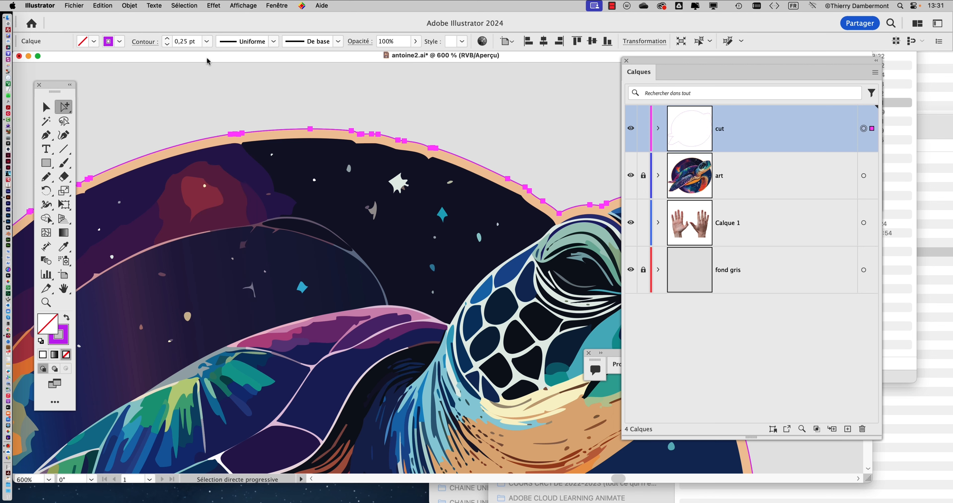
Inspect the turtle's cut contour up close along its edge, lock the cut layer and unlock the art layer.
scroll(397, 137, "up", 1)
scroll(397, 136, "up", 1)
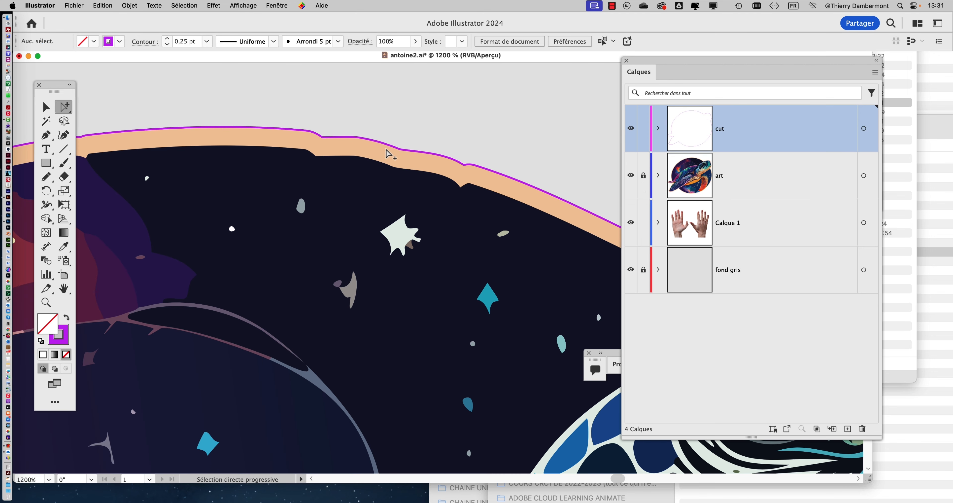
left_click(414, 130)
scroll(409, 173, "down", 4)
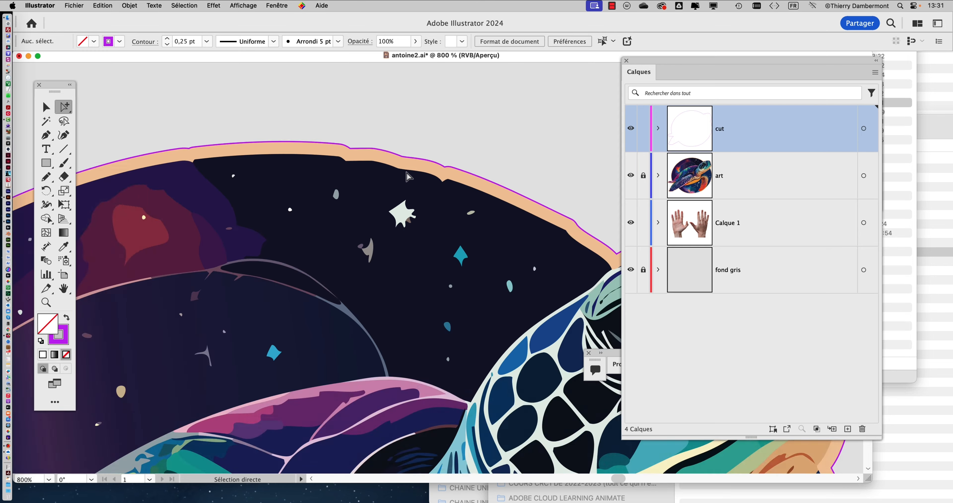
scroll(504, 232, "up", 4)
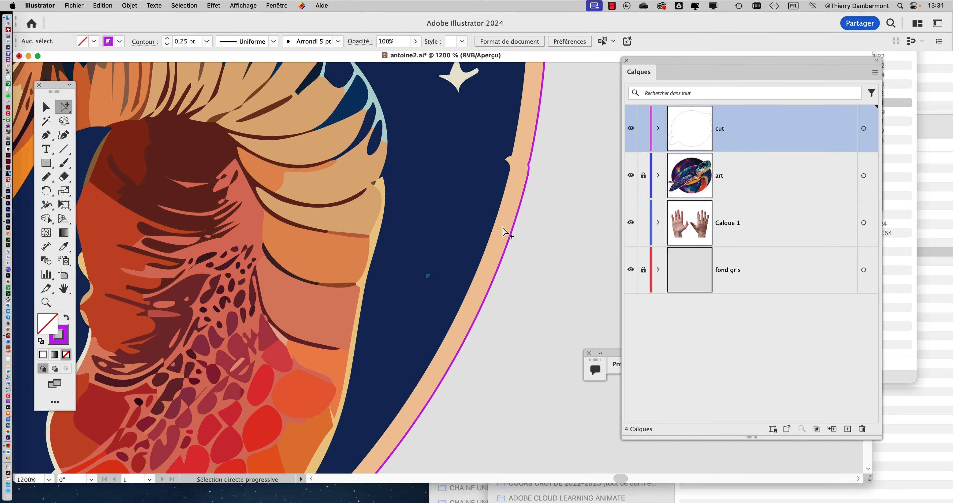
scroll(522, 240, "down", 2)
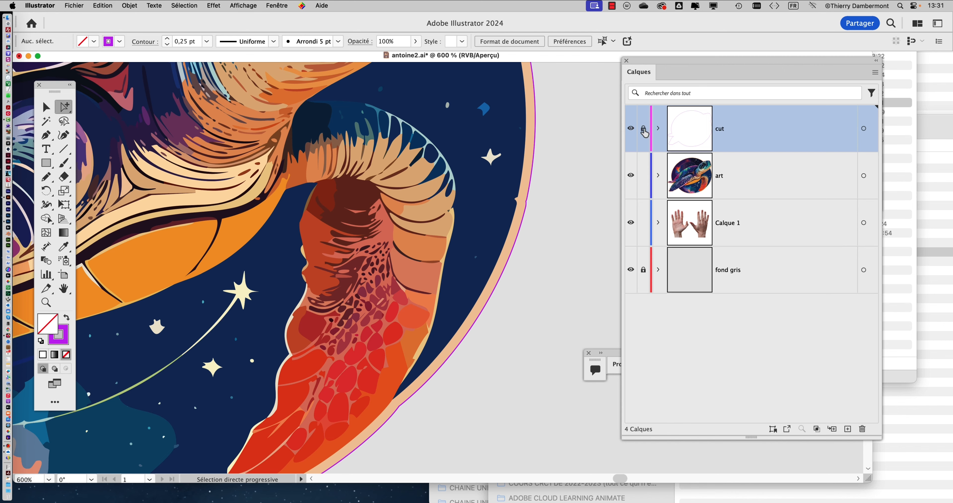
Select the peach background shape behind the turtle and offset its path outward by 0,5 mm with the Pointe join.
left_click(529, 182)
scroll(529, 181, "down", 3)
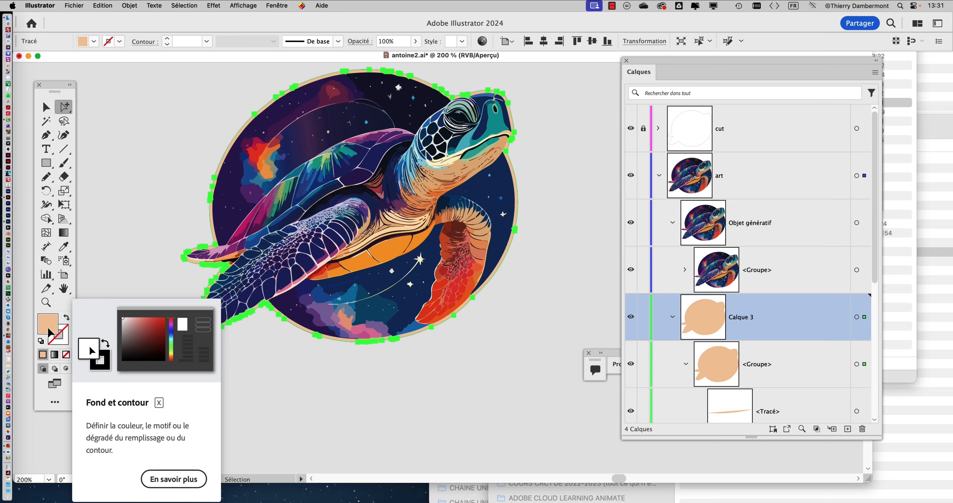
scroll(557, 166, "up", 5)
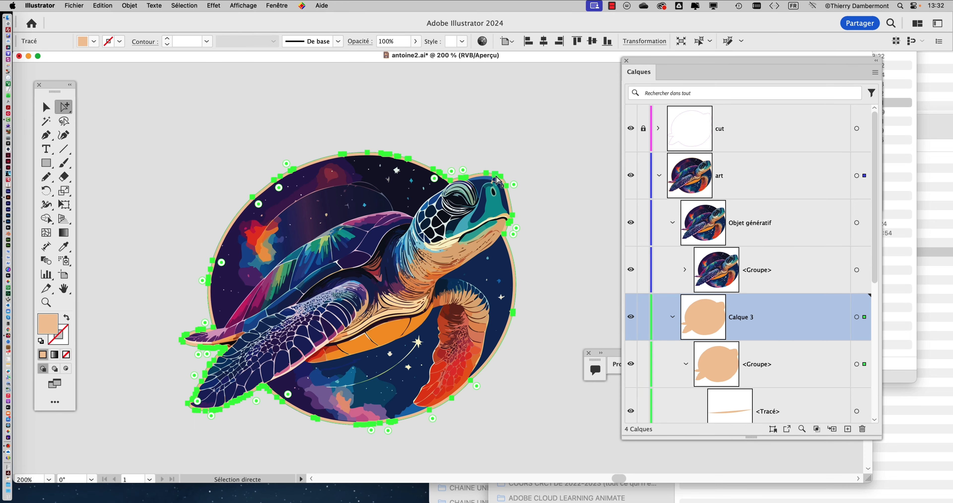
scroll(496, 179, "up", 5)
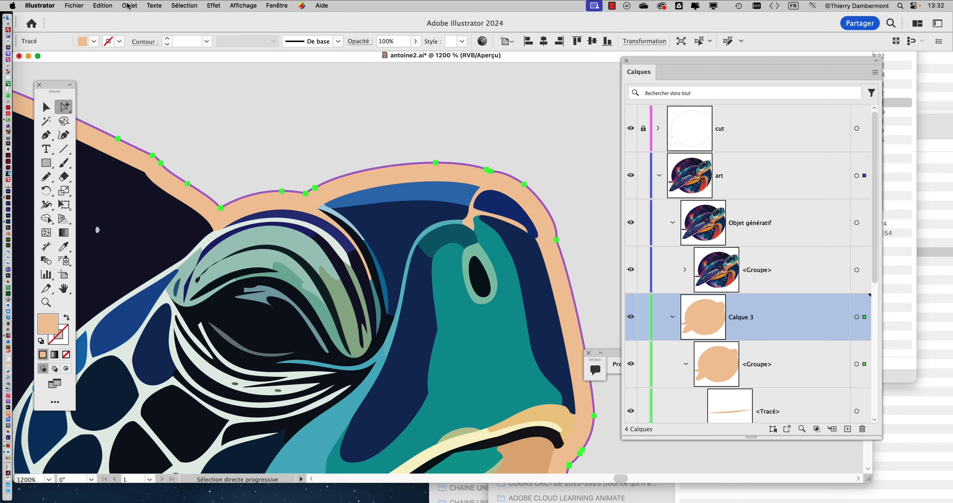
left_click(128, 5)
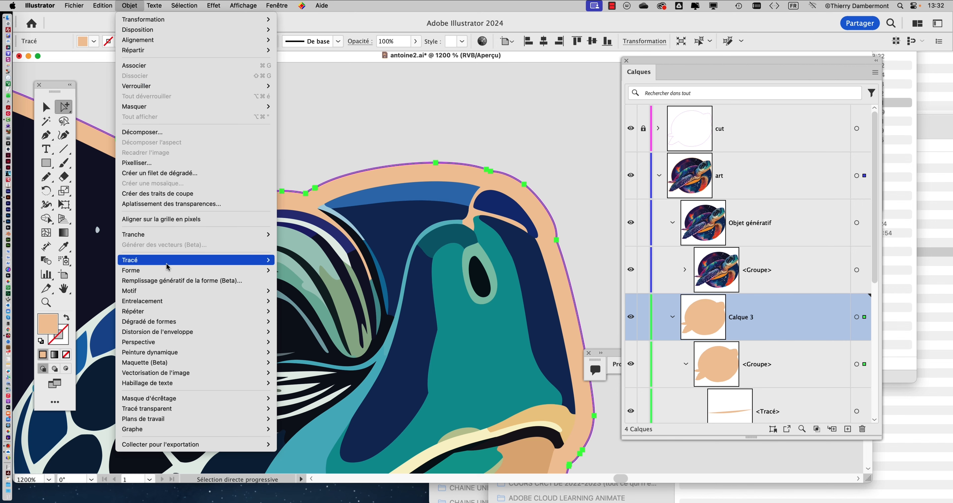
mouse_move(167, 260)
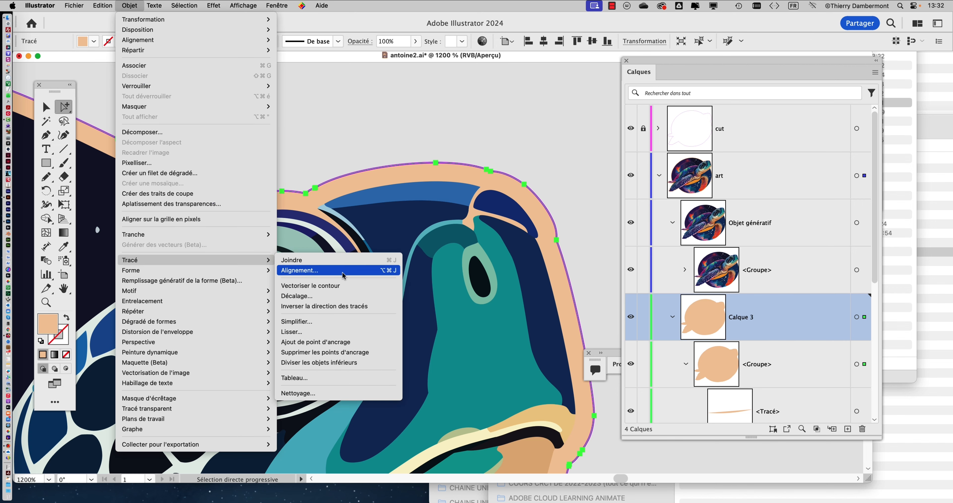
left_click(342, 295)
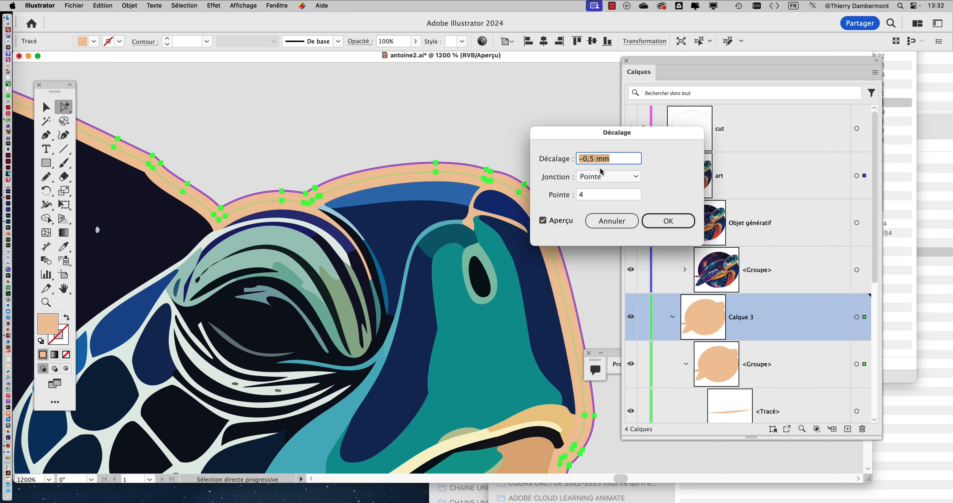
type("1")
key("Tab")
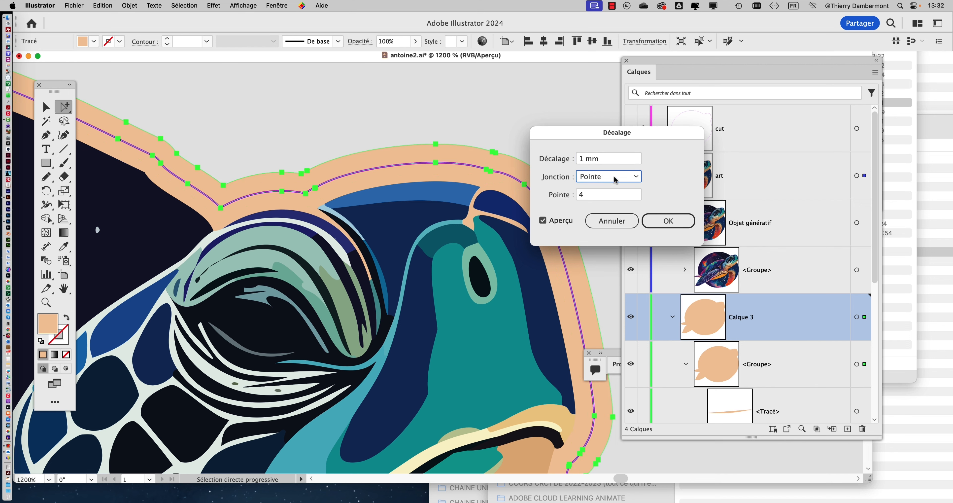
key("shift+Tab")
type("0,5")
key("Tab")
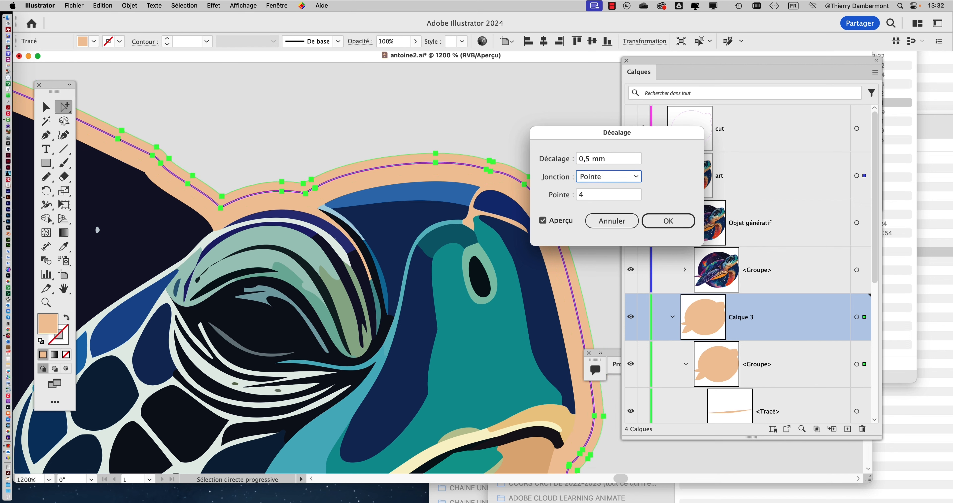
left_click(668, 221)
key("super+0")
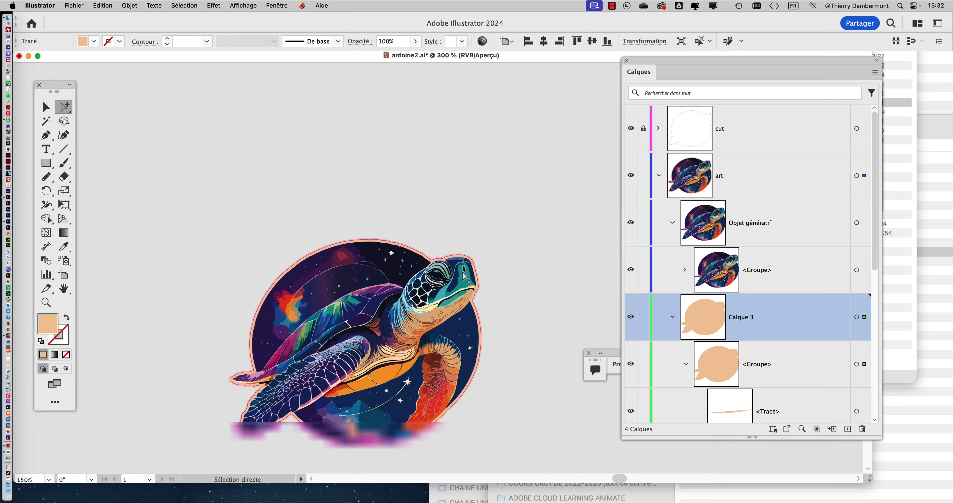
Examine the peach margin outside the cut contour up close, especially at the bump beside the front flipper.
left_click(409, 253)
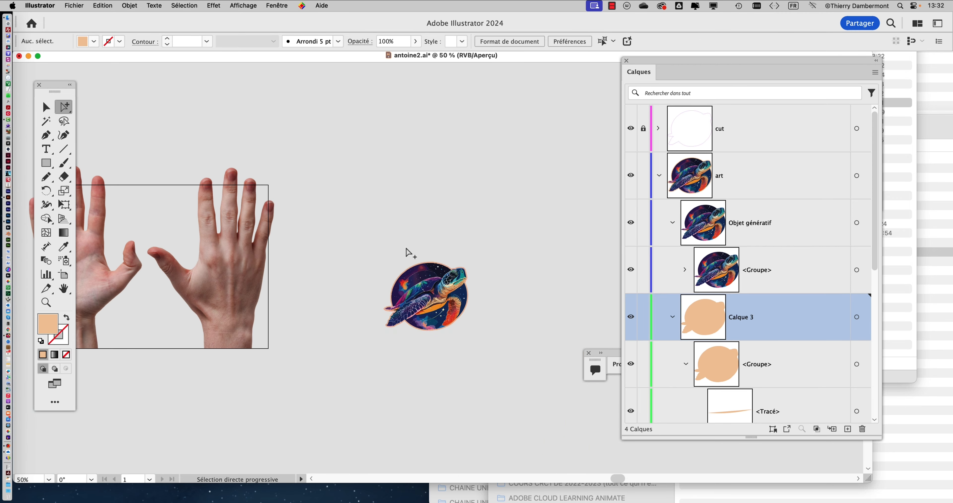
scroll(455, 326, "up", 5)
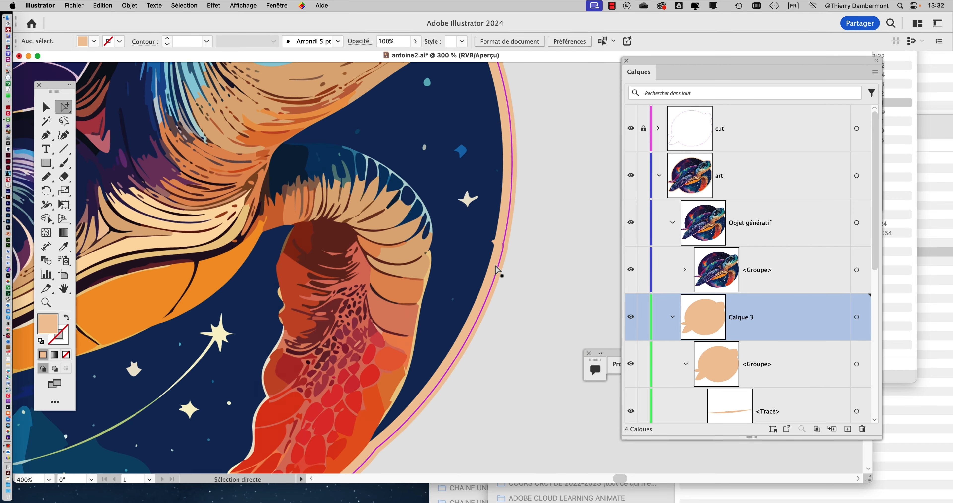
scroll(497, 272, "up", 3)
left_click(505, 262, "alt")
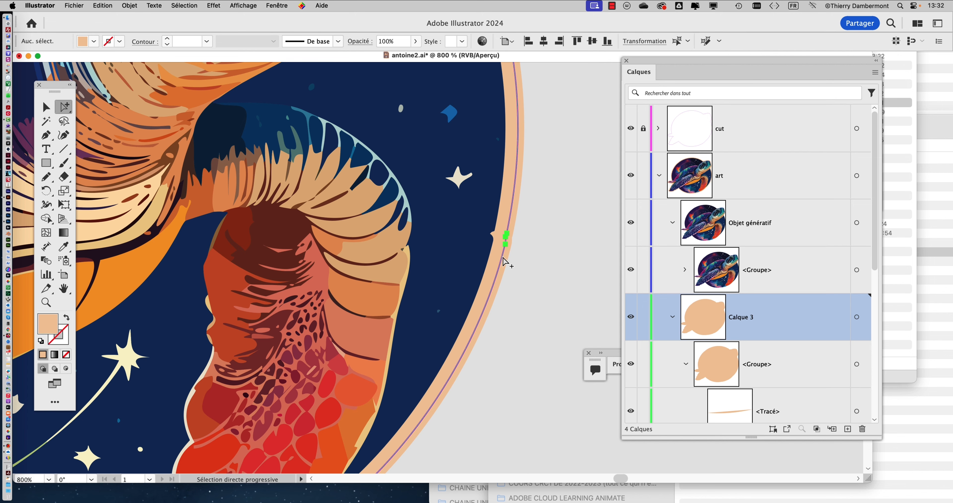
left_click(535, 278)
scroll(507, 282, "up", 3)
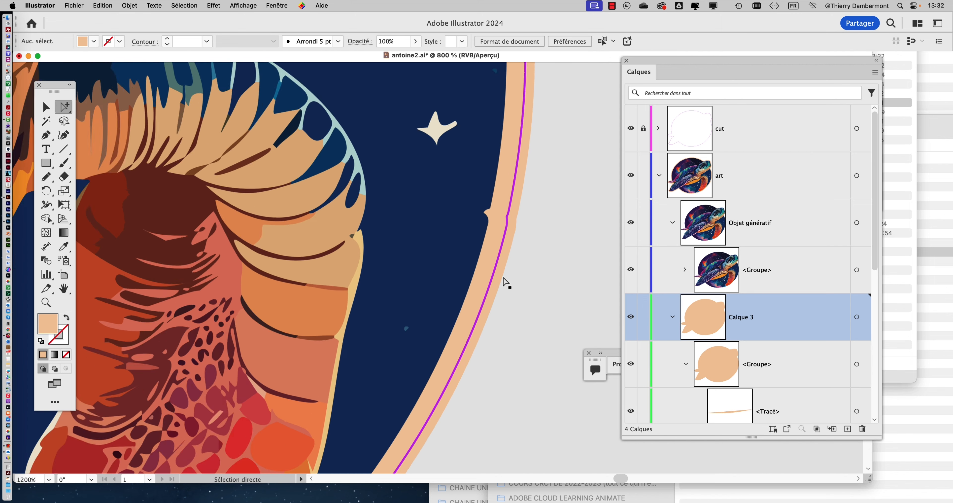
scroll(502, 324, "down", 5)
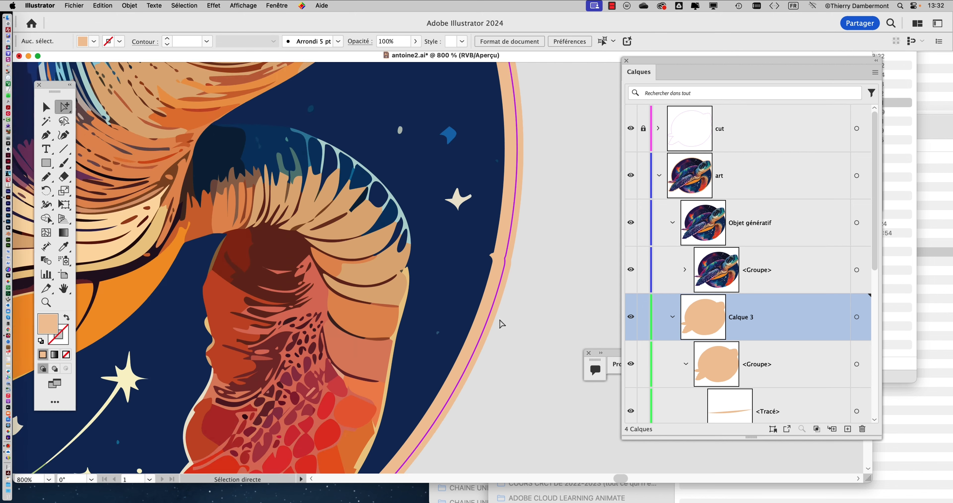
key("alt")
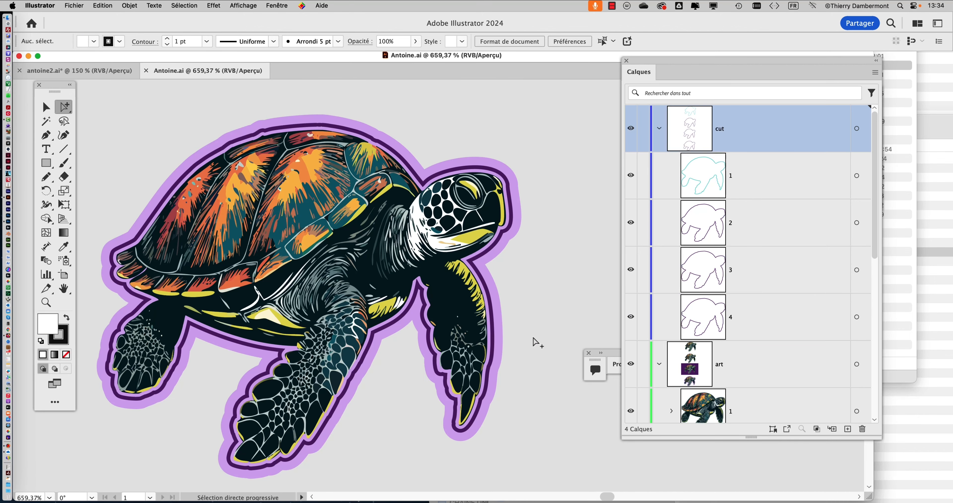
Compare the turtle stickers in antoine2.ai and Antoine.ai, looking at how each background border extends past its cut line.
left_click(111, 72)
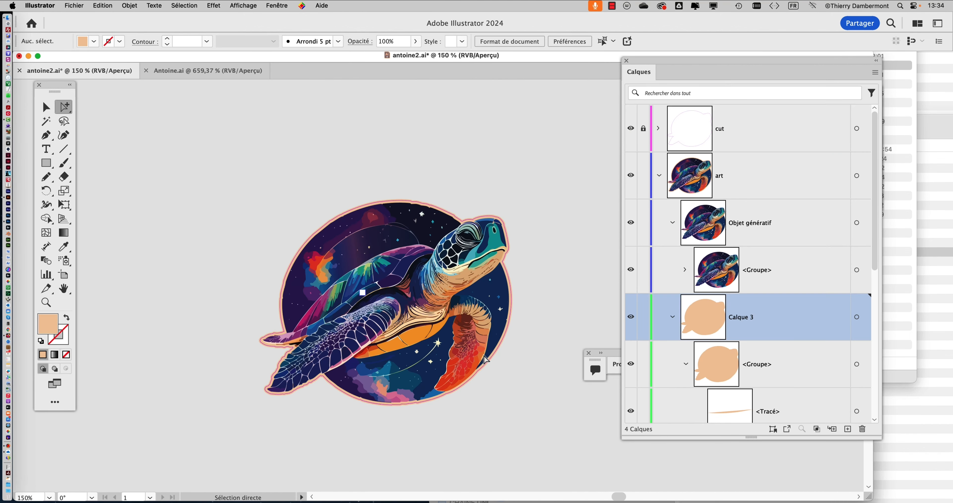
scroll(495, 346, "up", 2)
scroll(496, 345, "down", 2)
left_click(222, 67)
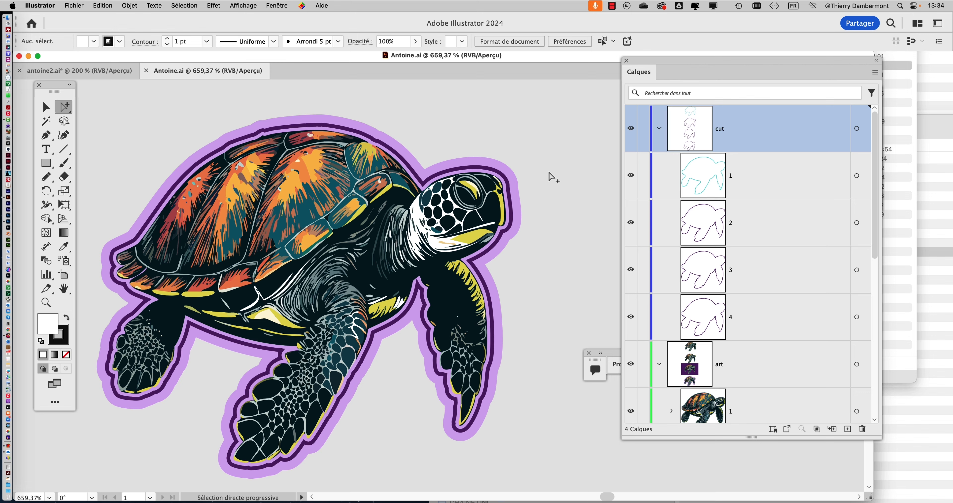
left_click(92, 74)
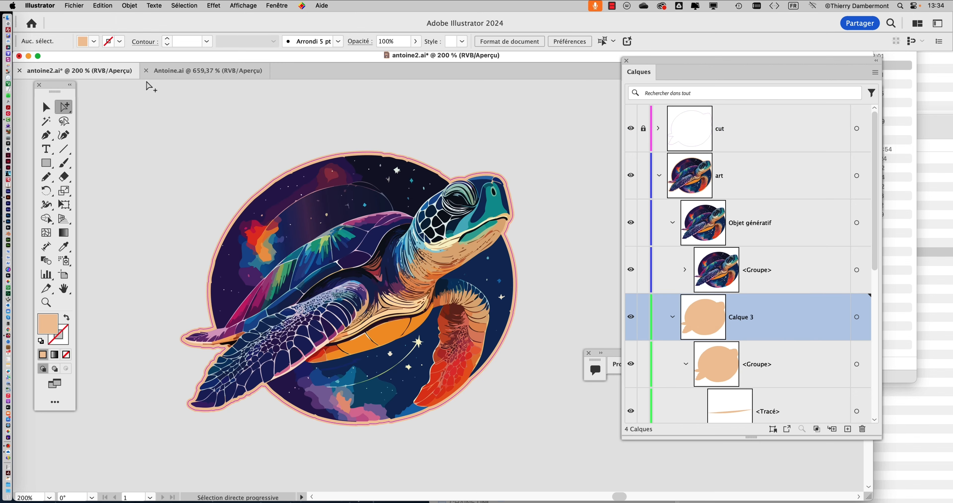
left_click(194, 72)
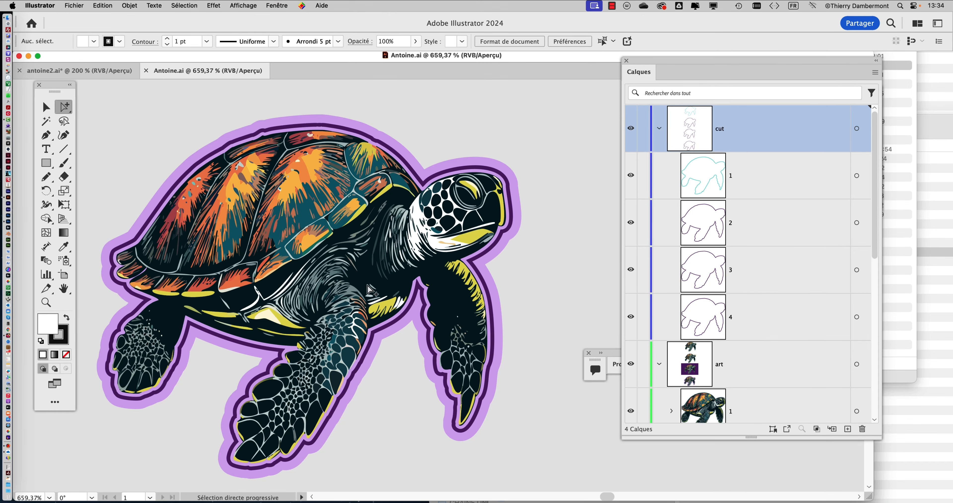
left_click(101, 76)
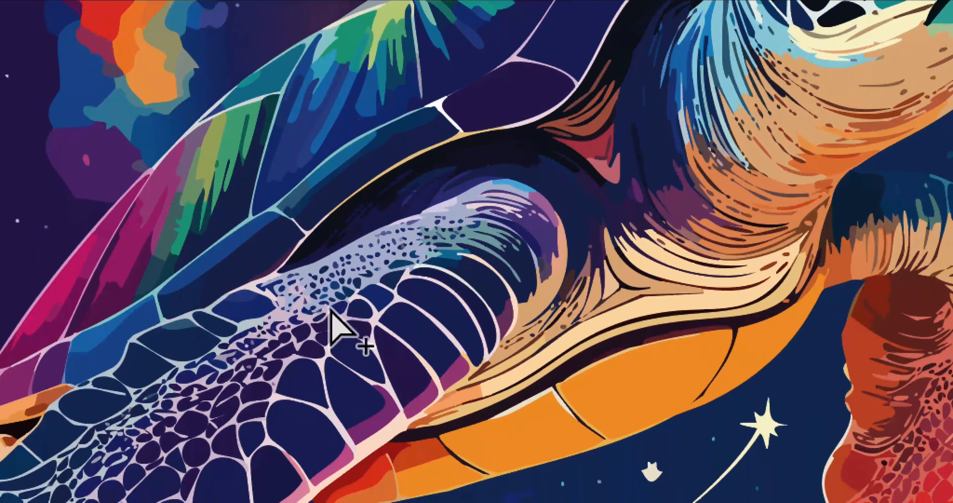
key("alt")
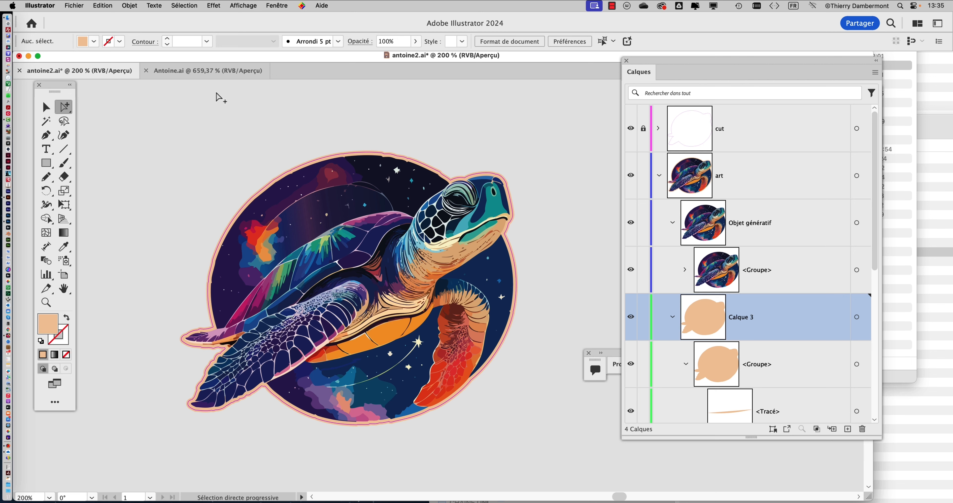
left_click(212, 72)
left_click(79, 70)
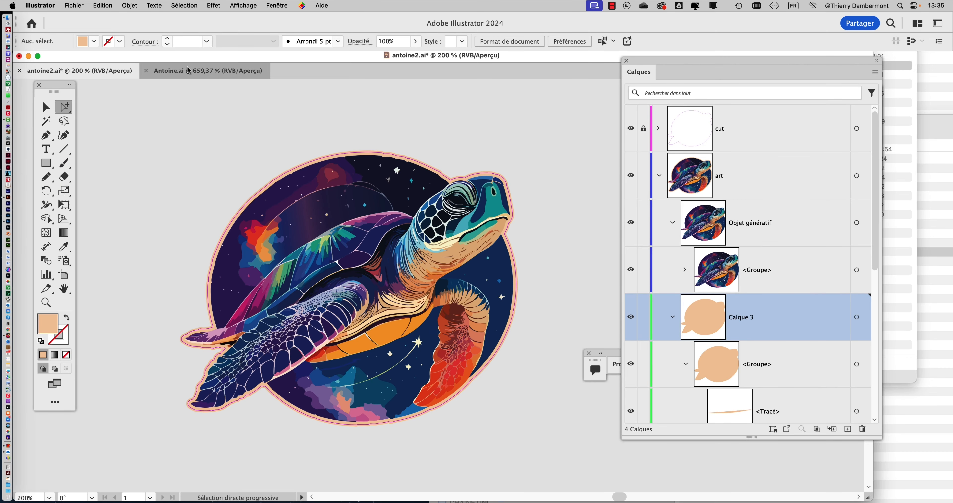
In Antoine.ai, select the dark purple cut contour around the turtle and set its stroke weight to 0,25 pt.
left_click(187, 70)
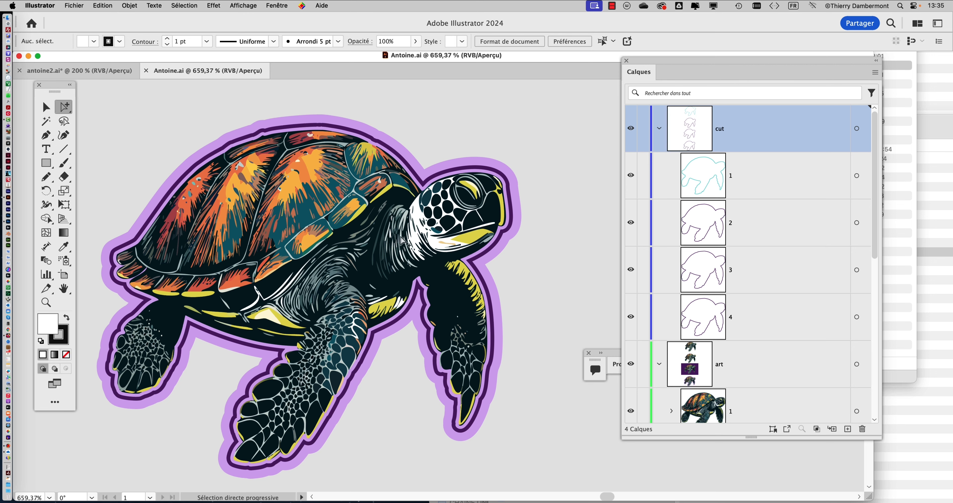
left_click(494, 250)
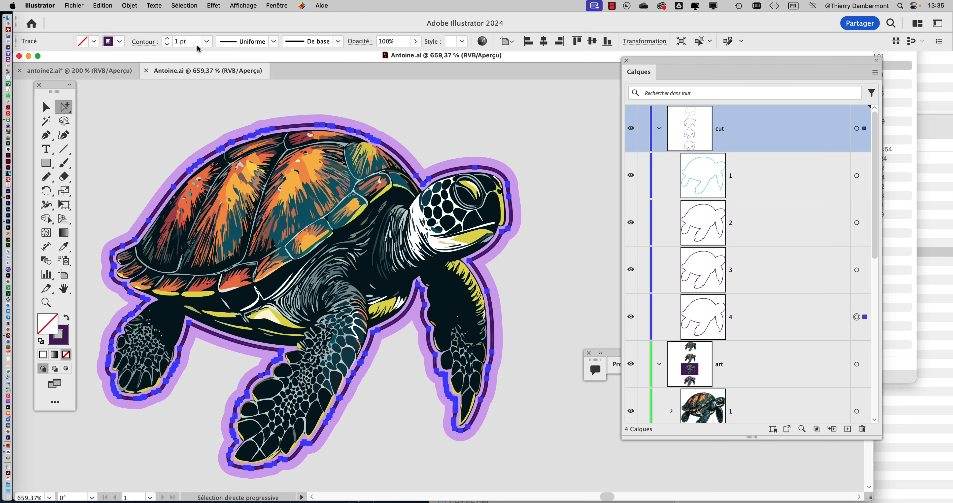
left_click(206, 41)
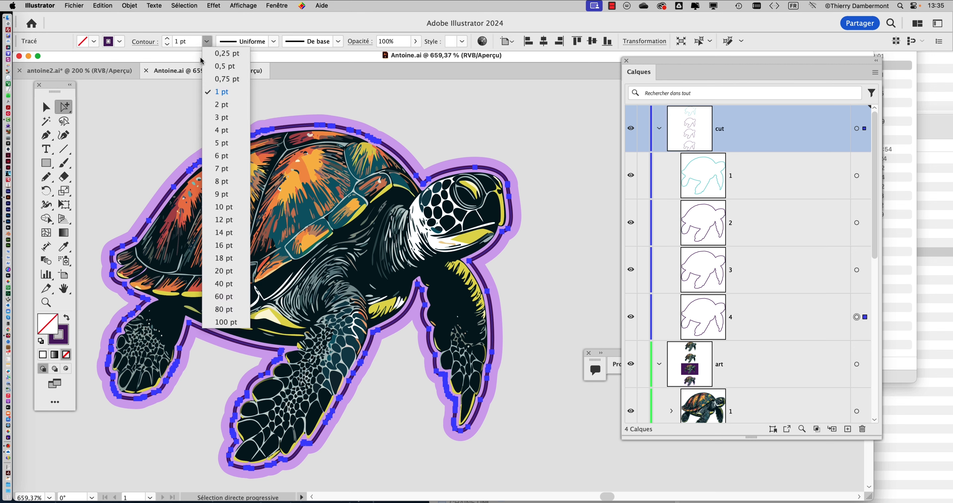
left_click(215, 58)
Collapse the cut and art layers and check the cut contour by toggling the cut layer's visibility, leaving it shown.
left_click(659, 128)
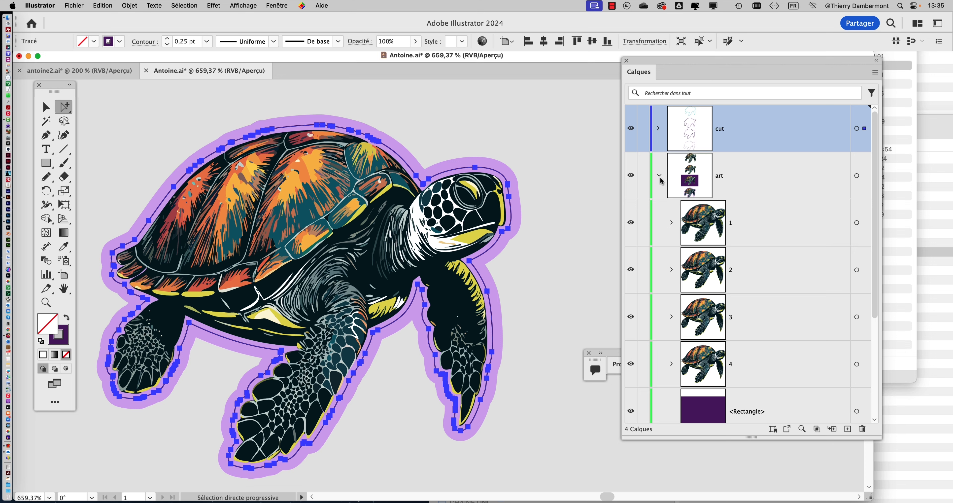
left_click(660, 176)
left_click(631, 129)
left_click(631, 129)
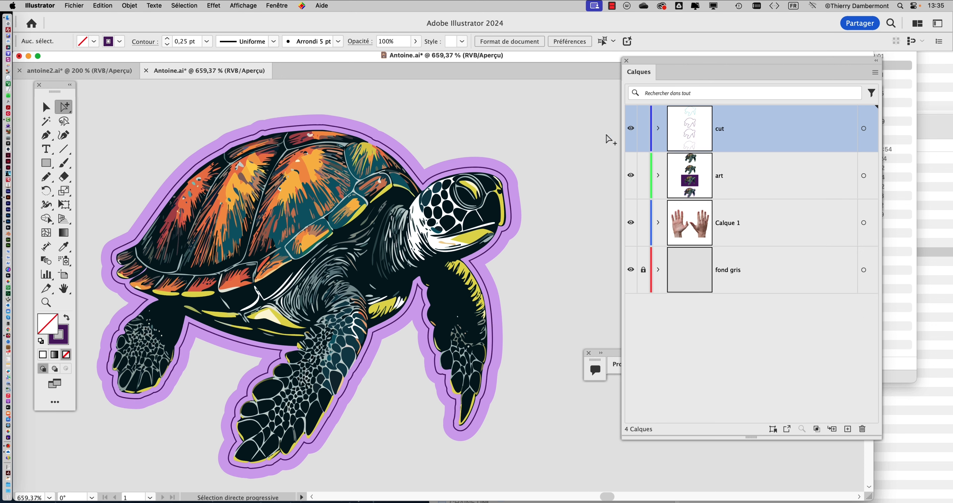
left_click(630, 129)
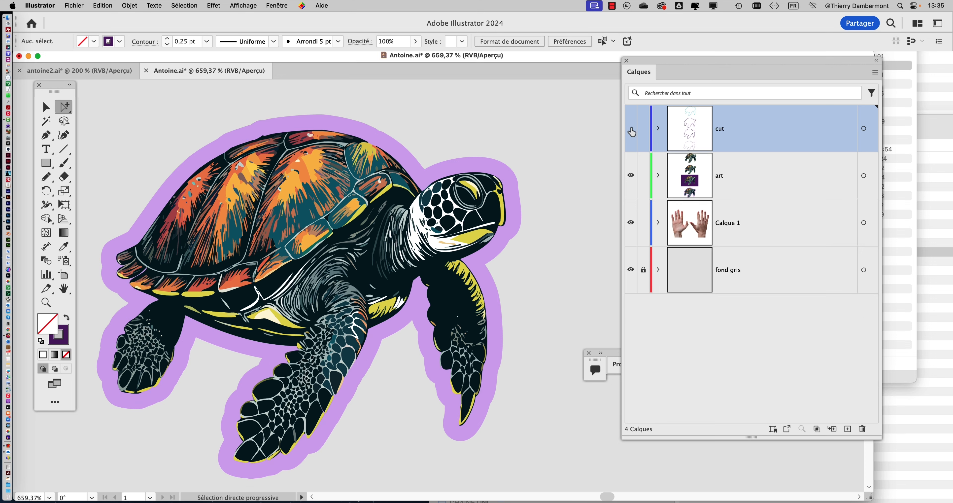
left_click(631, 130)
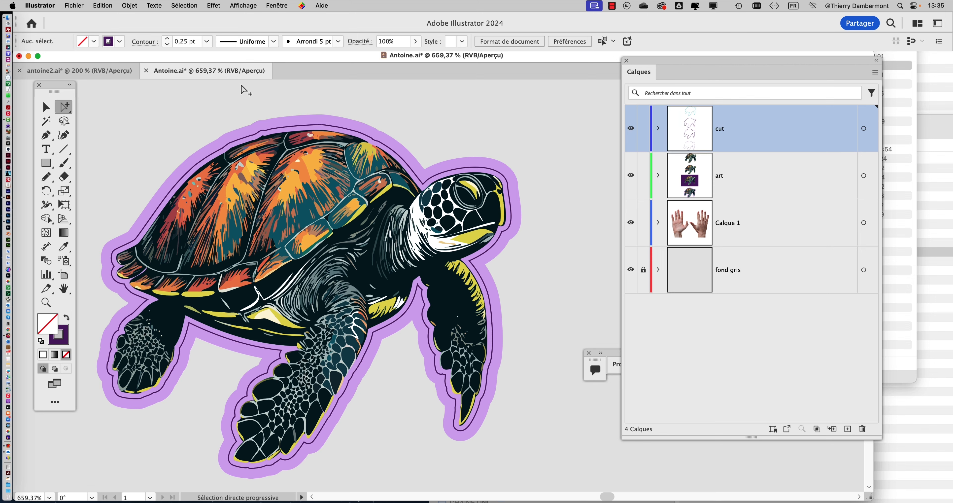
Return to antoine2.ai and look over the peach border around the turtle sticker.
left_click(110, 73)
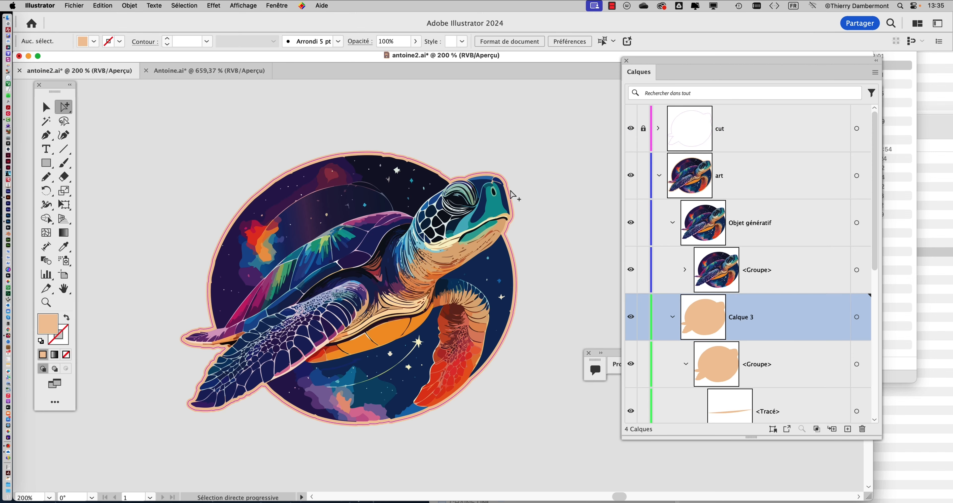
scroll(508, 196, "up", 1)
scroll(508, 196, "down", 1)
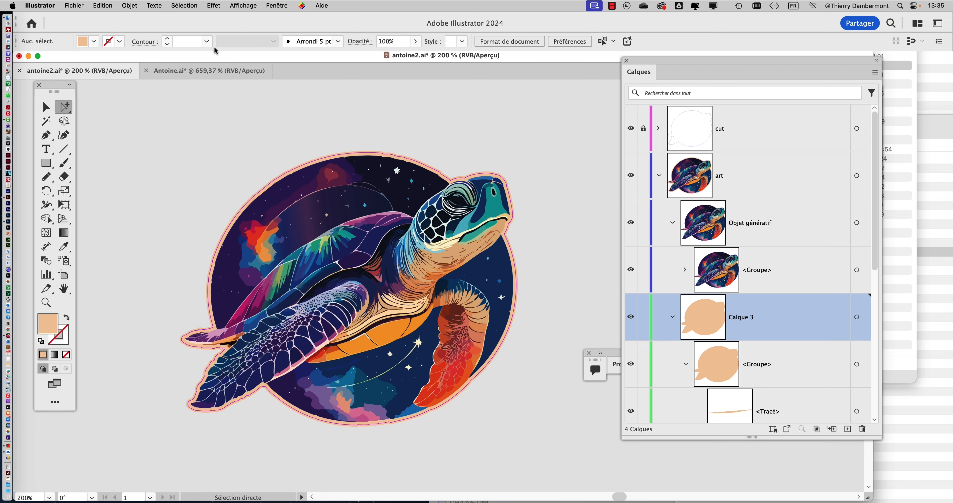
Compare the turtle border widths in Antoine.ai and antoine2.ai once more, and select the peach border in antoine2.ai.
left_click(199, 71)
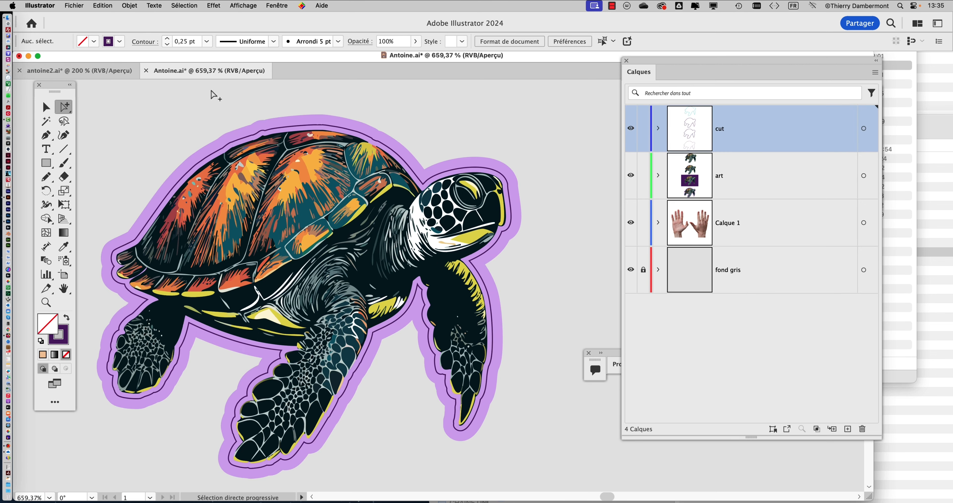
left_click(116, 74)
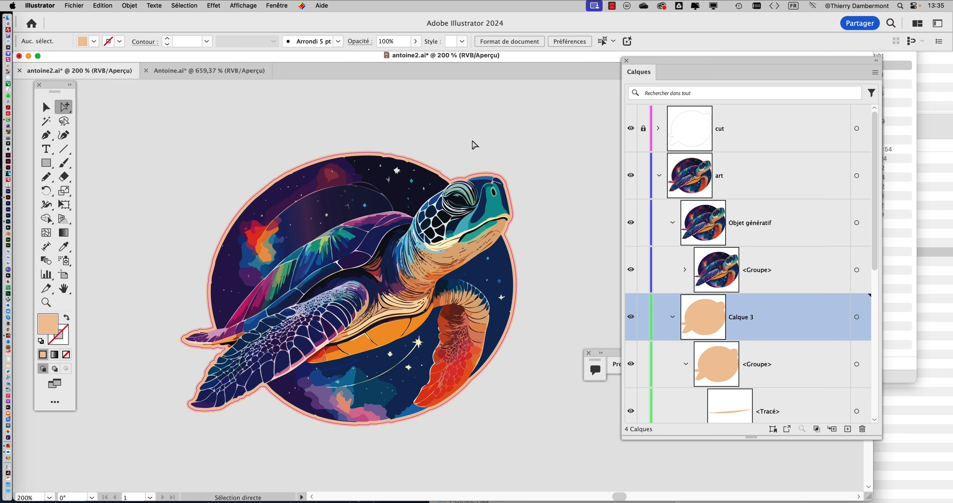
scroll(472, 143, "down", 1)
key("alt")
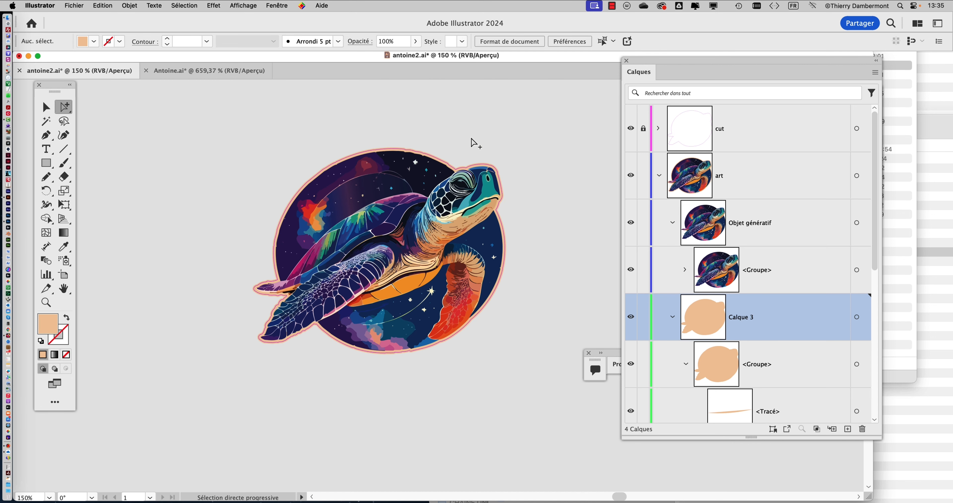
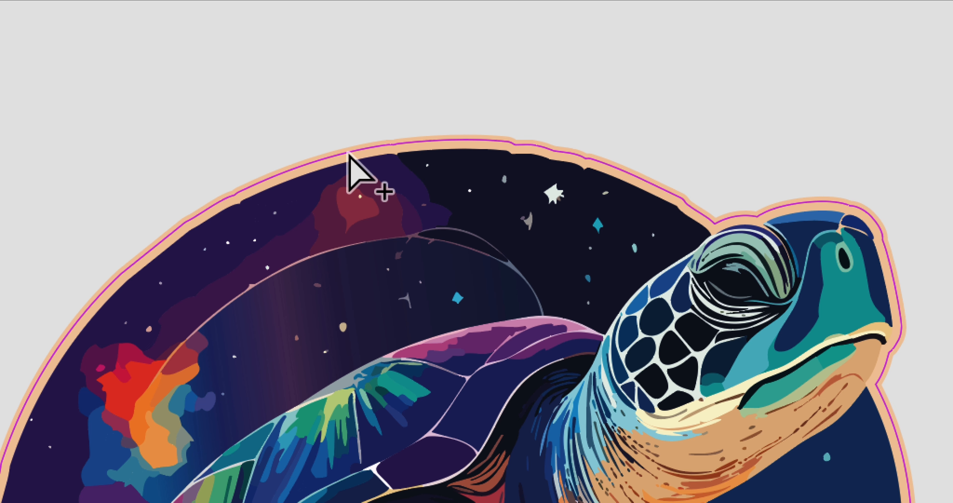
left_click(348, 155)
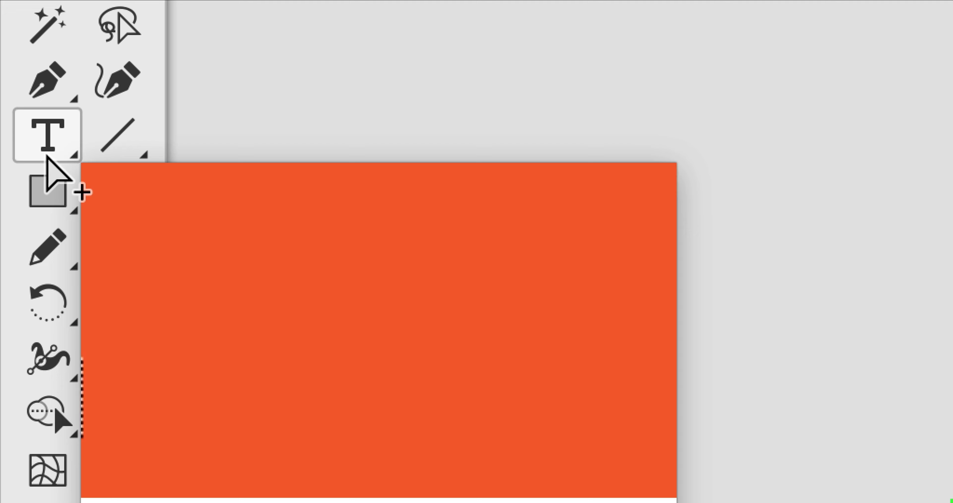
left_click(46, 154)
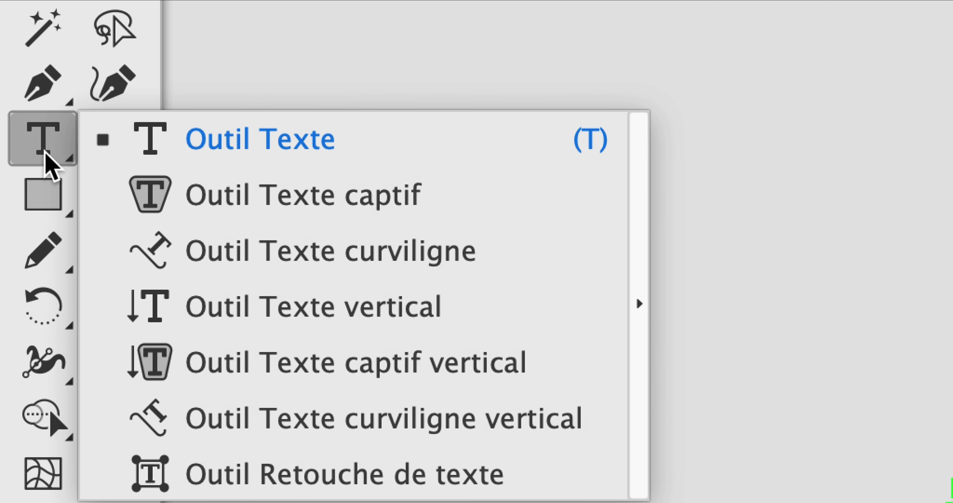
left_click(13, 81)
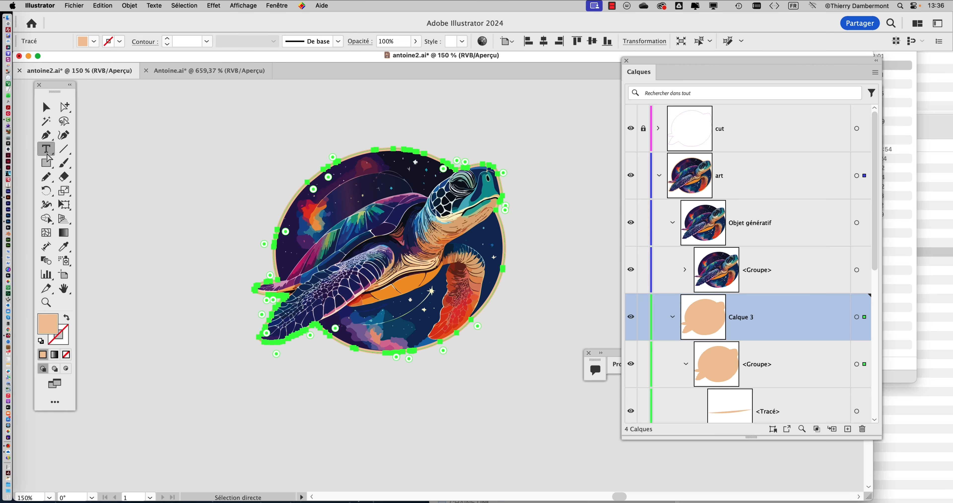
left_click(247, 164)
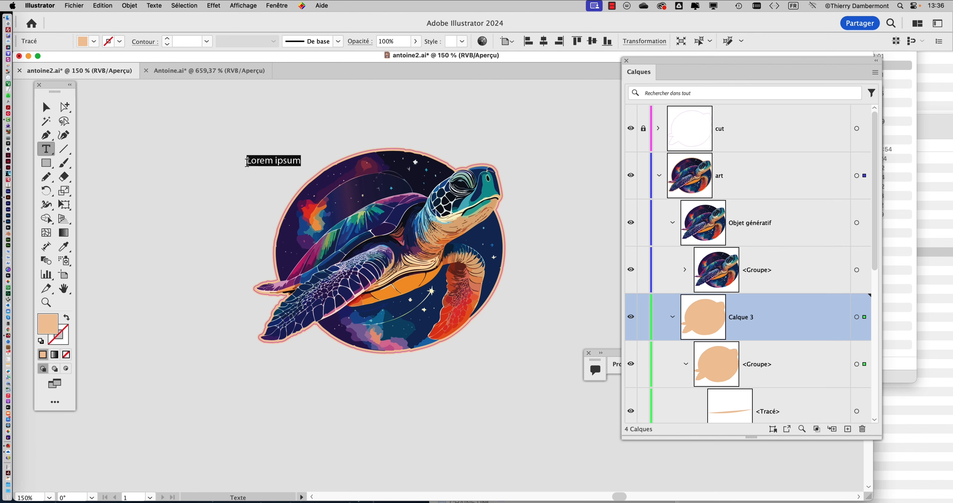
key("super+z")
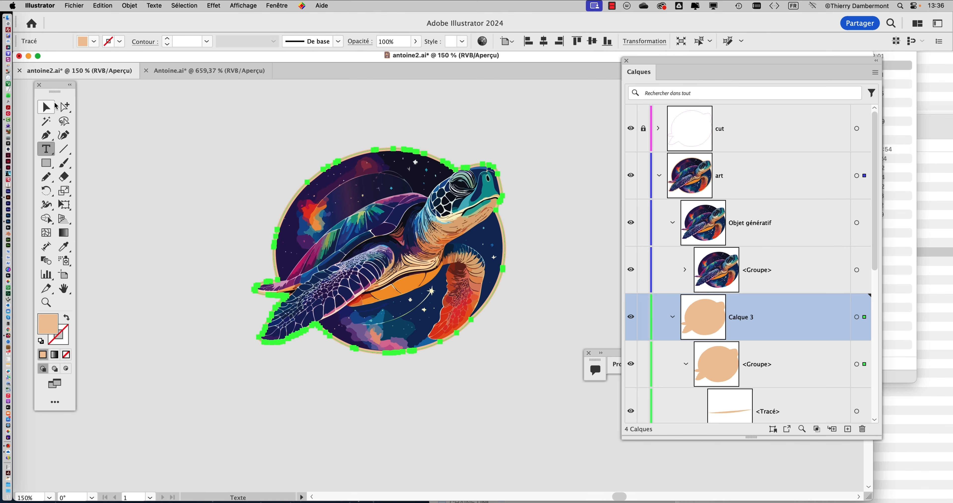
left_click(51, 106)
left_click(164, 145)
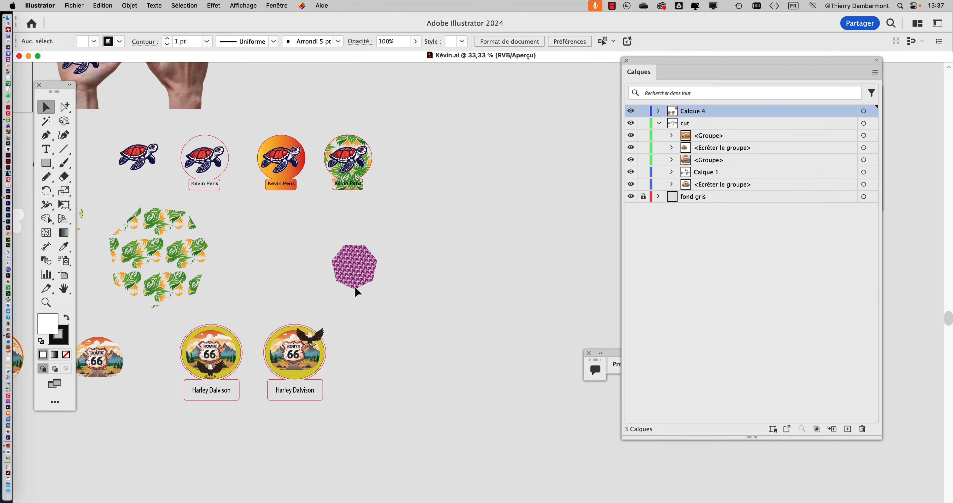
In Kévin.ai, hide the layers panel and examine the leftmost Route 66 artwork's clipping group in outline view, returning to preview.
left_click_drag(355, 292, 568, 305)
key("shift+Tab")
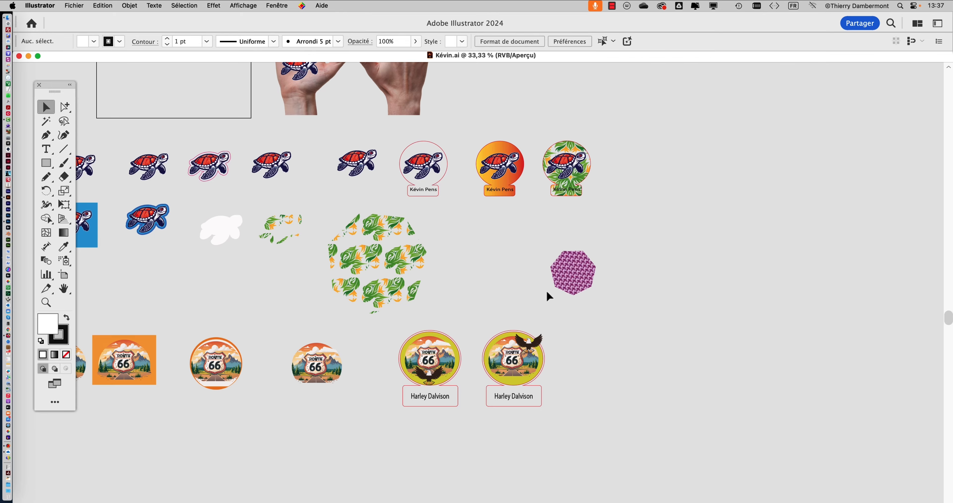
left_click_drag(389, 289, 597, 233)
scroll(306, 327, "up", 2)
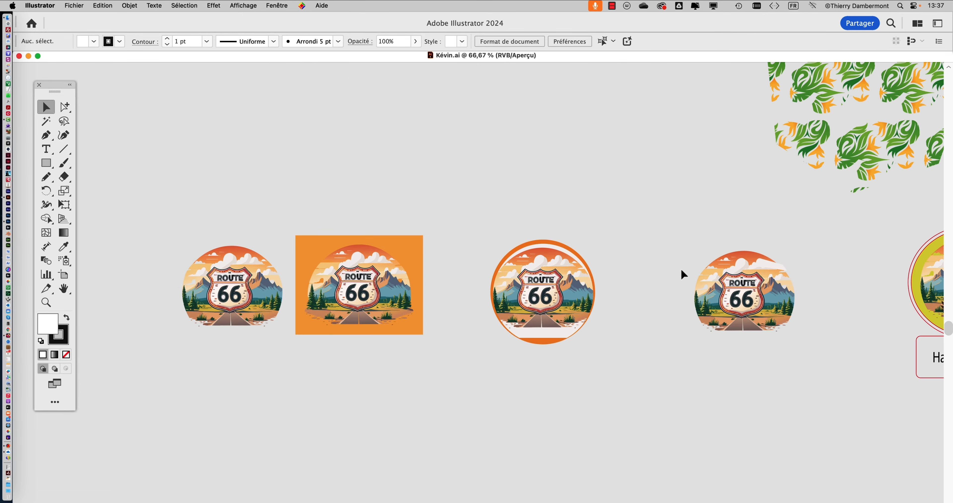
scroll(688, 262, "down", 2)
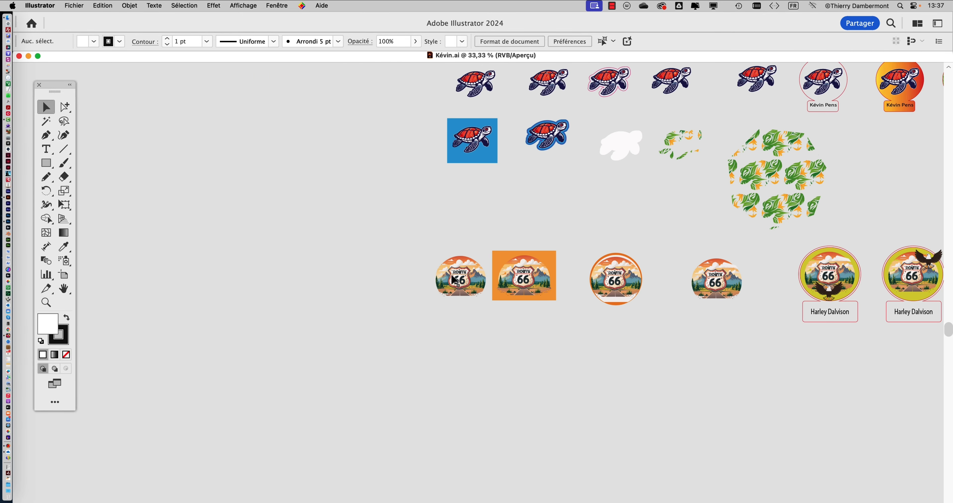
scroll(463, 276, "up", 3)
scroll(463, 278, "up", 2)
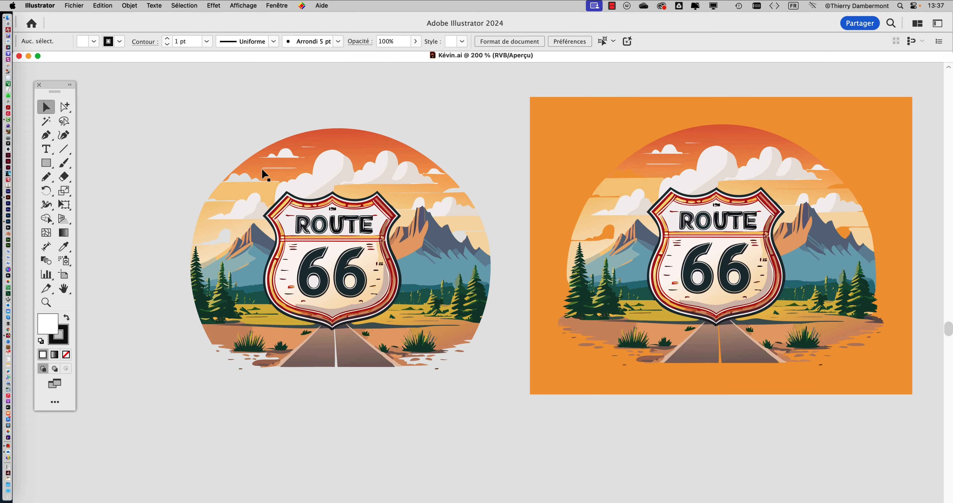
left_click(256, 154)
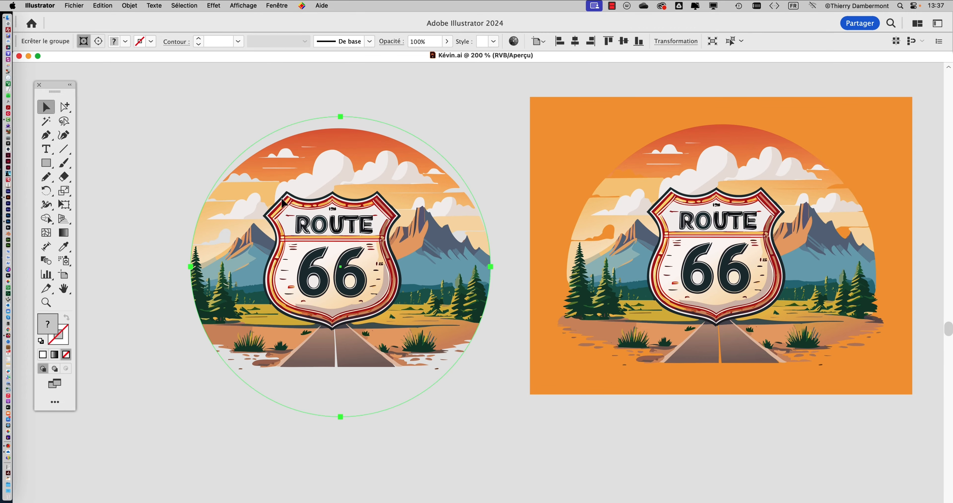
key("ctrl+y")
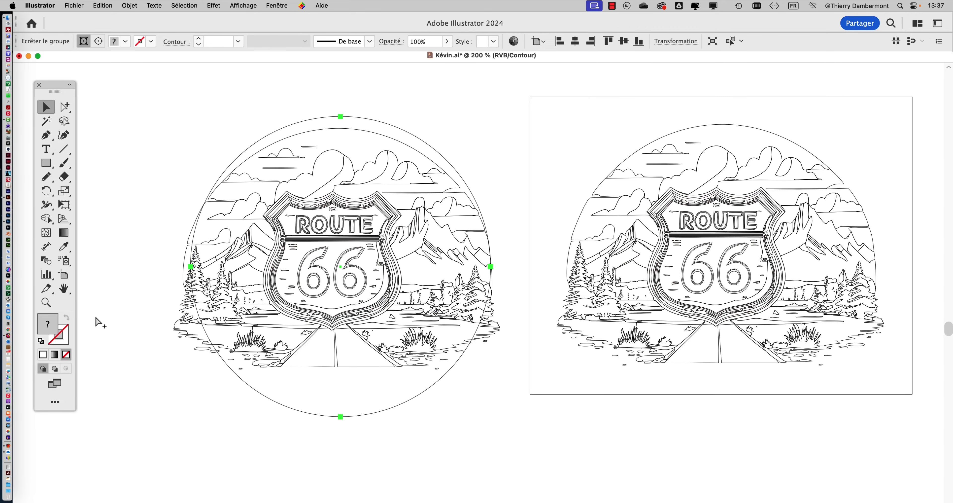
left_click(425, 477)
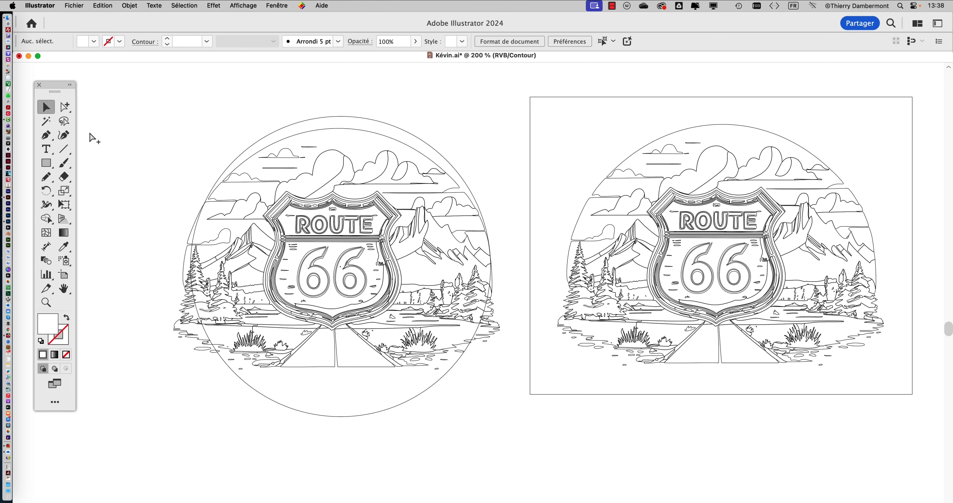
key("super+y")
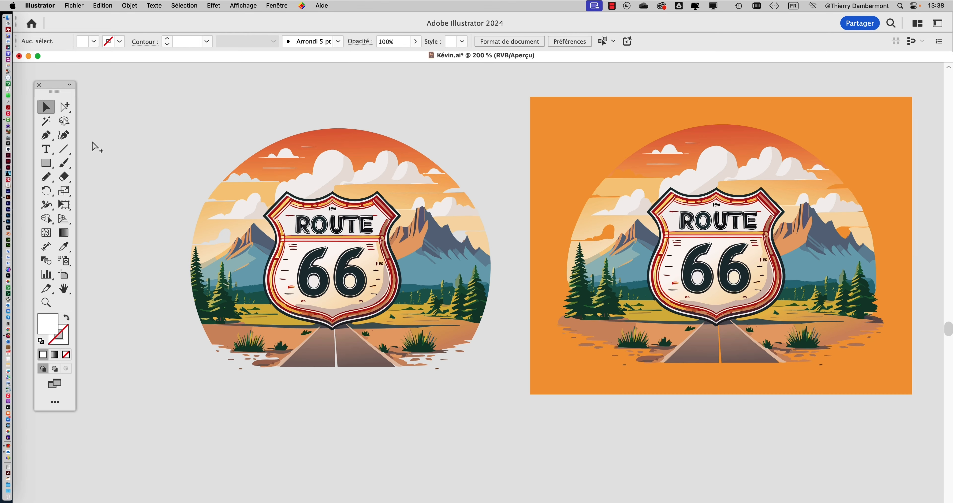
Try enlarging only the circular clipping path of the leftmost Route 66 artwork with Free Transform, and undo the enlargement.
key("a")
left_click(273, 139)
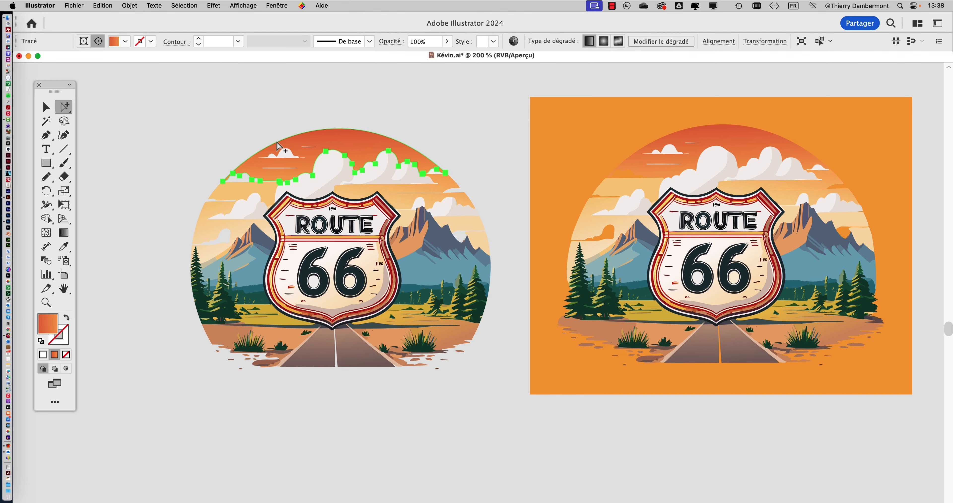
left_click(210, 172)
key("super+y")
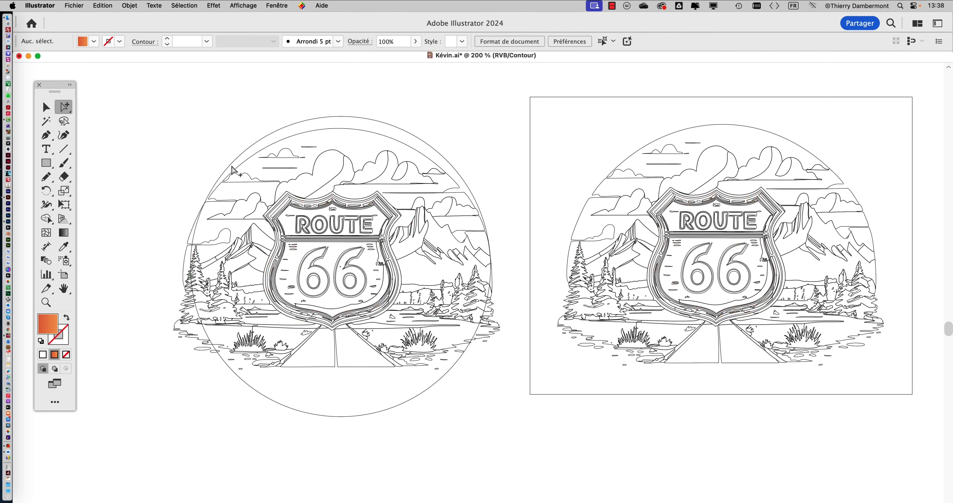
left_click(255, 148)
key("super+y")
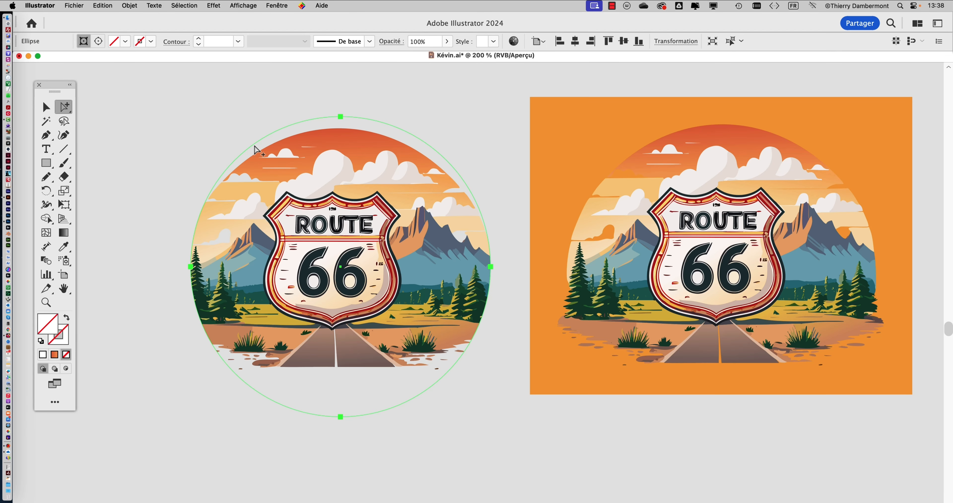
left_click(64, 204)
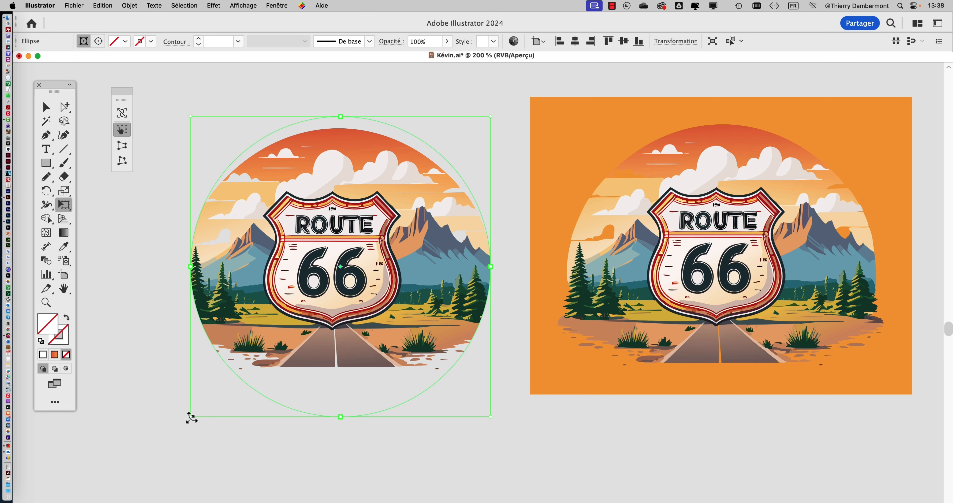
left_click_drag(191, 416, 90, 487)
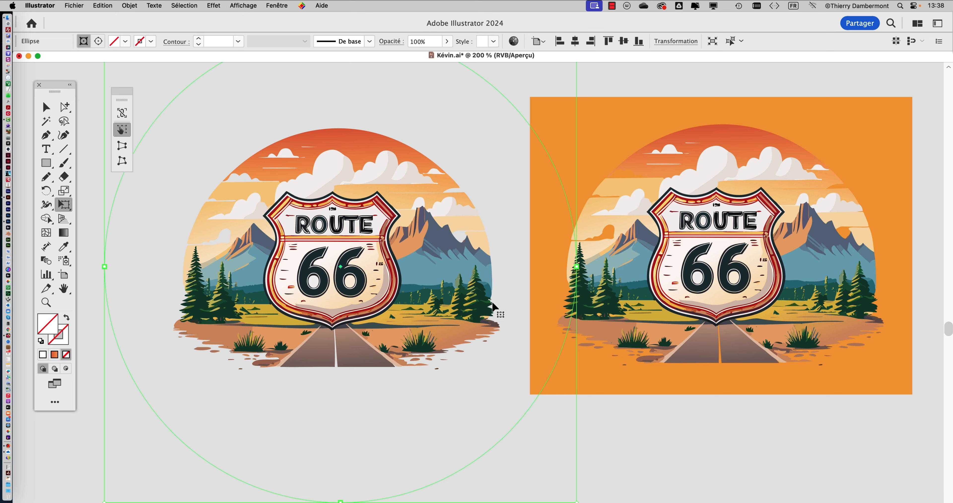
key("super+z")
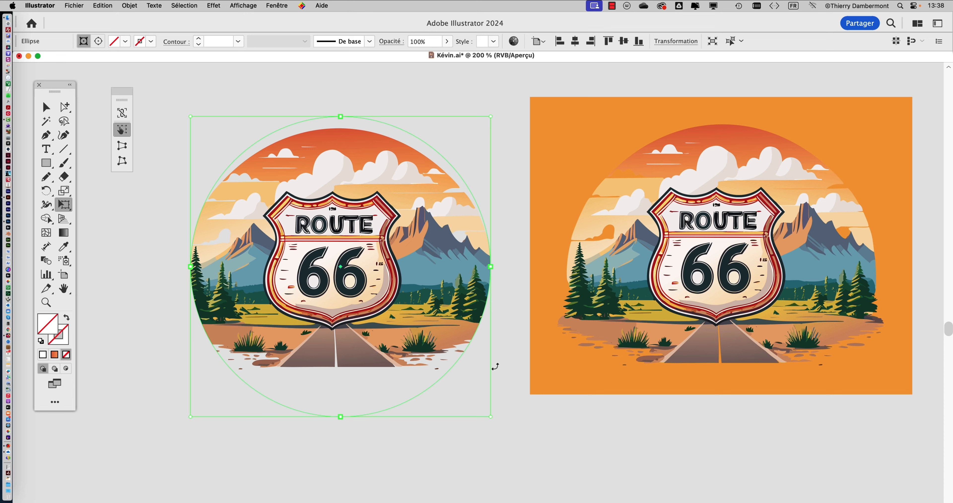
key("super+shift+z")
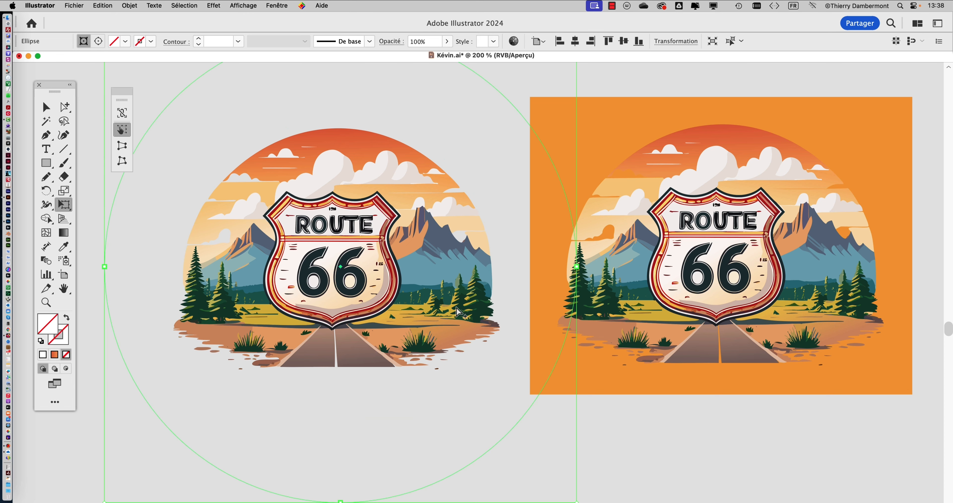
key("super+z")
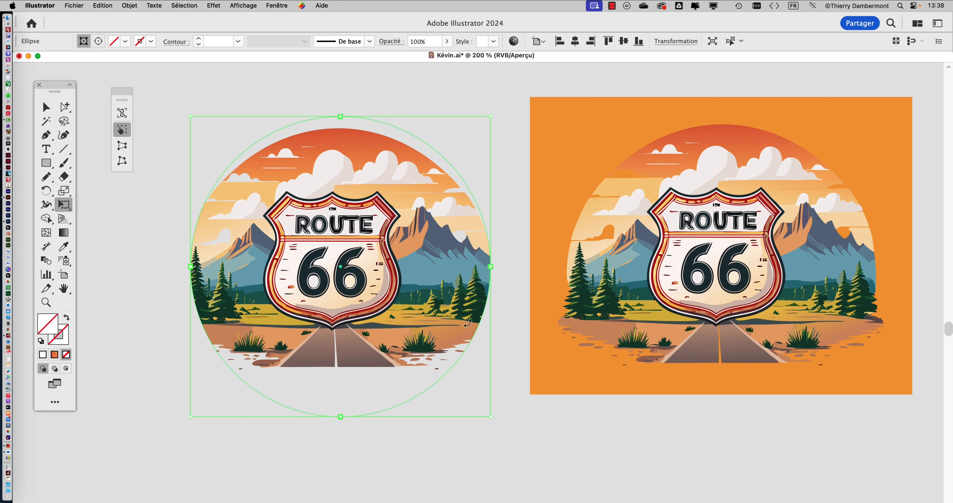
left_click(64, 107)
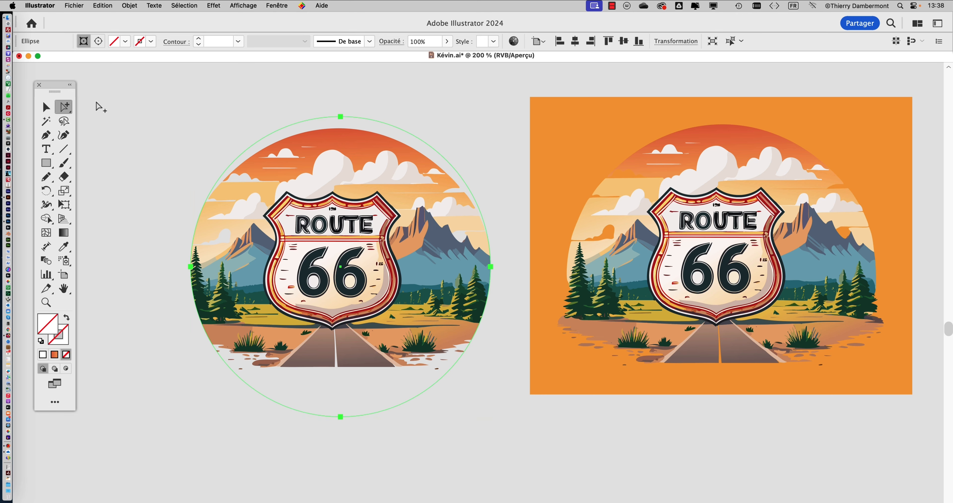
left_click(199, 89)
Examine the Route 66 artwork on the orange rectangle in outline and preview views, closing the Character settings opened by mistake.
scroll(353, 264, "down", 2)
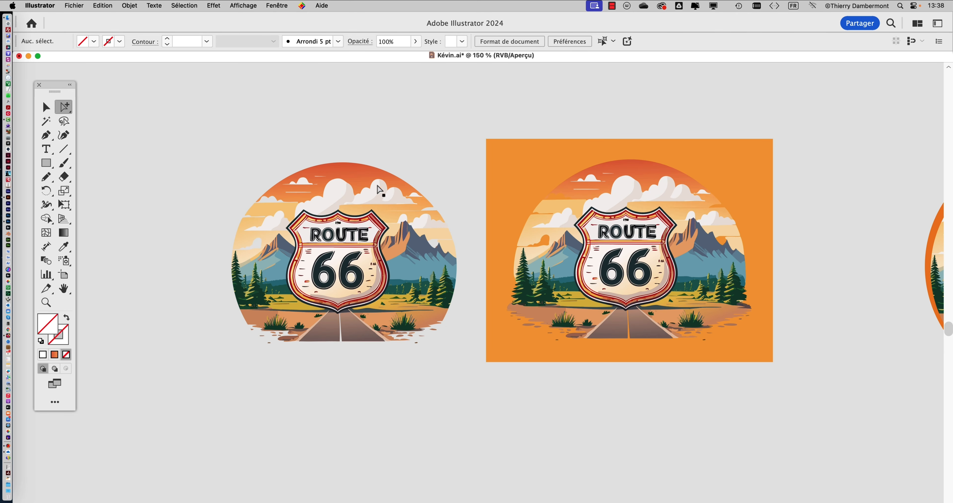
left_click_drag(332, 322, 125, 319)
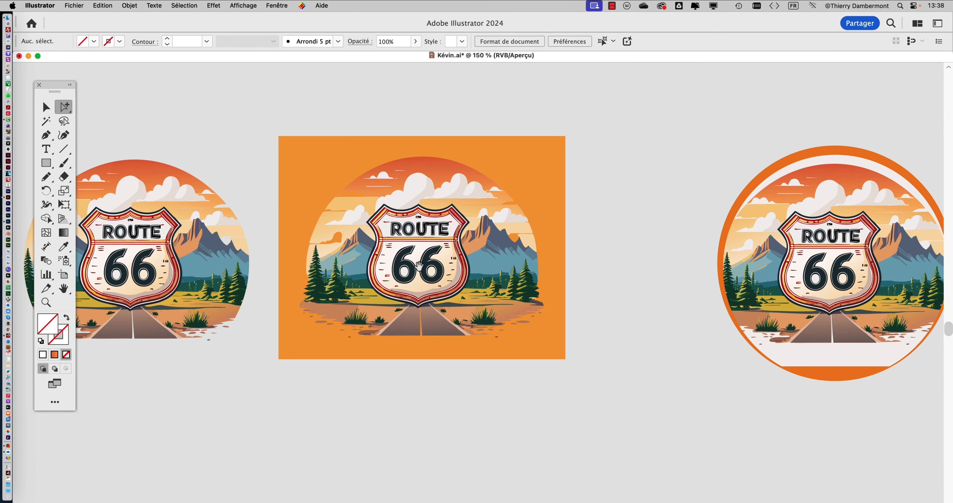
key("super+t")
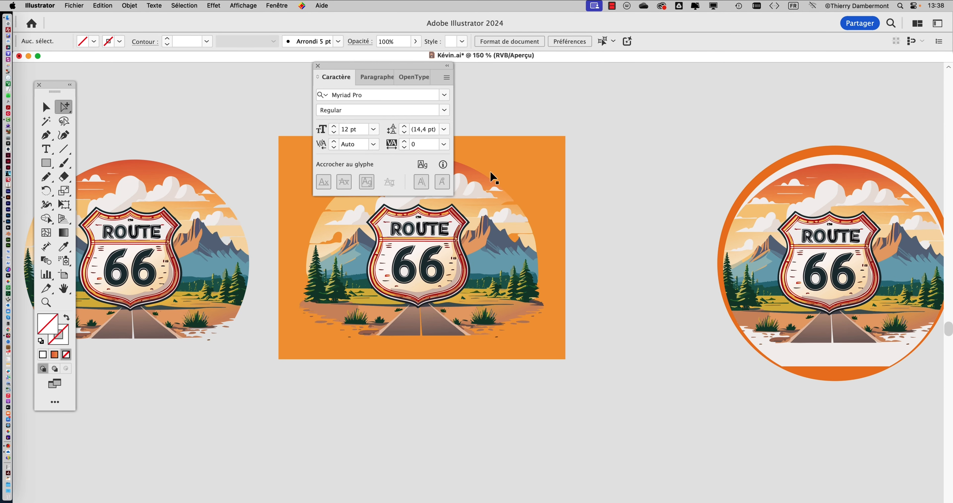
left_click(317, 66)
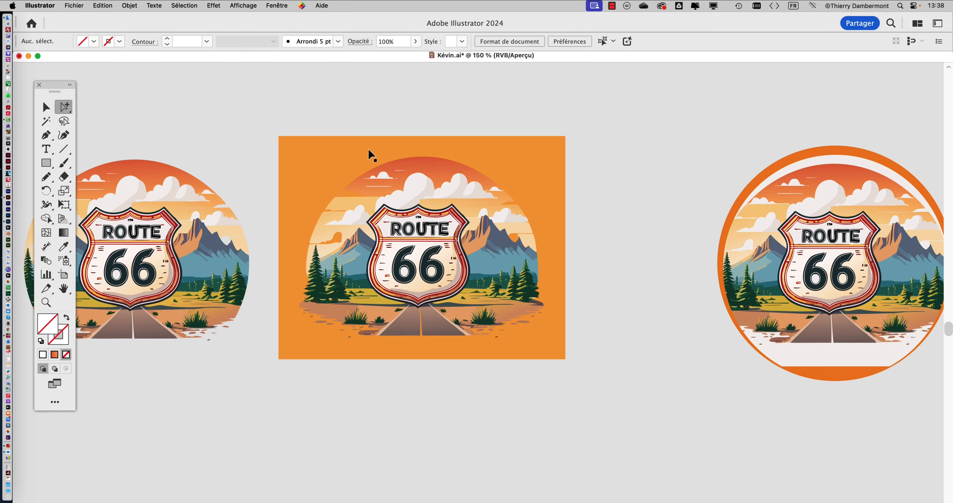
key("super+y")
key("super+y")
Look over the remaining Route 66 variants through to the two eagle badges, and inspect the name text beneath the first badge.
left_click_drag(653, 233, 310, 244)
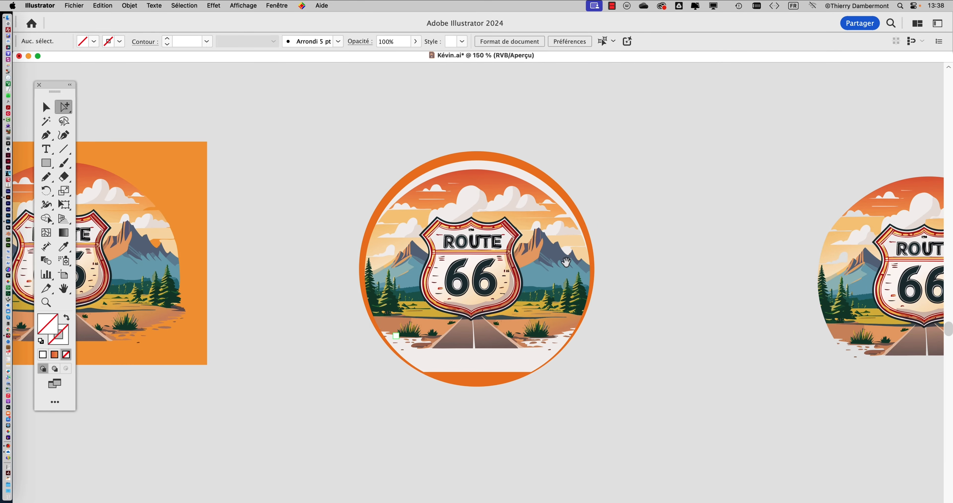
left_click_drag(565, 262, 325, 263)
left_click_drag(463, 269, 281, 262)
left_click_drag(462, 263, 275, 266)
left_click_drag(519, 277, 331, 284)
left_click_drag(396, 280, 159, 269)
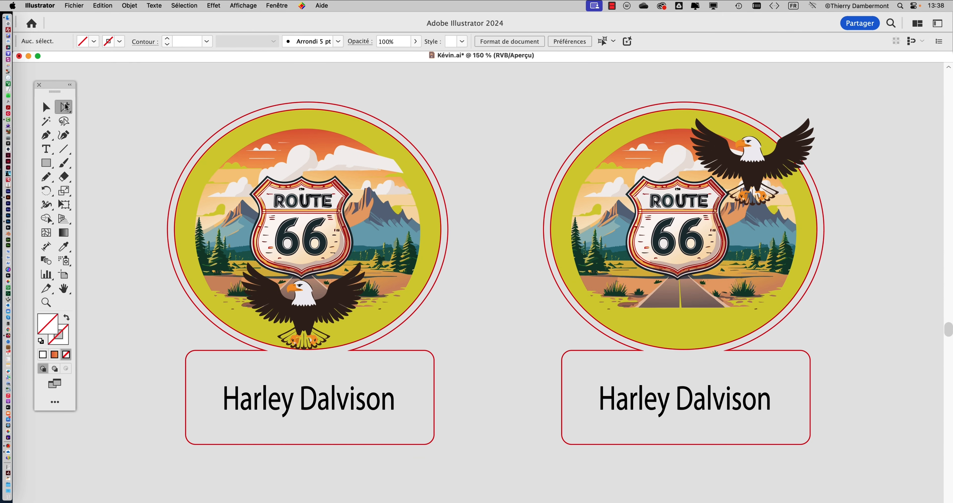
left_click(306, 420)
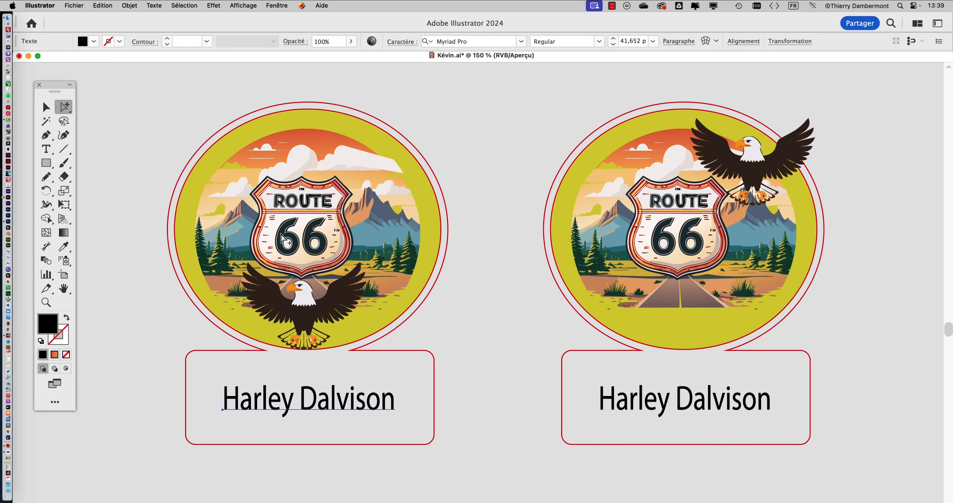
left_click(518, 325)
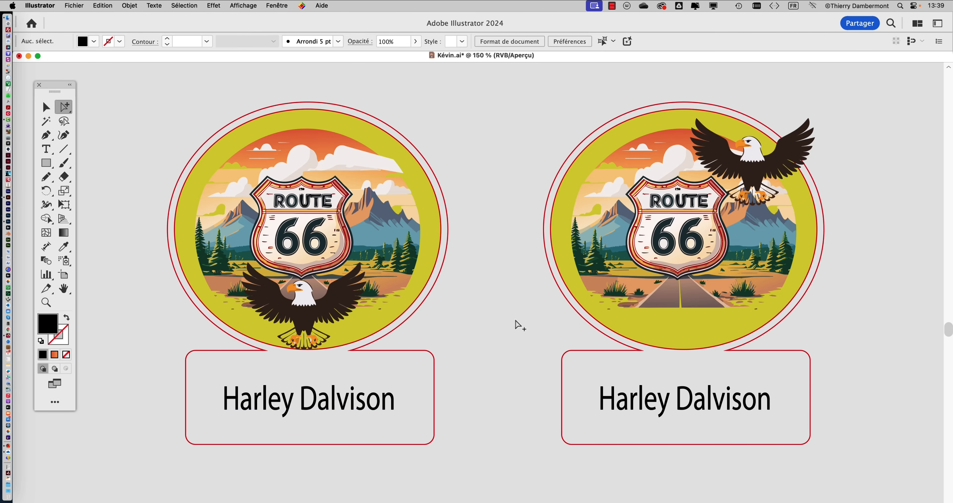
Switch to Firefox and search the web for "typographie route 66" in a new tab.
left_click_drag(505, 290, 508, 234)
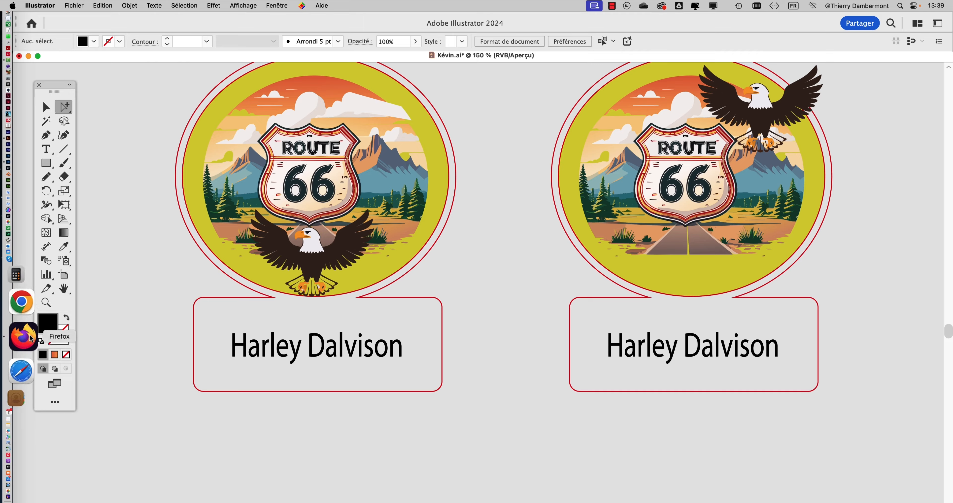
left_click(30, 338)
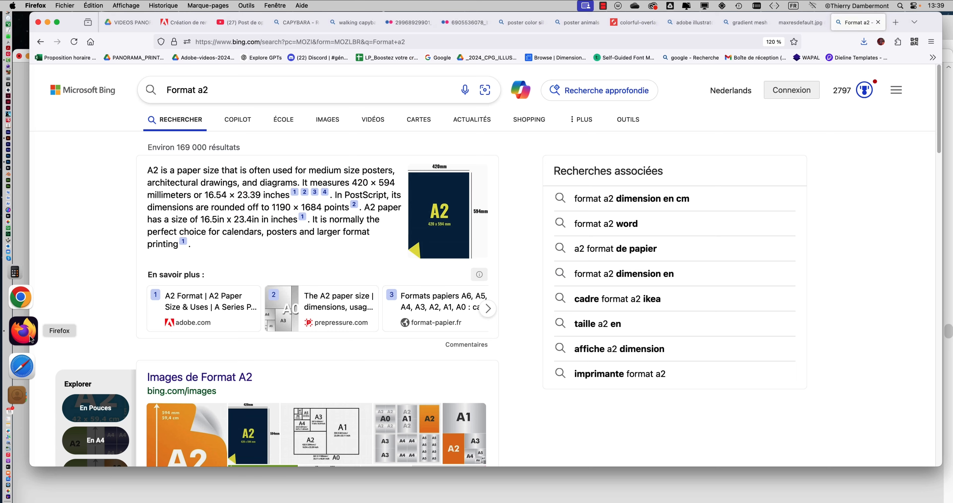
left_click(895, 22)
type("ty")
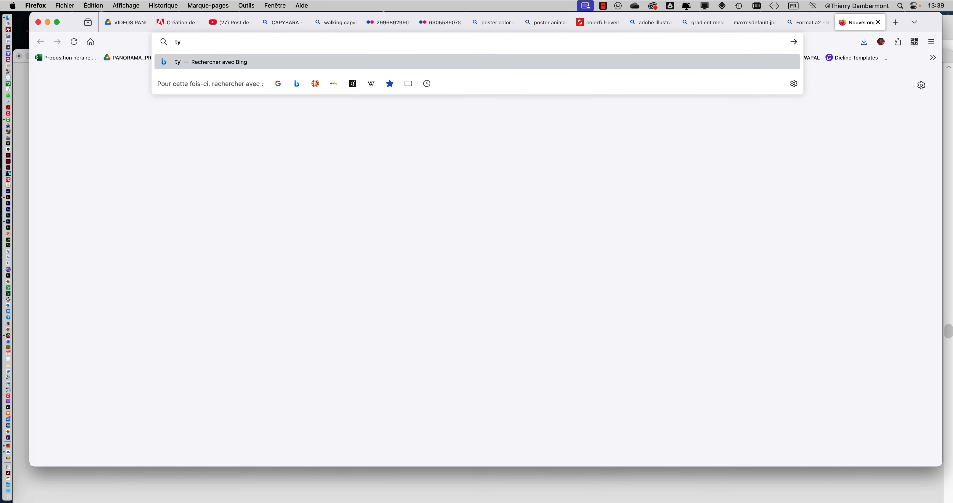
type("pographie route 66")
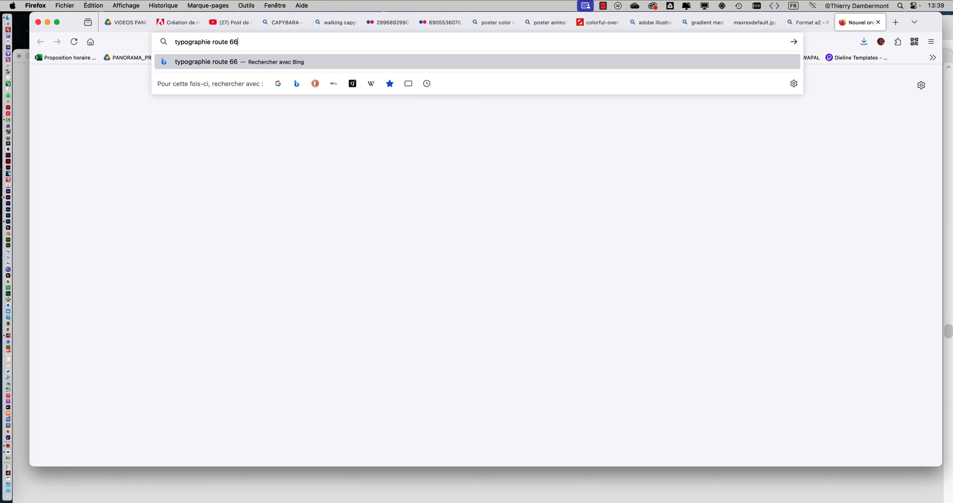
key("Return")
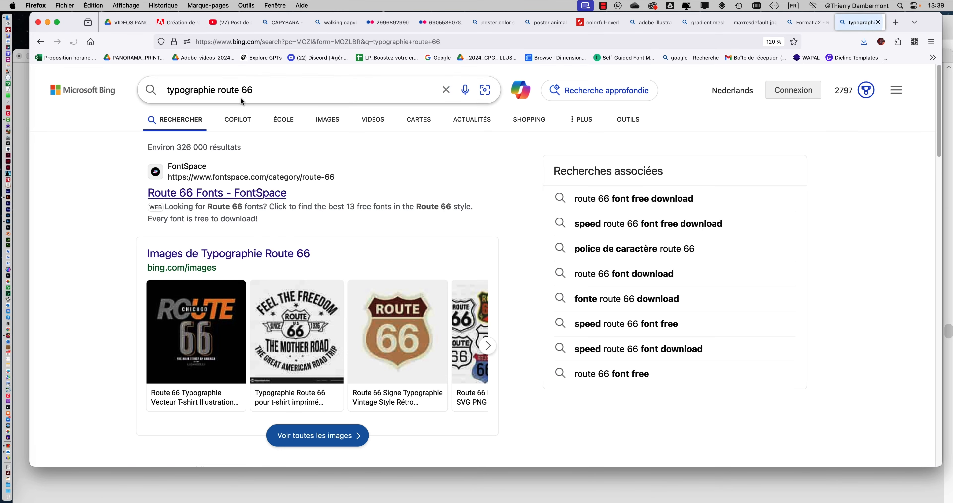
Look over the image results, return to the web results and open FontsAddict's Route 66 fonts page, accepting its data consent.
left_click(331, 122)
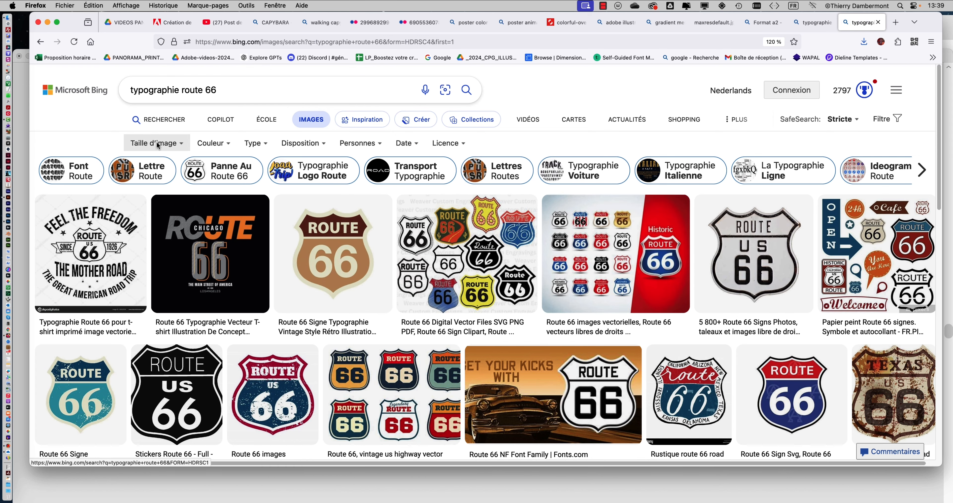
left_click(159, 119)
scroll(553, 307, "down", 3)
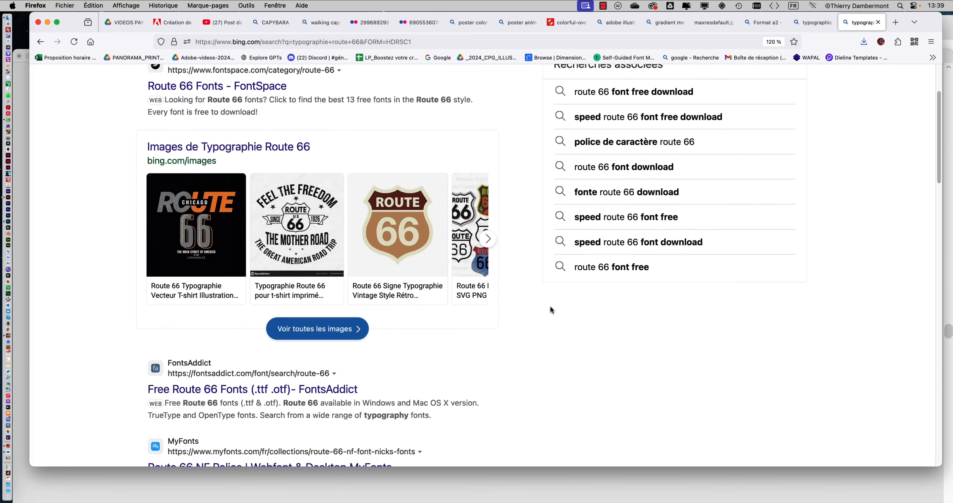
scroll(550, 306, "down", 6)
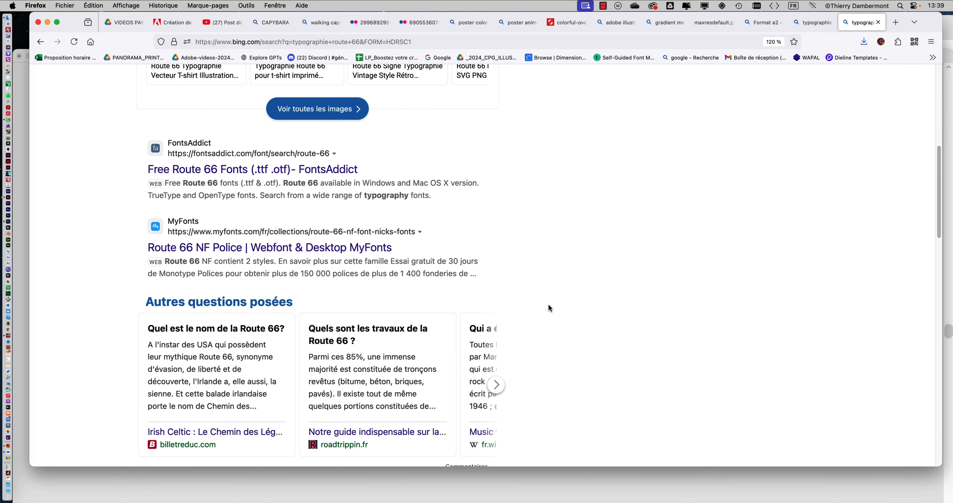
left_click(333, 144)
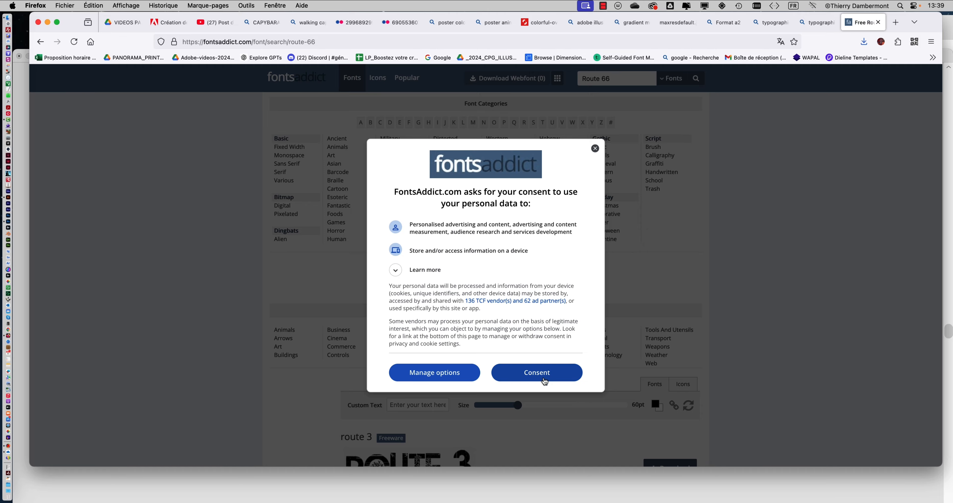
left_click(543, 372)
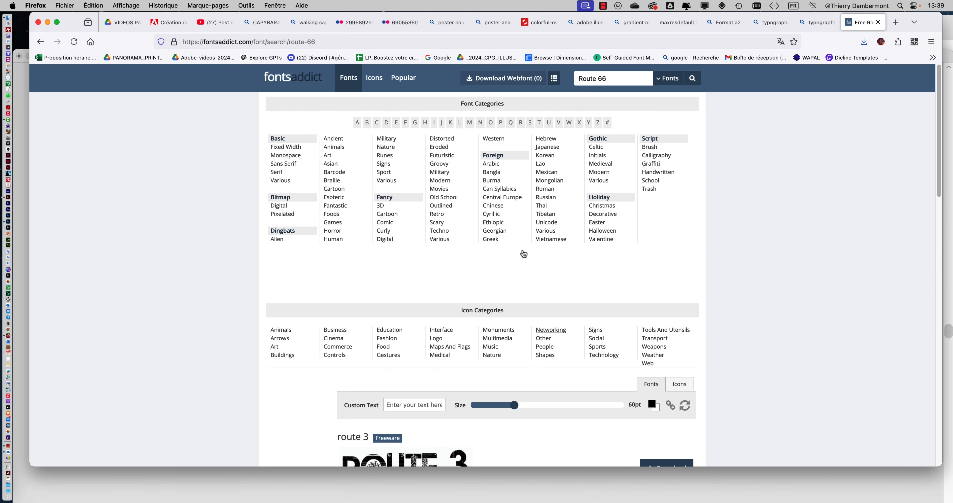
Go back to the search results and look through the remaining Route 66 font and logo entries.
left_click(40, 41)
scroll(333, 258, "down", 5)
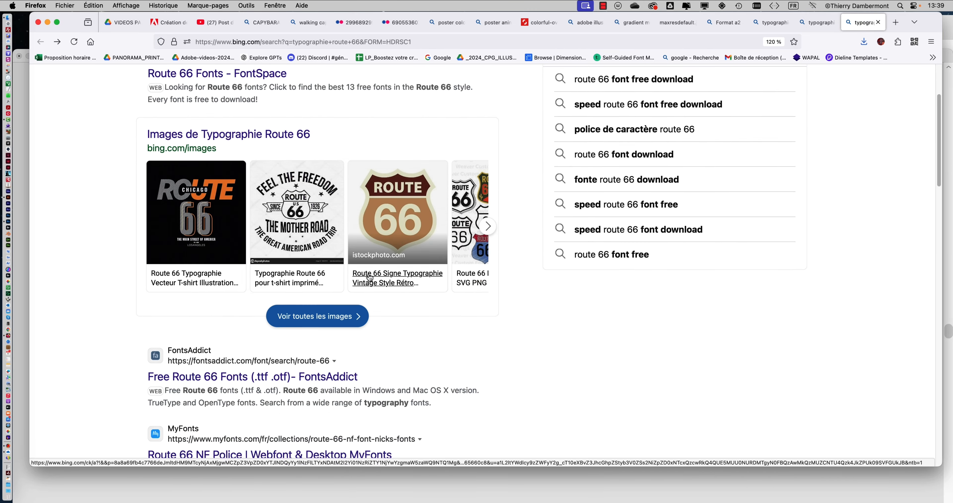
scroll(369, 277, "down", 6)
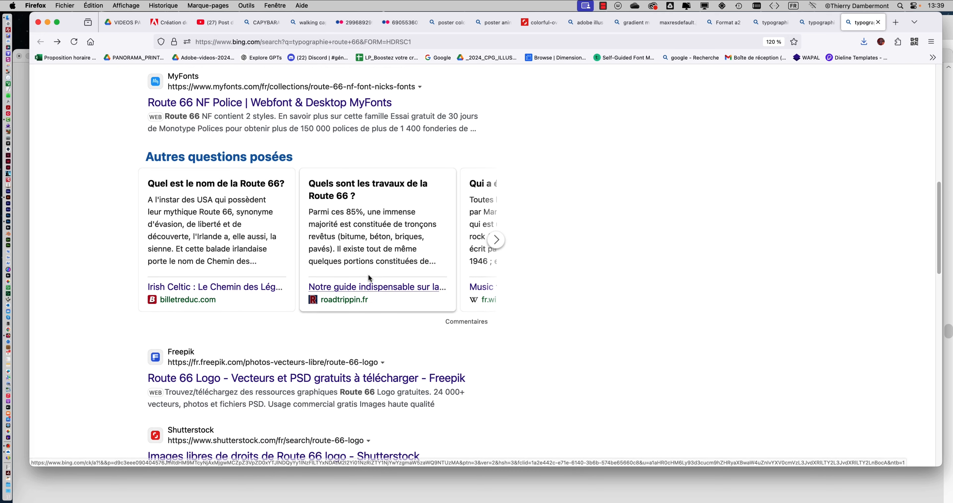
scroll(406, 270, "down", 4)
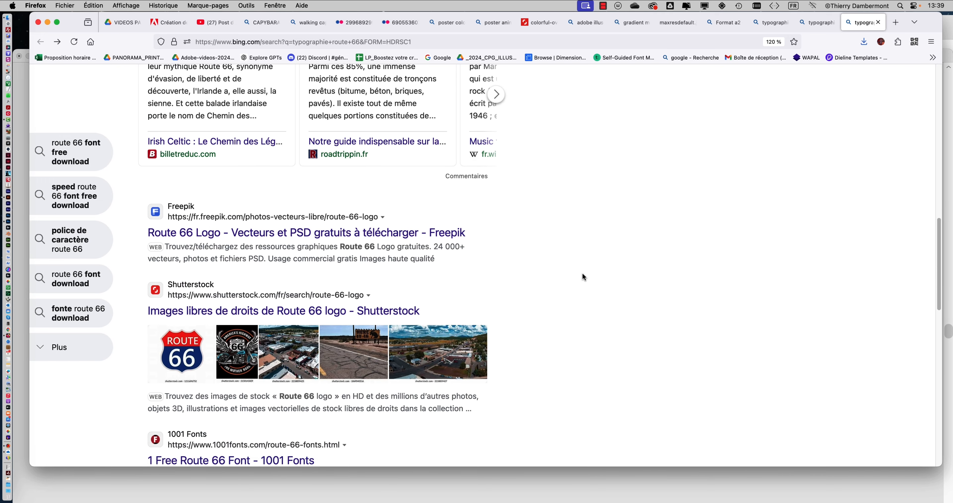
scroll(581, 275, "down", 7)
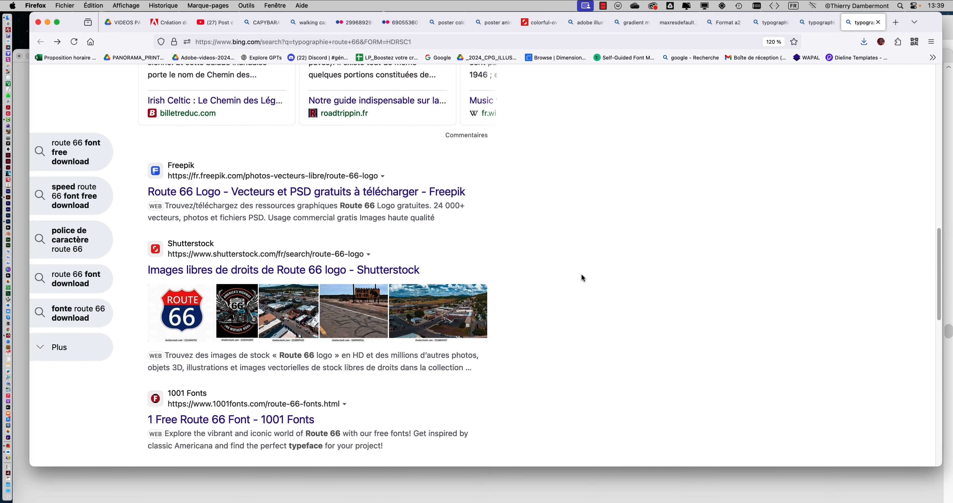
scroll(582, 278, "up", 17)
Change the search wording to "route 66 typo" and run the search.
left_click(215, 88)
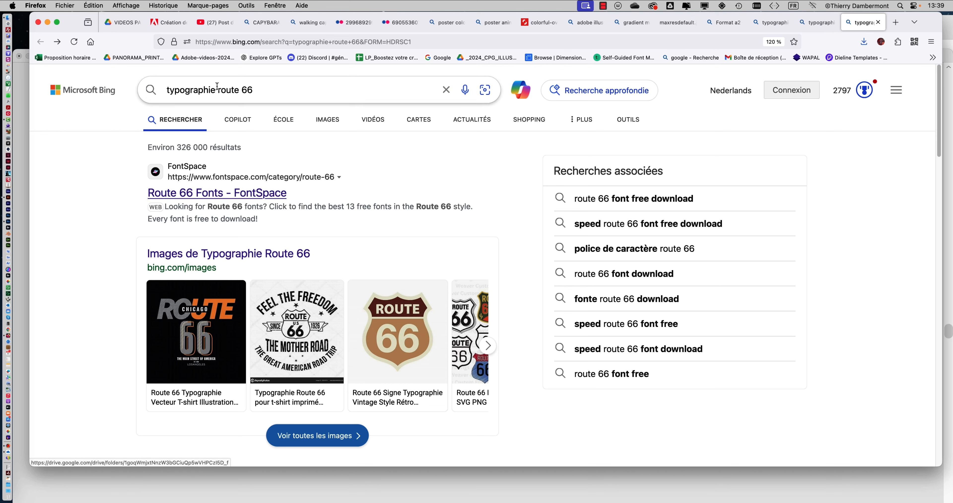
left_click_drag(213, 77, 208, 70)
key("BackSpace")
left_click(247, 89)
type("ty")
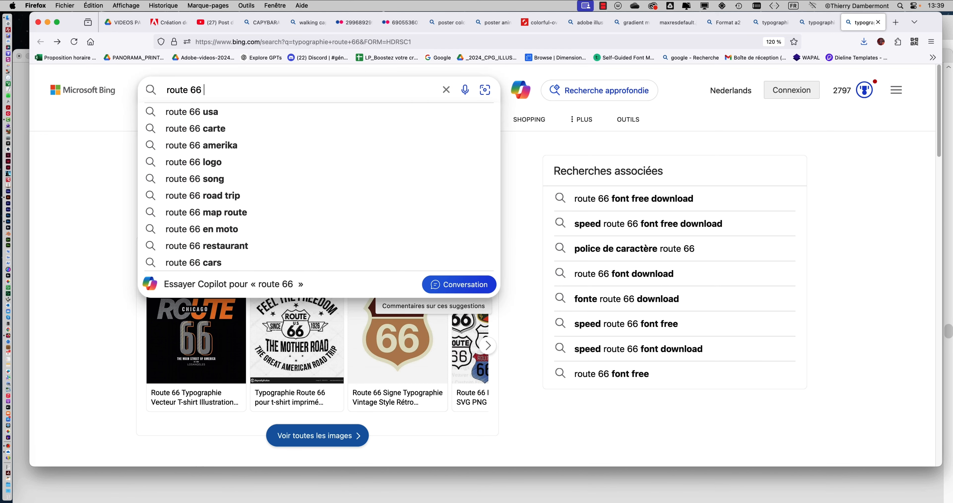
type("po")
key("Return")
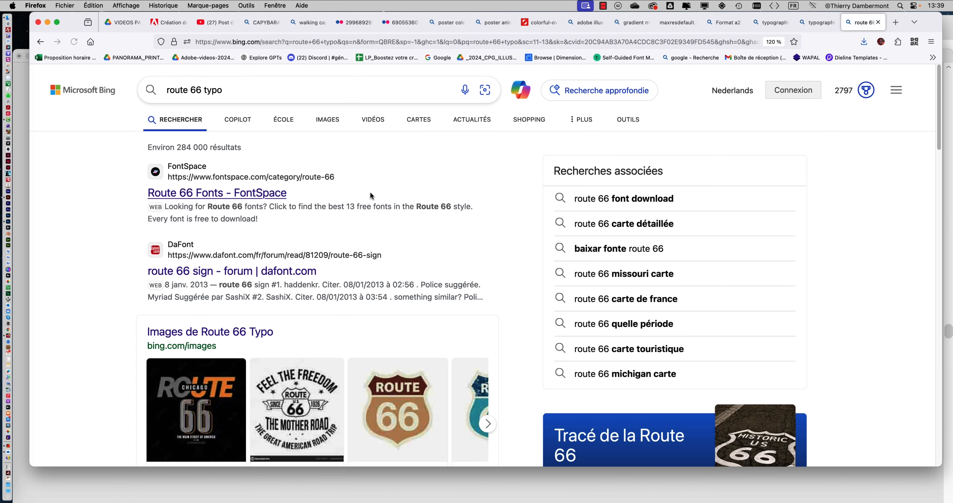
Examine the image results for lettering used on Route 66 signs and logos.
left_click(321, 123)
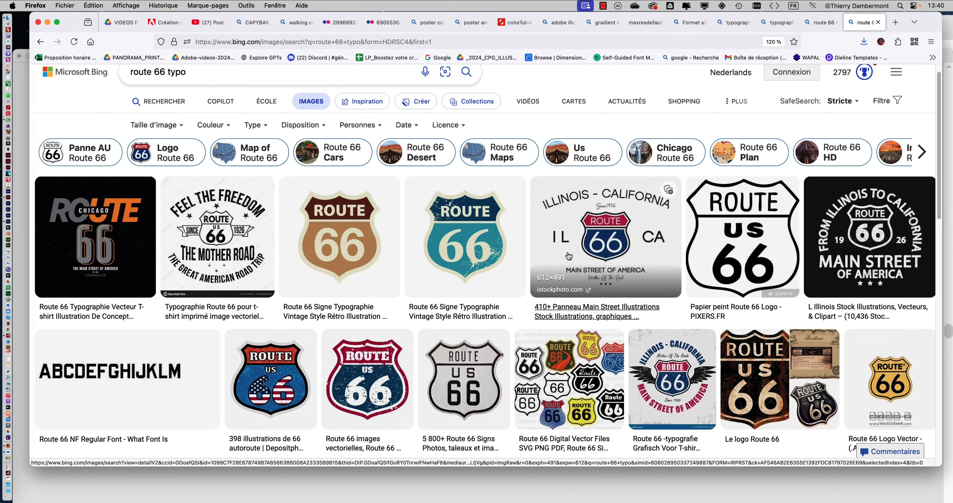
scroll(568, 255, "down", 3)
scroll(568, 259, "down", 5)
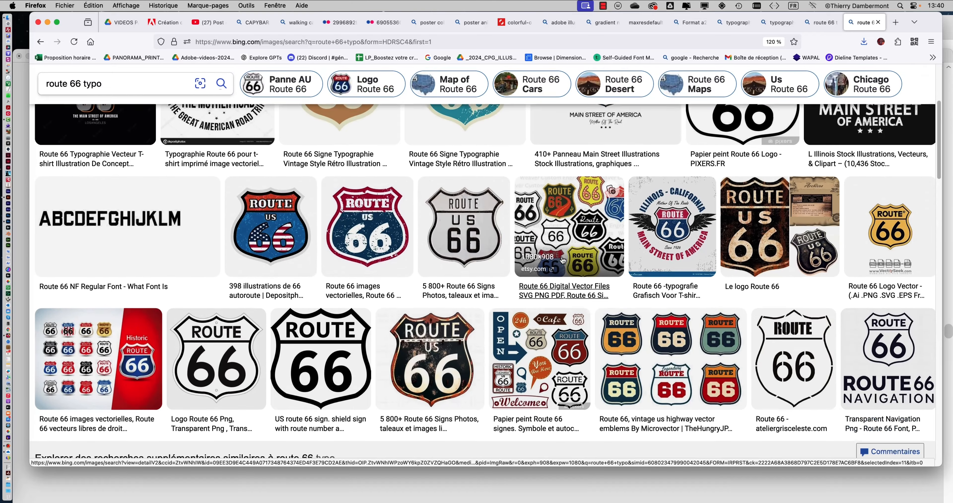
Switch back to Illustrator and inspect the Character settings of the name text beneath the first eagle badge, closing and deselecting them.
key("super+Tab")
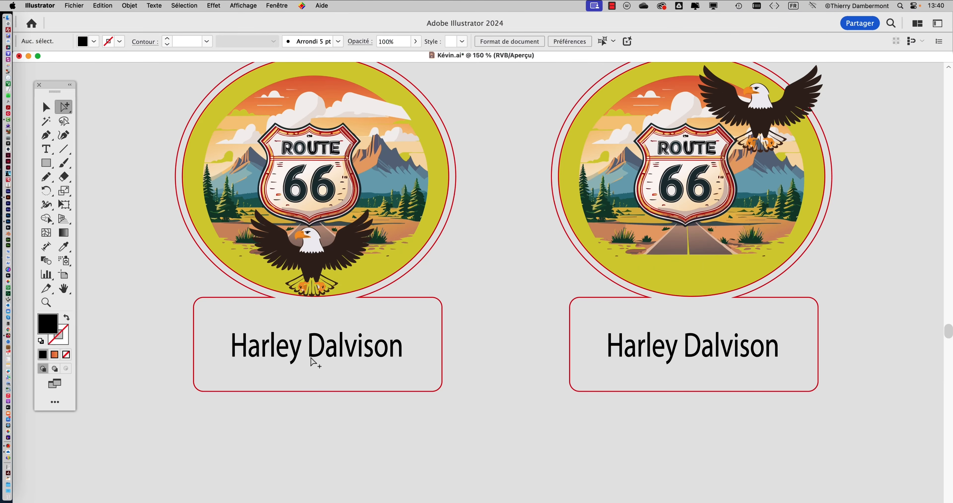
left_click(310, 359)
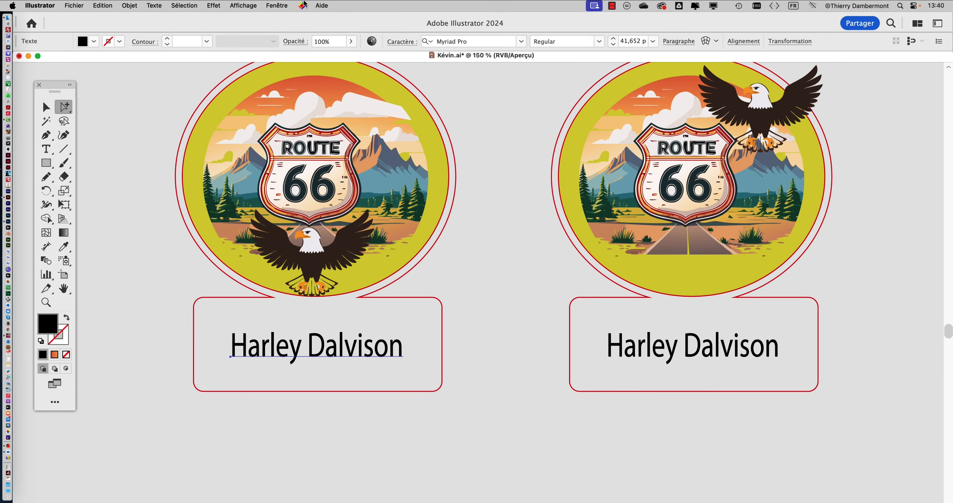
left_click(283, 5)
left_click(283, 5)
key("super+t")
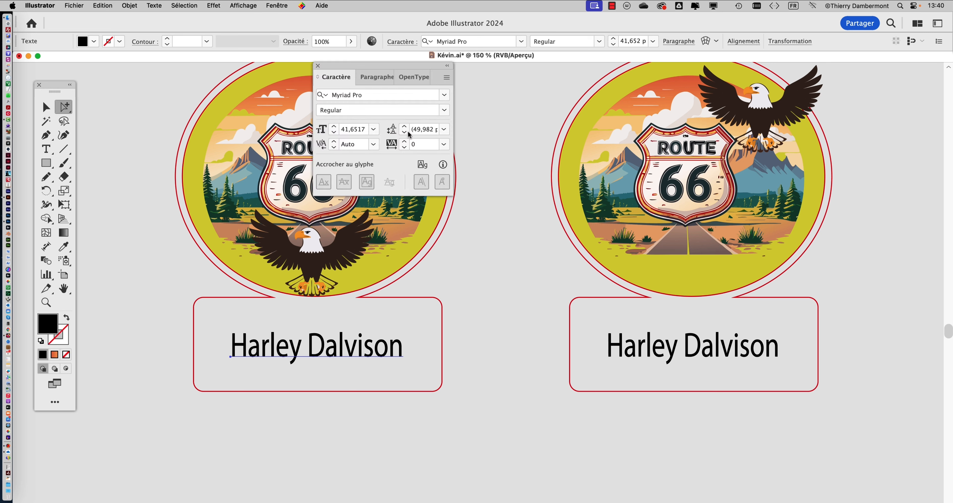
left_click_drag(351, 73, 515, 87)
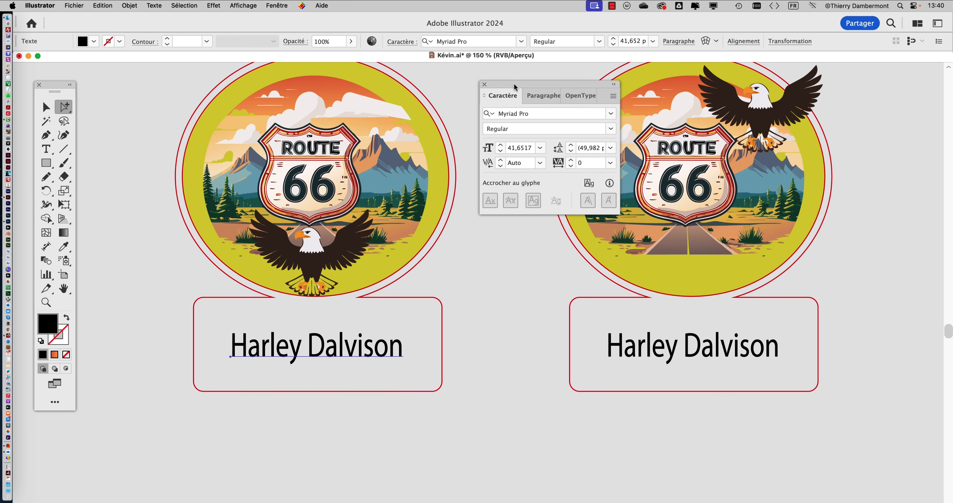
left_click(484, 84)
left_click(481, 297)
Select the first eagle badge's yellow-green ellipse and check its layer in the layers panel, collapsing the cut layer.
key("super+minus")
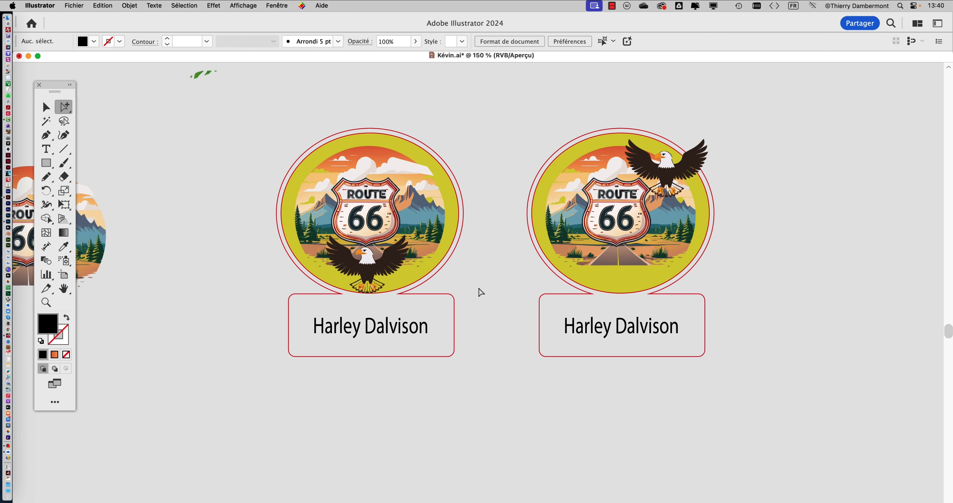
key("super+minus")
scroll(423, 193, "up", 5)
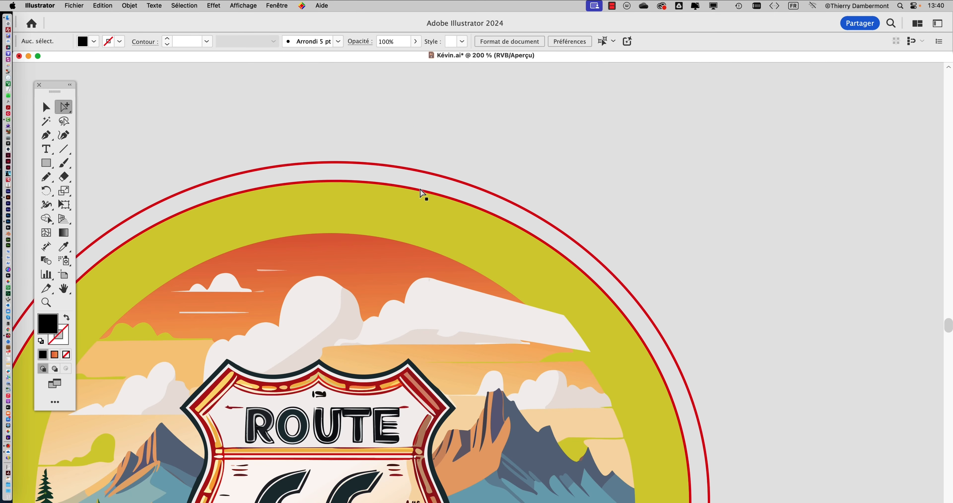
left_click(418, 192)
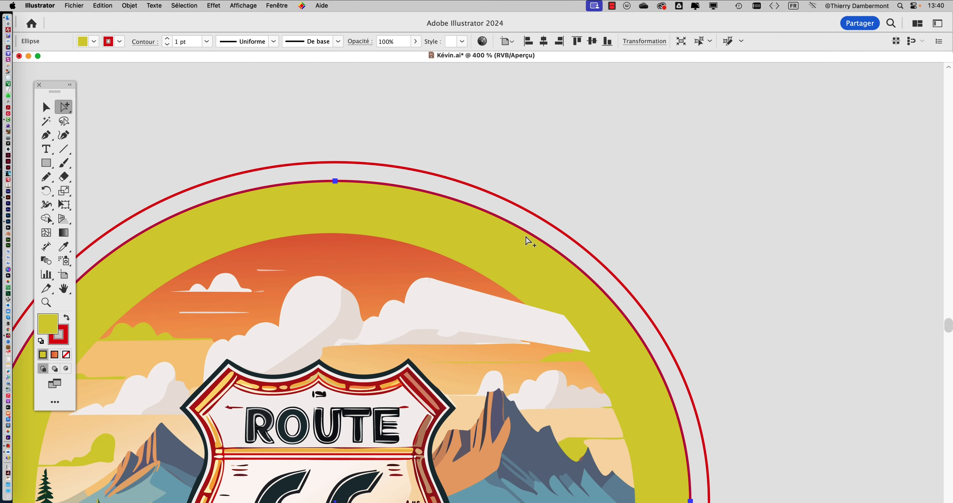
left_click(286, 7)
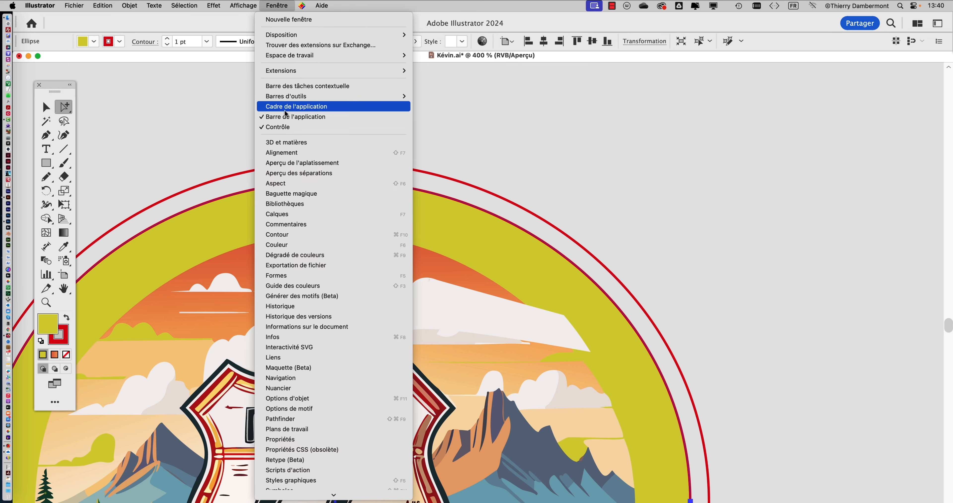
left_click(310, 215)
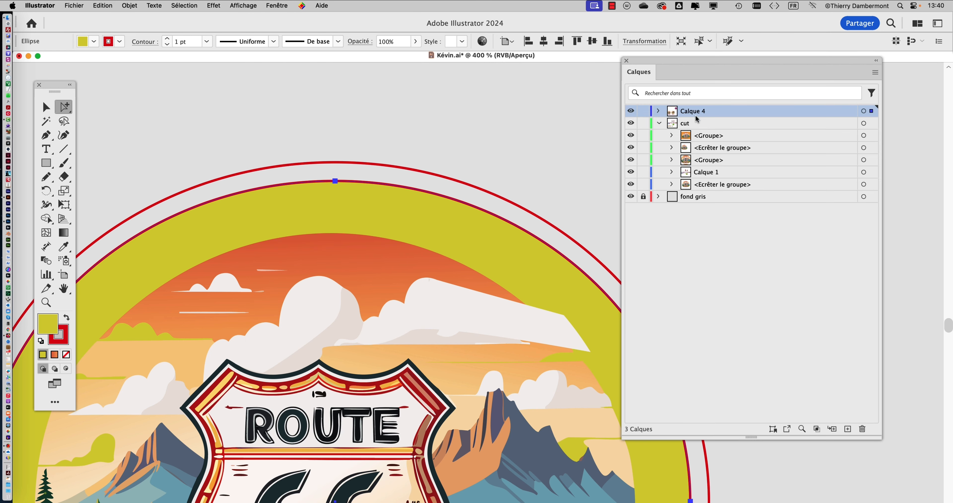
left_click(658, 124)
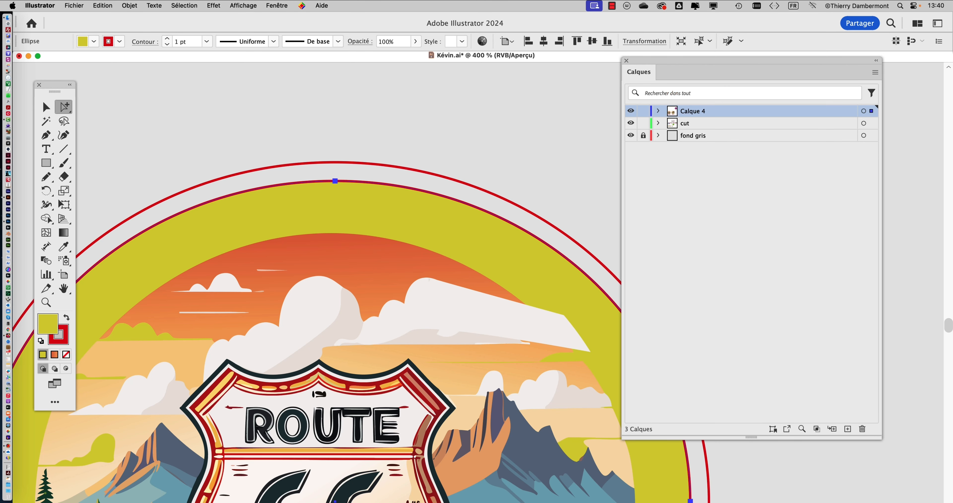
Try deleting the yellow-green ellipse with its red contour from the first eagle badge, and undo the deletion.
left_click(381, 136)
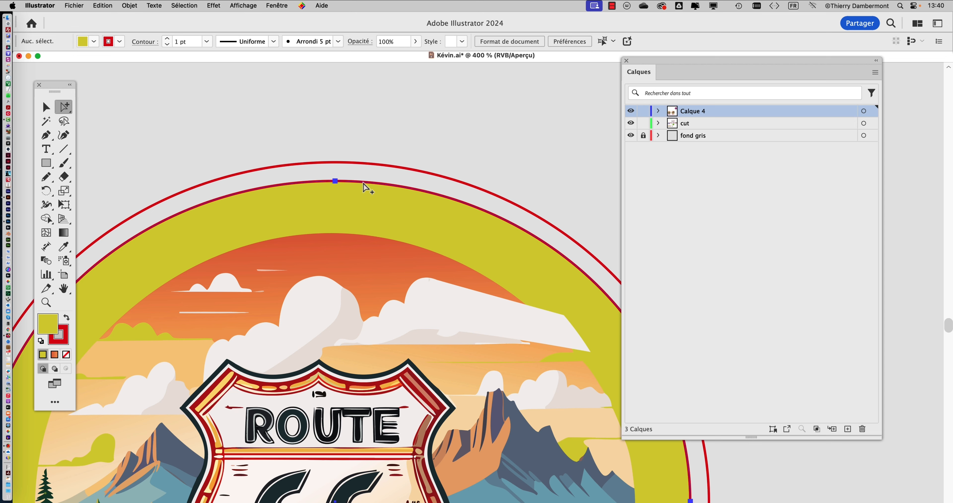
left_click(363, 183)
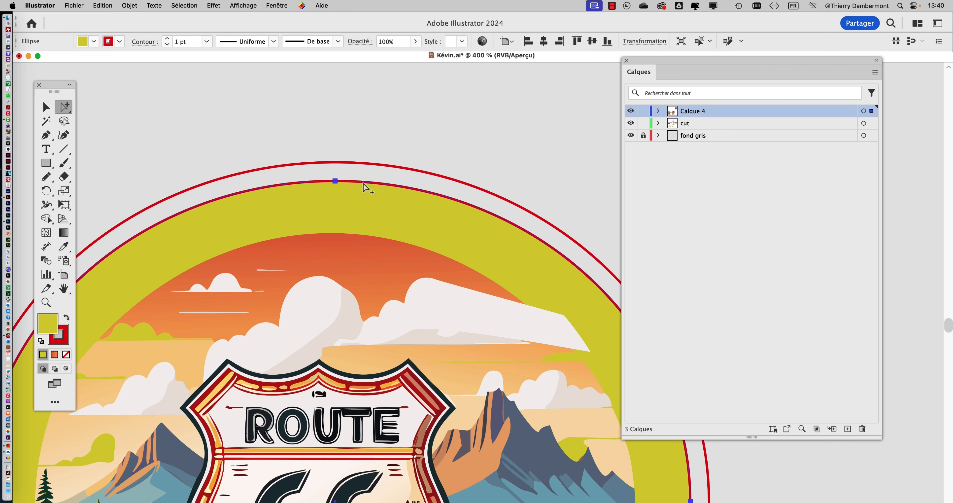
key("Delete")
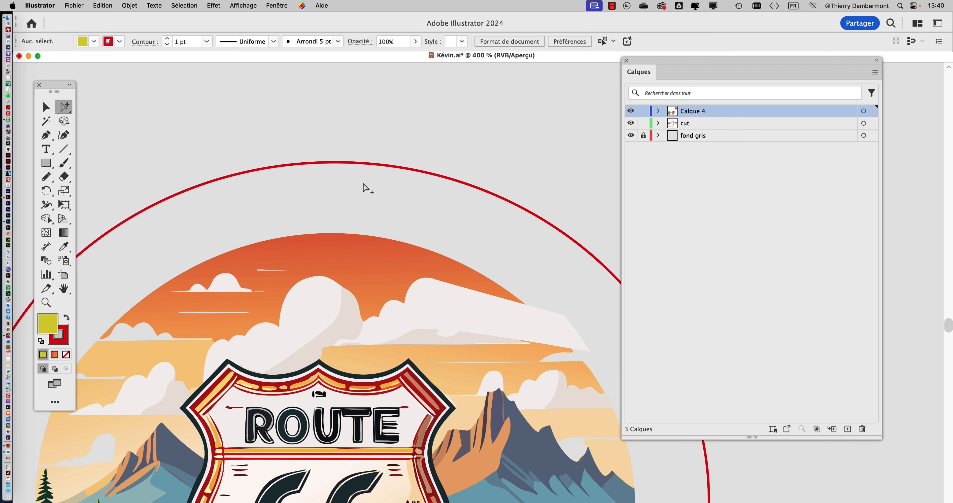
key("super+z")
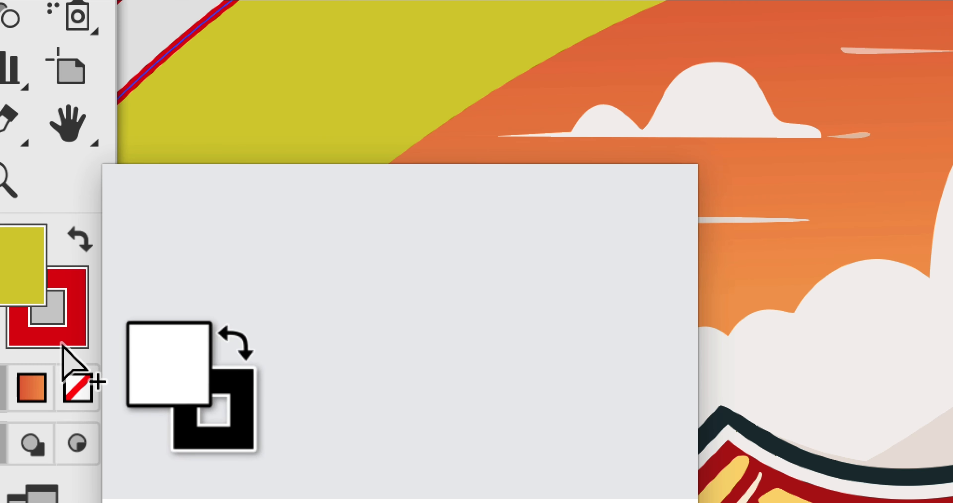
Remove the red stroke from the first eagle badge's yellow-green ellipse, setting its contour to none.
left_click(61, 342)
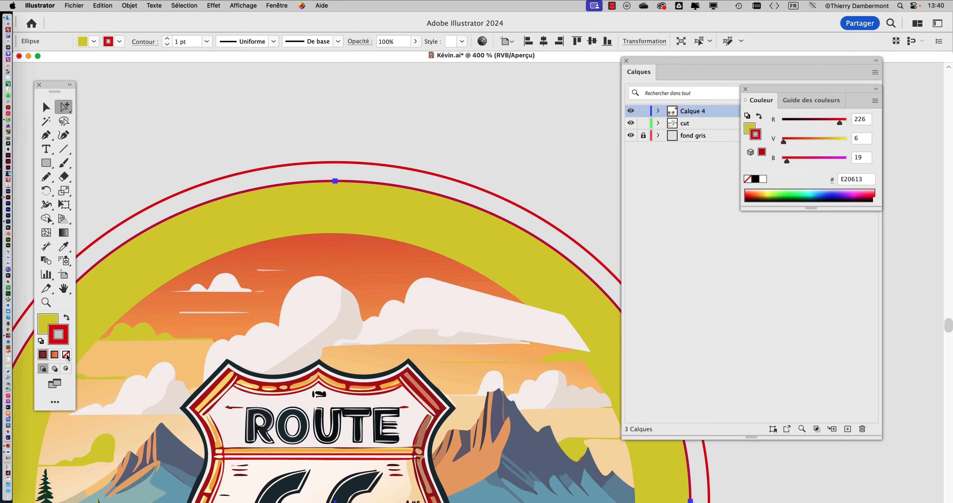
left_click(66, 355)
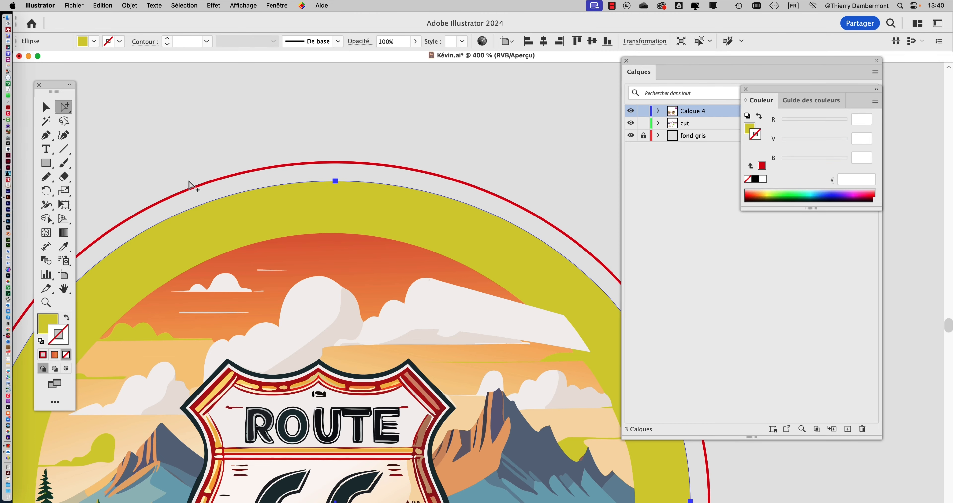
Select the first eagle badge's outer red cut contour and inspect it around the circle and name plate.
left_click(265, 178)
left_click(299, 163)
scroll(366, 249, "down", 3)
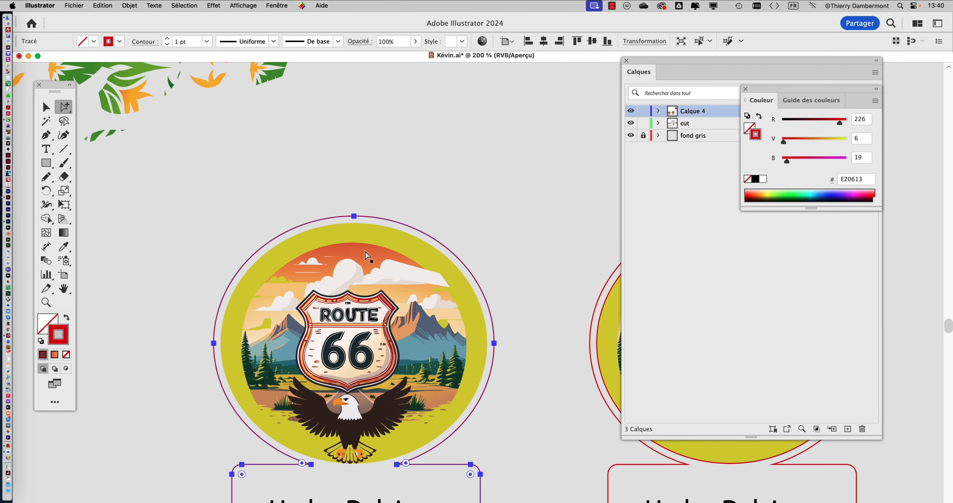
scroll(365, 251, "down", 5)
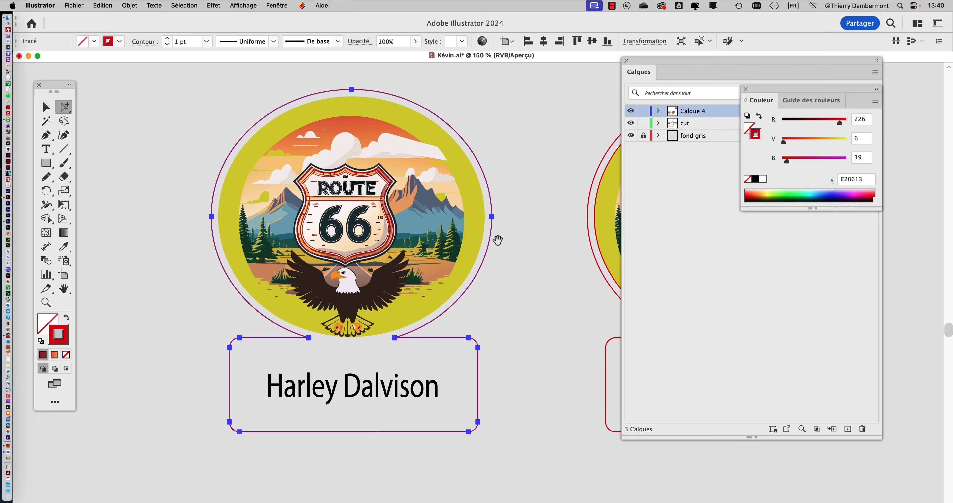
left_click_drag(482, 241, 195, 278)
left_click_drag(311, 267, 282, 234)
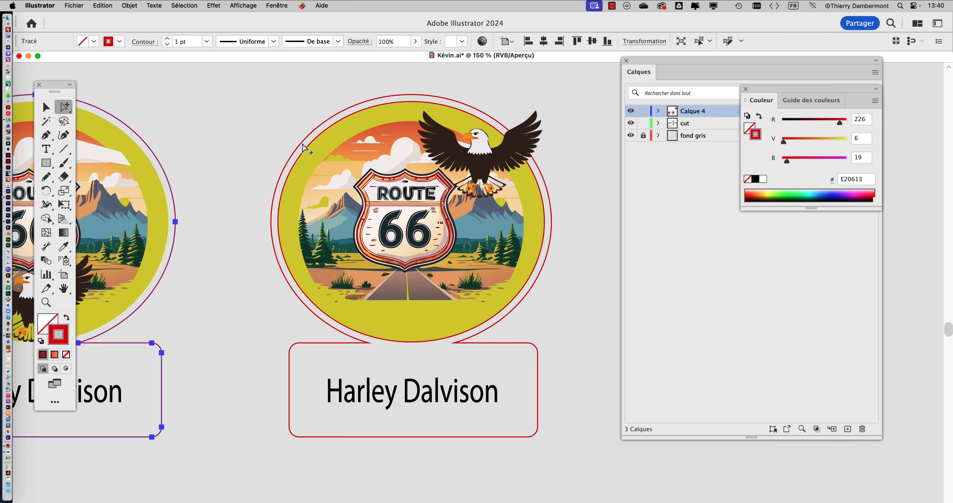
Remove the red stroke from the second eagle badge's yellow-green ellipse, setting its contour to none, and deselect it.
left_click(306, 148)
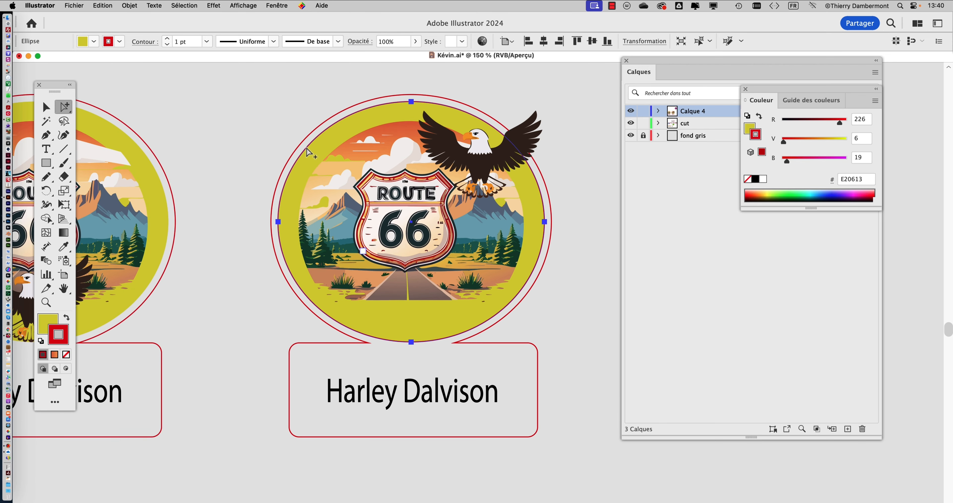
left_click(67, 354)
left_click(228, 333)
scroll(241, 332, "down", 2)
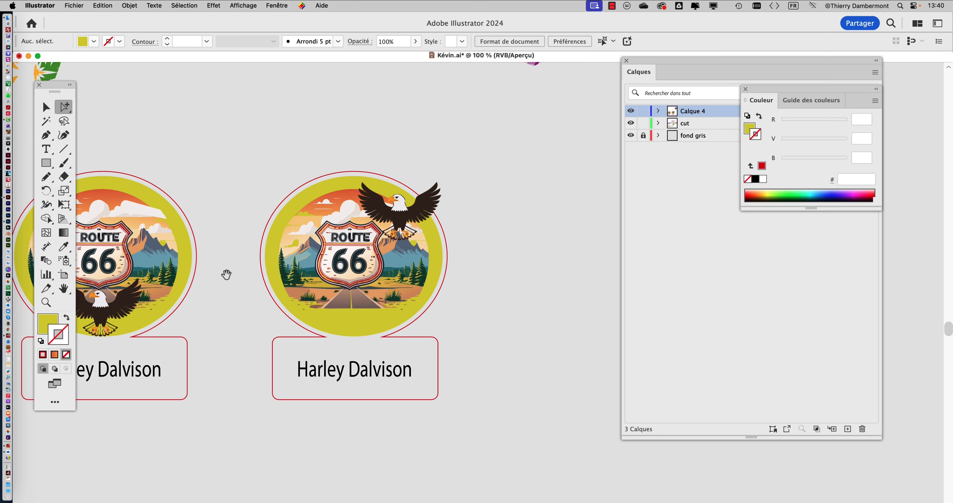
left_click_drag(226, 274, 335, 260)
Paint a curved yellow-green Paintbrush stroke beyond the wing of the second badge's eagle, undoing the first stroke and redrawing it.
scroll(546, 198, "up", 5)
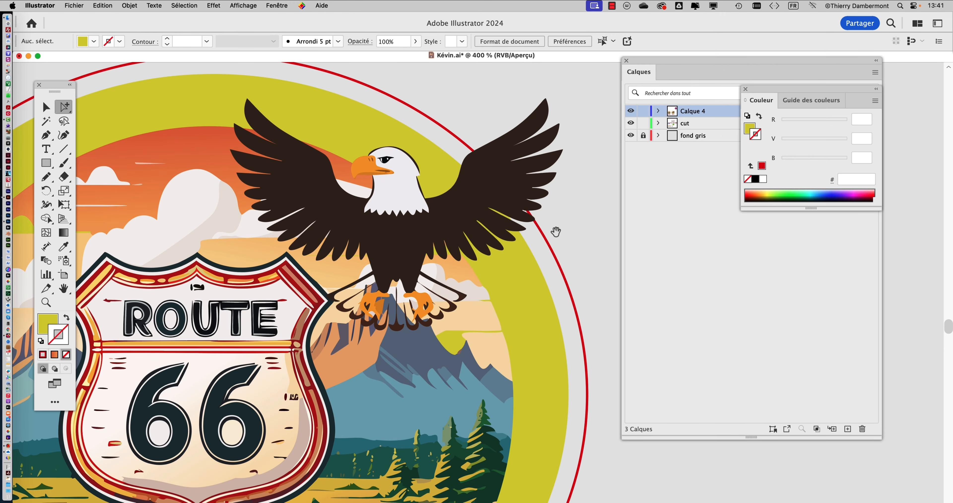
left_click_drag(555, 232, 433, 257)
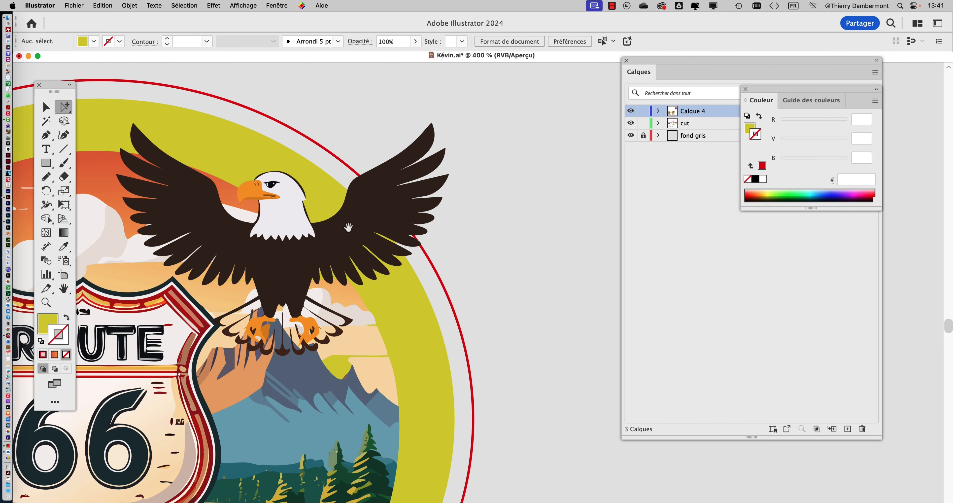
left_click(52, 180)
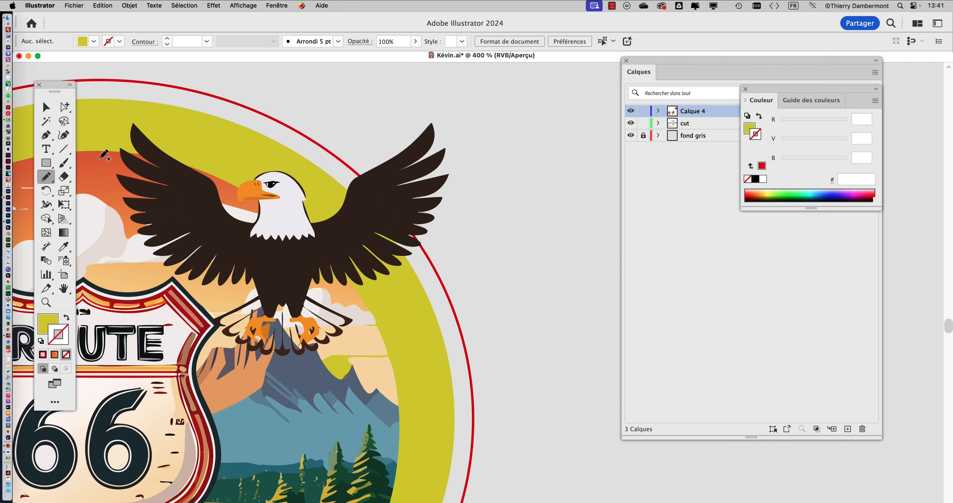
left_click(63, 167)
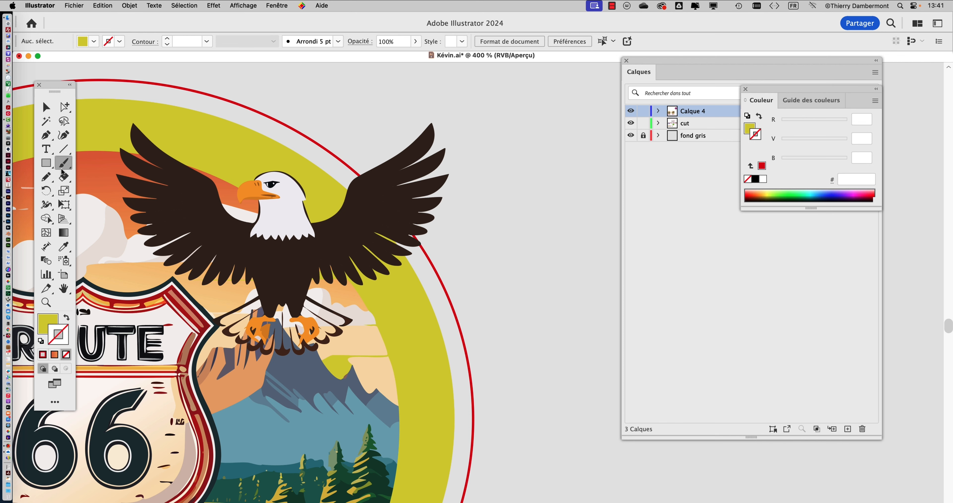
mouse_move(435, 97)
left_mouse_down()
mouse_move(550, 178)
mouse_move(580, 256)
left_mouse_up()
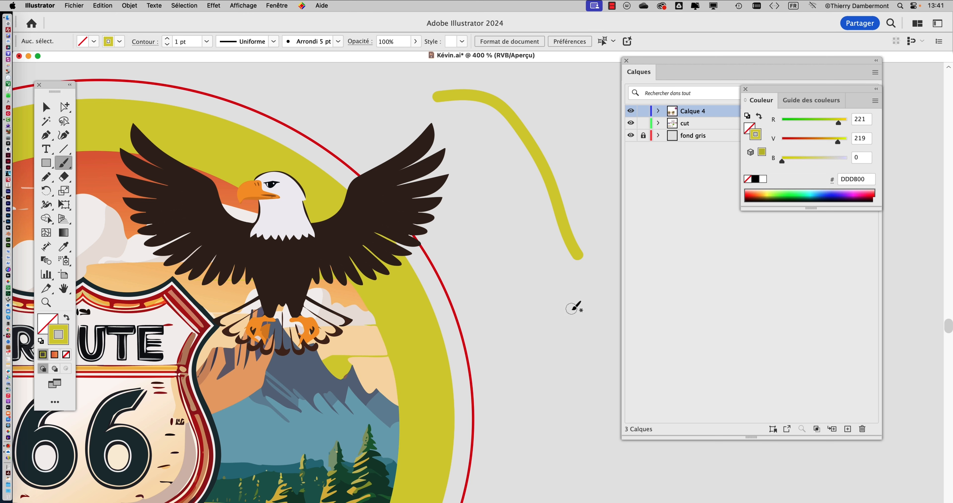
key("super+z")
mouse_move(435, 97)
left_mouse_down()
mouse_move(492, 110)
mouse_move(590, 270)
left_mouse_up()
Select the curved brush stroke and apply the double-bulge variable width profile to it.
left_click(273, 41)
left_click(257, 97)
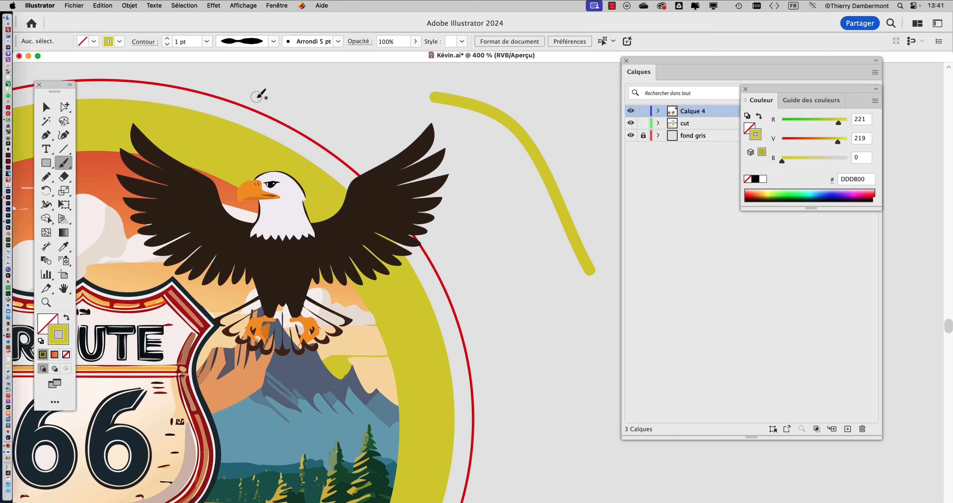
left_click(513, 131, "super")
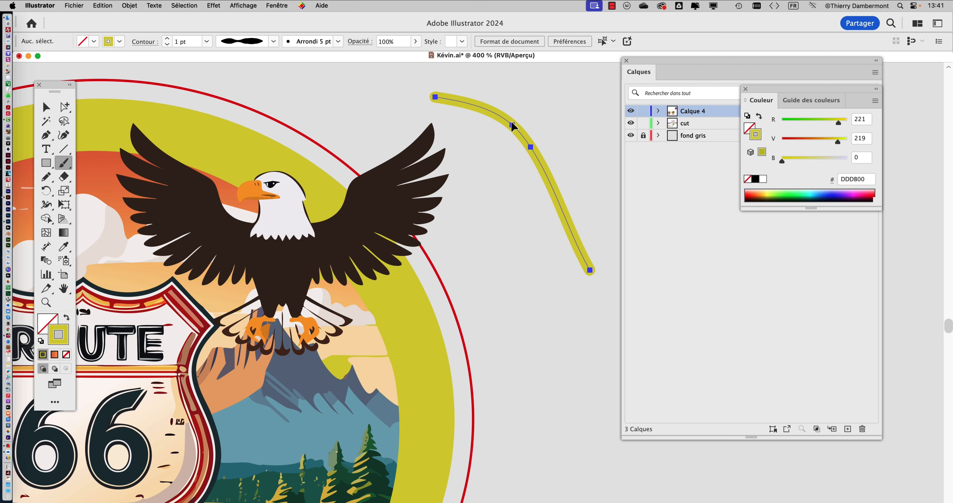
left_click(274, 42)
left_click(256, 97)
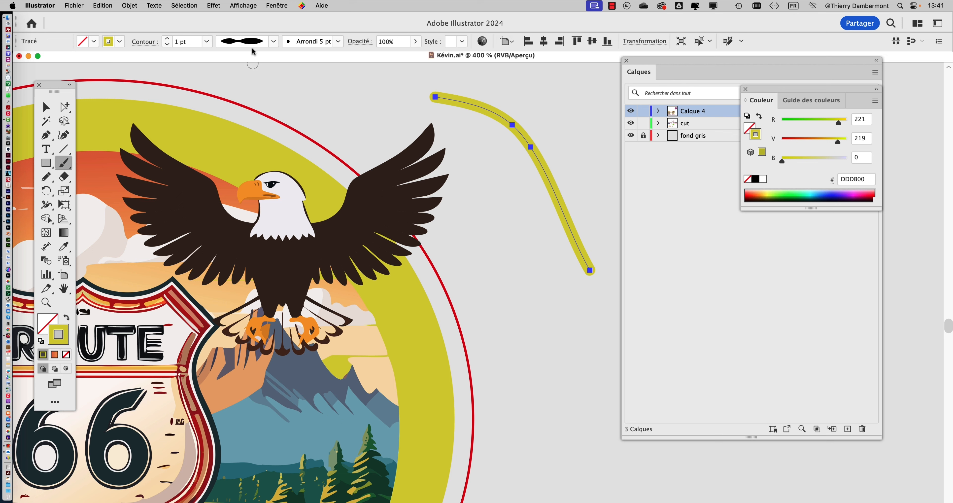
Set the curved stroke's weight to 3 pt and try the flat width profile with pointed ends.
key("v")
left_click(167, 38)
left_click(167, 38)
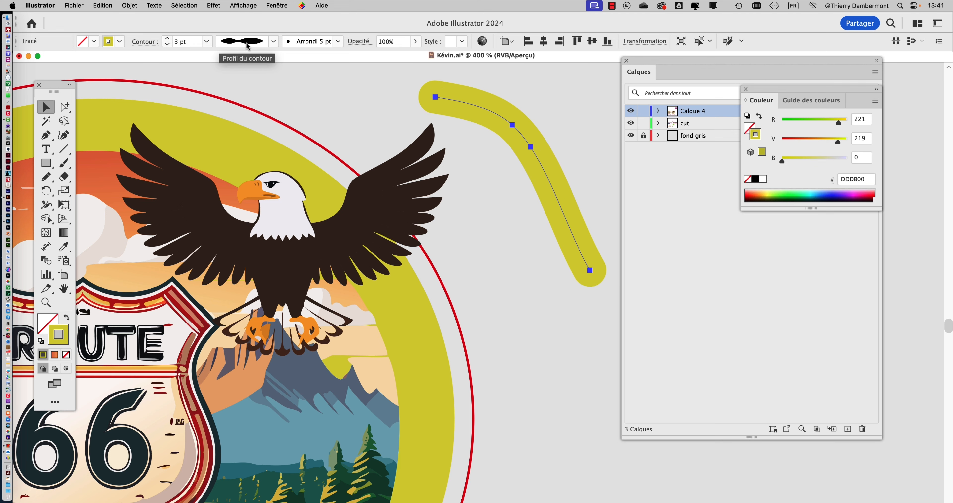
left_click(273, 41)
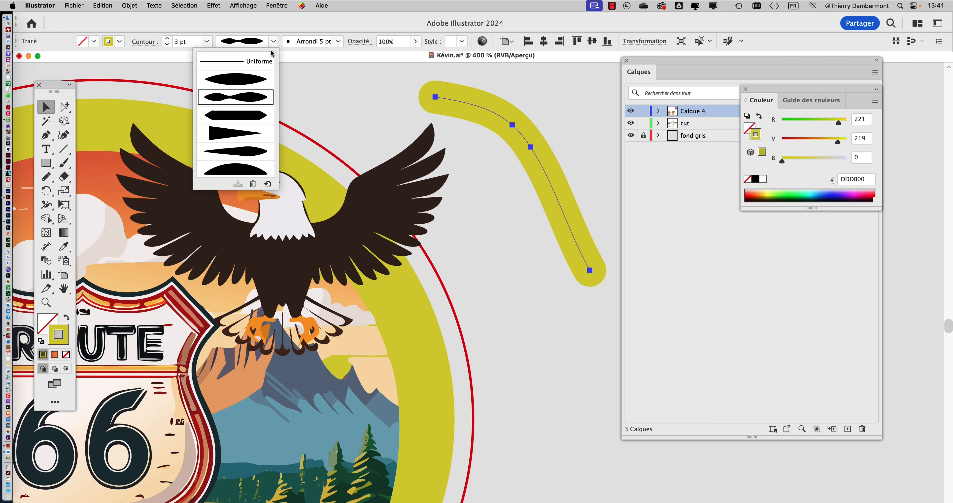
left_click(247, 116)
Move the curved stroke away from the second eagle badge and switch its width profile back to the double-bulge shape.
scroll(442, 215, "down", 5, "alt")
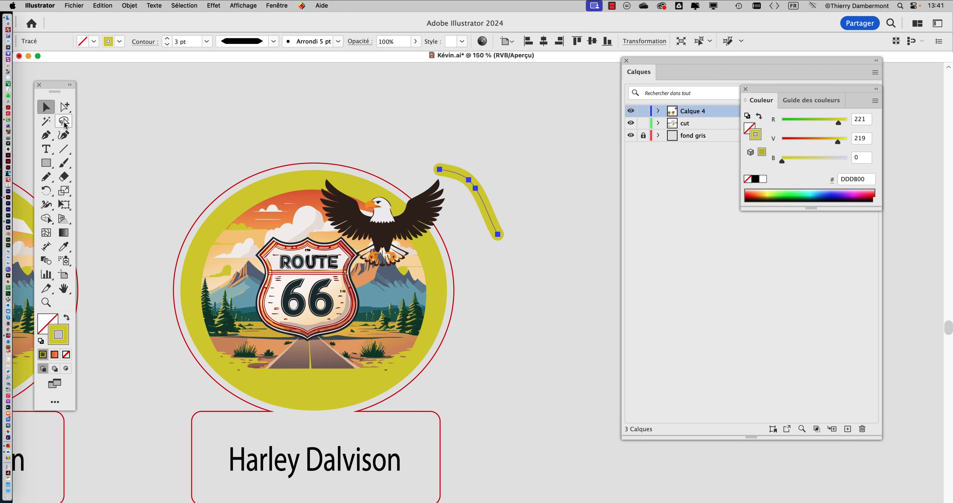
left_click(508, 202)
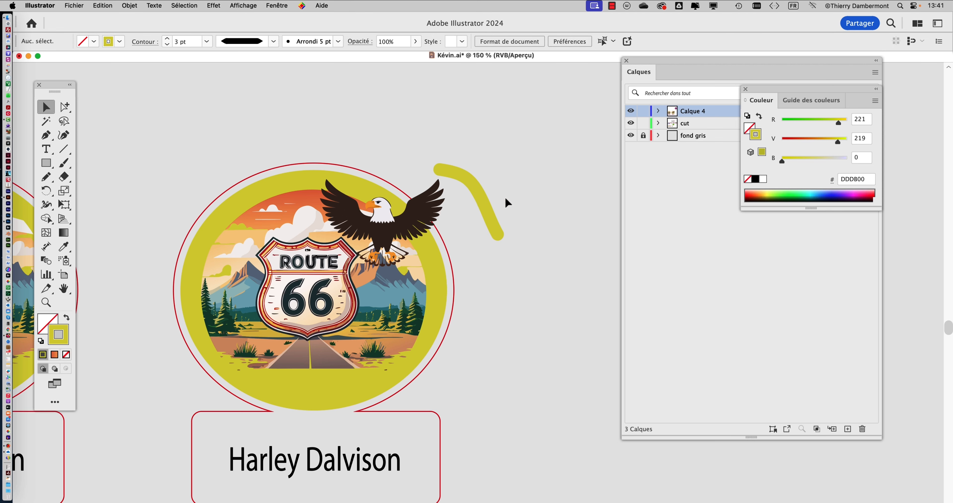
left_click(477, 198)
left_click_drag(477, 198, 521, 158)
scroll(481, 240, "right", 4)
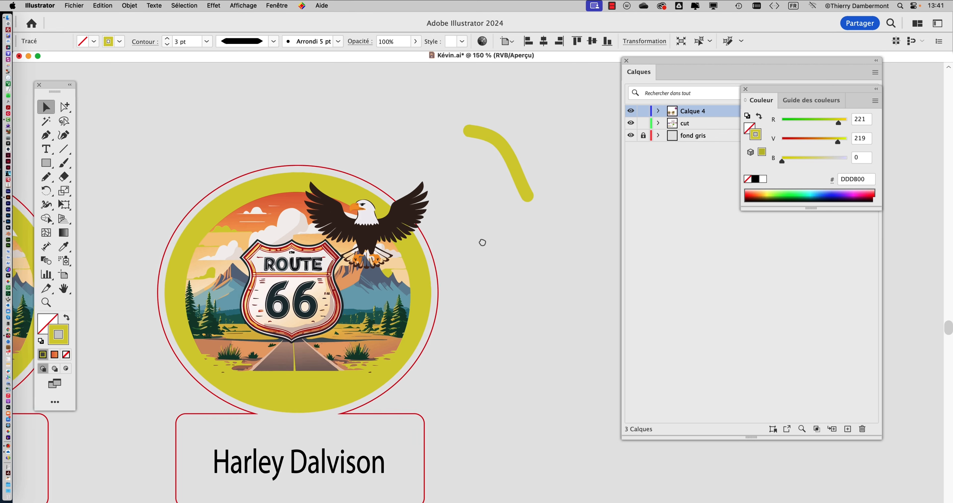
left_click(272, 45)
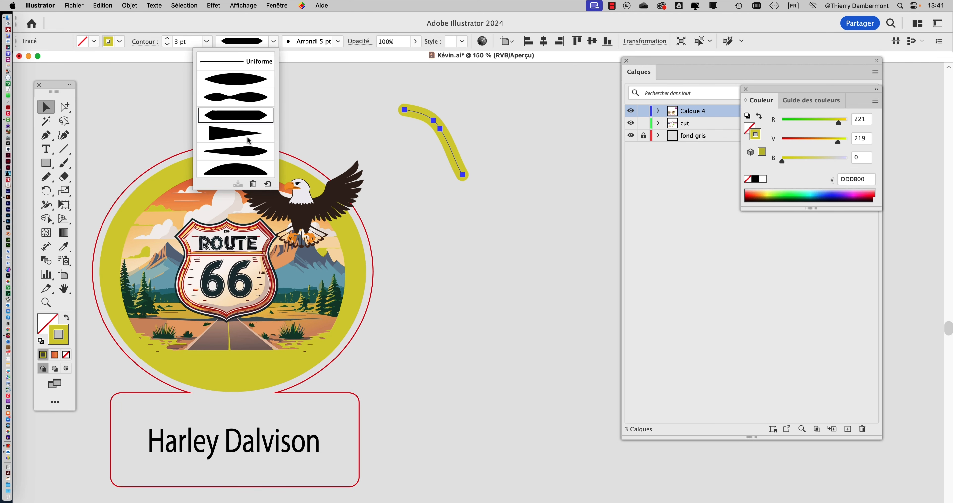
left_click(244, 98)
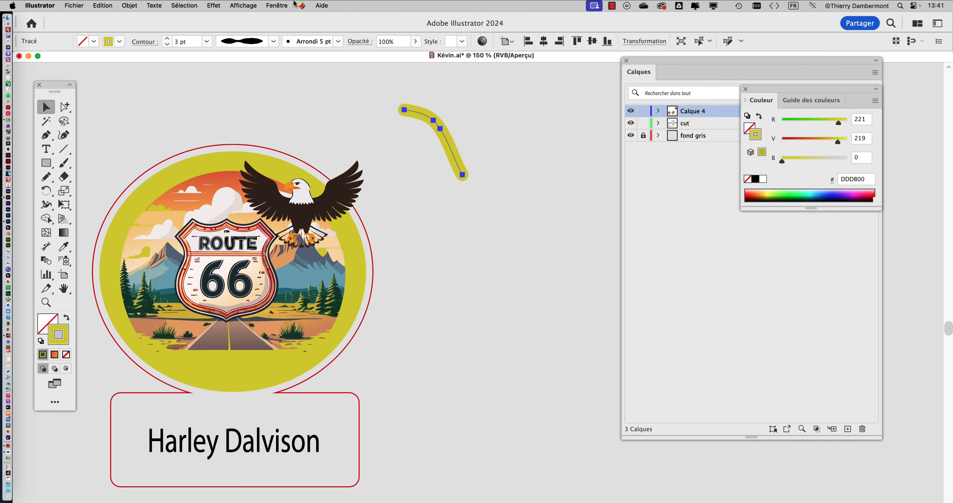
Apply the Anthracite - Contour progressif brush from the Formes library to the curved stroke and set its weight to 4 pt.
left_click(284, 3)
scroll(314, 207, "down", 1)
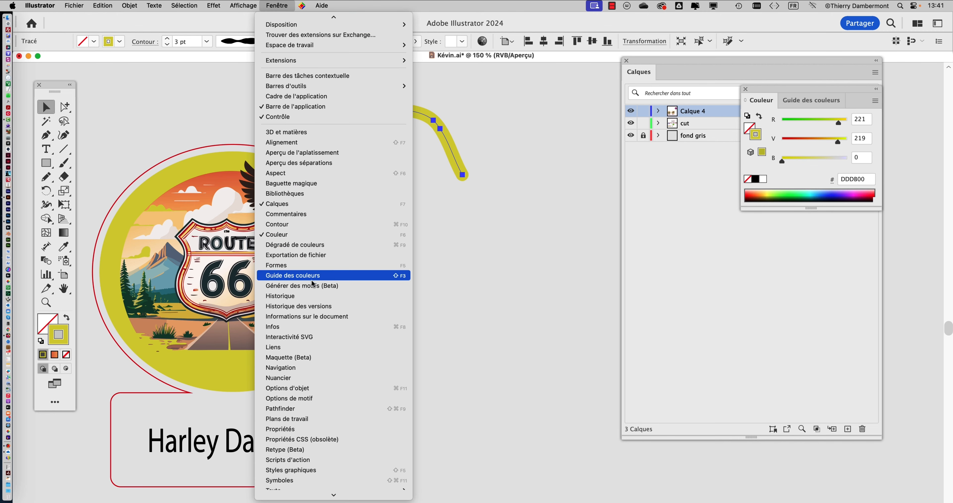
left_click(310, 265)
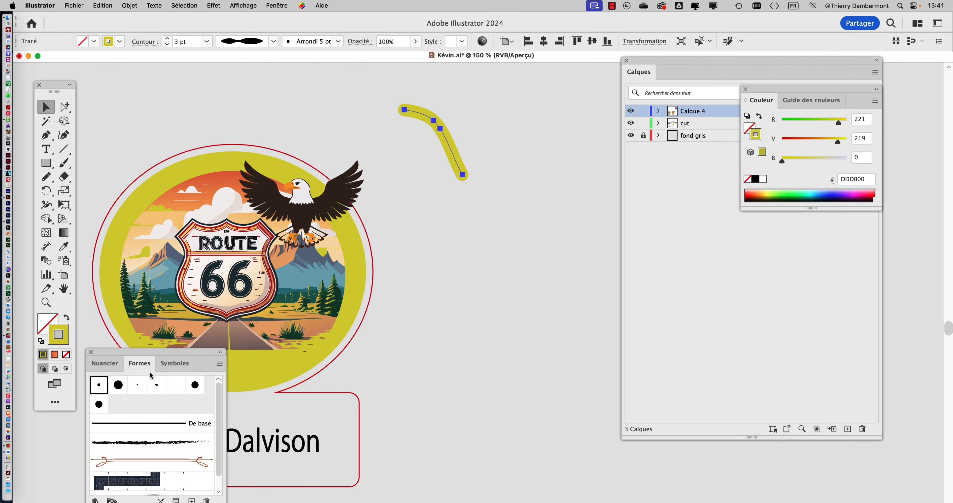
left_click_drag(159, 354, 570, 271)
left_click(528, 365)
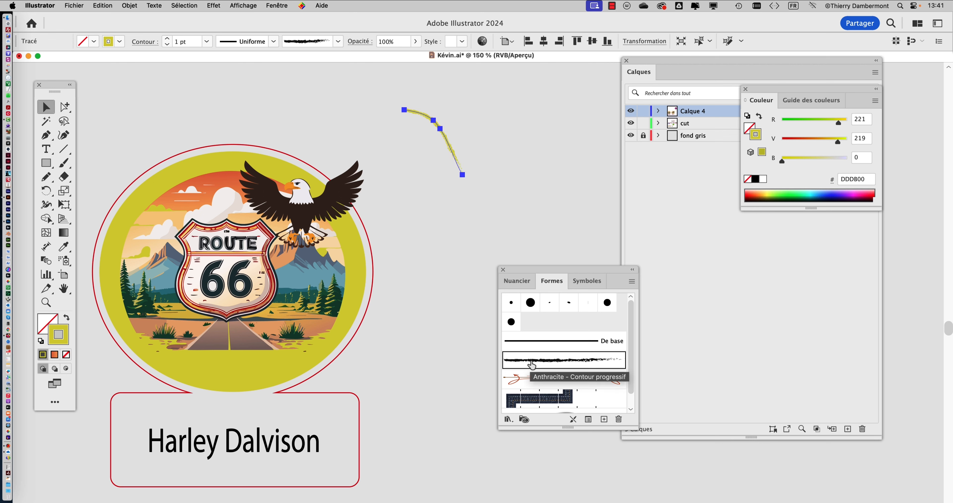
left_click(167, 39)
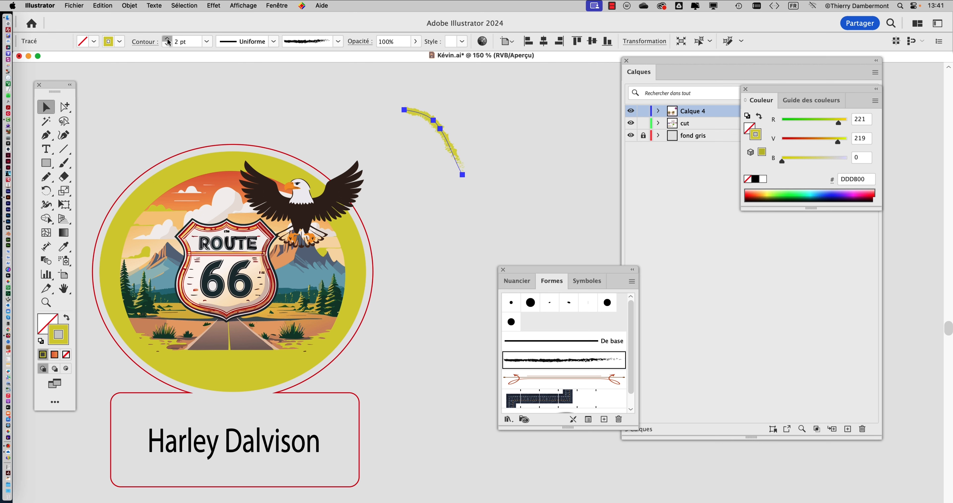
left_click(168, 38)
left_click(168, 38)
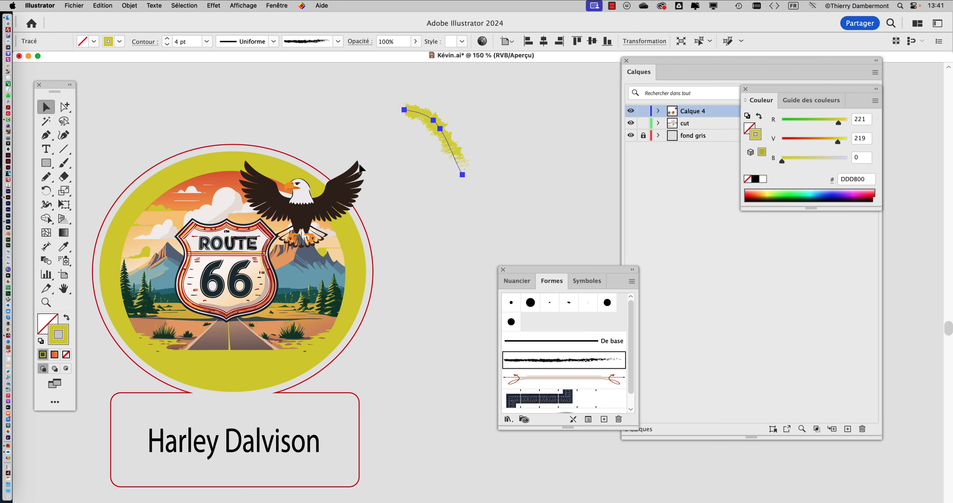
Paint two crossing charcoal-textured strokes beside the second eagle badge and move the brushes panel out of their way.
left_click(64, 163)
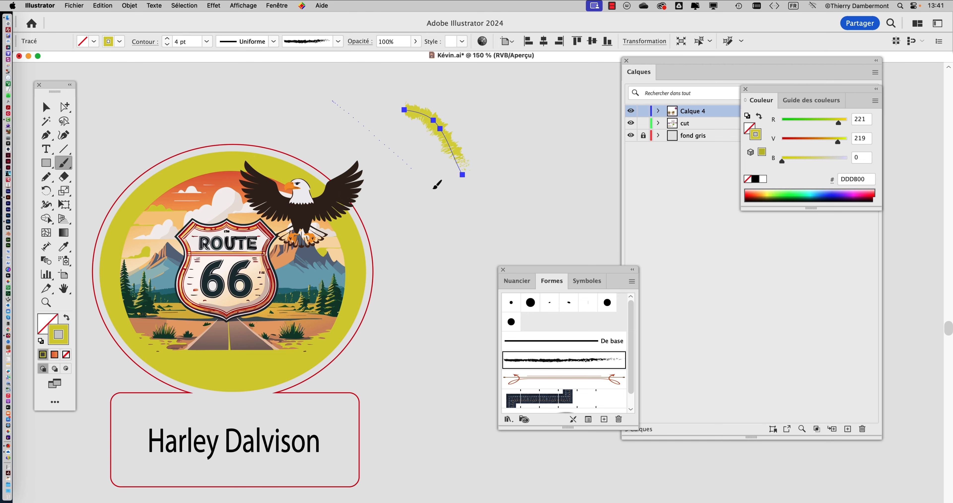
left_click_drag(434, 187, 549, 227)
left_click_drag(475, 270, 464, 325)
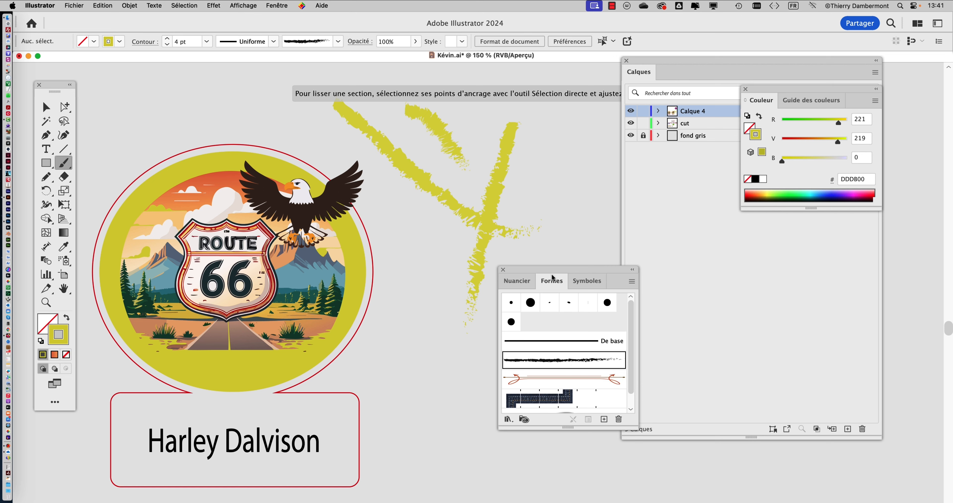
left_click_drag(548, 271, 523, 382)
Delete the three charcoal-textured test strokes beside the second eagle badge.
left_click(493, 207, "super")
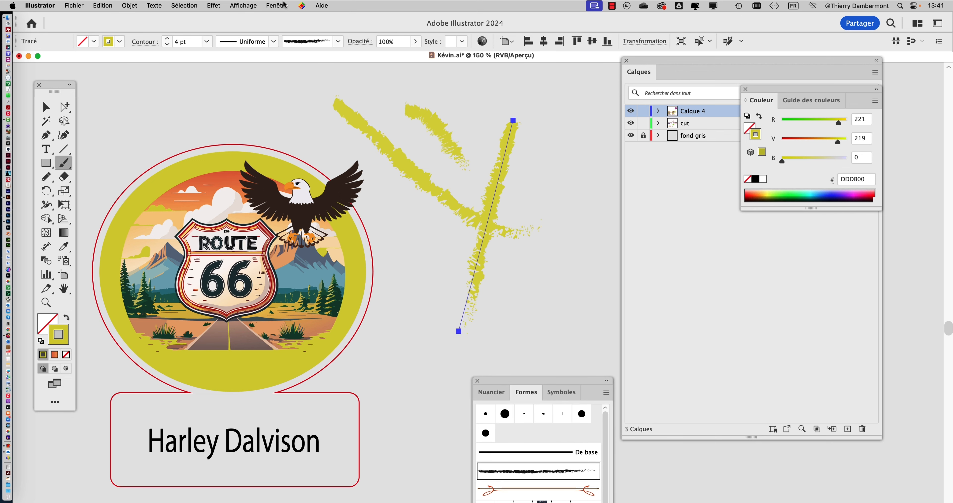
left_click(46, 106)
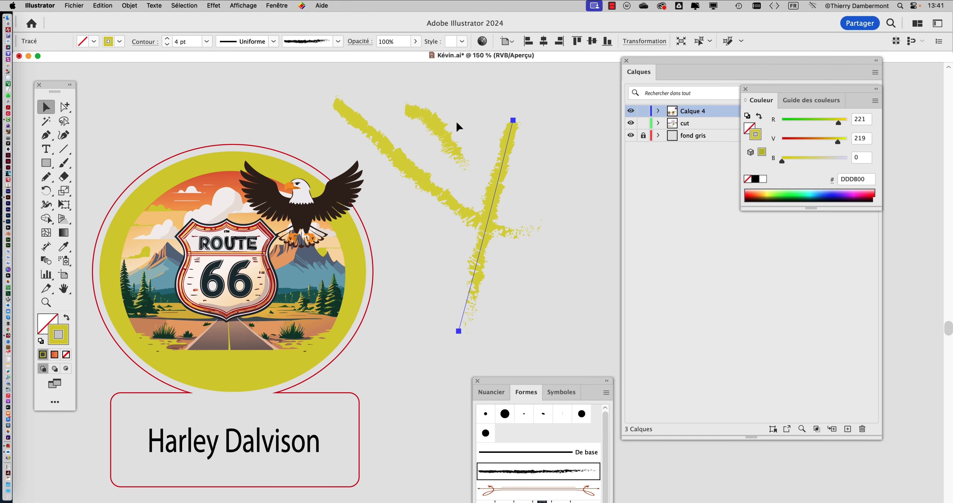
key("Delete")
left_click(438, 127)
key("Delete")
left_click(411, 159)
key("Delete")
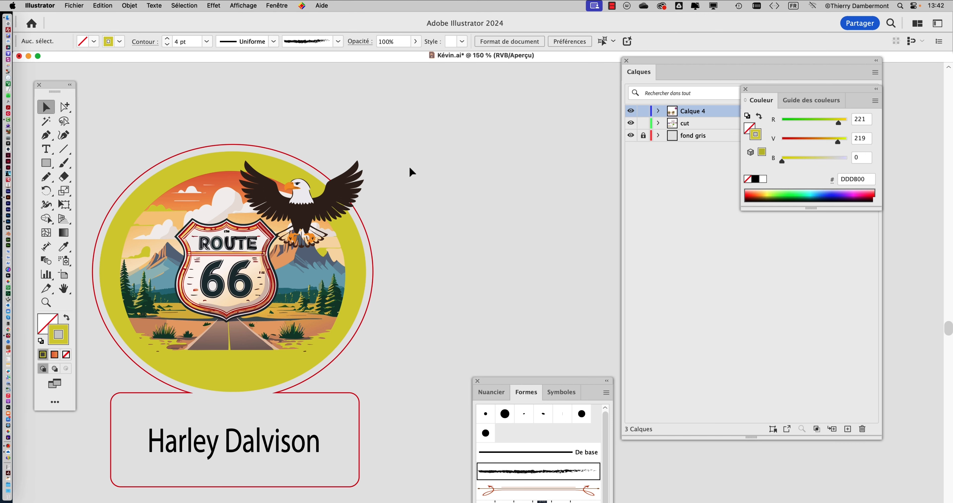
Draw a freehand Pencil outline around the eagle's wing overhanging the second badge, redoing the first try, and set its contour to none.
left_click(46, 178)
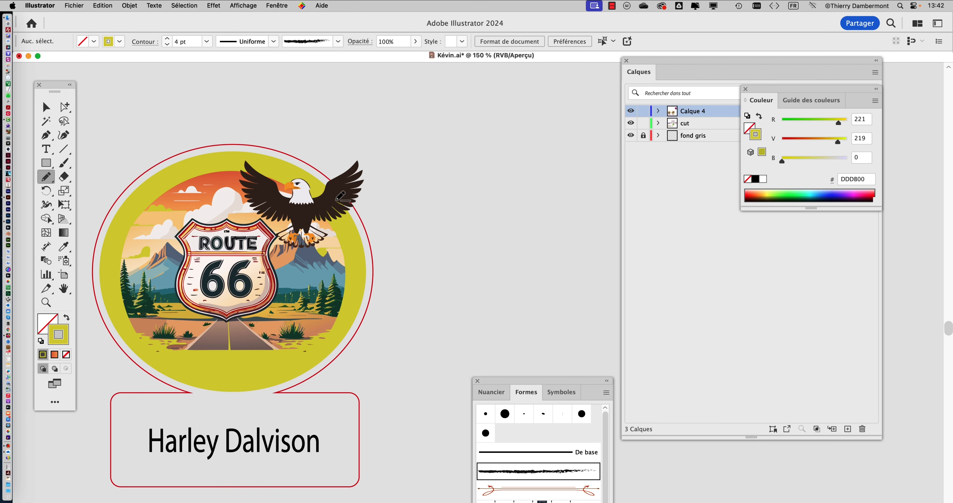
scroll(339, 196, "up", 3)
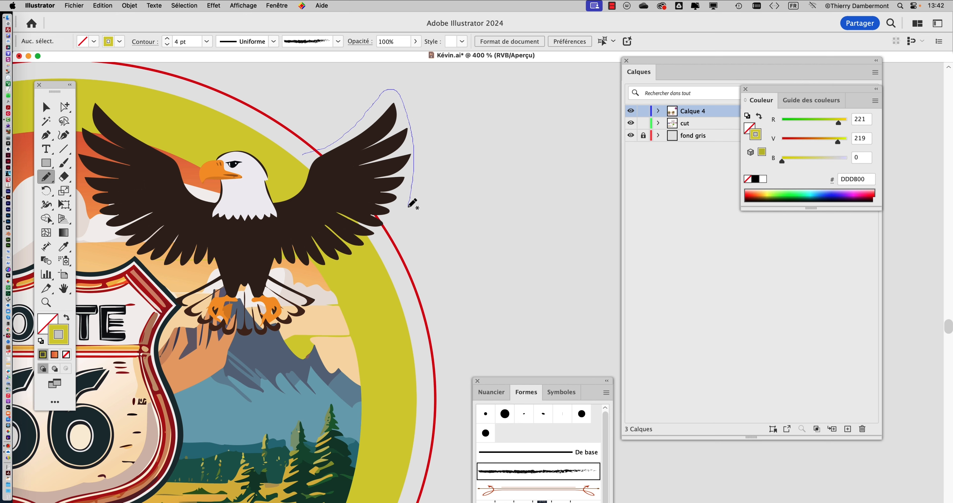
left_click_drag(410, 204, 409, 205)
key("Delete")
mouse_move(296, 144)
left_mouse_down()
mouse_move(341, 122)
mouse_move(377, 86)
left_mouse_up()
left_click_drag(350, 250, 295, 217)
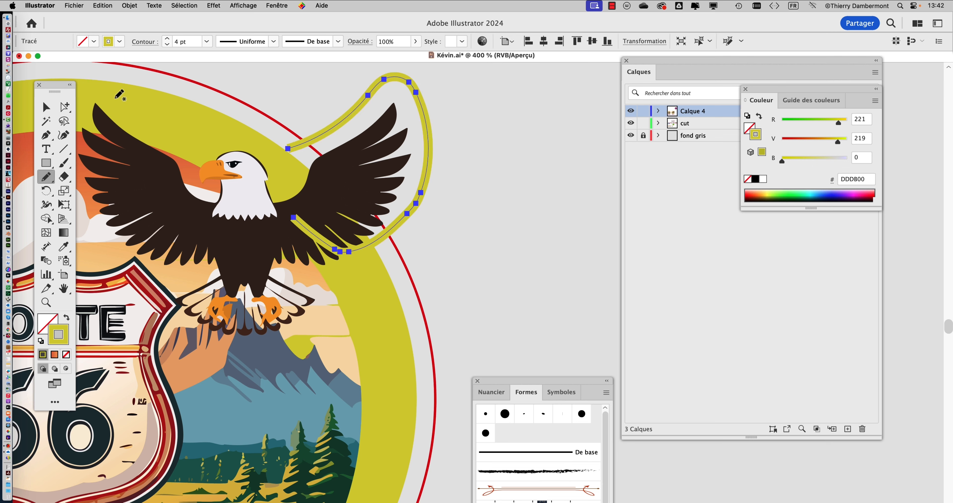
left_click(65, 109)
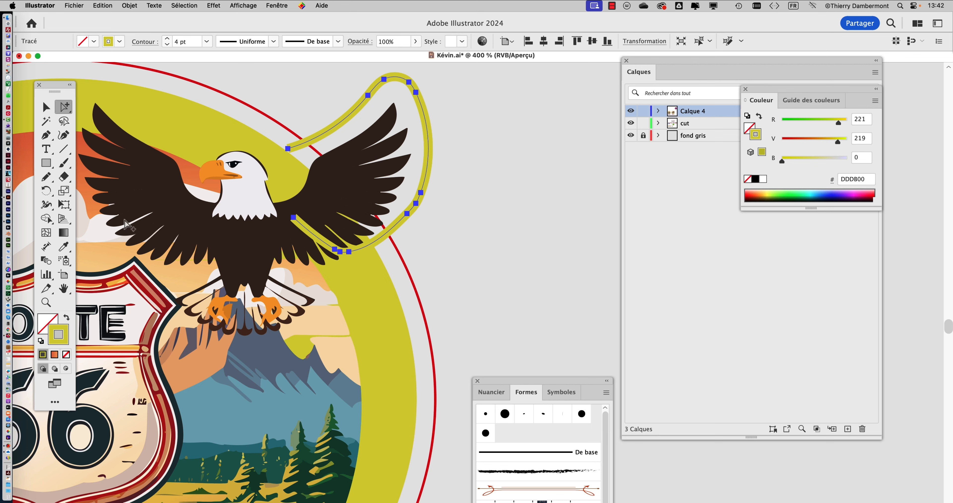
left_click(66, 354)
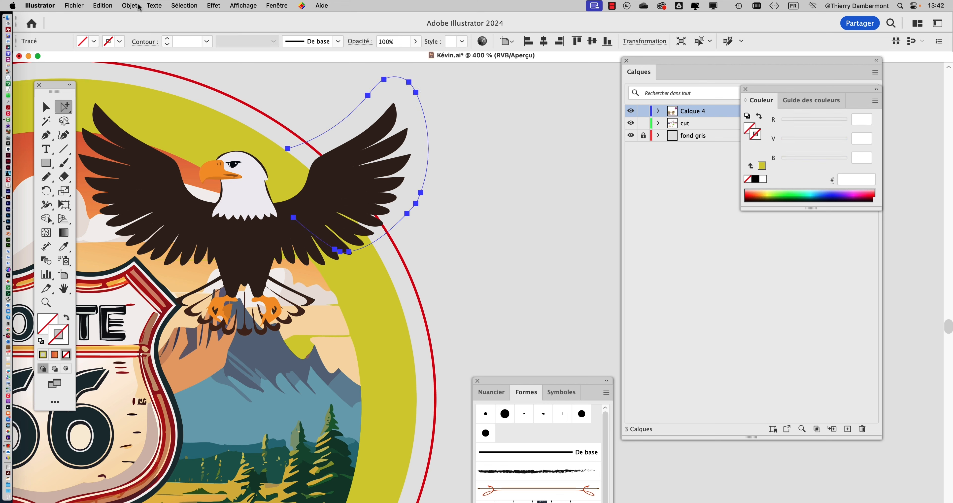
Send the freehand outline around the second badge eagle's wing to the back of the stacking order.
left_click(129, 5)
mouse_move(192, 30)
left_click(300, 60)
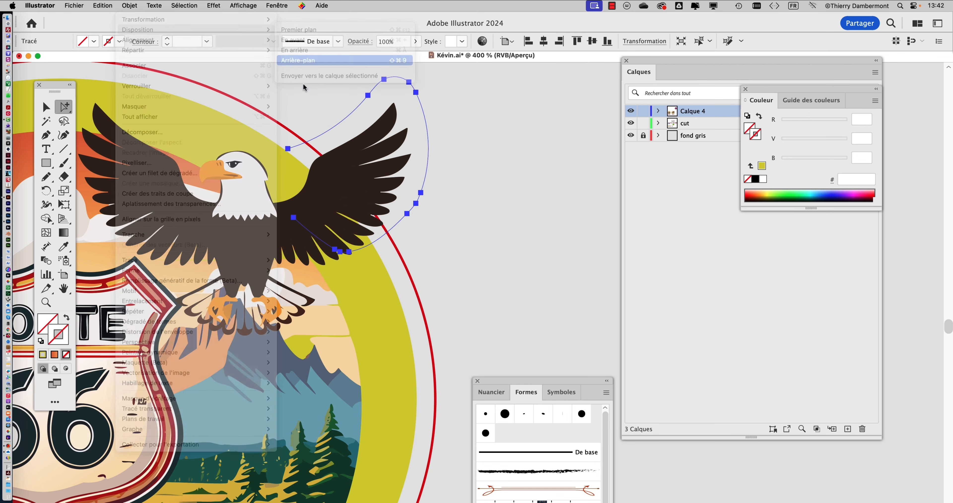
Select the second badge's red cut contour together with the uncoloured wing outline, using outline view to reach the hidden path.
left_click(278, 124)
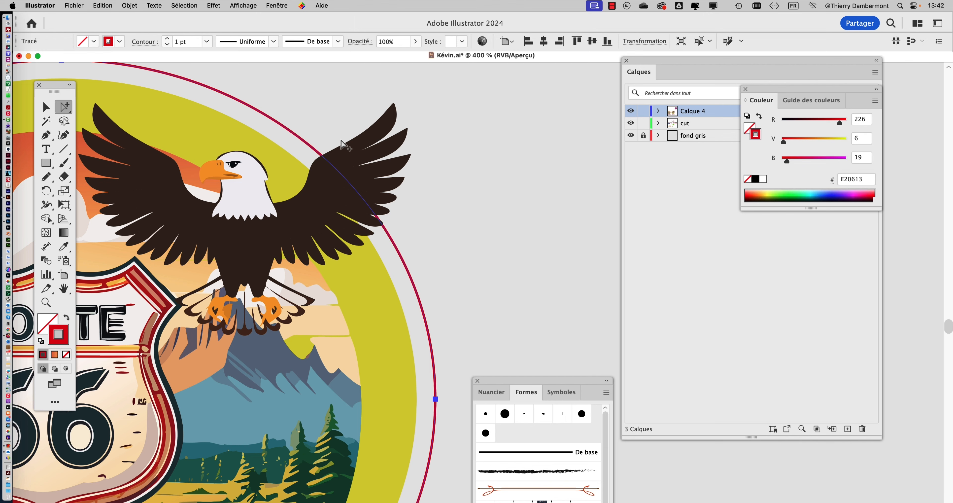
key("ctrl+y")
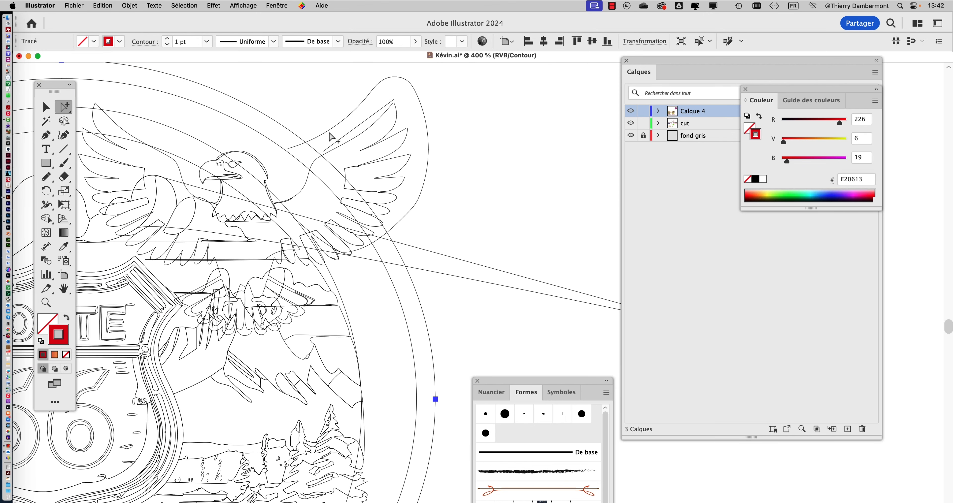
left_click(329, 134)
left_click(298, 141)
key("ctrl+y")
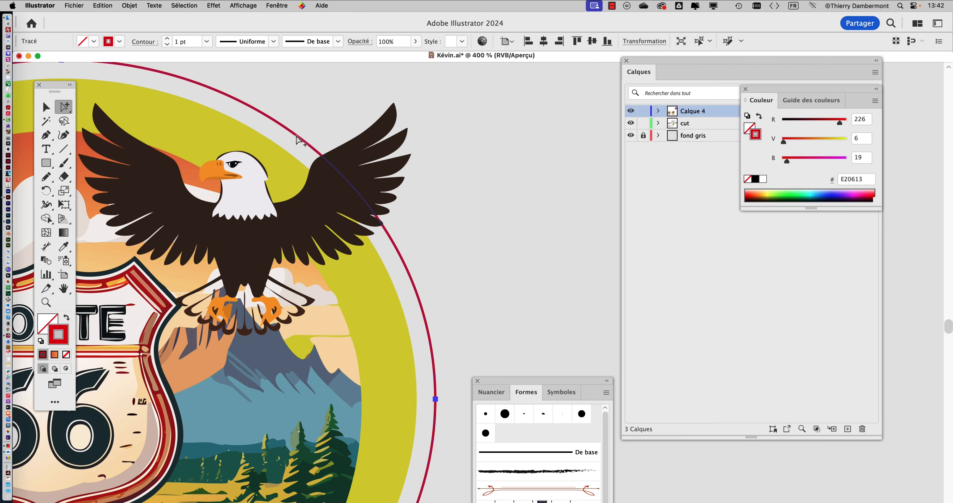
scroll(299, 141, "down", 2)
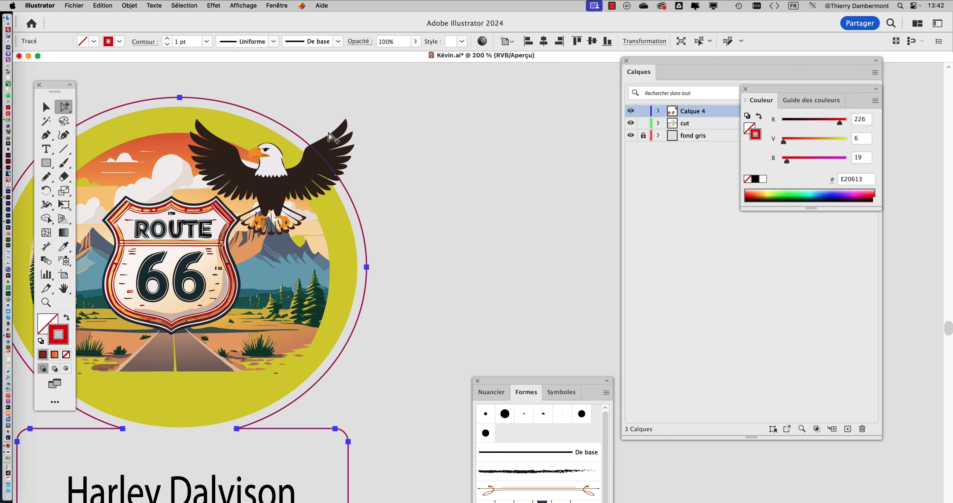
key("cmd+y")
left_click(327, 129, "shift")
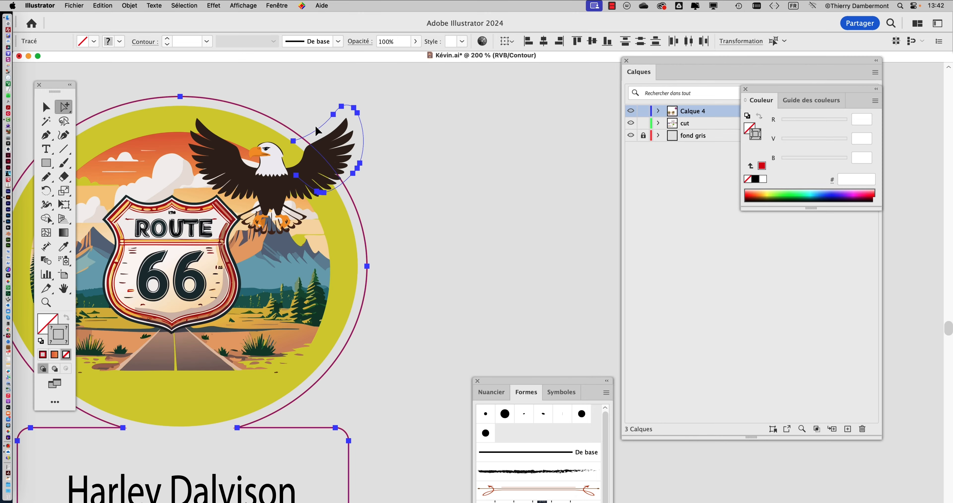
key("super+y")
scroll(330, 151, "left", 4)
scroll(330, 152, "up", 2)
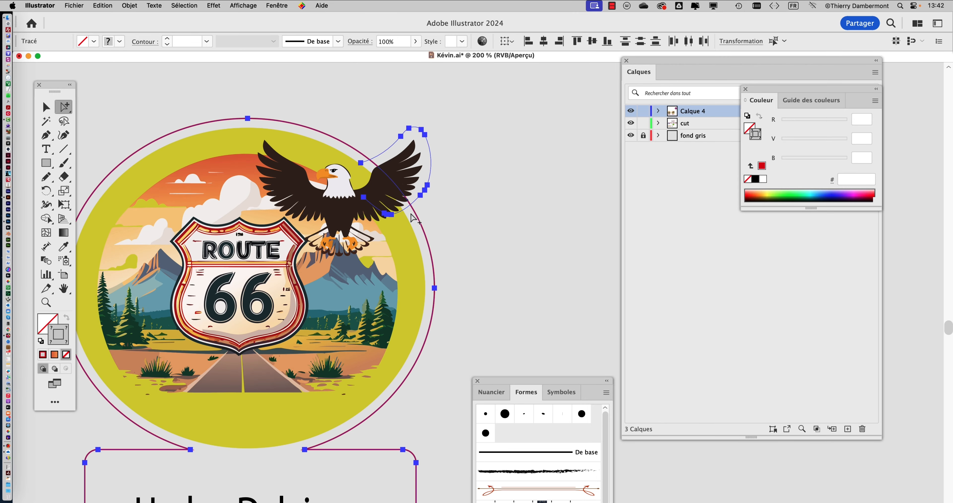
Unite the selected wing outline and red cut contour into one shape with Pathfinder and deselect the result.
left_click_drag(358, 225, 375, 144)
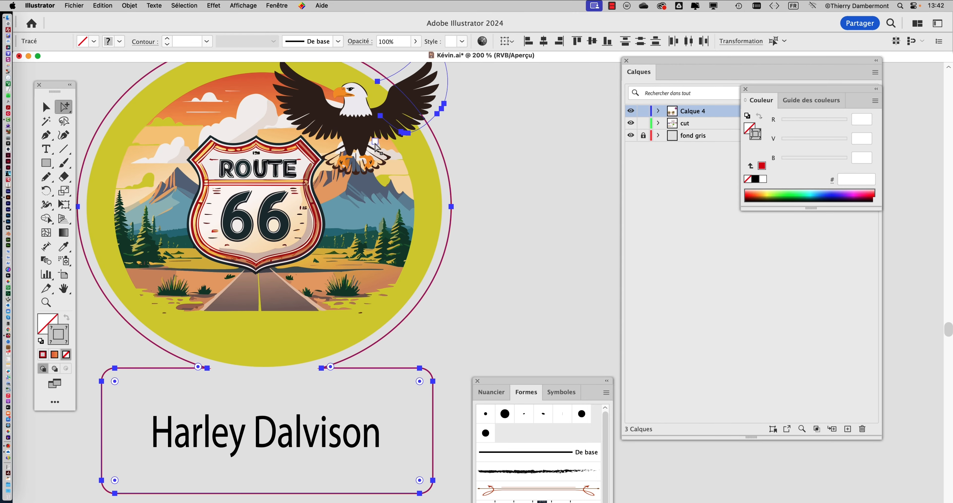
scroll(374, 144, "down", 1)
left_click(276, 5)
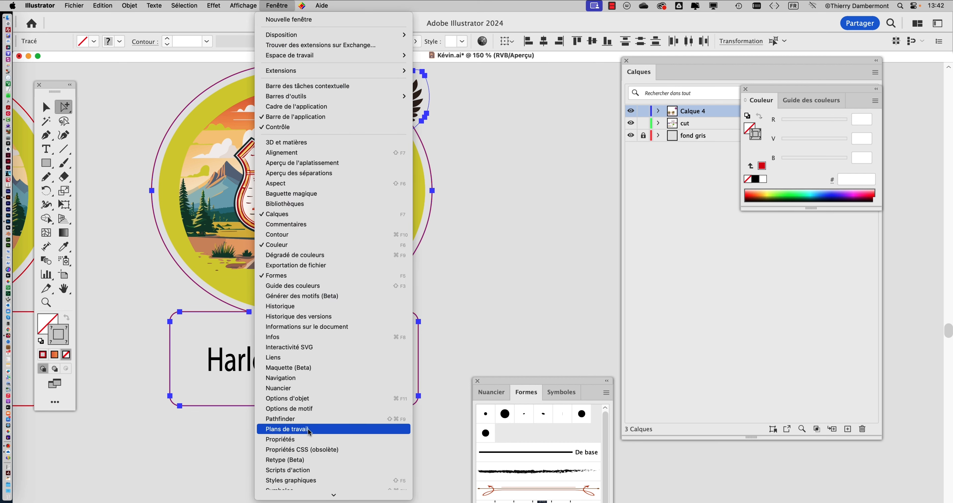
left_click(292, 418)
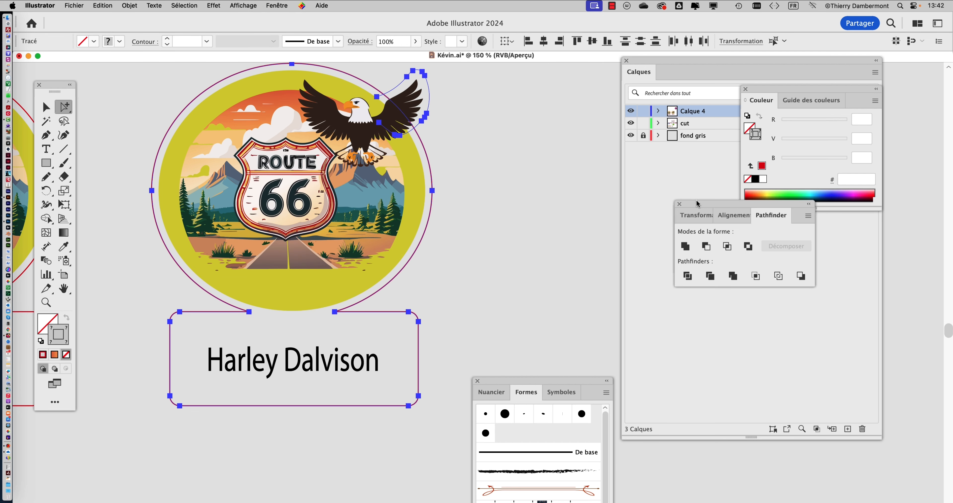
left_click_drag(696, 203, 476, 141)
left_click(464, 184)
left_click(460, 131)
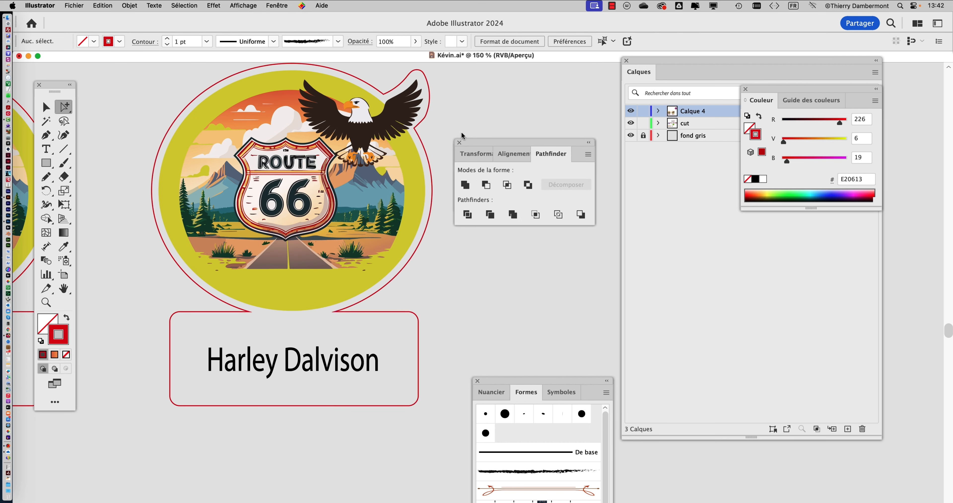
Examine the merged cut contour around the overhanging eagle up close and beside the other badge, moving the Pathfinder options aside.
scroll(460, 132, "up", 5)
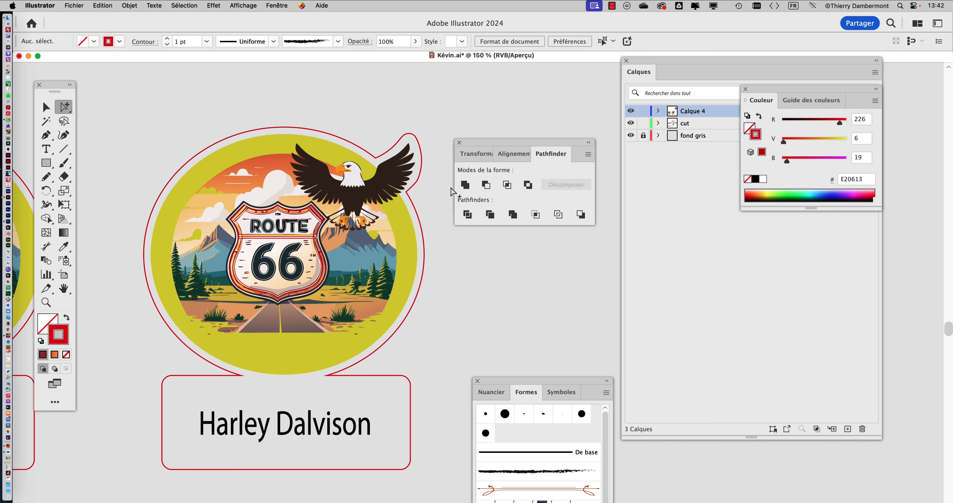
scroll(414, 149, "up", 1)
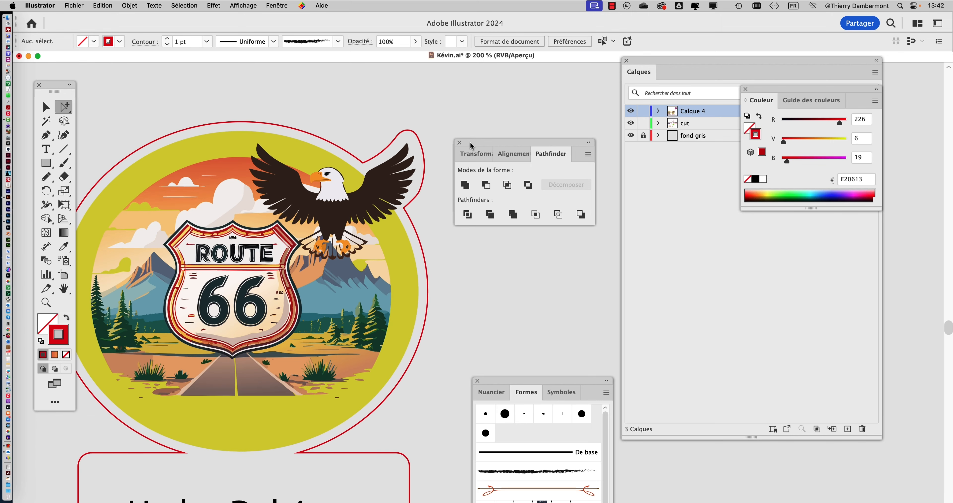
left_click_drag(469, 141, 504, 138)
scroll(410, 139, "up", 1)
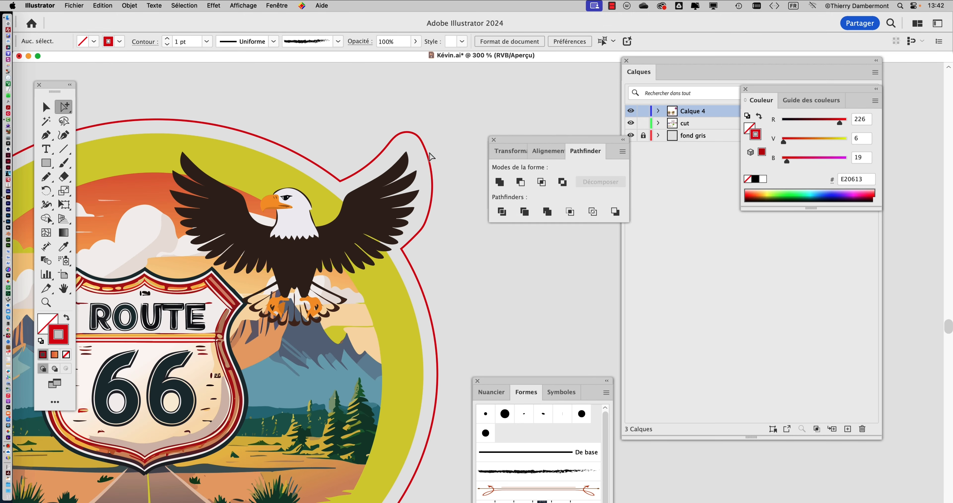
scroll(431, 157, "down", 2)
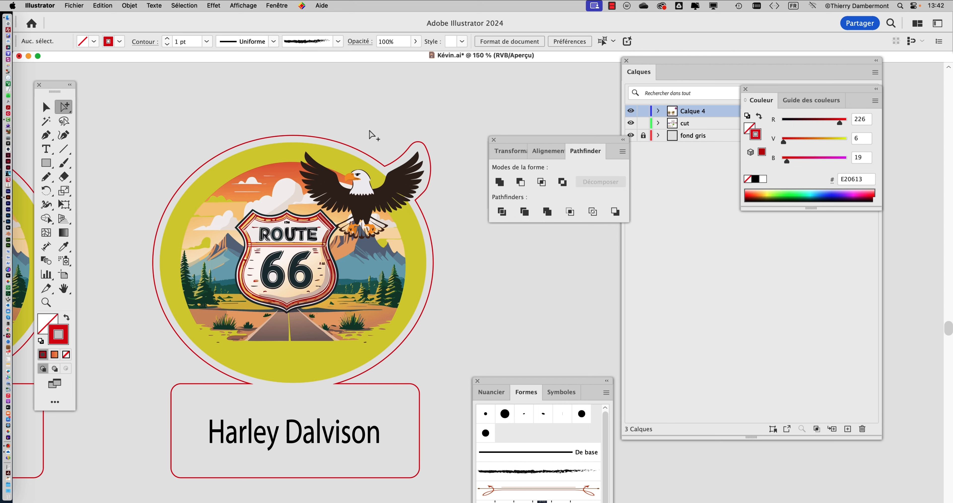
scroll(368, 122, "down", 1)
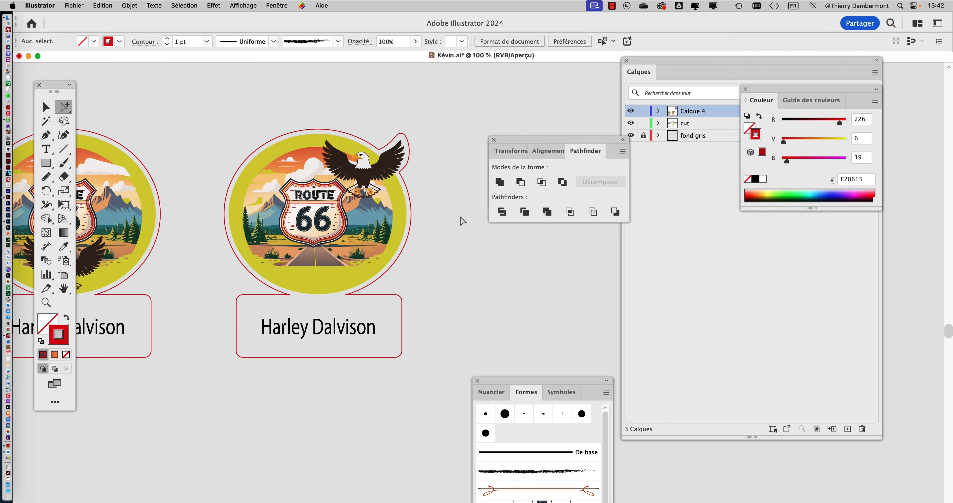
left_click_drag(500, 142, 584, 138)
scroll(479, 172, "up", 2)
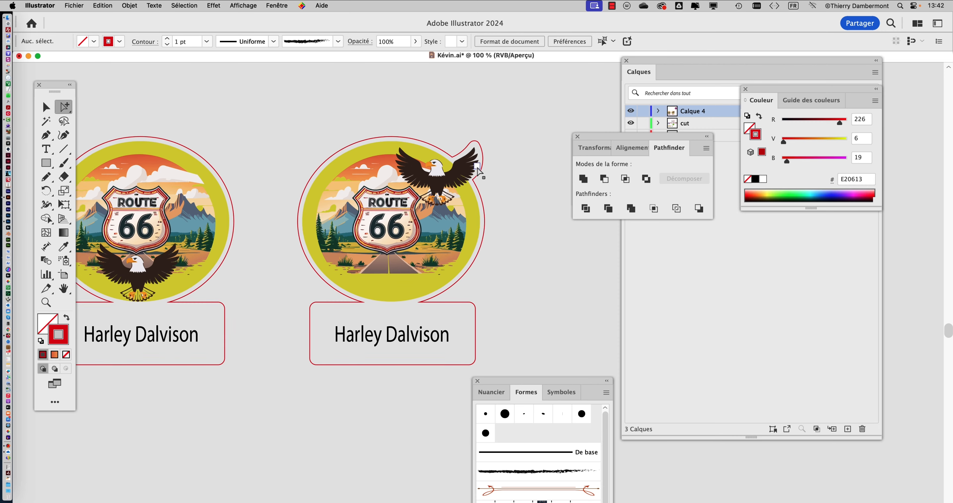
scroll(480, 173, "down", 1)
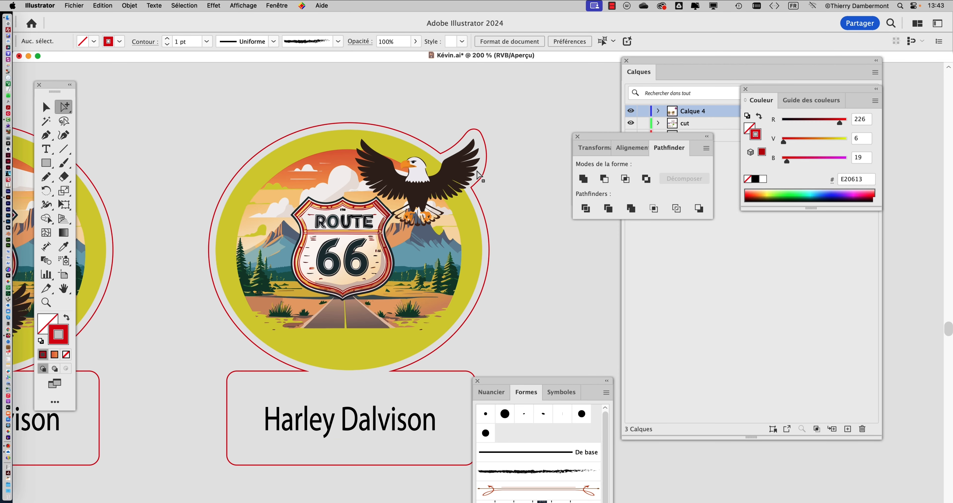
scroll(293, 203, "down", 2)
left_click_drag(300, 210, 373, 195)
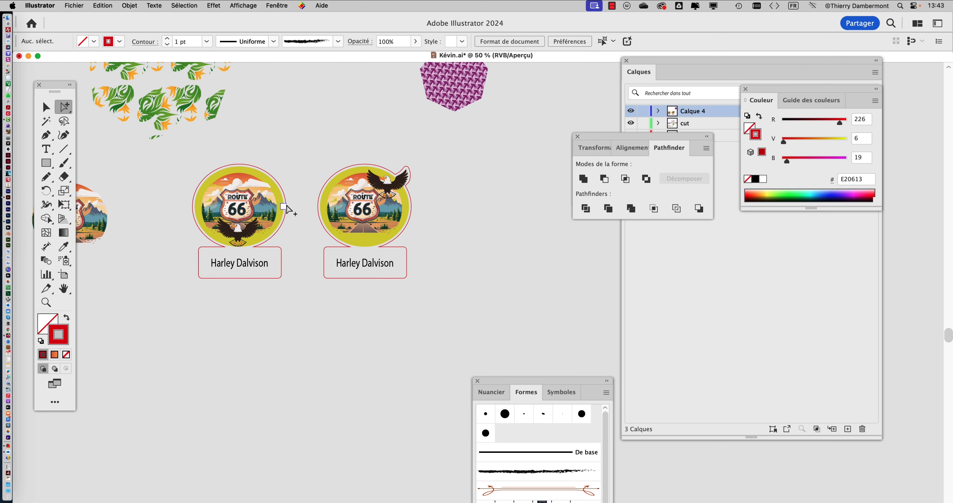
scroll(308, 191, "down", 3)
scroll(380, 223, "down", 1)
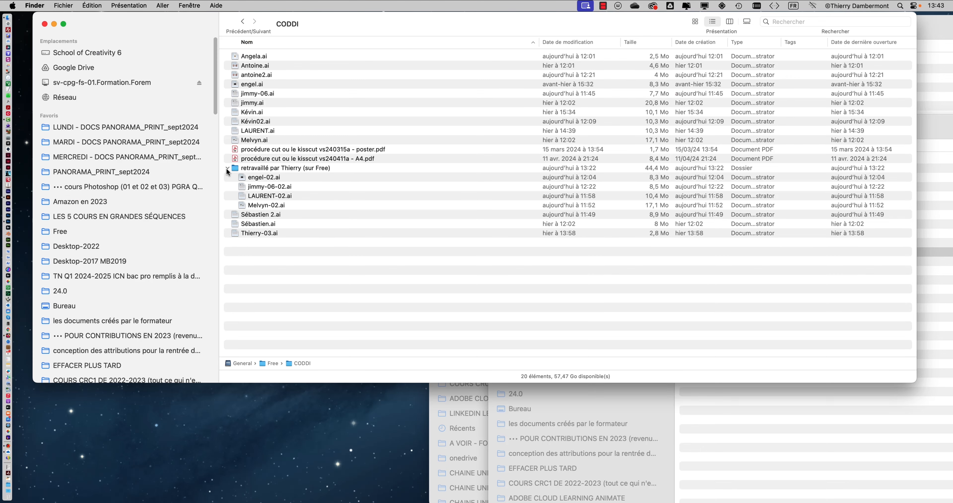
Open Sébastien 2.ai from the CODDI folder in Illustrator and hide the panels covering the stickers.
left_click(228, 168)
left_click_drag(254, 182, 13, 201)
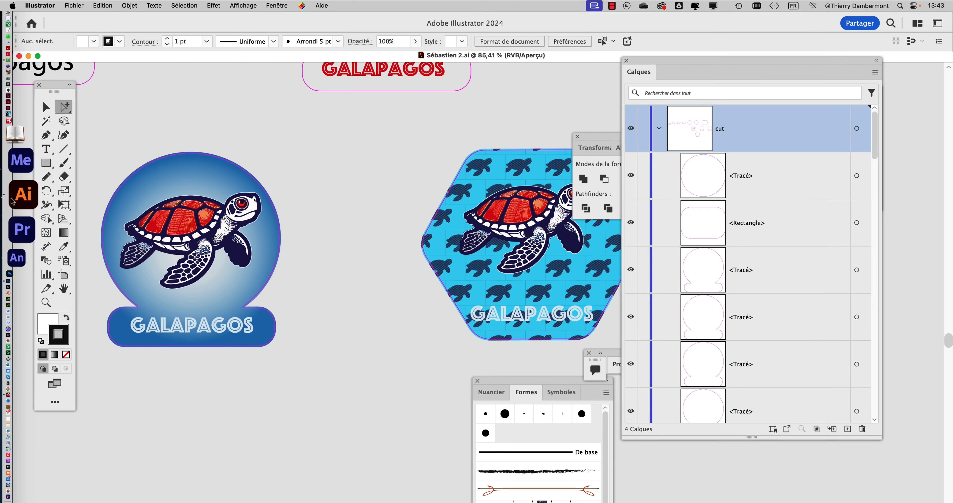
key("shift+Tab")
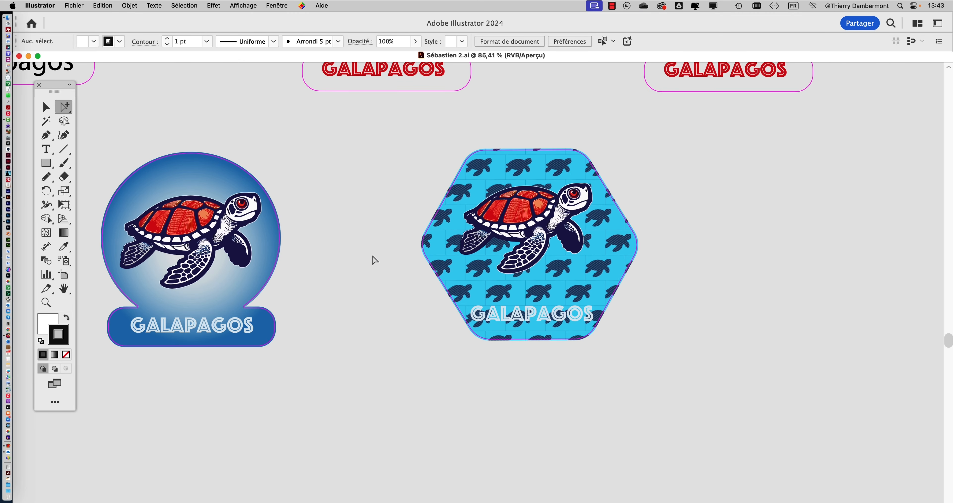
Examine the turtle stickers' cut contours, backgrounds and Galapagos lettering.
scroll(372, 256, "down", 1)
left_click_drag(255, 231, 479, 325)
left_click(479, 324)
scroll(480, 325, "down", 1)
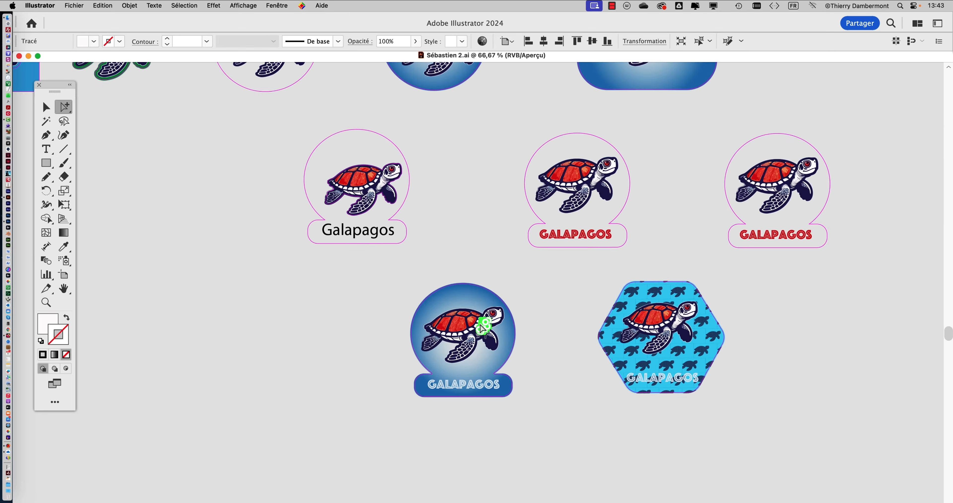
scroll(479, 325, "down", 1)
scroll(418, 263, "up", 1)
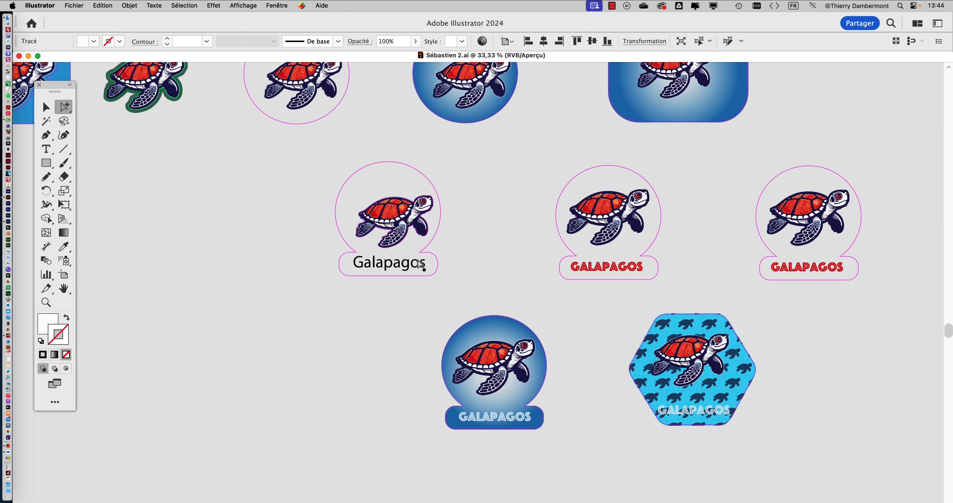
scroll(422, 264, "up", 1)
left_click_drag(548, 269, 340, 234)
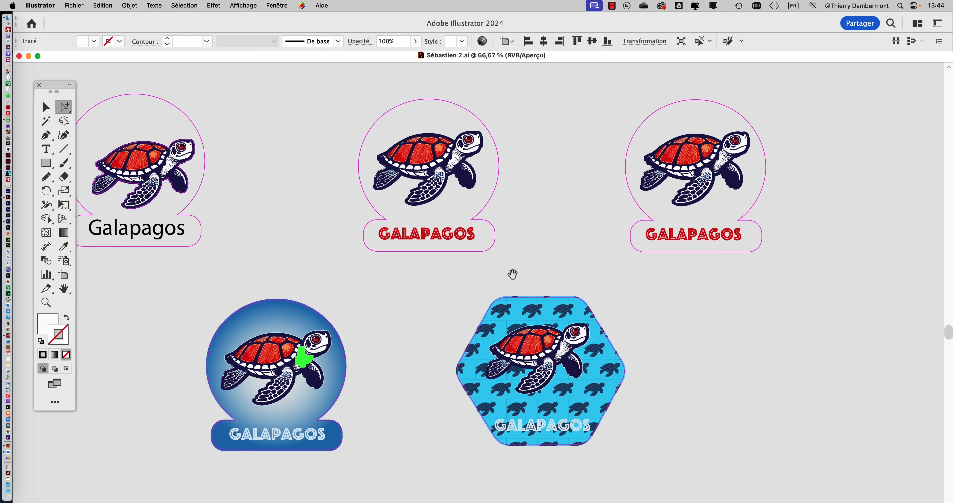
left_click_drag(513, 273, 577, 253)
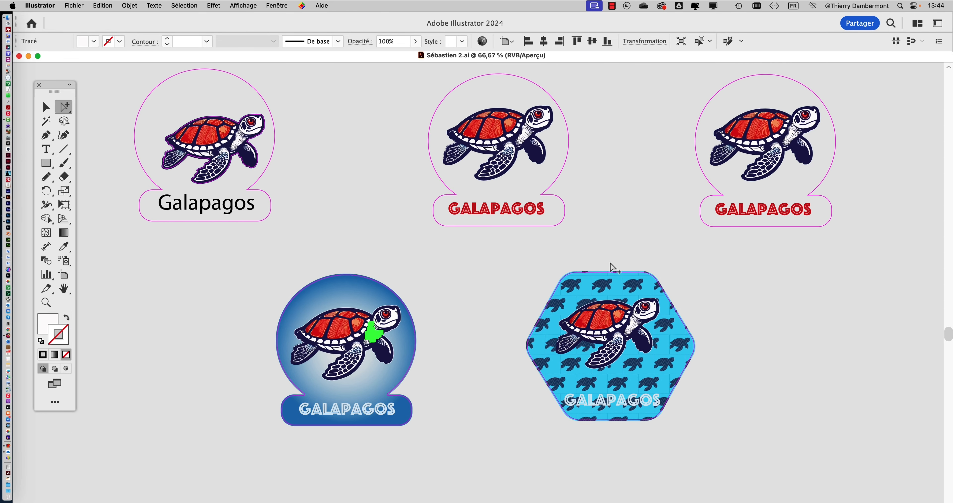
scroll(485, 244, "up", 5)
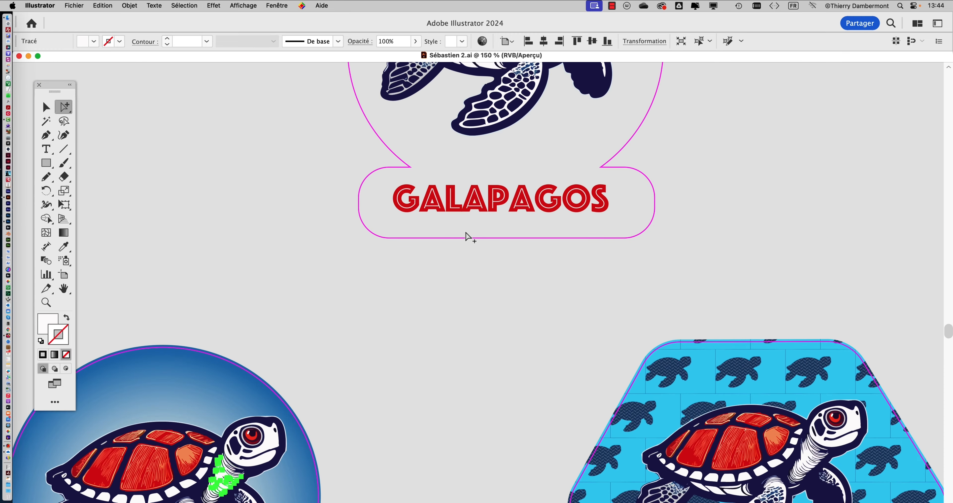
scroll(331, 294, "down", 3)
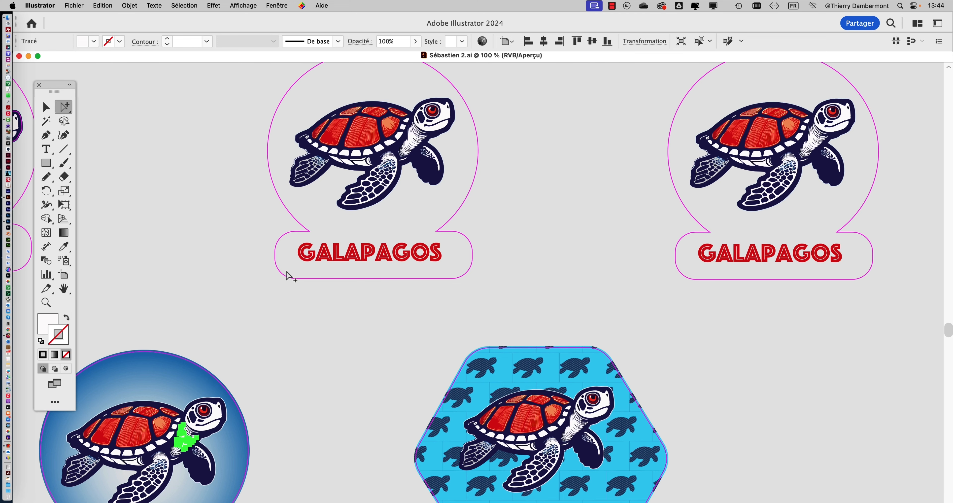
scroll(466, 282, "up", 3)
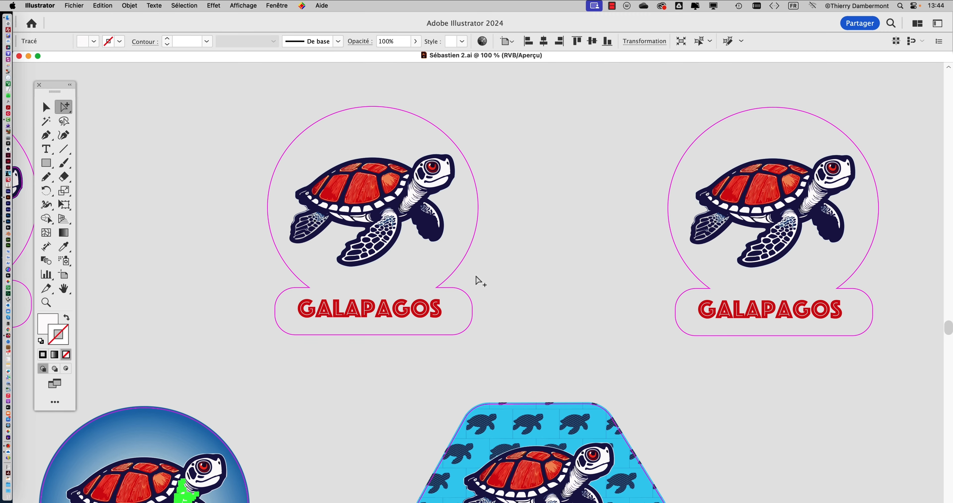
Show the layer list with the cut and art layers collapsed, and select the whole middle turtle sticker with red GALAPAGOS lettering.
left_click(271, 5)
left_click(562, 230)
scroll(679, 161, "up", 5)
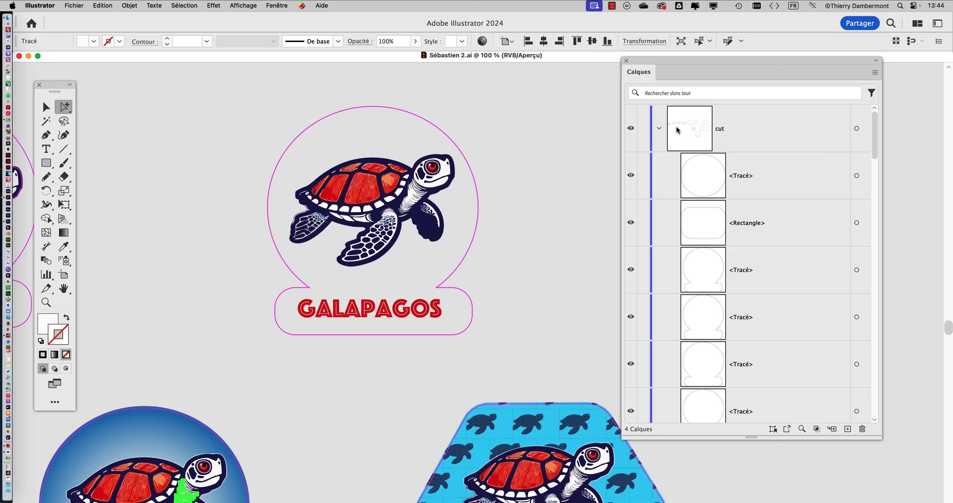
left_click(659, 128)
left_click(658, 176)
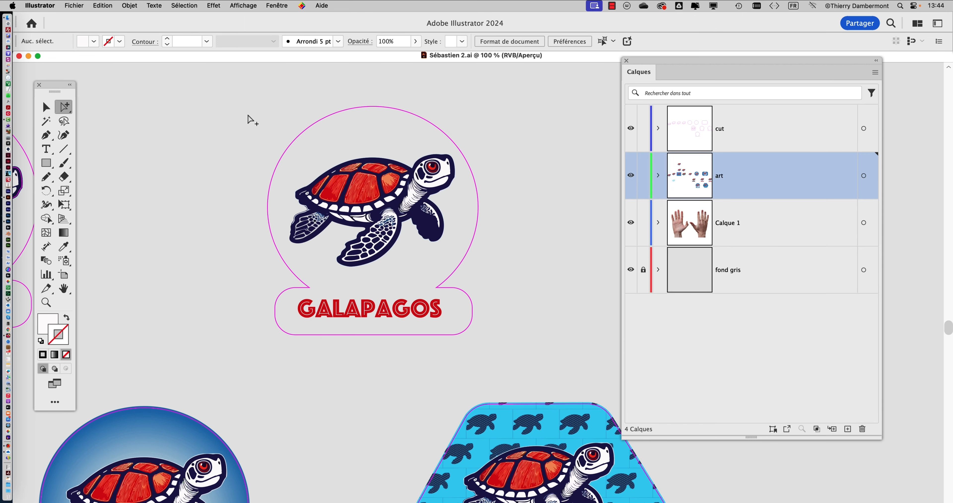
left_click_drag(248, 117, 499, 352)
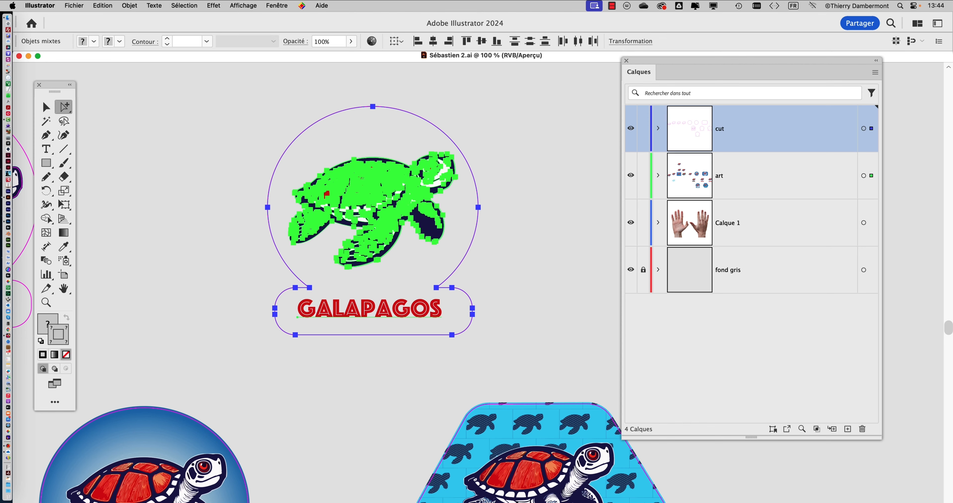
left_click(74, 6)
left_click(80, 18)
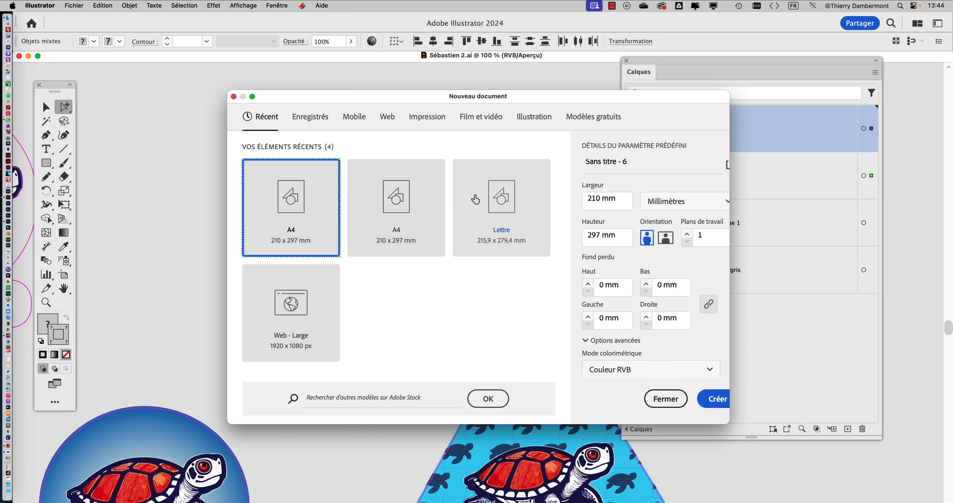
left_click(720, 398)
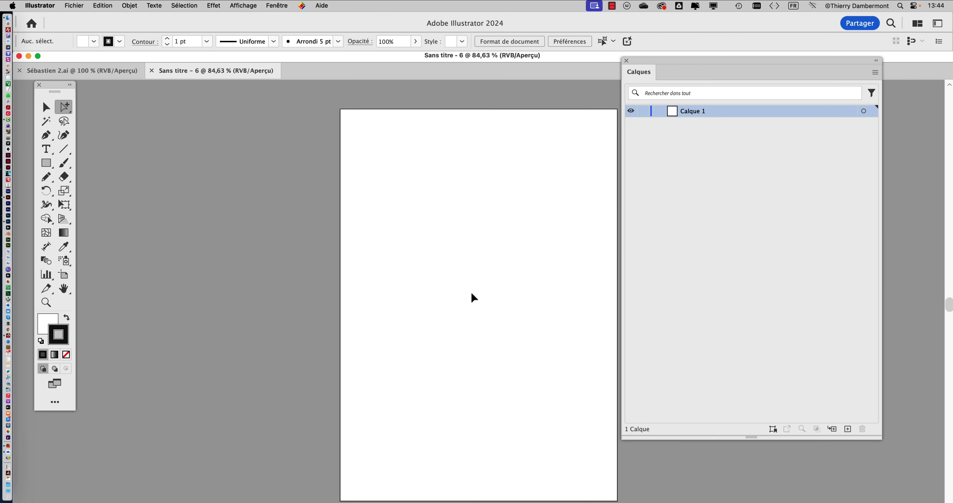
left_click(151, 71)
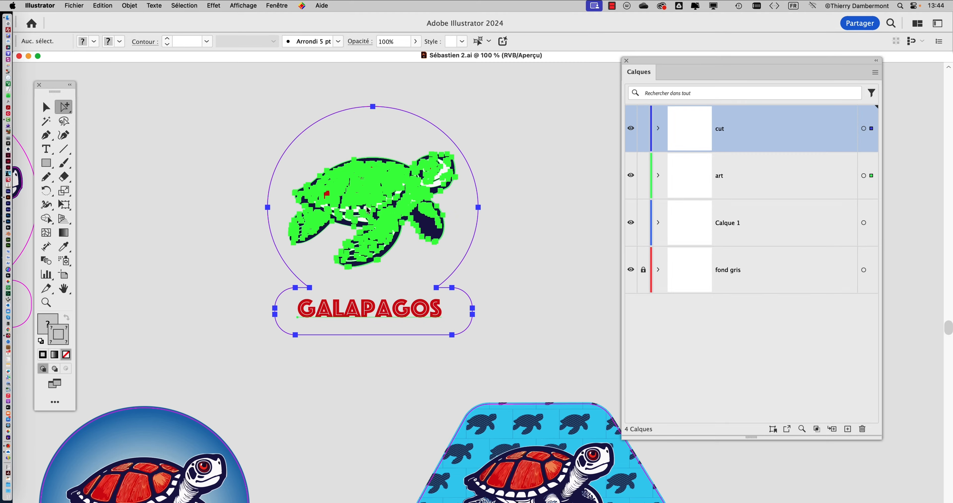
Select the cut contour of the middle turtle sticker with red GALAPAGOS lettering and fill it with white.
key("super+Tab")
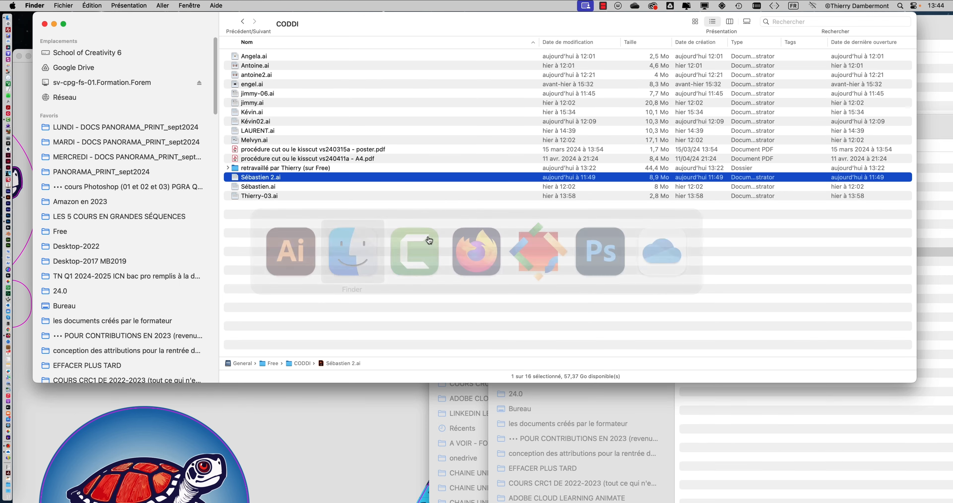
key("super+Tab")
left_click(462, 143)
left_click(455, 146)
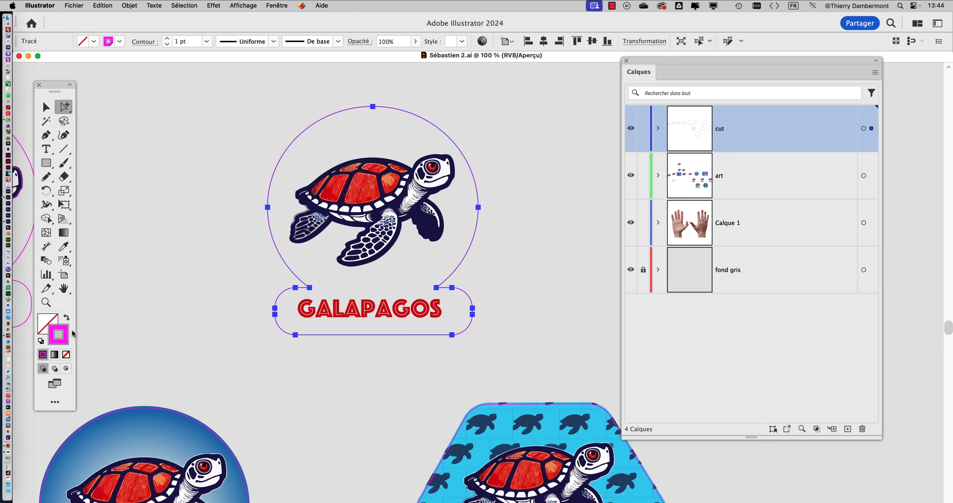
left_click(51, 318)
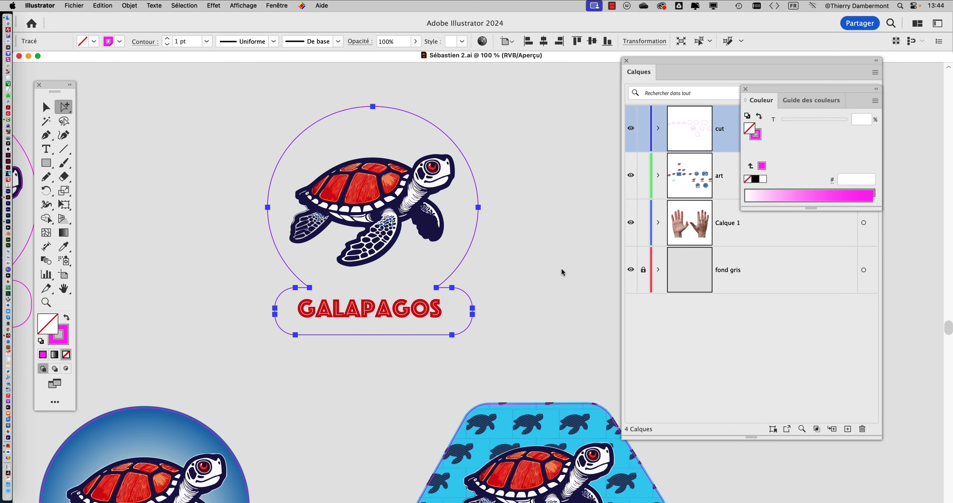
left_click(276, 6)
left_click(278, 387)
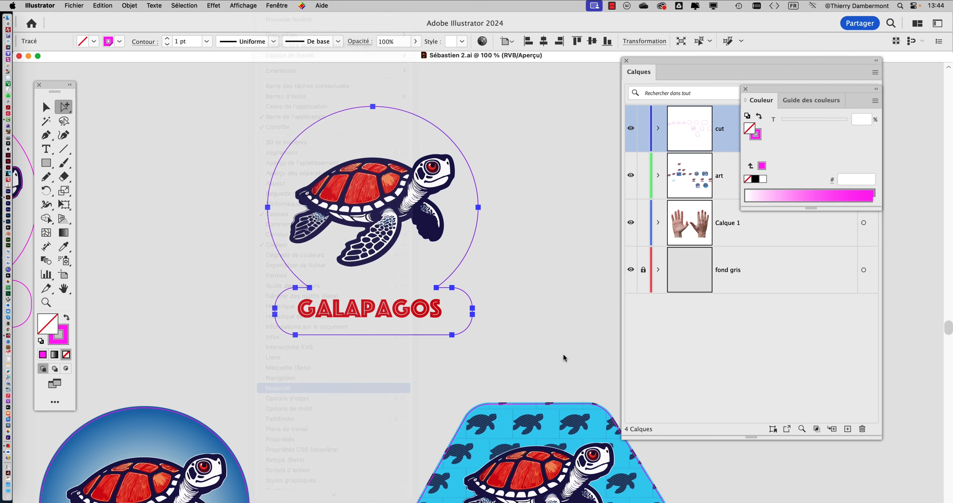
left_click(516, 432)
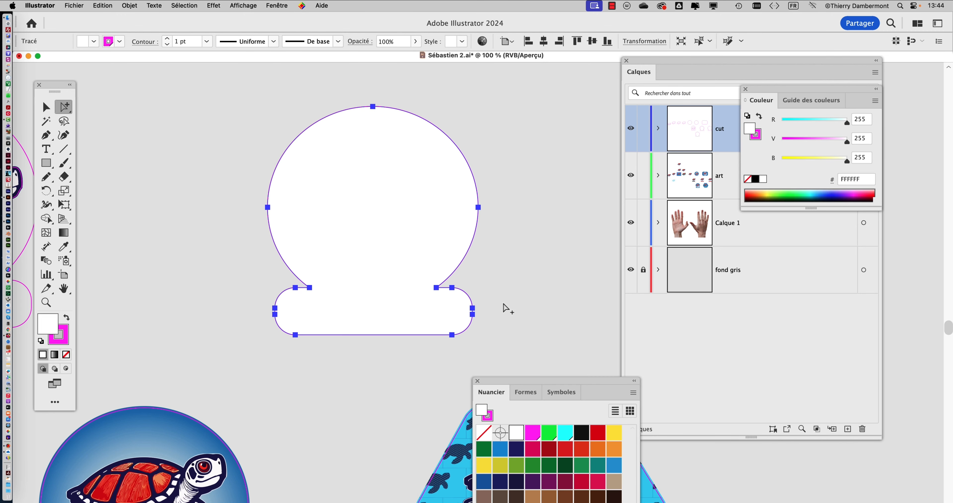
Move the white-filled contour to the art layer and send it behind the turtle and lettering.
left_click(129, 6)
mouse_move(140, 30)
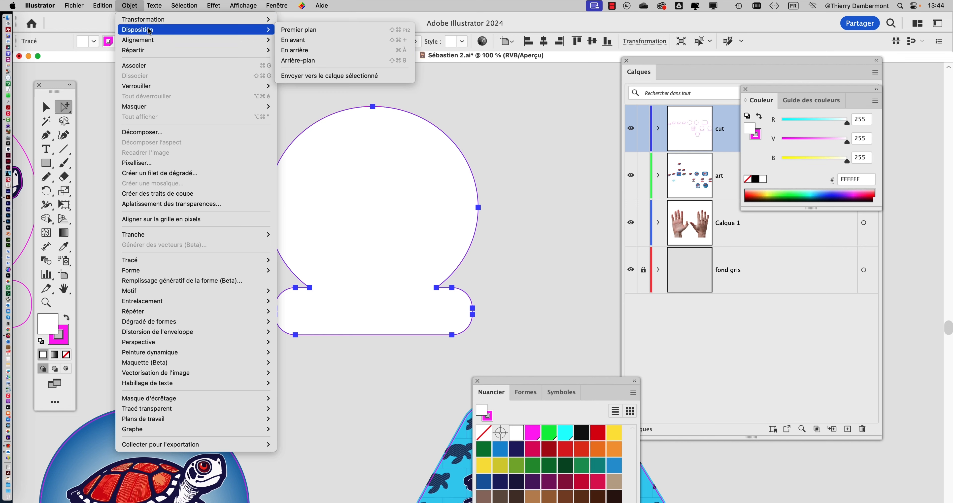
left_click(296, 60)
left_click(780, 322)
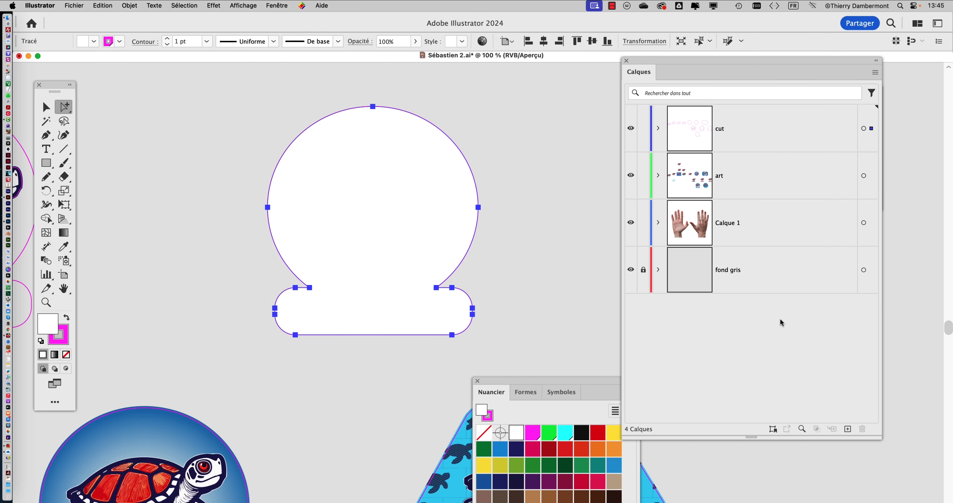
left_click_drag(873, 134, 871, 185)
left_click(129, 5)
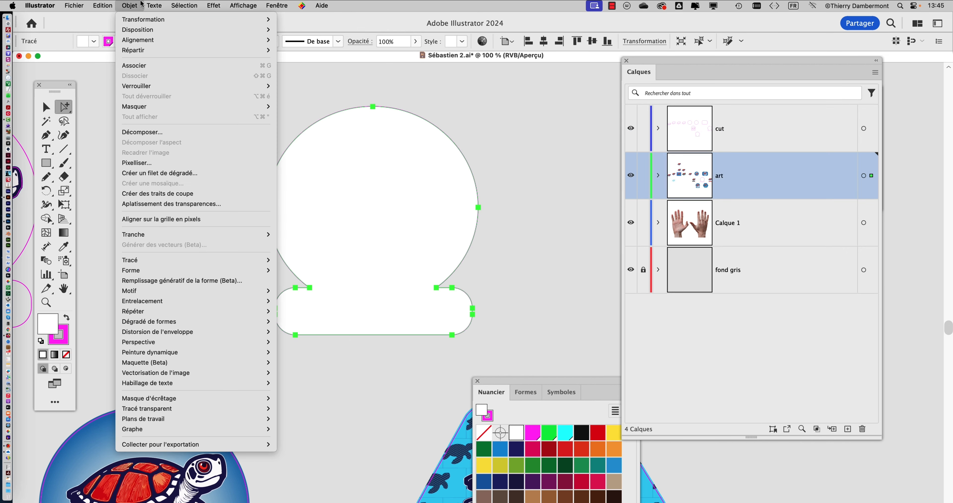
mouse_move(136, 36)
left_click(298, 61)
left_click(510, 208)
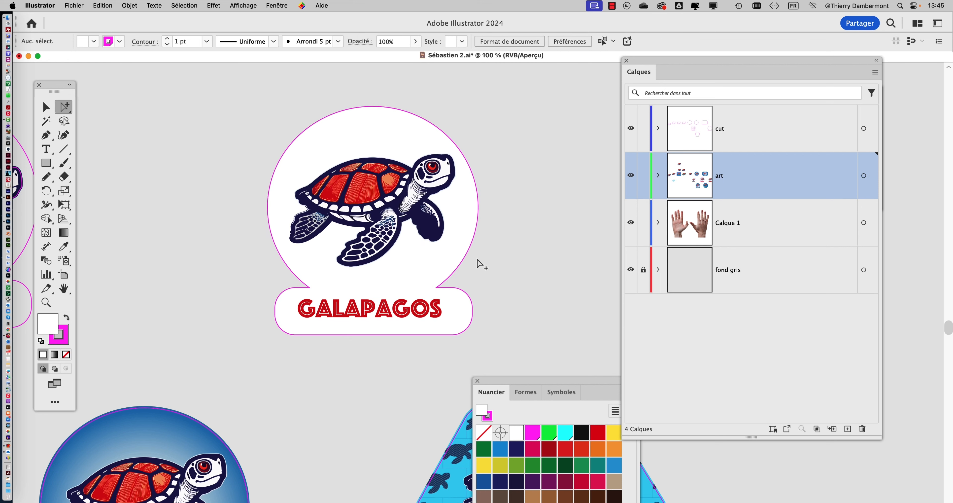
Unlock and expand the fond gris layer, and fill its background rectangle with a medium grey swatch.
scroll(415, 275, "up", 1)
left_click_drag(547, 241, 493, 291)
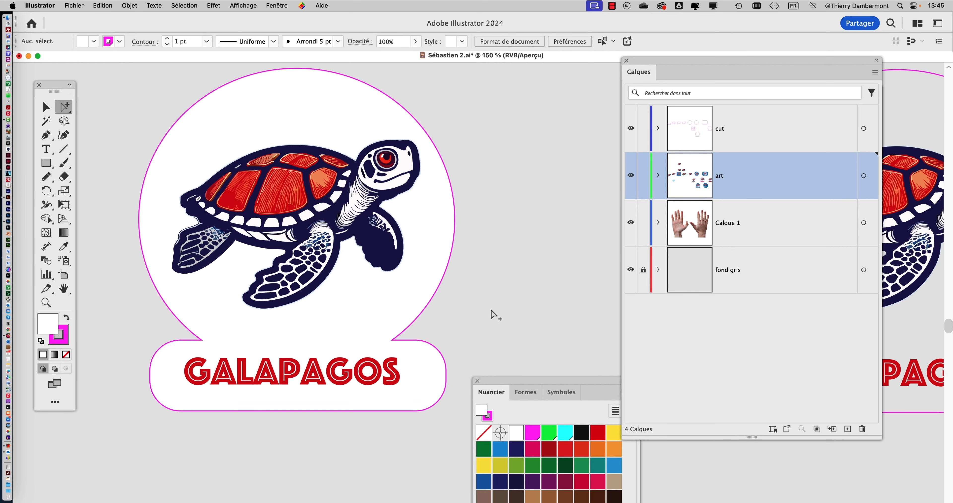
left_click(657, 270)
left_click(863, 318)
left_click_drag(589, 382, 709, 135)
left_click(718, 320)
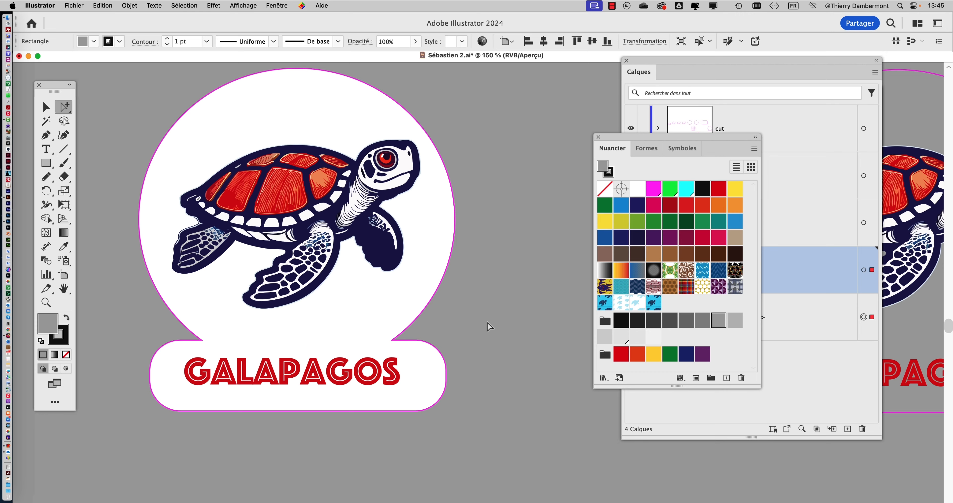
key("super+minus")
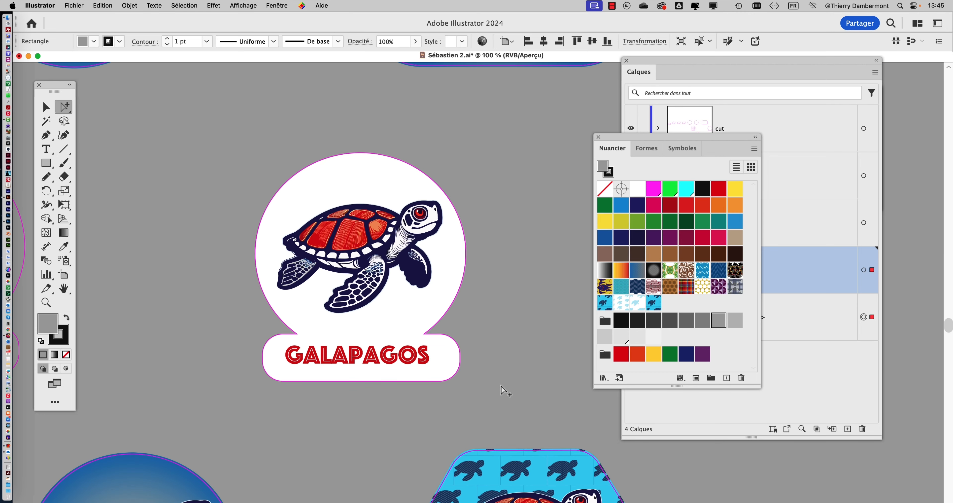
Move the red GALAPAGOS lettering slightly down to centre it vertically in the white banner.
left_click(383, 364)
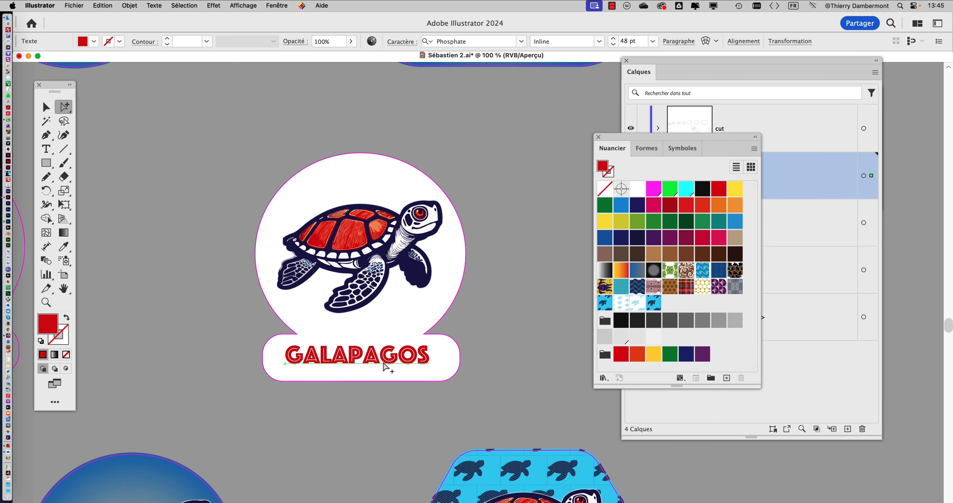
left_click_drag(385, 361, 385, 366)
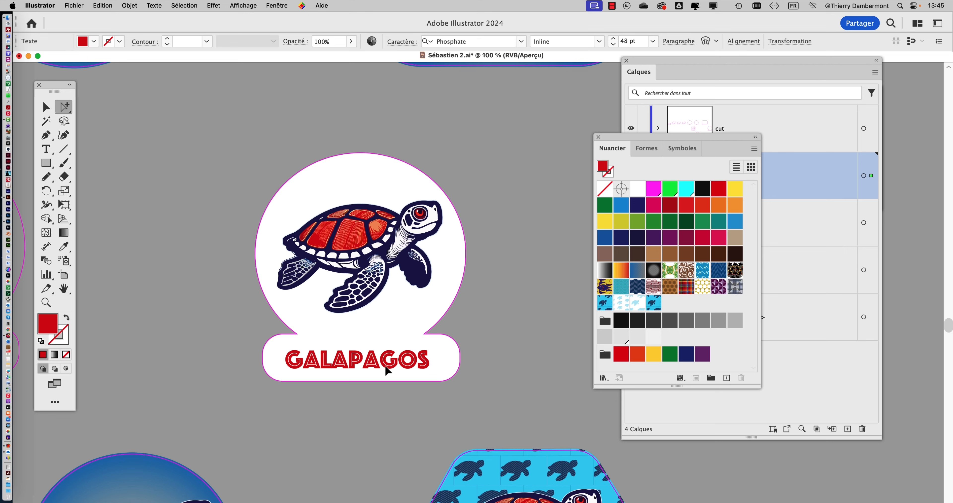
left_click_drag(385, 366, 386, 368)
left_click(555, 309)
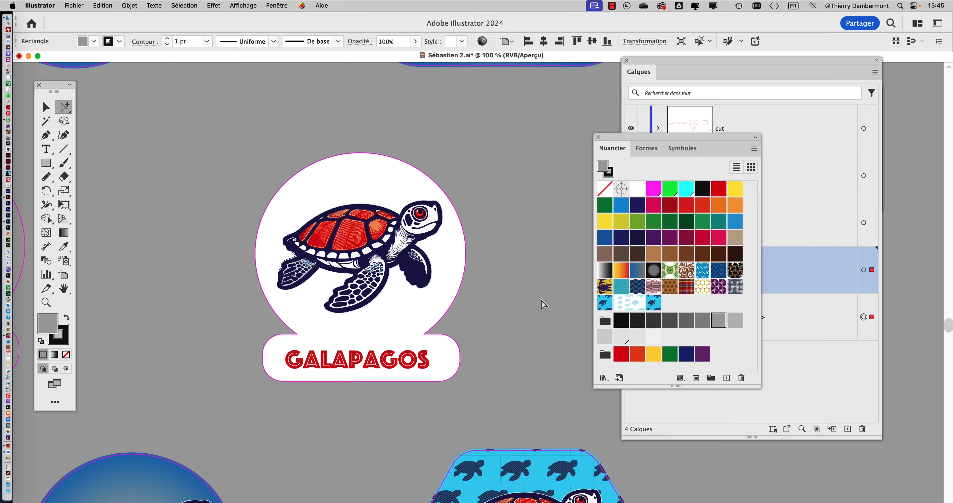
Compare the white-backed turtle sticker with the transparent, gradient and patterned stickers against the darker background.
scroll(539, 301, "down", 1)
scroll(540, 303, "down", 1)
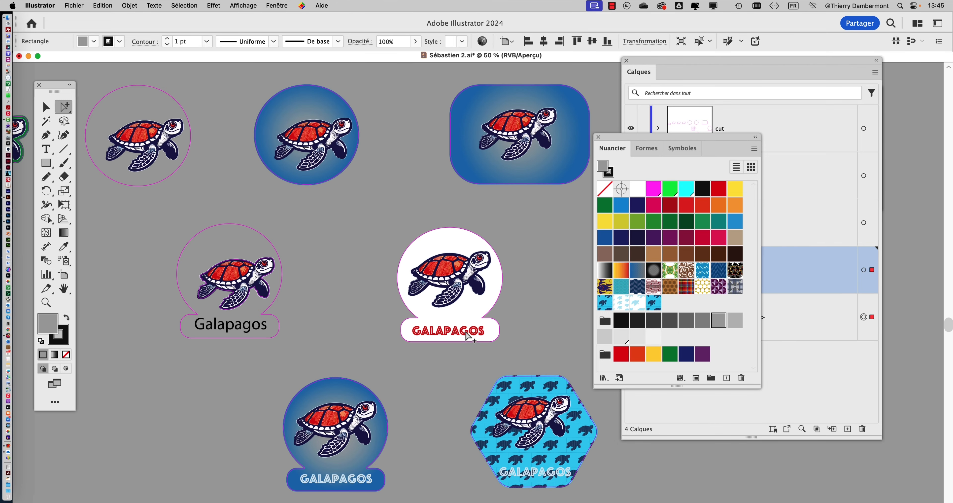
left_click_drag(397, 369, 259, 237)
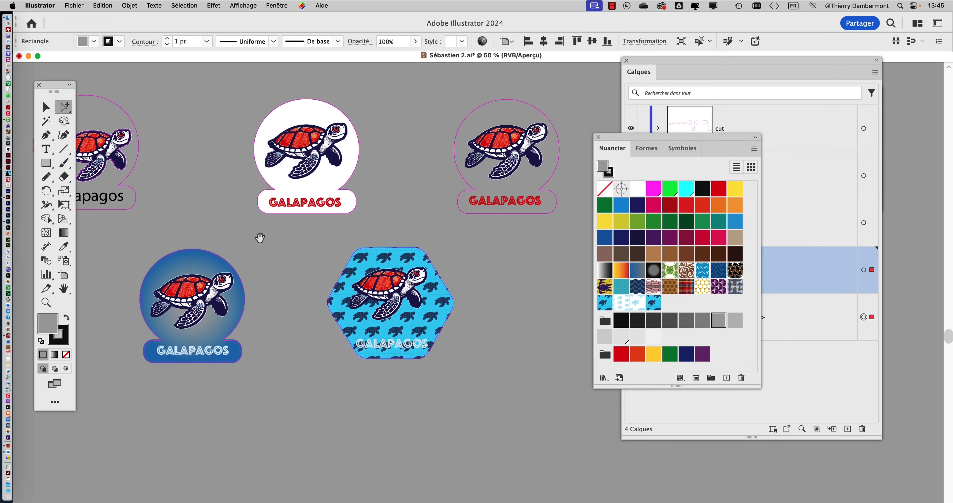
left_click_drag(444, 264, 321, 282)
scroll(409, 207, "up", 1)
left_click_drag(311, 217, 389, 265)
scroll(454, 190, "up", 1)
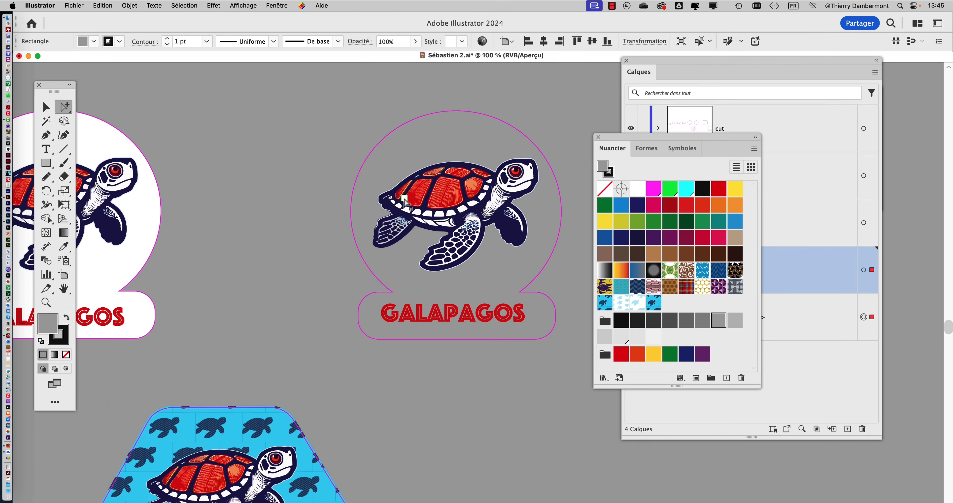
scroll(404, 201, "down", 1)
left_click_drag(342, 204, 542, 195)
left_click_drag(273, 209, 415, 195)
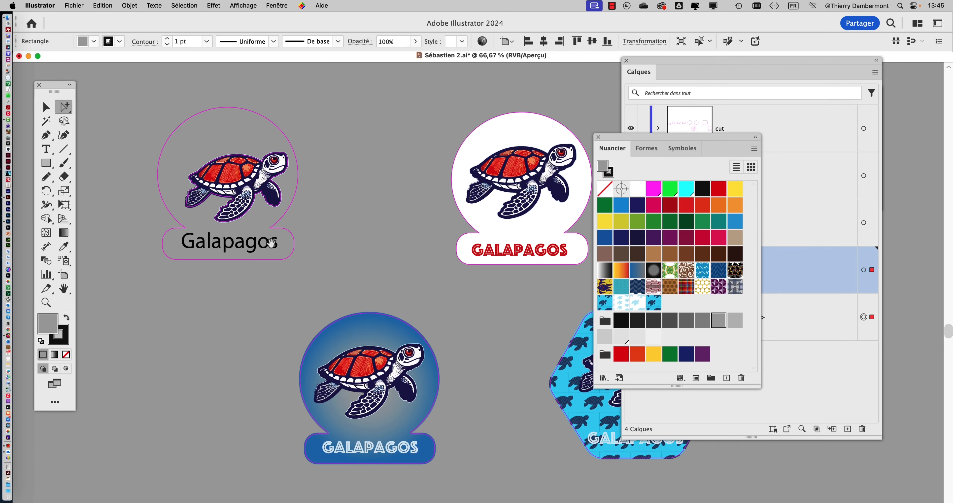
left_click_drag(361, 272, 127, 249)
left_click_drag(207, 259, 394, 155)
Examine the blue gradient turtle sticker's cut contour, bleed and GALAPAGOS lettering up close.
scroll(287, 285, "up", 1)
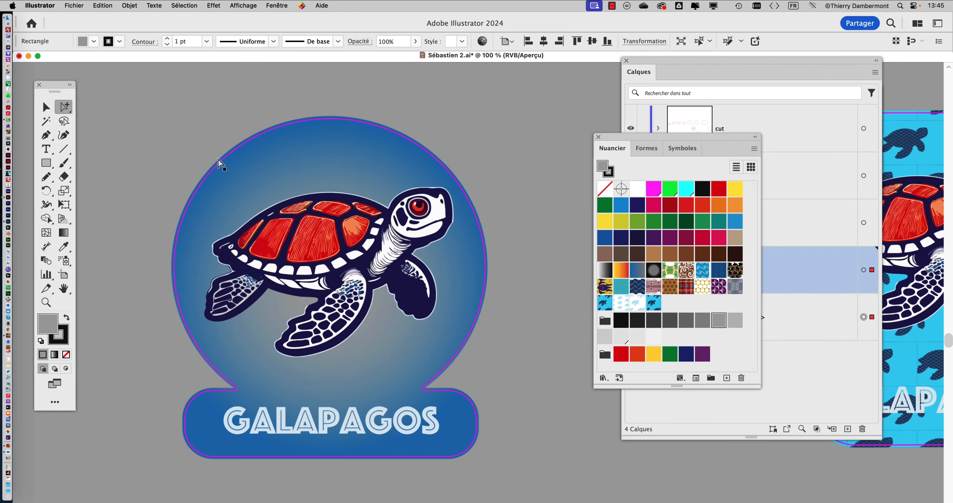
scroll(218, 163, "up", 3)
left_click(232, 162)
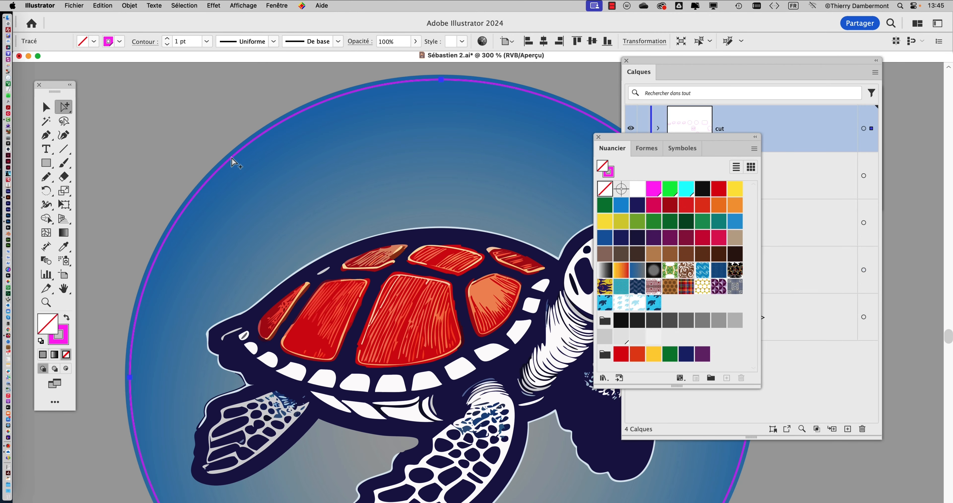
scroll(258, 277, "down", 3)
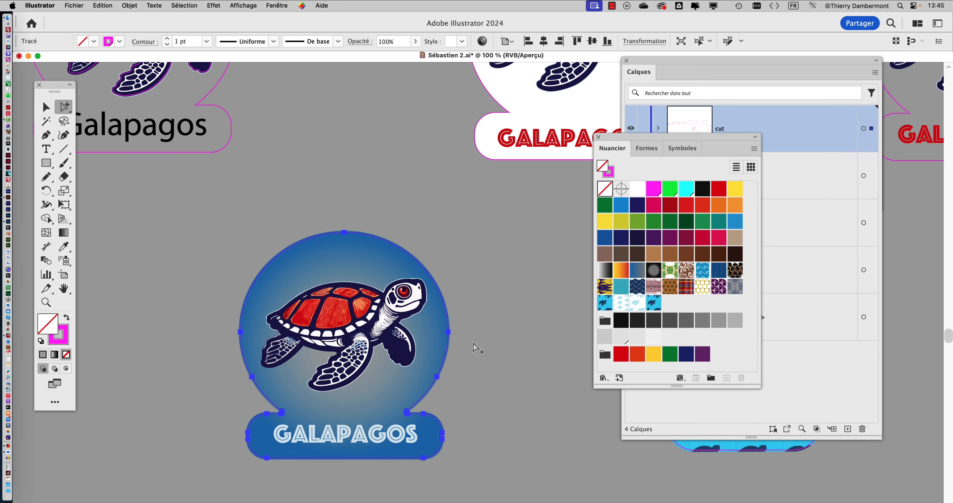
scroll(471, 348, "down", 3)
scroll(402, 407, "up", 3)
scroll(402, 407, "up", 4)
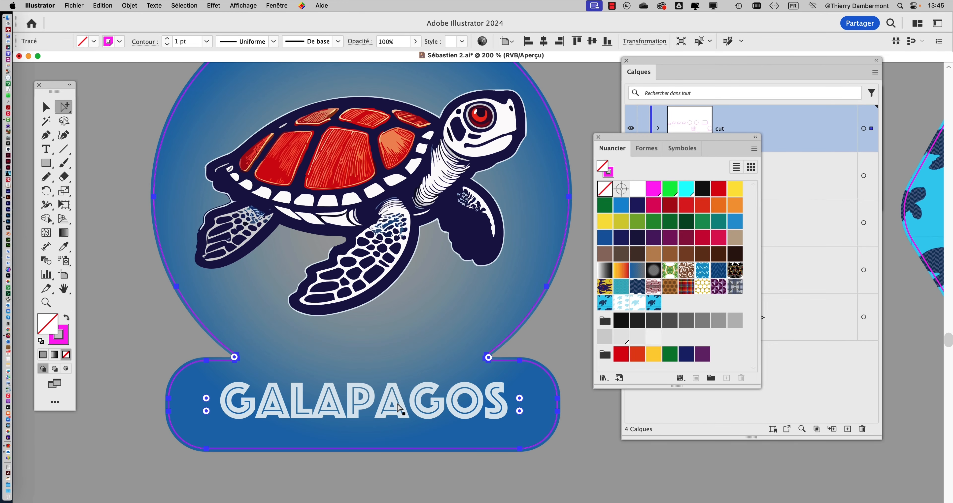
left_click(390, 399)
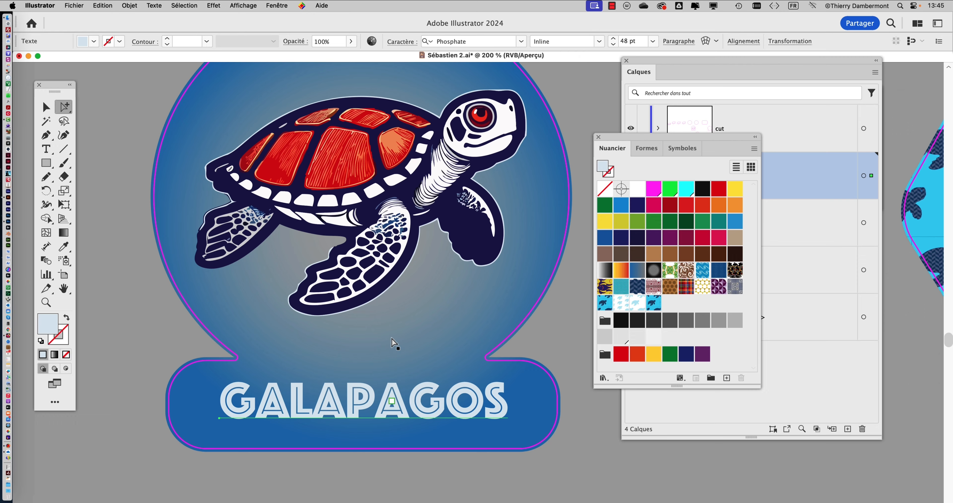
scroll(392, 347, "down", 4)
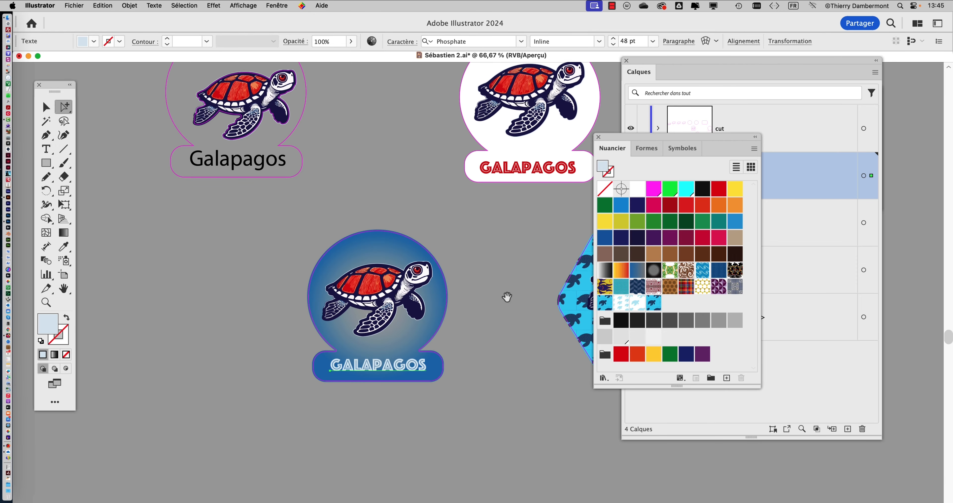
Examine the hexagonal sticker's turtle pattern, tile lines and magenta outline up close, and hide the swatches.
left_click_drag(506, 297, 311, 251)
scroll(431, 279, "up", 3)
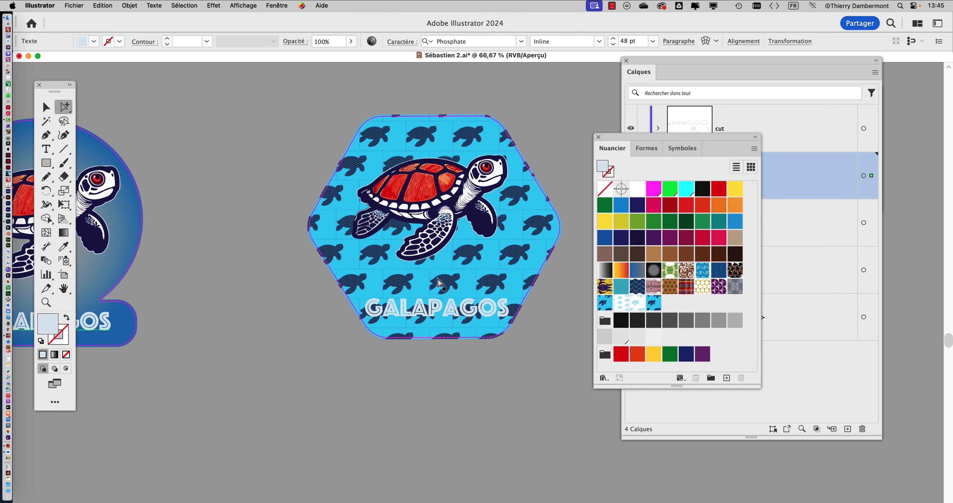
left_click(334, 256)
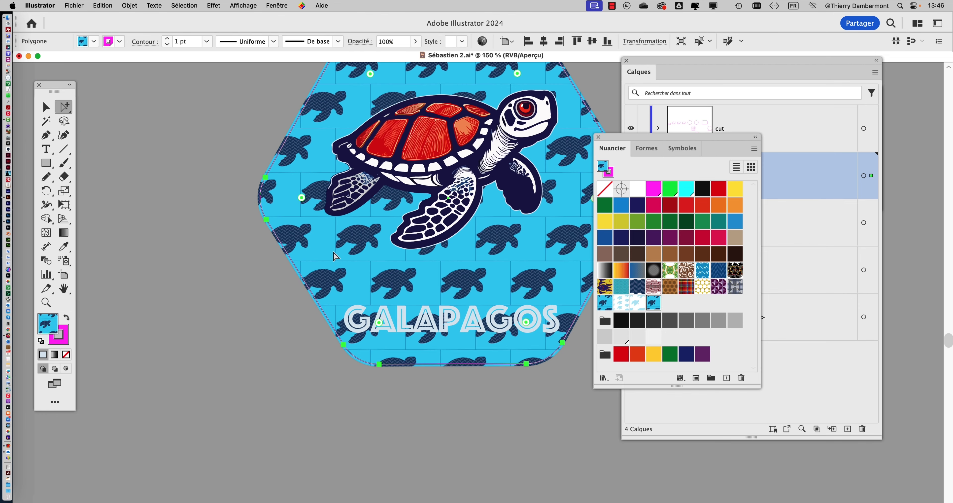
scroll(334, 256, "up", 5)
scroll(335, 255, "up", 4)
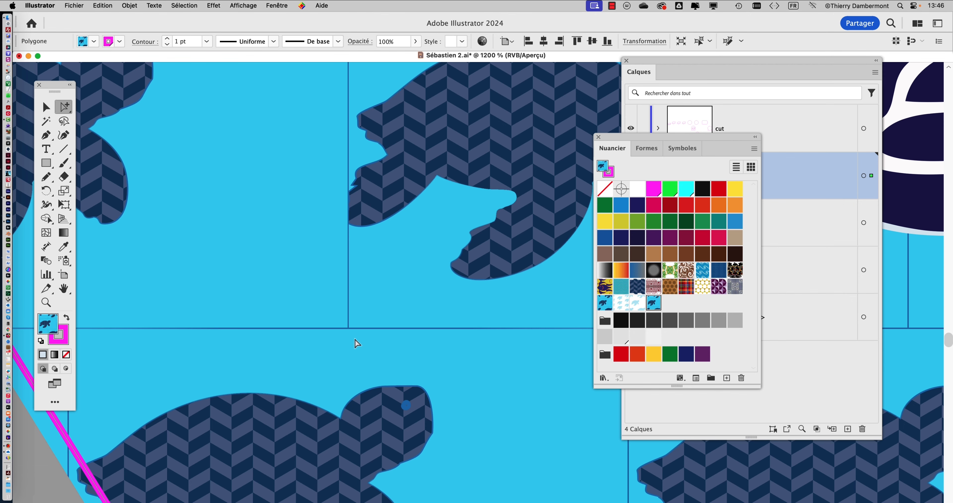
scroll(296, 338, "down", 6)
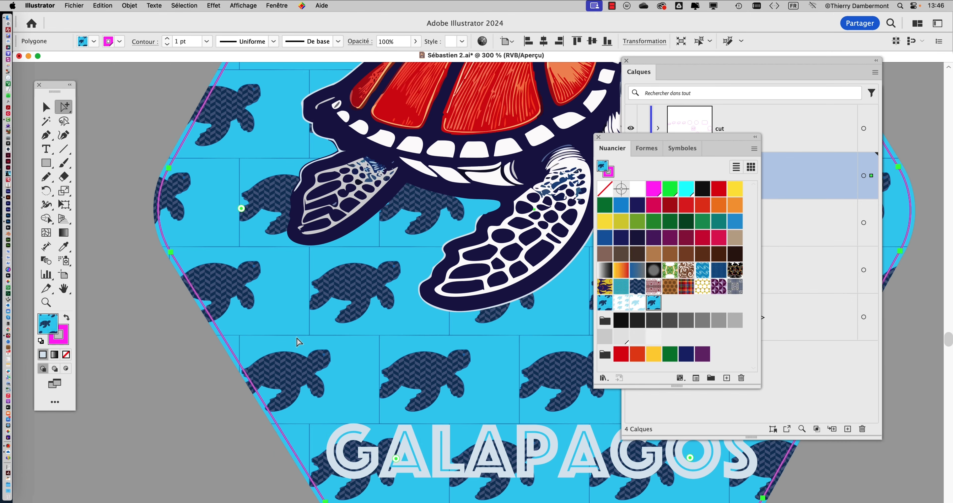
scroll(296, 339, "down", 3)
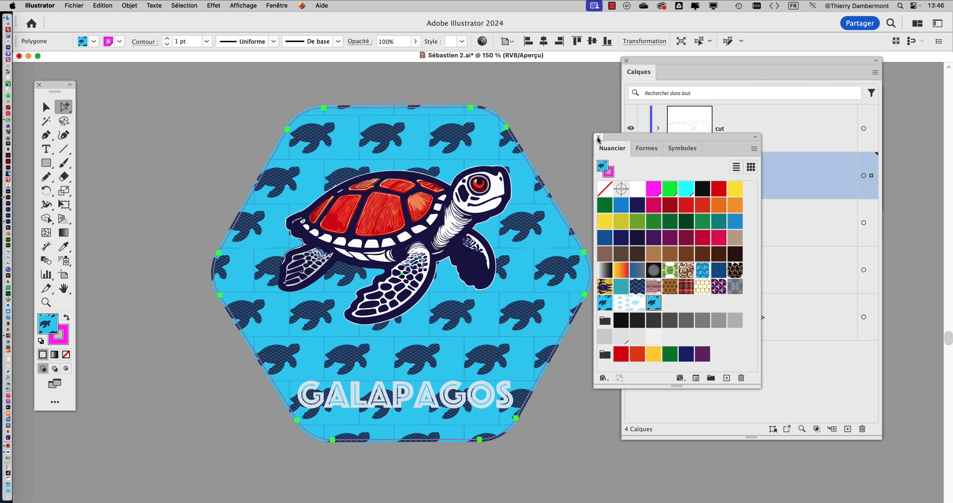
left_click(597, 137)
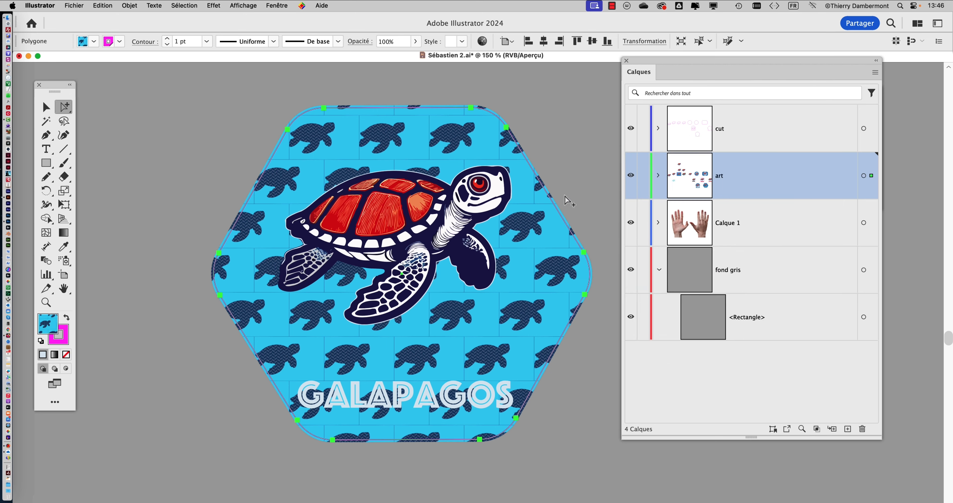
Try moving the patterned hexagon from the art layer to the cut layer, and undo the move.
left_click(553, 190)
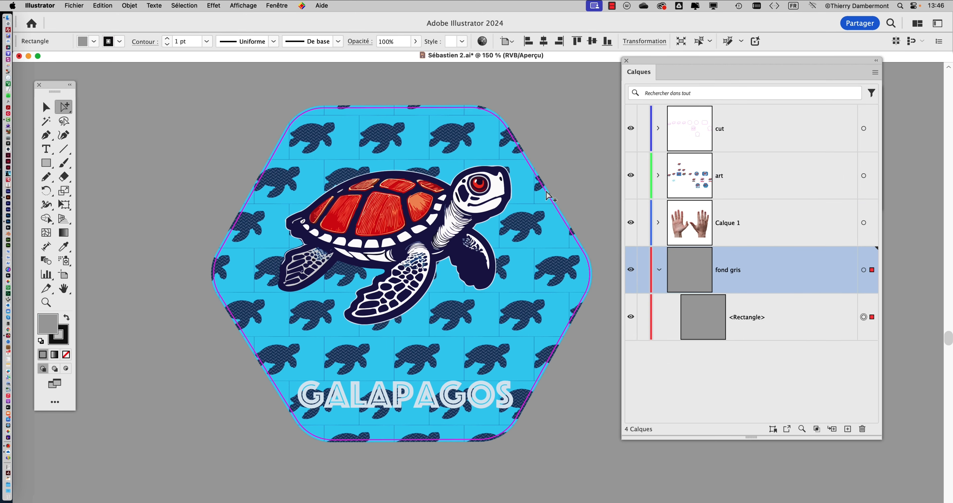
left_click(547, 196)
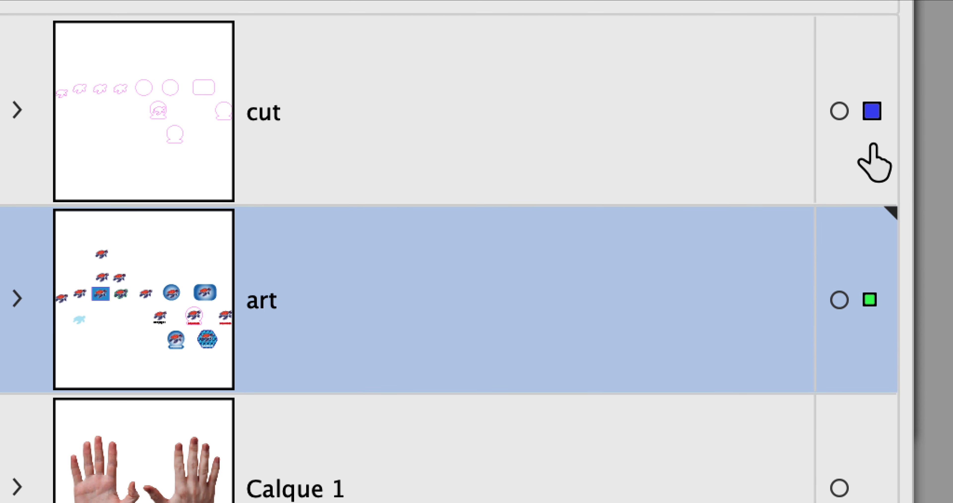
left_click(872, 146)
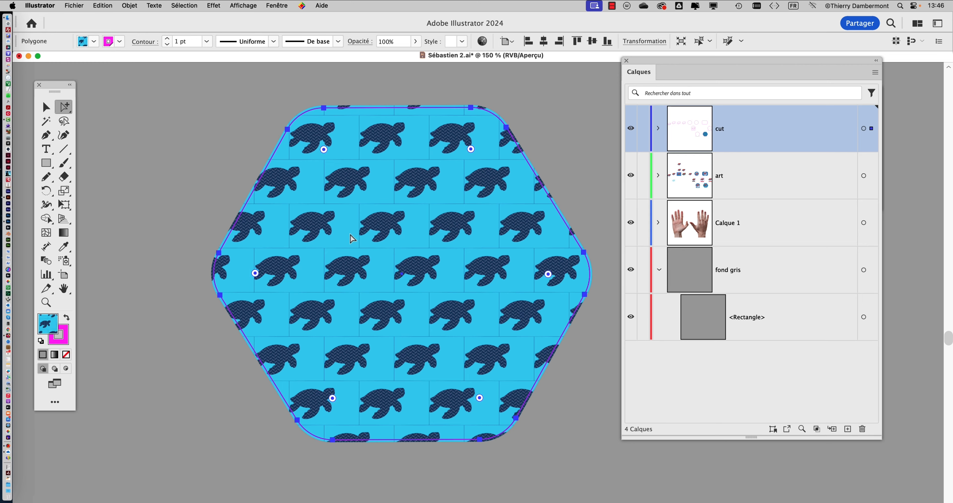
scroll(350, 234, "down", 2)
key("super+z")
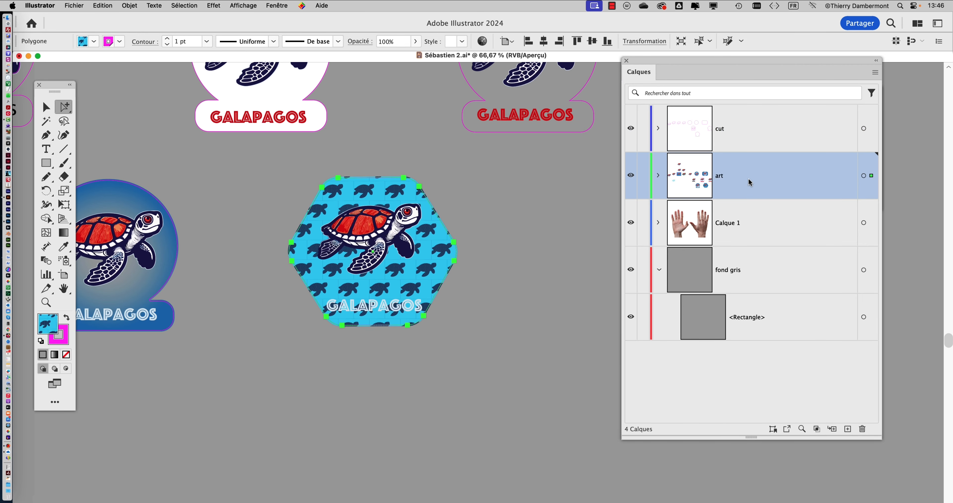
Revert Sébastien 2.ai to its saved version and collapse the cut and art layers.
left_click(67, 4)
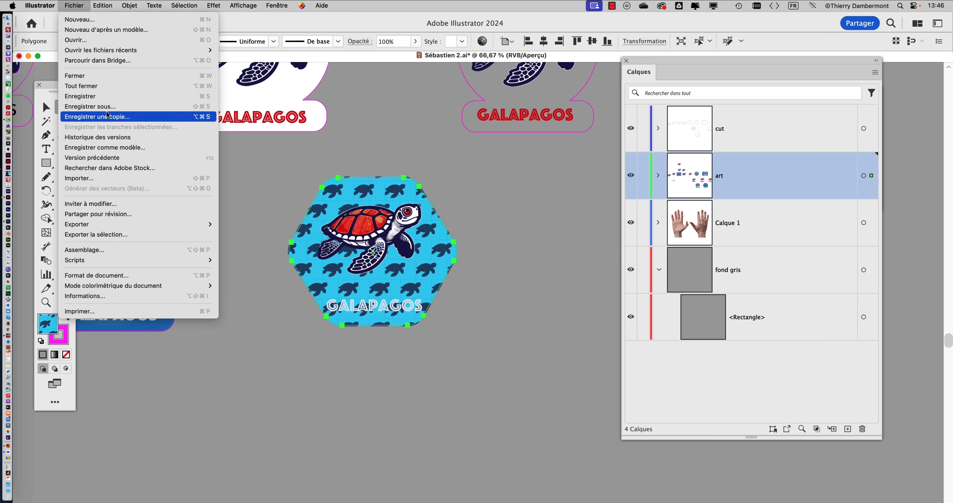
left_click(108, 160)
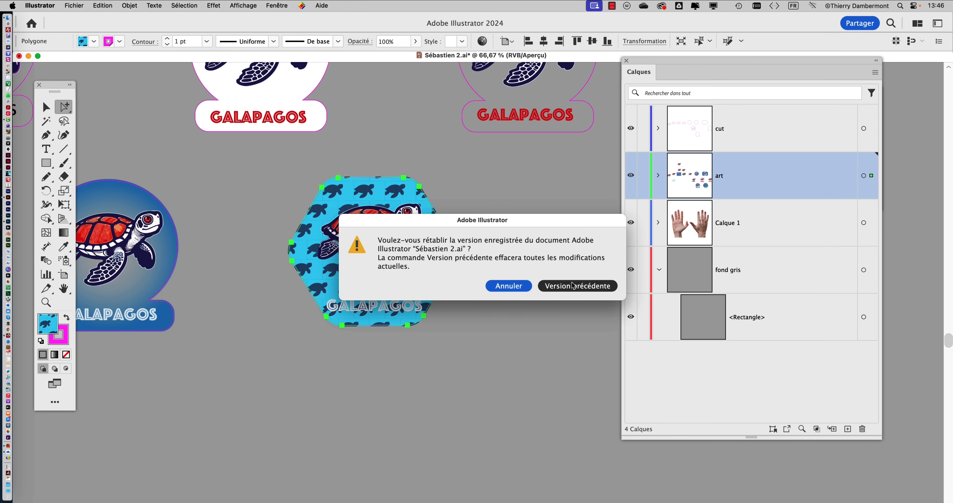
left_click(576, 288)
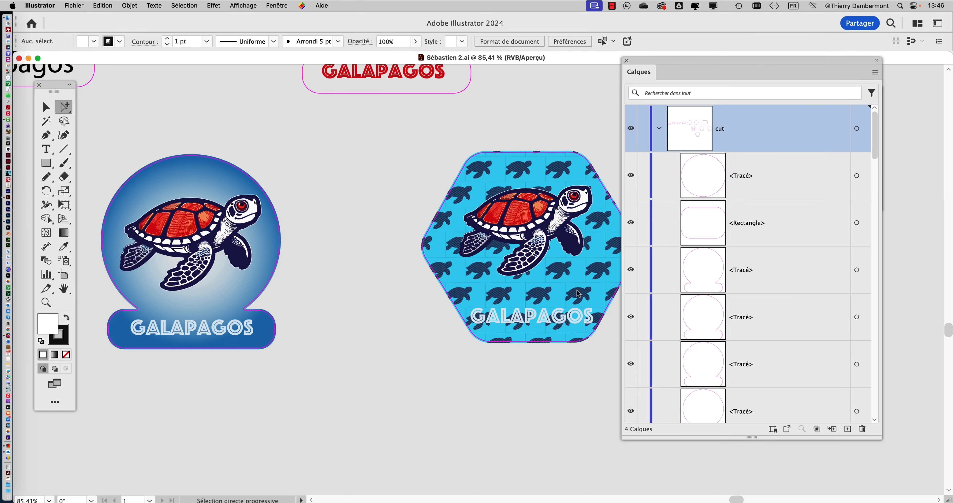
left_click_drag(519, 215, 379, 227)
left_click(373, 169, "super")
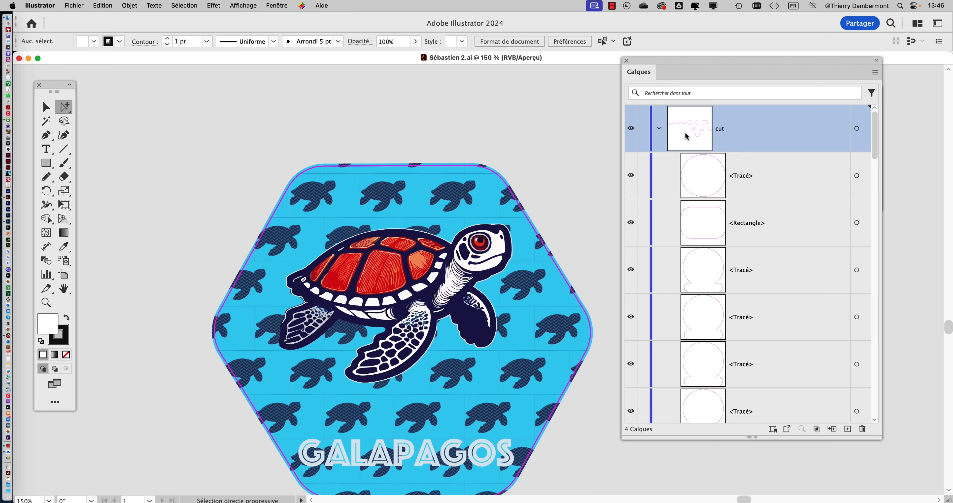
left_click(658, 129)
left_click(659, 175)
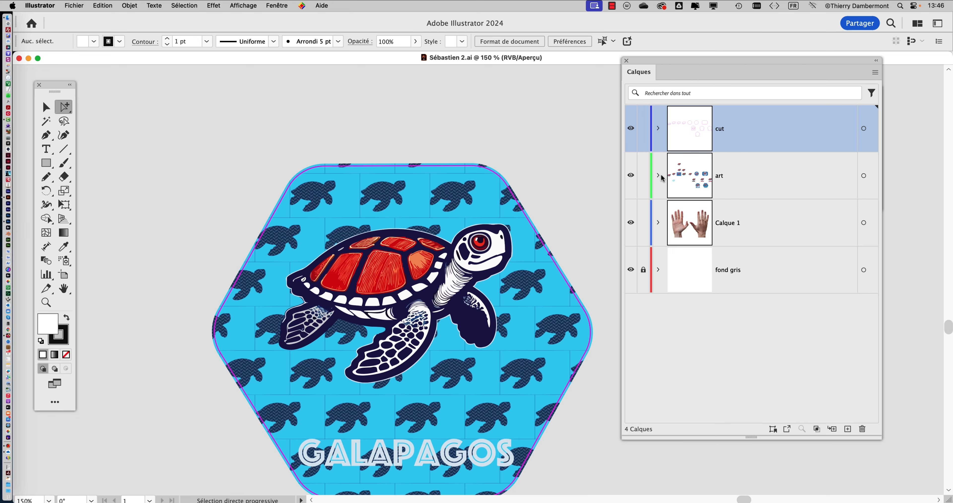
Try moving the magenta-outlined hexagon with its turtle pattern fill into the cut layer, and undo the move.
left_click(476, 169)
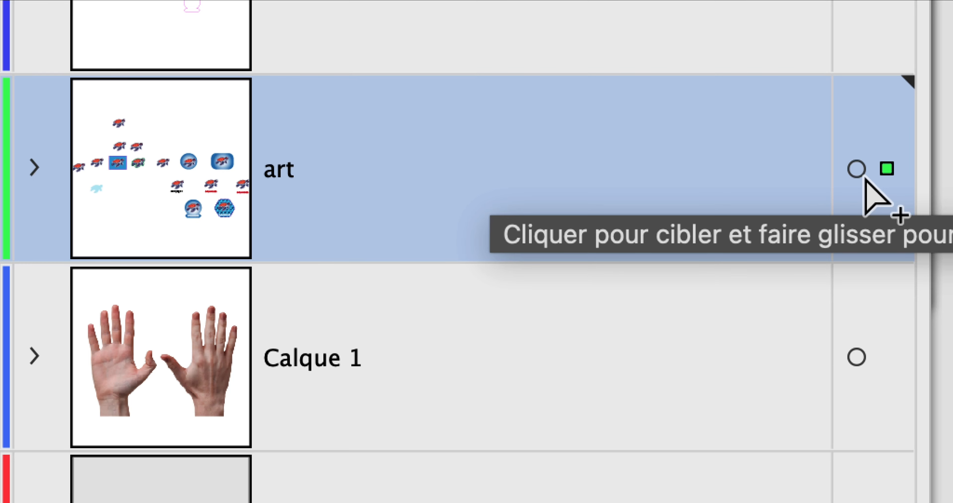
left_click_drag(887, 169, 906, 28)
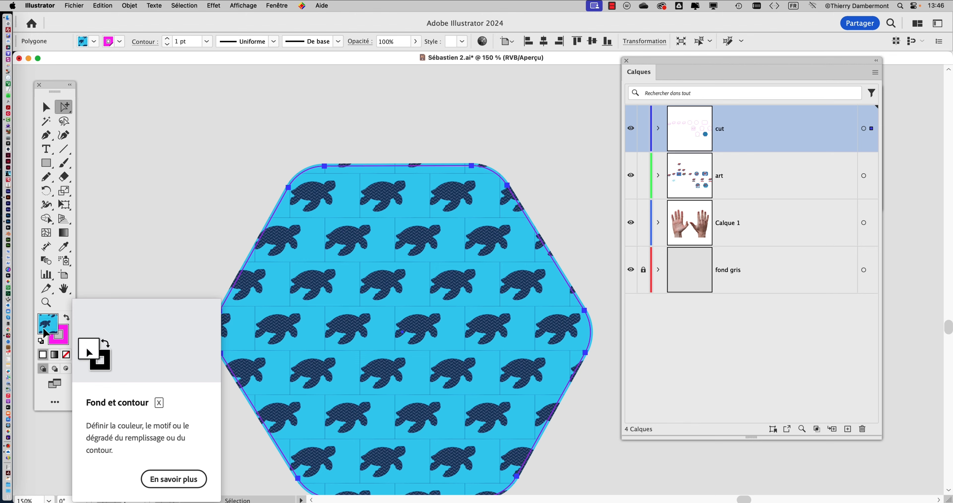
key("super+z")
Remove the pattern fill from the magenta-outlined hexagon and move the outline from the art layer to the cut layer.
scroll(522, 193, "up", 5)
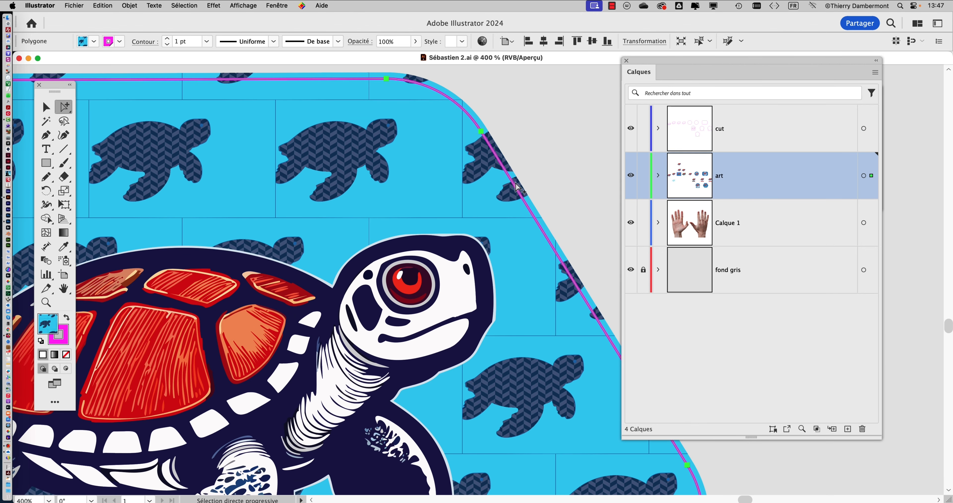
left_click(517, 188)
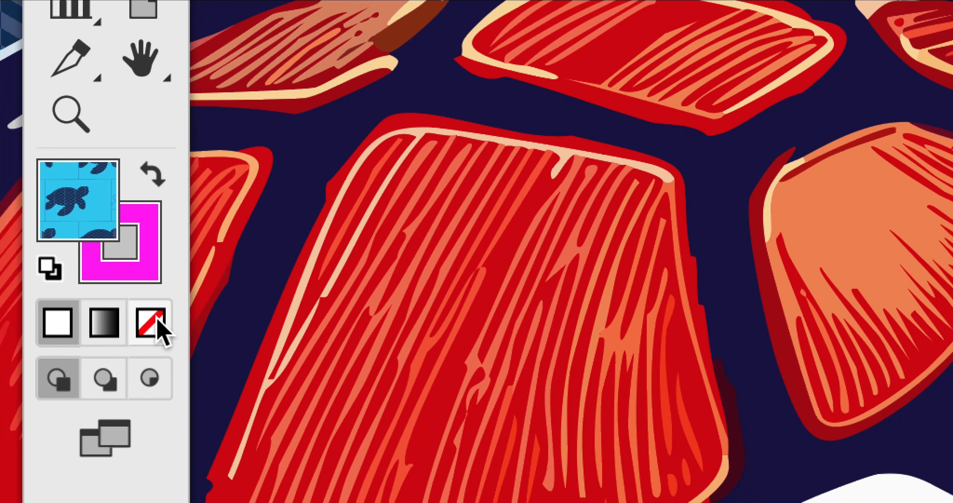
left_click(223, 448)
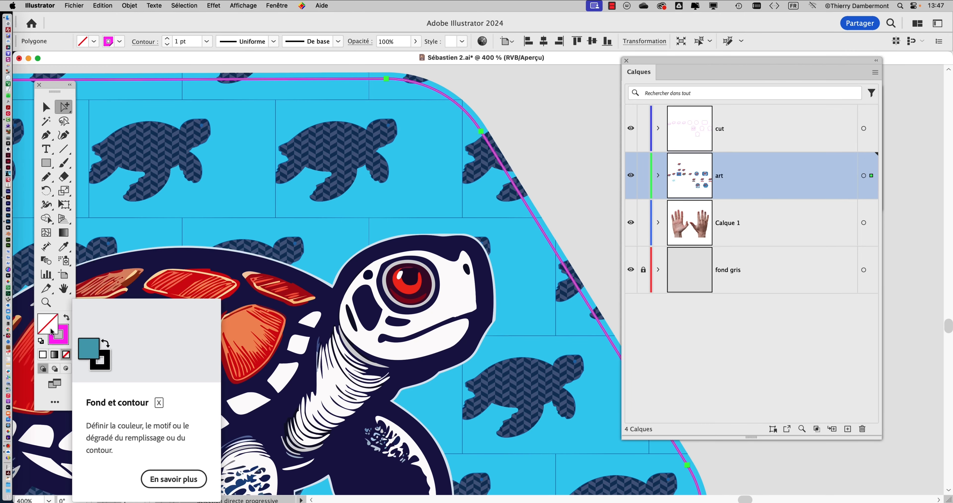
left_click_drag(870, 175, 871, 135)
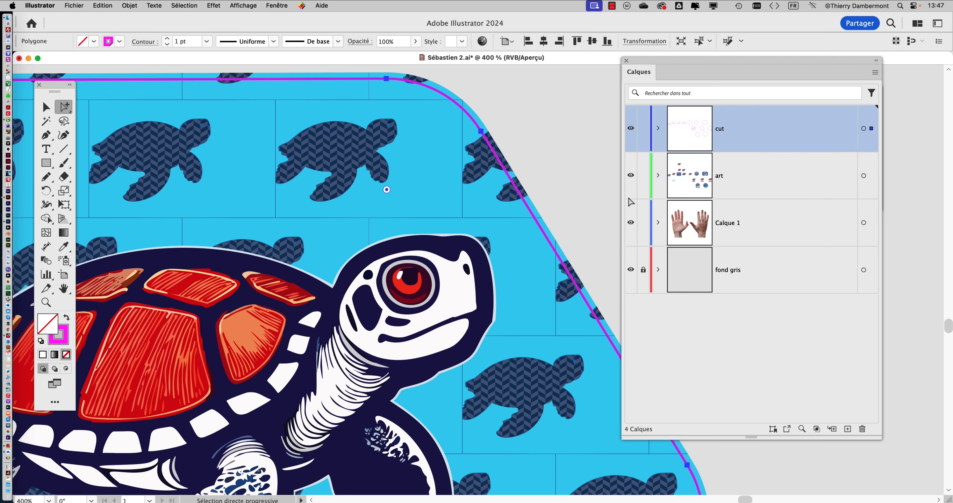
Check which layer holds the cut contours of the blue gradient sticker and the two red GALAPAGOS stickers.
scroll(589, 221, "down", 3)
scroll(590, 221, "down", 2)
scroll(278, 207, "left", 10)
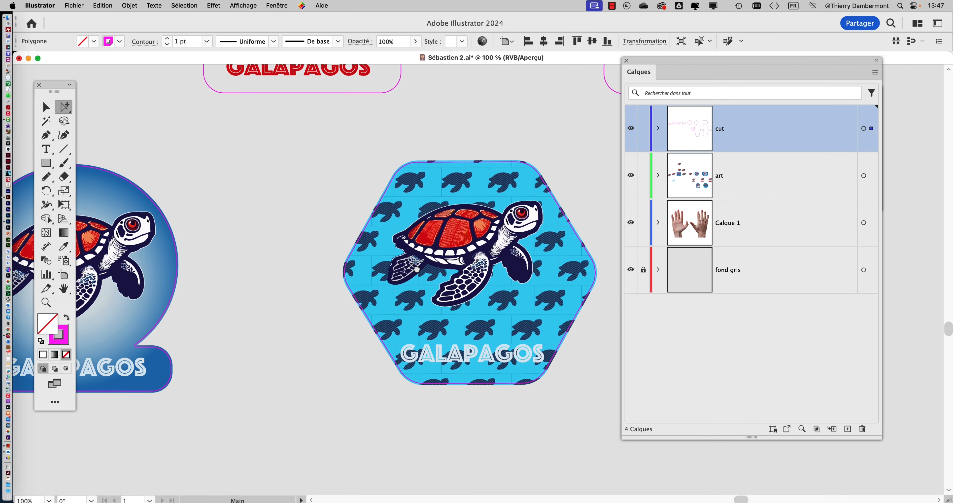
left_click(278, 192)
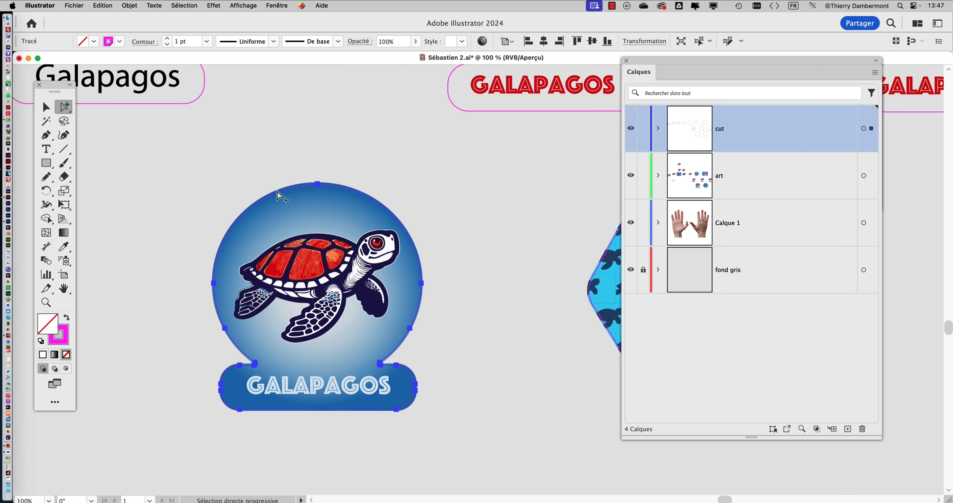
scroll(278, 192, "up", 6)
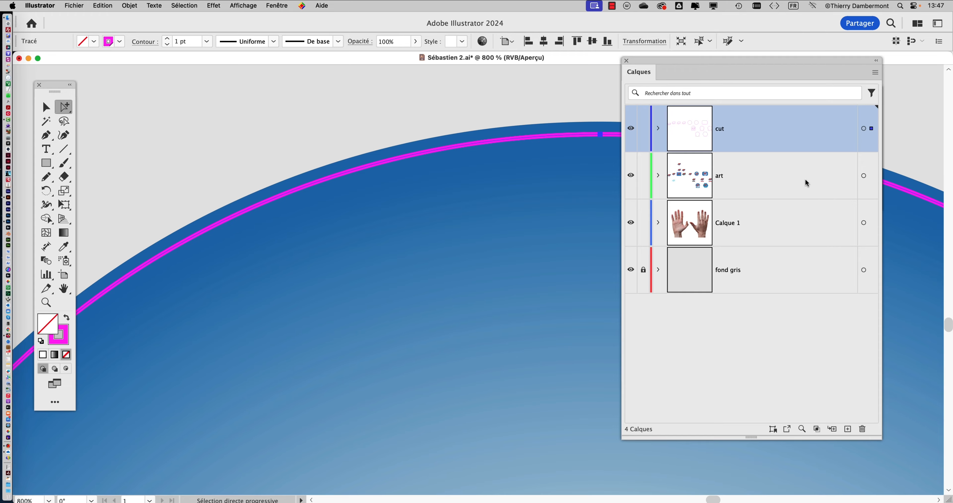
scroll(309, 258, "down", 7)
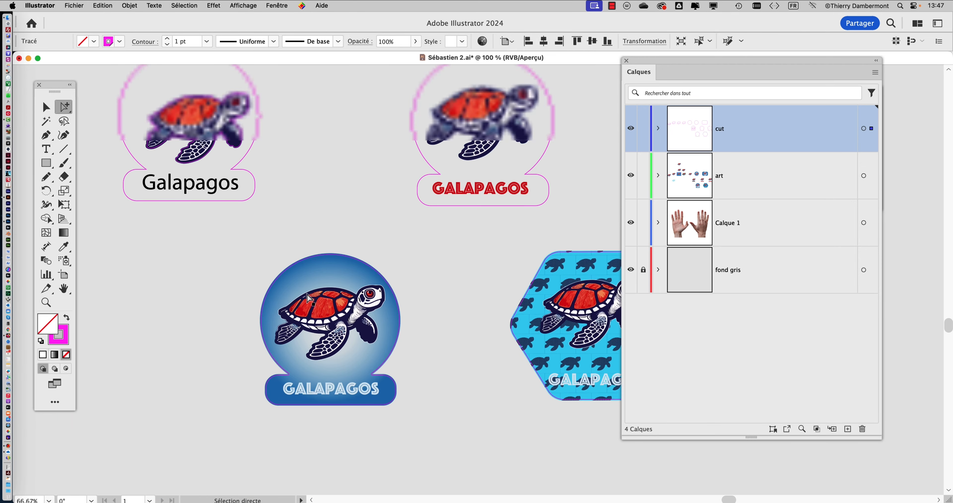
scroll(340, 315, "right", 5)
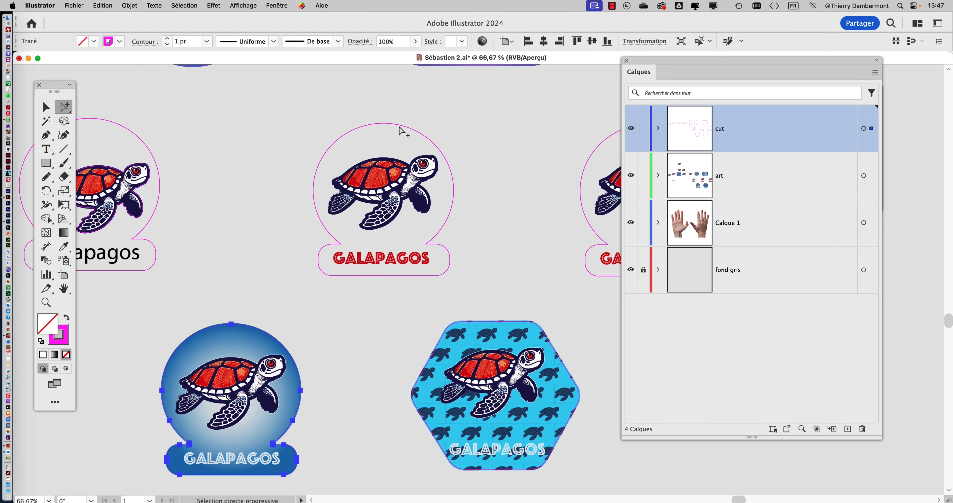
left_click(399, 127)
scroll(518, 163, "right", 5)
left_click(450, 118)
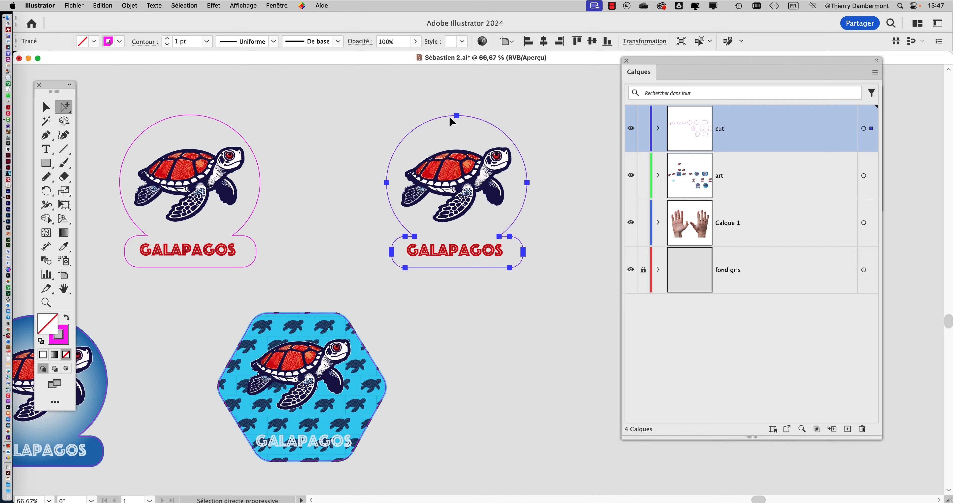
scroll(511, 148, "left", 5)
scroll(510, 149, "down", 3)
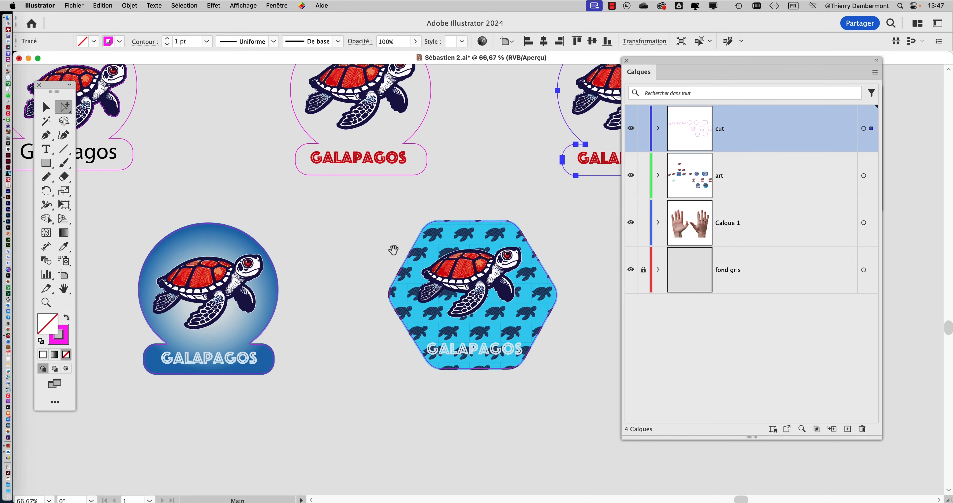
Examine the thin tile lines in the hexagonal sticker's turtle pattern at high magnification.
scroll(444, 265, "up", 3)
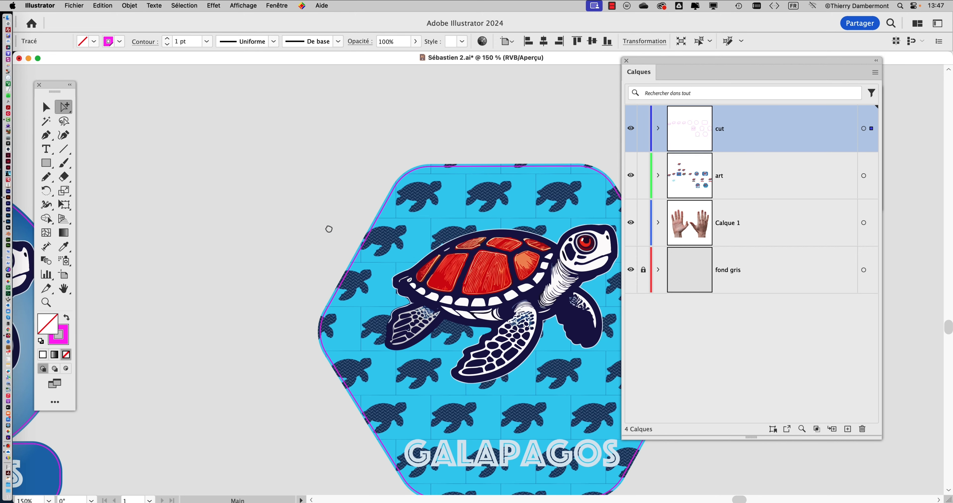
scroll(328, 229, "right", 4)
scroll(328, 229, "down", 1)
key("v")
left_click(206, 131)
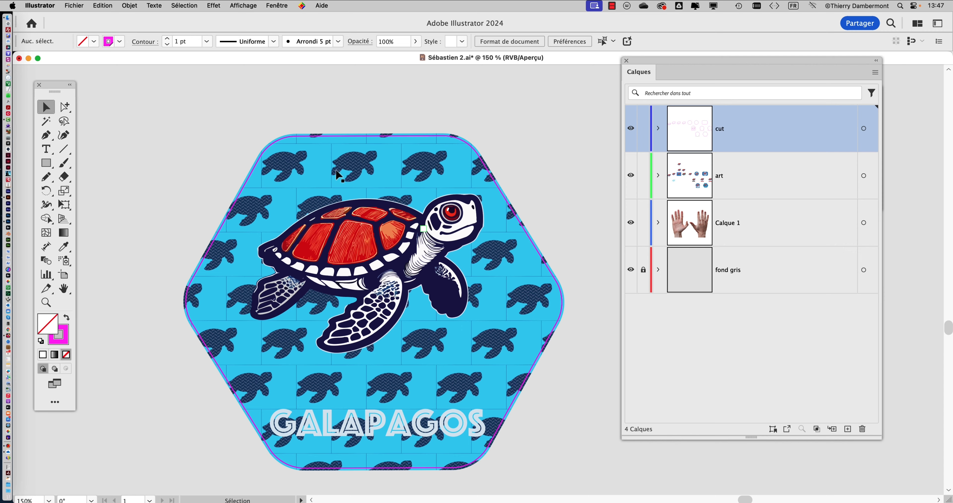
scroll(338, 174, "up", 10)
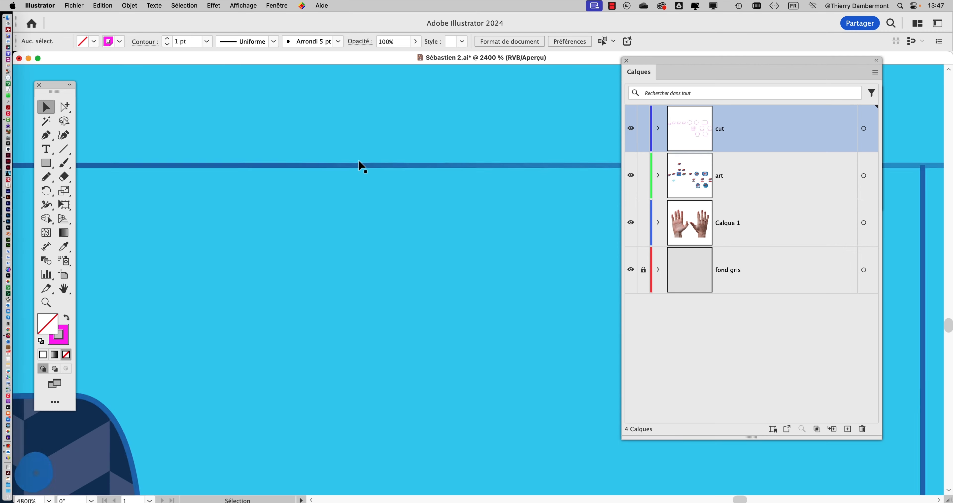
scroll(358, 161, "up", 5)
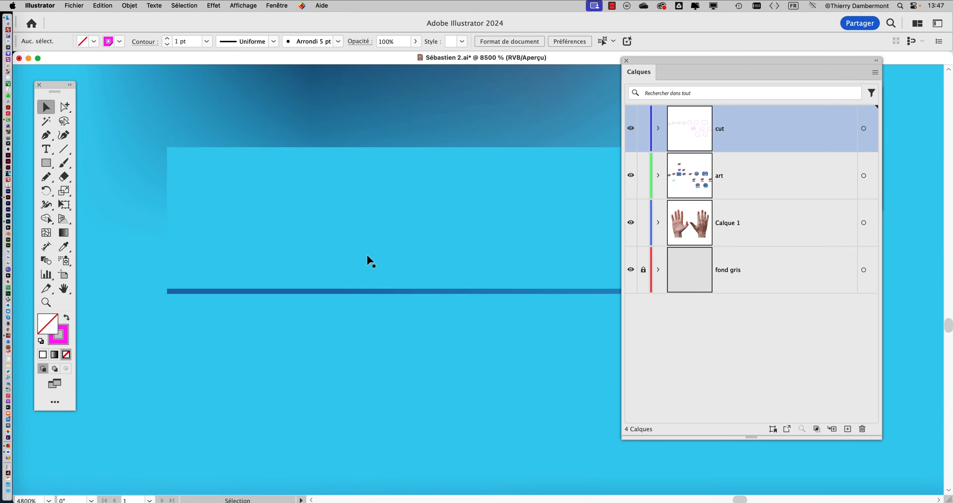
scroll(368, 257, "down", 12)
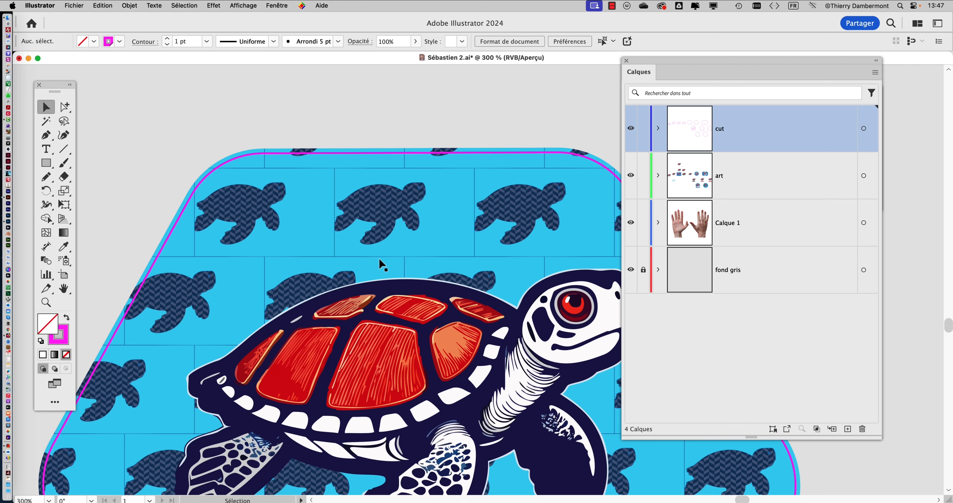
scroll(382, 264, "up", 10)
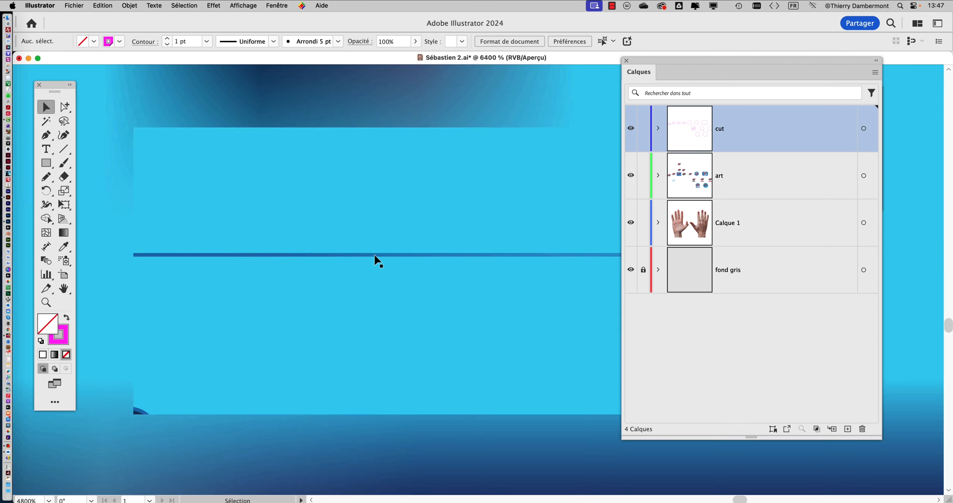
scroll(377, 261, "down", 10)
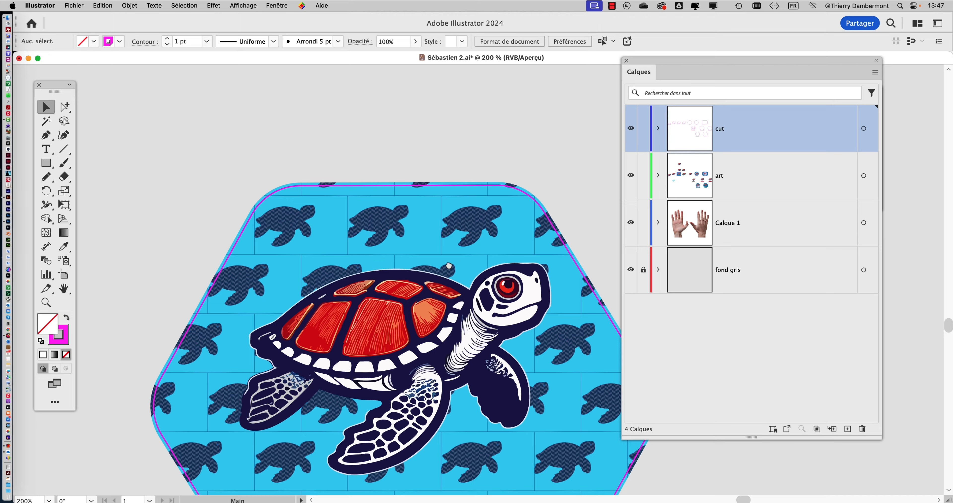
left_click_drag(449, 265, 223, 182)
scroll(264, 209, "down", 1)
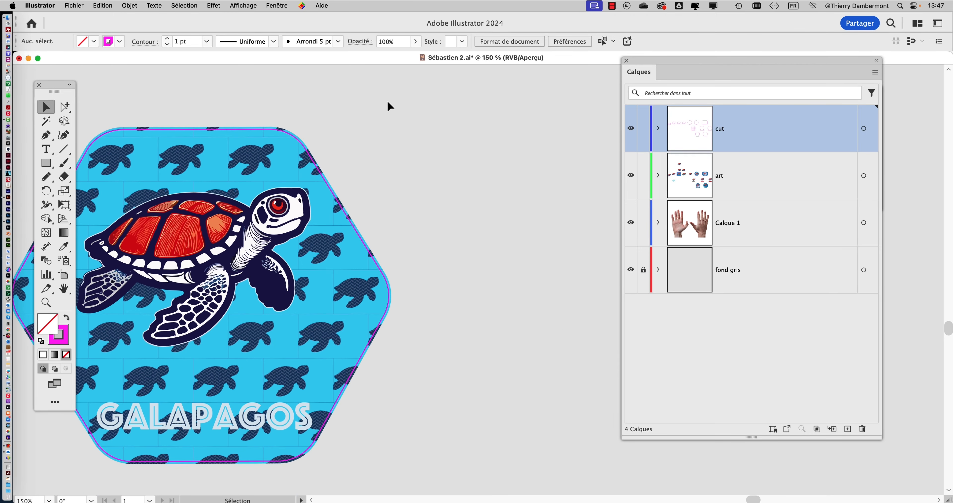
Show the swatches beside the hexagonal sticker and lock the cut layer.
left_click(285, 5)
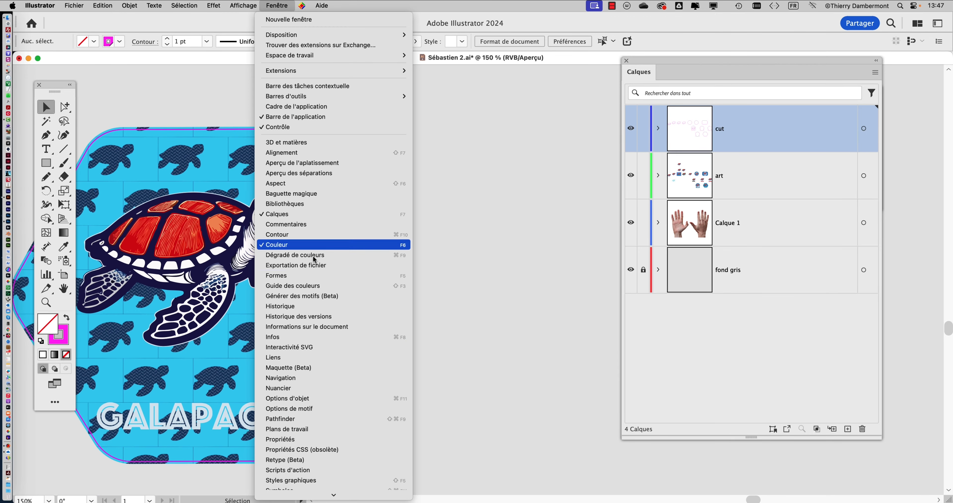
left_click(304, 389)
left_click_drag(611, 143, 454, 121)
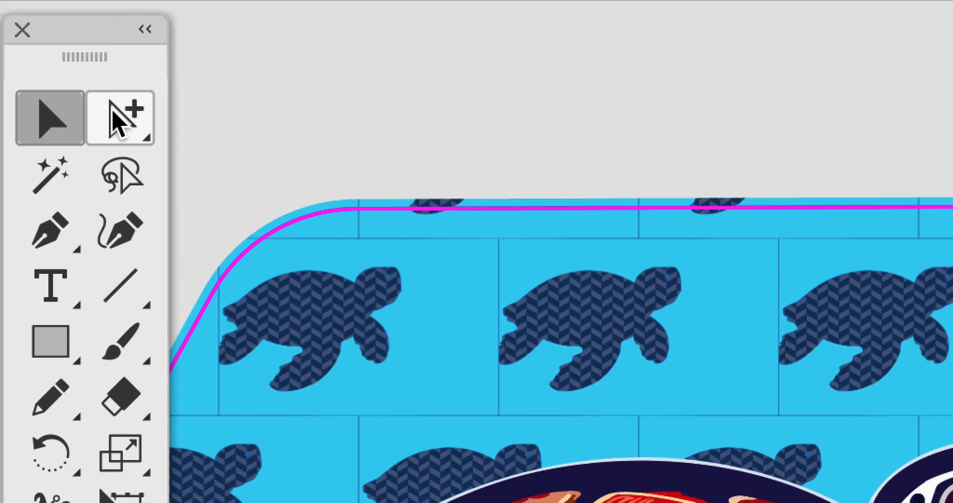
left_click(117, 122)
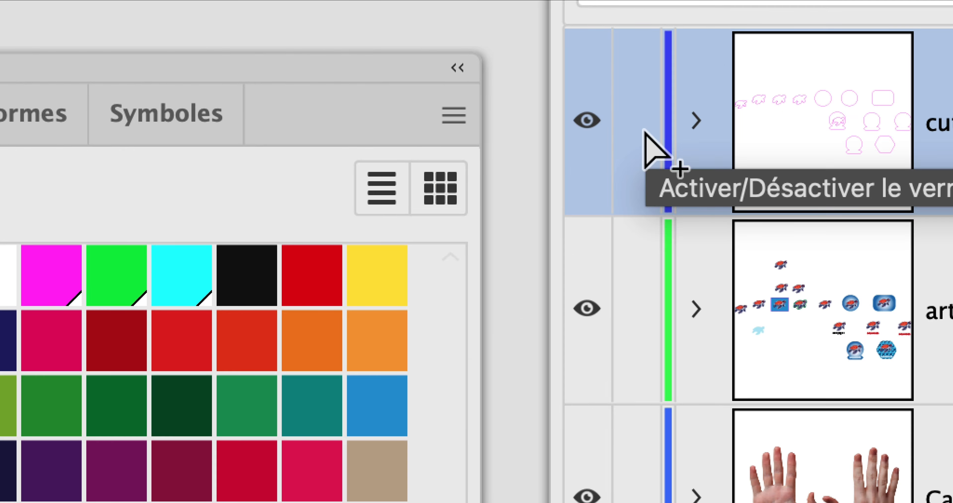
left_click(644, 133)
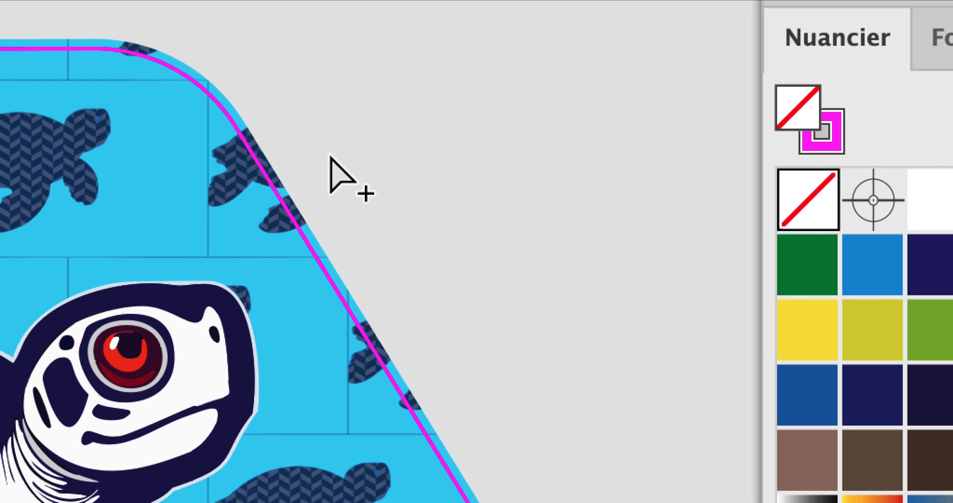
Open the hexagonal sticker's turtle pattern Nouveau motif 3 for editing and select the light blue background rectangle of its tile.
left_click(301, 155)
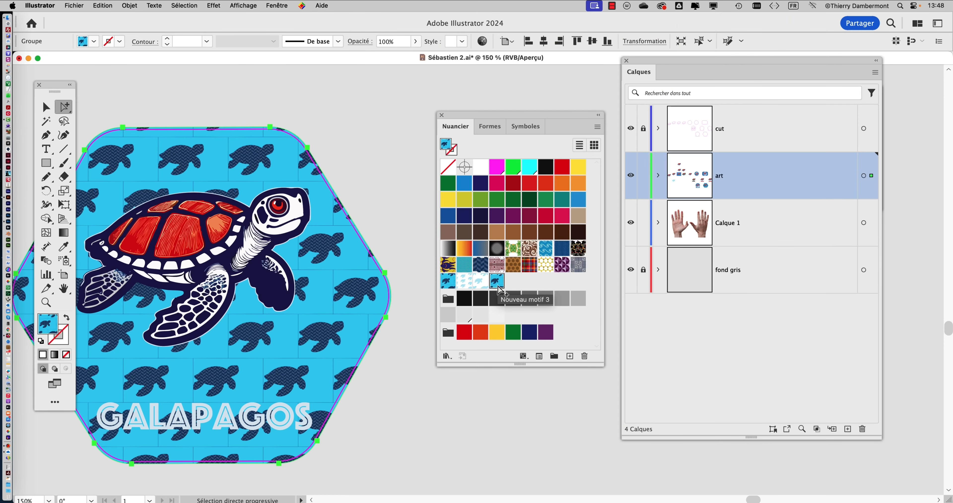
left_click(380, 150)
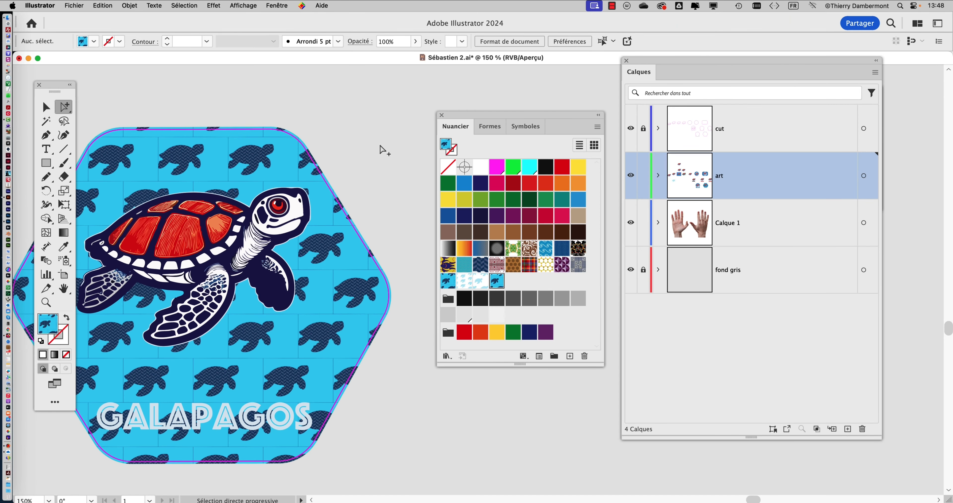
double_click(497, 283)
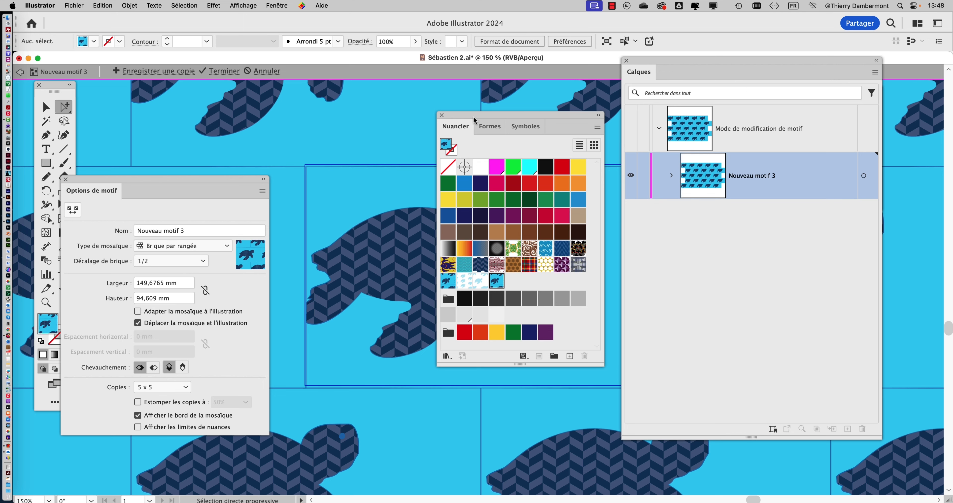
left_click(332, 176)
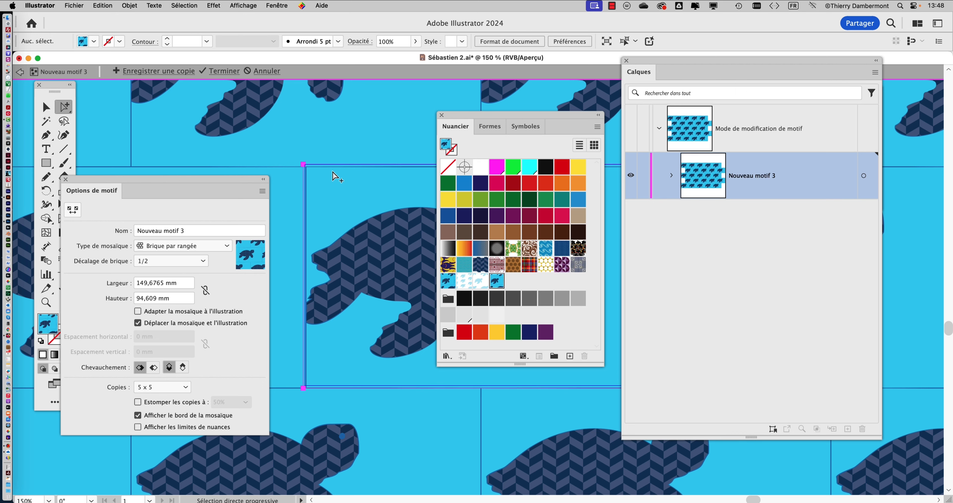
left_click_drag(231, 179, 336, 286)
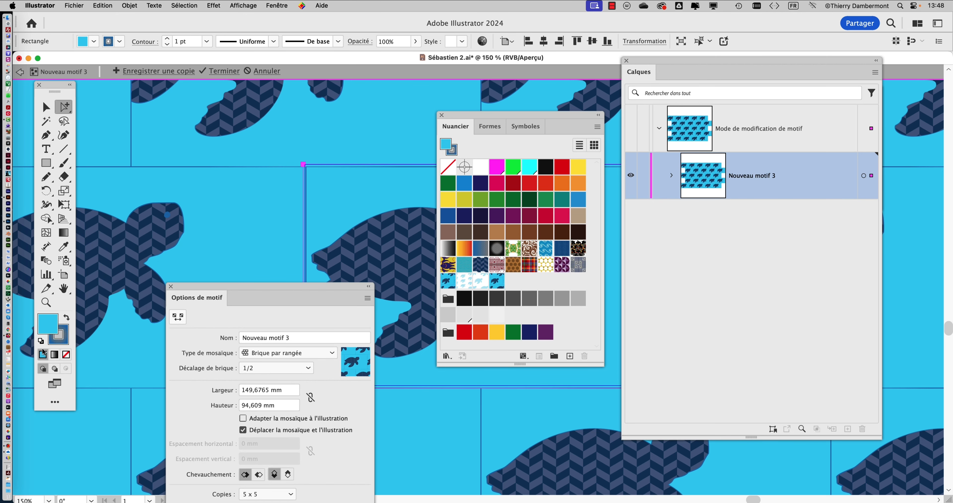
left_click_drag(496, 115, 583, 375)
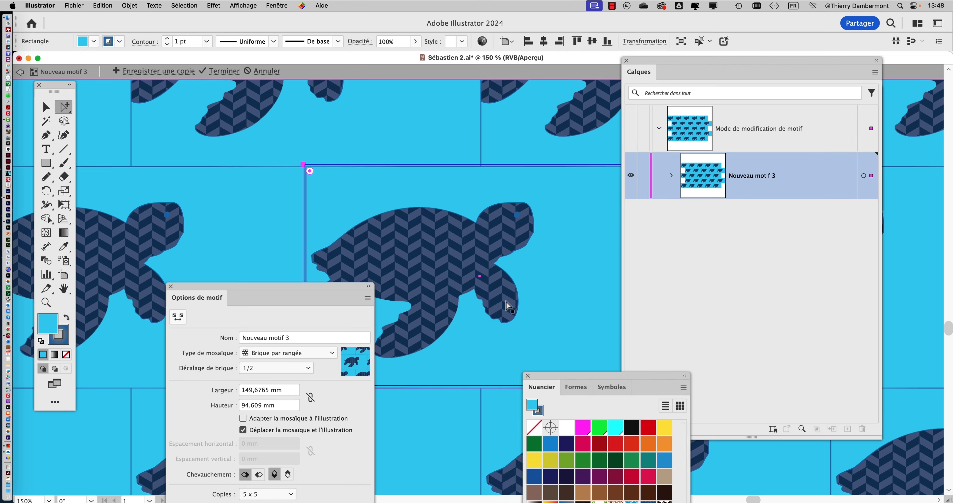
Remove the stroke from the light blue background rectangle of the turtle pattern tile.
key("super+minus")
key("super+minus")
key("super+minus")
key("super+minus")
left_click_drag(440, 247, 330, 132)
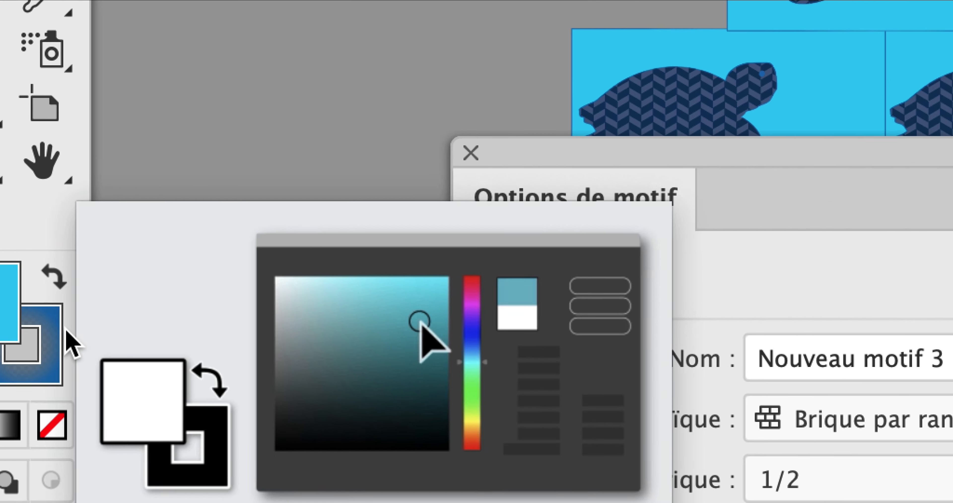
left_click(65, 338)
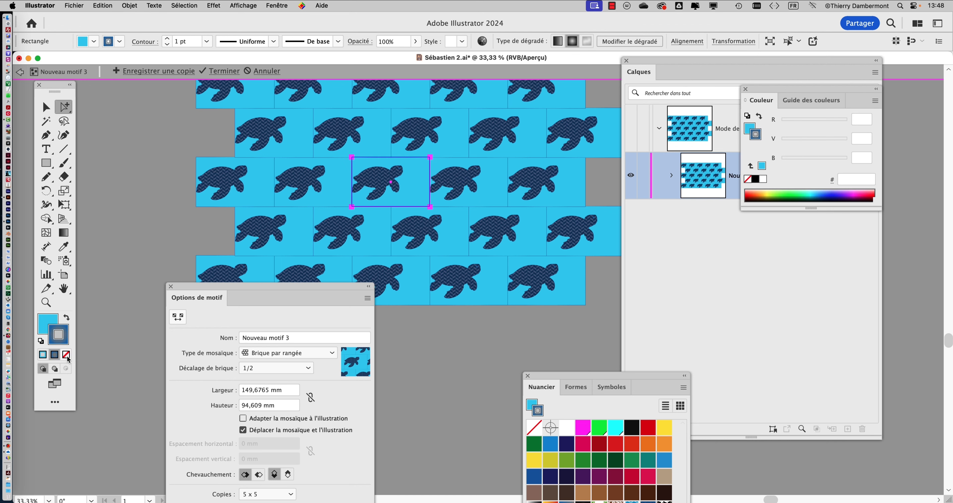
left_click(66, 355)
left_click(472, 329)
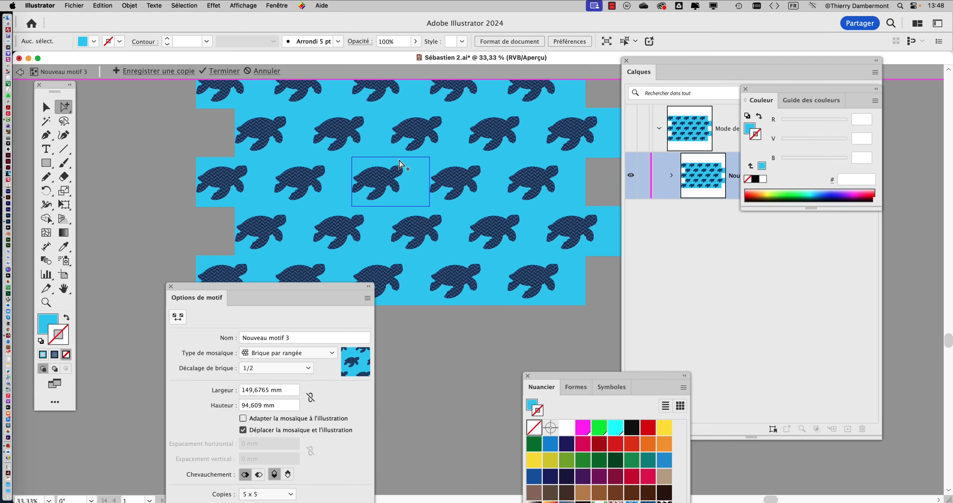
Exit pattern editing with the change kept and check the hexagonal sticker's turtle pattern for tile lines.
left_click_drag(220, 288, 477, 213)
left_click(434, 241)
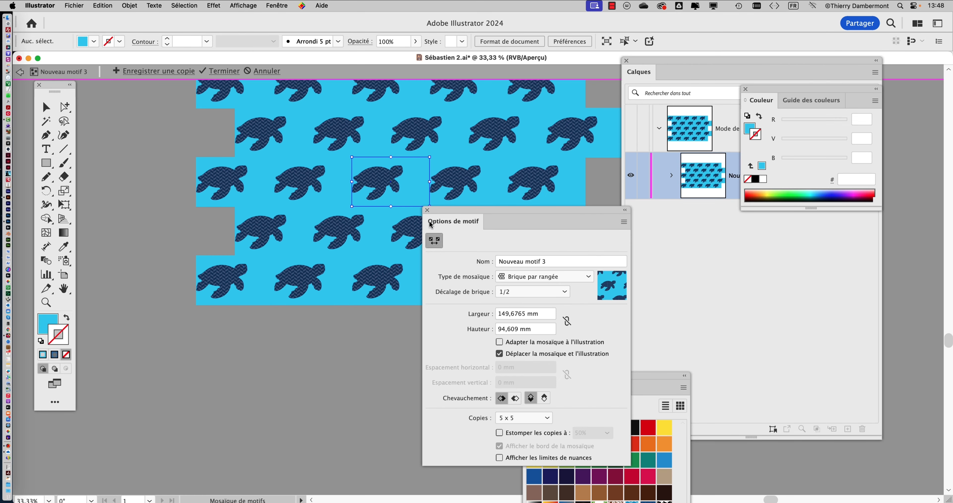
left_click(427, 210)
left_click(65, 107)
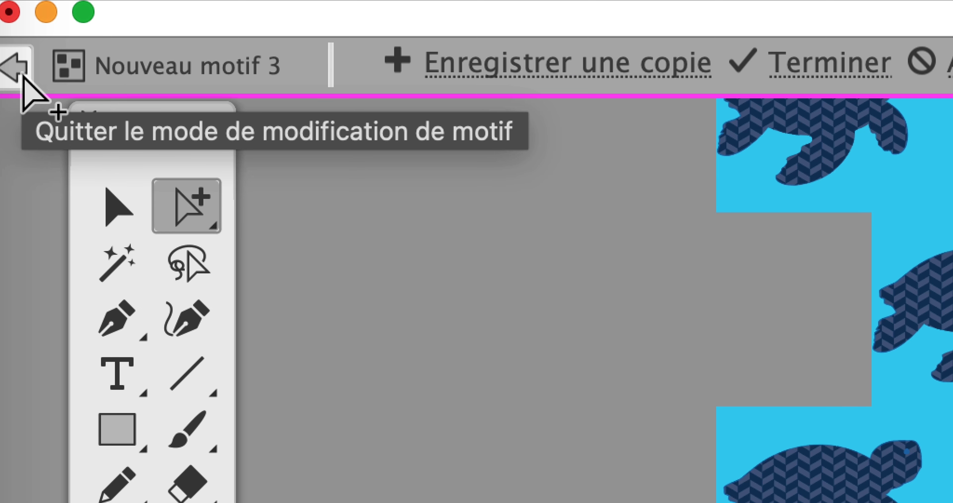
left_click(18, 72)
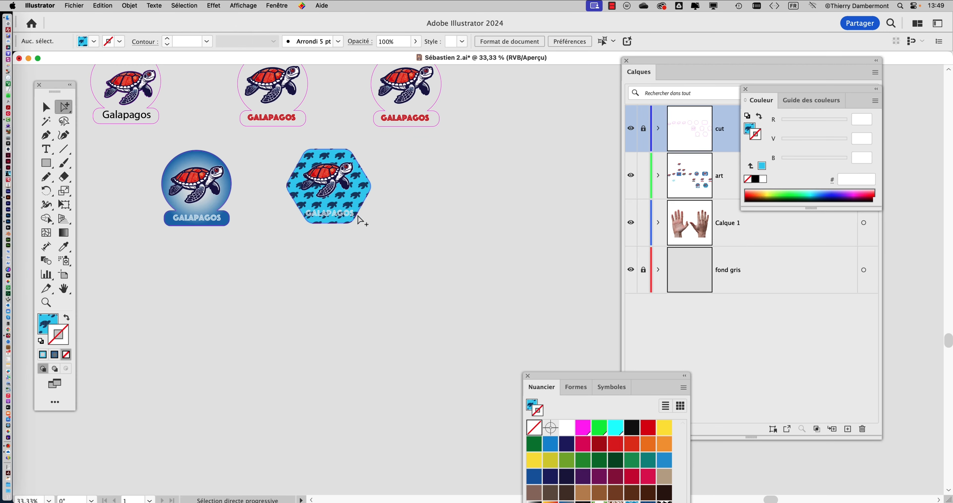
scroll(337, 180, "up", 6)
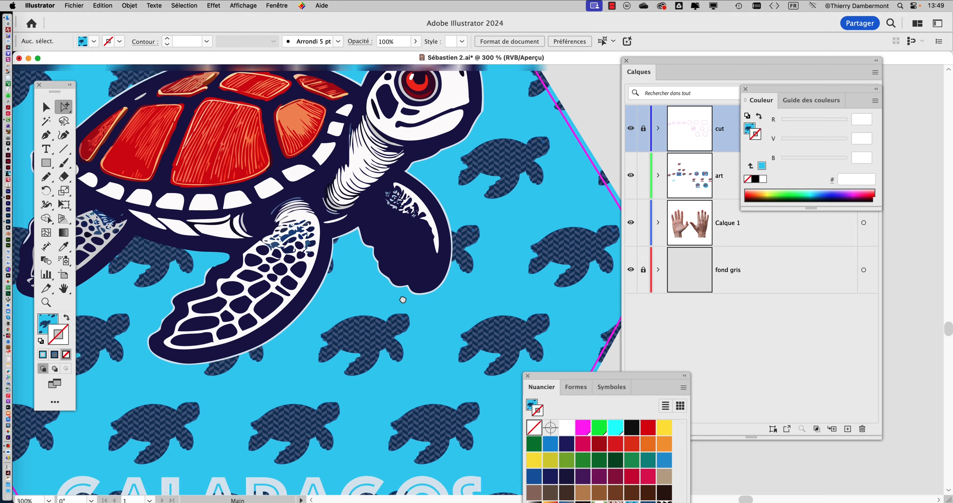
scroll(340, 377, "down", 4)
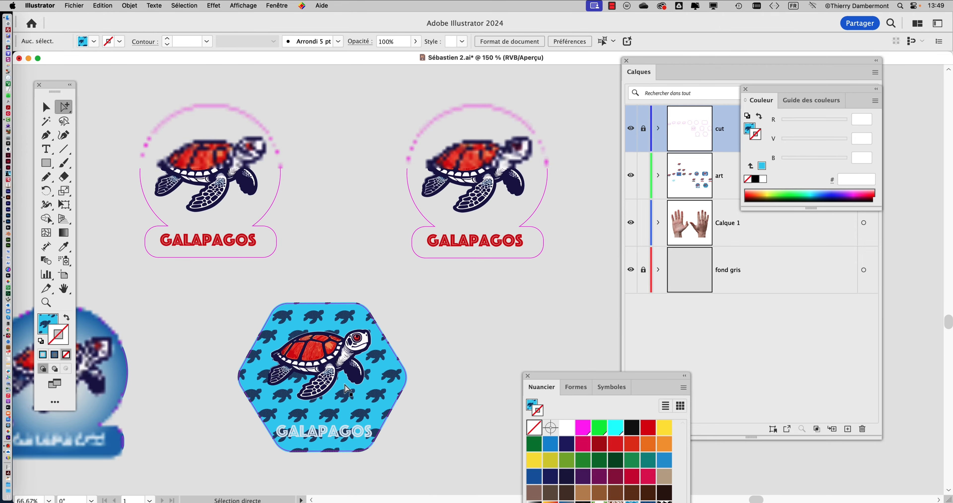
Save the document as Sébastien 2-02.ai in the MERCREDI - DOCS PANORAMA_PRINT folder, in Adobe Illustrator format.
left_click(73, 6)
left_click(98, 107)
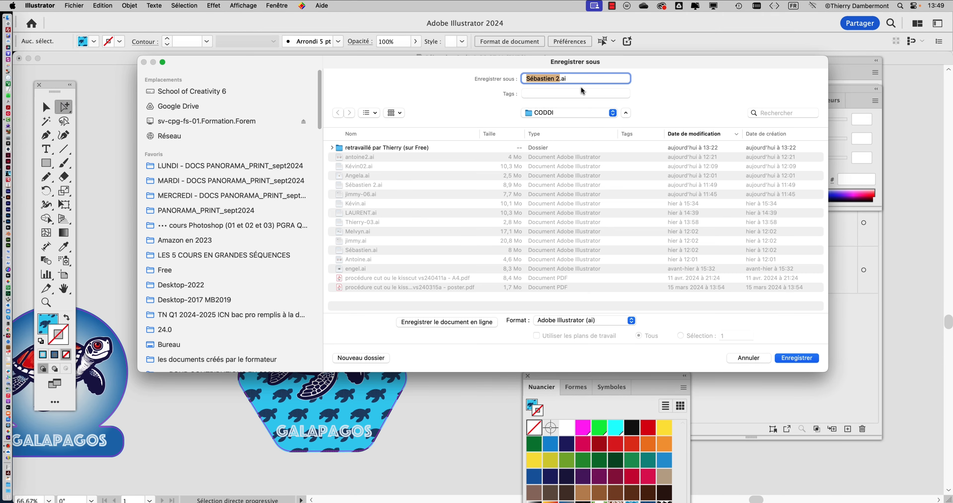
left_click(559, 79)
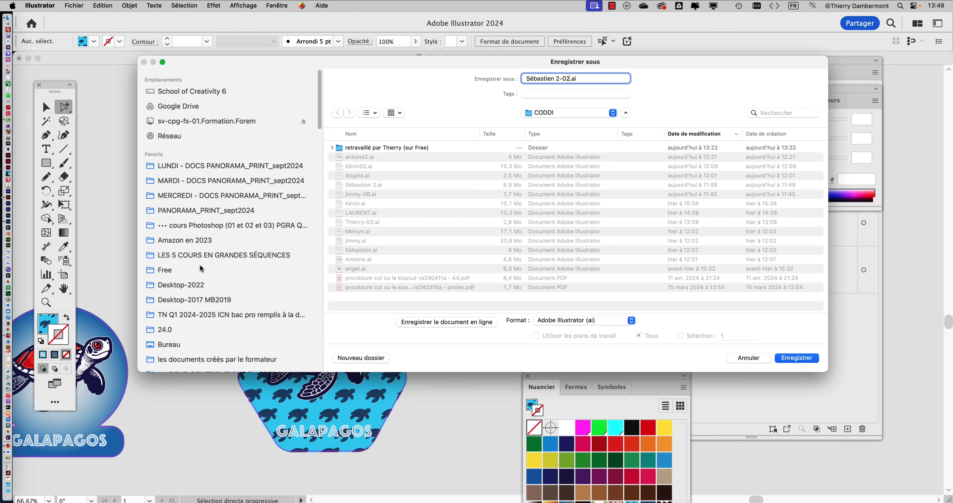
type("-02")
left_click(215, 195)
left_click(799, 357)
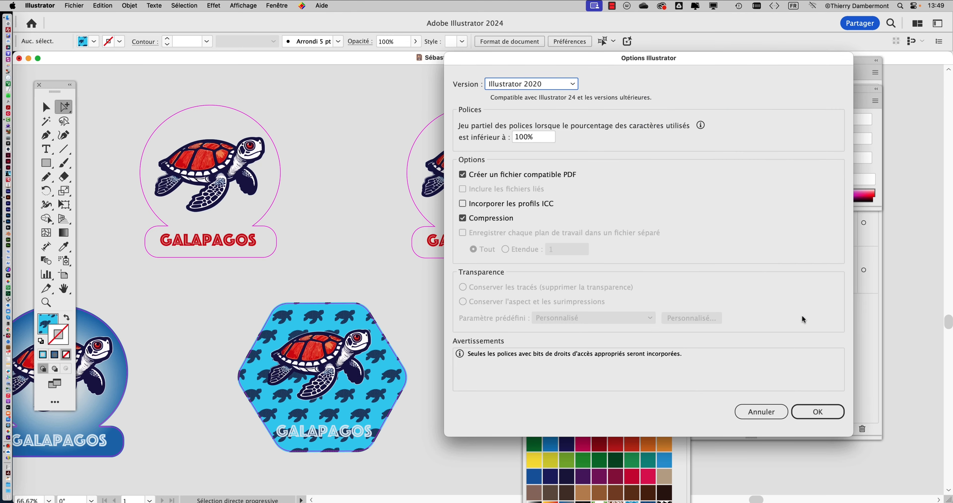